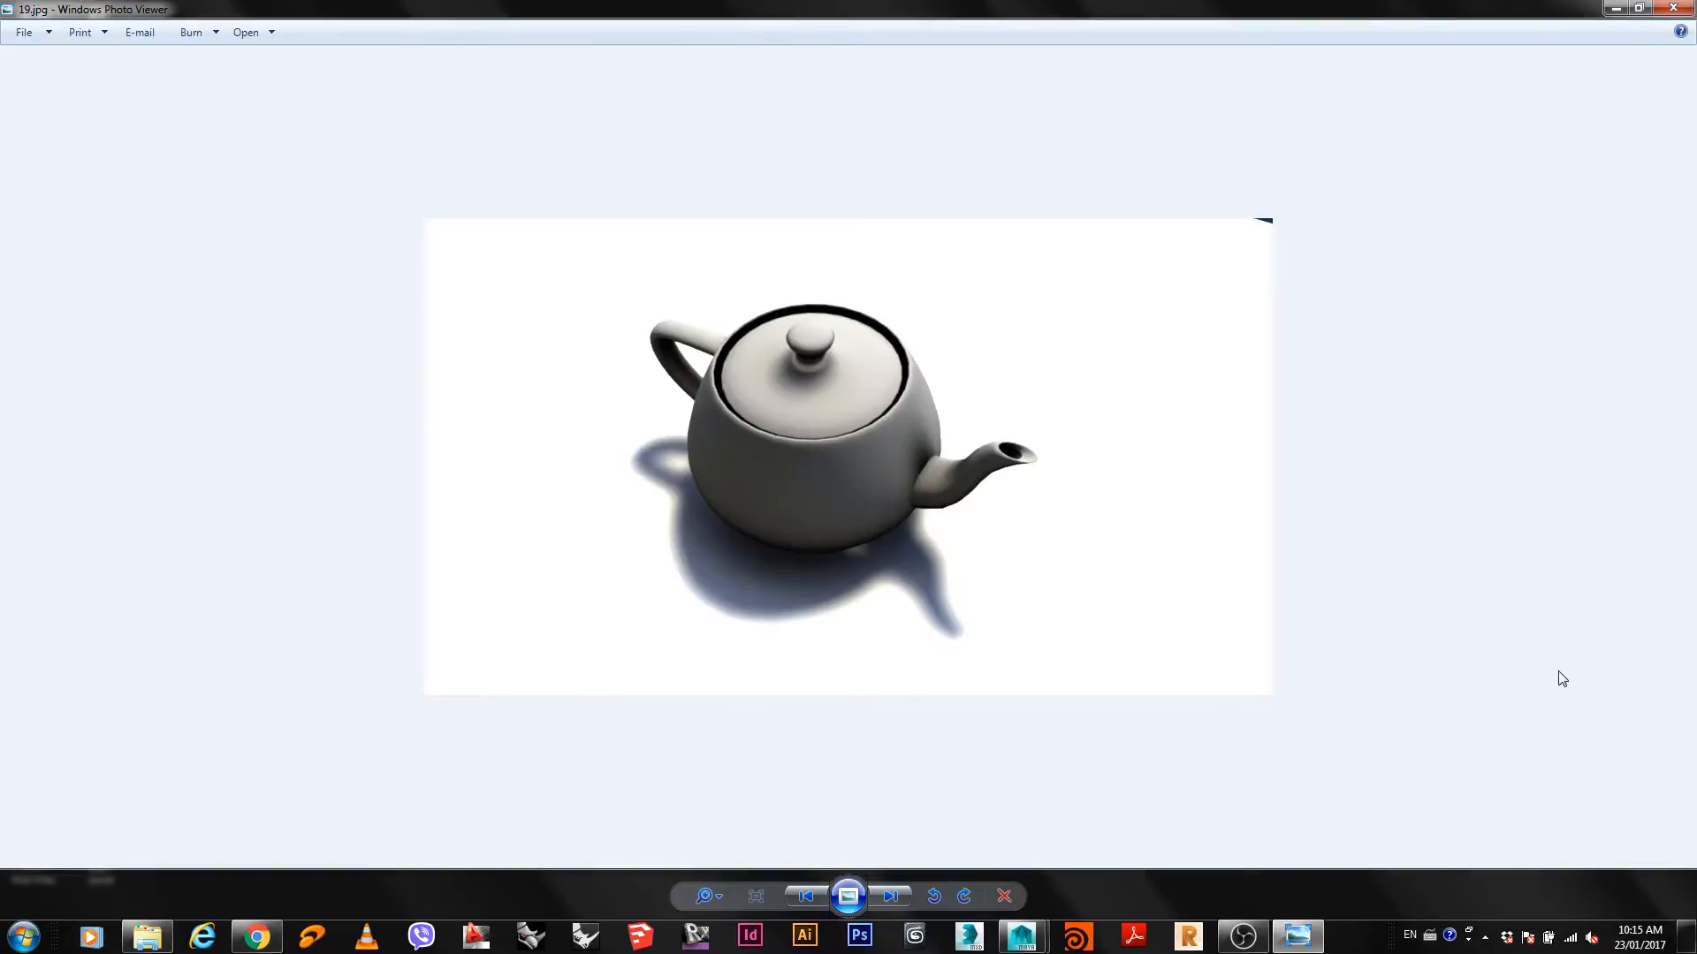
Browse back and forth through the rendered teapot images to compare their lighting and shadows.
{"action": "key", "text": "Left"}
{"action": "key", "text": "Left"}
{"action": "key", "text": "Left"}
{"action": "key", "text": "Right"}
{"action": "key", "text": "Right"}
{"action": "key", "text": "Right"}
{"action": "key", "text": "Right"}
{"action": "key", "text": "Right"}
{"action": "key", "text": "Right"}
{"action": "key", "text": "Right"}
{"action": "key", "text": "Right"}
{"action": "key", "text": "Right"}
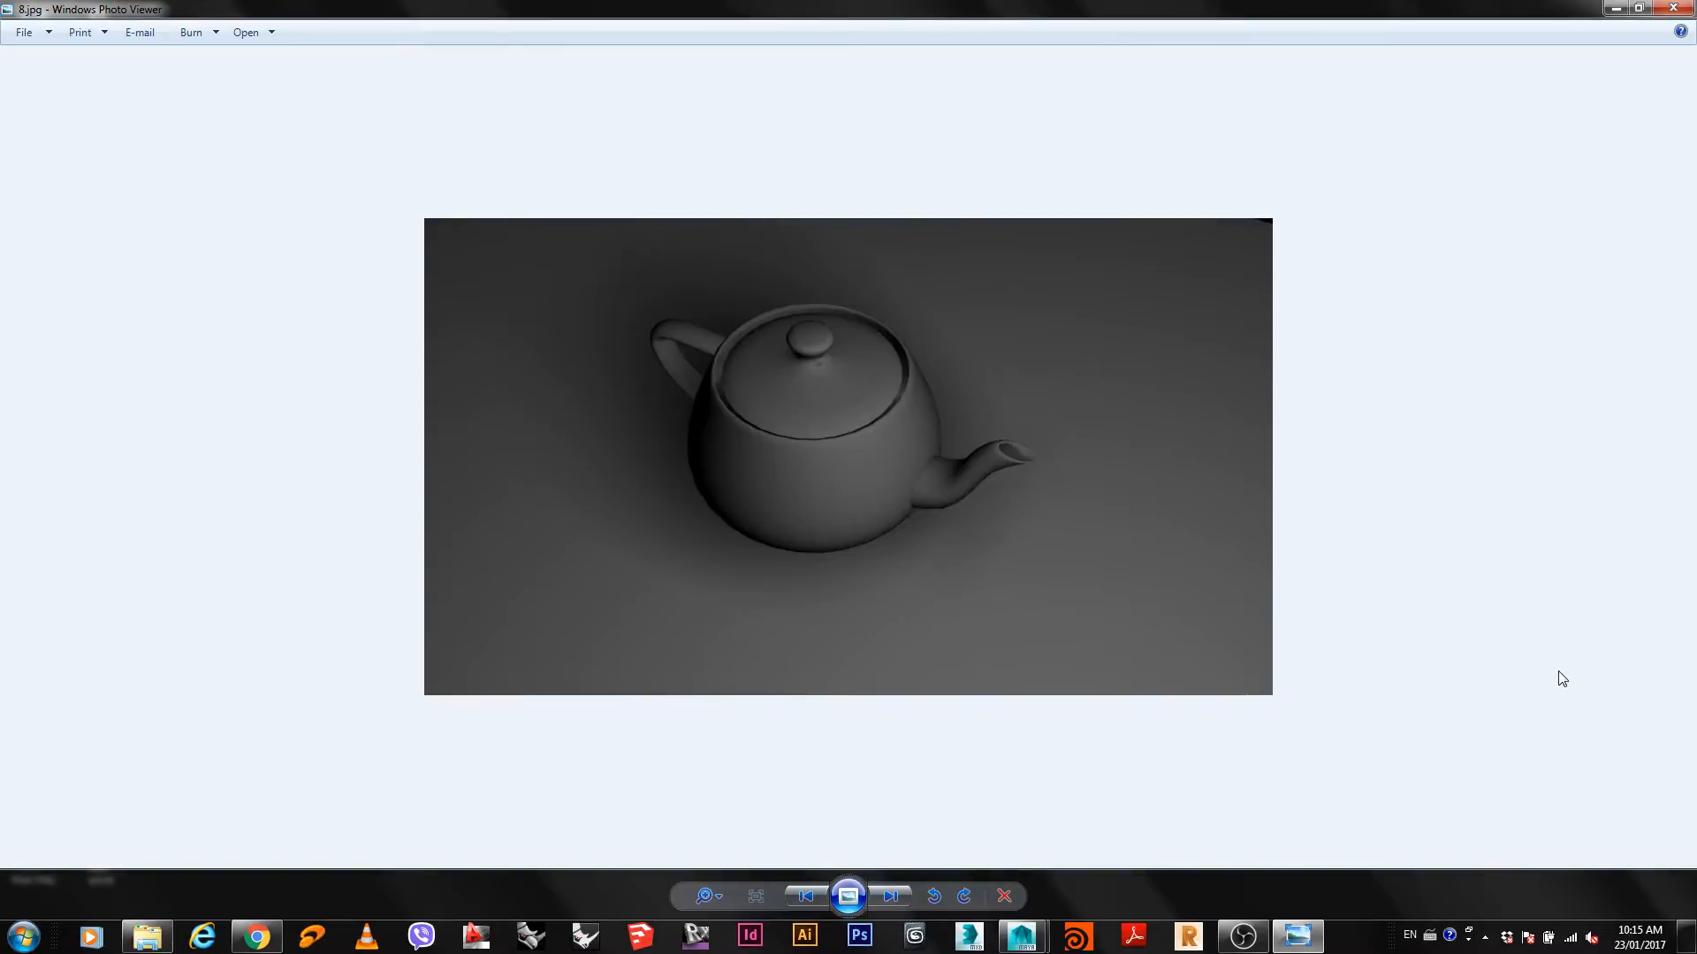
{"action": "key", "text": "Right"}
{"action": "key", "text": "Right"}
{"action": "key", "text": "Right"}
{"action": "key", "text": "Right"}
{"action": "key", "text": "Right"}
{"action": "key", "text": "Right"}
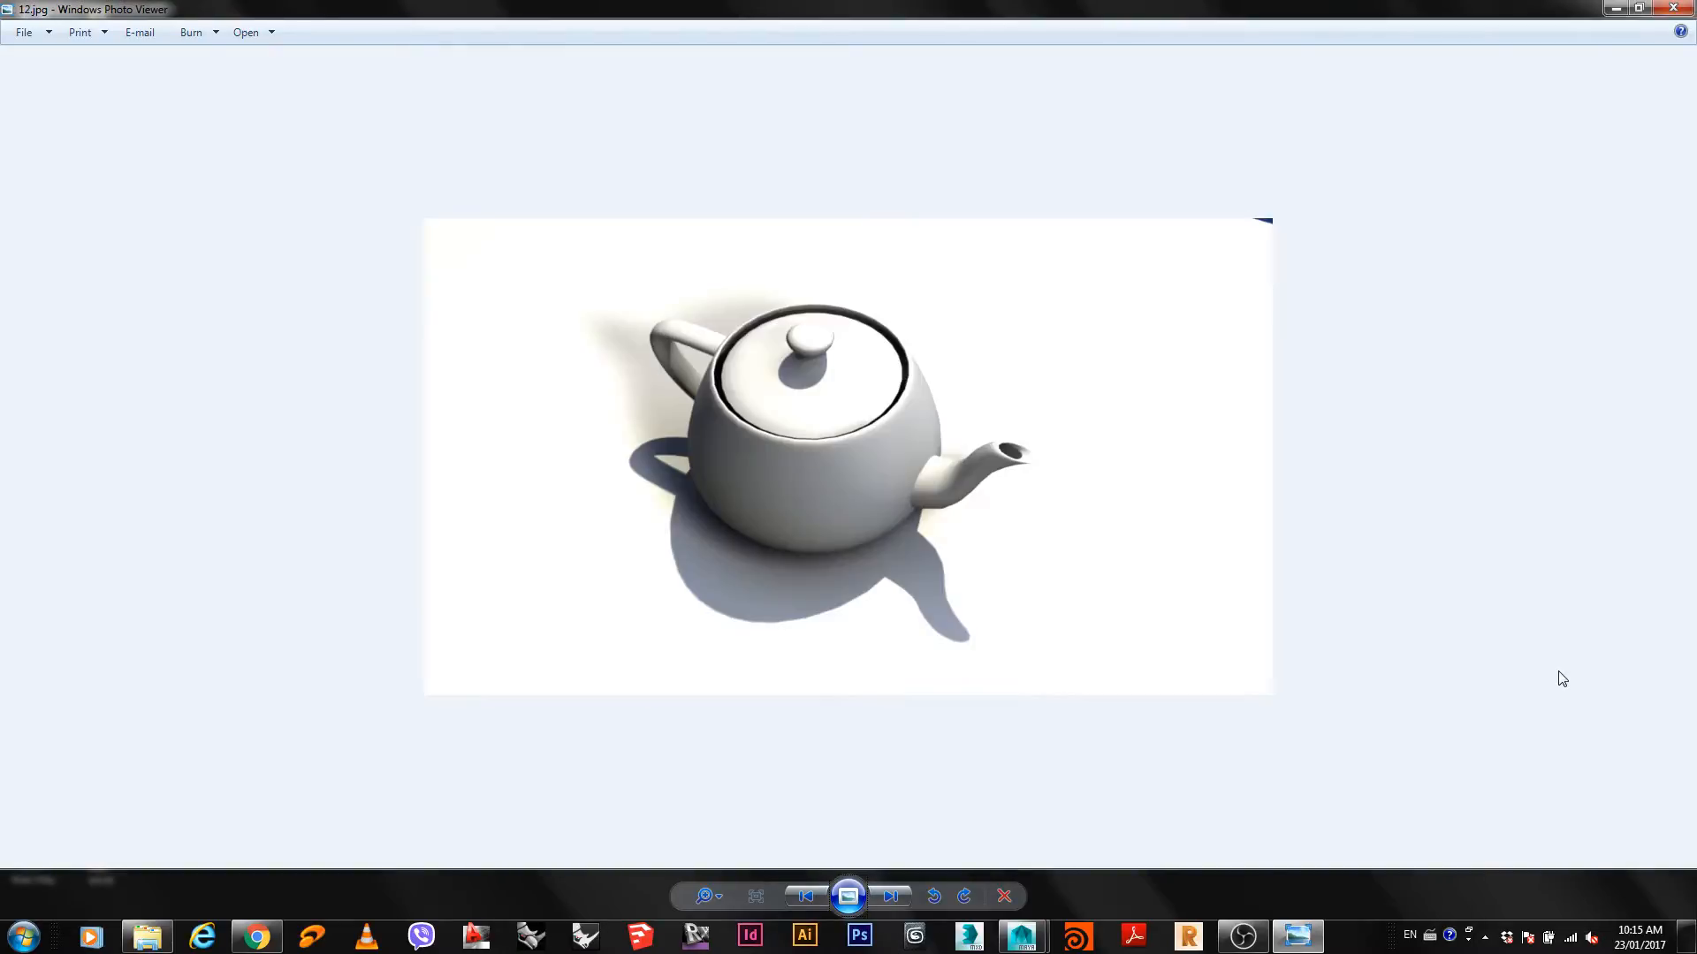
{"action": "key", "text": "Right"}
{"action": "key", "text": "Right"}
{"action": "key", "text": "Right"}
{"action": "key", "text": "Right"}
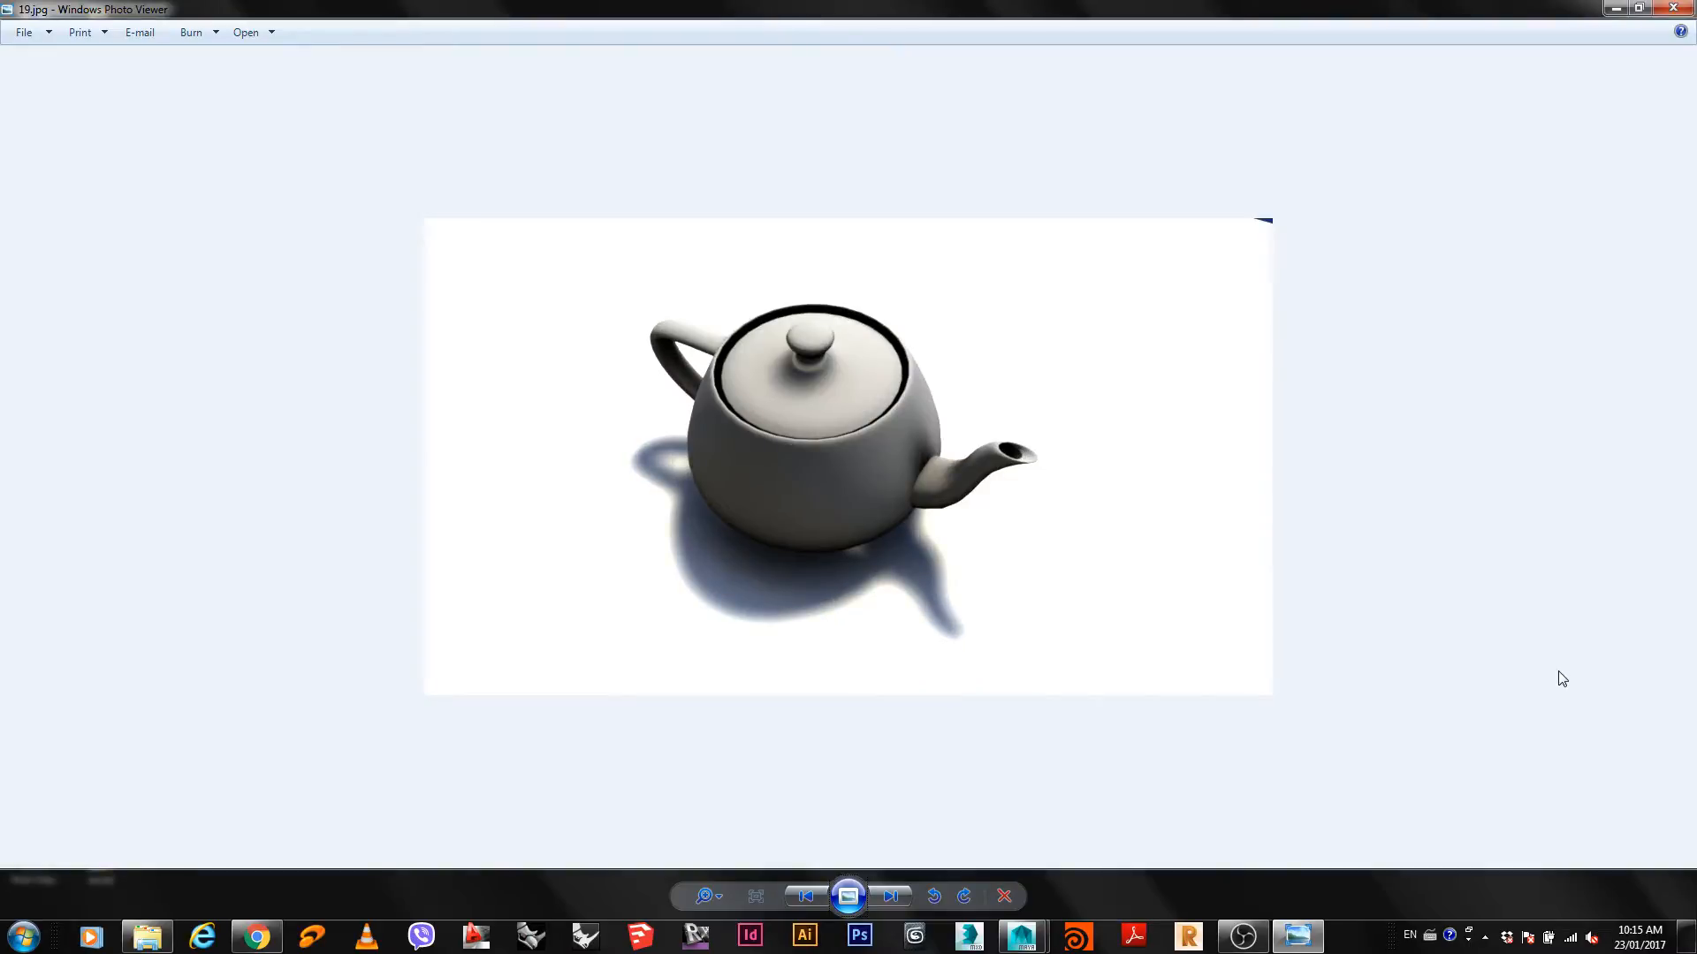
Switch to Maya and open the Plug-in Manager.
{"action": "mouse_move", "coordinate": [1022, 936]}
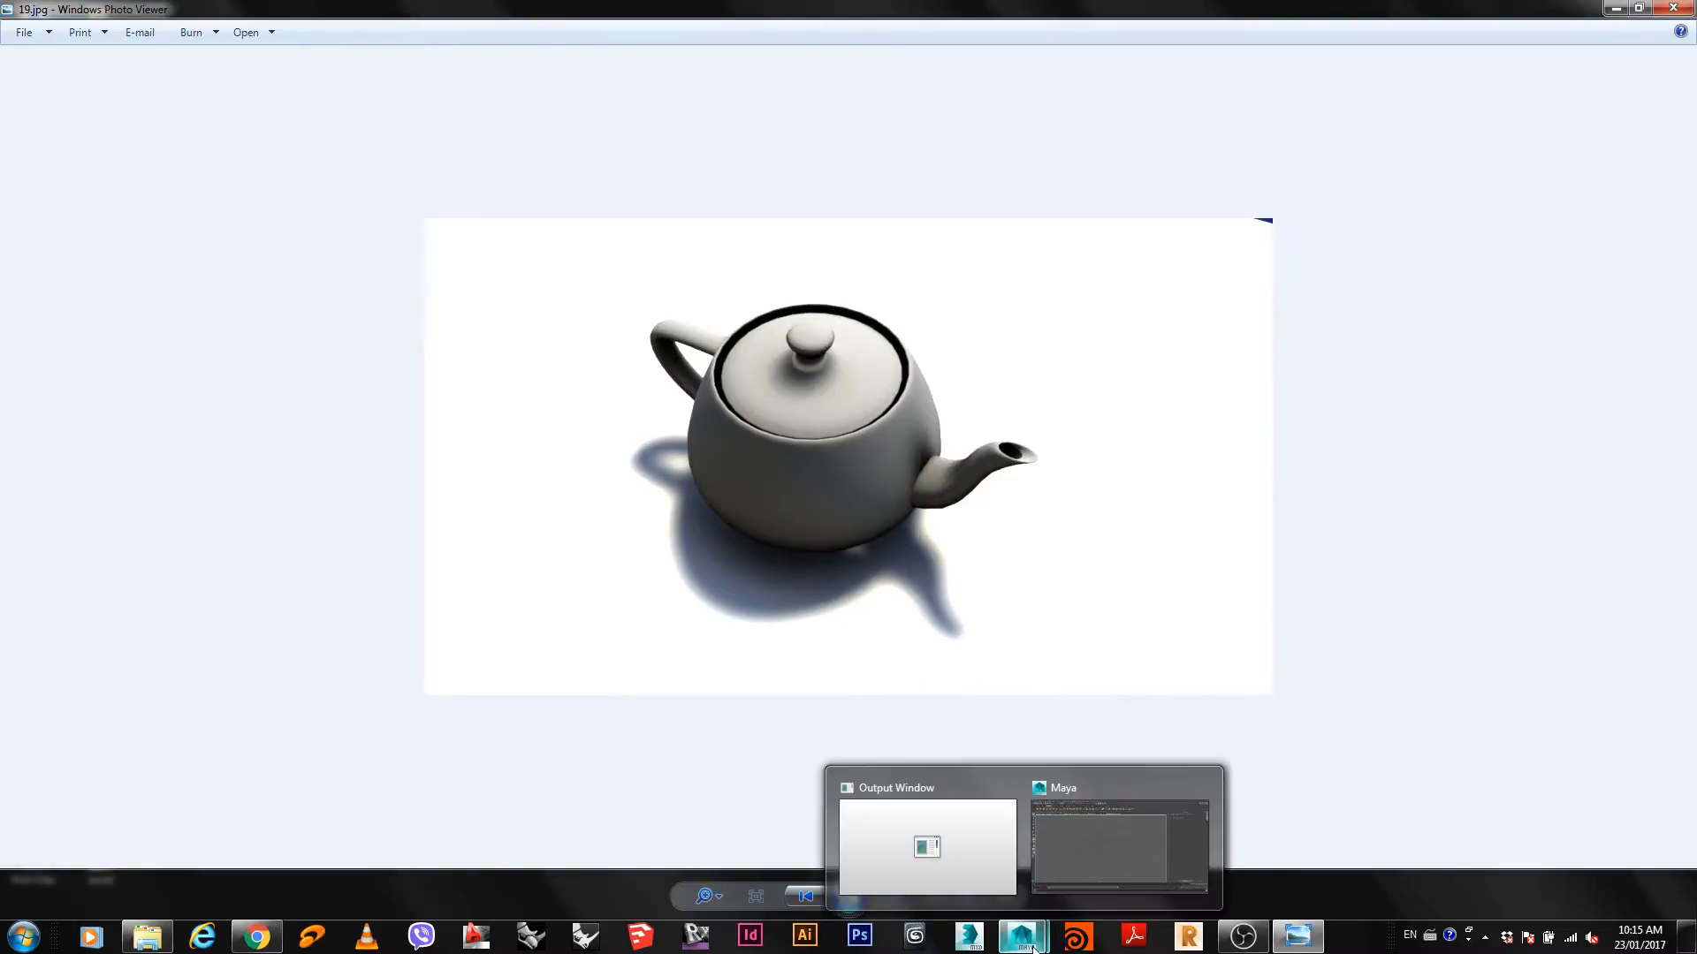
{"action": "left_click", "coordinate": [1073, 855]}
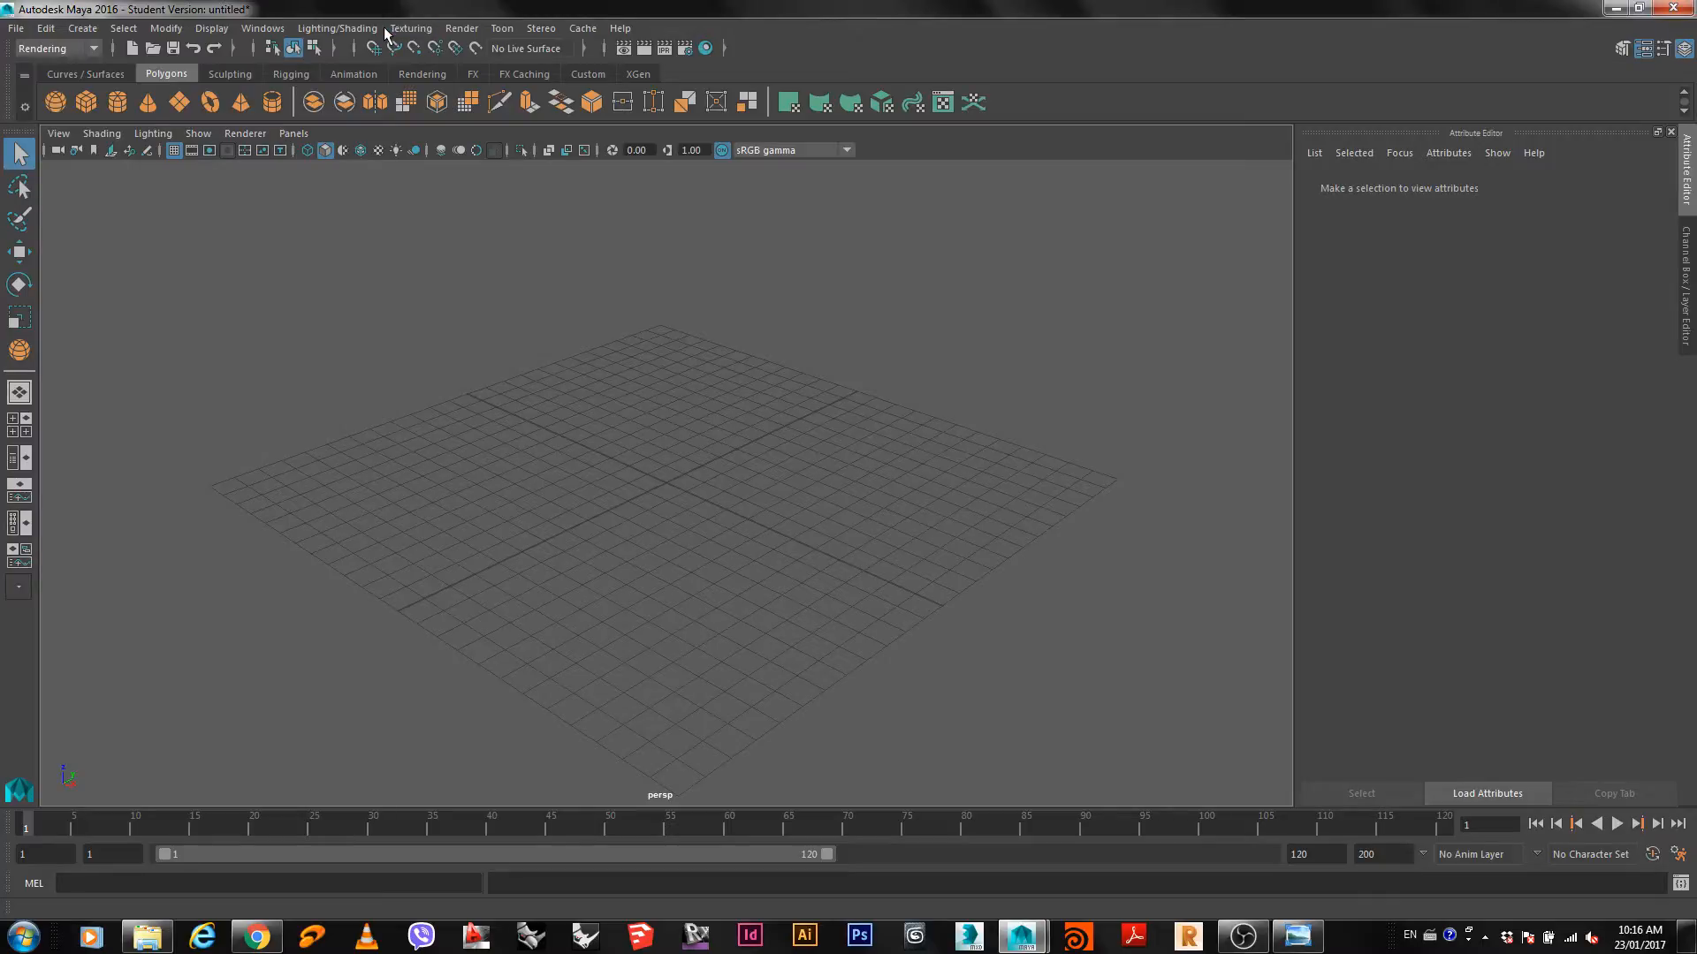
{"action": "left_click", "coordinate": [249, 33]}
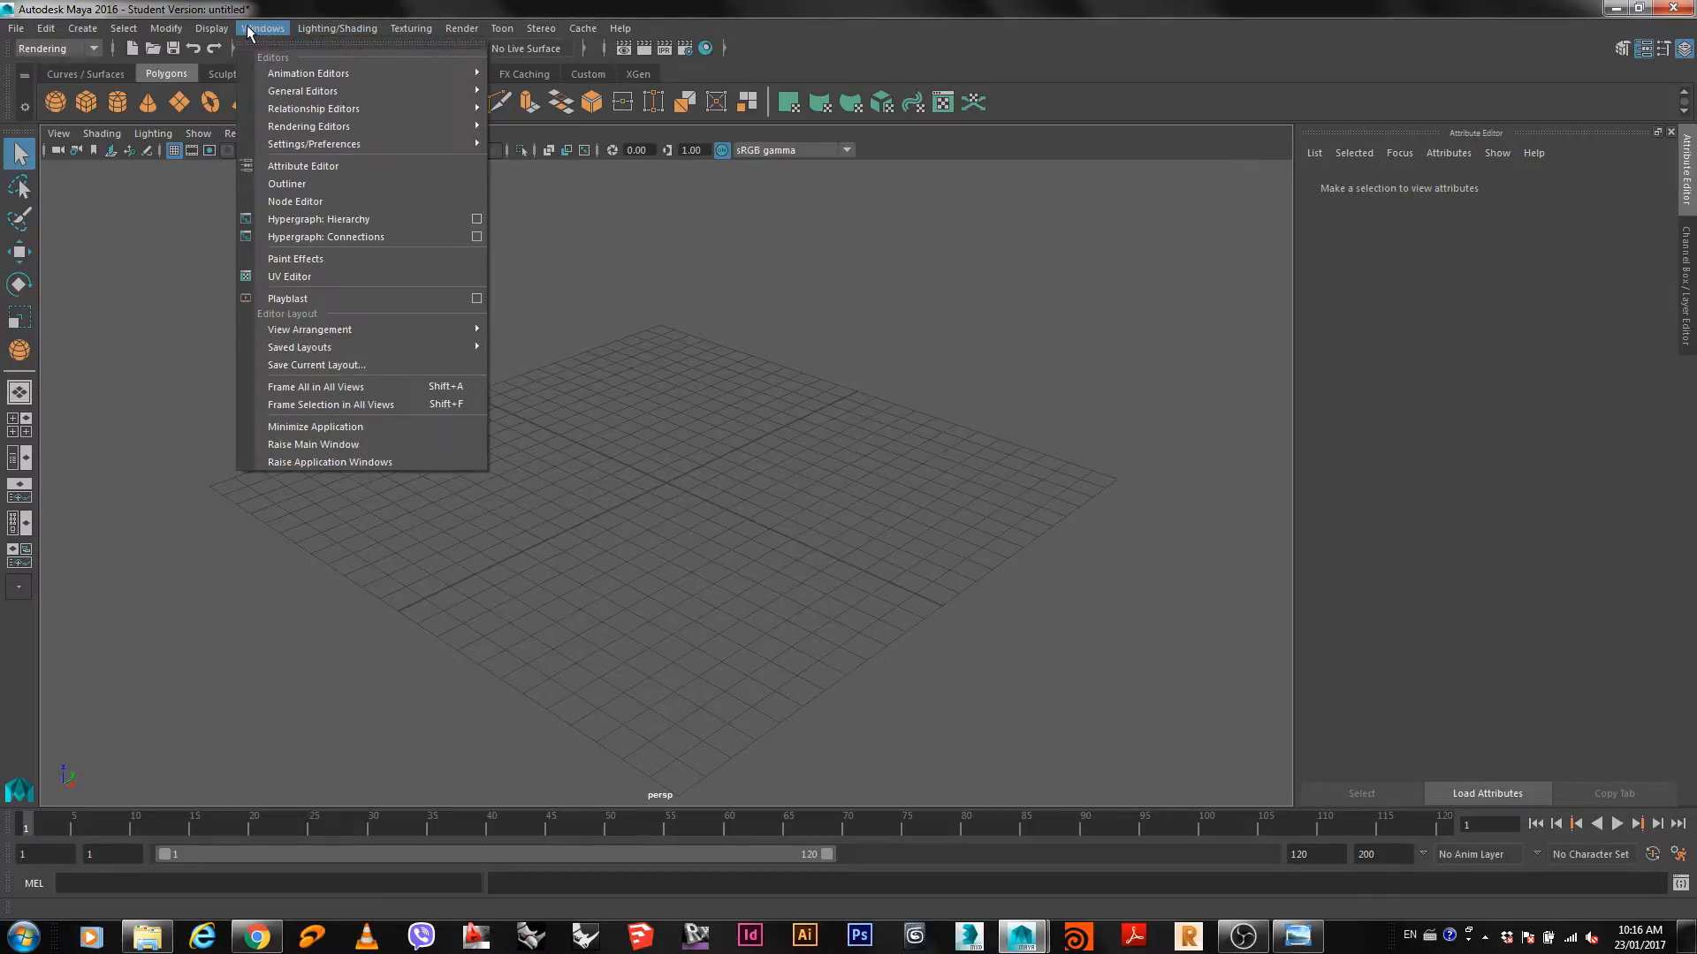
{"action": "mouse_move", "coordinate": [287, 147]}
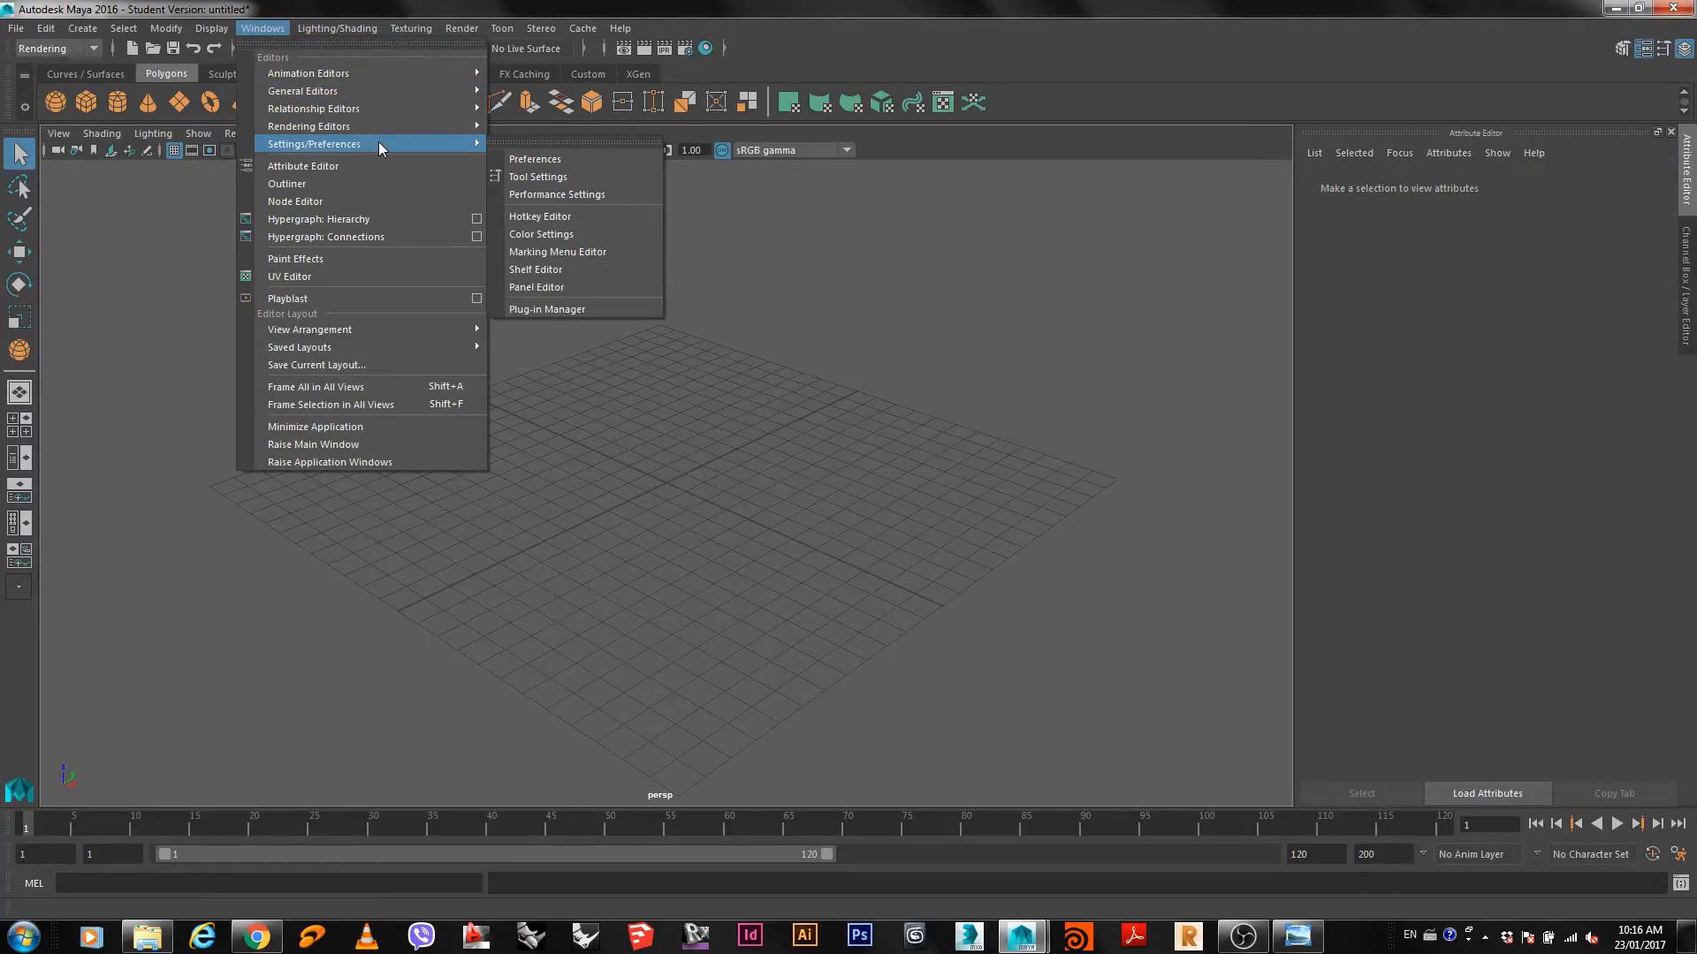
{"action": "left_click", "coordinate": [535, 311]}
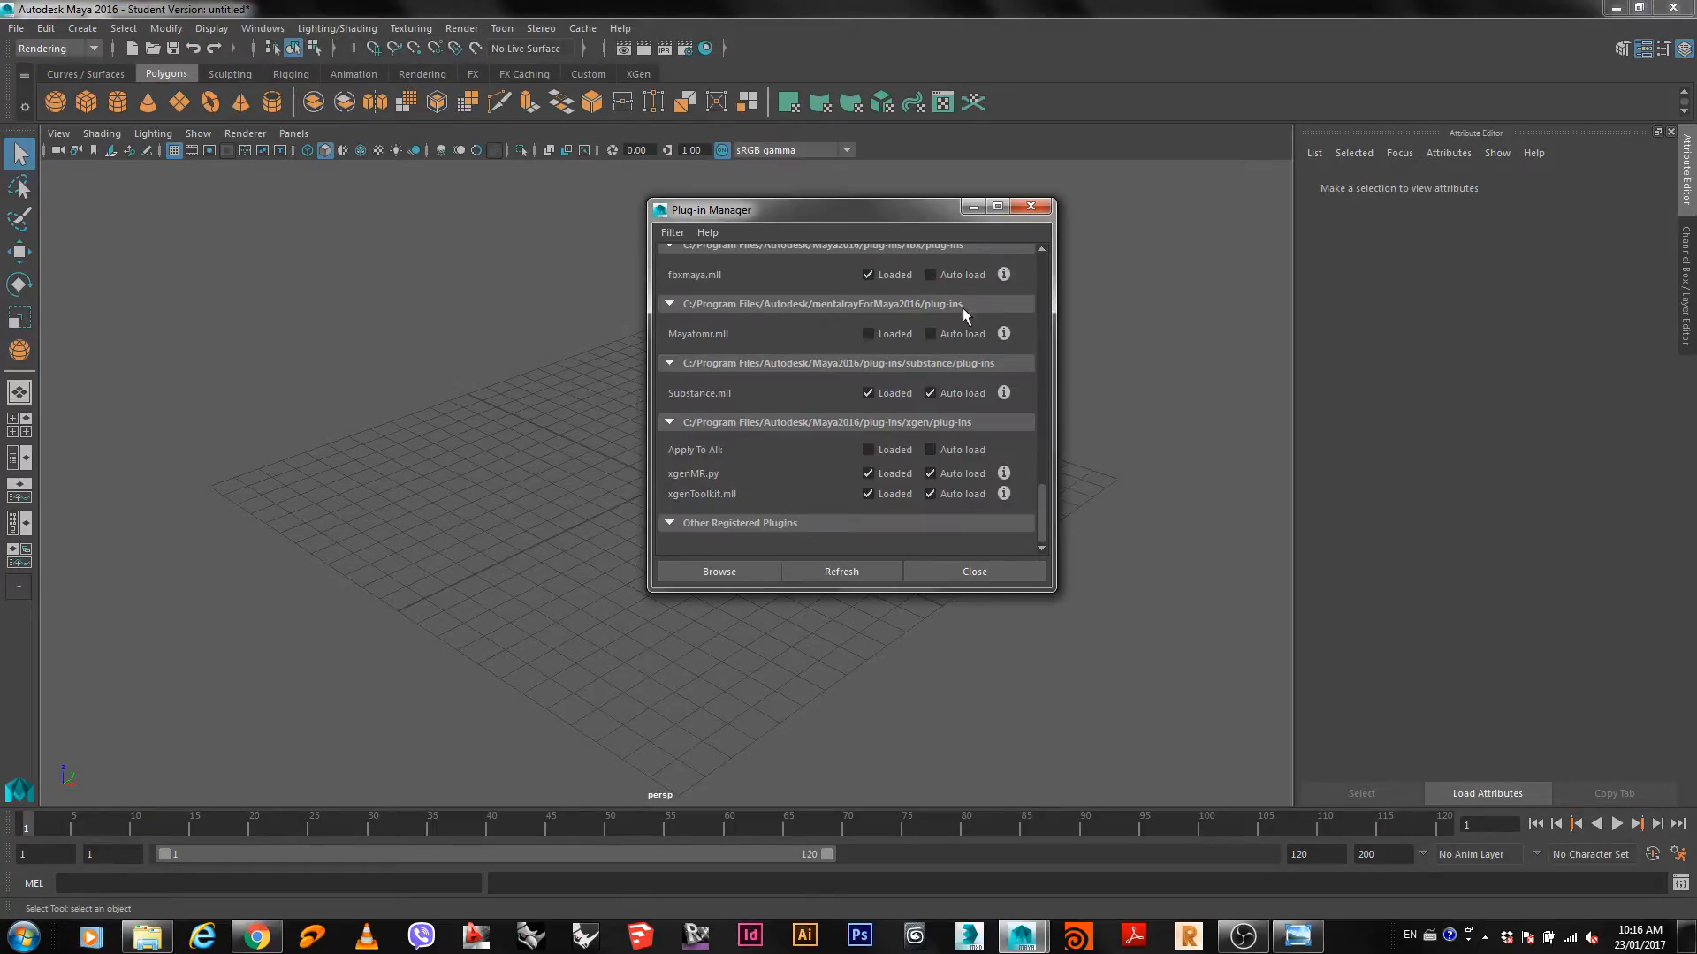
Enable both Loaded and Auto load for the mental ray plug-in Mayatomr.mll, and close the Plug-in Manager.
{"action": "scroll", "coordinate": [950, 310], "scroll_direction": "up", "scroll_amount": 15}
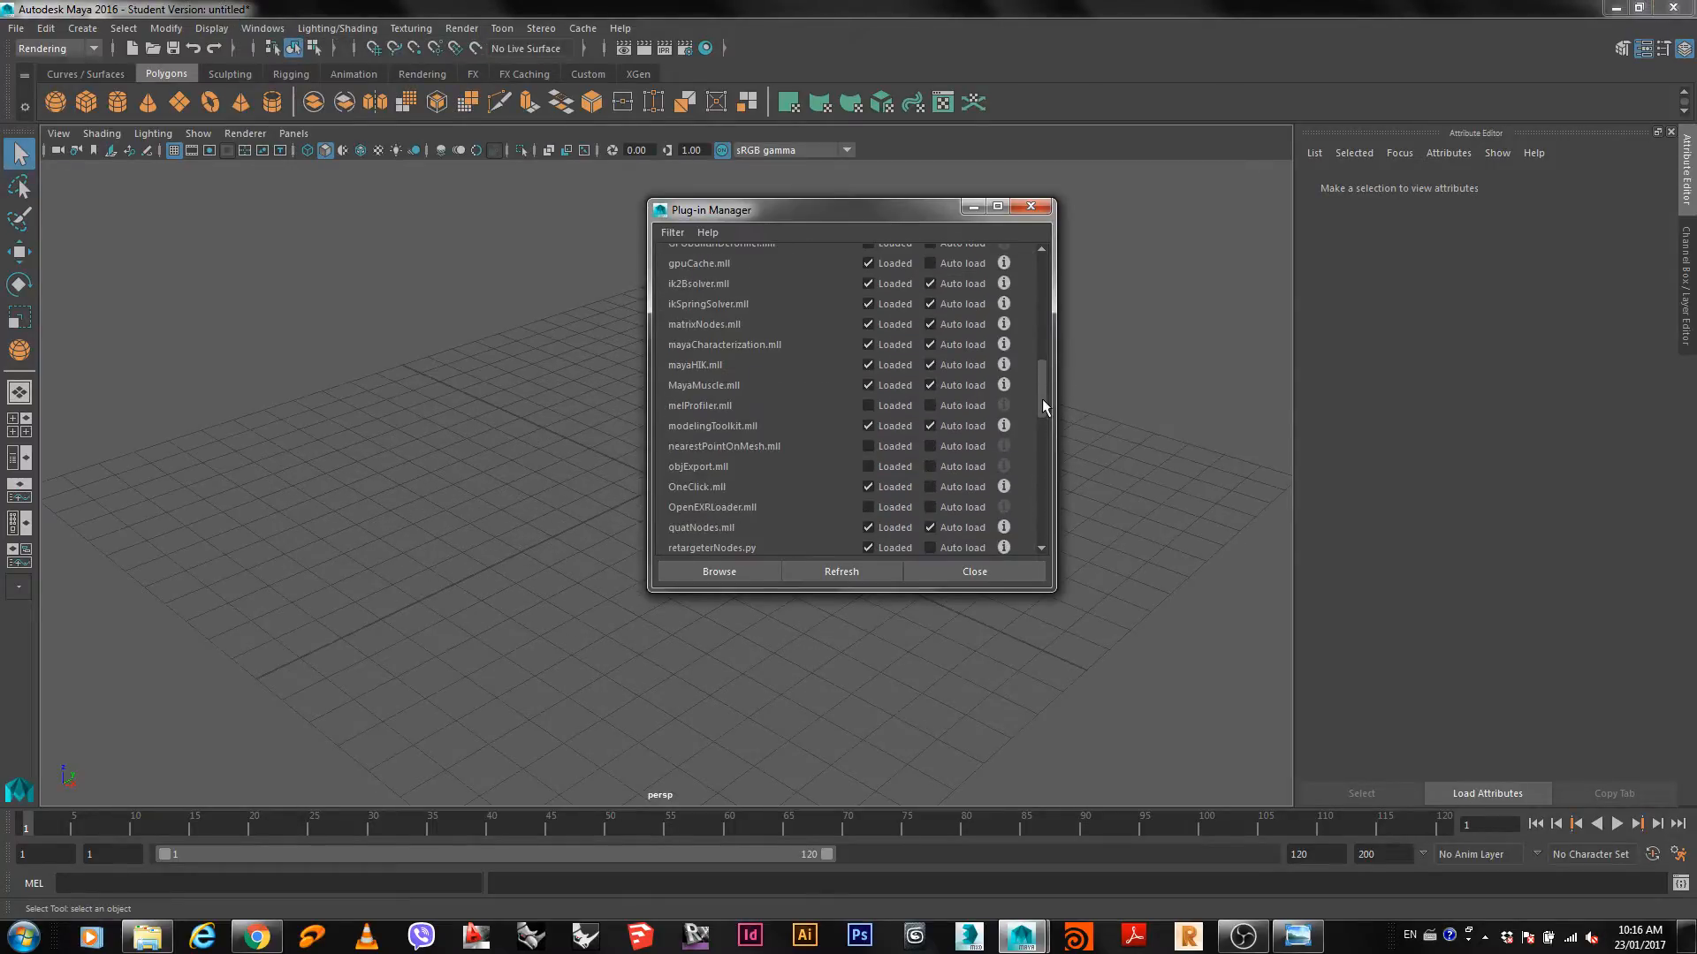
{"action": "left_click_drag", "start_coordinate": [1042, 399], "coordinate": [1014, 481]}
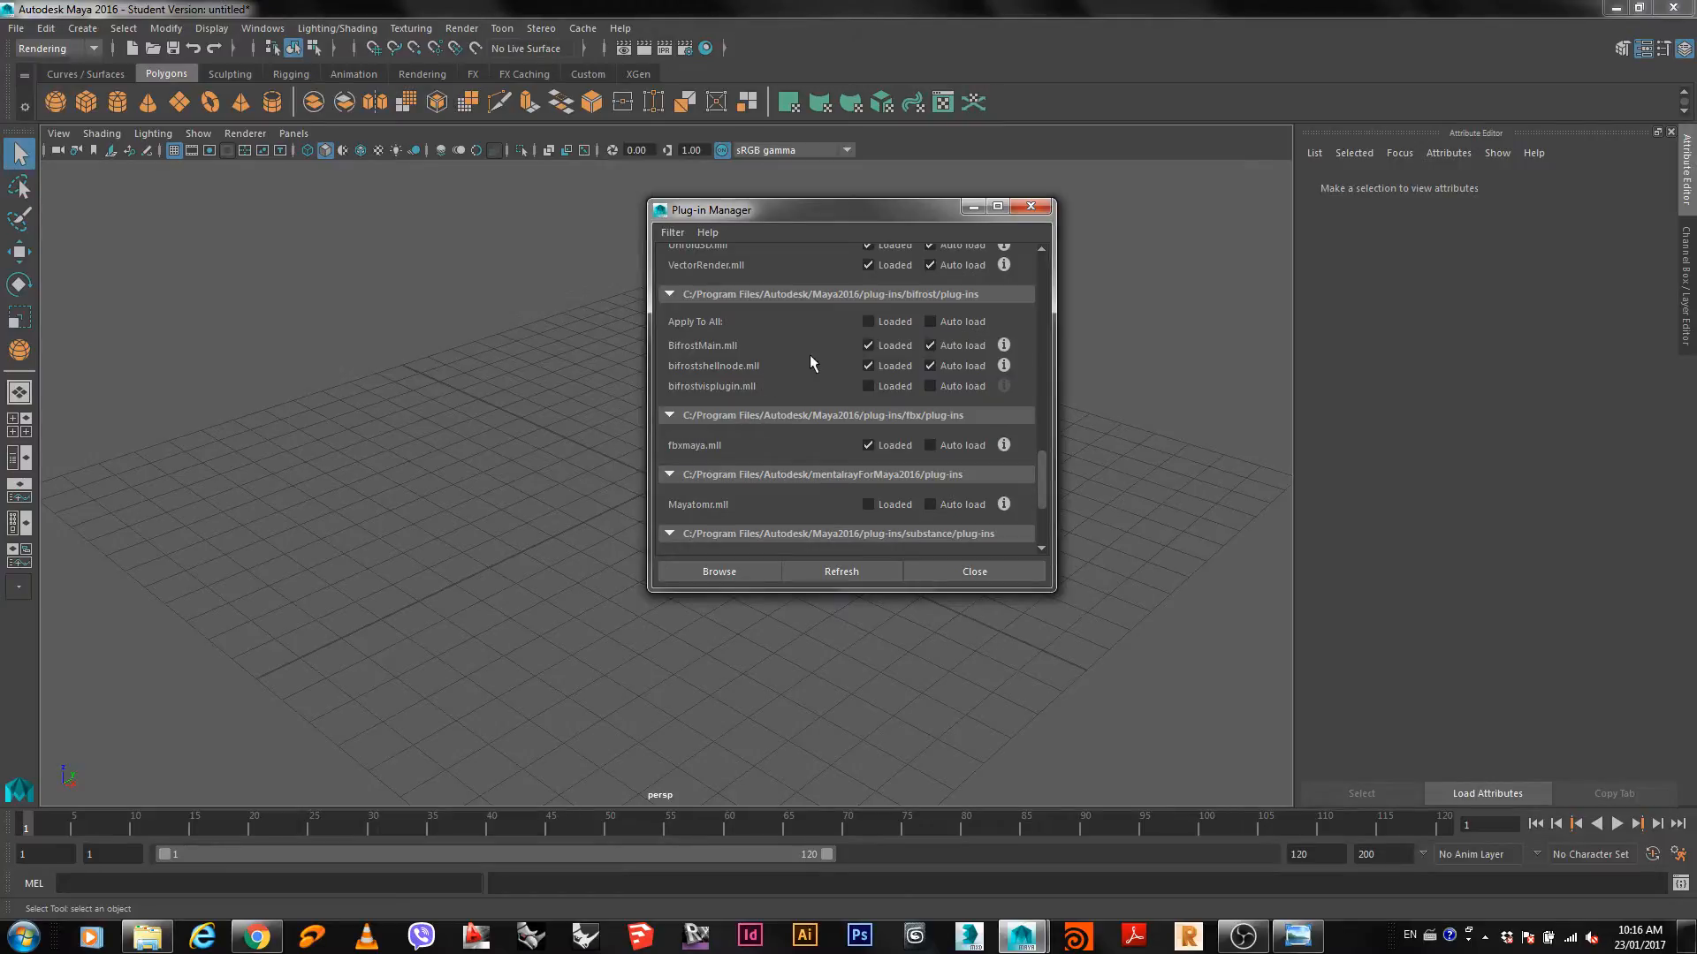
{"action": "scroll", "coordinate": [814, 357], "scroll_direction": "down", "scroll_amount": 2}
{"action": "scroll", "coordinate": [814, 353], "scroll_direction": "down", "scroll_amount": 3}
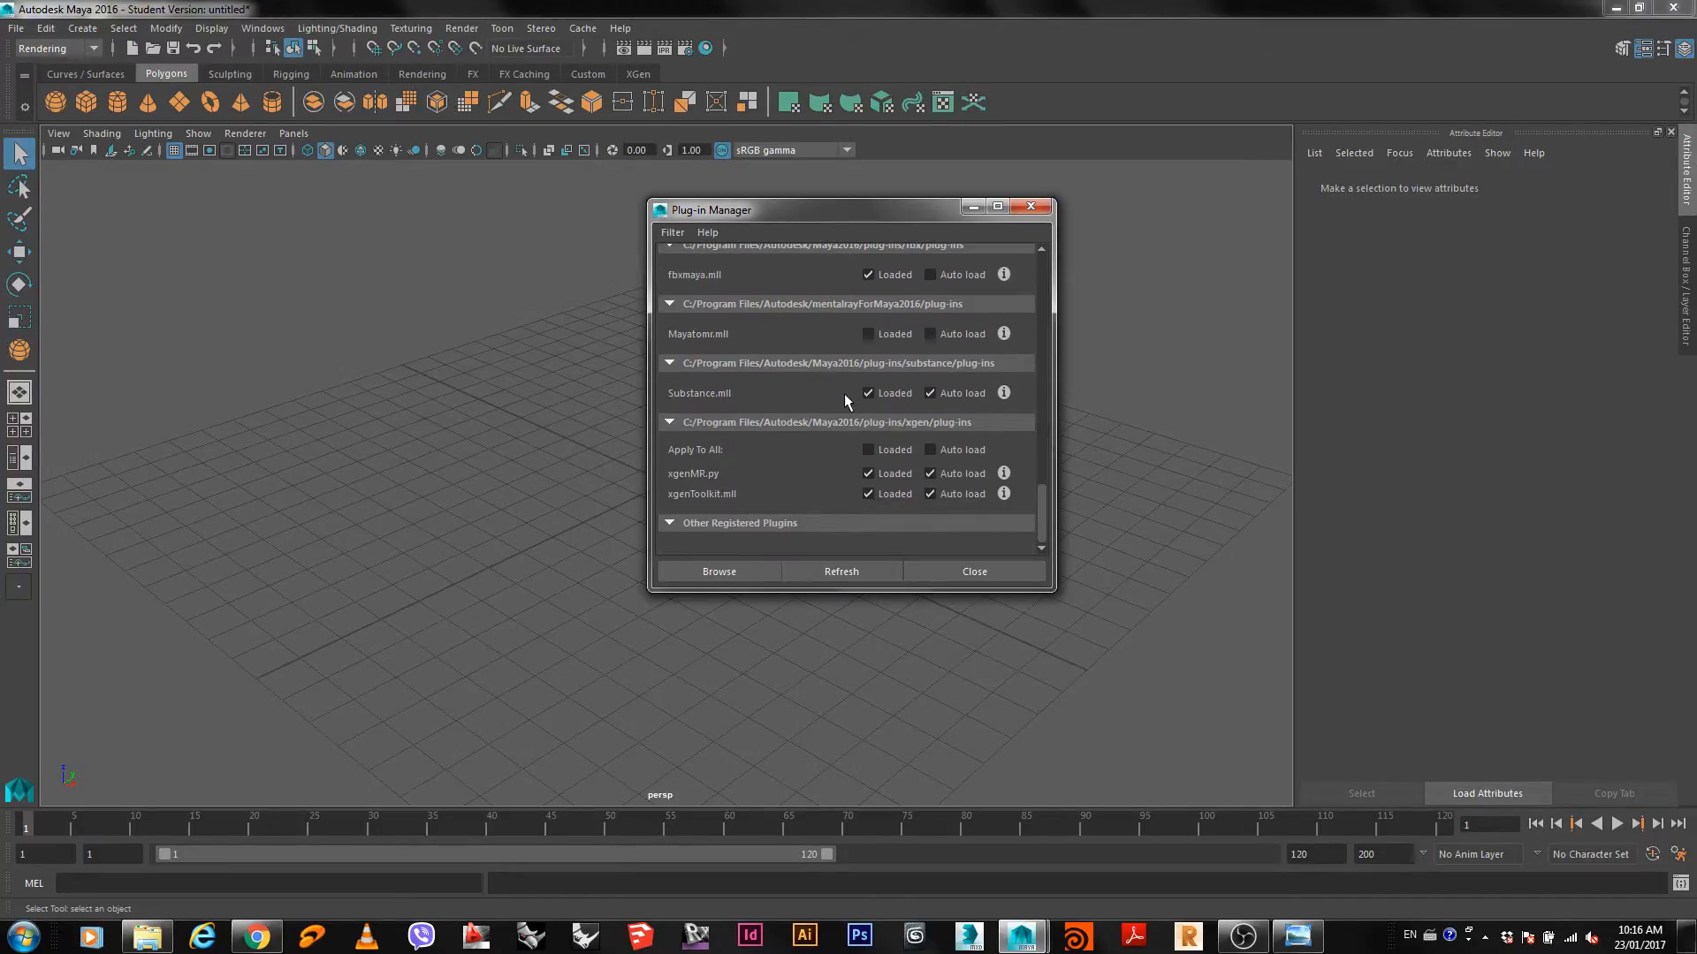
{"action": "scroll", "coordinate": [845, 394], "scroll_direction": "up", "scroll_amount": 1}
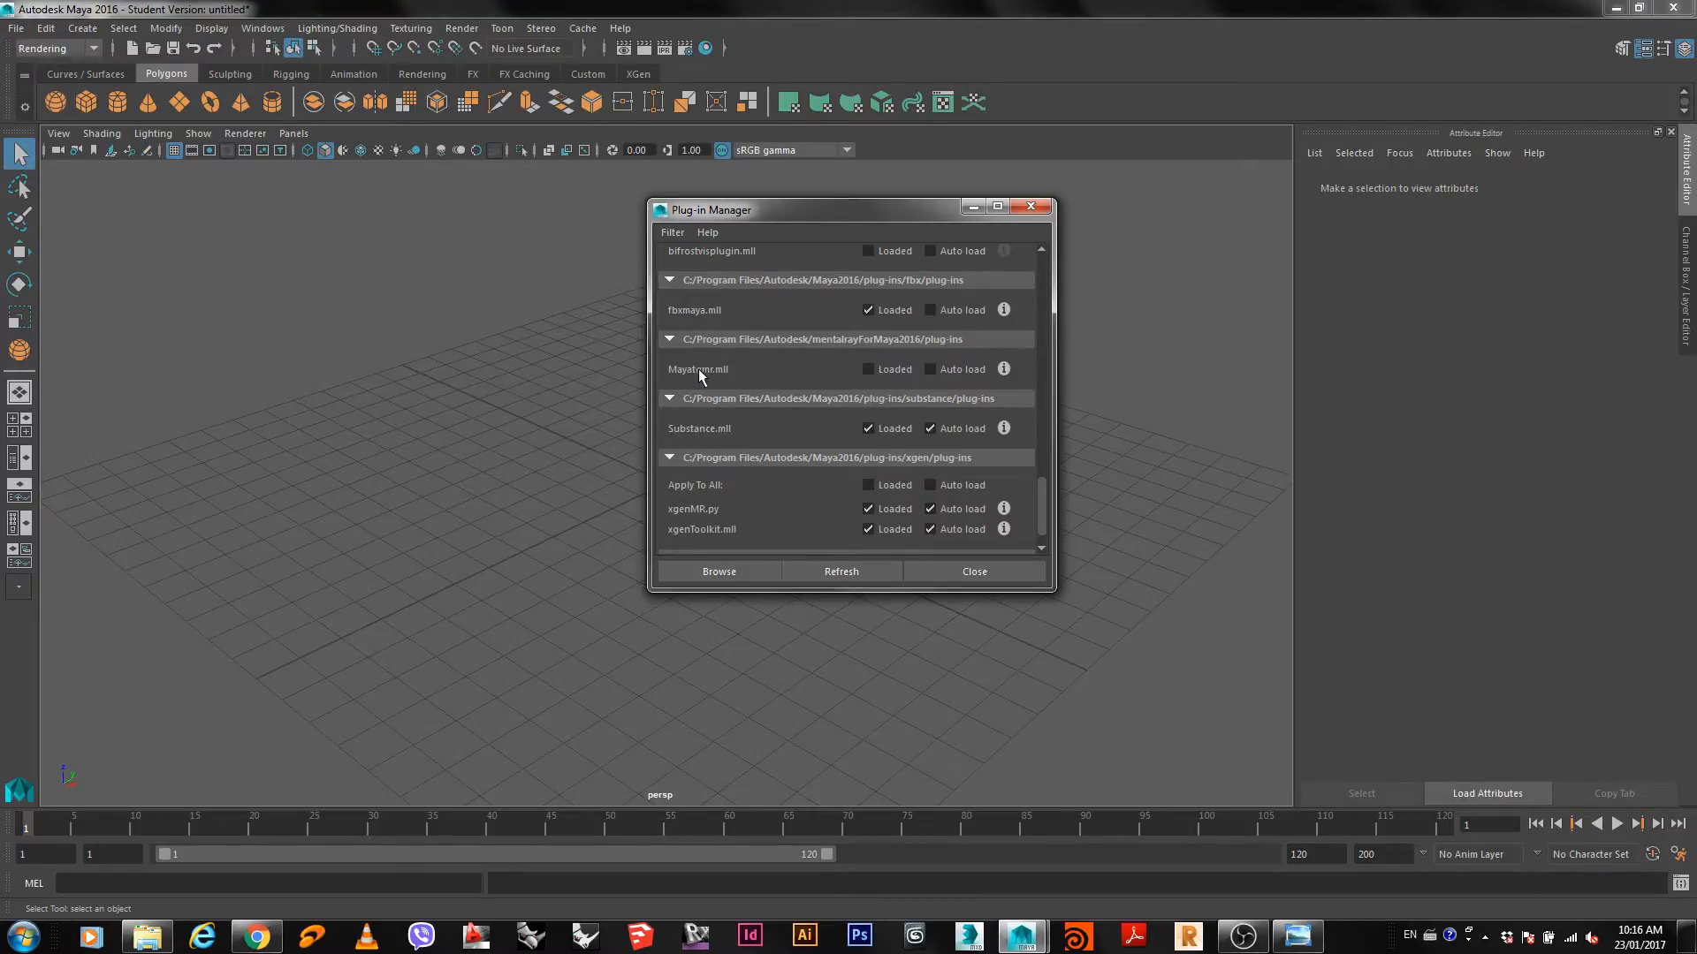
{"action": "left_click", "coordinate": [871, 369]}
{"action": "left_click", "coordinate": [929, 370]}
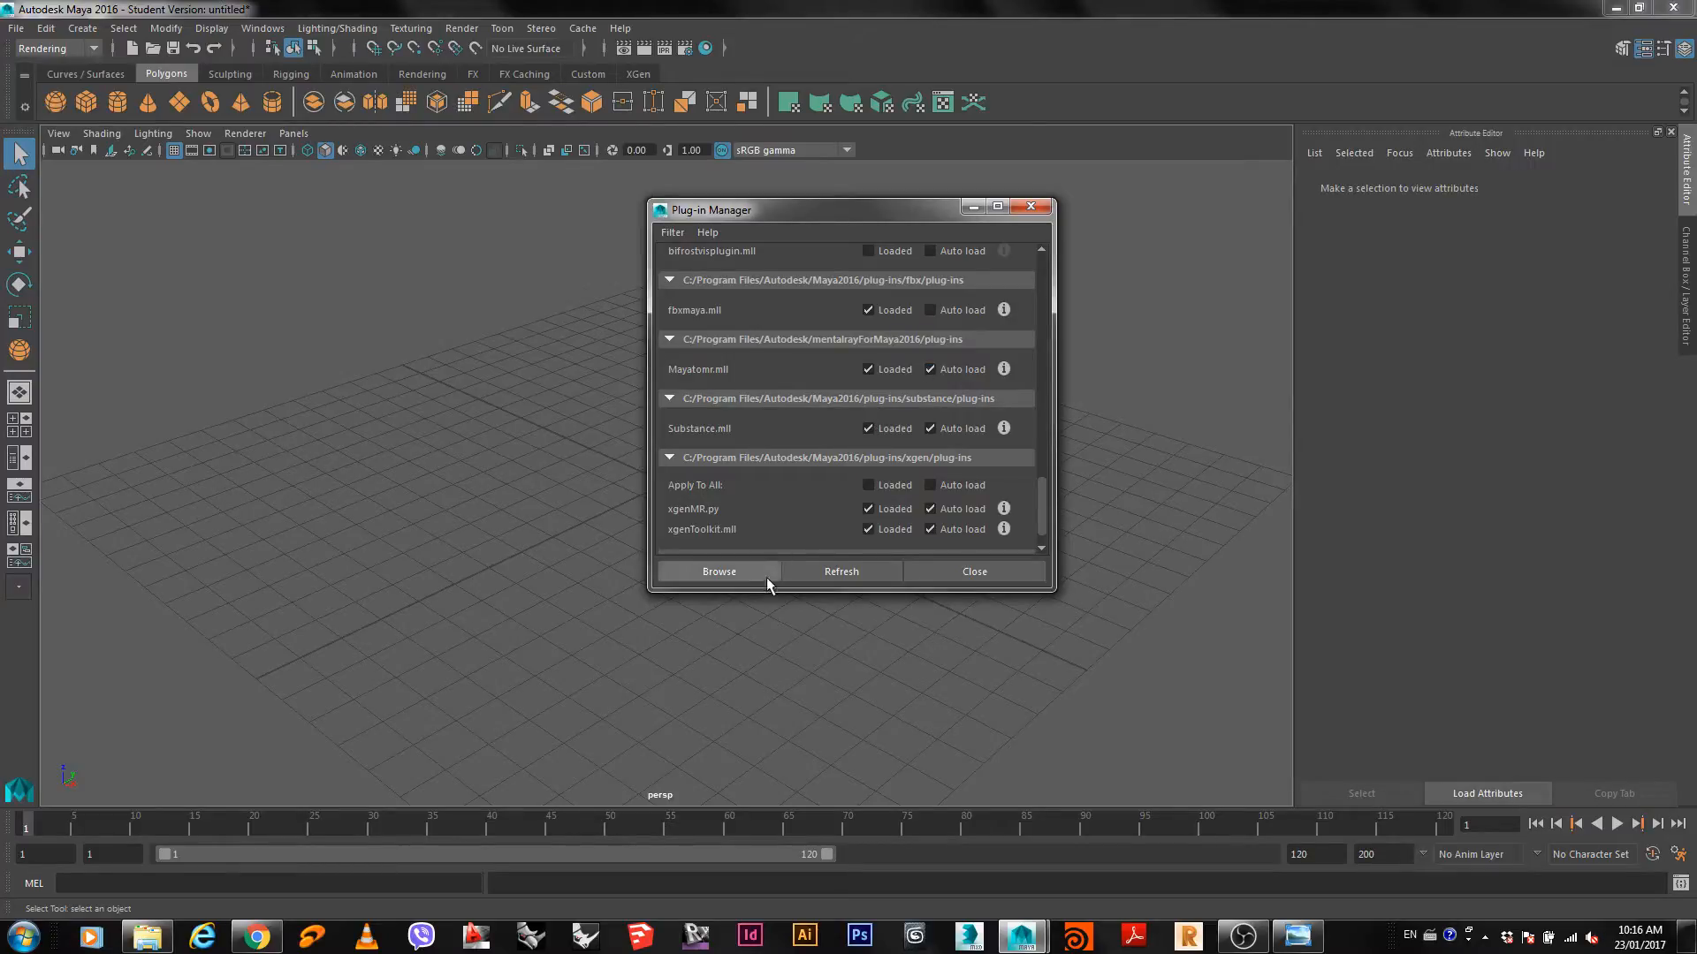
{"action": "left_click", "coordinate": [942, 572]}
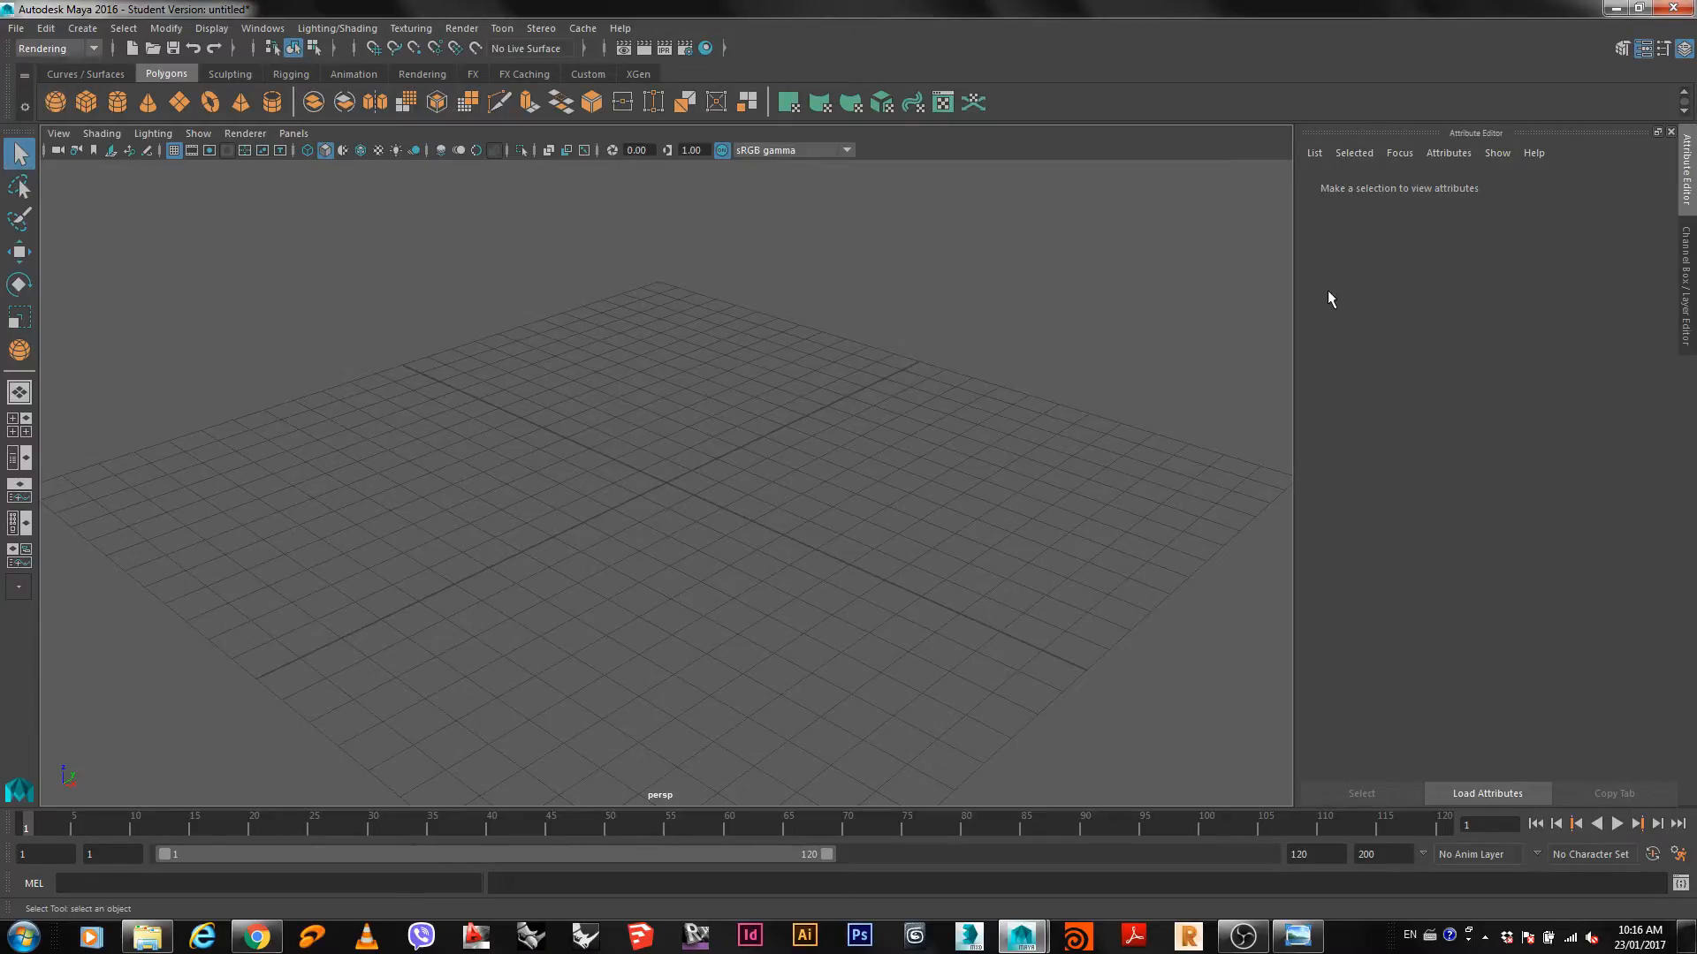
Choose the Rendering menu set and review its texturing, lighting/shading and render commands.
{"action": "left_click", "coordinate": [87, 53]}
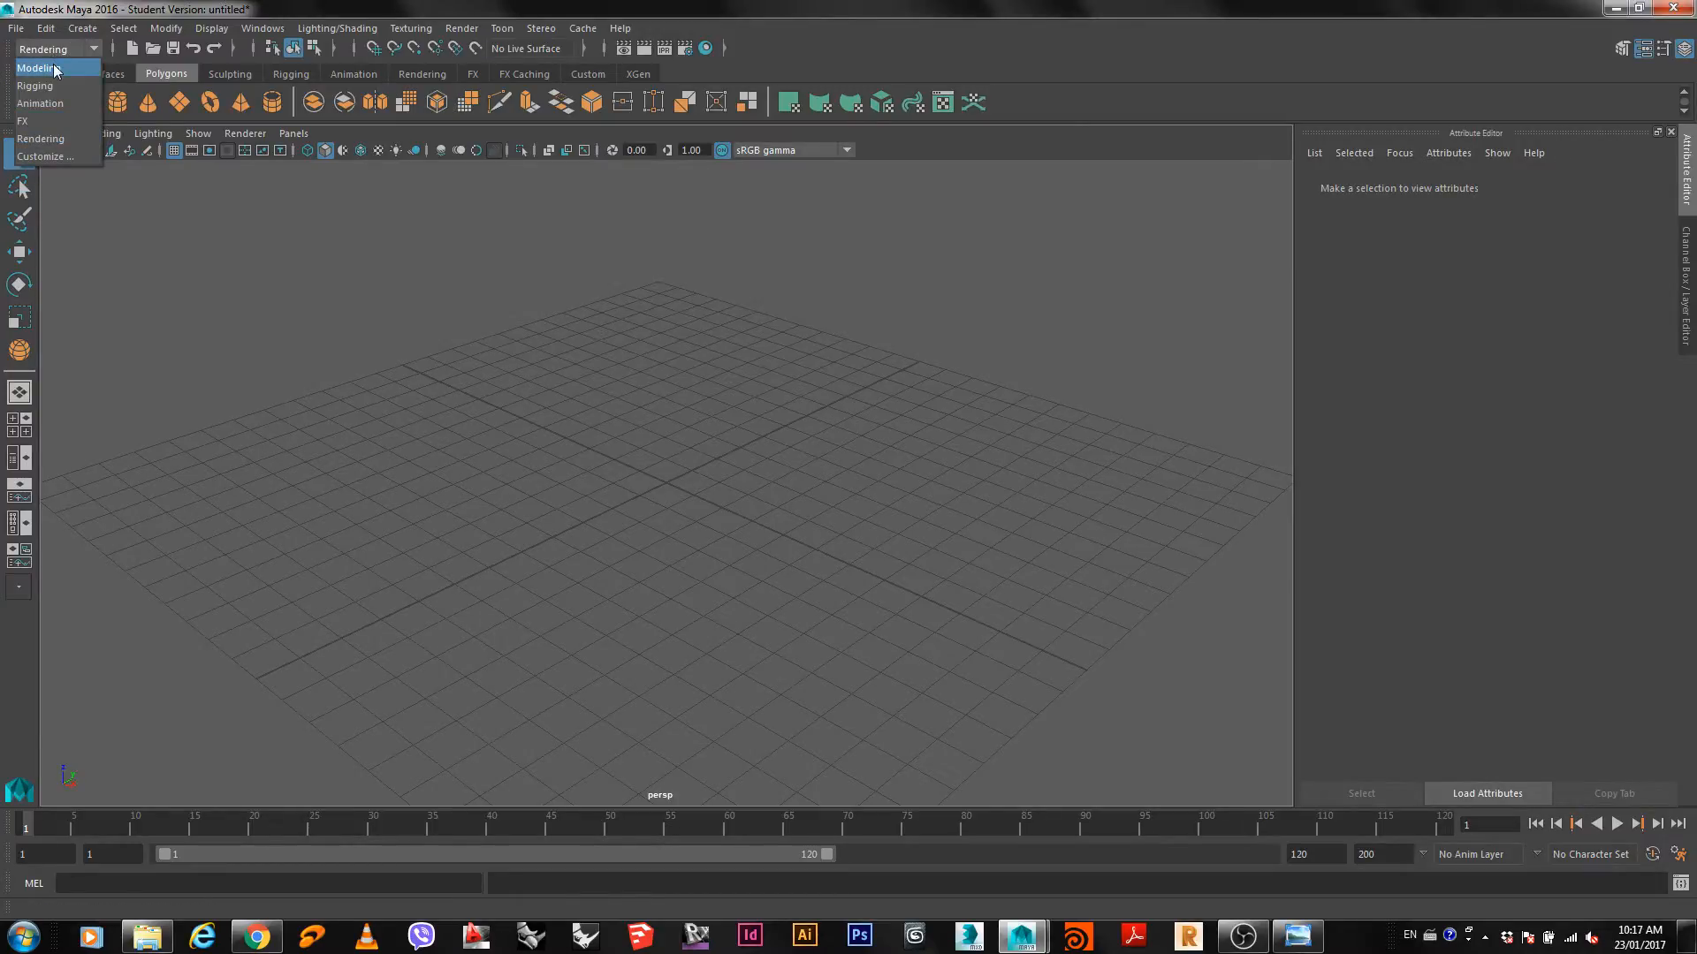
{"action": "left_click", "coordinate": [53, 140]}
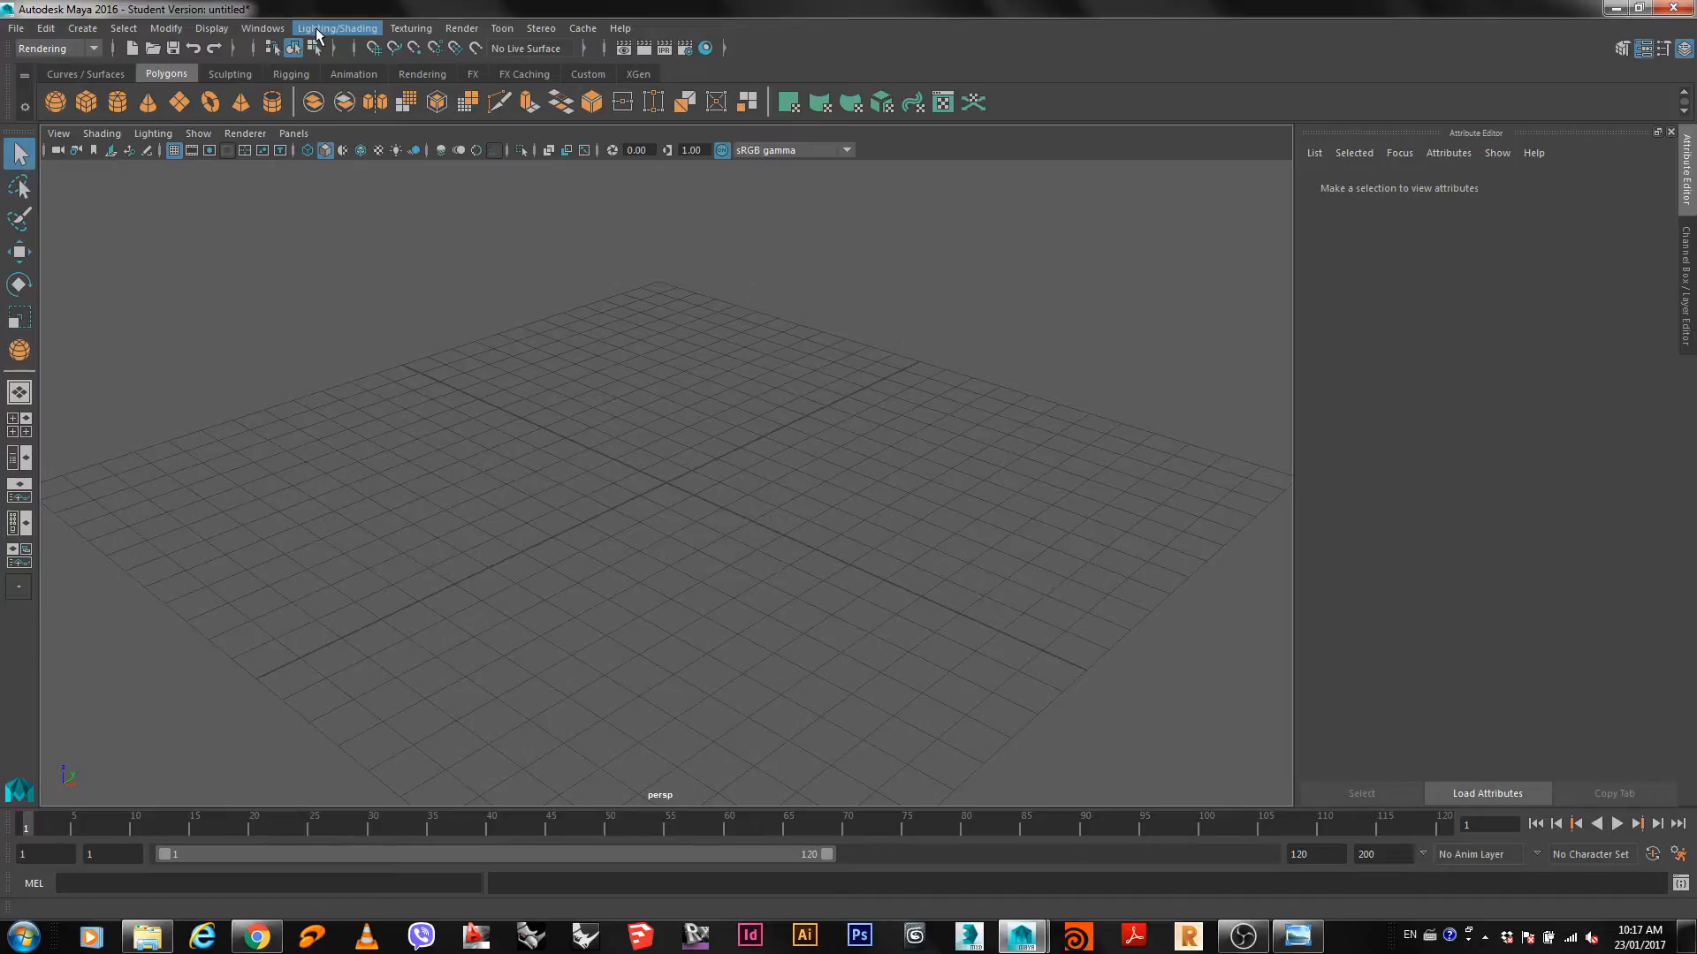
{"action": "left_click", "coordinate": [409, 32]}
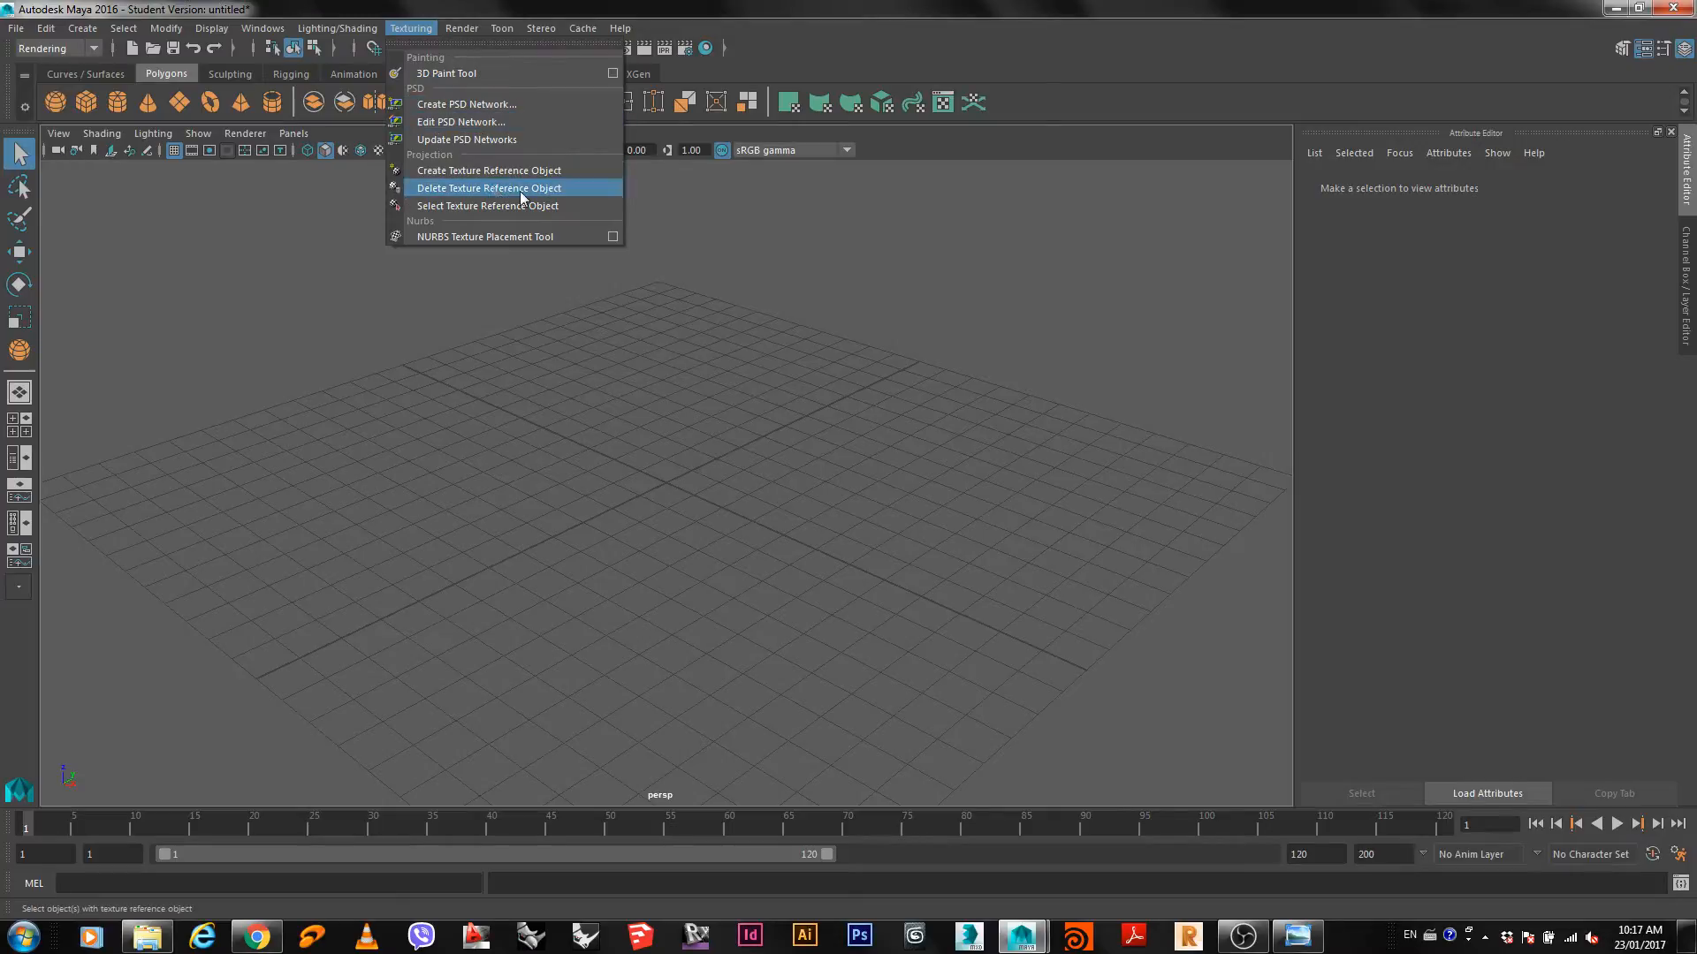
{"action": "mouse_move", "coordinate": [330, 32]}
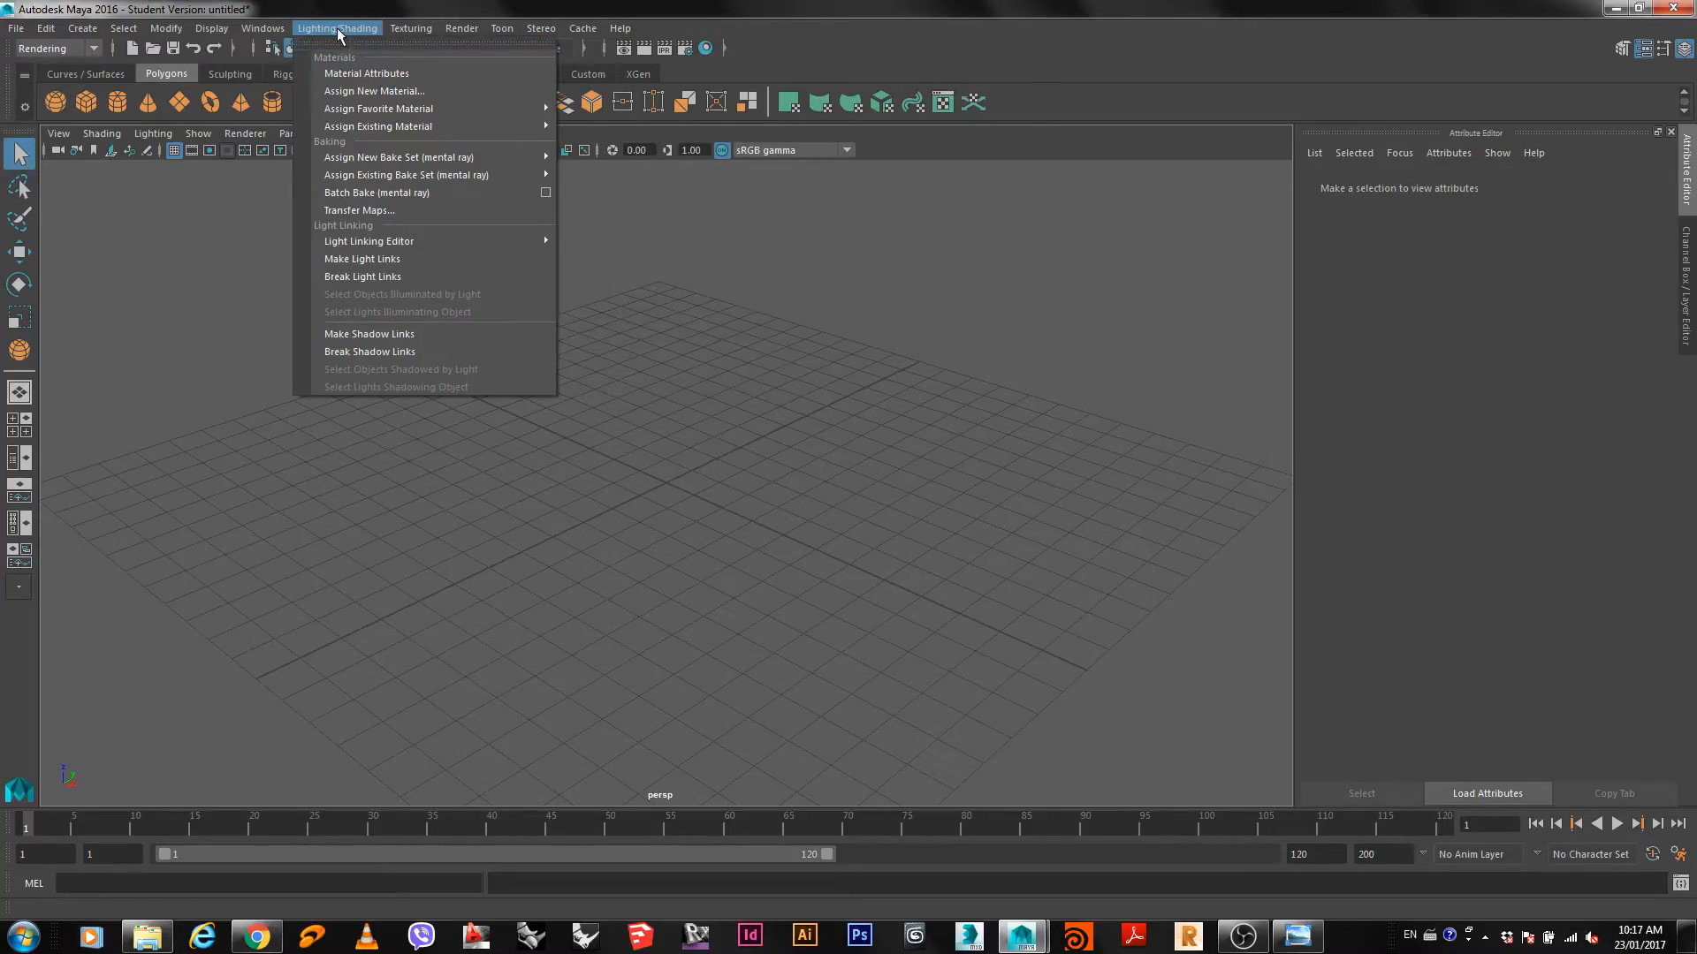
{"action": "mouse_move", "coordinate": [462, 32]}
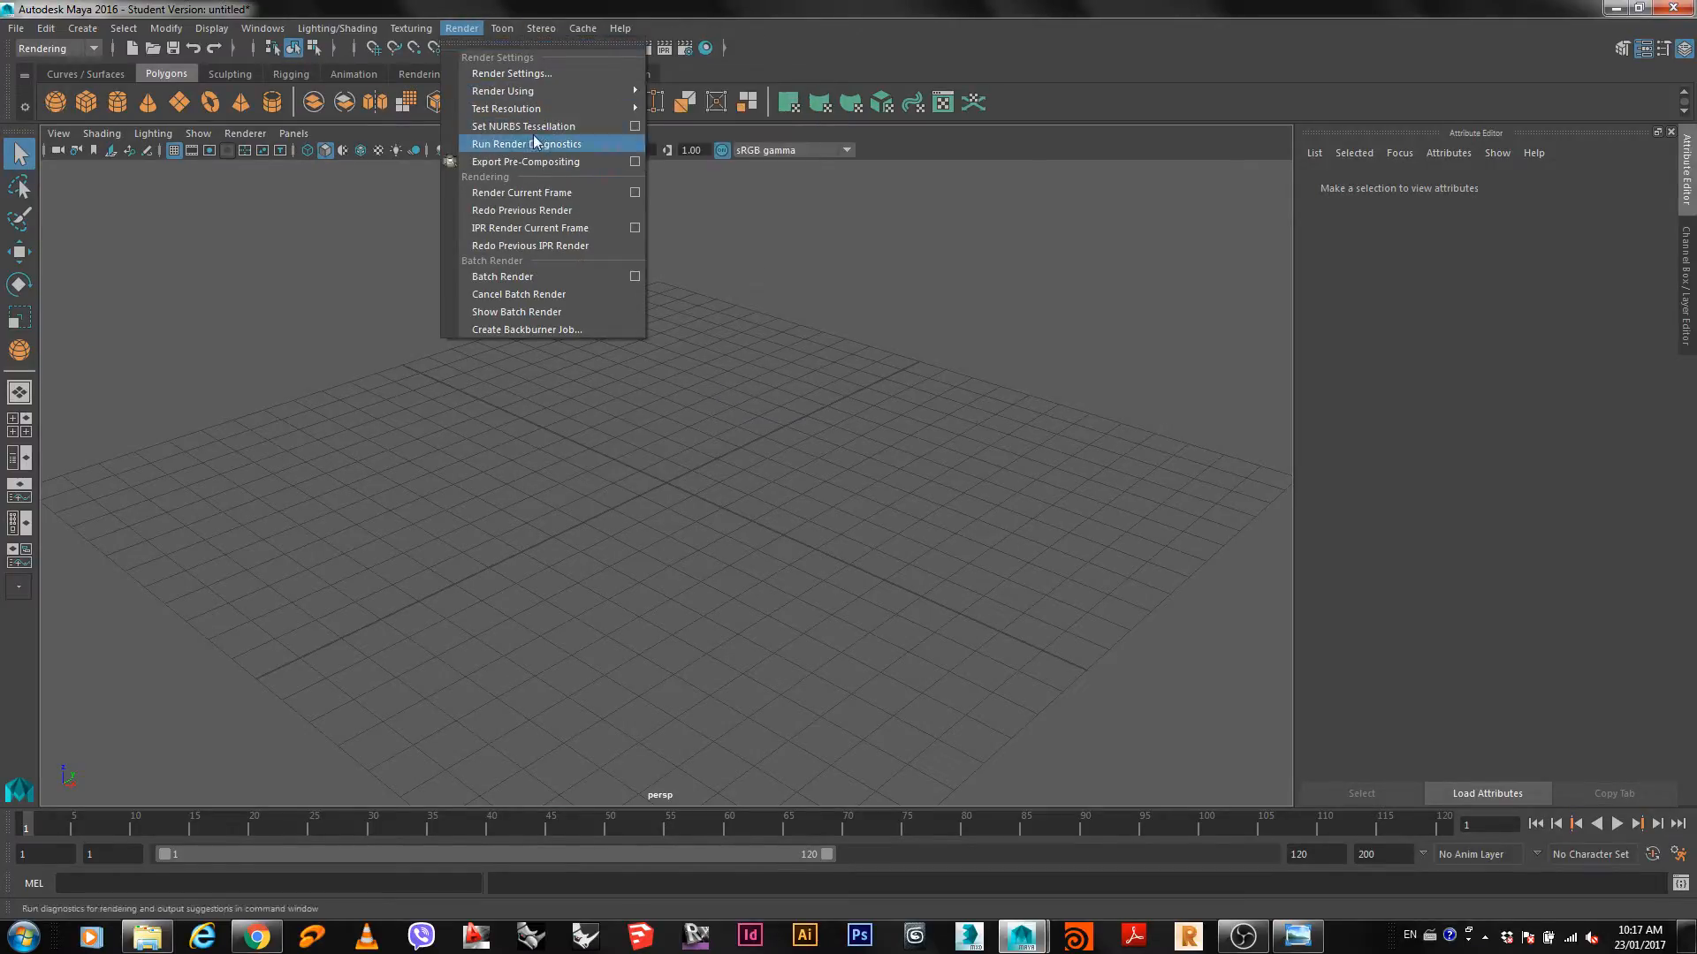
{"action": "left_click", "coordinate": [810, 7]}
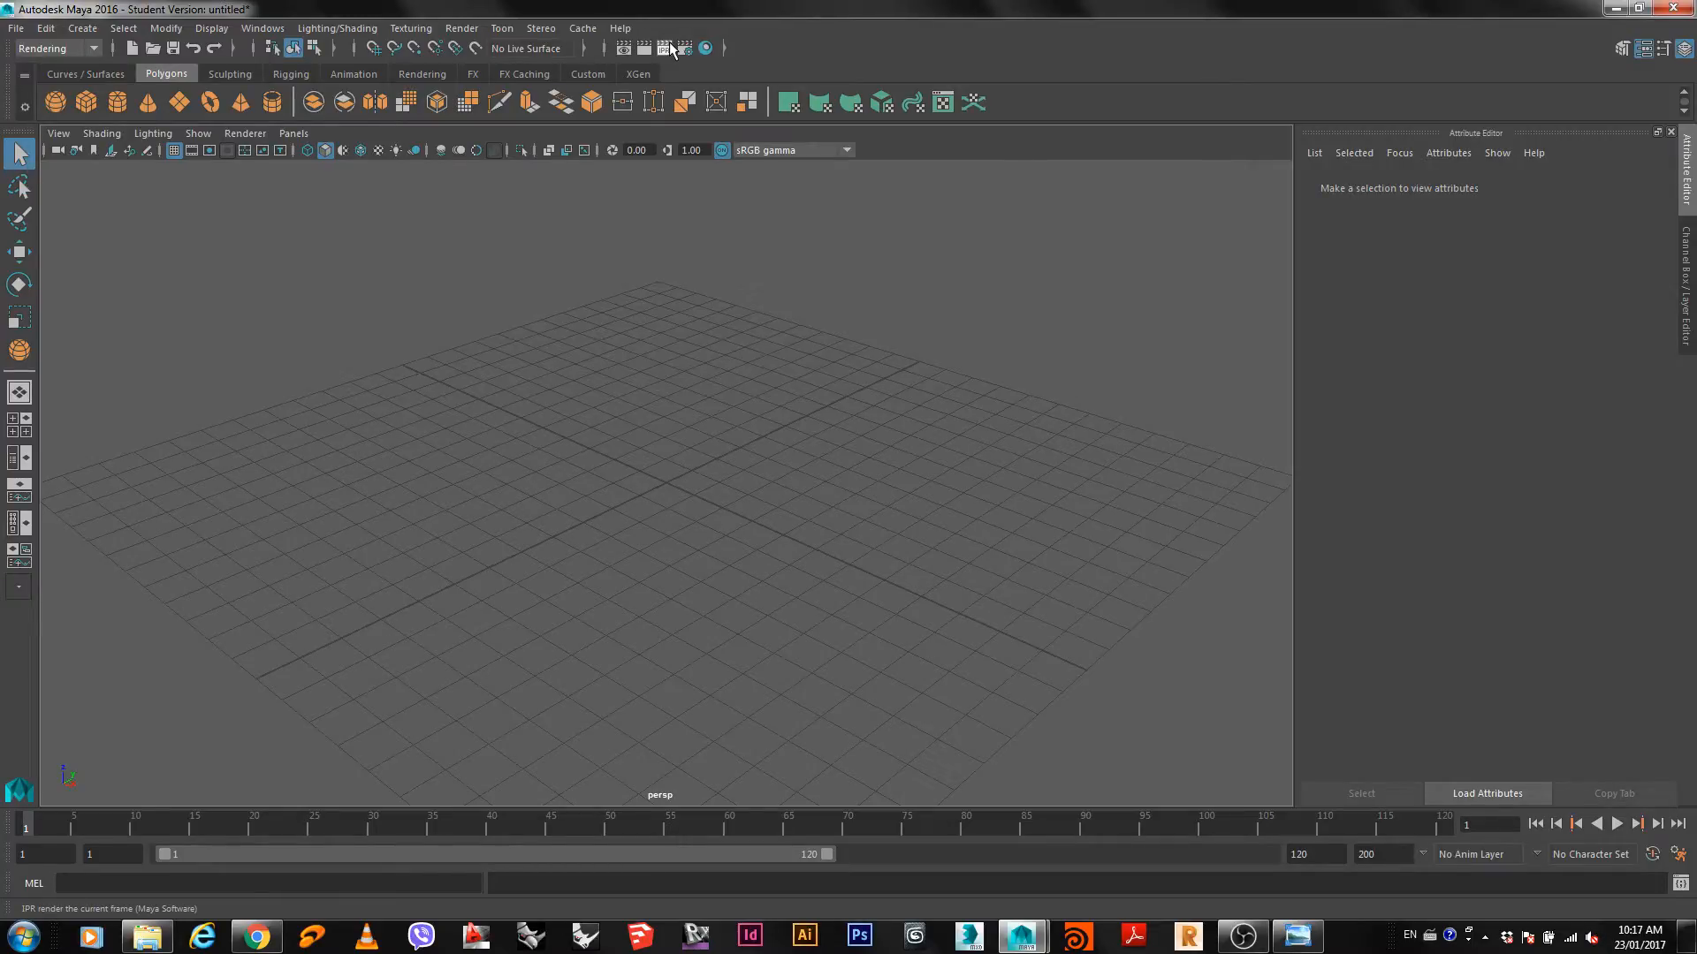
Draw a polygon plane about 16 by 17 units across the centre of the grid.
{"action": "left_click", "coordinate": [179, 102]}
{"action": "left_click_drag", "start_coordinate": [664, 332], "coordinate": [642, 791]}
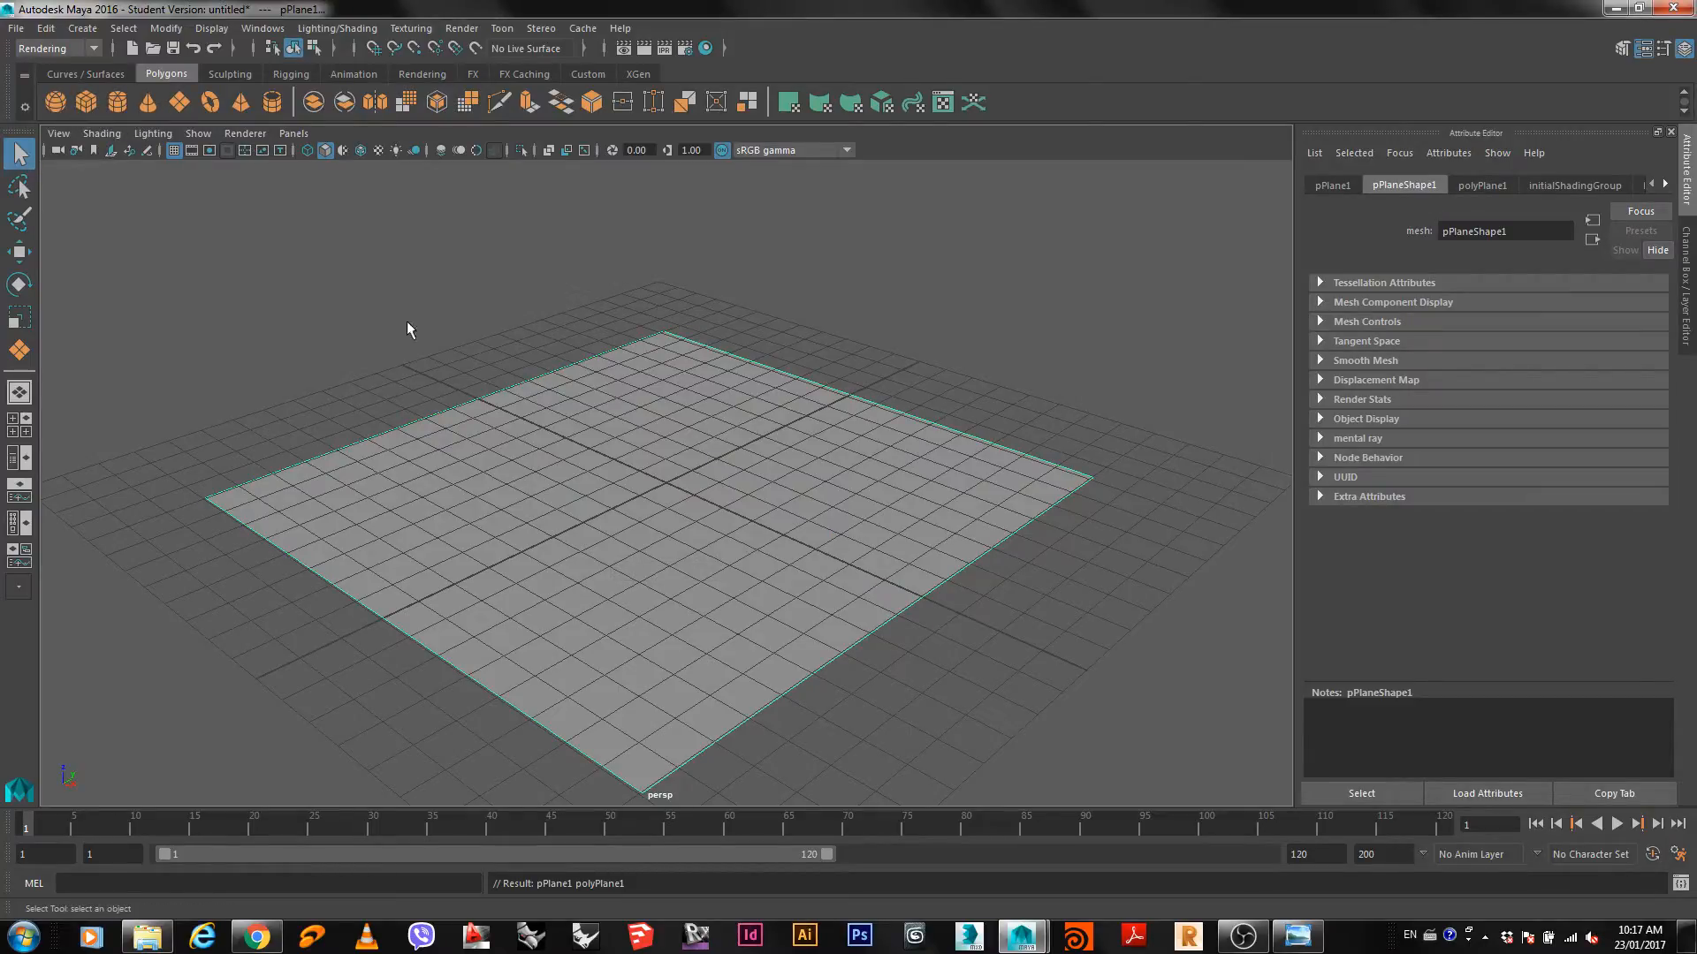
Import teapot.FBX from the Rendering Tutorial folder into the scene.
{"action": "left_click", "coordinate": [16, 27]}
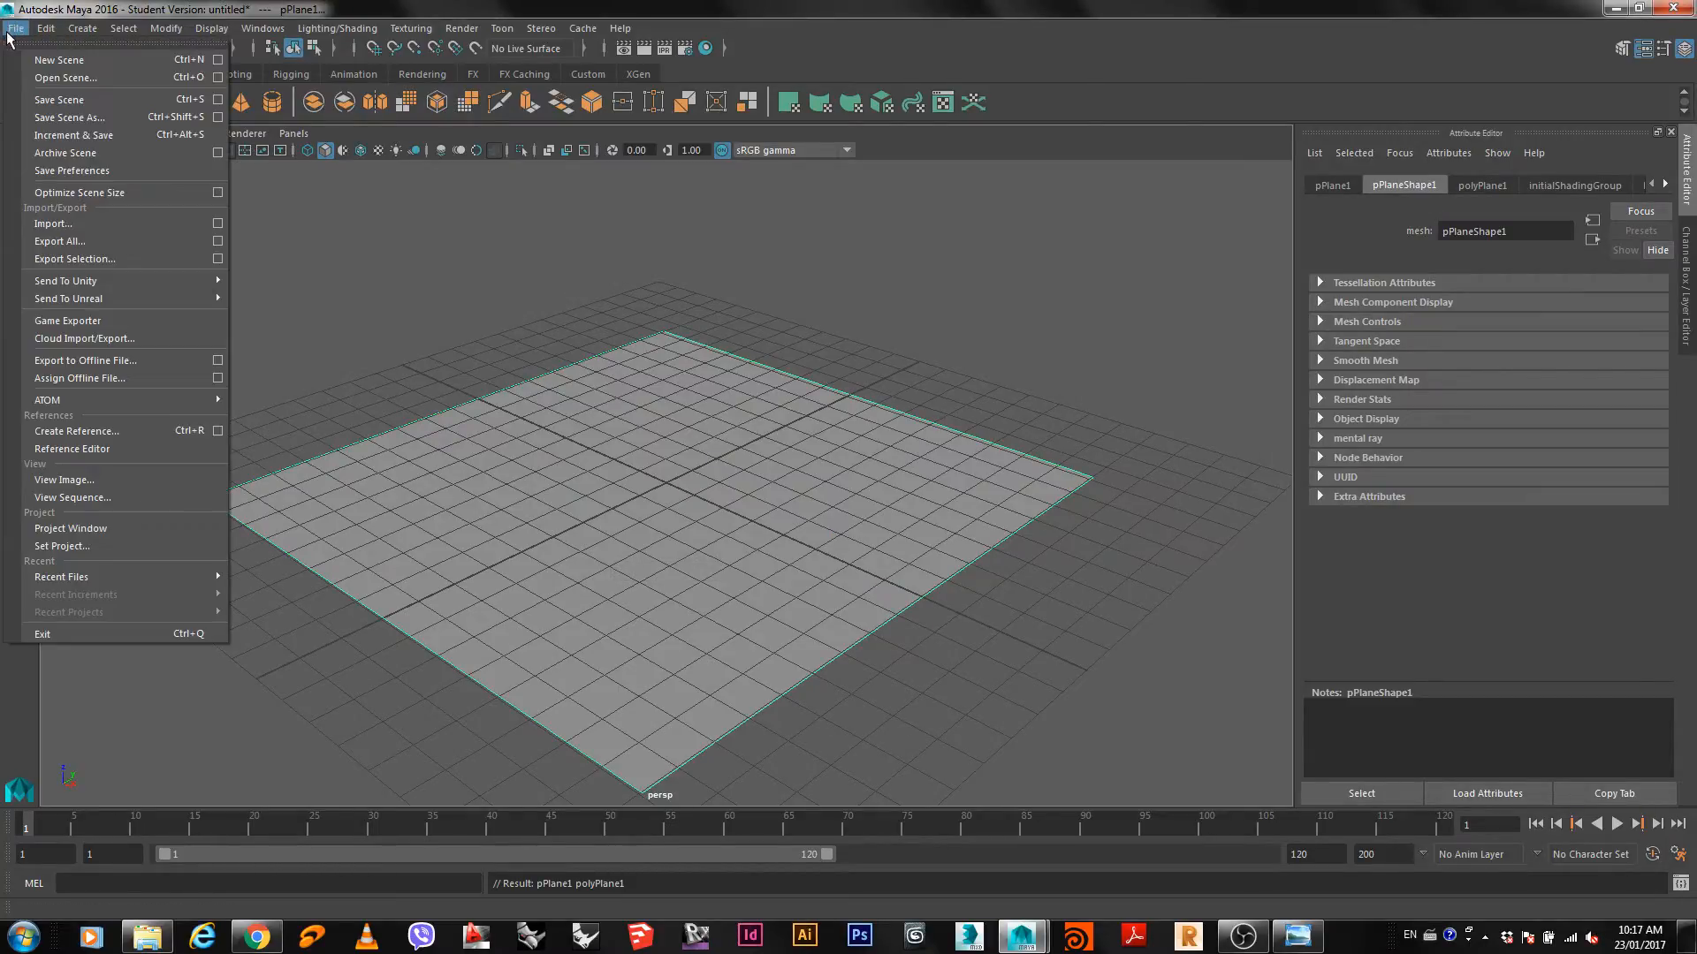
{"action": "left_click", "coordinate": [52, 223]}
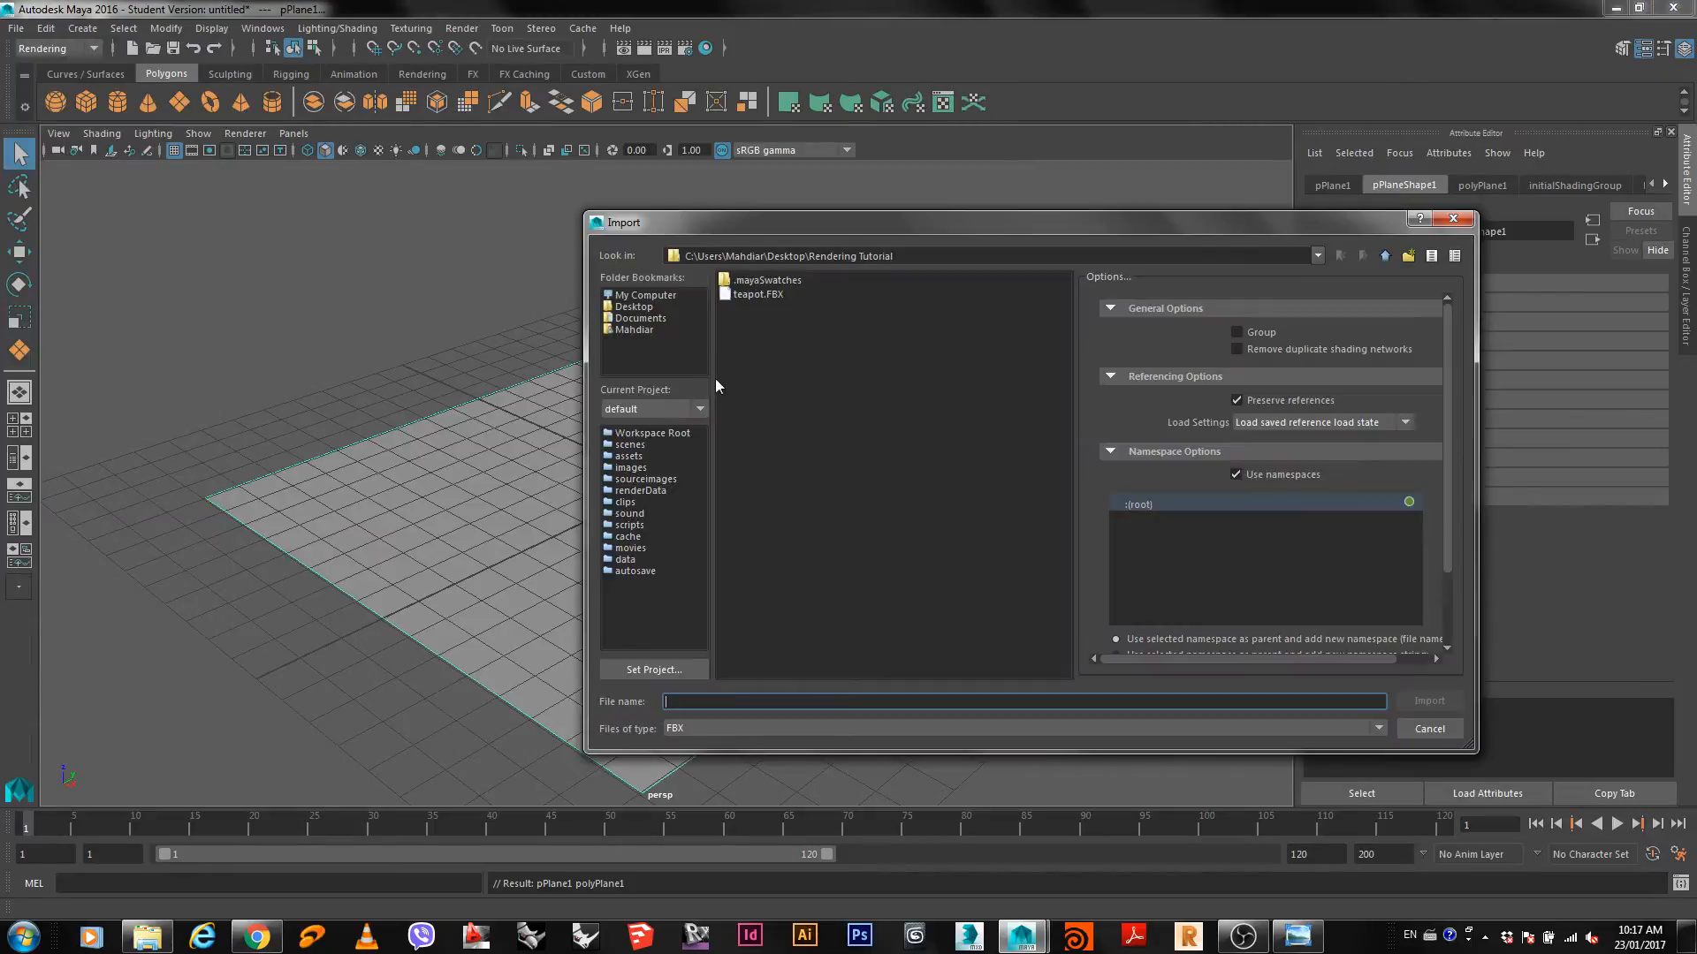
{"action": "double_click", "coordinate": [753, 297]}
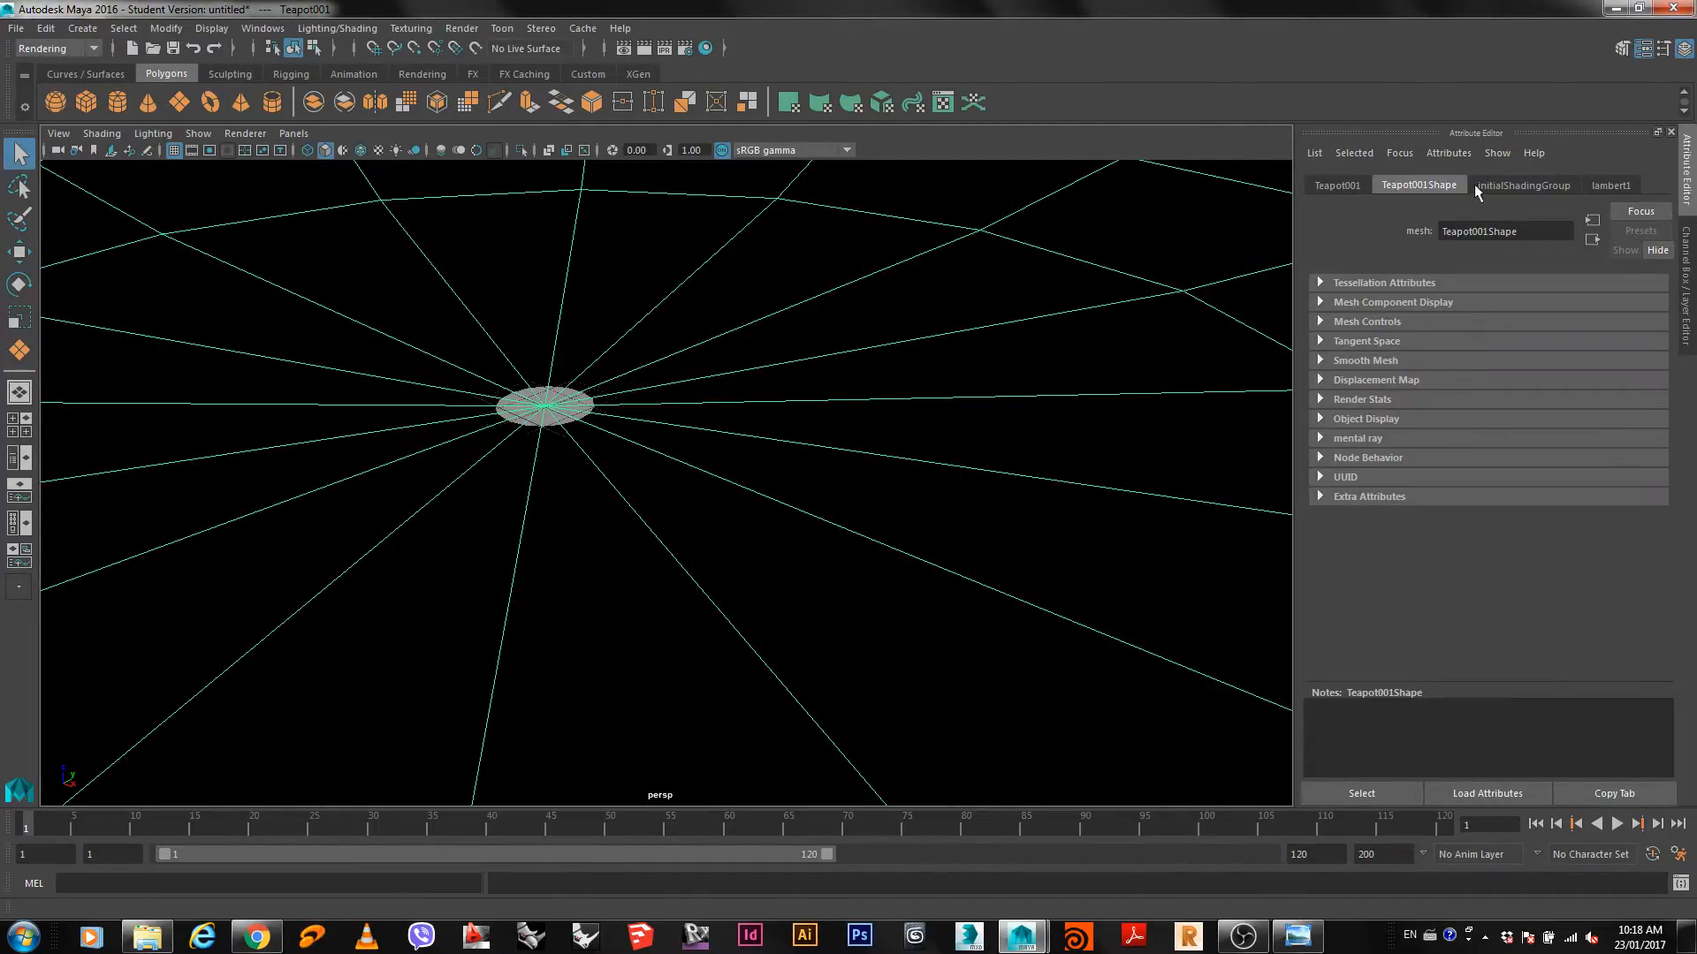
Scale the imported teapot to 0.1 in X, Y and Z.
{"action": "left_click", "coordinate": [1687, 251]}
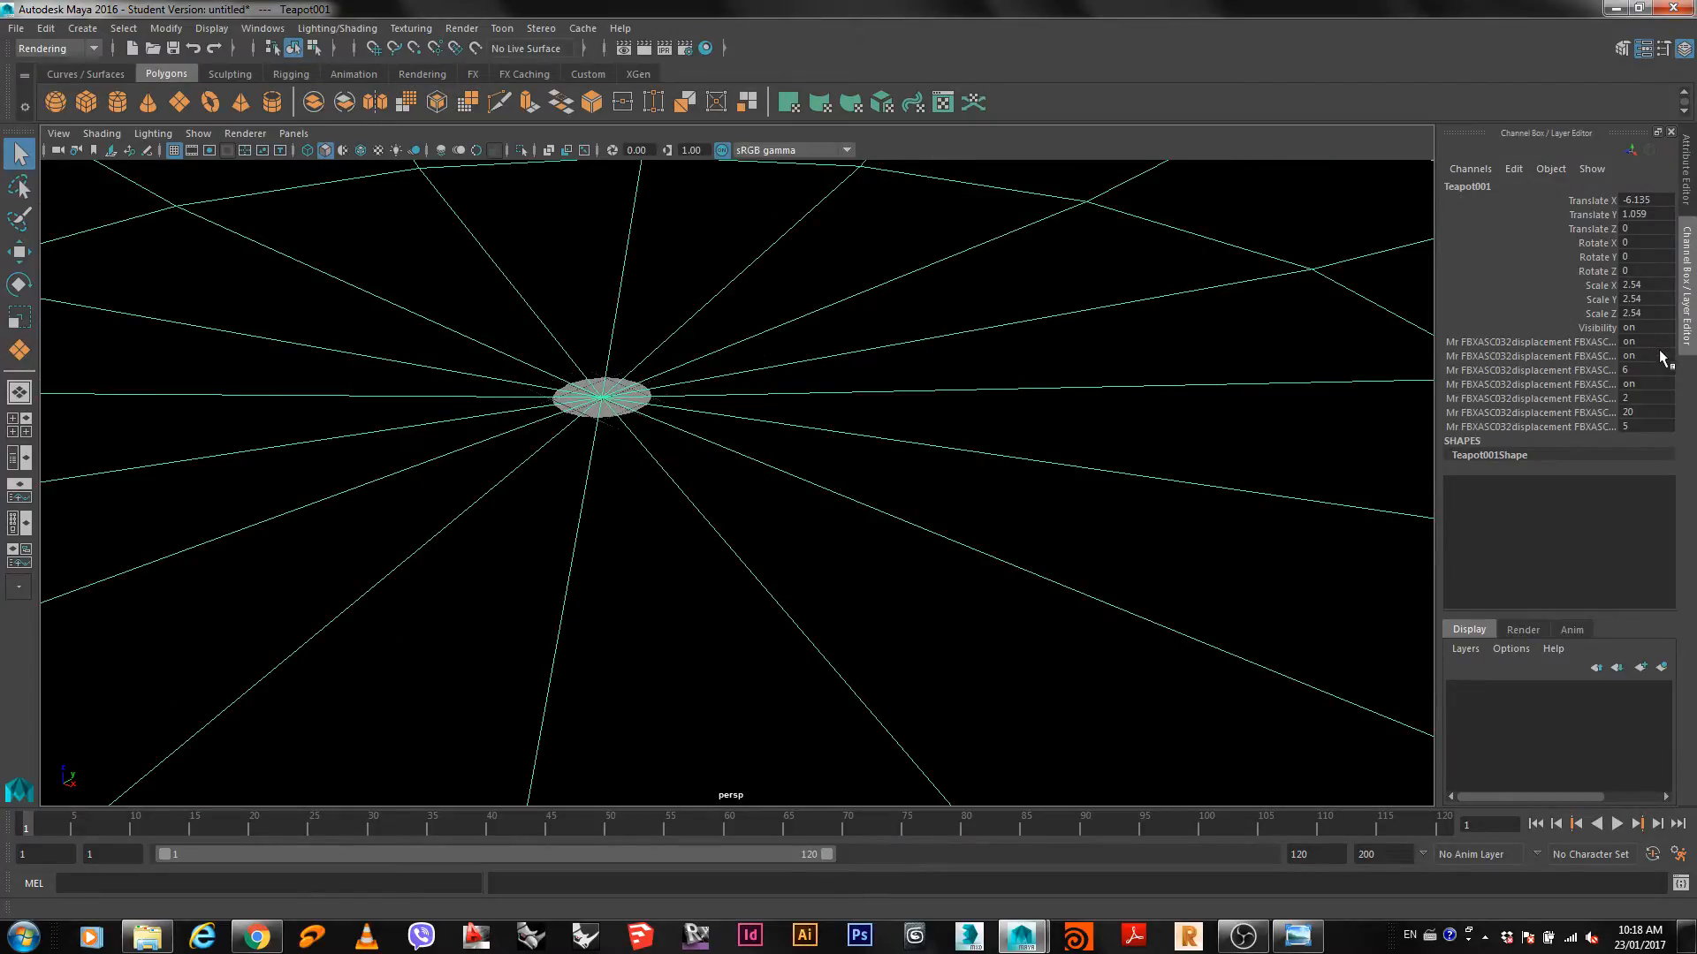
{"action": "double_click", "coordinate": [1655, 287]}
{"action": "type", "text": "0.1"}
{"action": "key", "text": "Tab"}
{"action": "type", "text": "0.1"}
{"action": "key", "text": "Tab"}
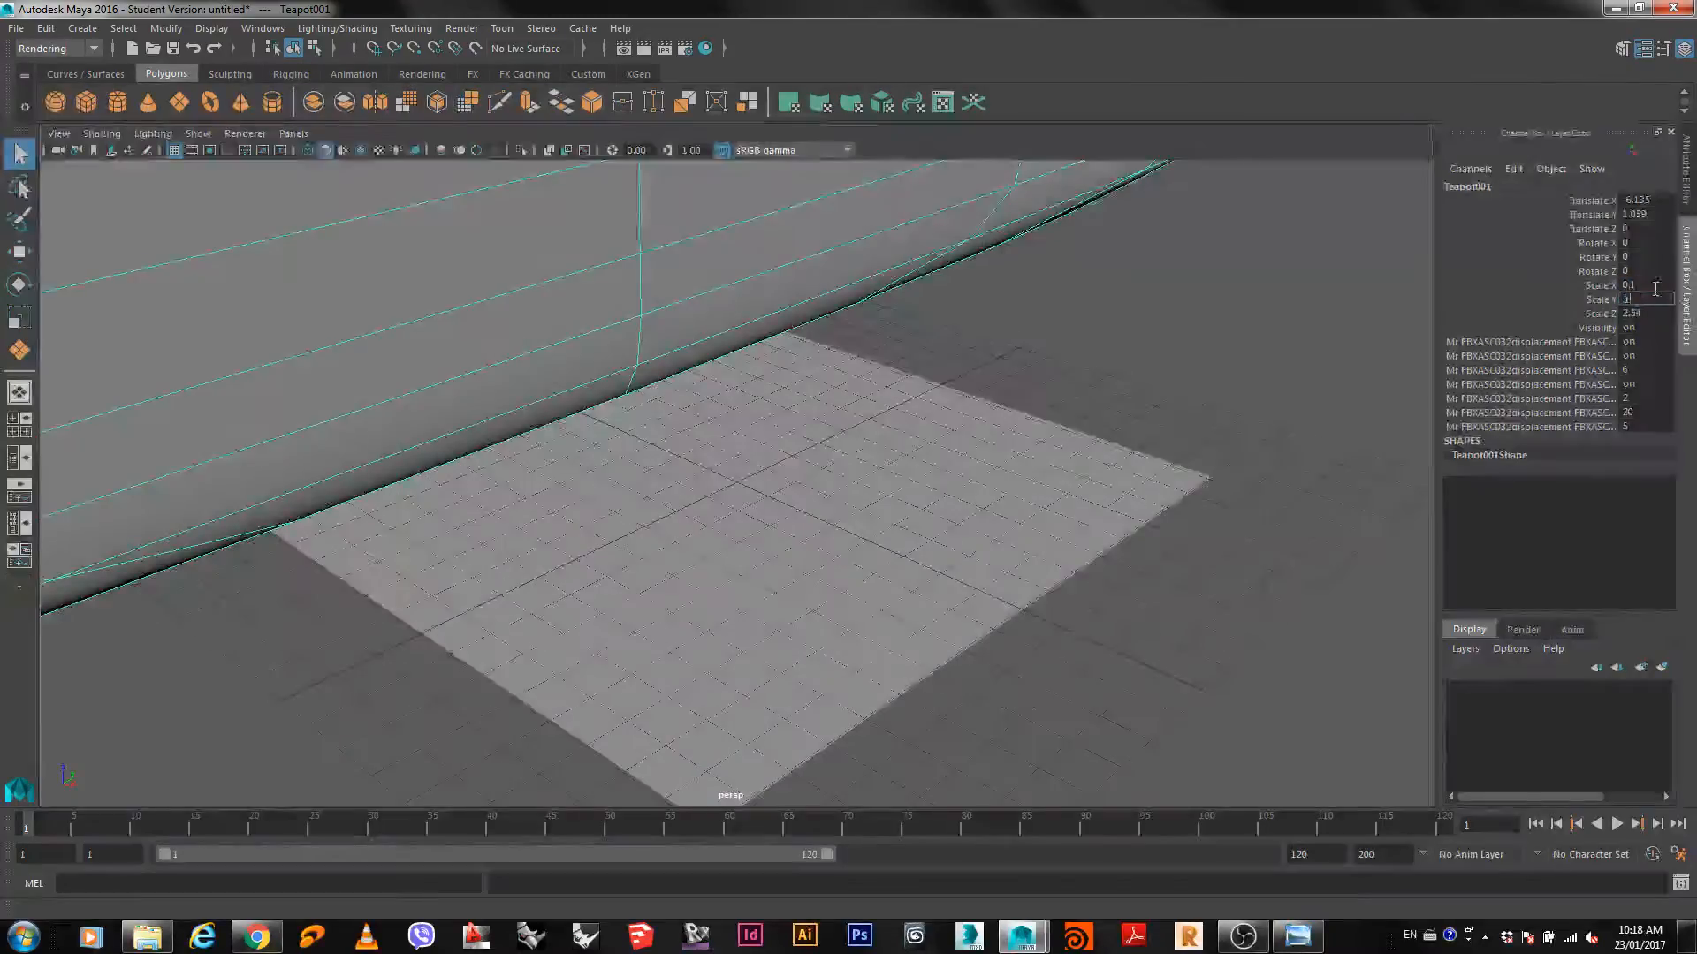
{"action": "type", "text": "0.1"}
{"action": "key", "text": "Tab"}
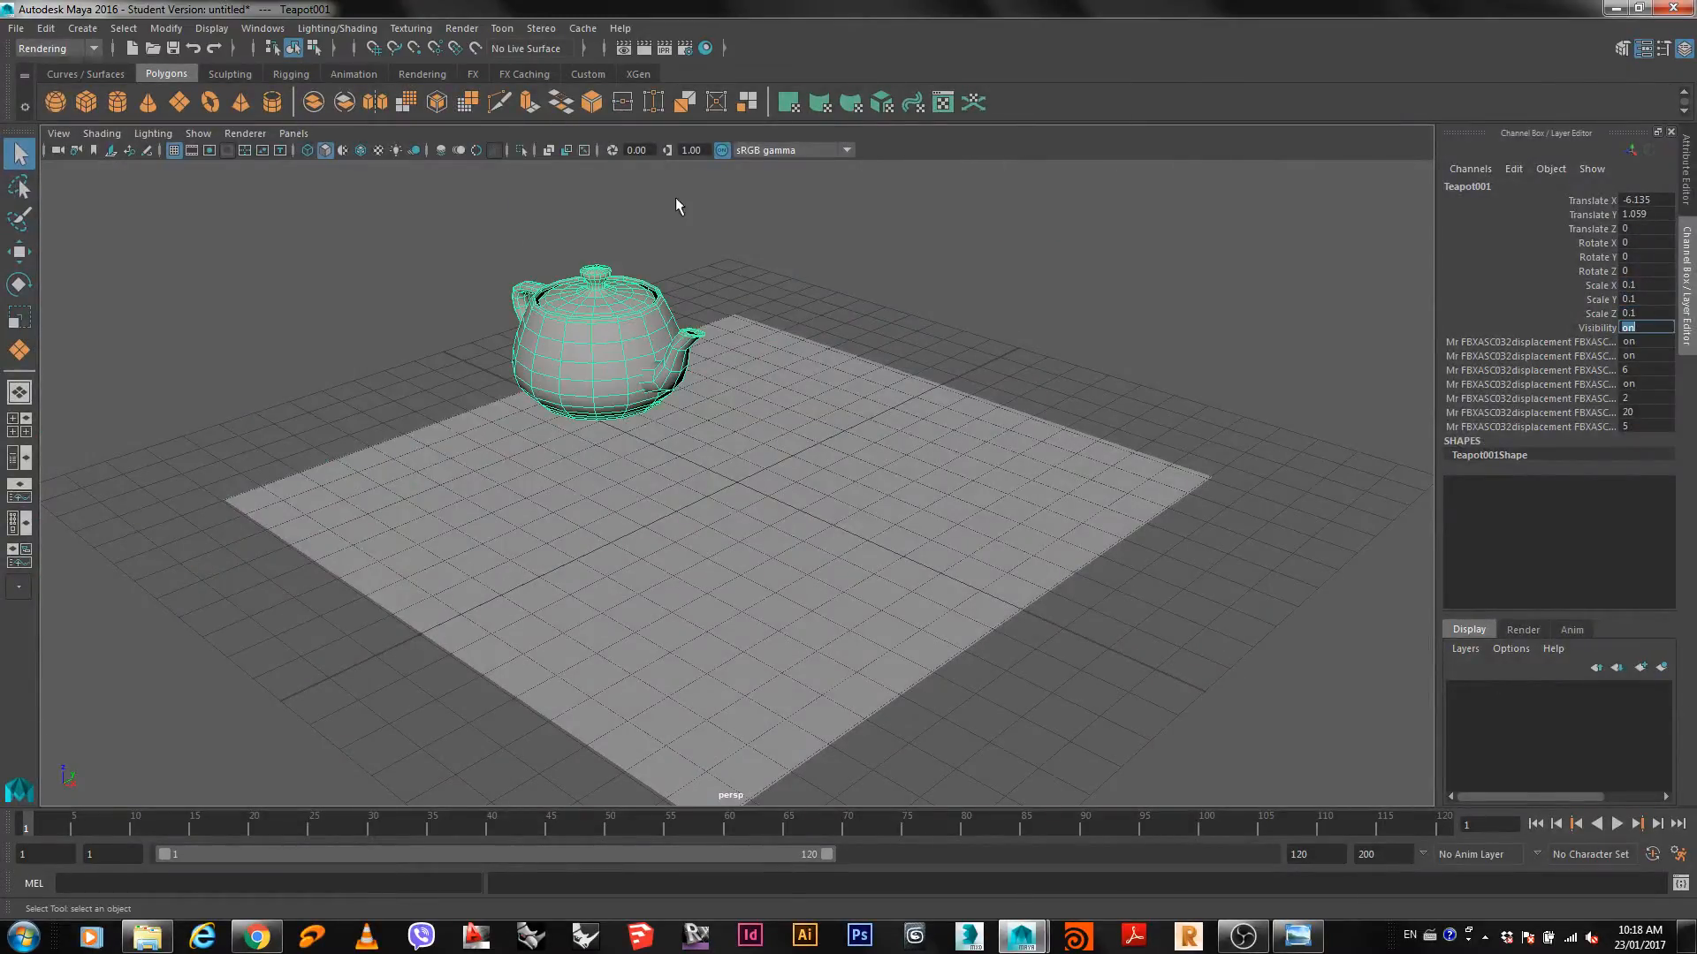
{"action": "key", "text": "Return"}
Move the teapot near the centre of the plane, to about -0.76 in X and -1.18 in Y.
{"action": "key", "text": "w"}
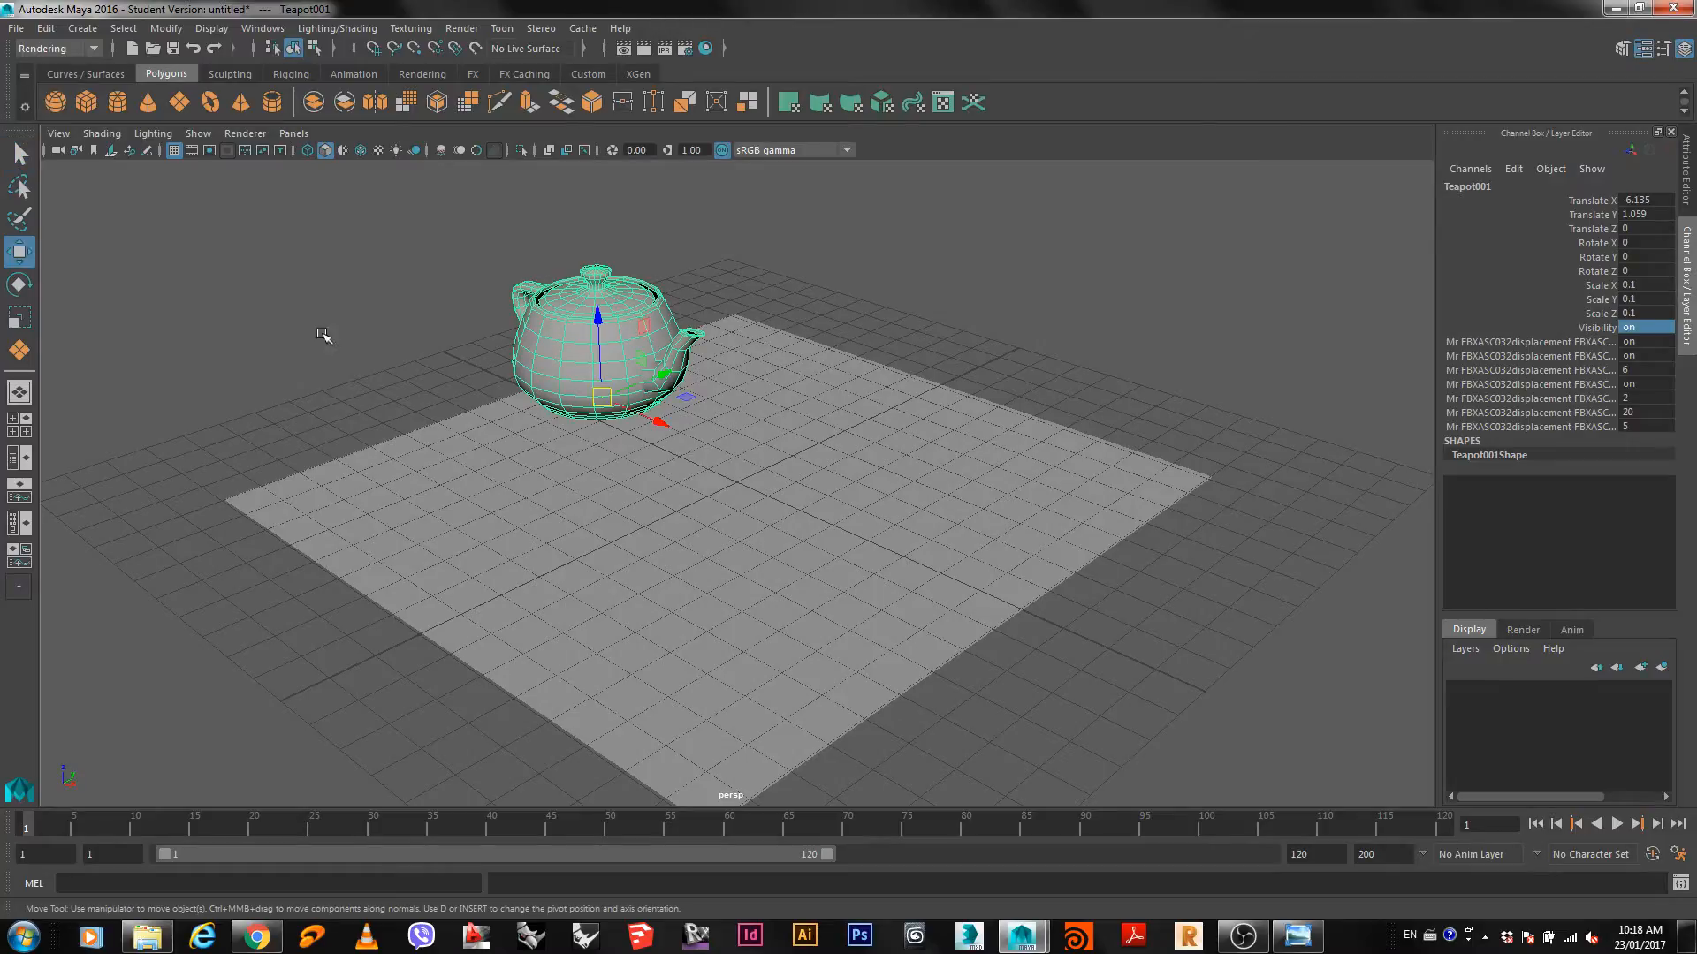
{"action": "left_click_drag", "start_coordinate": [652, 421], "coordinate": [785, 528]}
{"action": "left_click_drag", "start_coordinate": [797, 440], "coordinate": [747, 484]}
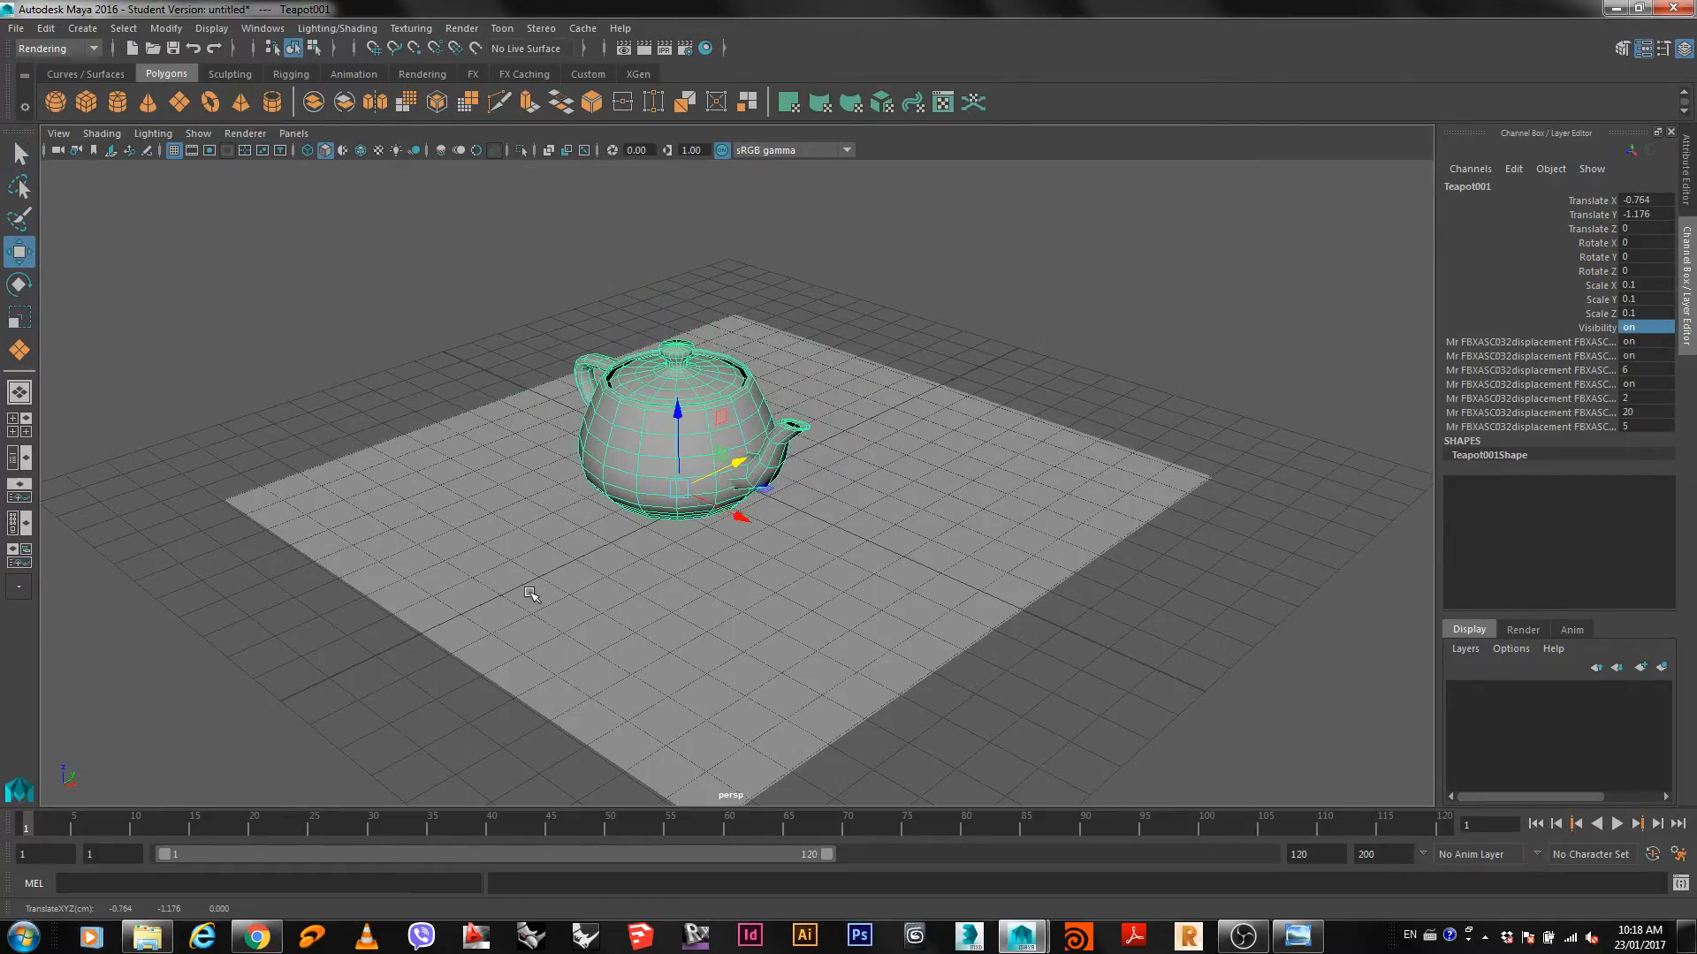
Set the ground plane's width and height to 40 each.
{"action": "left_click_drag", "start_coordinate": [361, 640], "coordinate": [530, 646], "text": "alt"}
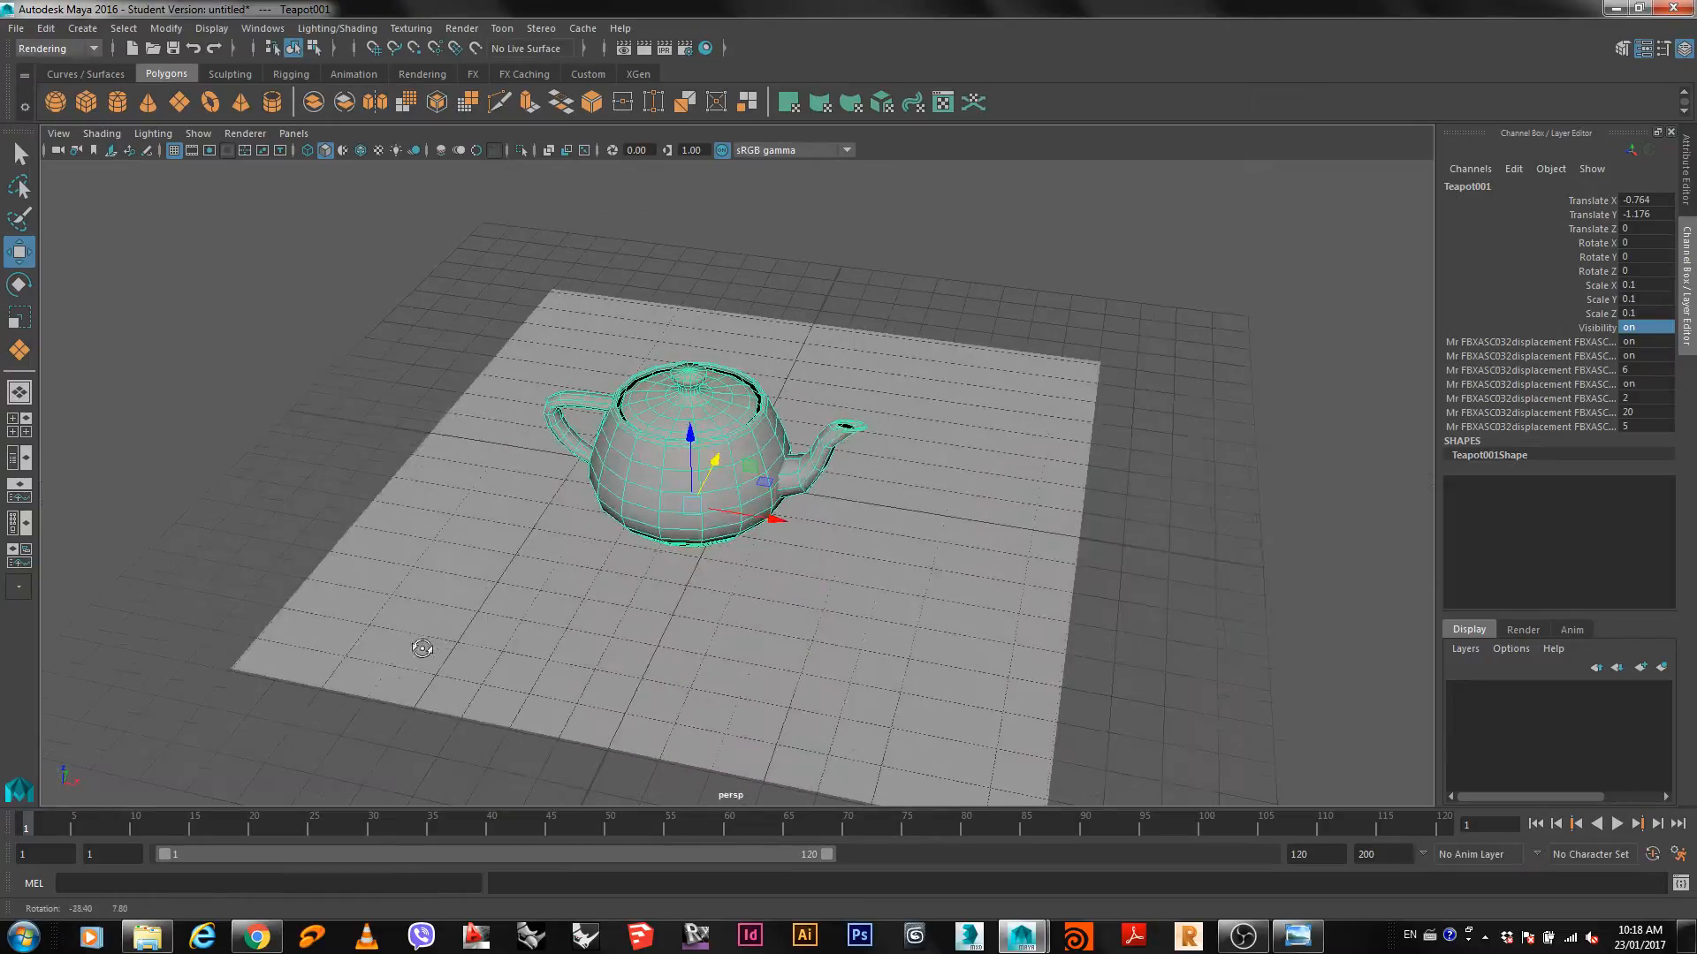
{"action": "left_click", "coordinate": [530, 646]}
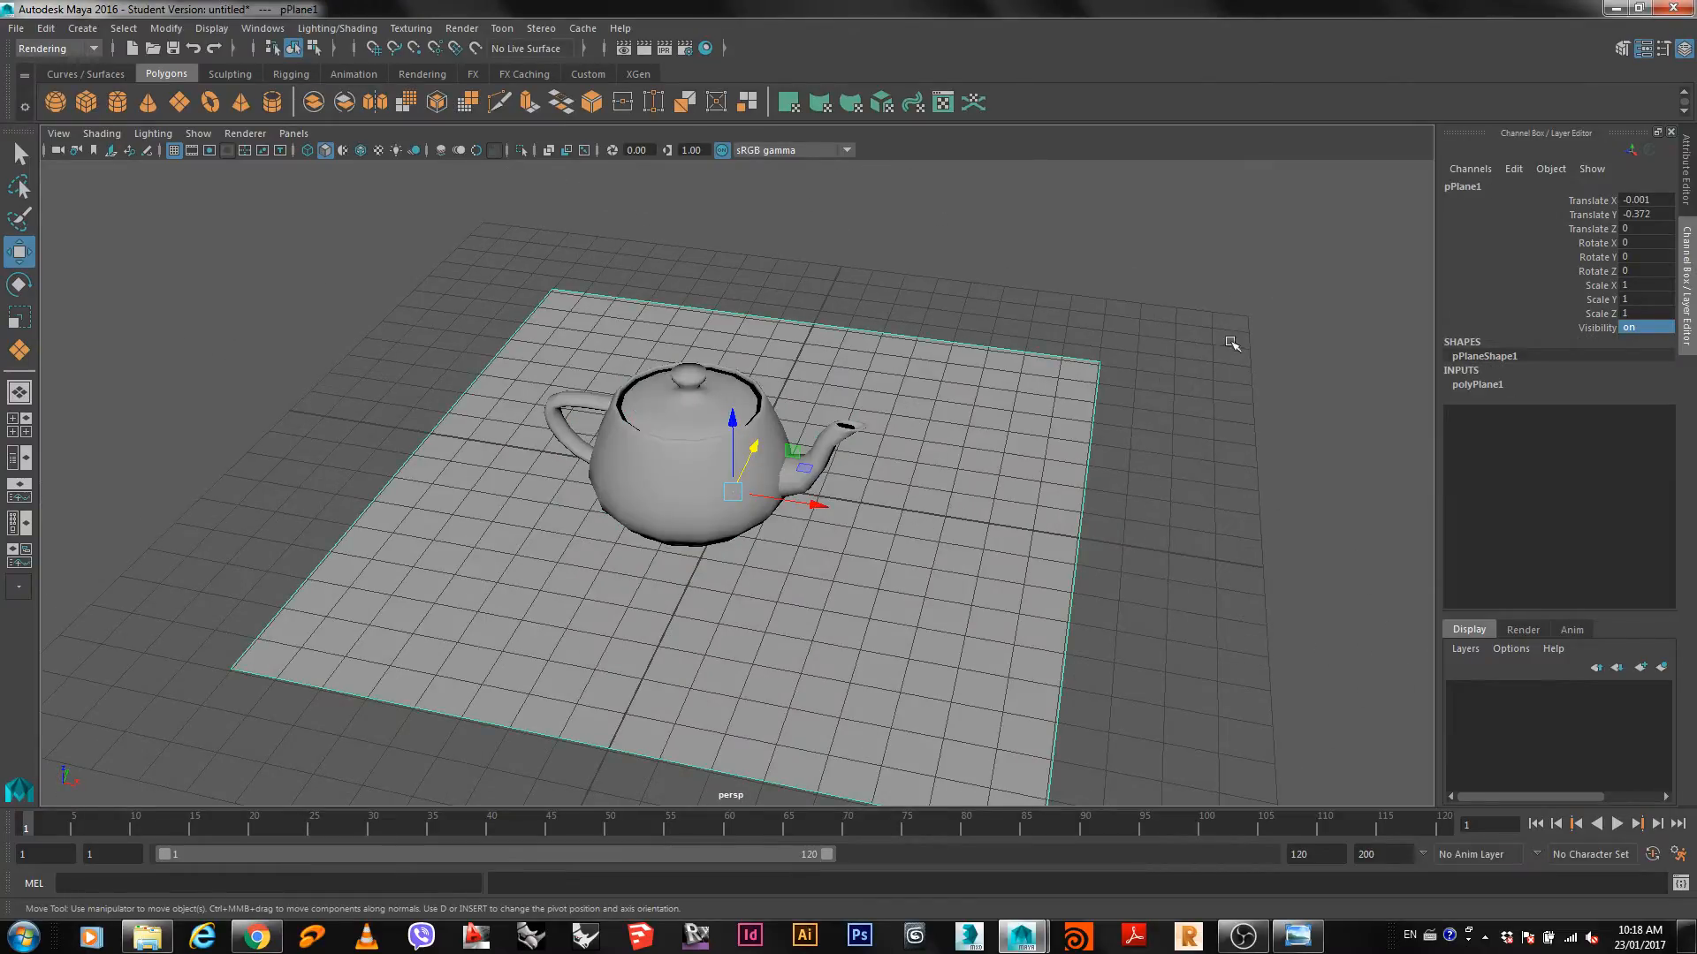
{"action": "left_click", "coordinate": [1468, 384]}
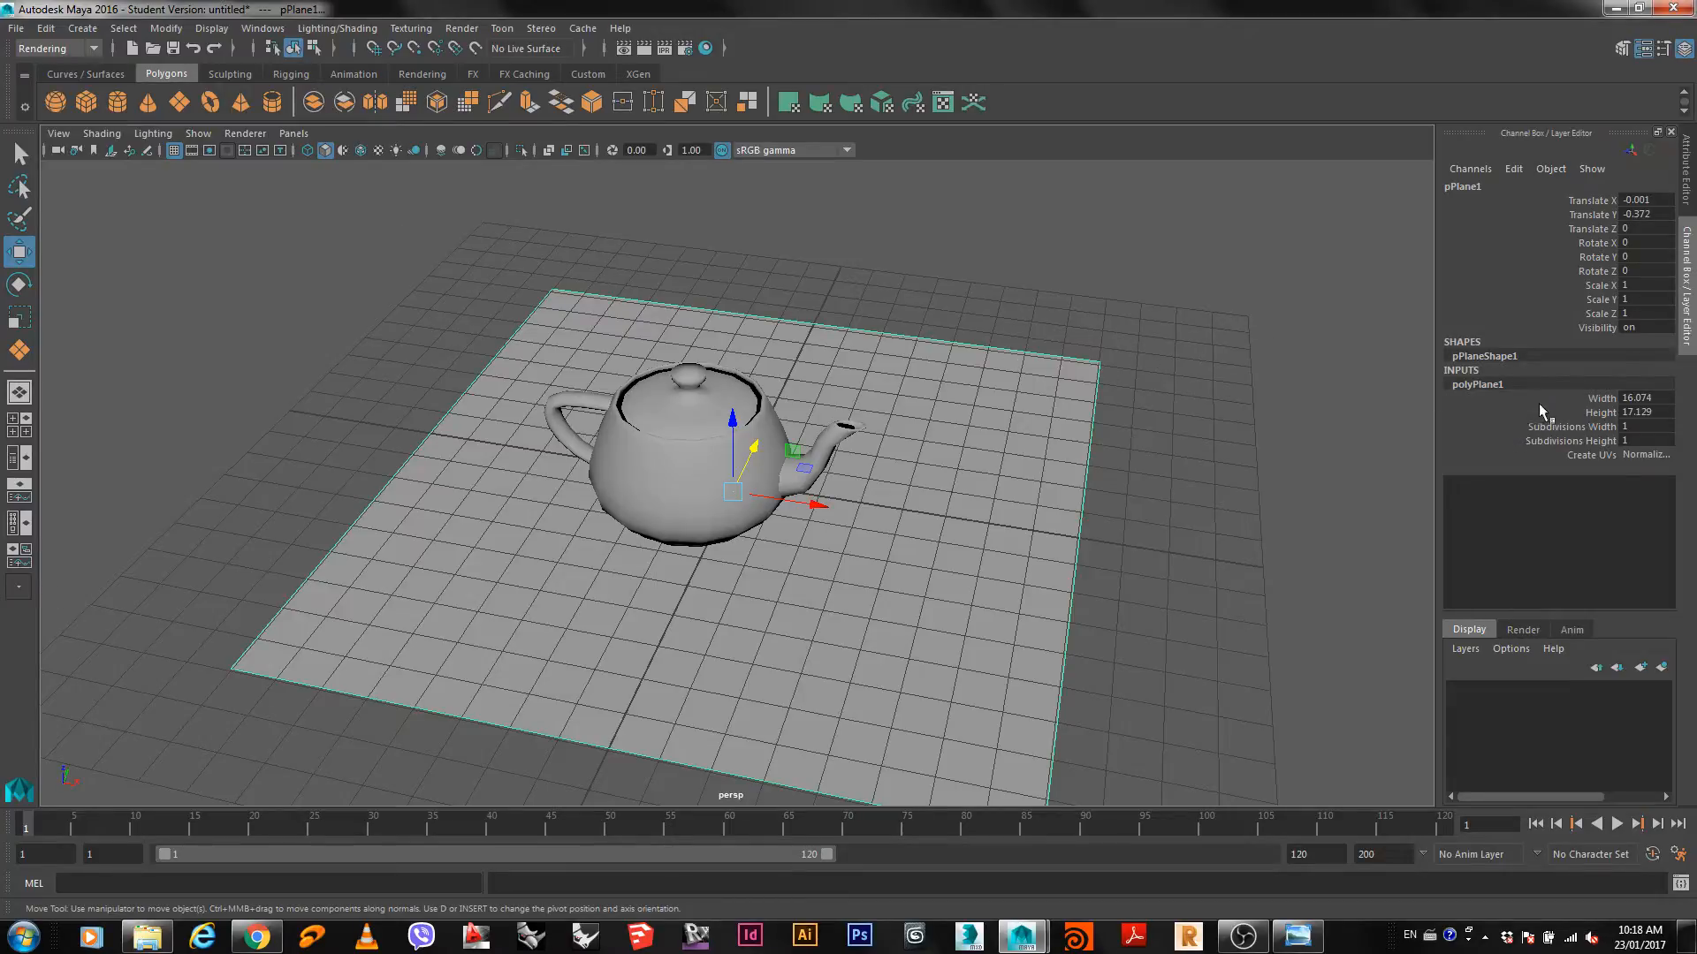
{"action": "double_click", "coordinate": [1663, 400]}
{"action": "type", "text": "40"}
{"action": "key", "text": "Tab"}
{"action": "type", "text": "40"}
{"action": "key", "text": "Tab"}
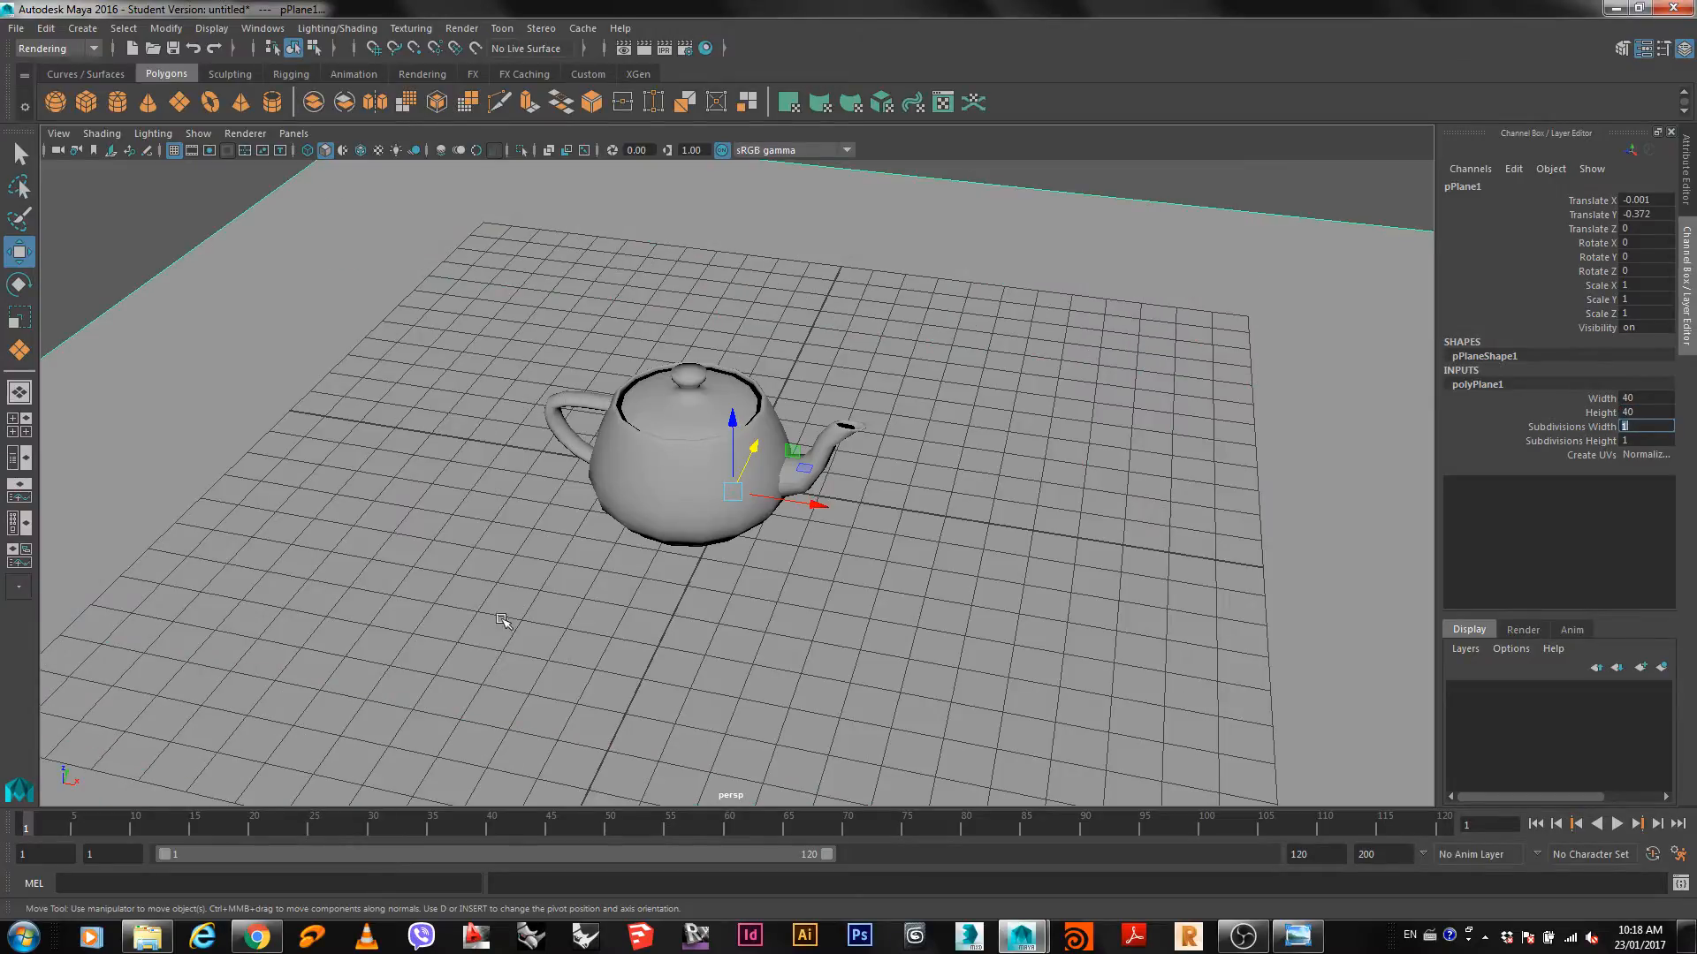
Open the Render View for the teapot scene.
{"action": "middle_click_drag", "start_coordinate": [425, 686], "coordinate": [423, 687], "text": "alt"}
{"action": "scroll", "coordinate": [411, 658], "scroll_direction": "up", "scroll_amount": 4}
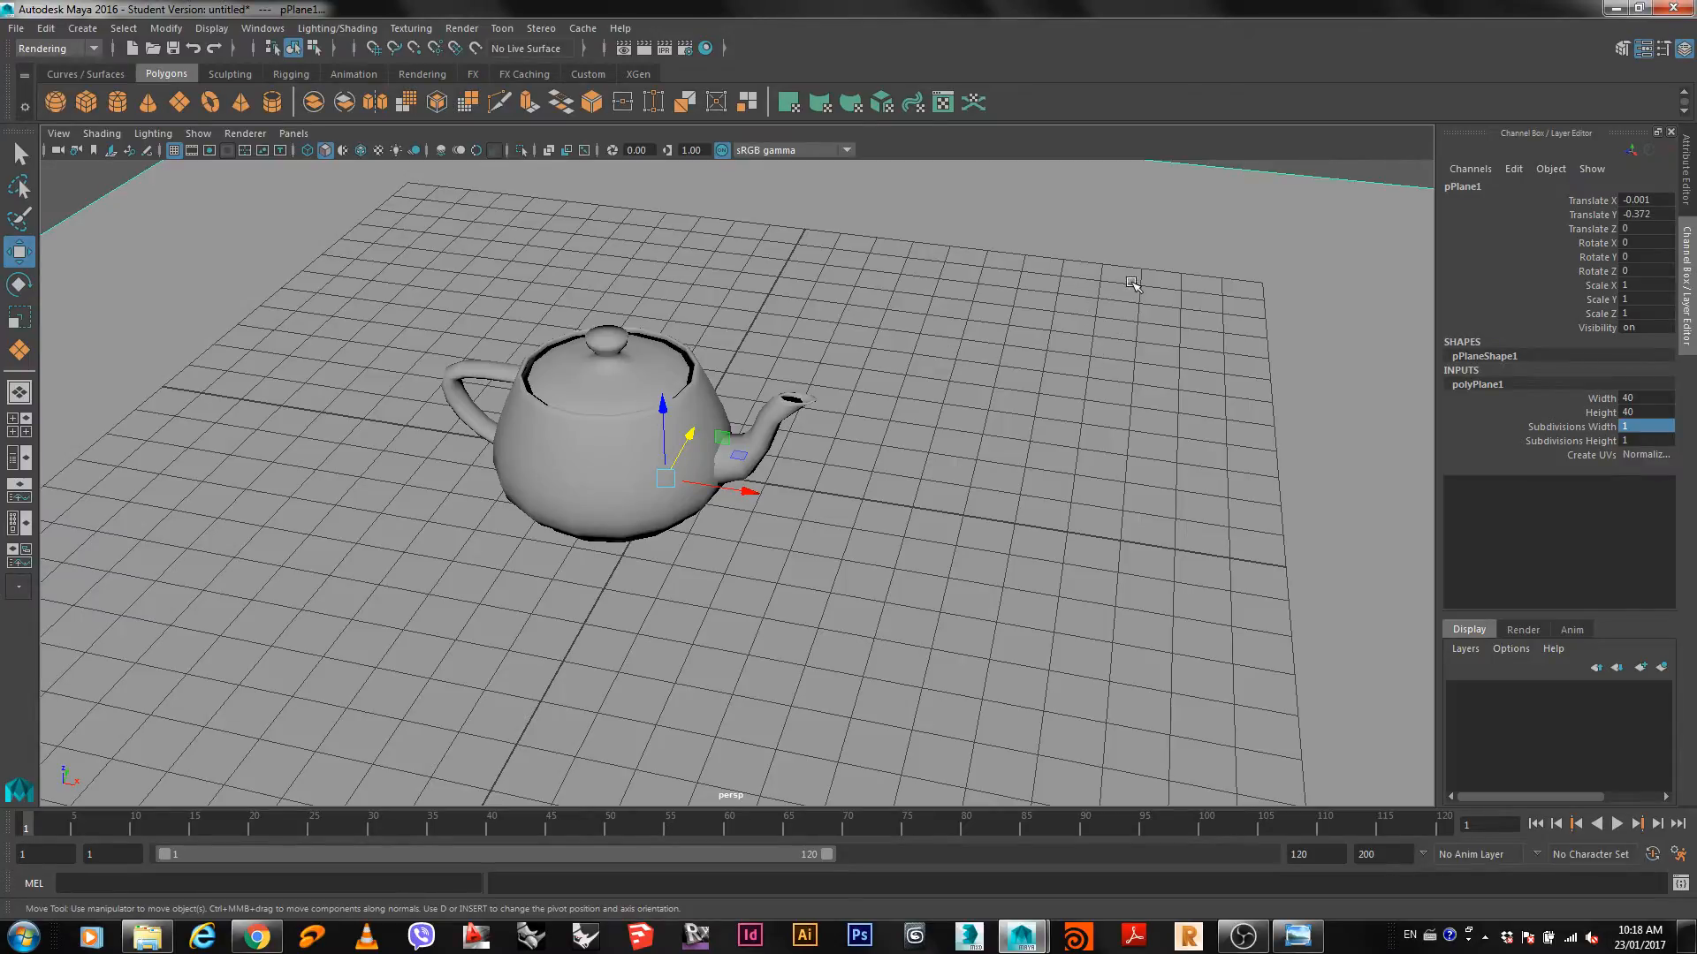
{"action": "left_click", "coordinate": [622, 49]}
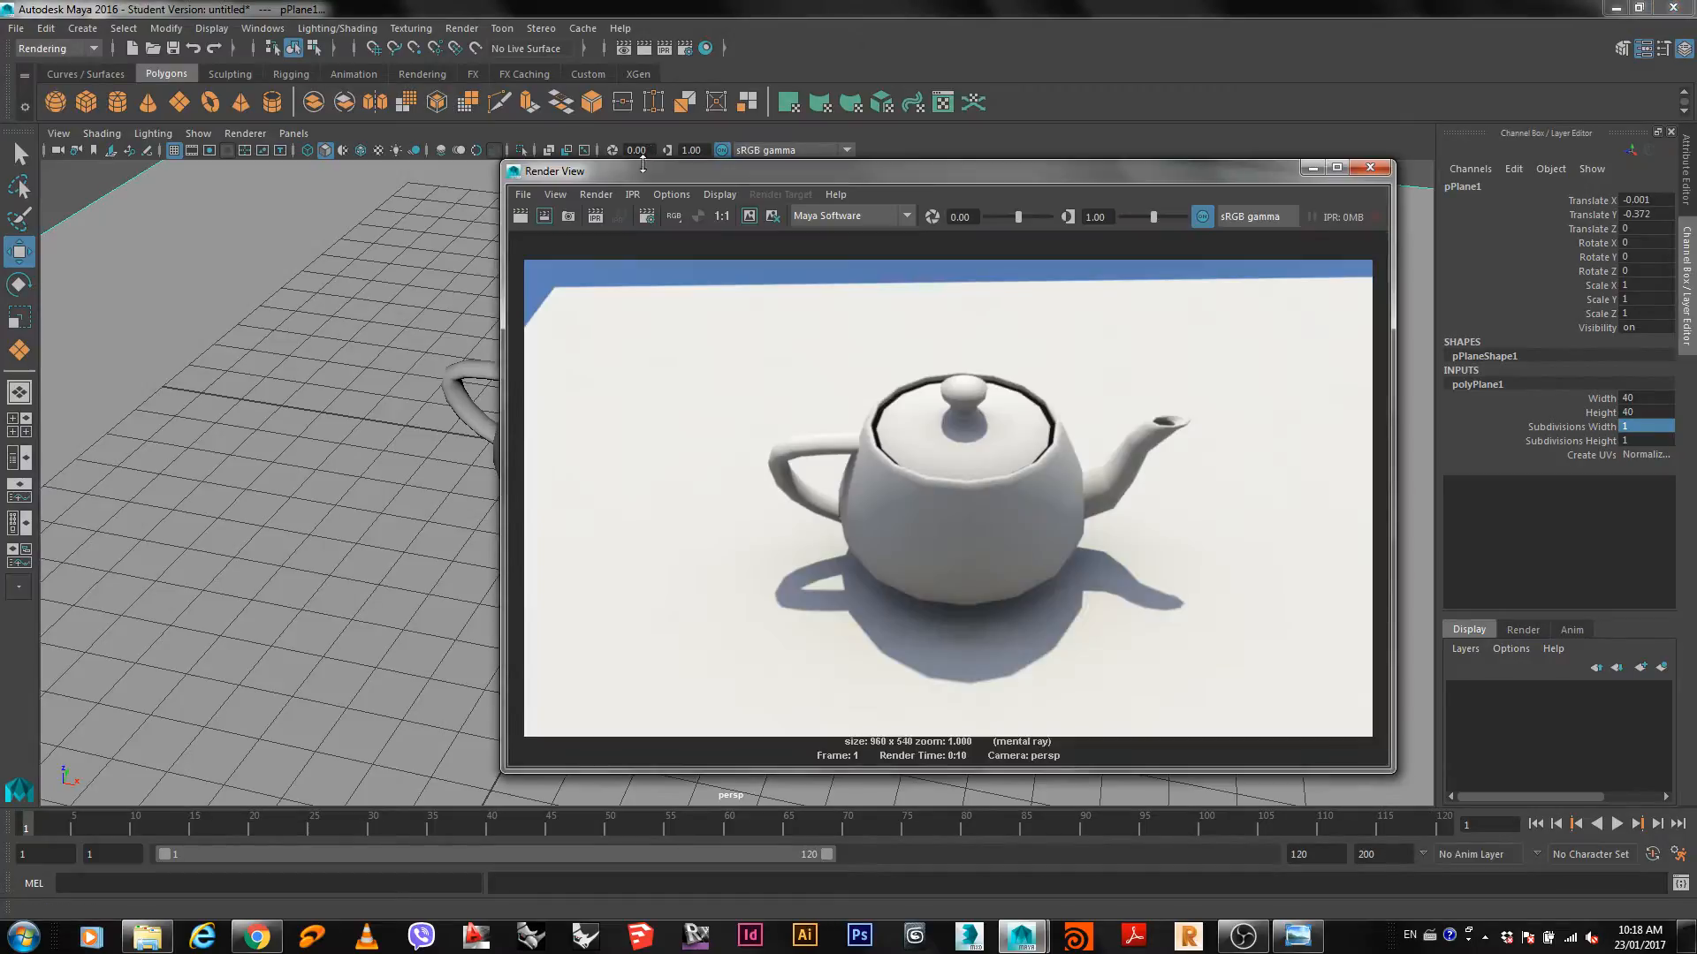
Close the existing Render View, render the current frame with Maya Software, and close the result.
{"action": "left_click_drag", "start_coordinate": [639, 172], "coordinate": [619, 130]}
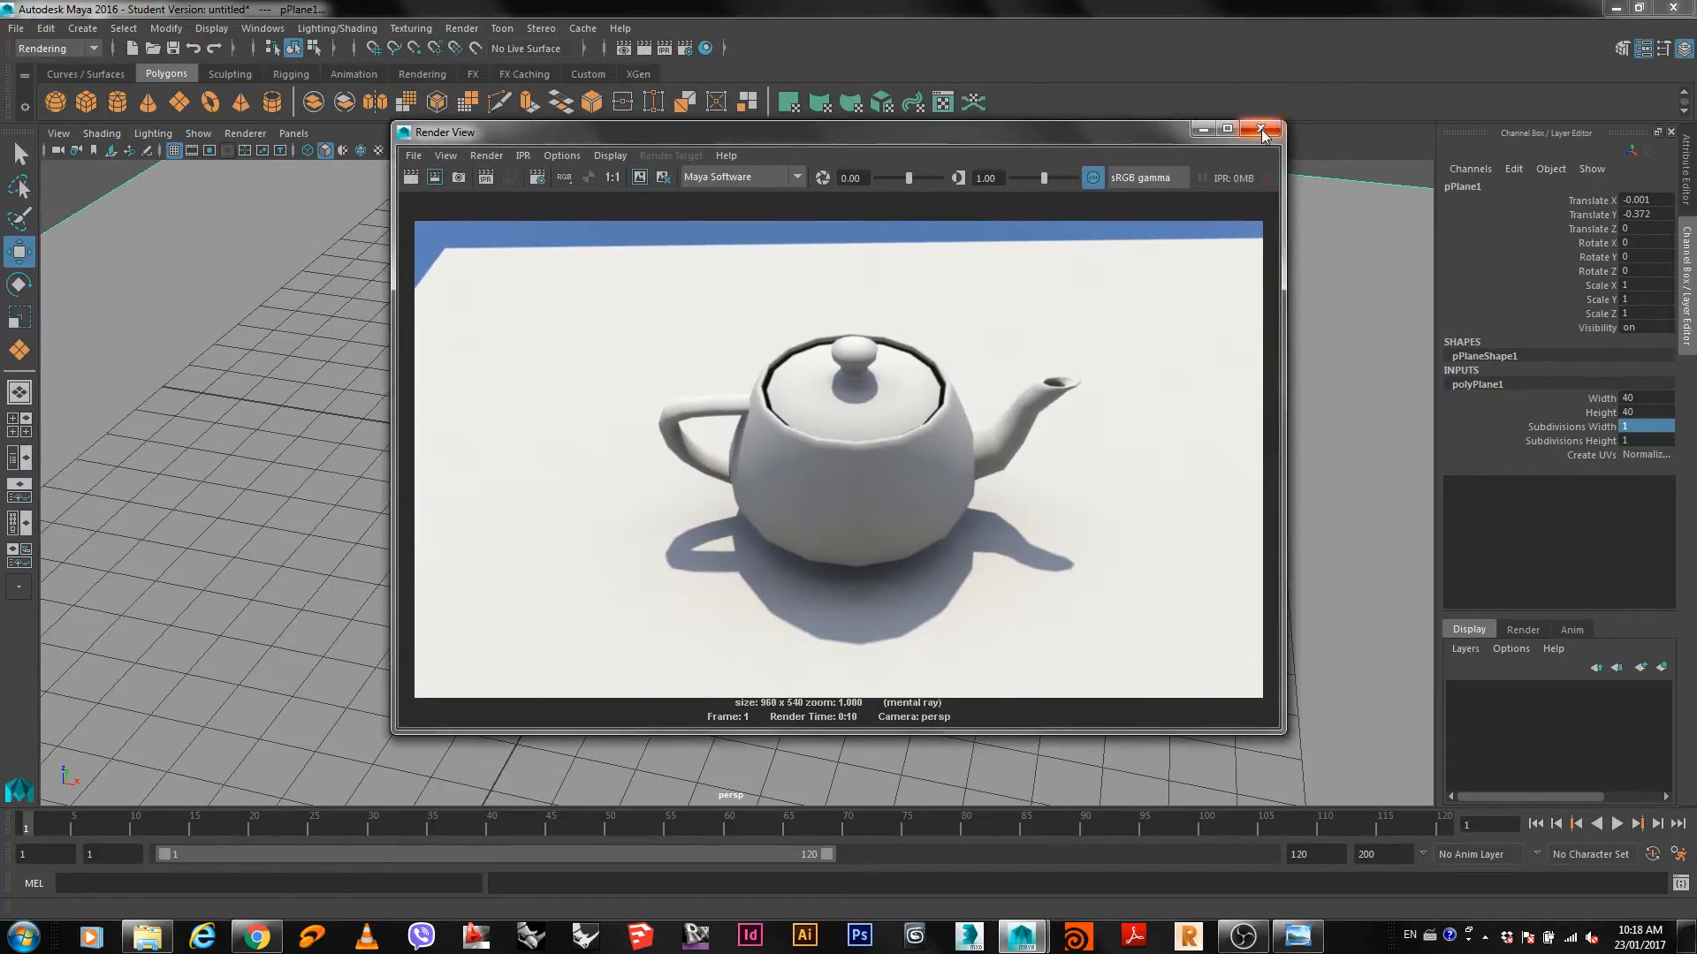
{"action": "left_click", "coordinate": [1261, 129]}
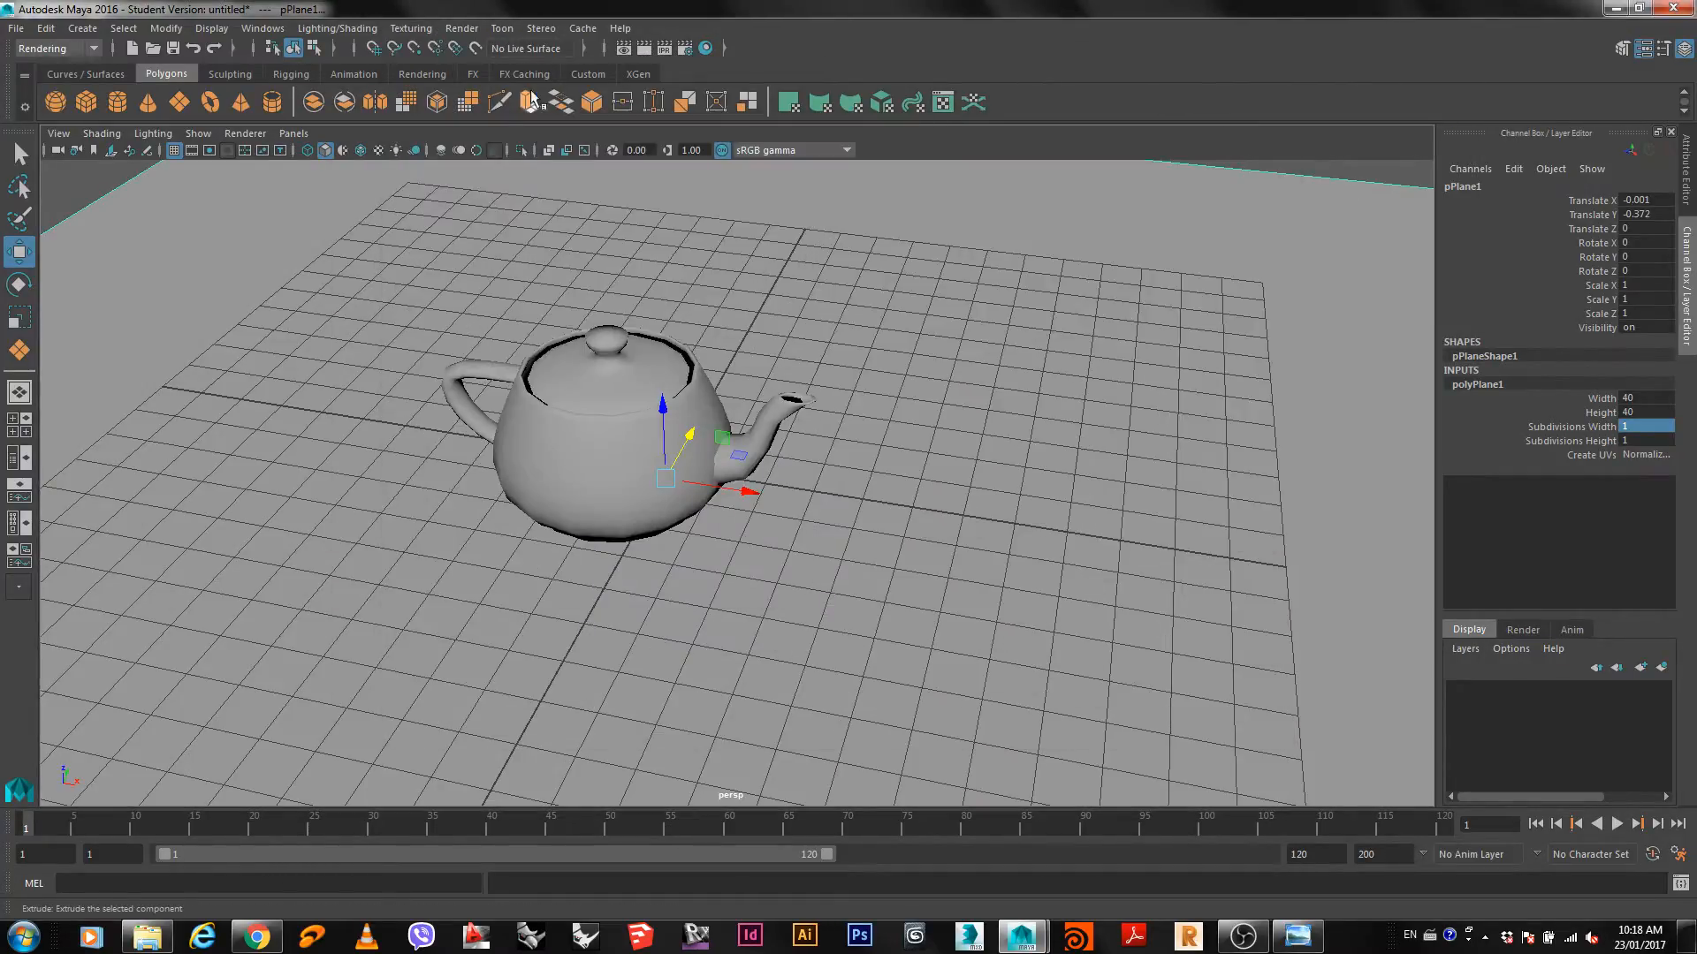
{"action": "left_click", "coordinate": [643, 49]}
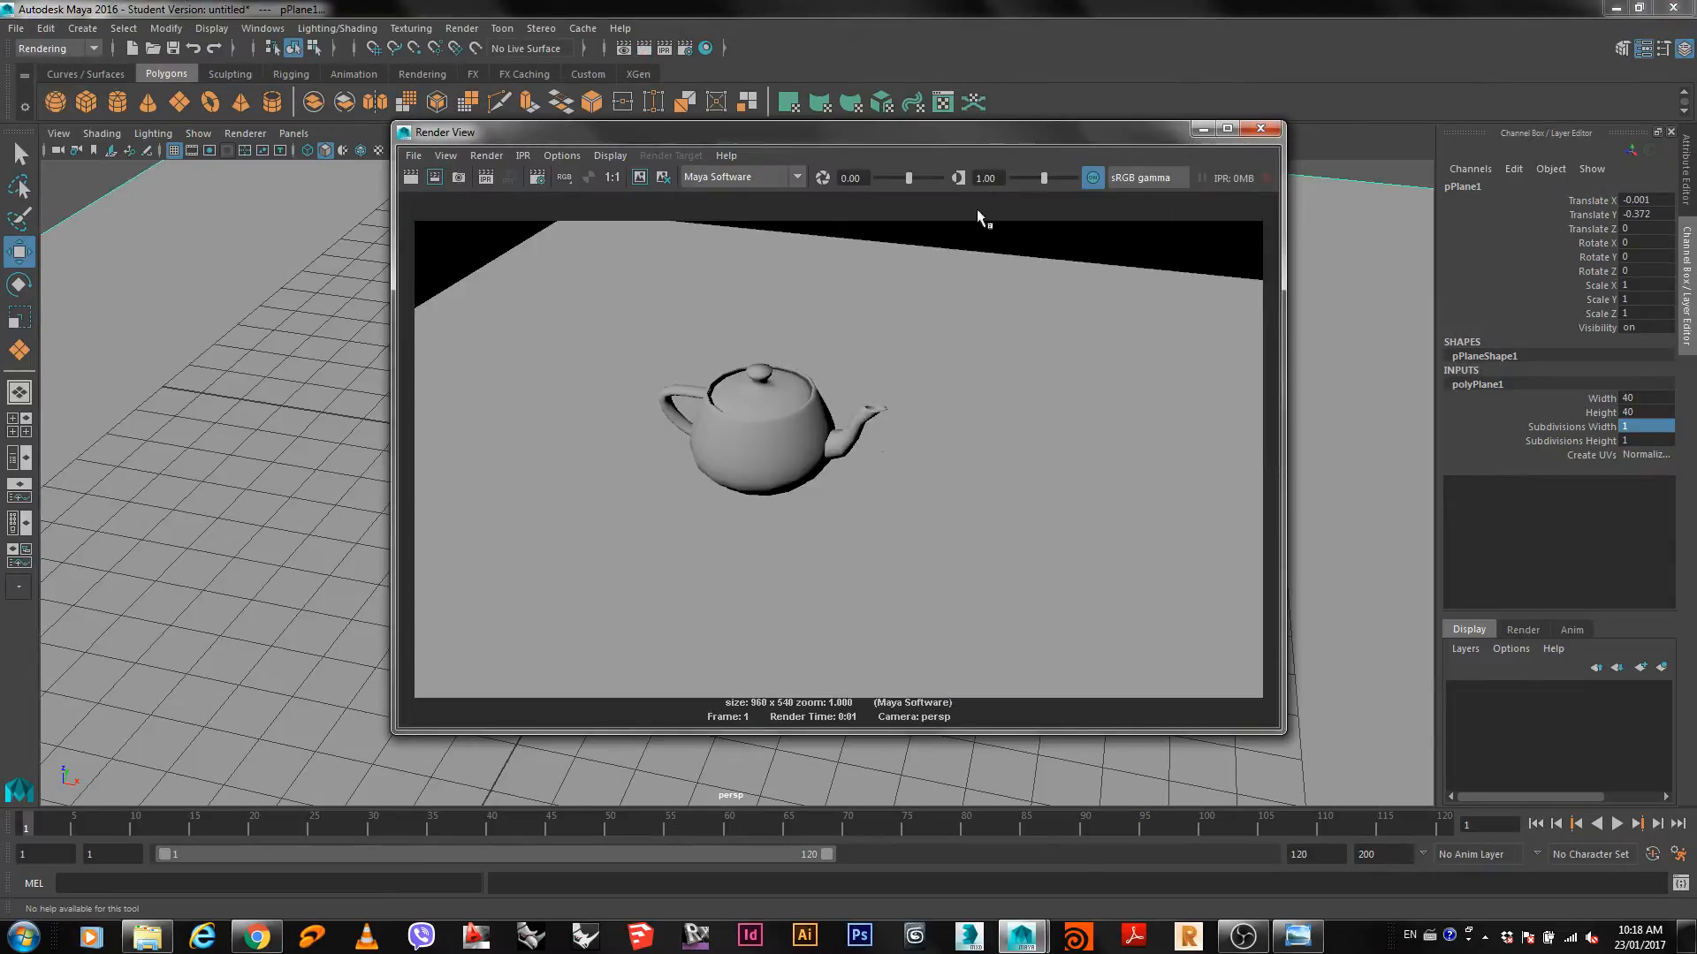
{"action": "left_click", "coordinate": [1260, 129]}
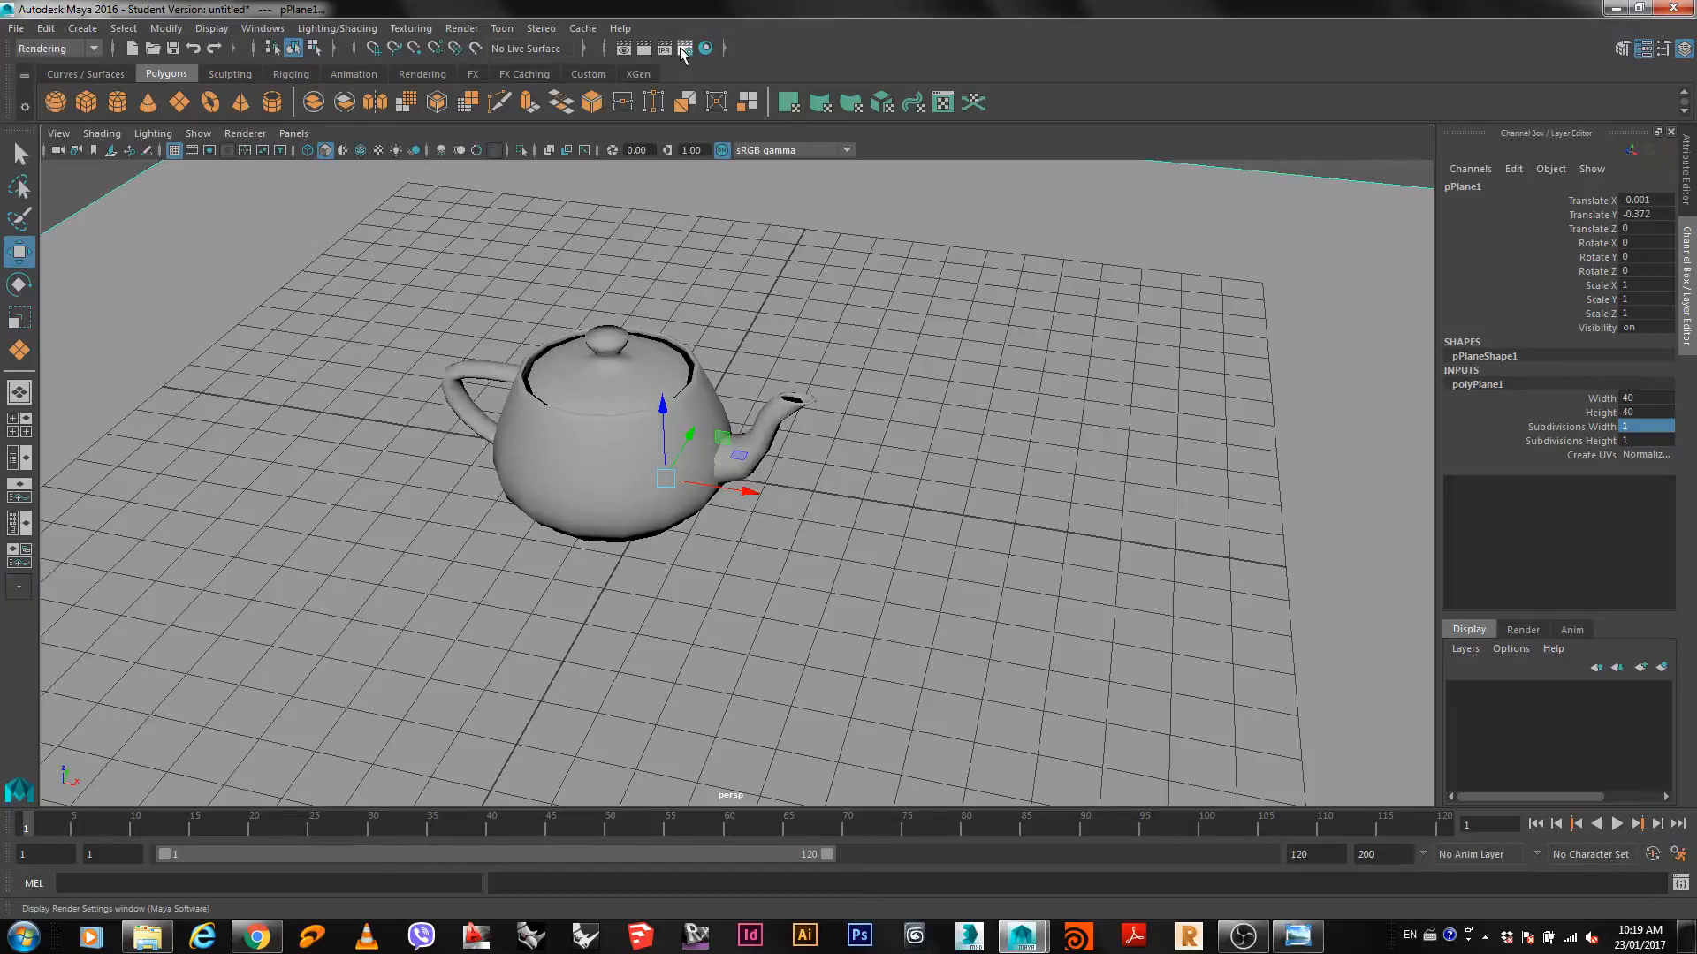
Inspect the Render Settings and the Hypershade, closing each window without making changes.
{"action": "left_click", "coordinate": [684, 49]}
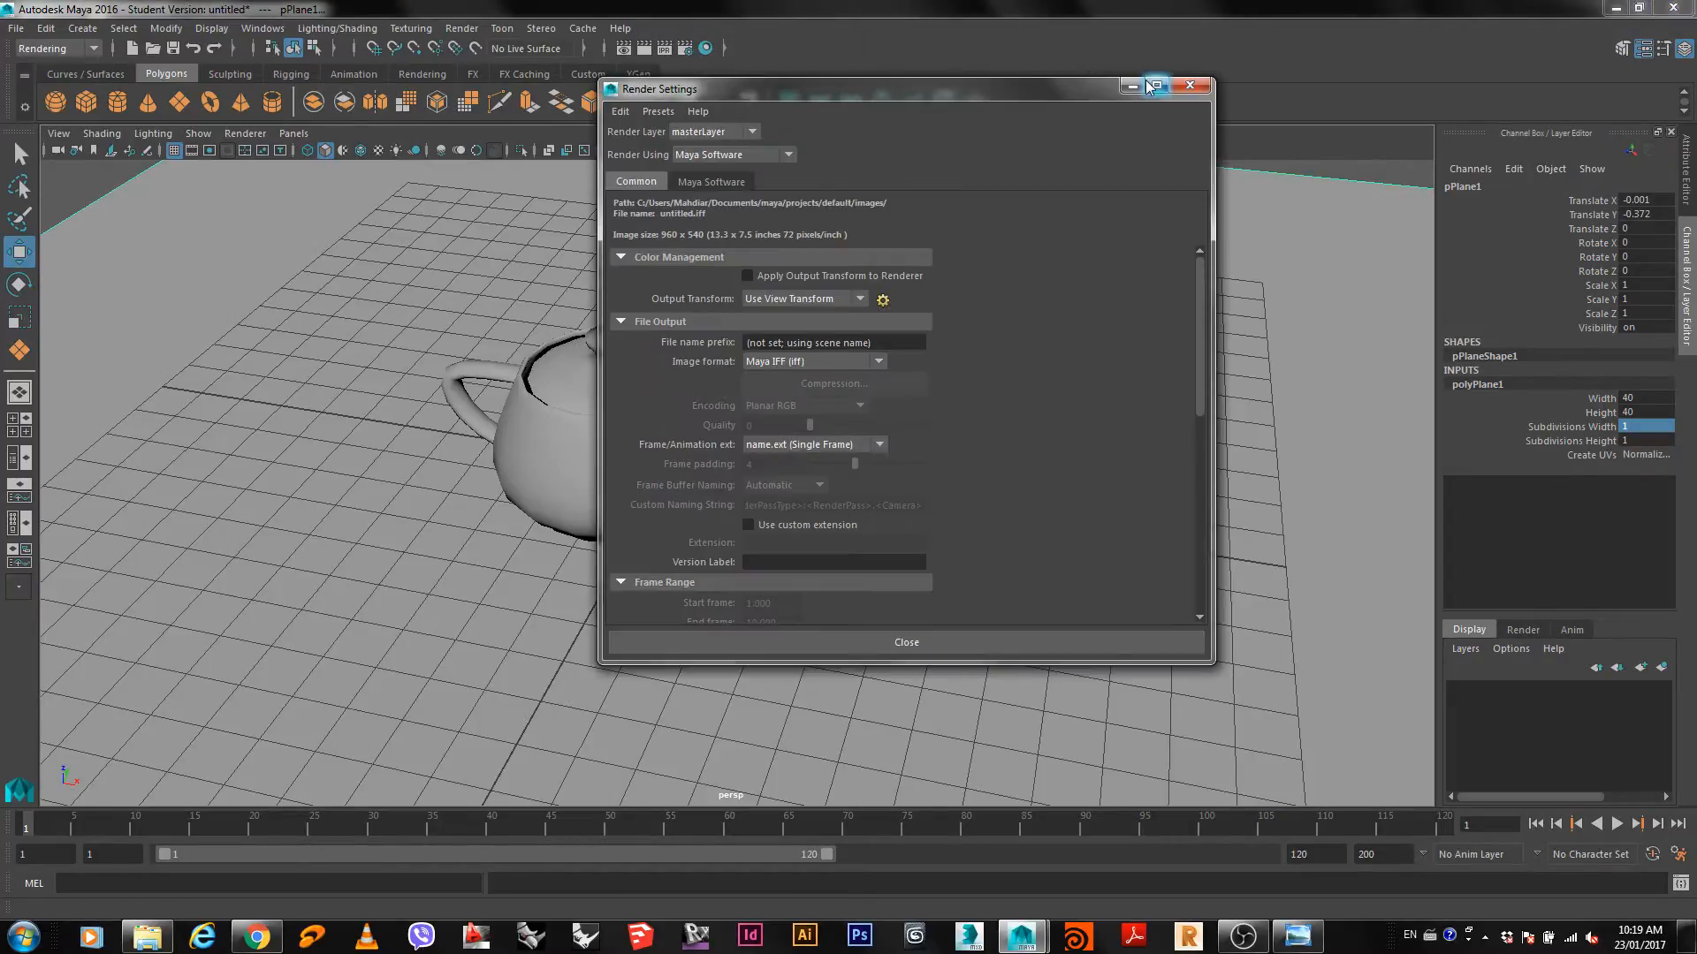
{"action": "left_click", "coordinate": [1189, 87]}
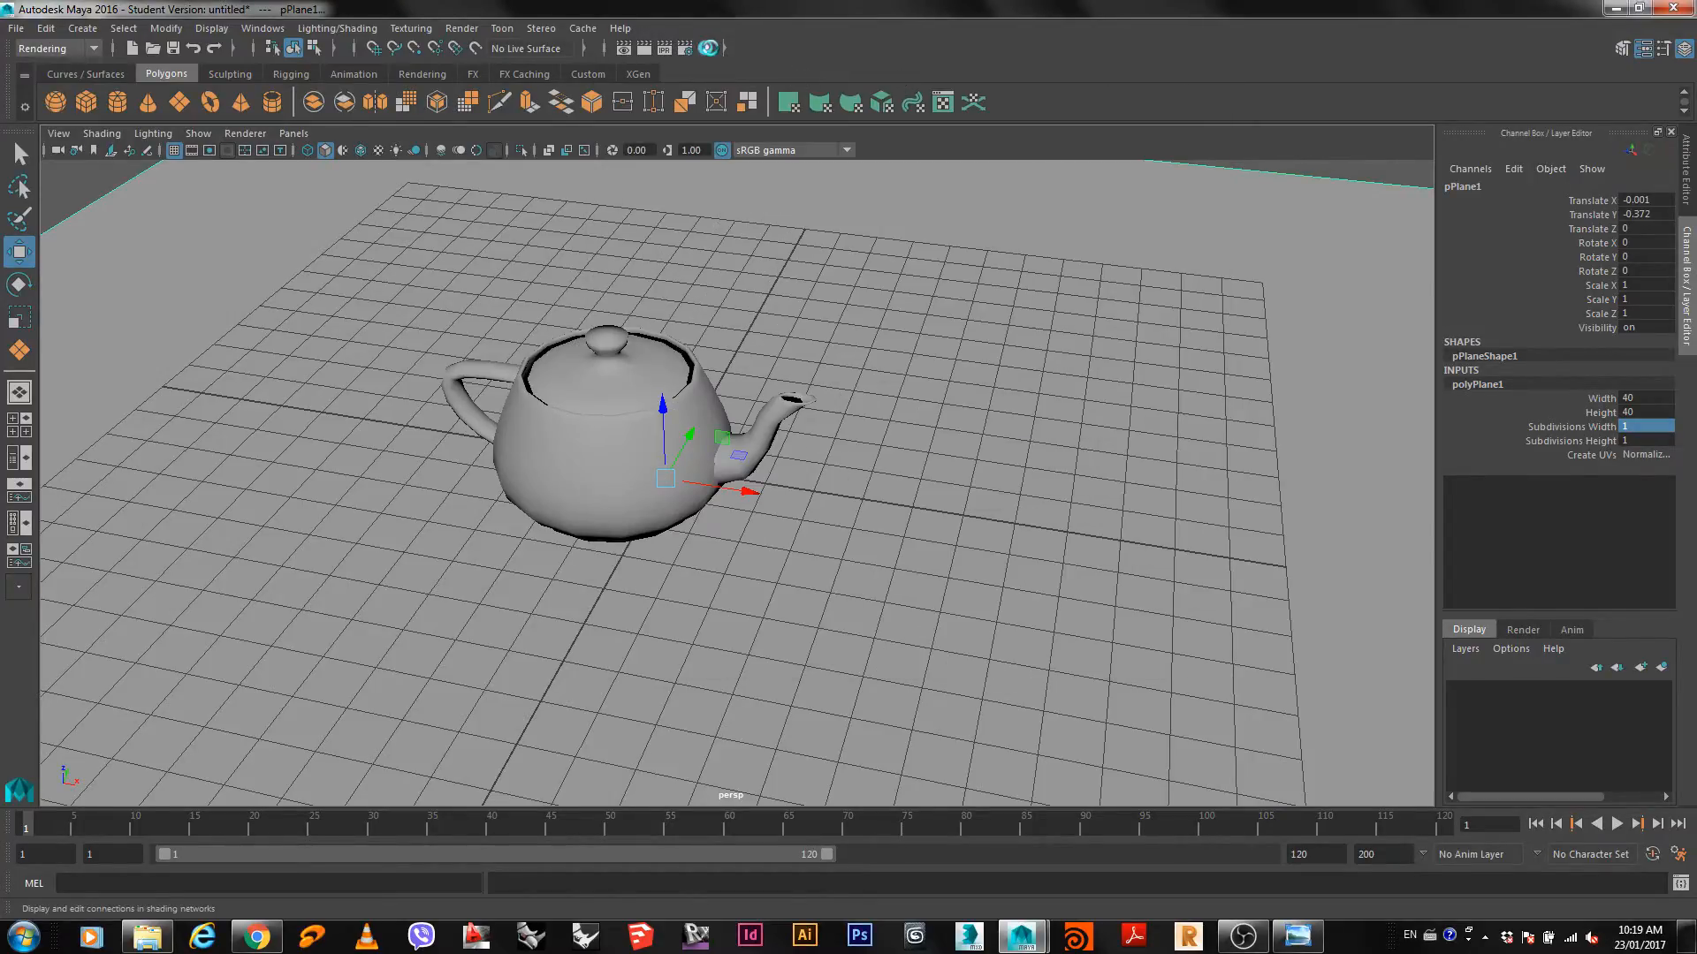
{"action": "left_click", "coordinate": [707, 48]}
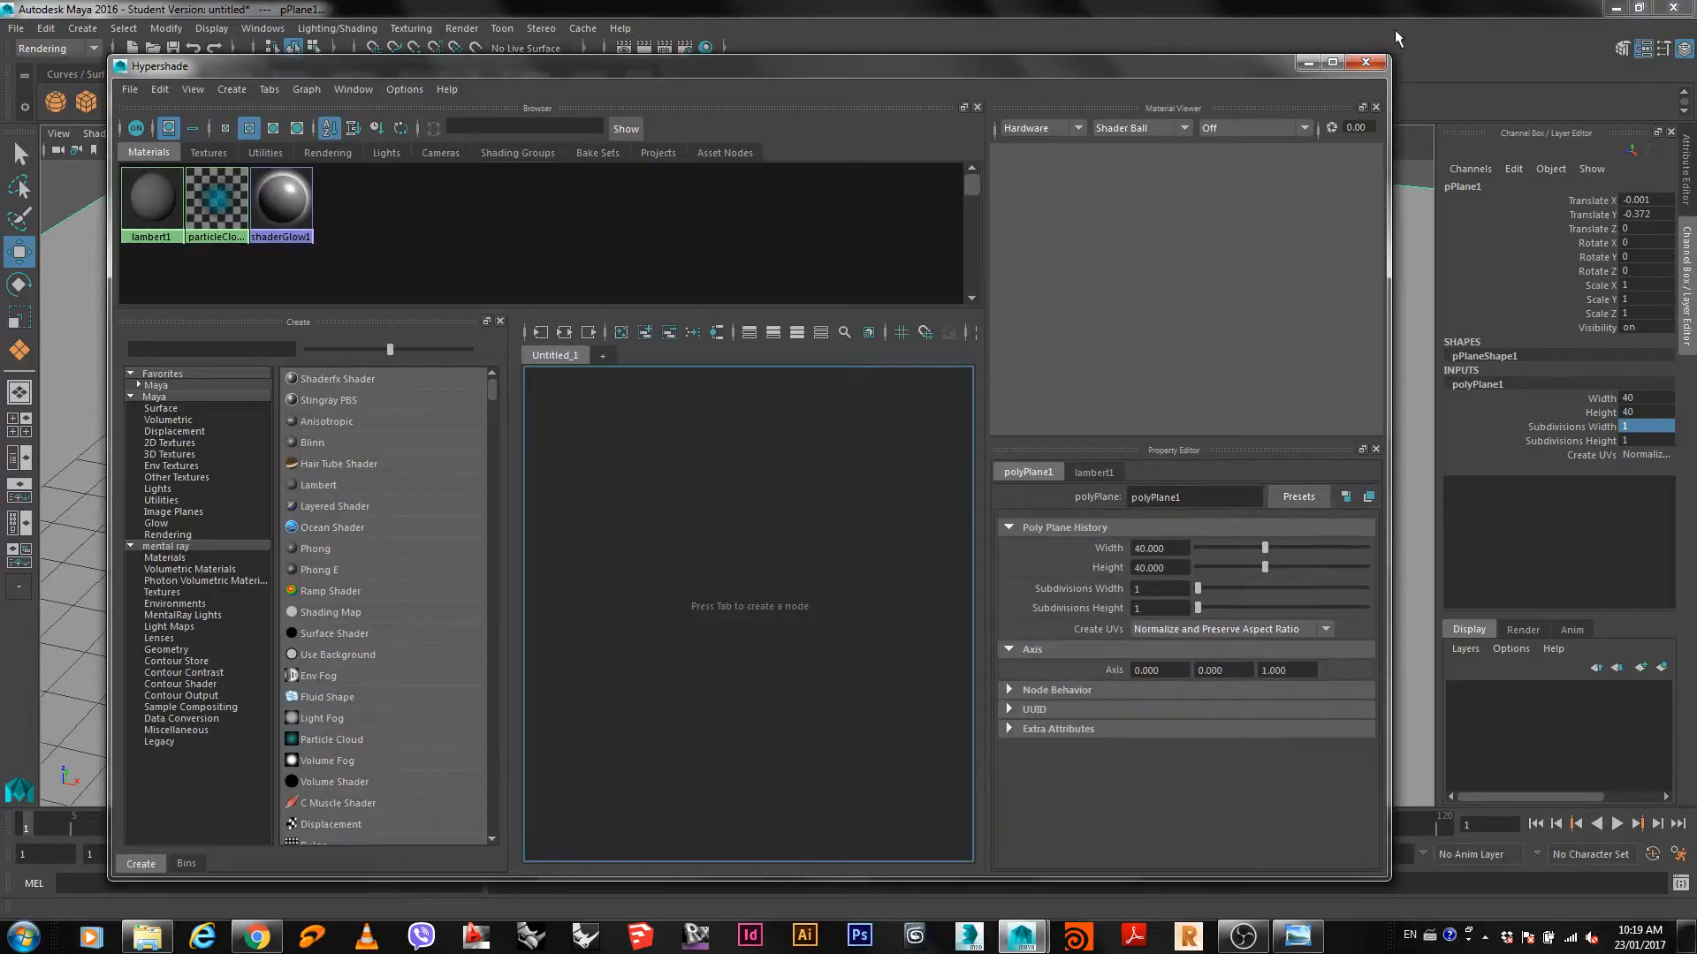
{"action": "left_click", "coordinate": [1366, 62]}
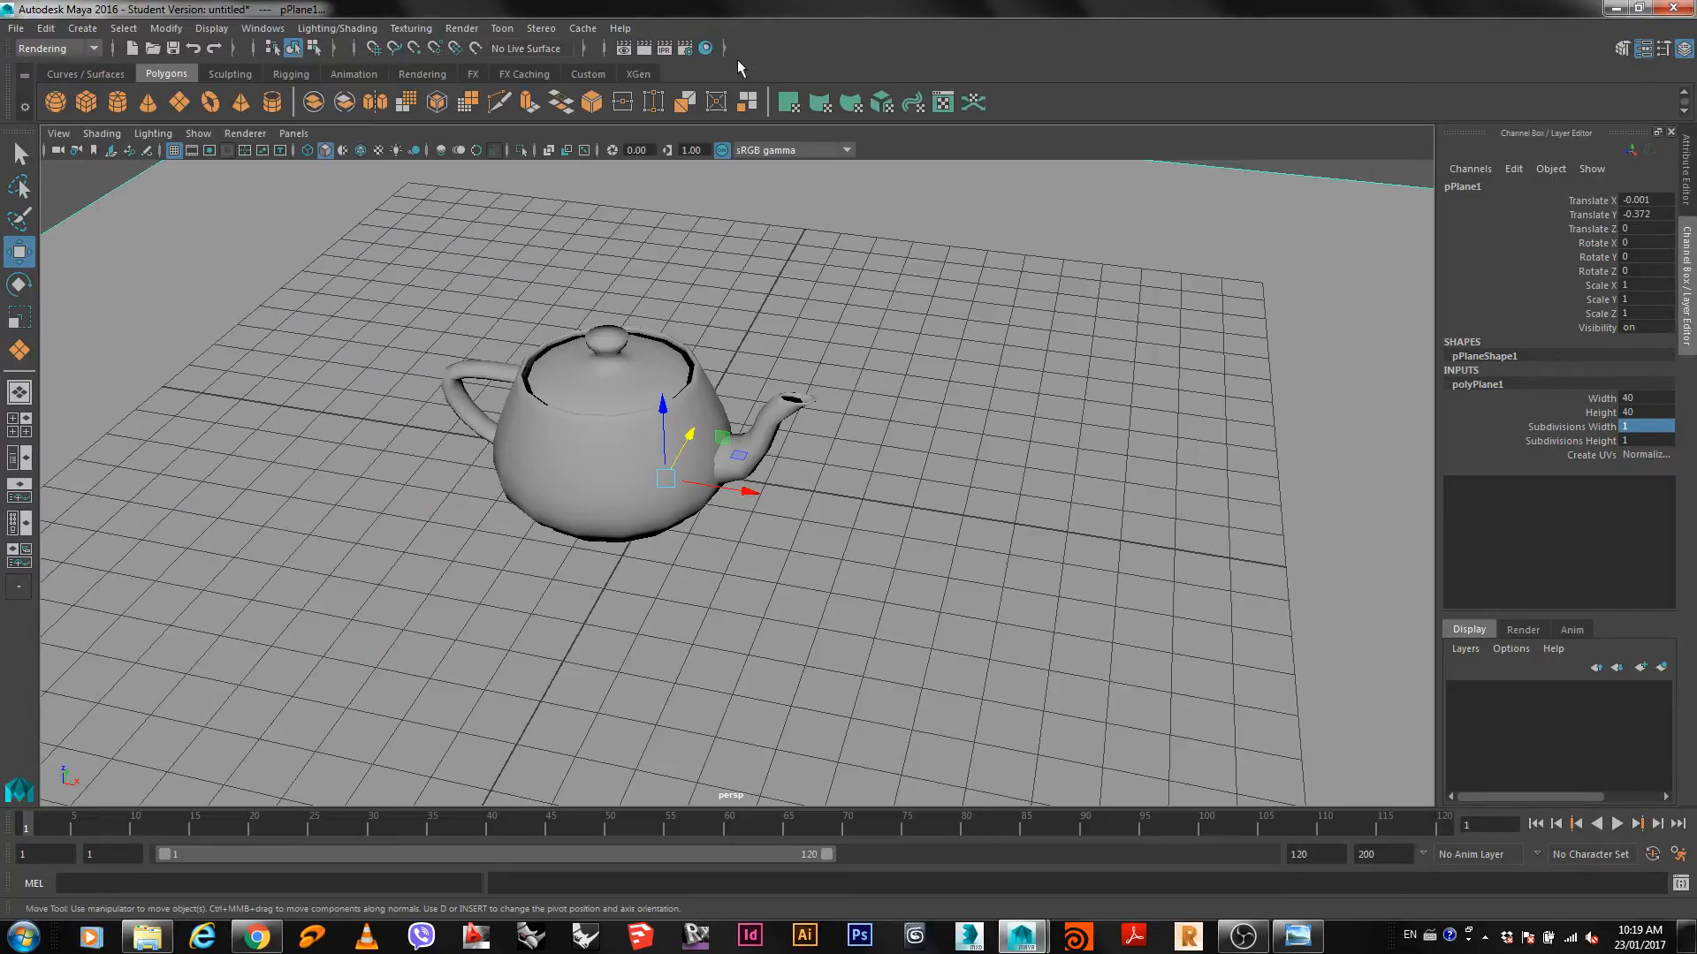
Render the current frame again with Maya Software and look over the IPR commands in the Render View.
{"action": "left_click", "coordinate": [645, 50]}
{"action": "left_click_drag", "start_coordinate": [617, 131], "coordinate": [965, 88]}
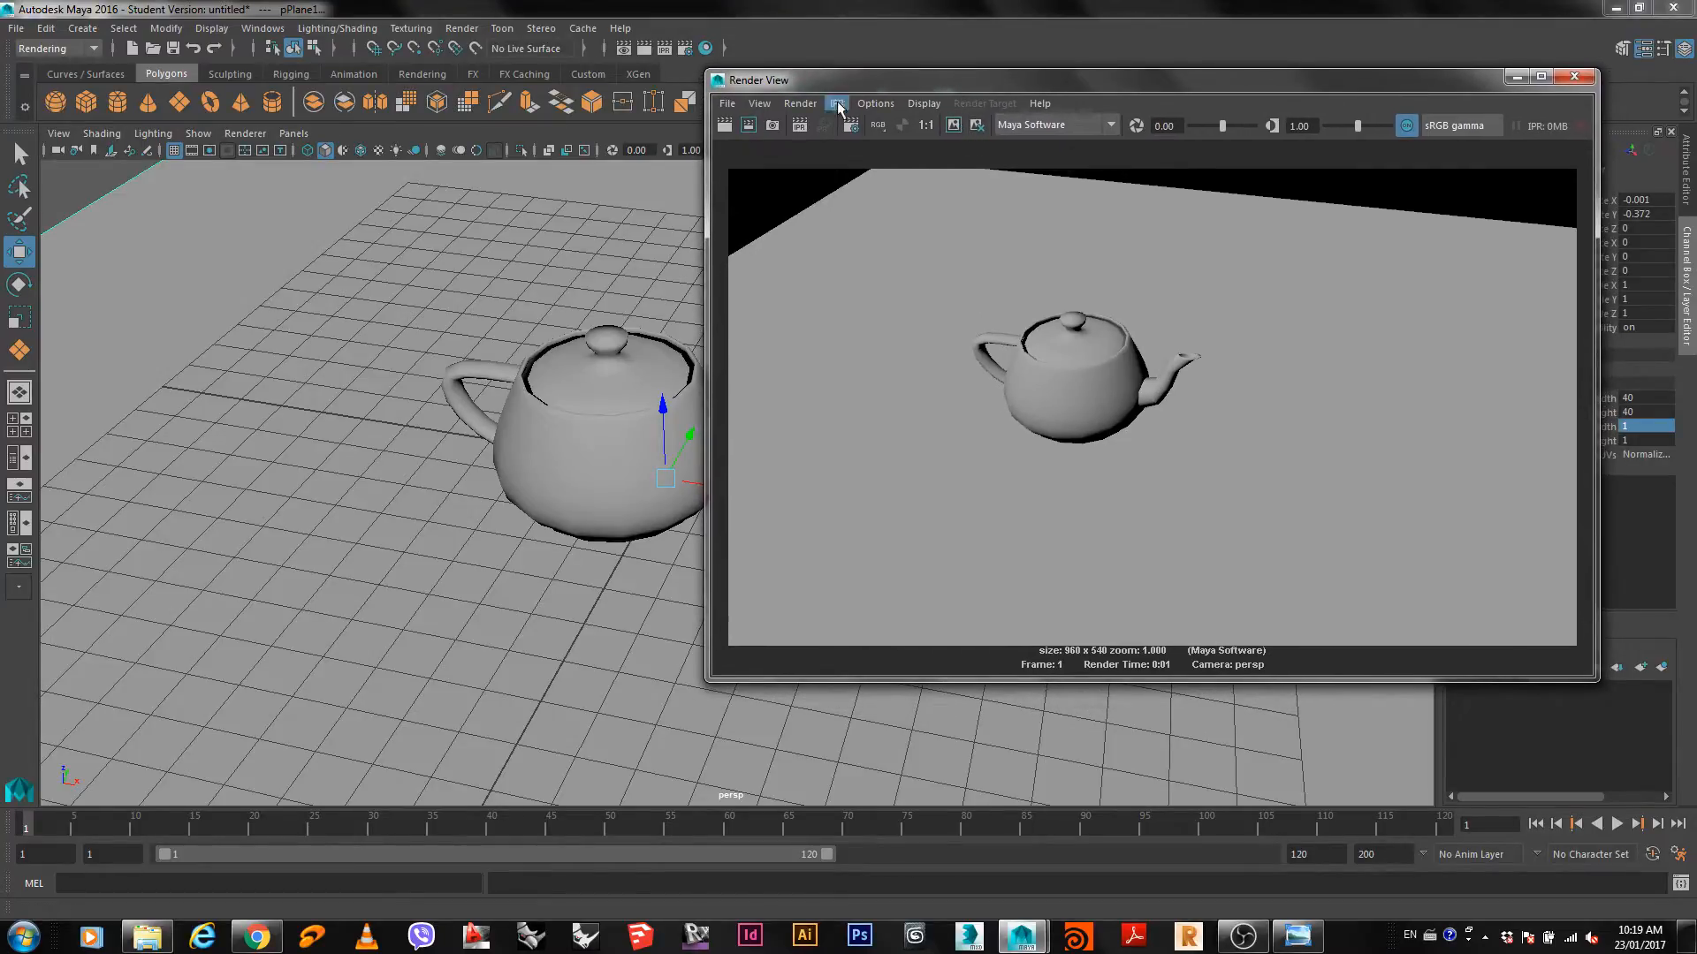
{"action": "left_click", "coordinate": [924, 104]}
{"action": "mouse_move", "coordinate": [890, 106]}
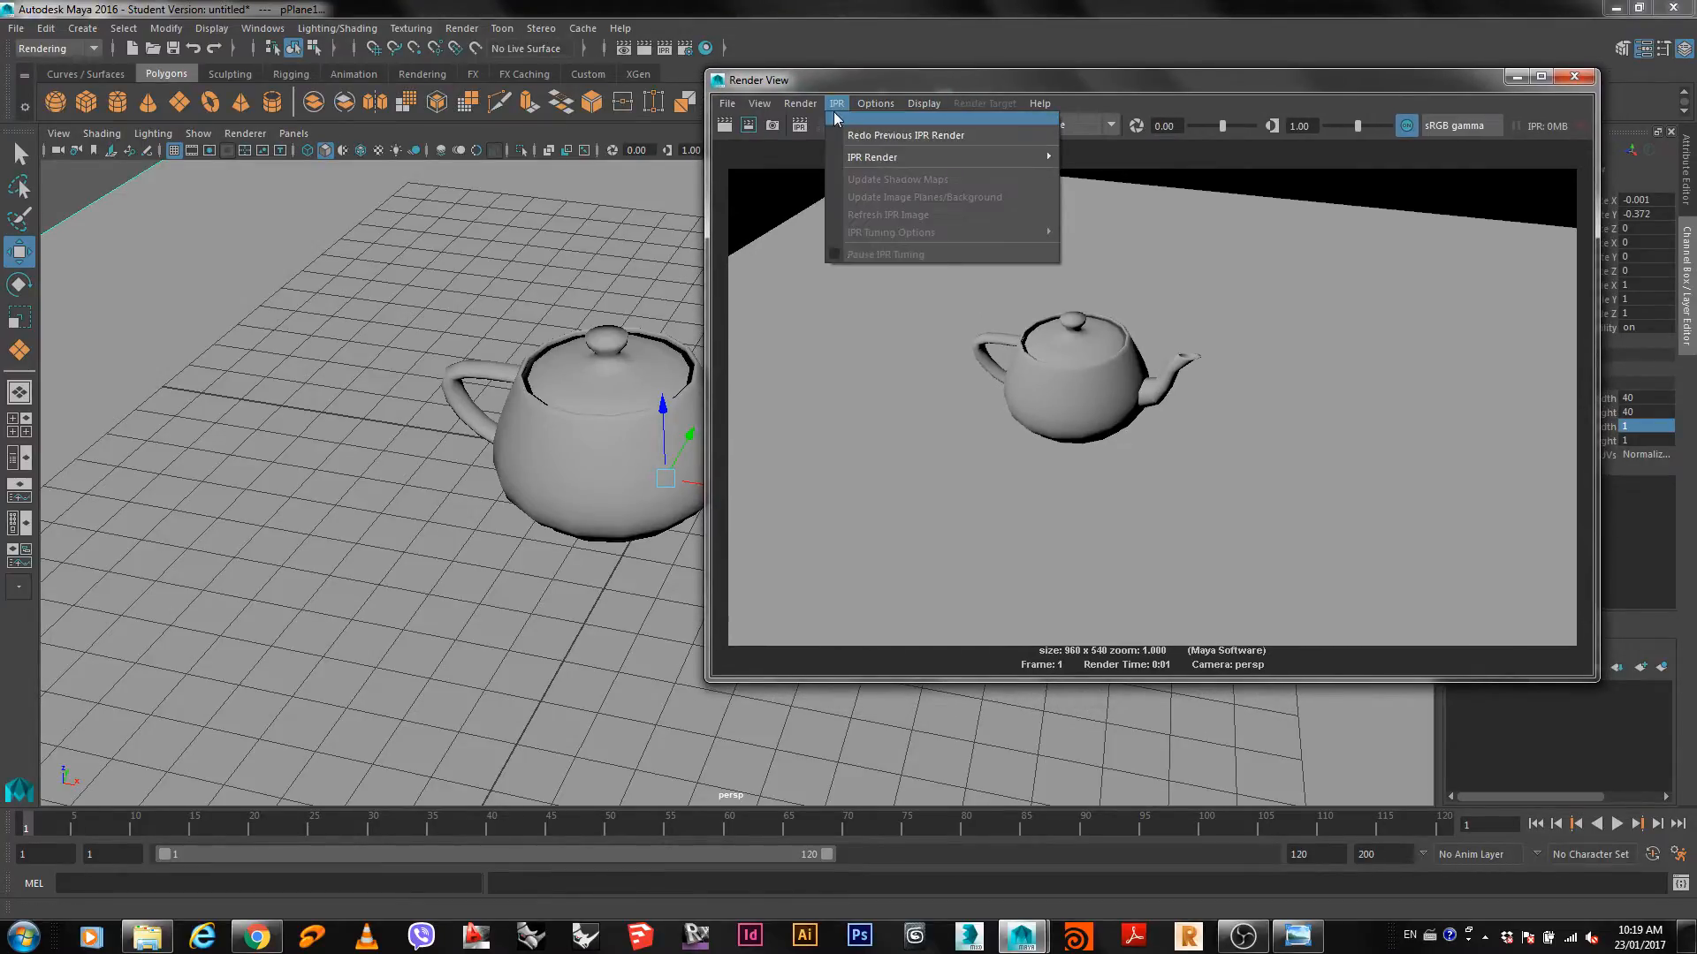
{"action": "left_click", "coordinate": [850, 77]}
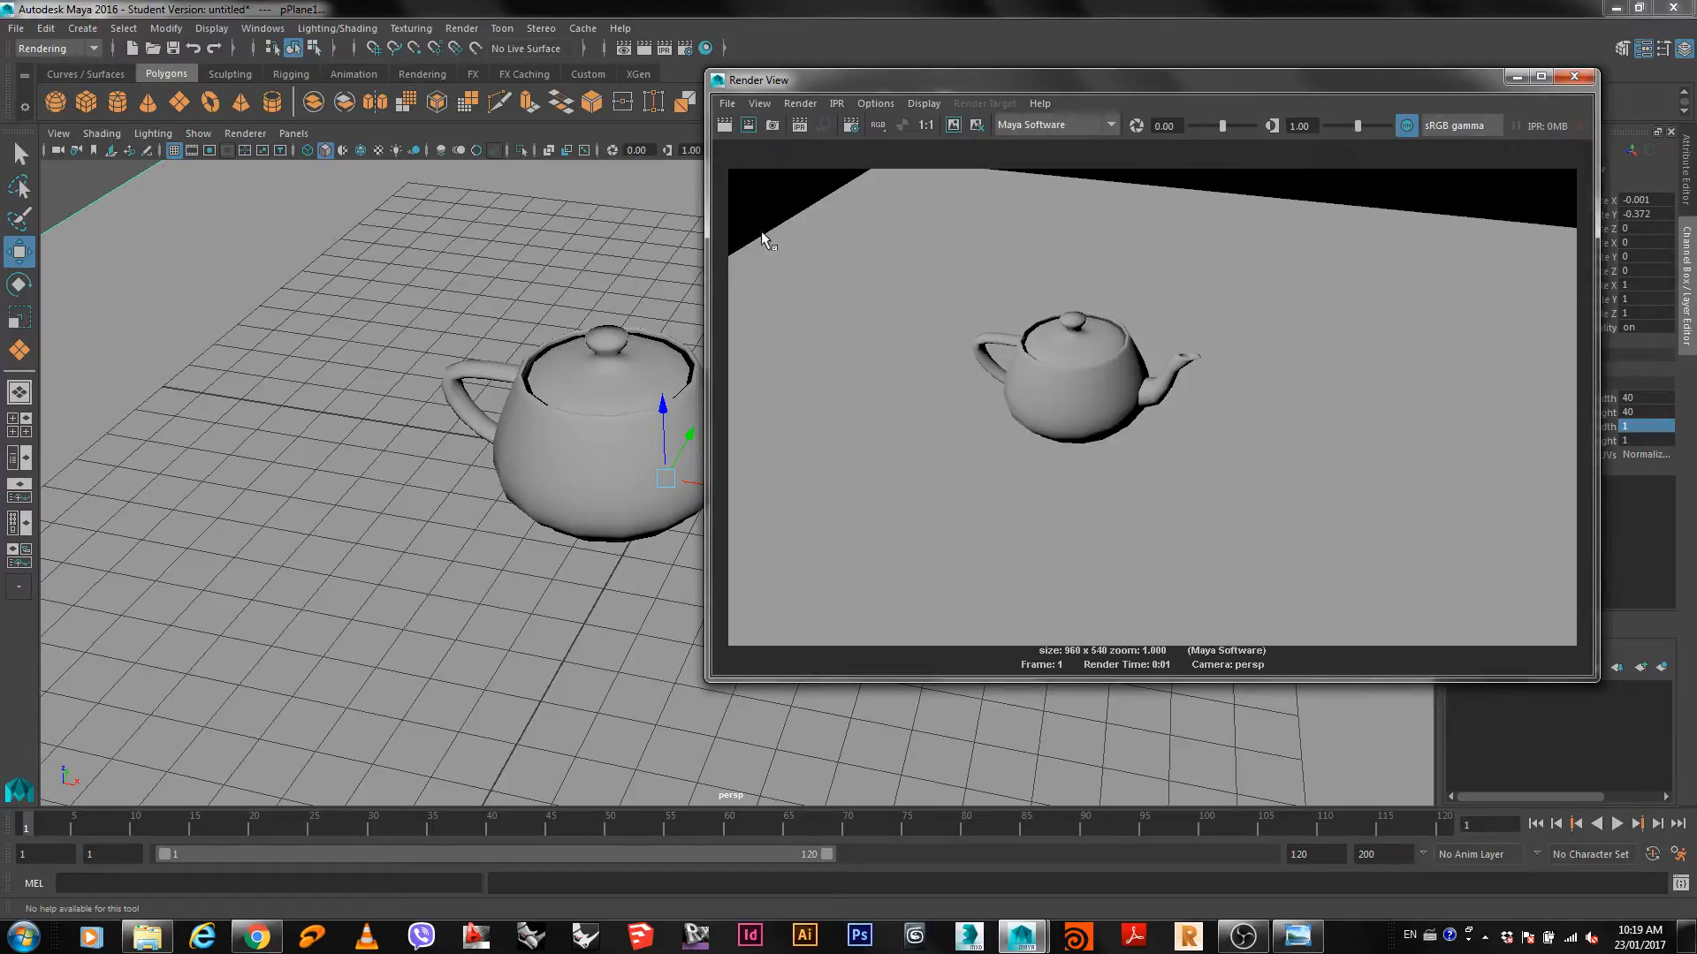
Keep the current image in the Render View, render the teapot from a lower, rotated angle, and return to the kept image.
{"action": "left_click", "coordinate": [958, 125]}
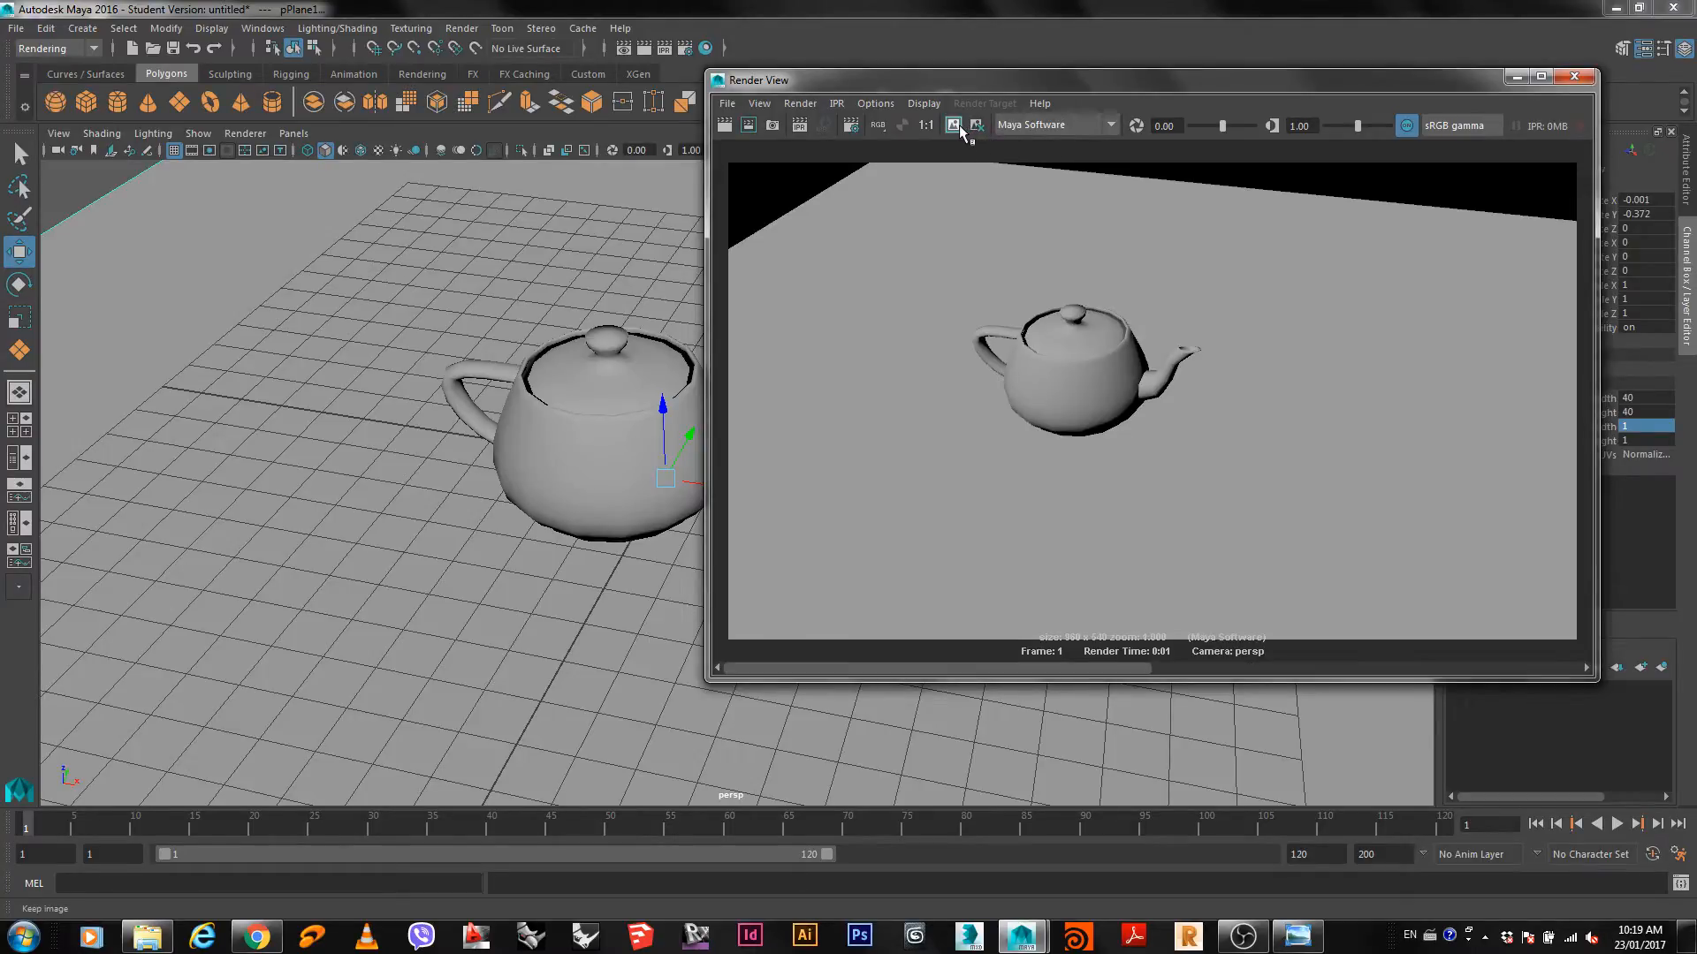
{"action": "left_click_drag", "start_coordinate": [1152, 668], "coordinate": [957, 666]}
{"action": "mouse_move", "coordinate": [617, 519]}
{"action": "left_mouse_down", "text": "alt"}
{"action": "mouse_move", "coordinate": [572, 524]}
{"action": "mouse_move", "coordinate": [617, 503]}
{"action": "left_mouse_up", "text": "alt"}
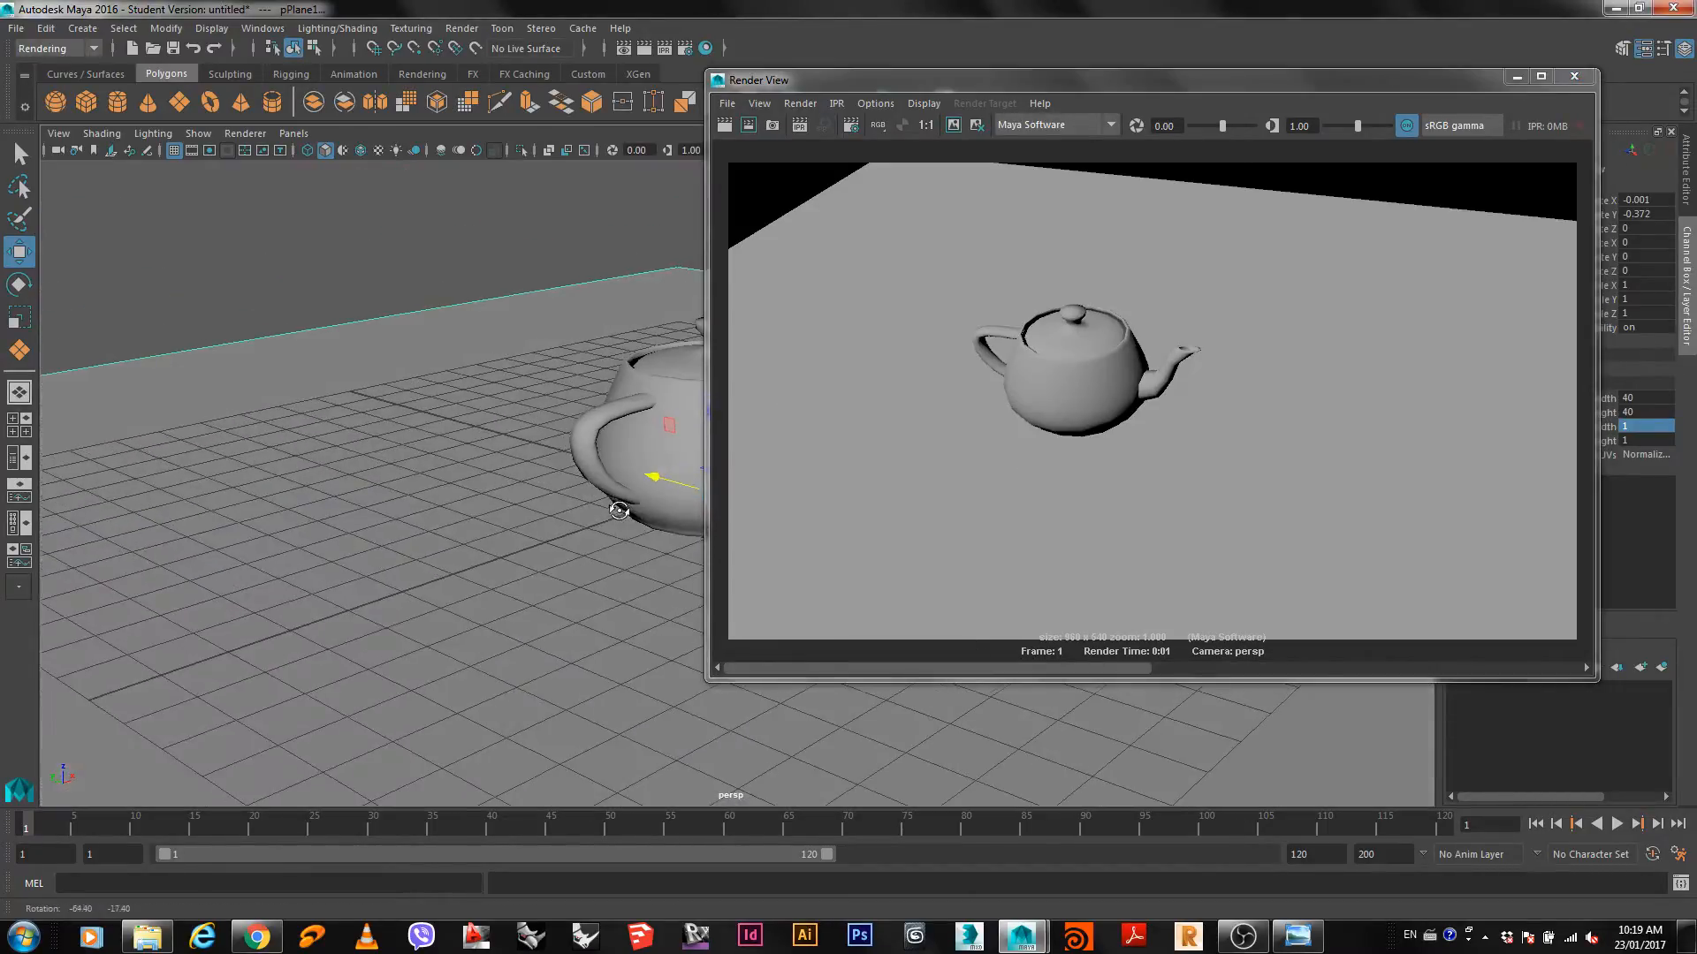
{"action": "left_click", "coordinate": [650, 53]}
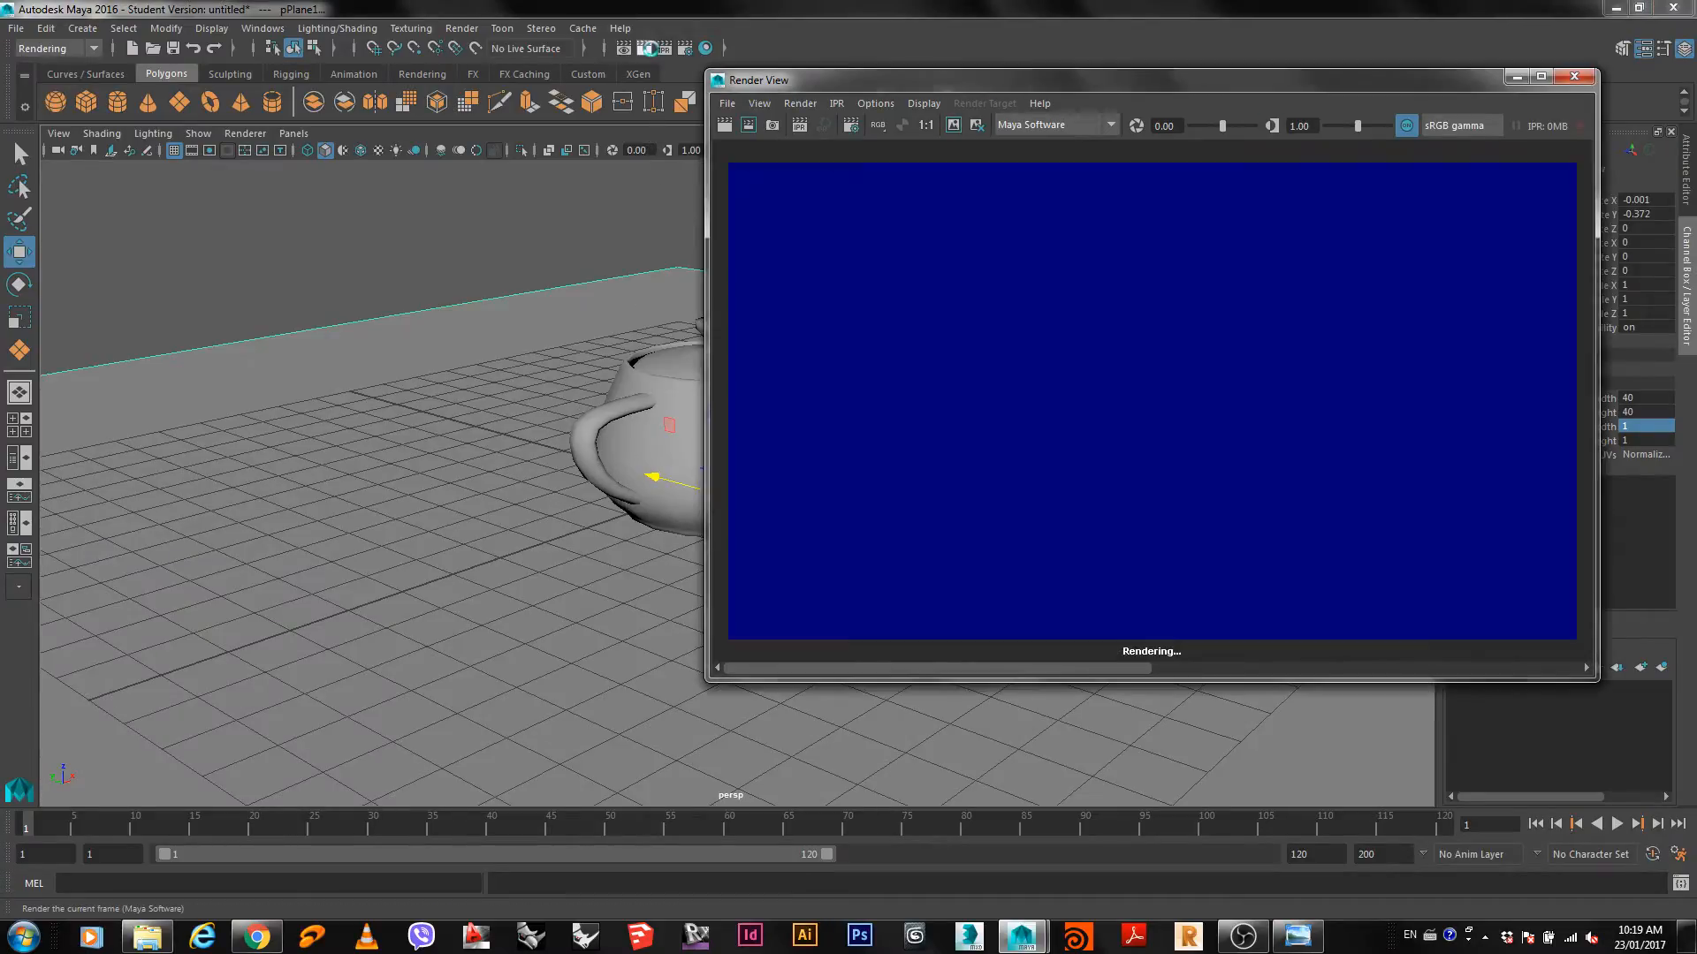
{"action": "left_click_drag", "start_coordinate": [1115, 669], "coordinate": [1514, 678]}
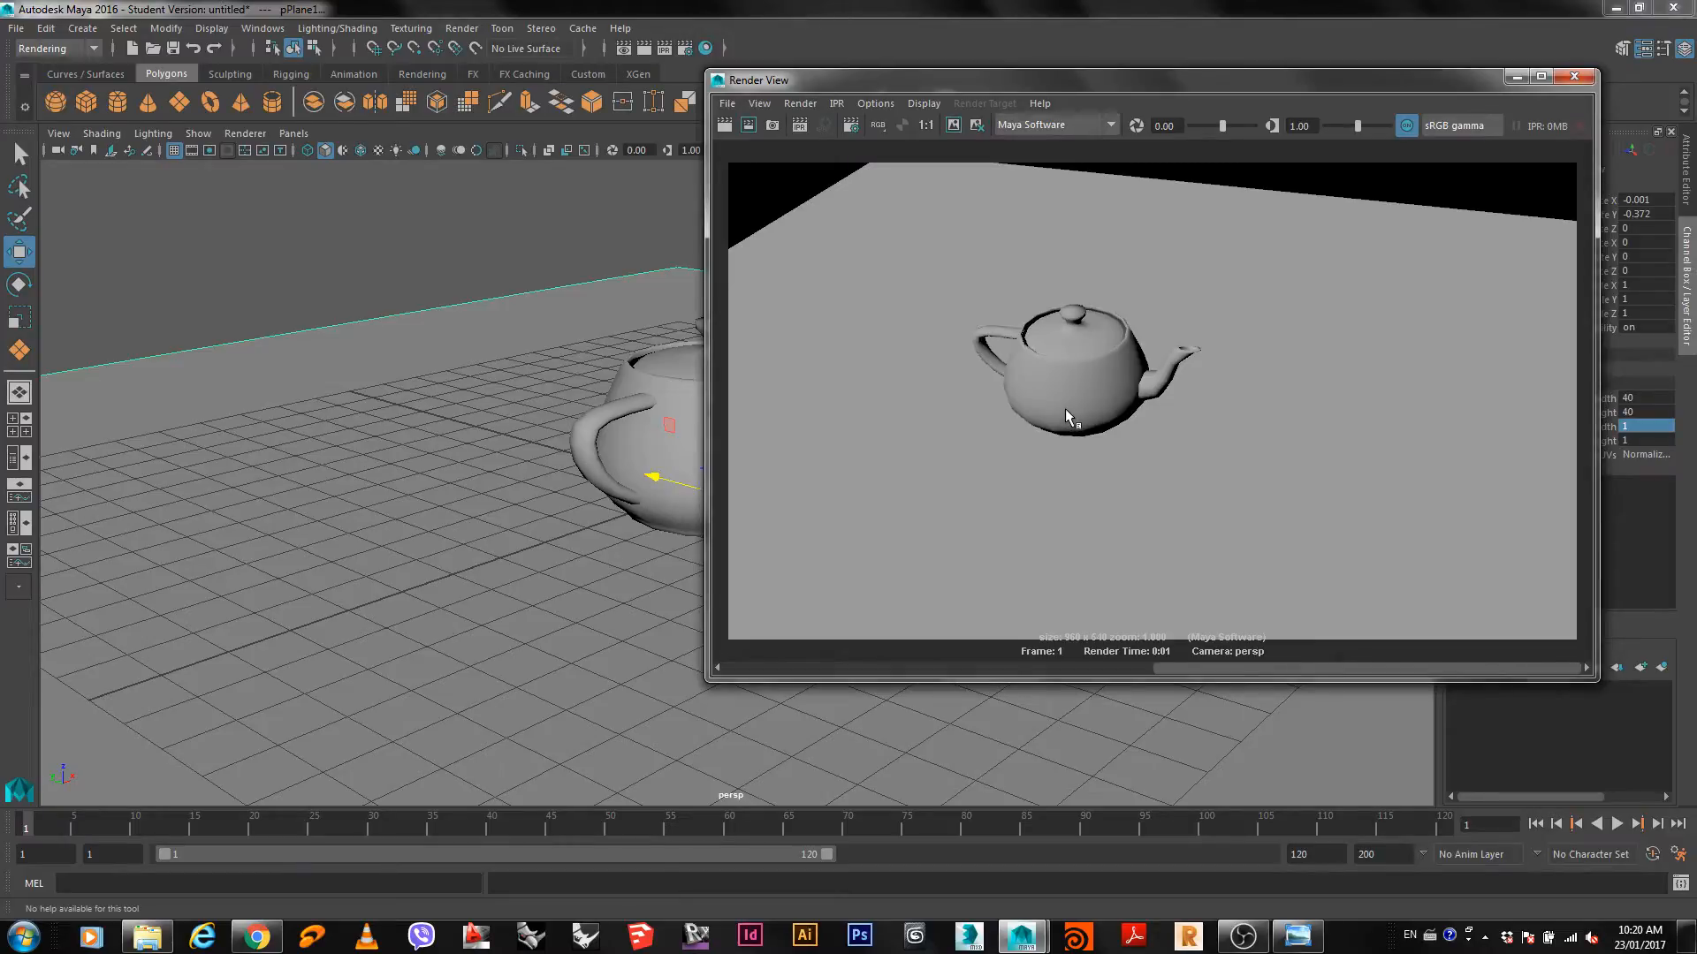
Review the test resolution presets offered for the Render View.
{"action": "left_click", "coordinate": [863, 104]}
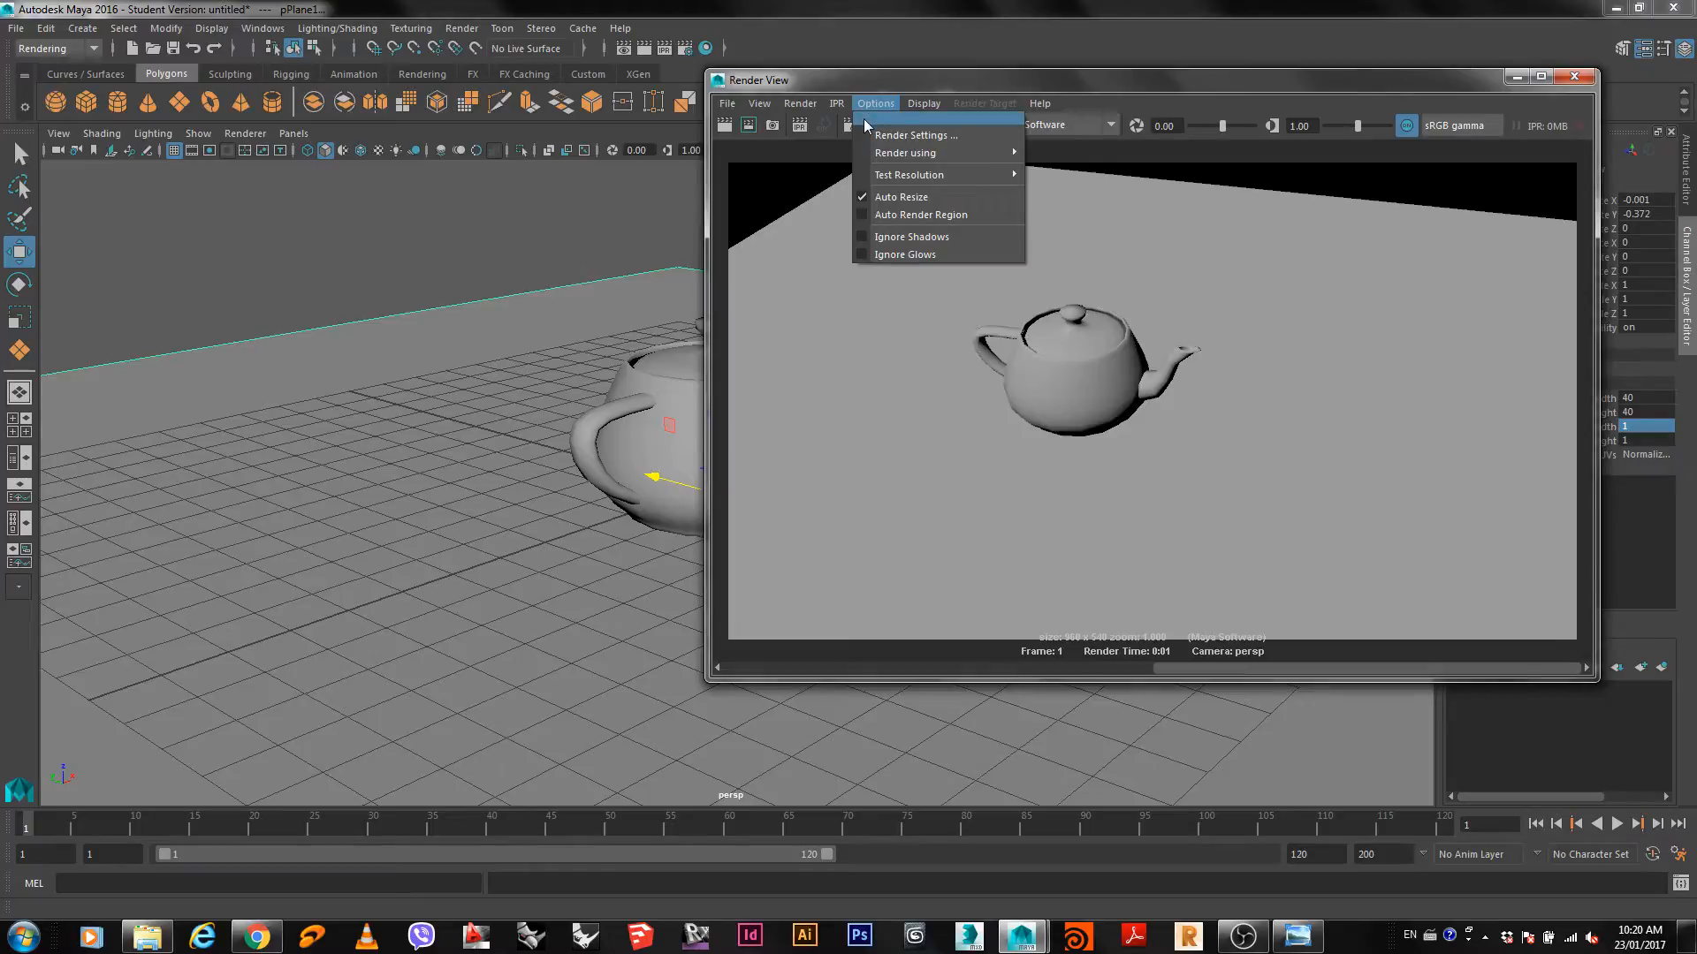
{"action": "mouse_move", "coordinate": [880, 182]}
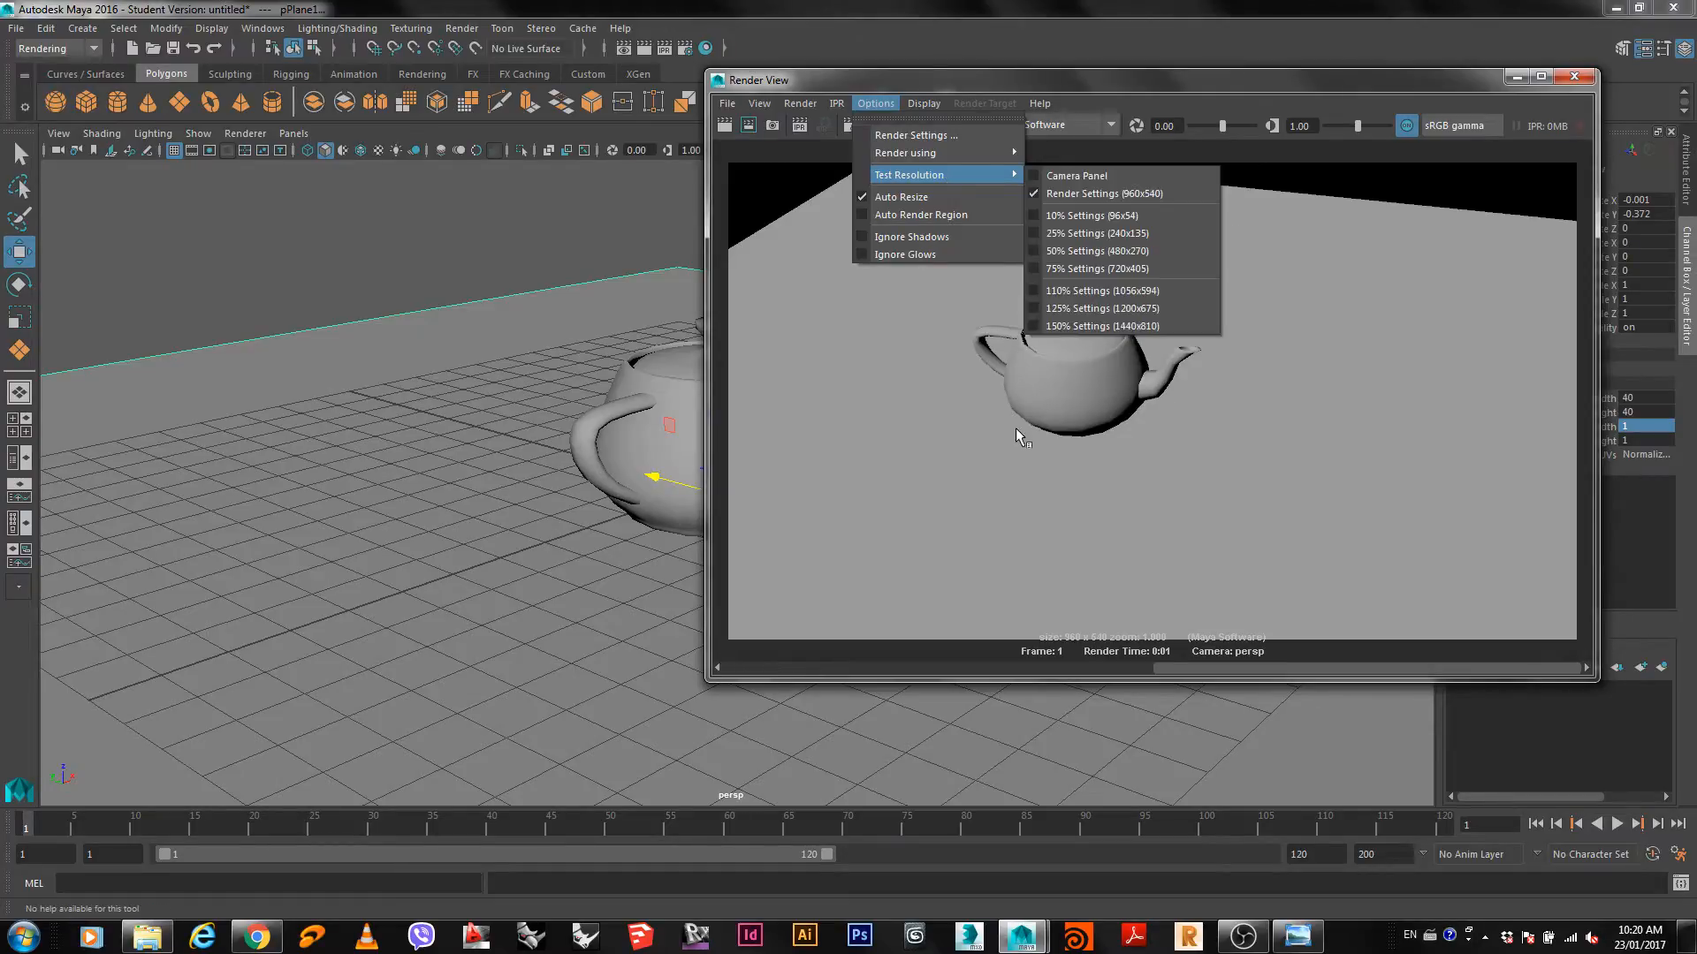
{"action": "left_click", "coordinate": [922, 453]}
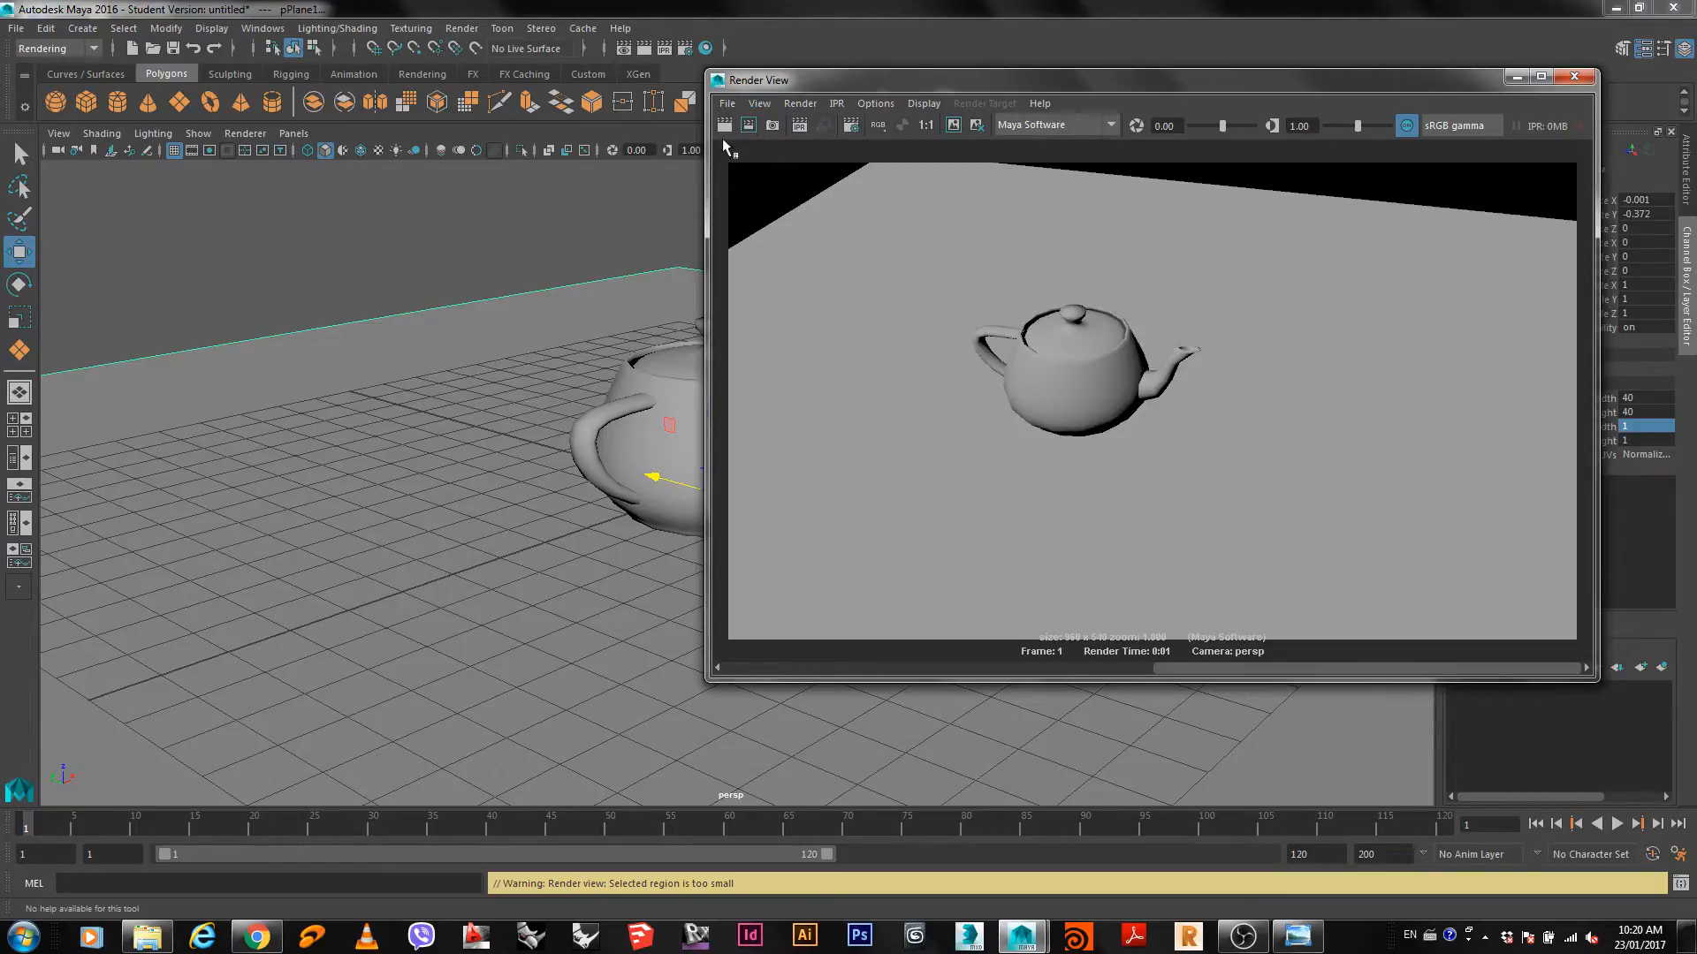
Examine the Render commands available for the rendered image, including redoing the previous render and rendering a region.
{"action": "right_click", "coordinate": [1089, 316]}
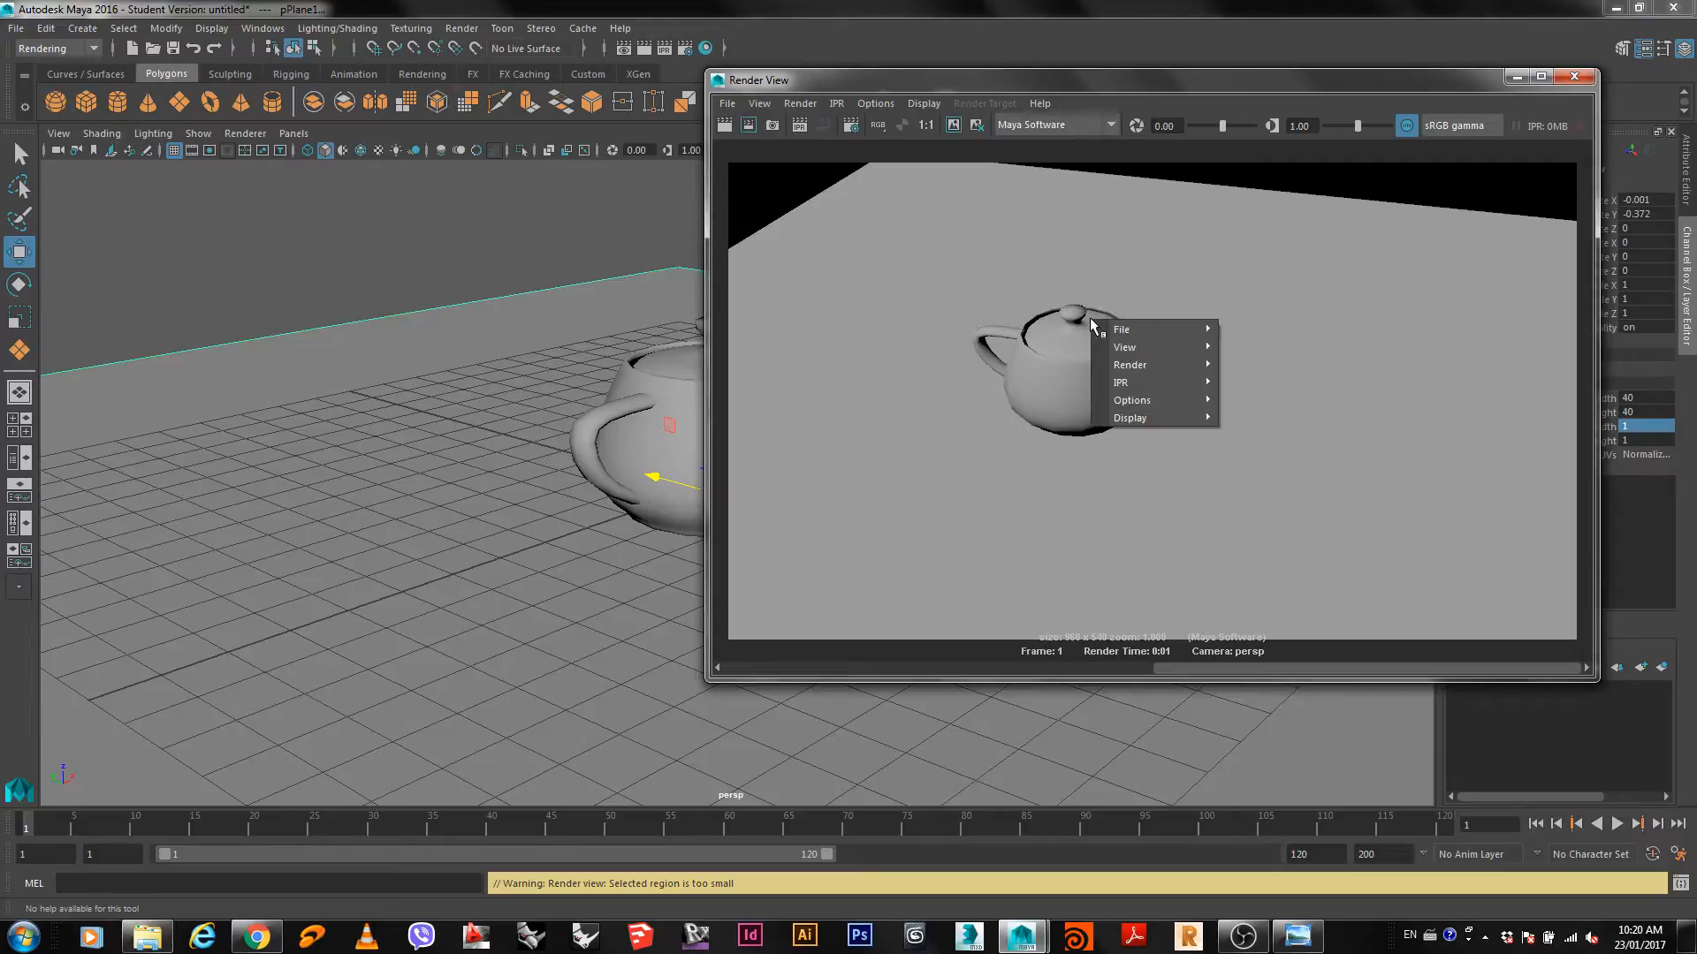
{"action": "mouse_move", "coordinate": [1140, 366]}
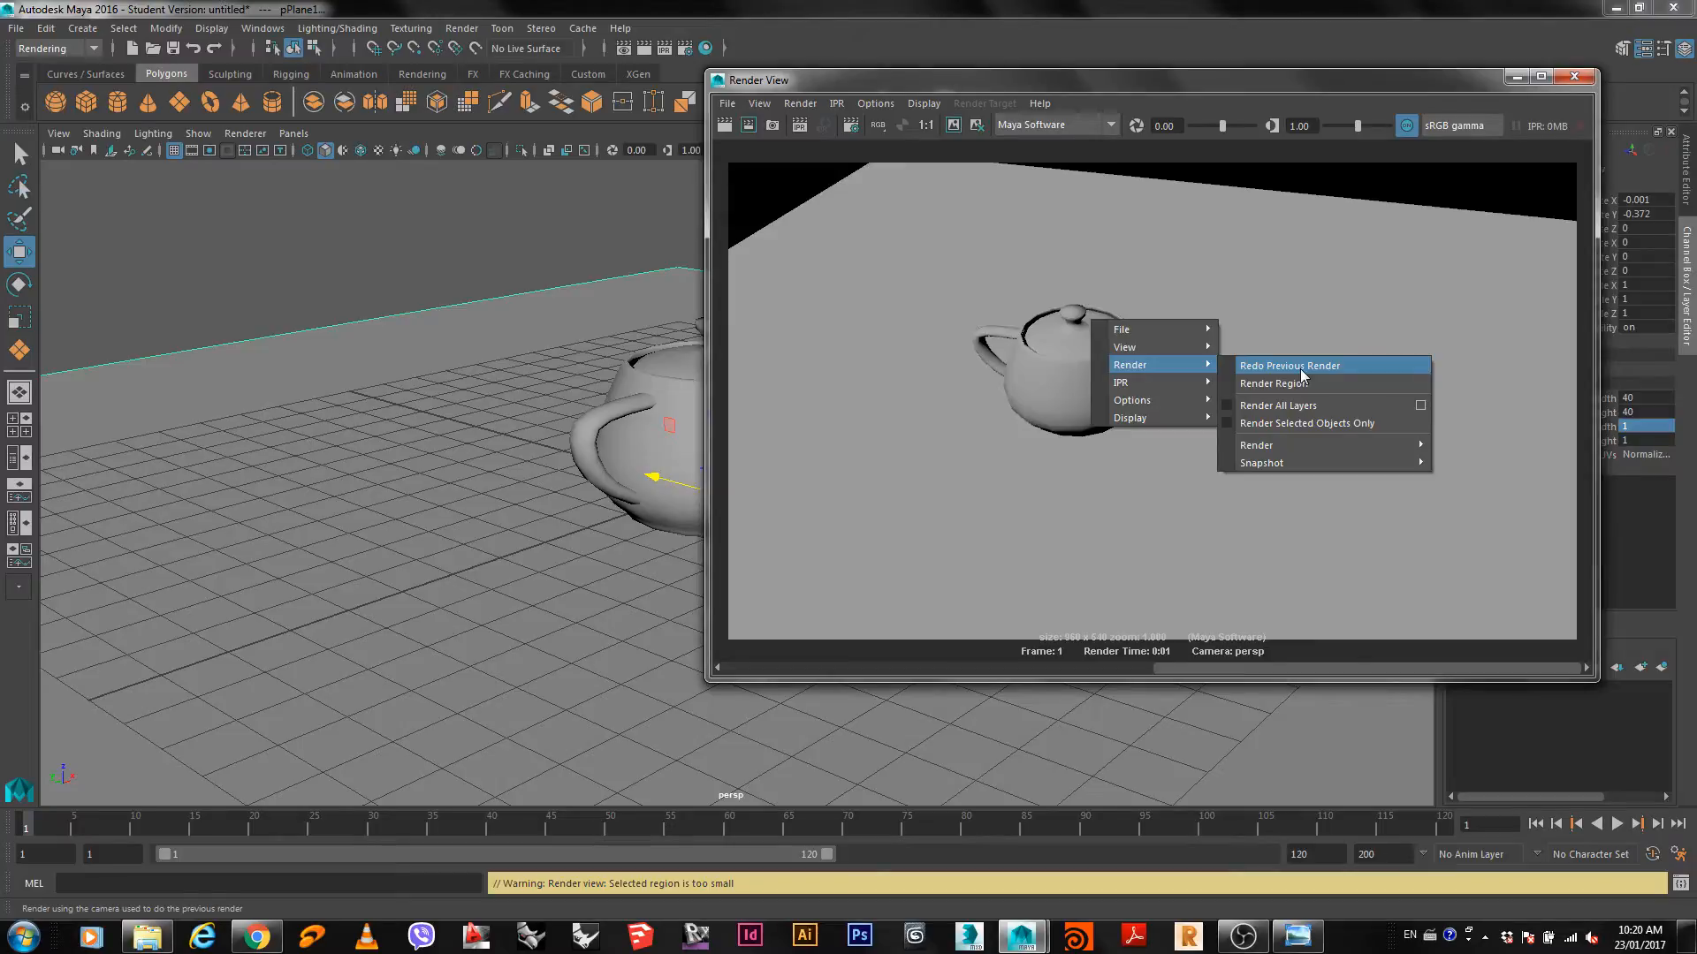
{"action": "left_click", "coordinate": [1080, 87]}
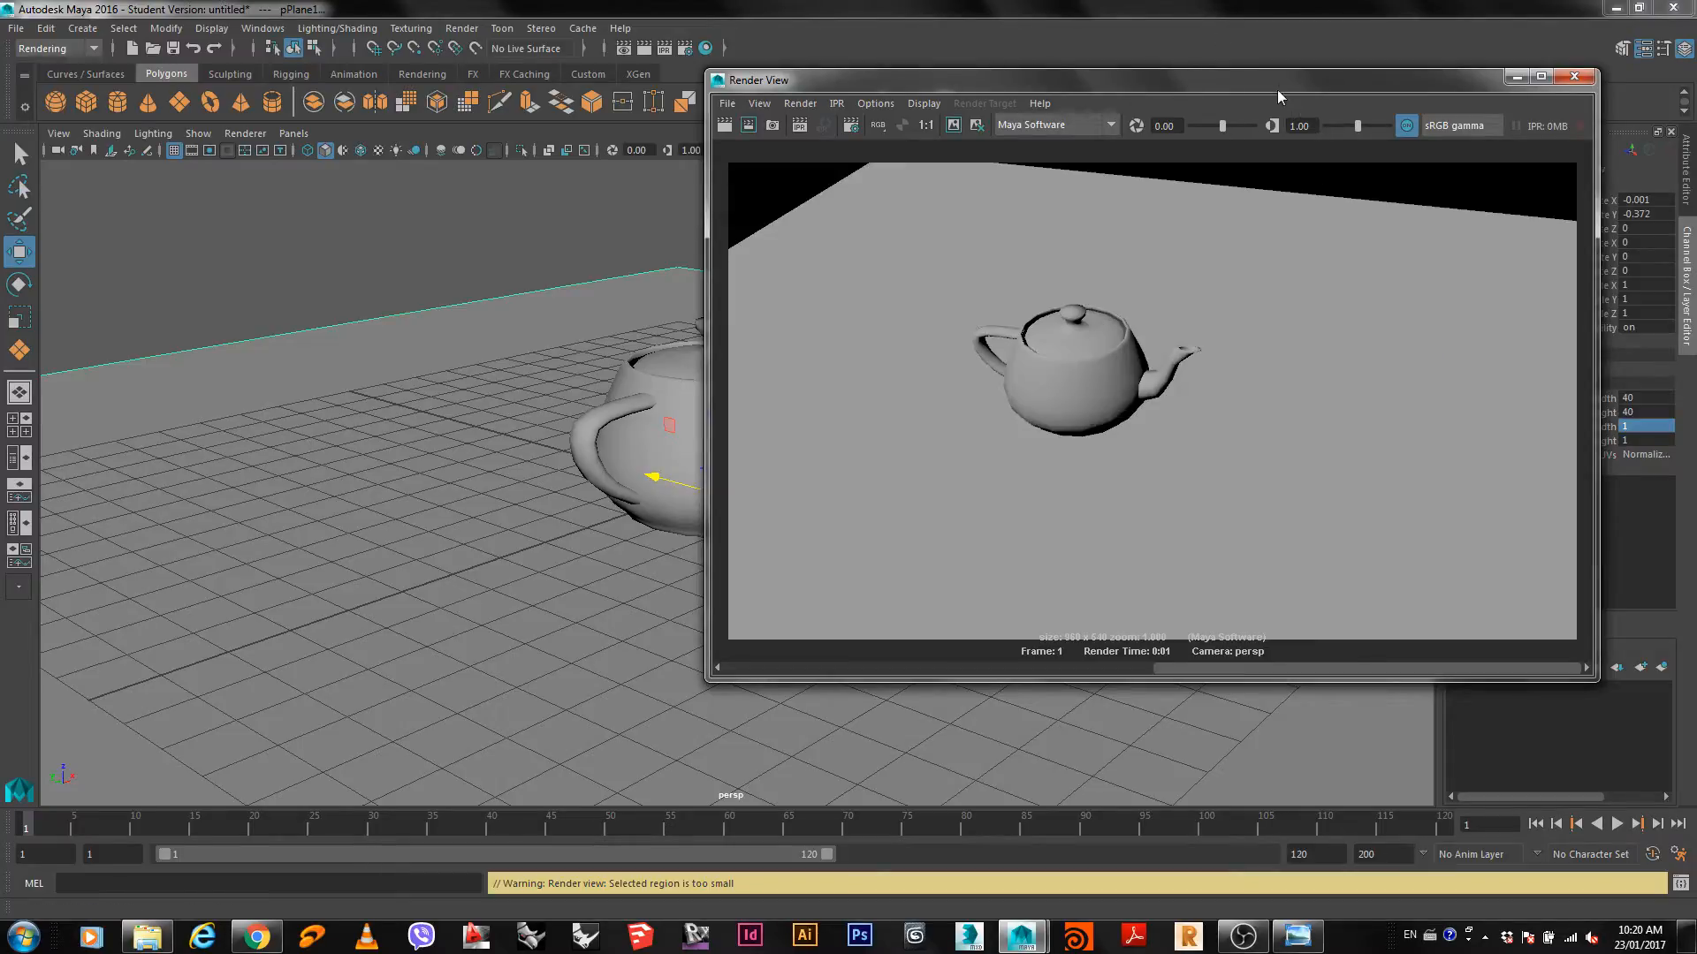
{"action": "left_click_drag", "start_coordinate": [1277, 88], "coordinate": [1426, 108]}
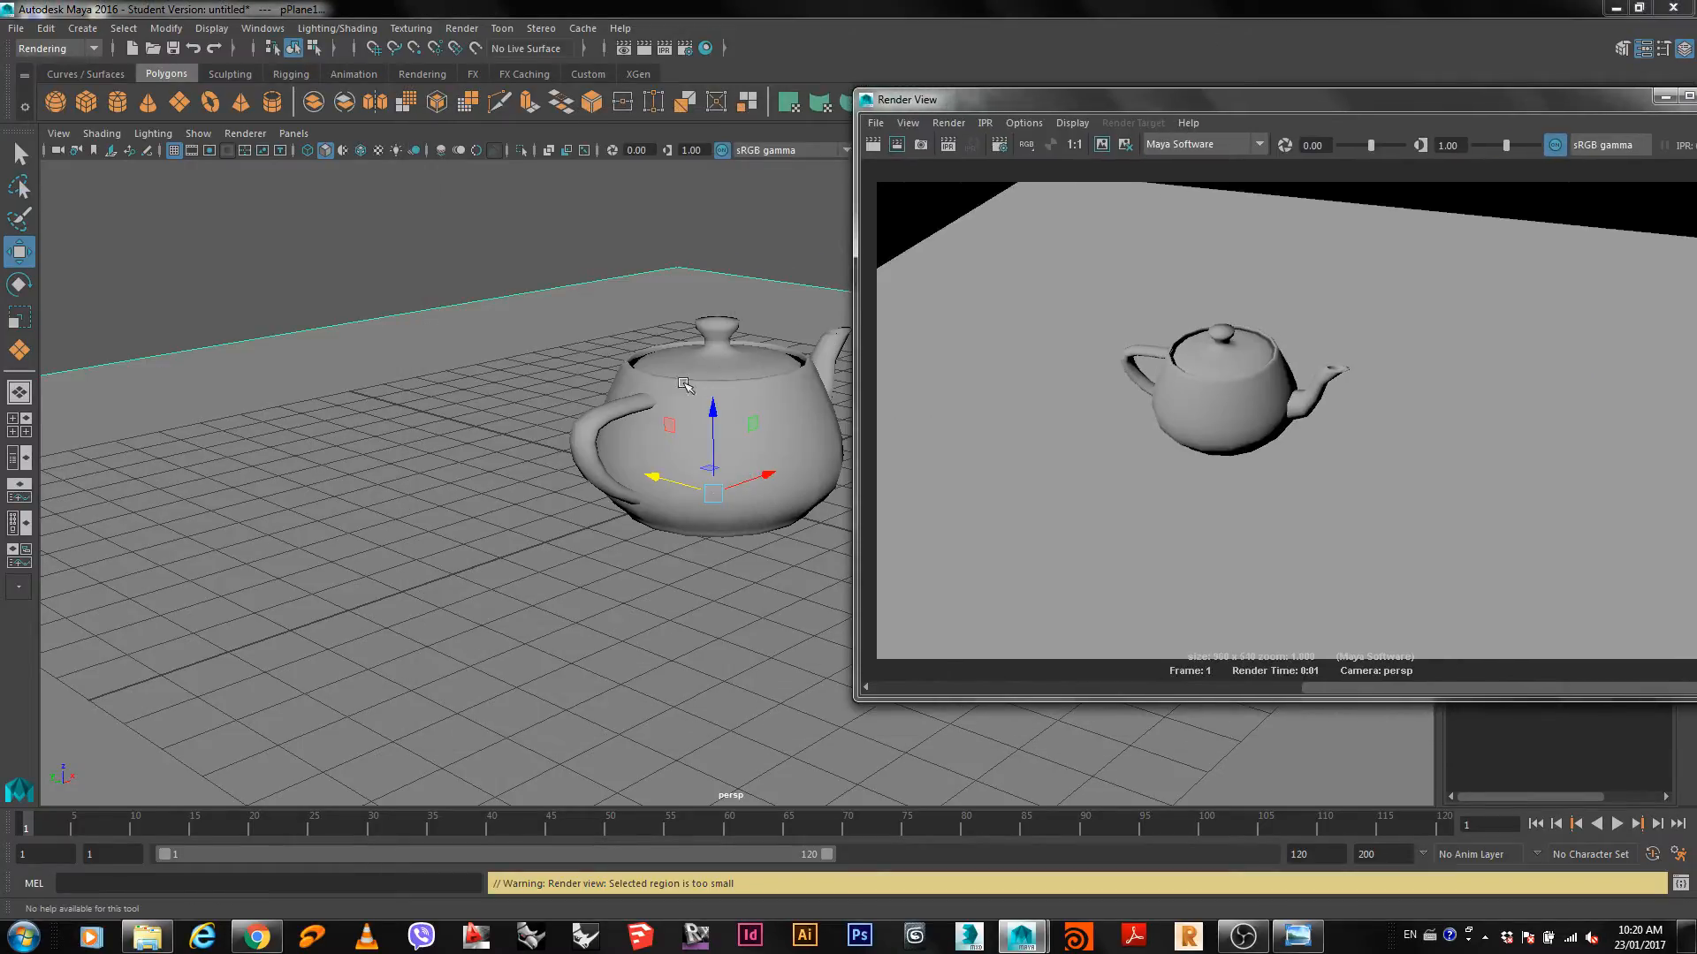
{"action": "left_click_drag", "start_coordinate": [989, 102], "coordinate": [745, 69]}
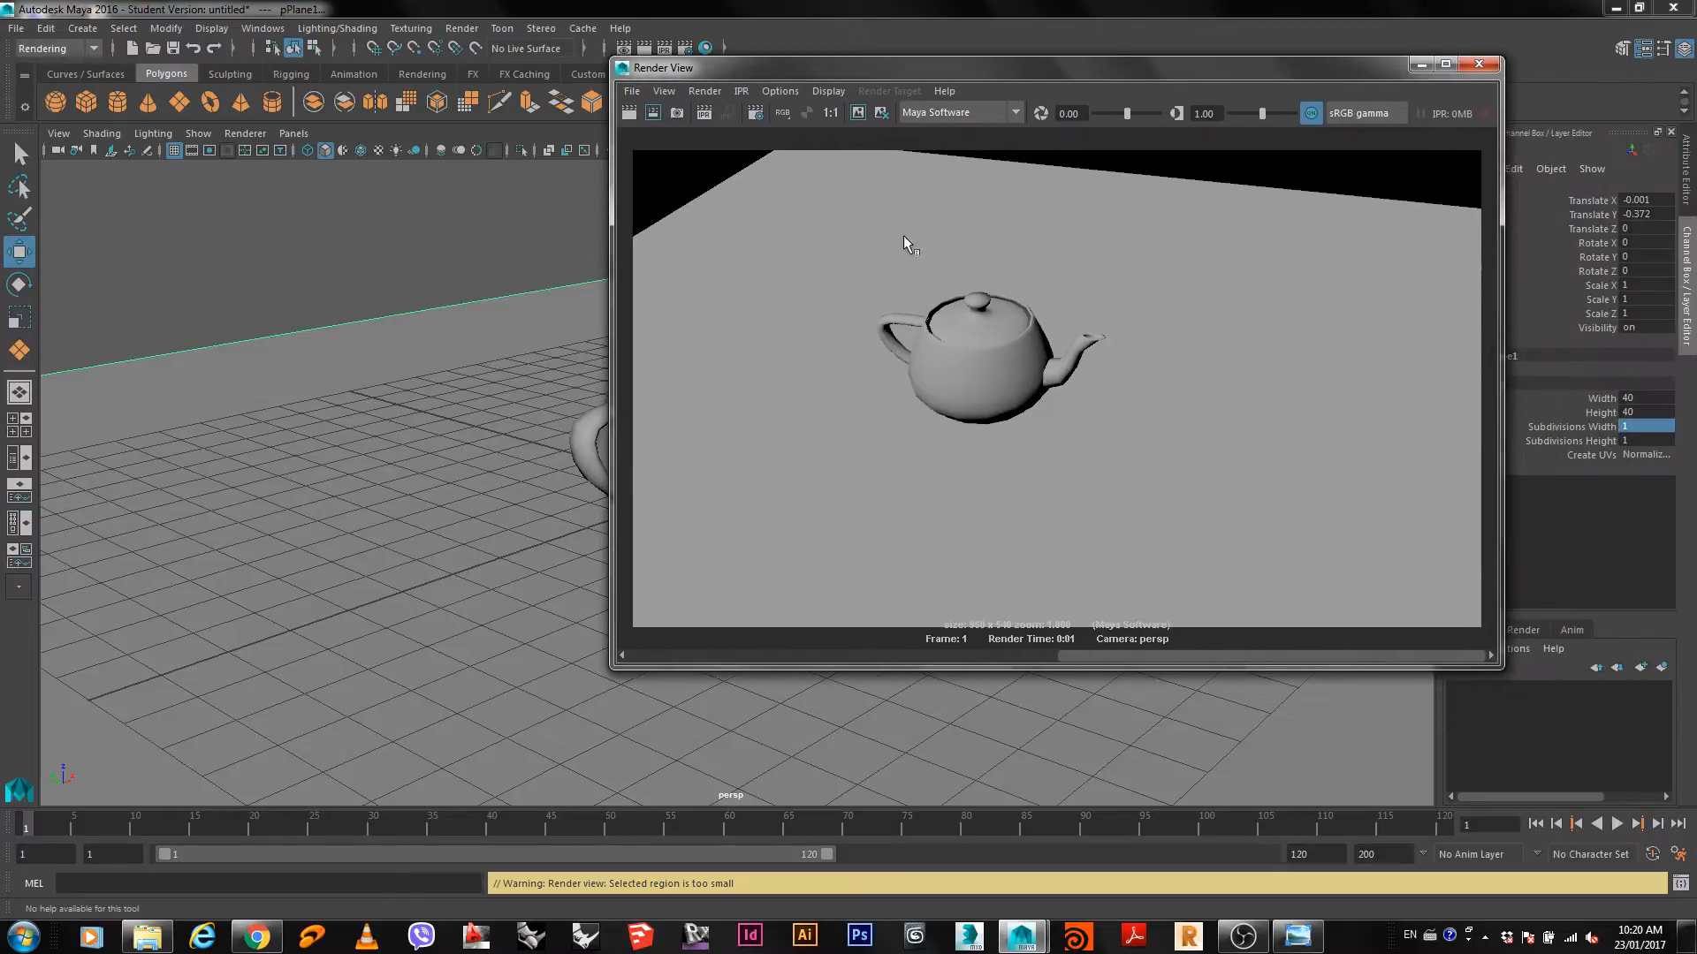
{"action": "right_click", "coordinate": [1125, 385]}
{"action": "mouse_move", "coordinate": [1155, 438]}
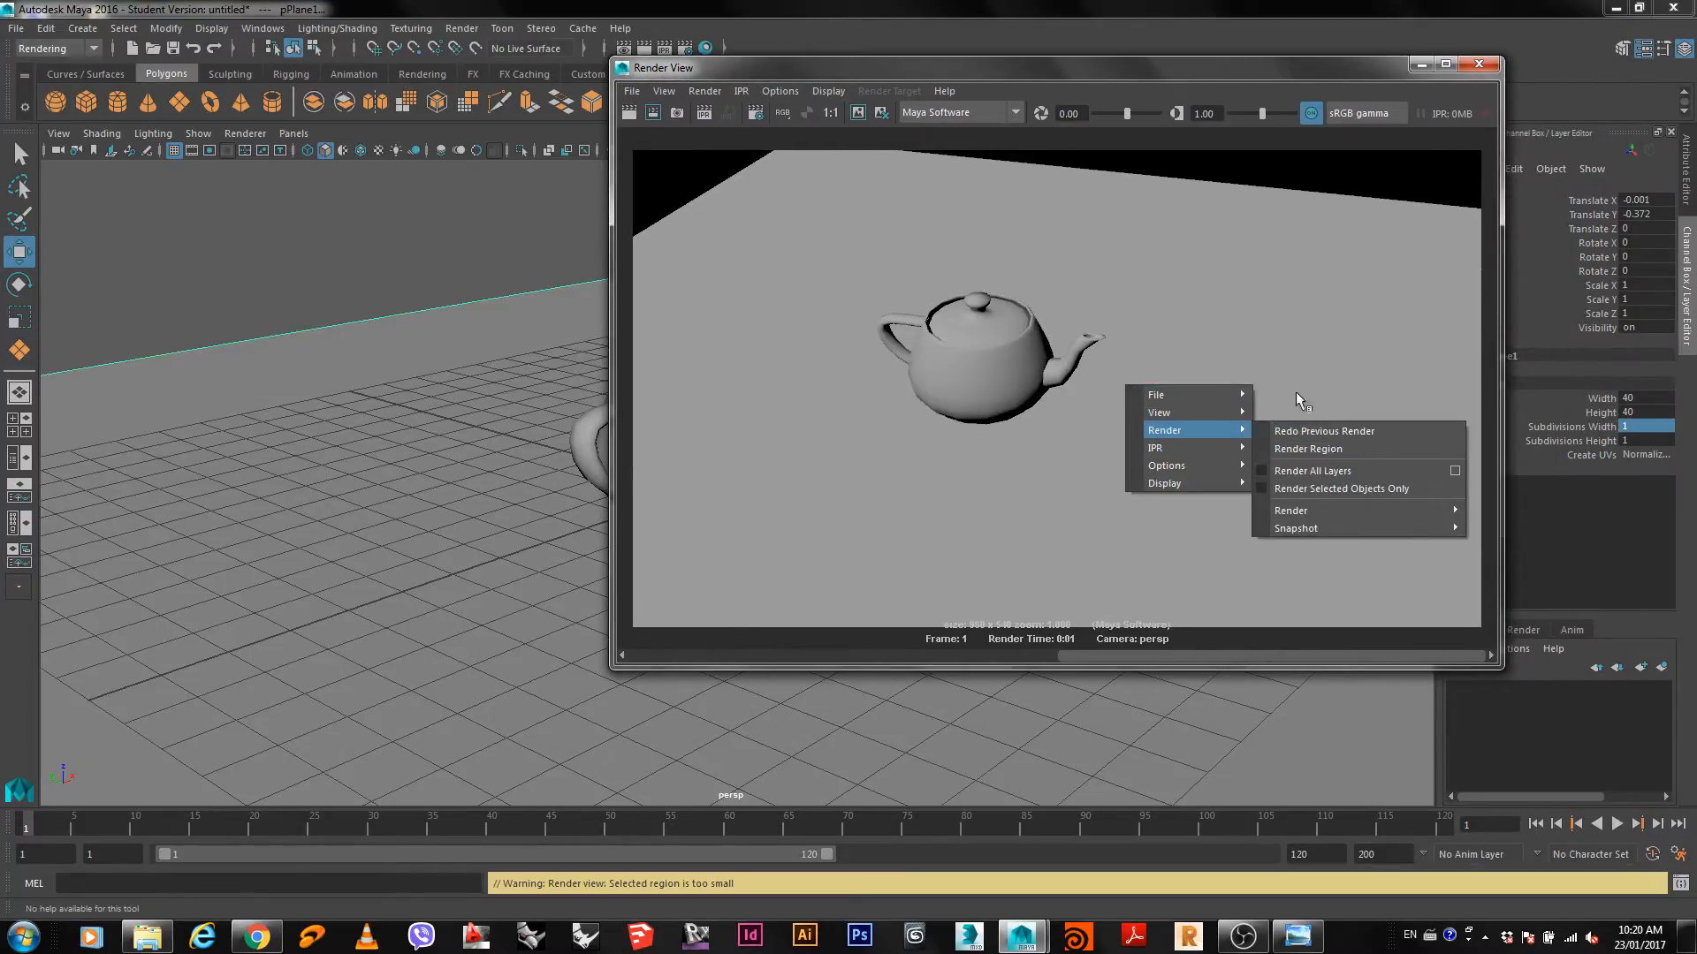
{"action": "left_click", "coordinate": [1253, 314]}
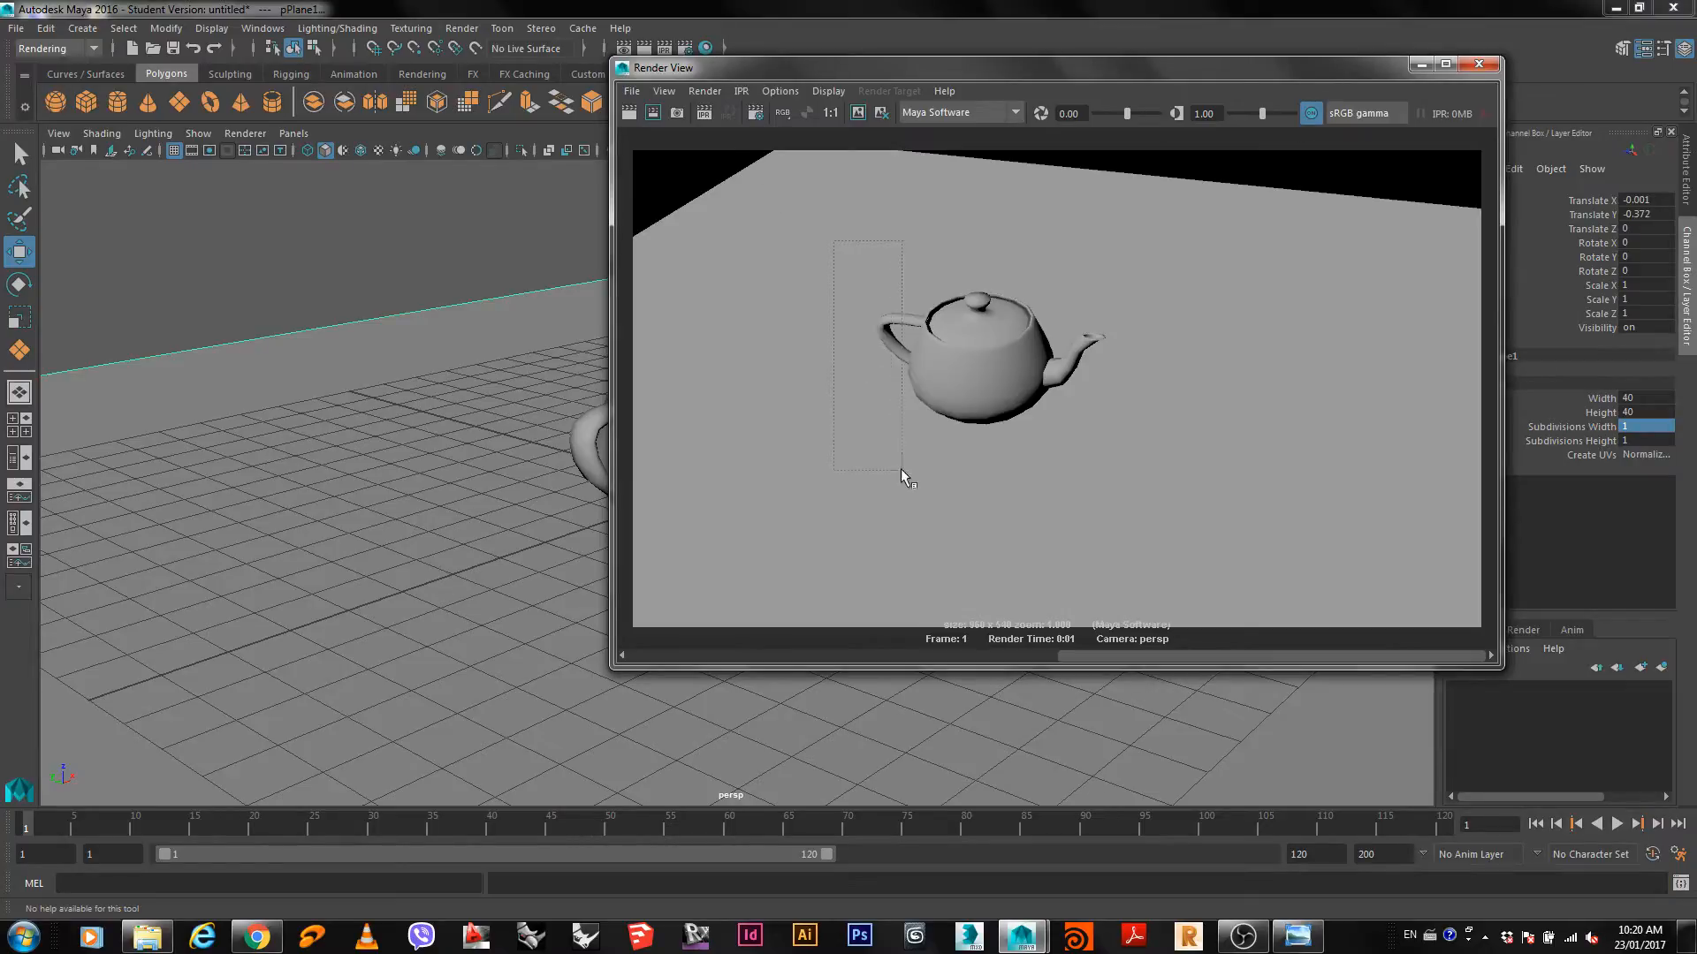
Render only a region over the teapot's handle side, mark a second region around its body, and clear the marquee.
{"action": "left_click_drag", "start_coordinate": [983, 506], "coordinate": [988, 505]}
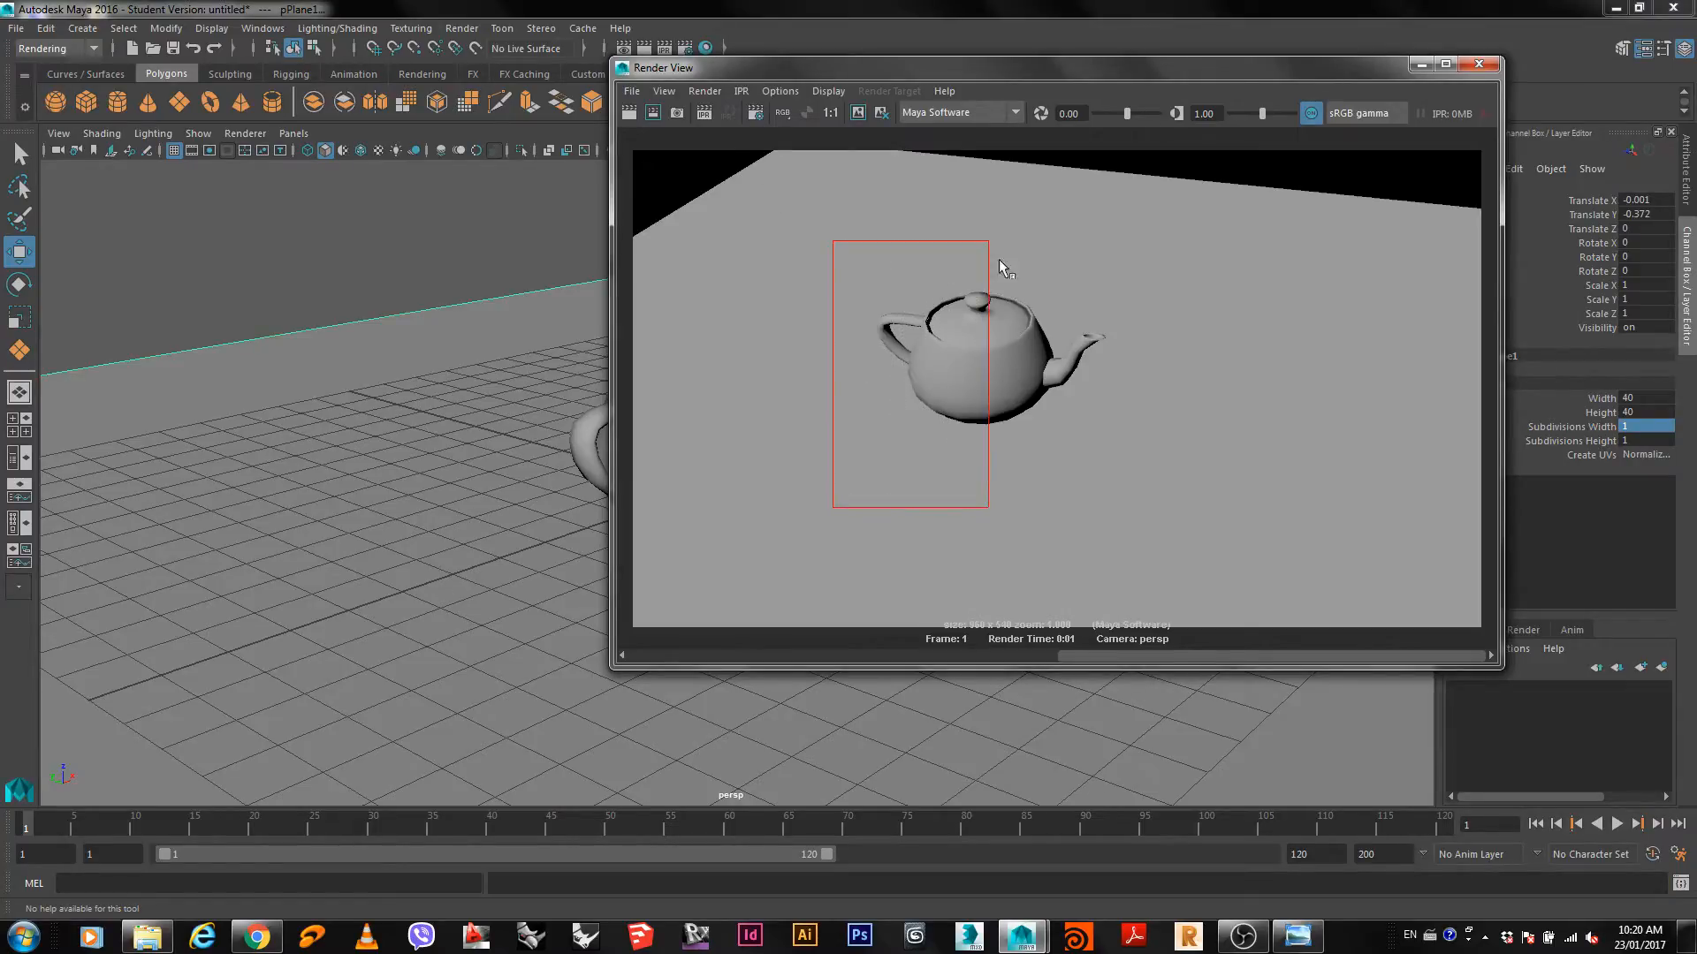
{"action": "left_click", "coordinate": [653, 113]}
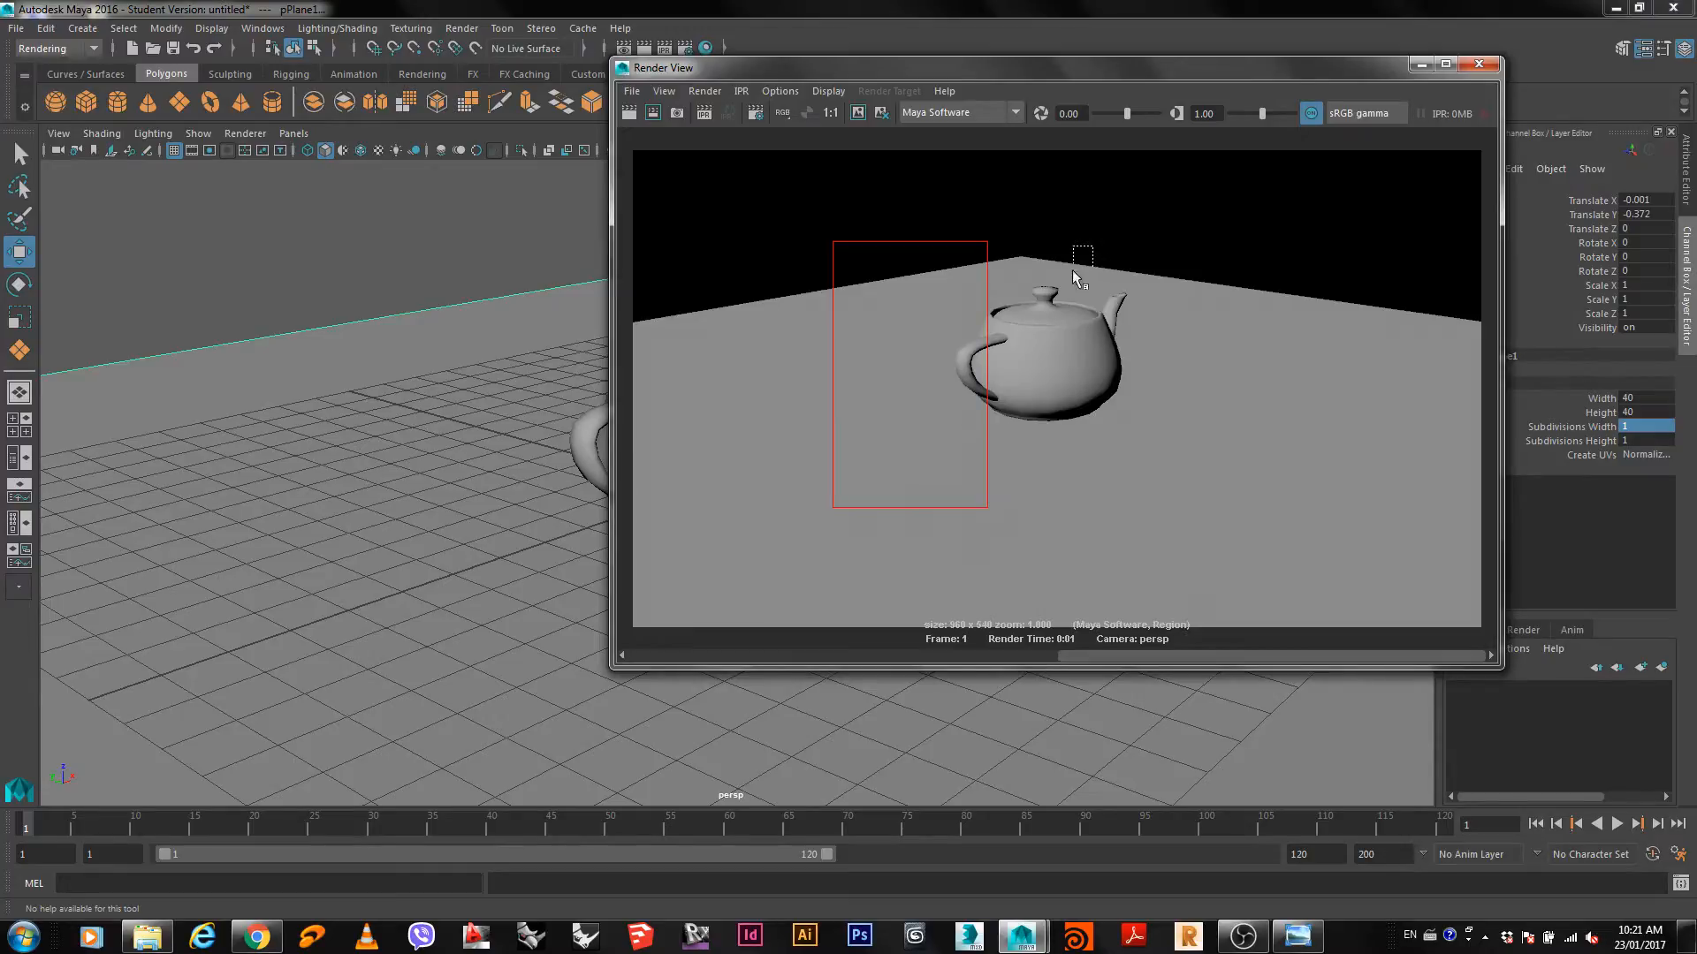
{"action": "left_click_drag", "start_coordinate": [1073, 269], "coordinate": [932, 407]}
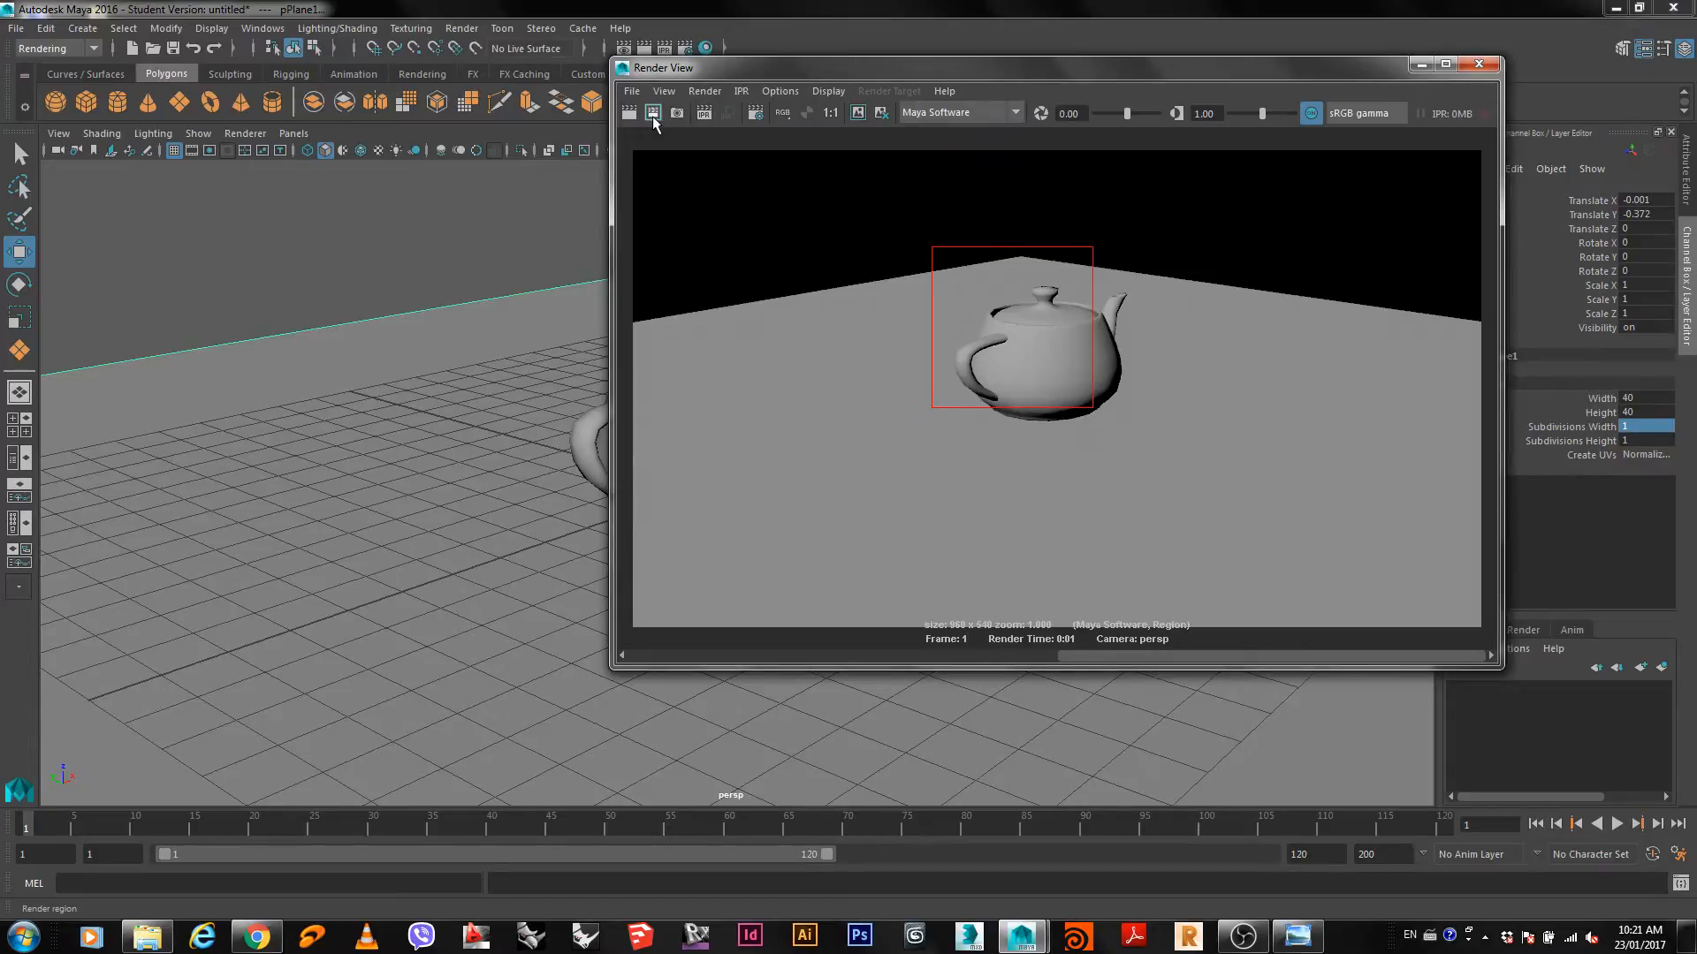
{"action": "left_click", "coordinate": [698, 220]}
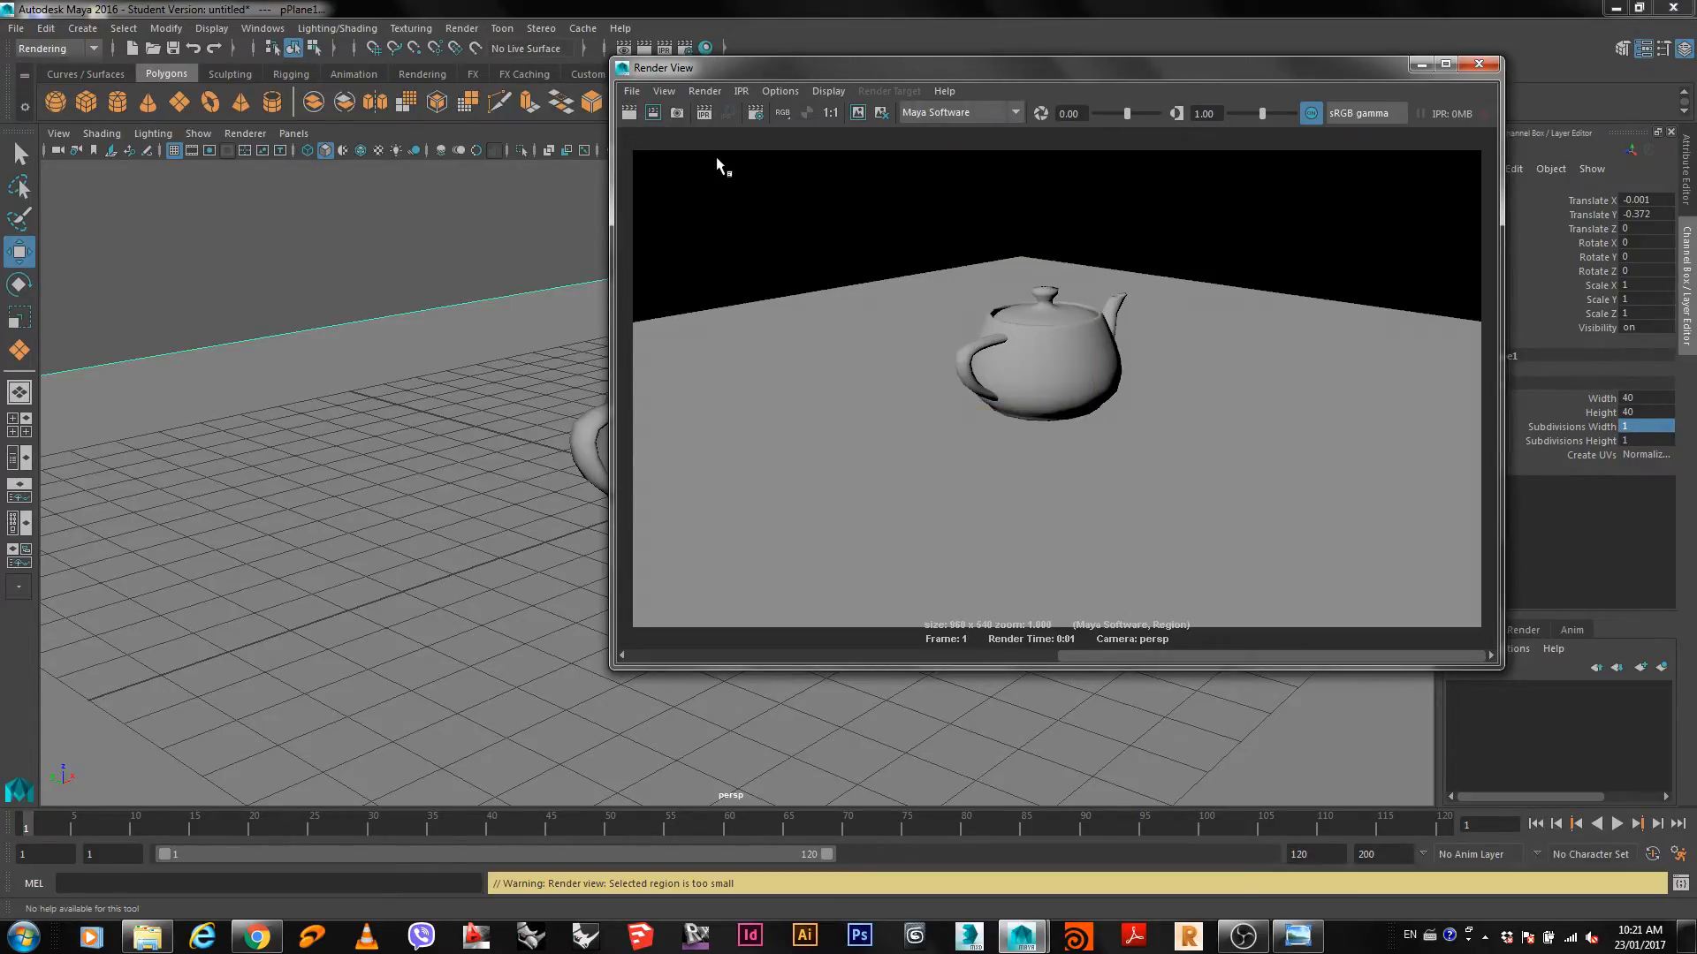
Review the Save Image options and available file types for the rendered image, and cancel without saving.
{"action": "right_click", "coordinate": [731, 224]}
{"action": "mouse_move", "coordinate": [831, 234]}
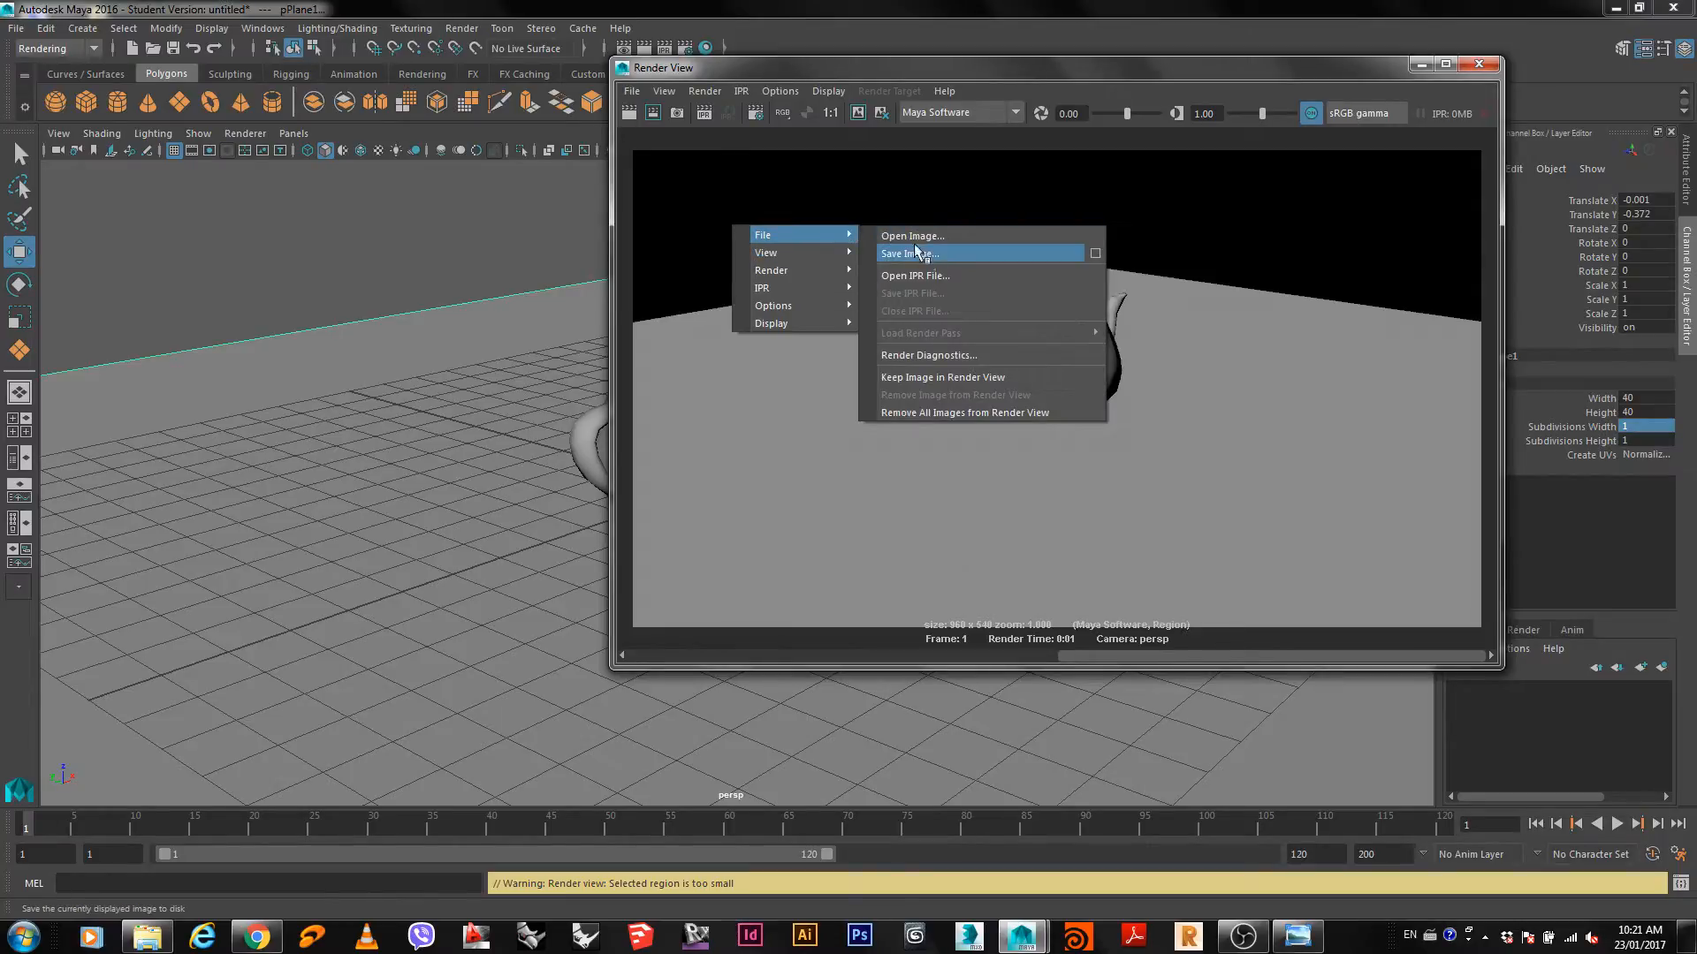
{"action": "left_click", "coordinate": [750, 174]}
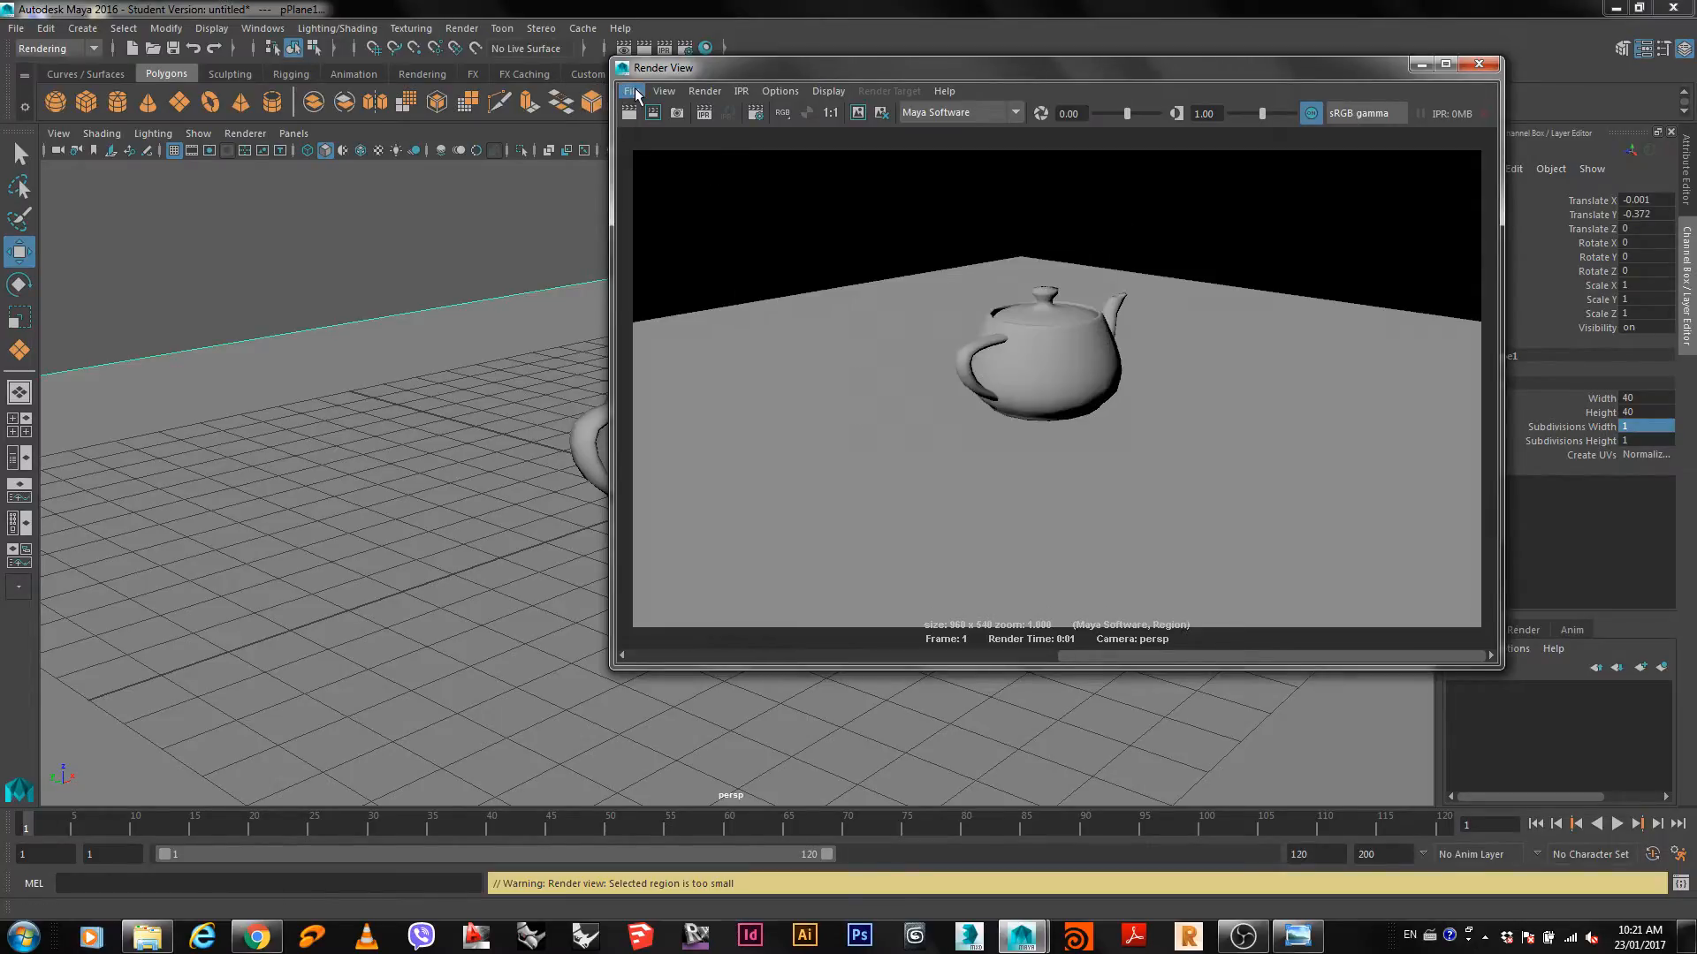
{"action": "left_click", "coordinate": [633, 93]}
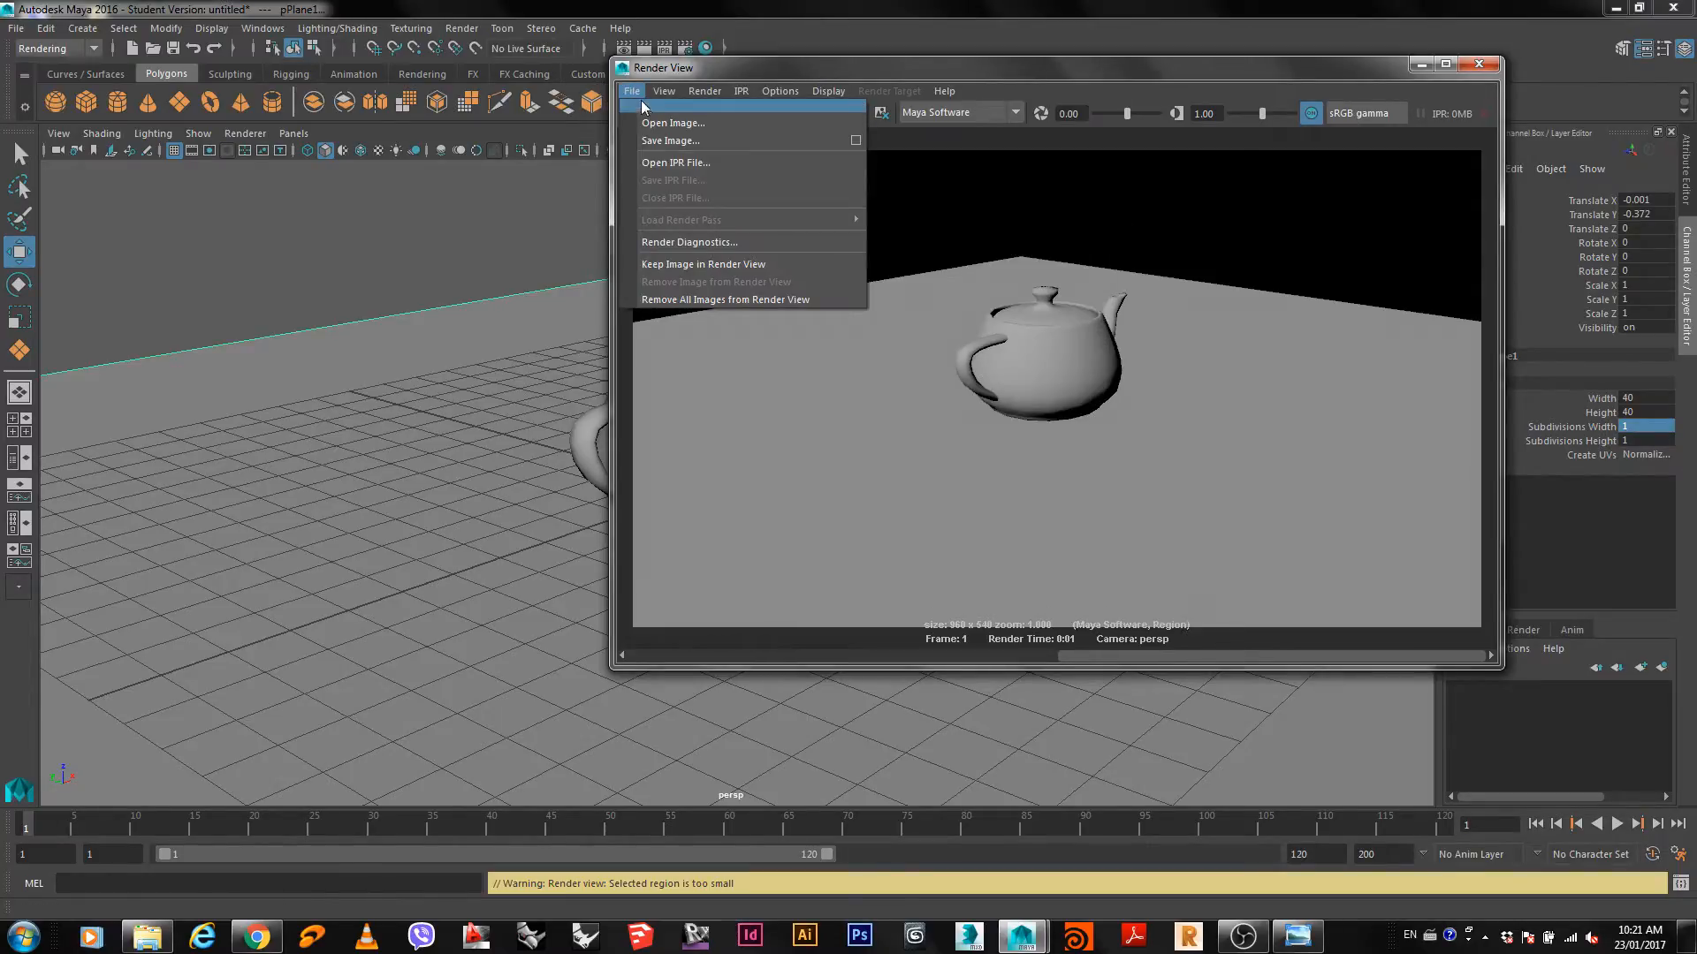
{"action": "left_click", "coordinate": [658, 143]}
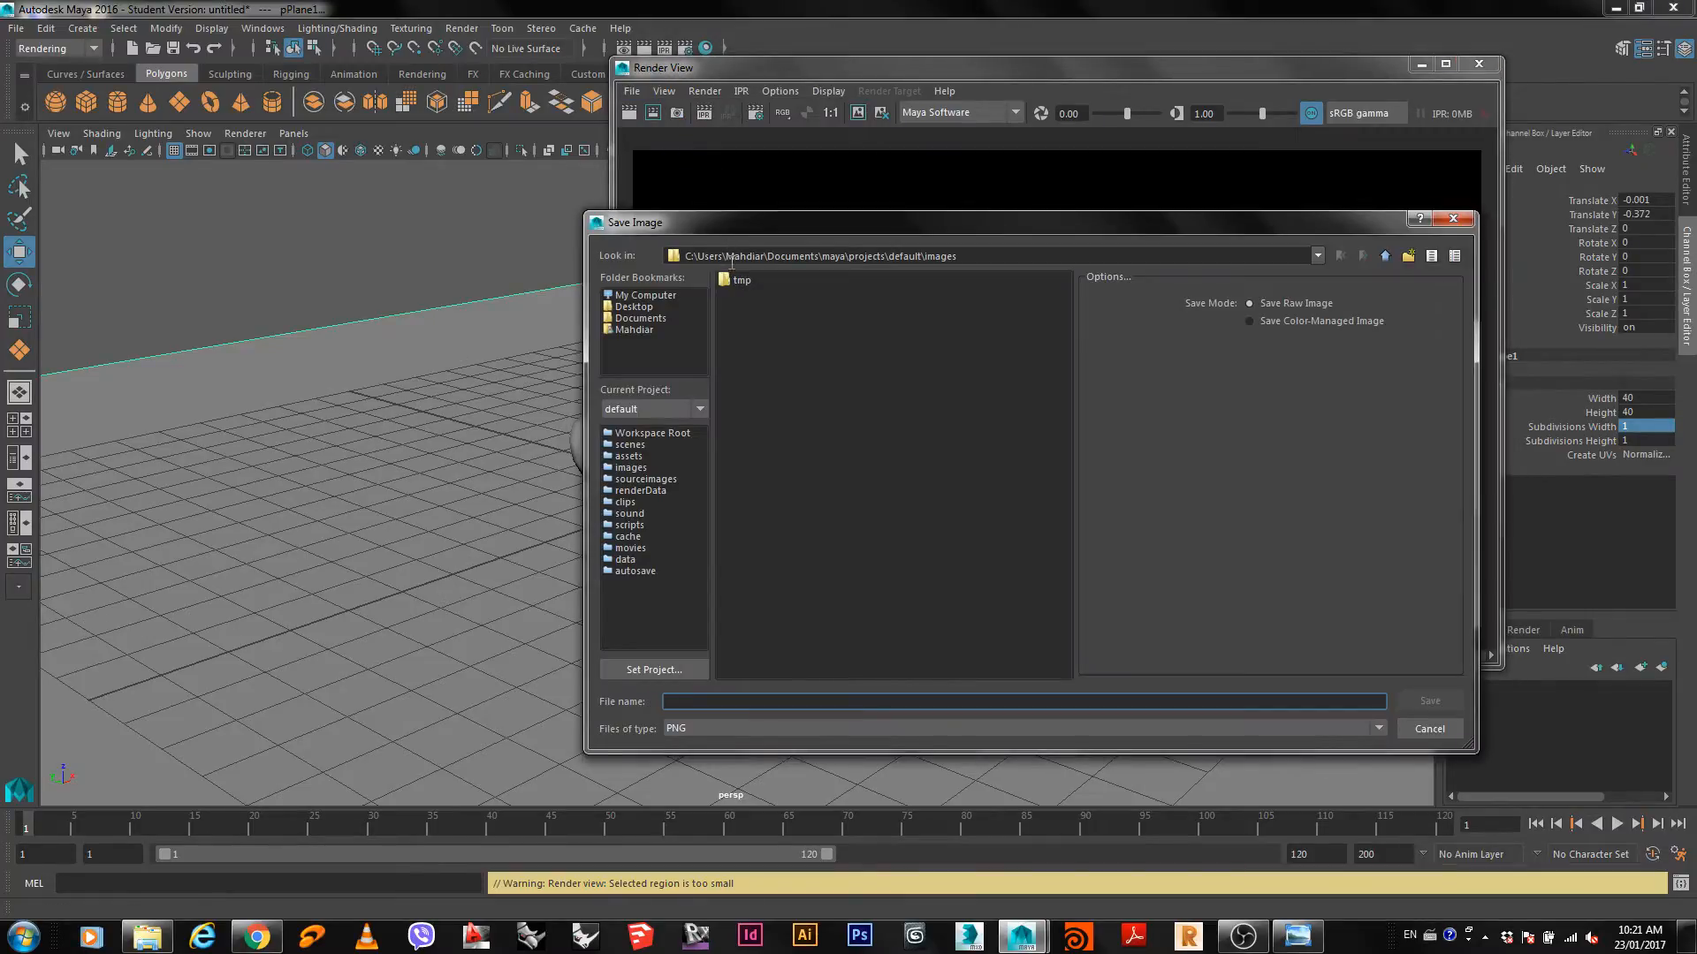
{"action": "left_click_drag", "start_coordinate": [816, 224], "coordinate": [574, 21]}
{"action": "left_click", "coordinate": [719, 525]}
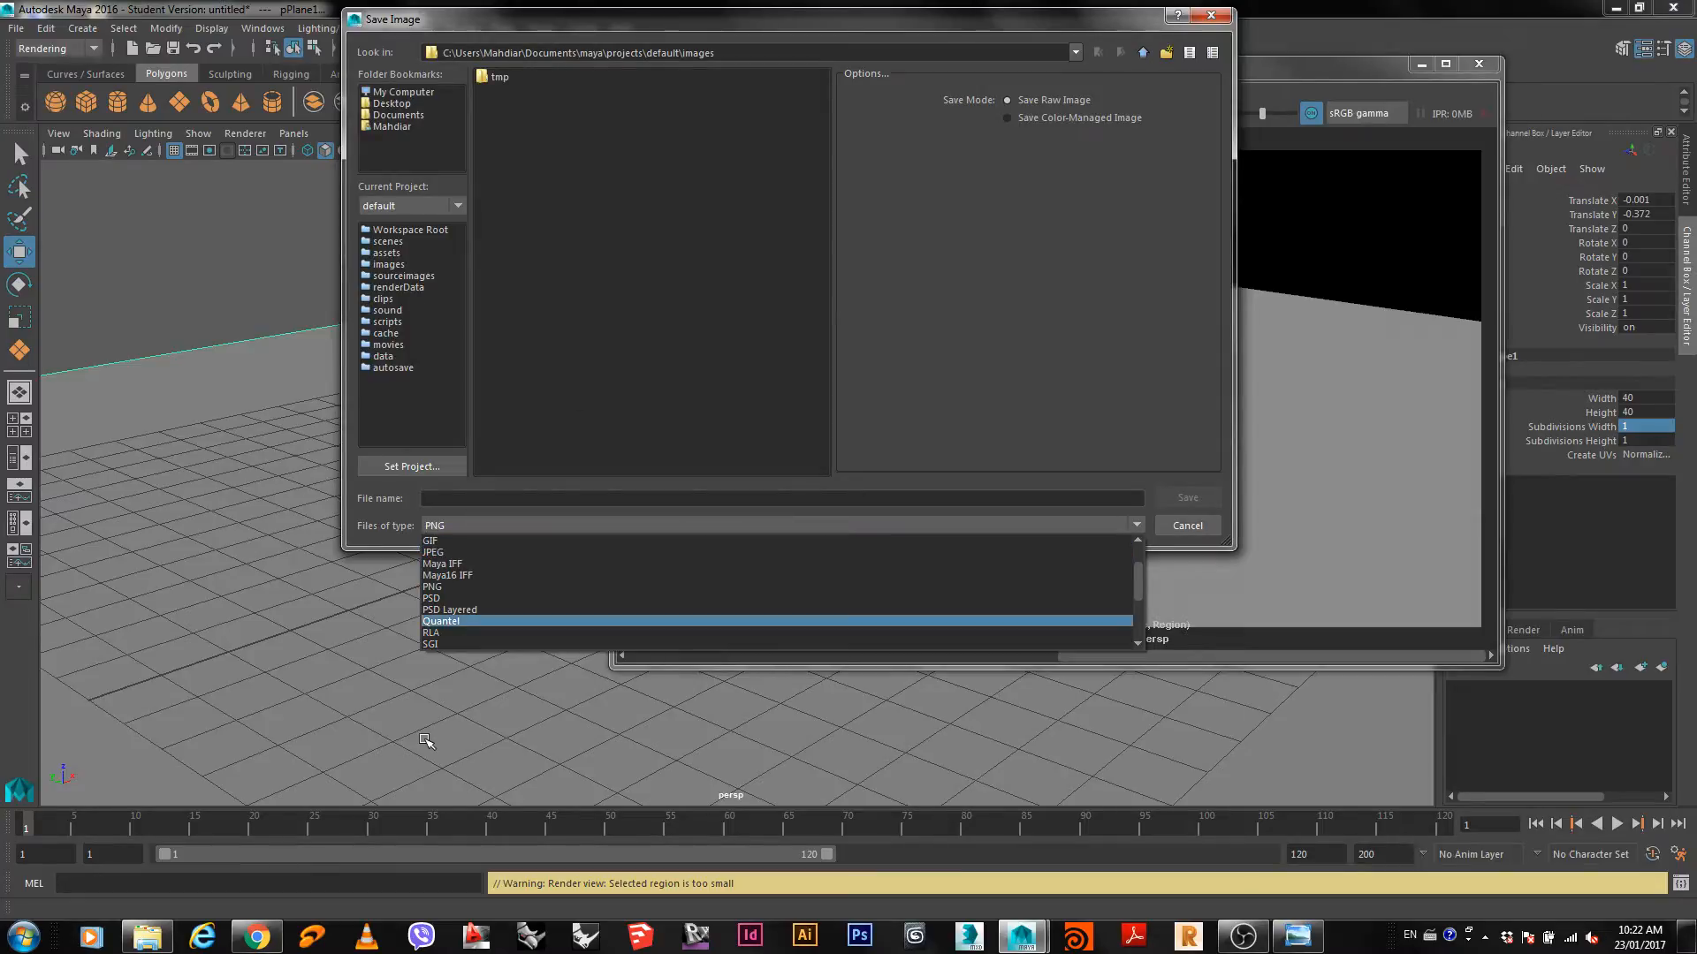
{"action": "left_click", "coordinate": [1186, 527]}
{"action": "left_click", "coordinate": [1185, 526]}
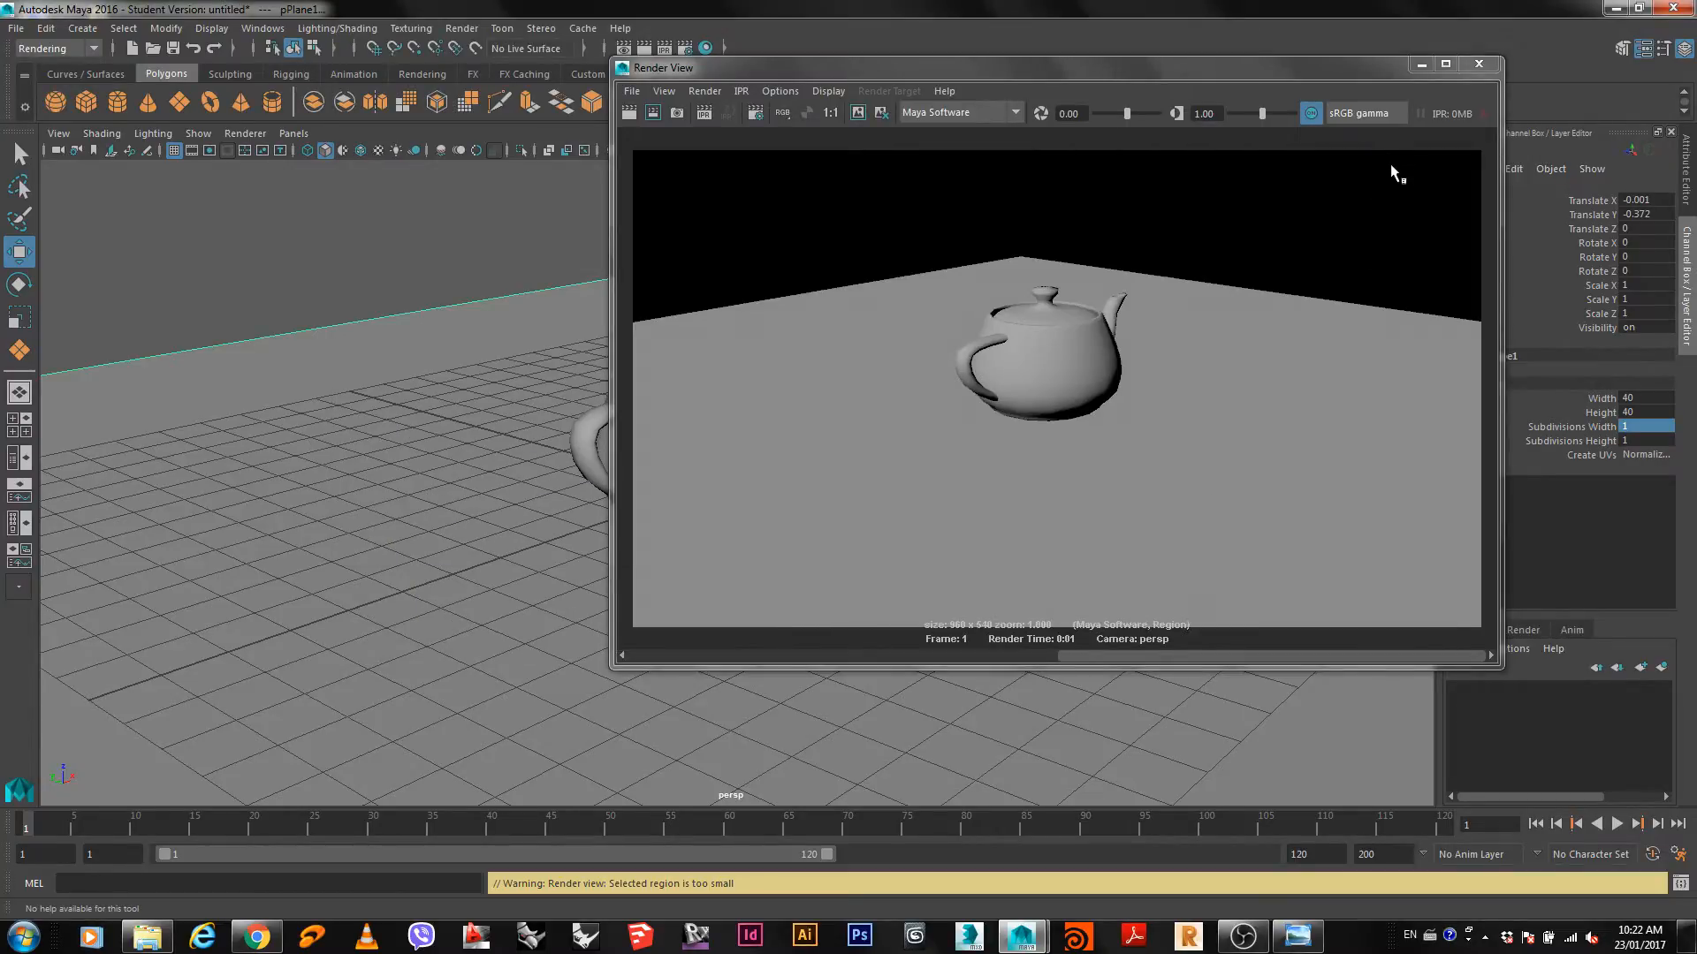
Render the teapot from a higher perspective angle, compare the render's framing with the viewport, and close the Render View.
{"action": "left_click", "coordinate": [1478, 63]}
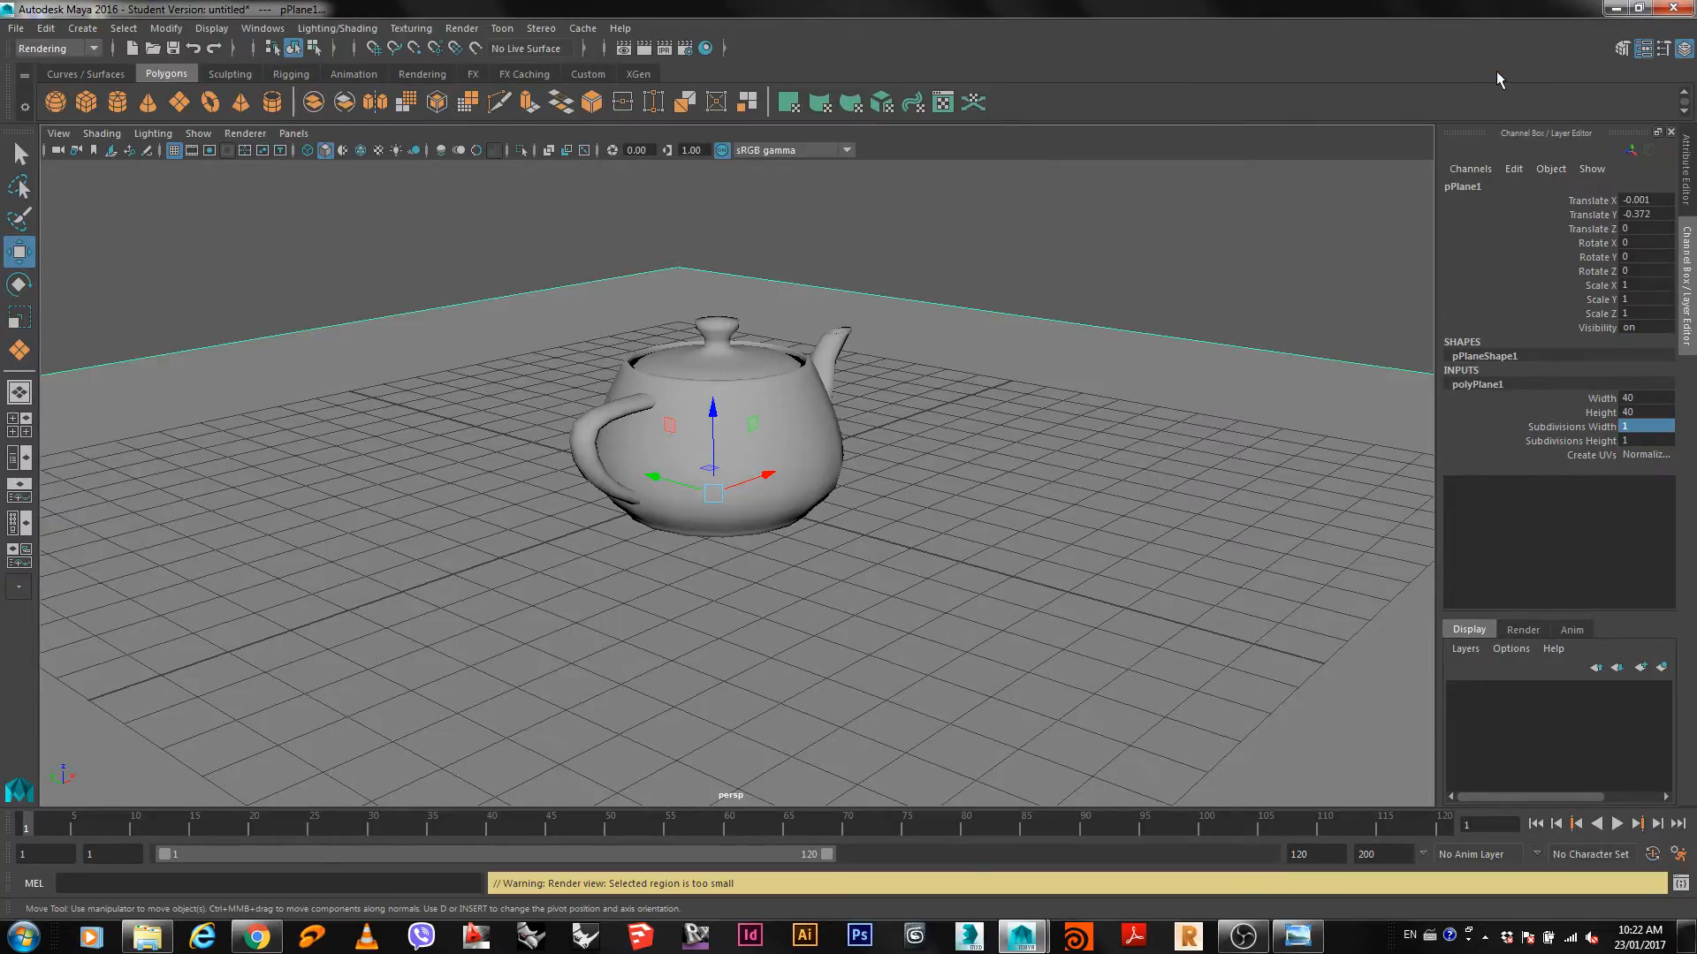
{"action": "left_click", "coordinate": [654, 478]}
{"action": "left_click_drag", "start_coordinate": [665, 452], "coordinate": [623, 497], "text": "alt"}
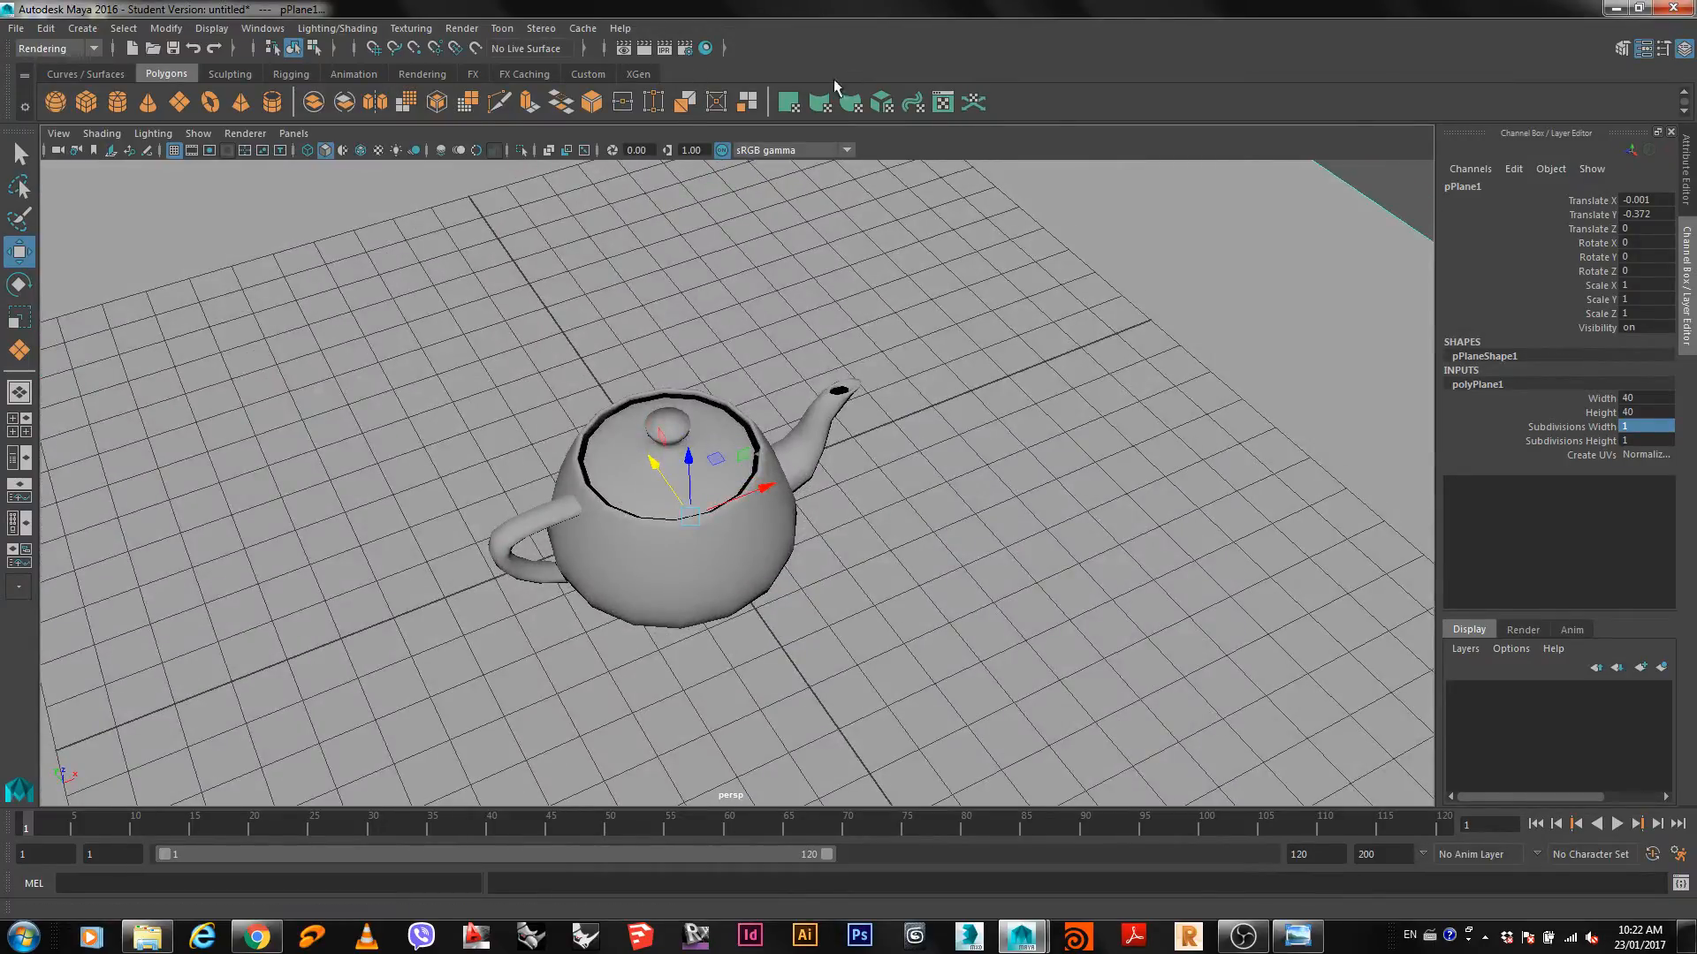
{"action": "left_click", "coordinate": [640, 49]}
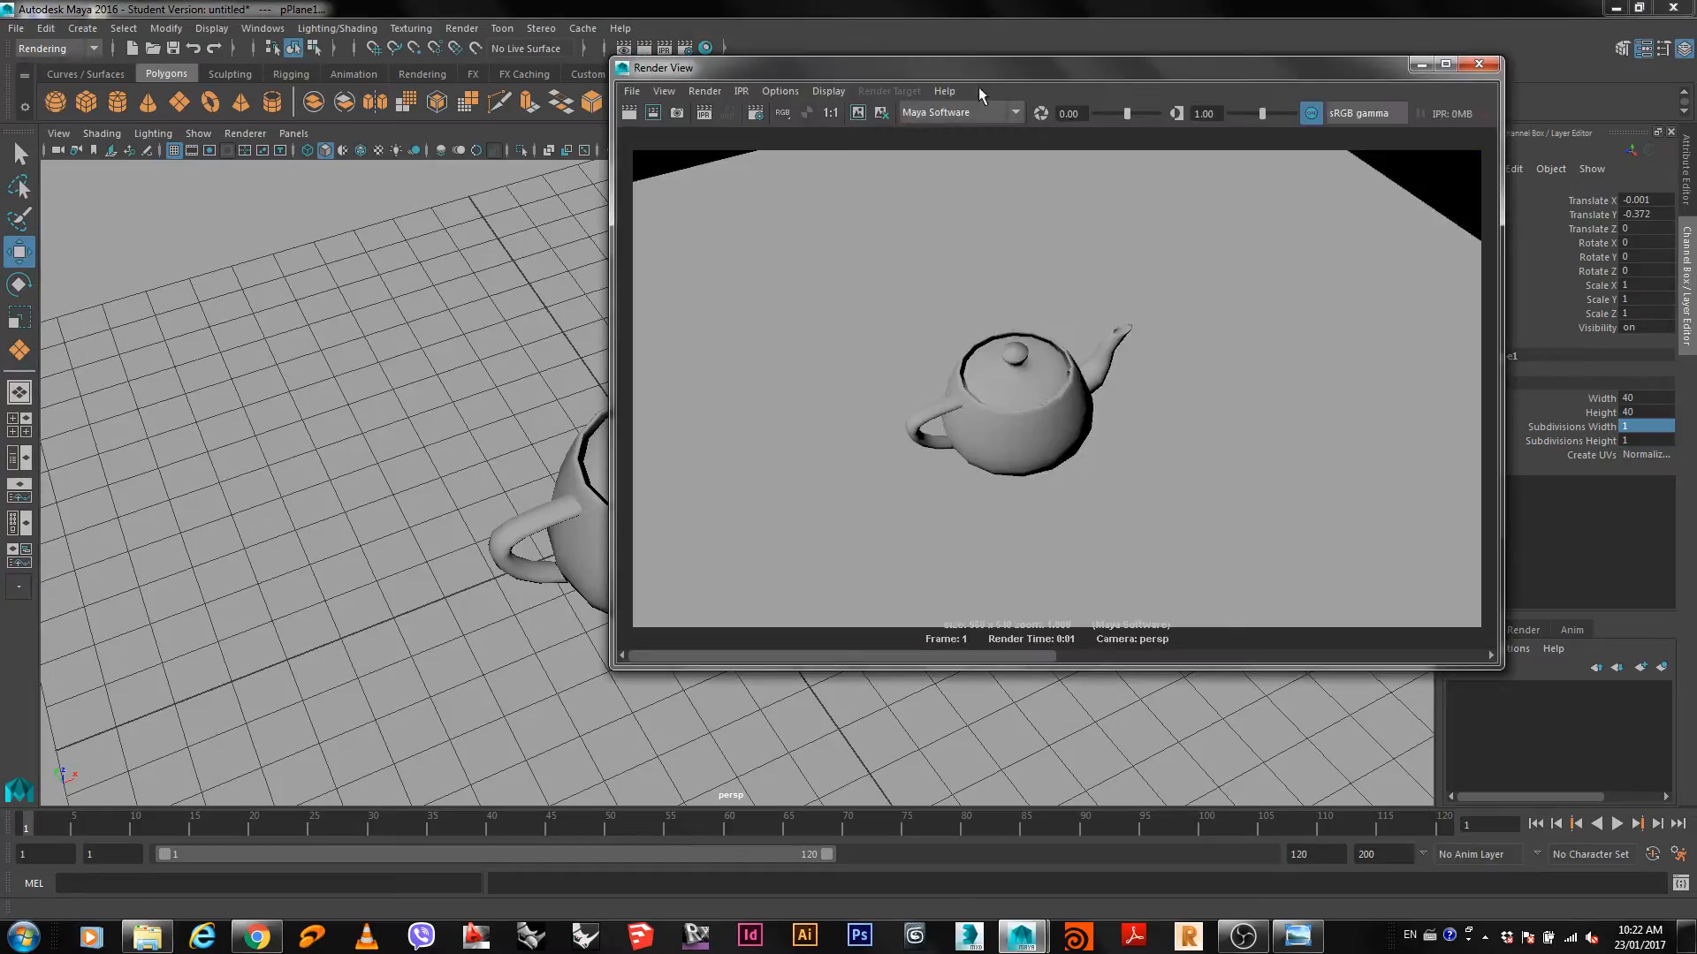
{"action": "left_click_drag", "start_coordinate": [1060, 66], "coordinate": [1649, 48]}
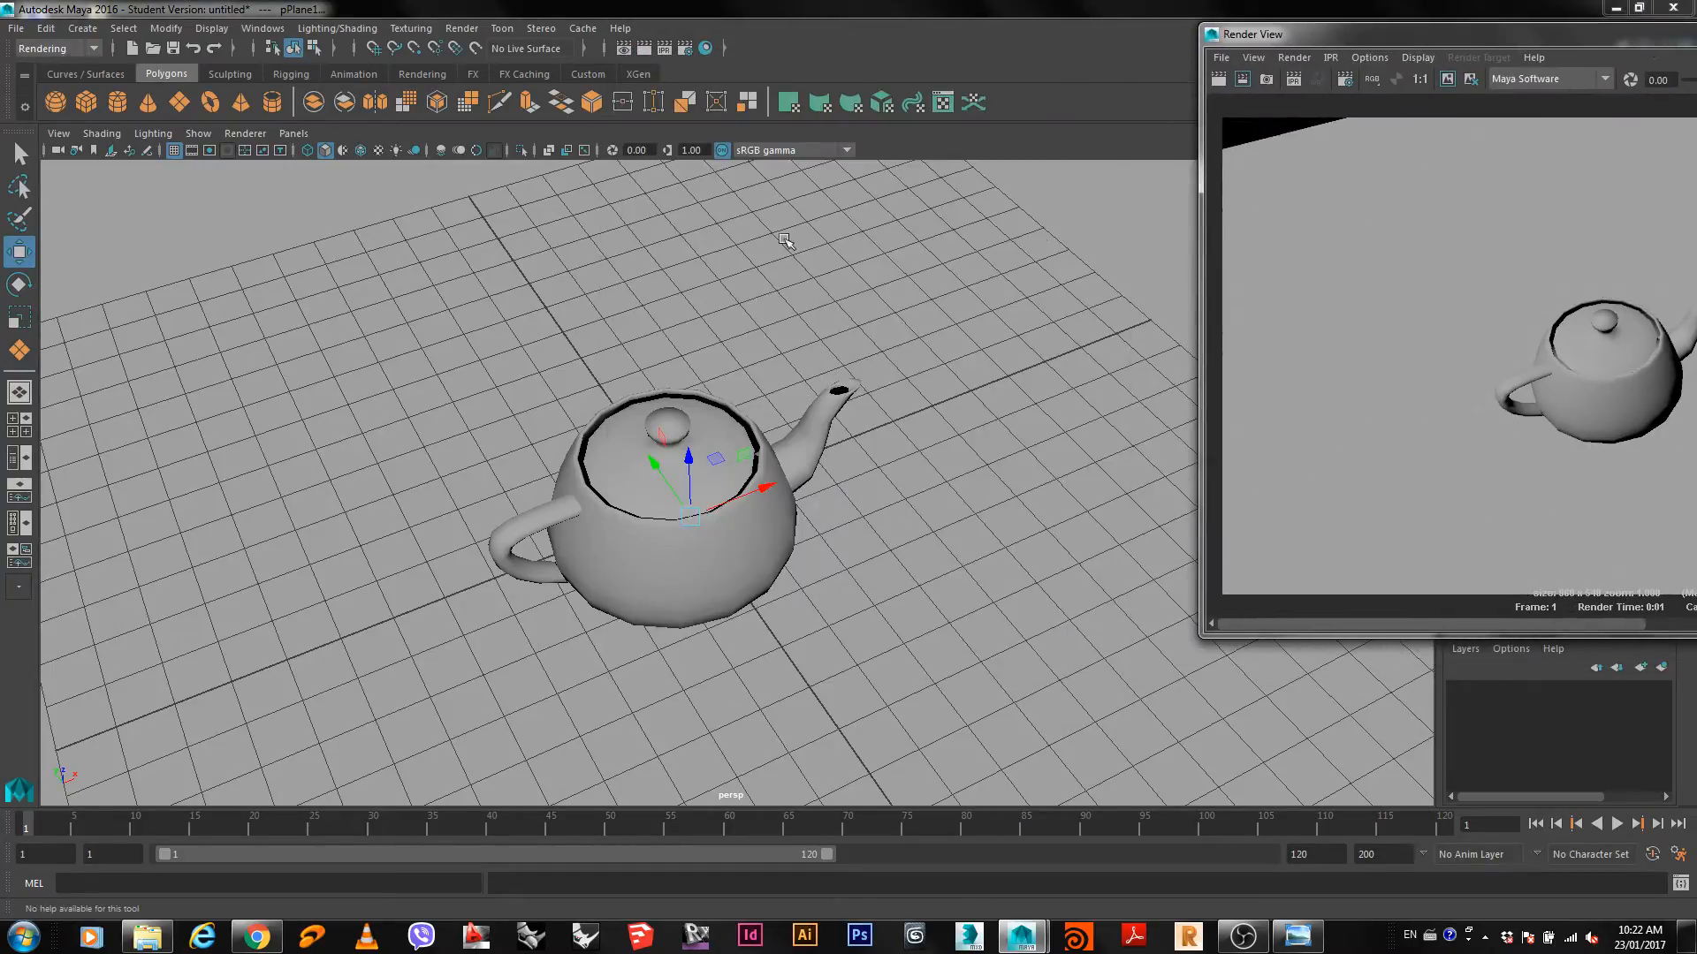
{"action": "left_click_drag", "start_coordinate": [1494, 39], "coordinate": [892, 85]}
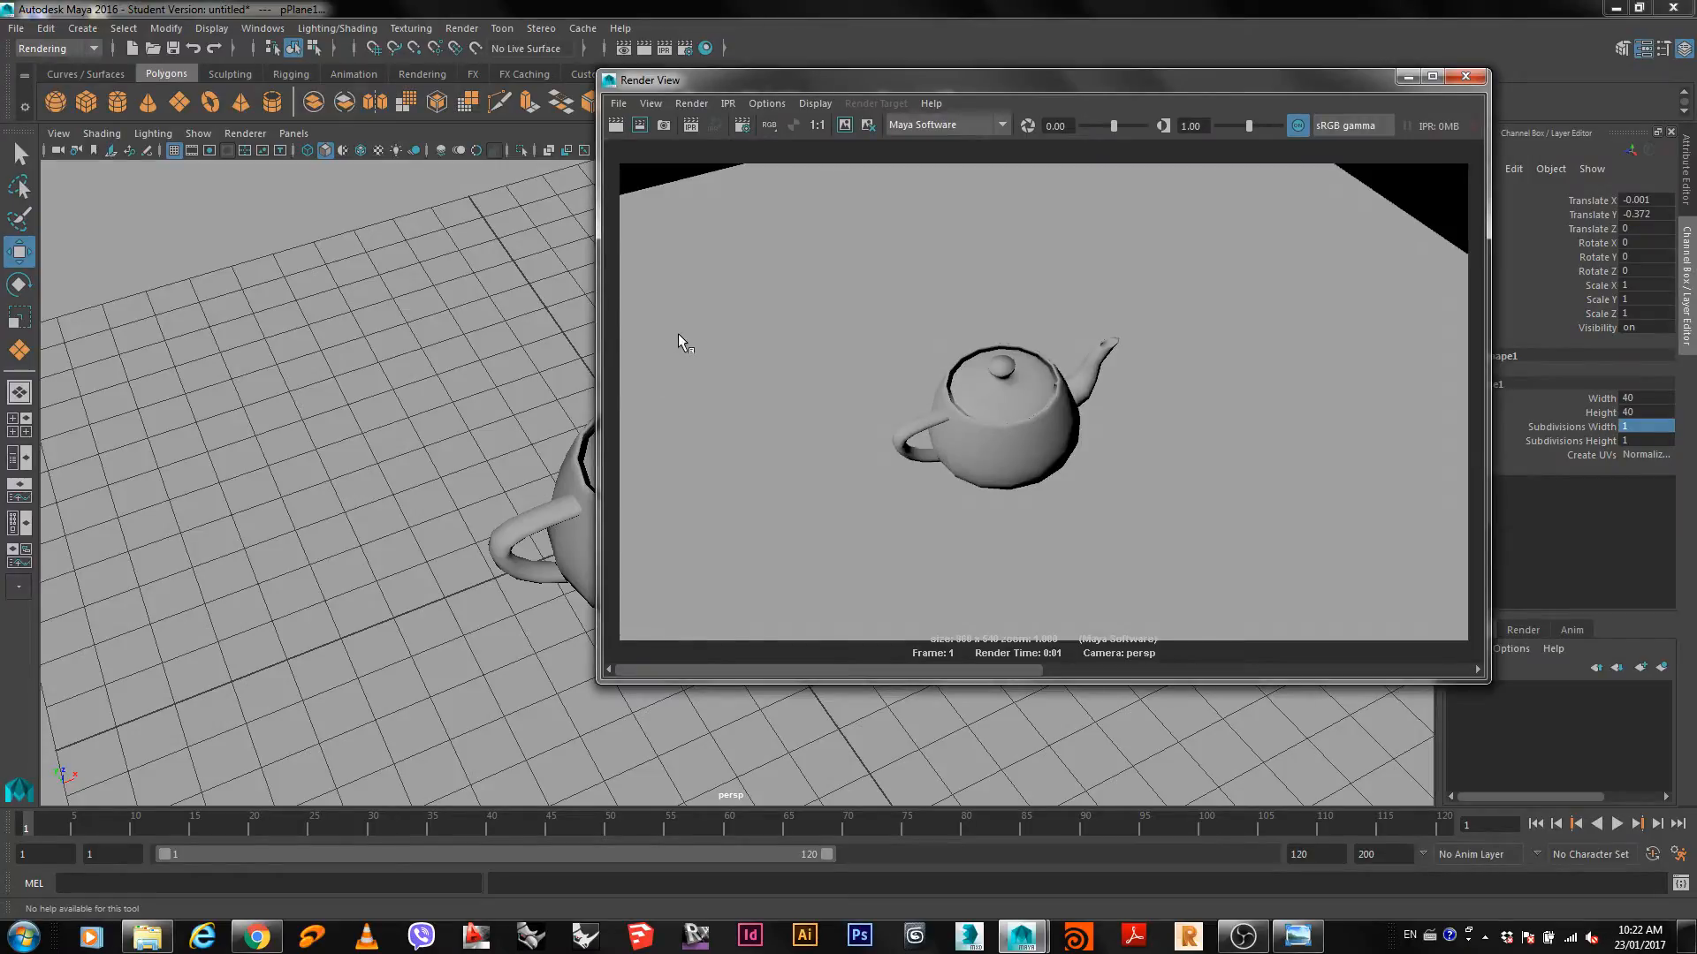
{"action": "left_click", "coordinate": [1464, 79]}
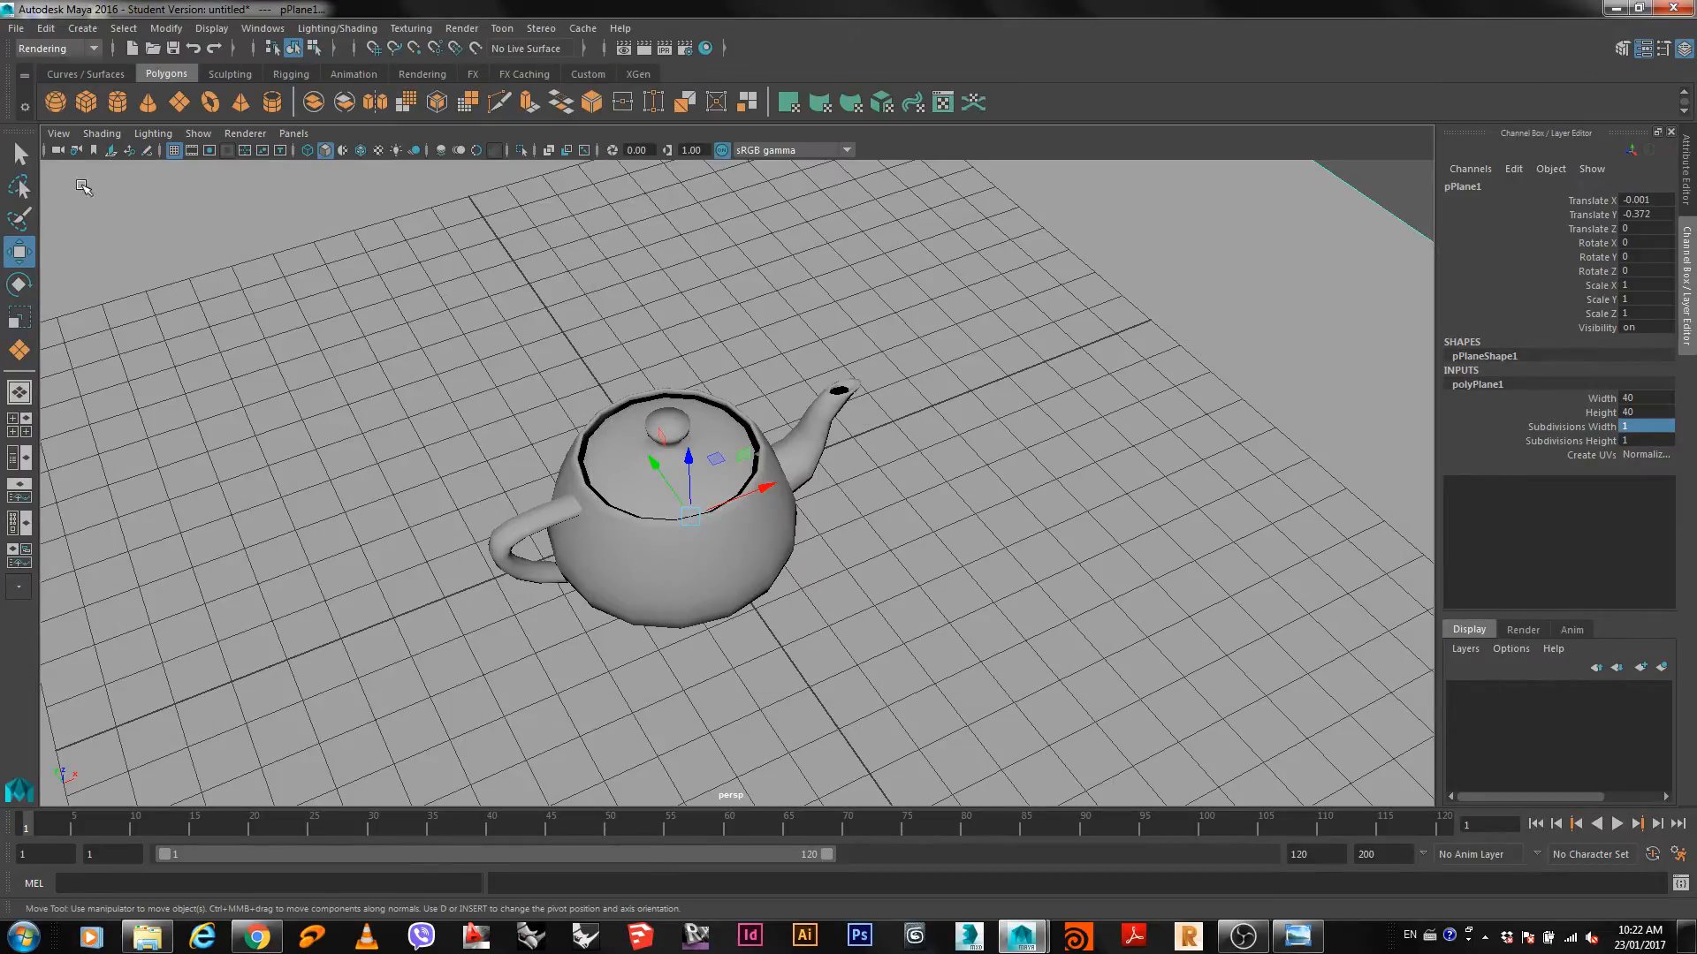
Turn on the Resolution Gate in the perspective view's camera settings.
{"action": "left_click", "coordinate": [60, 135]}
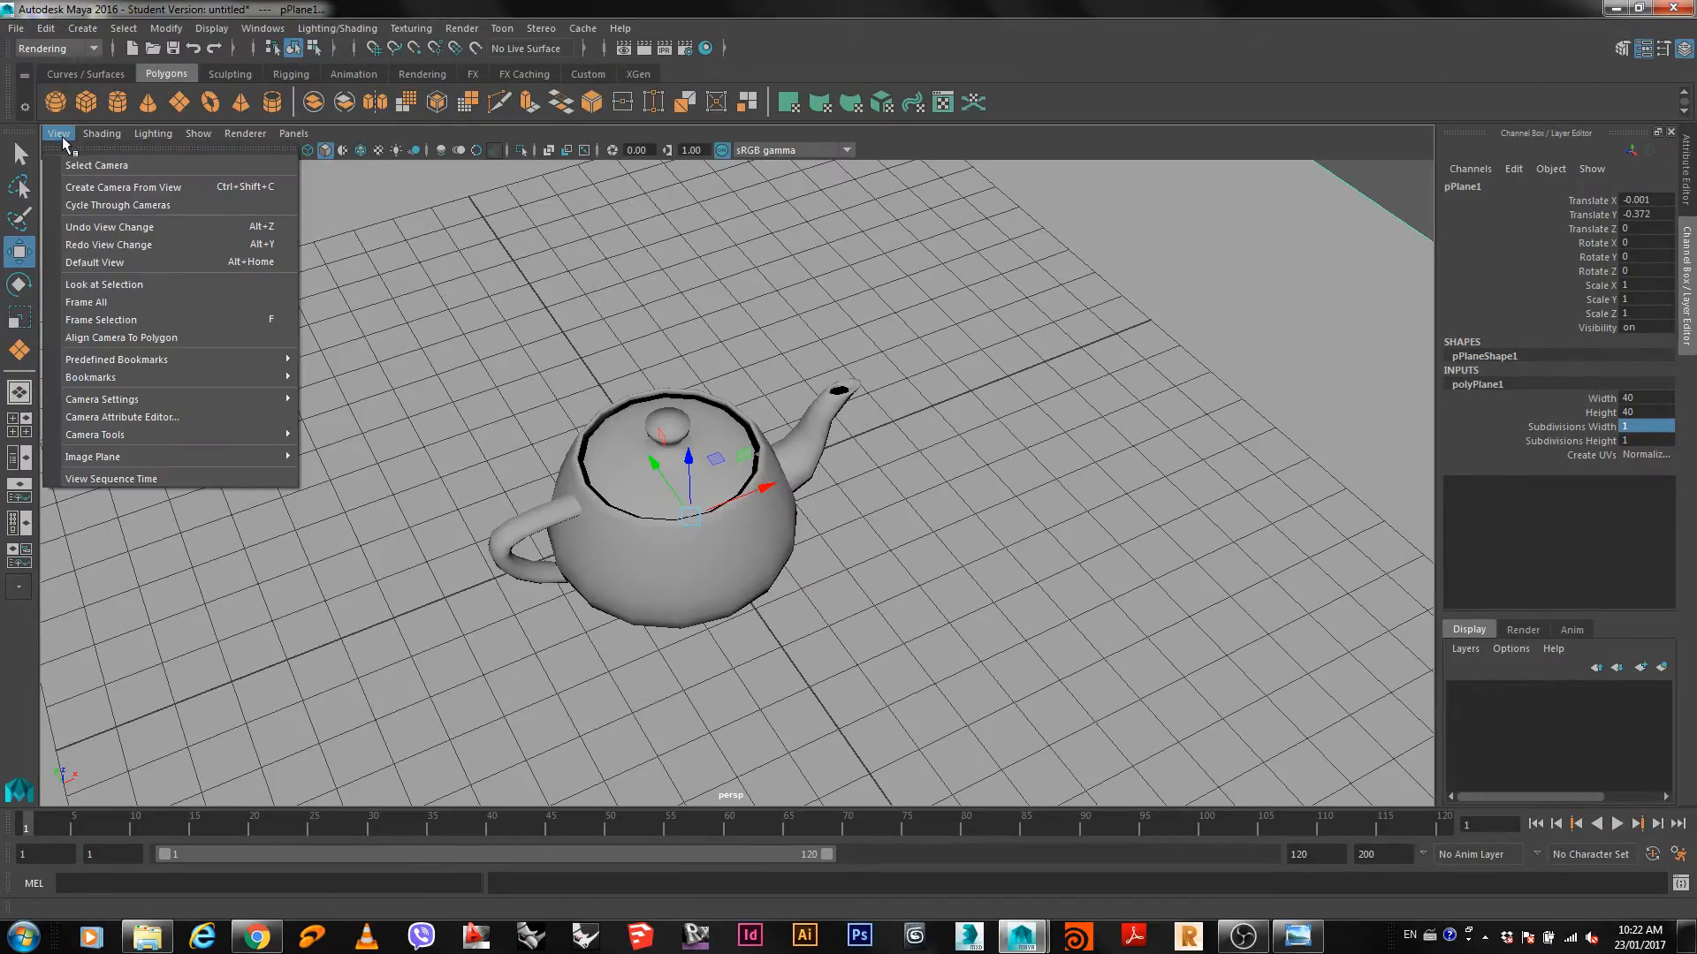
{"action": "mouse_move", "coordinate": [156, 136]}
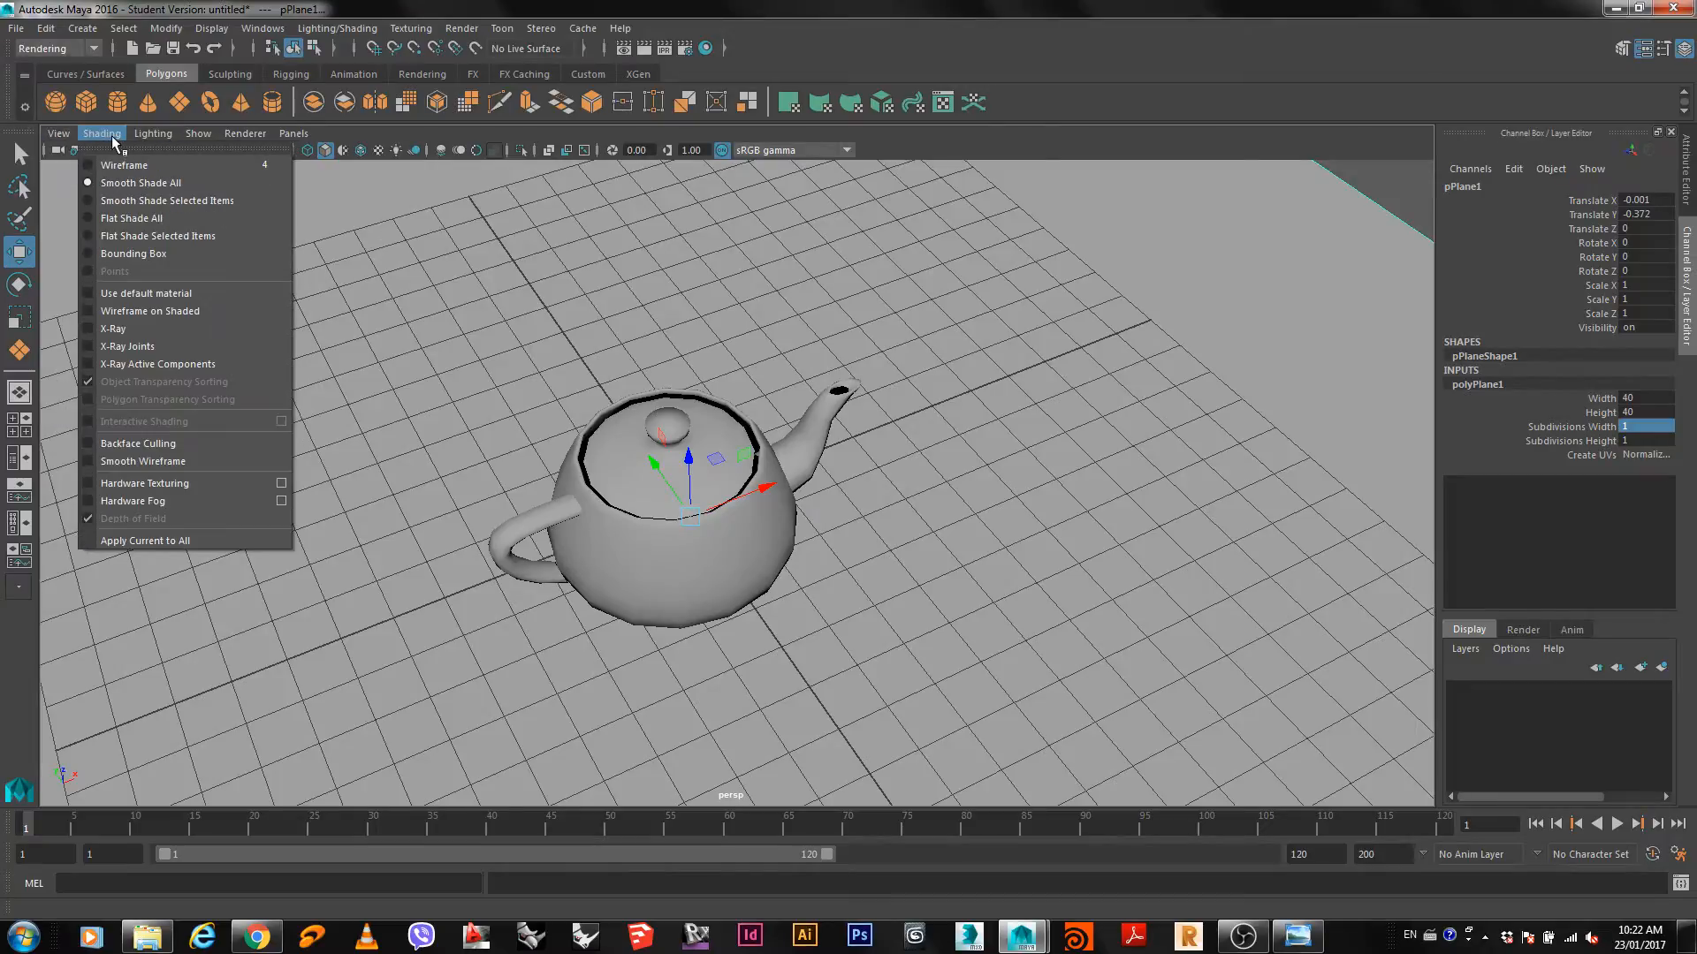
{"action": "mouse_move", "coordinate": [209, 137]}
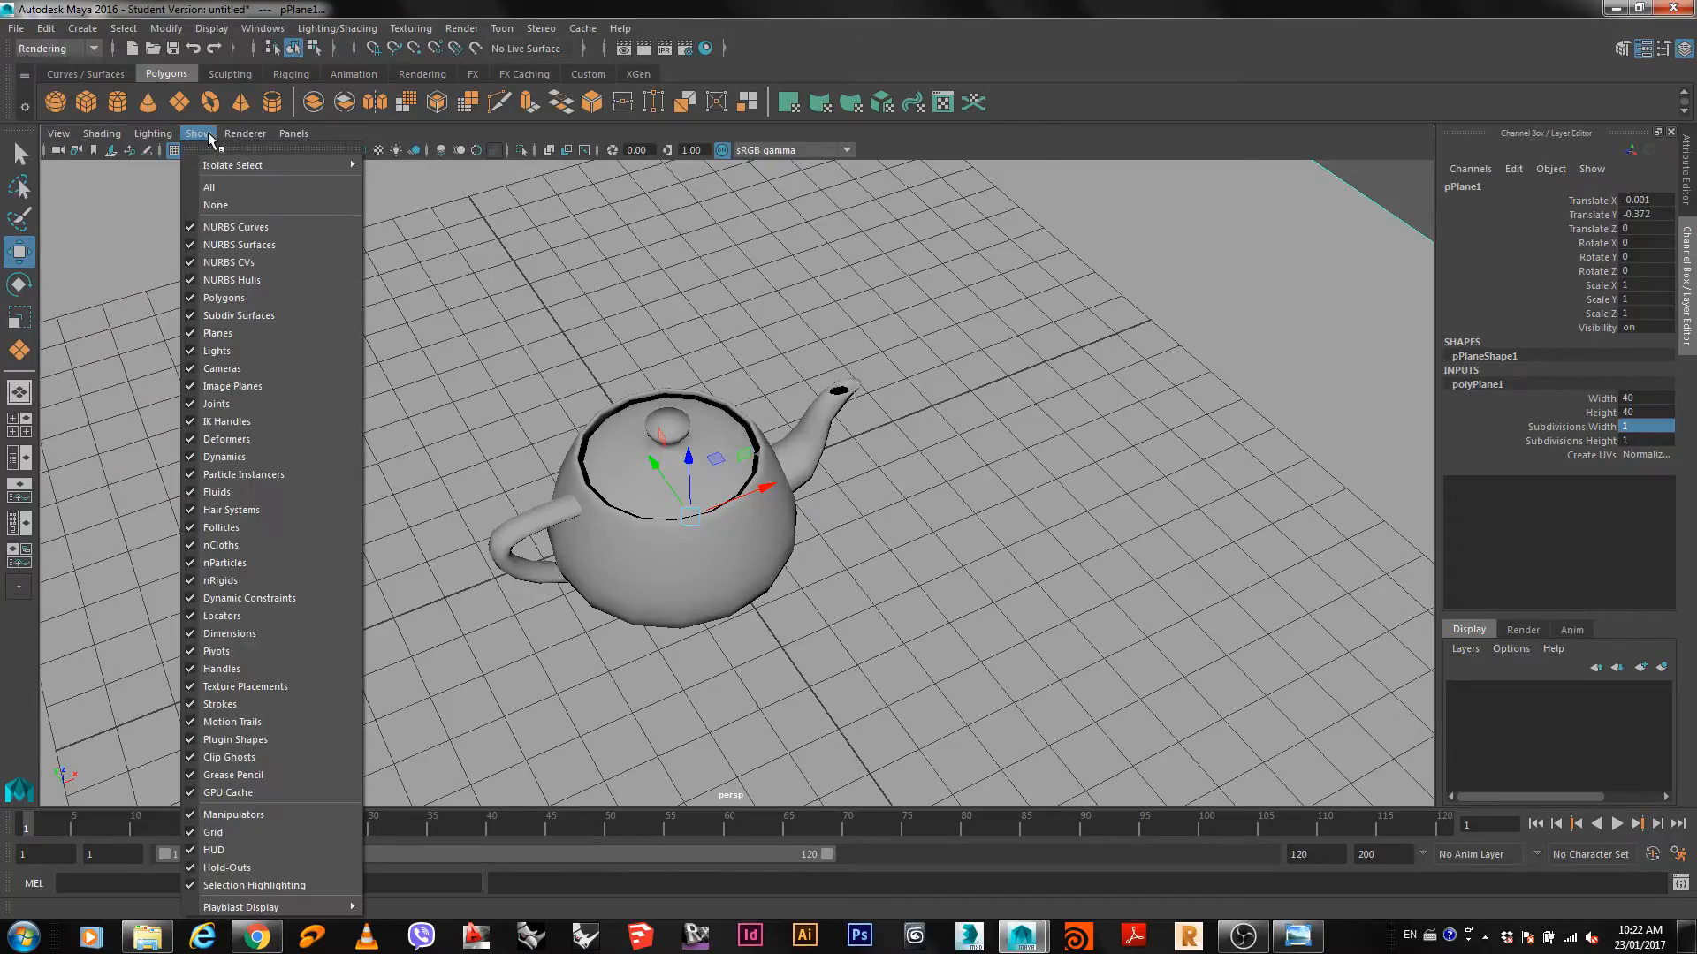
{"action": "mouse_move", "coordinate": [55, 130]}
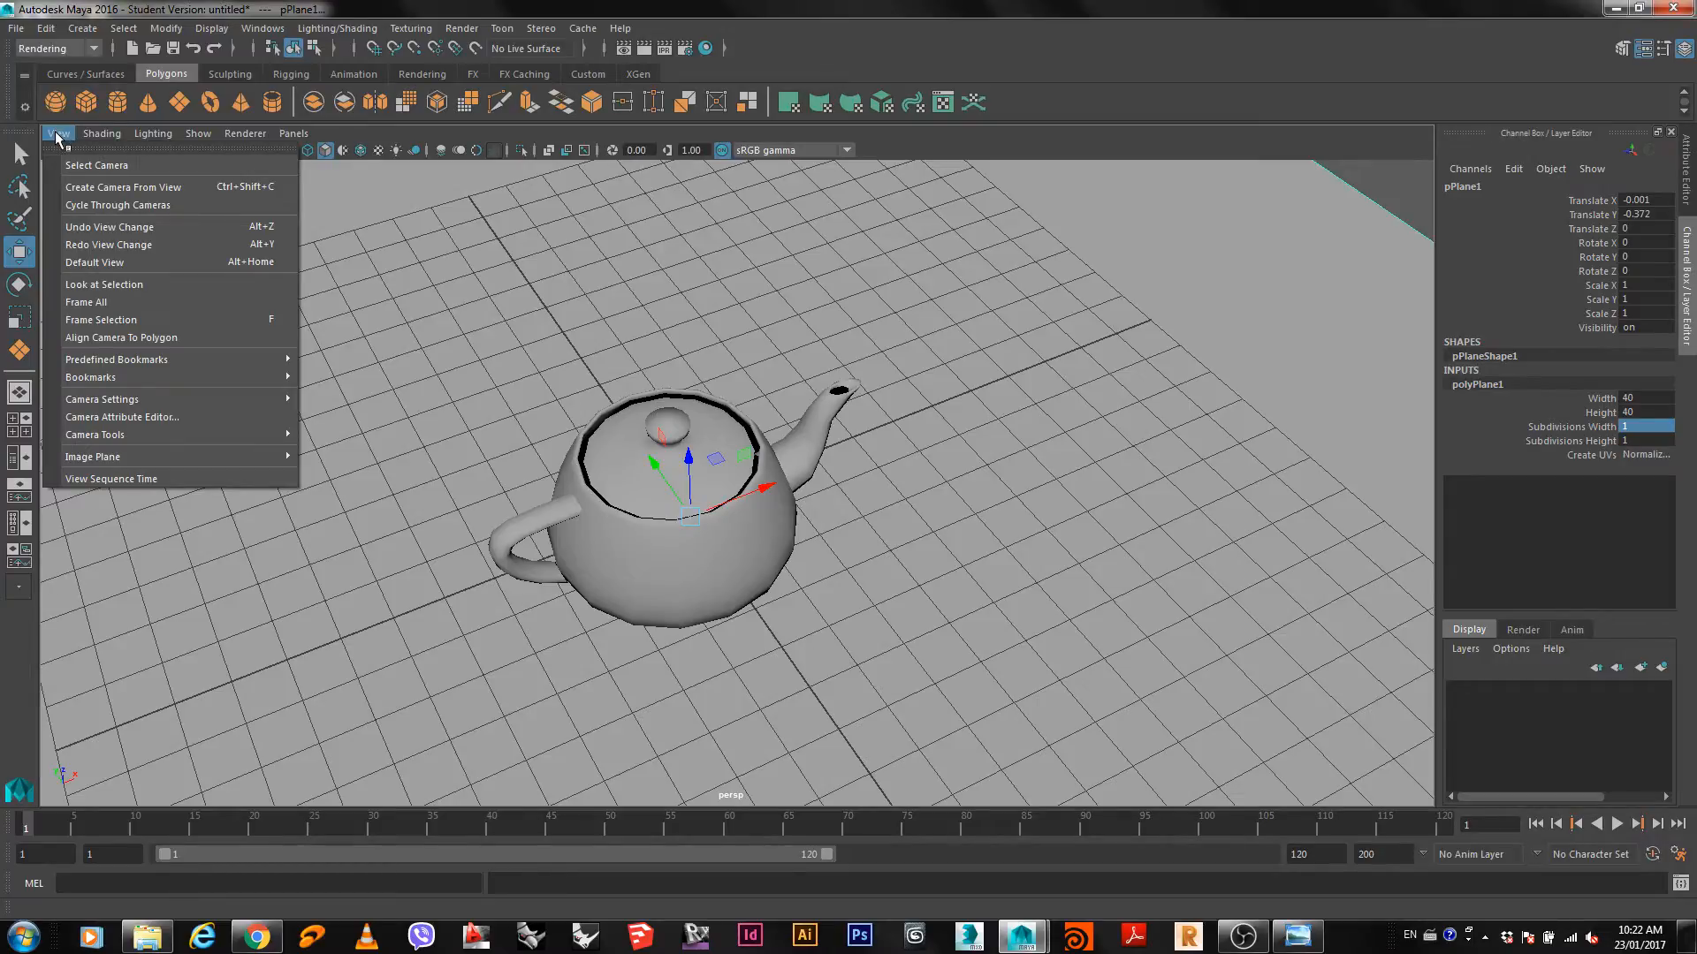
{"action": "mouse_move", "coordinate": [242, 399]}
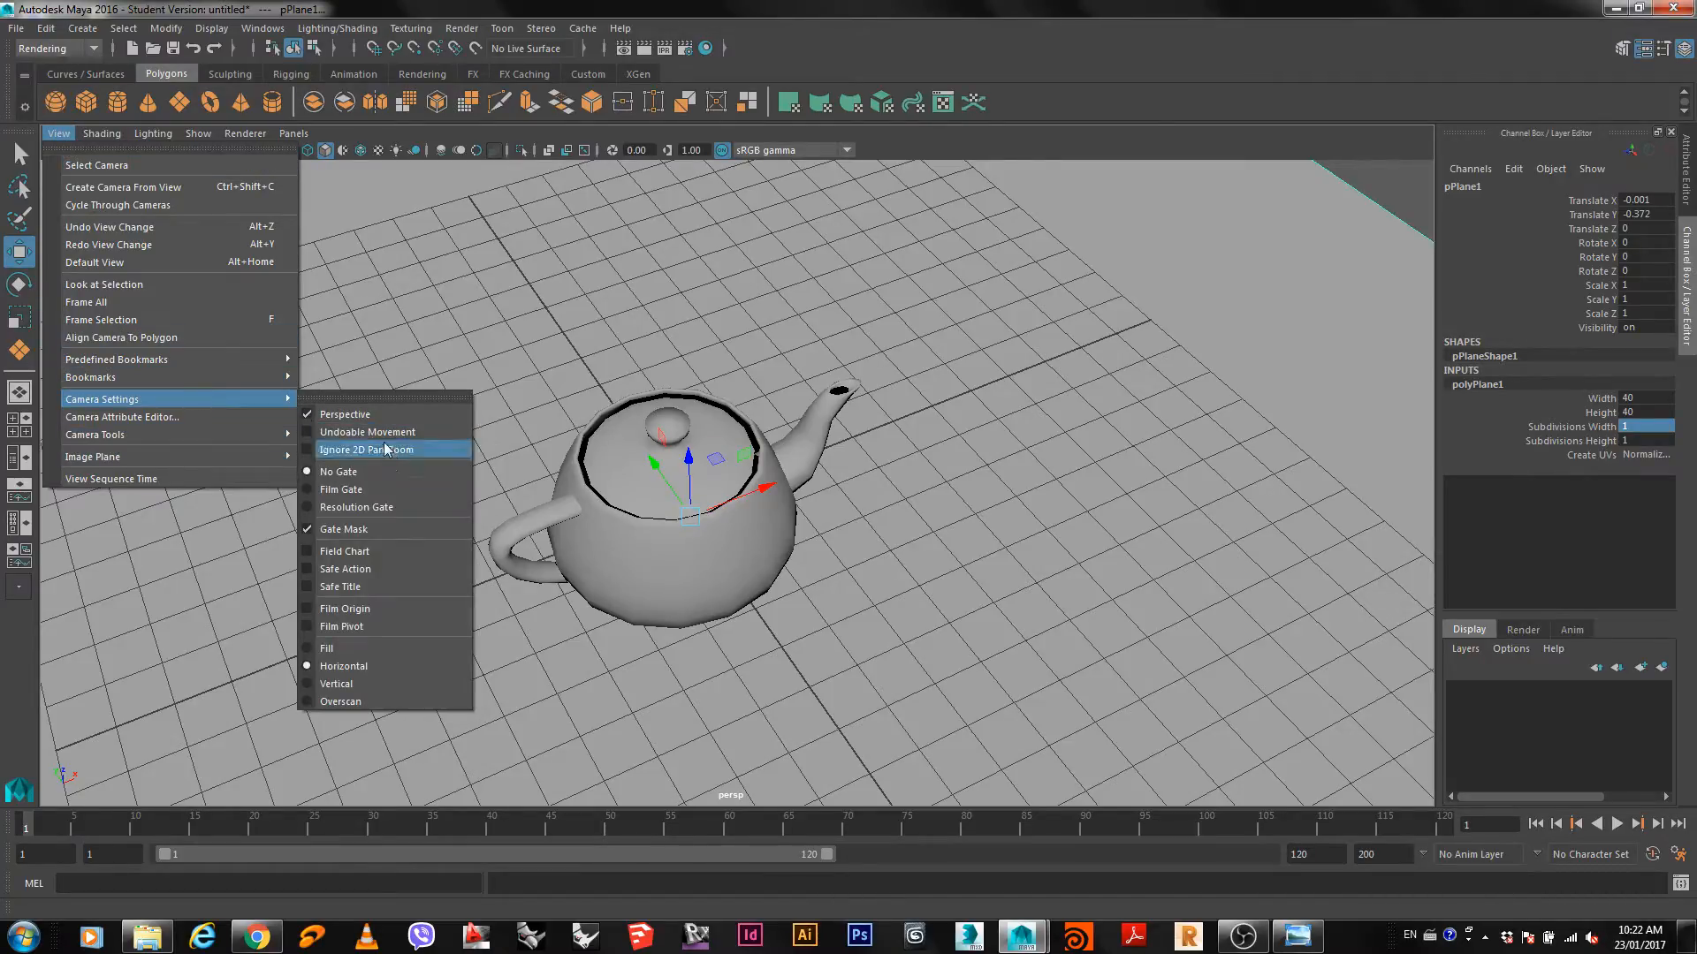
{"action": "left_click", "coordinate": [351, 511]}
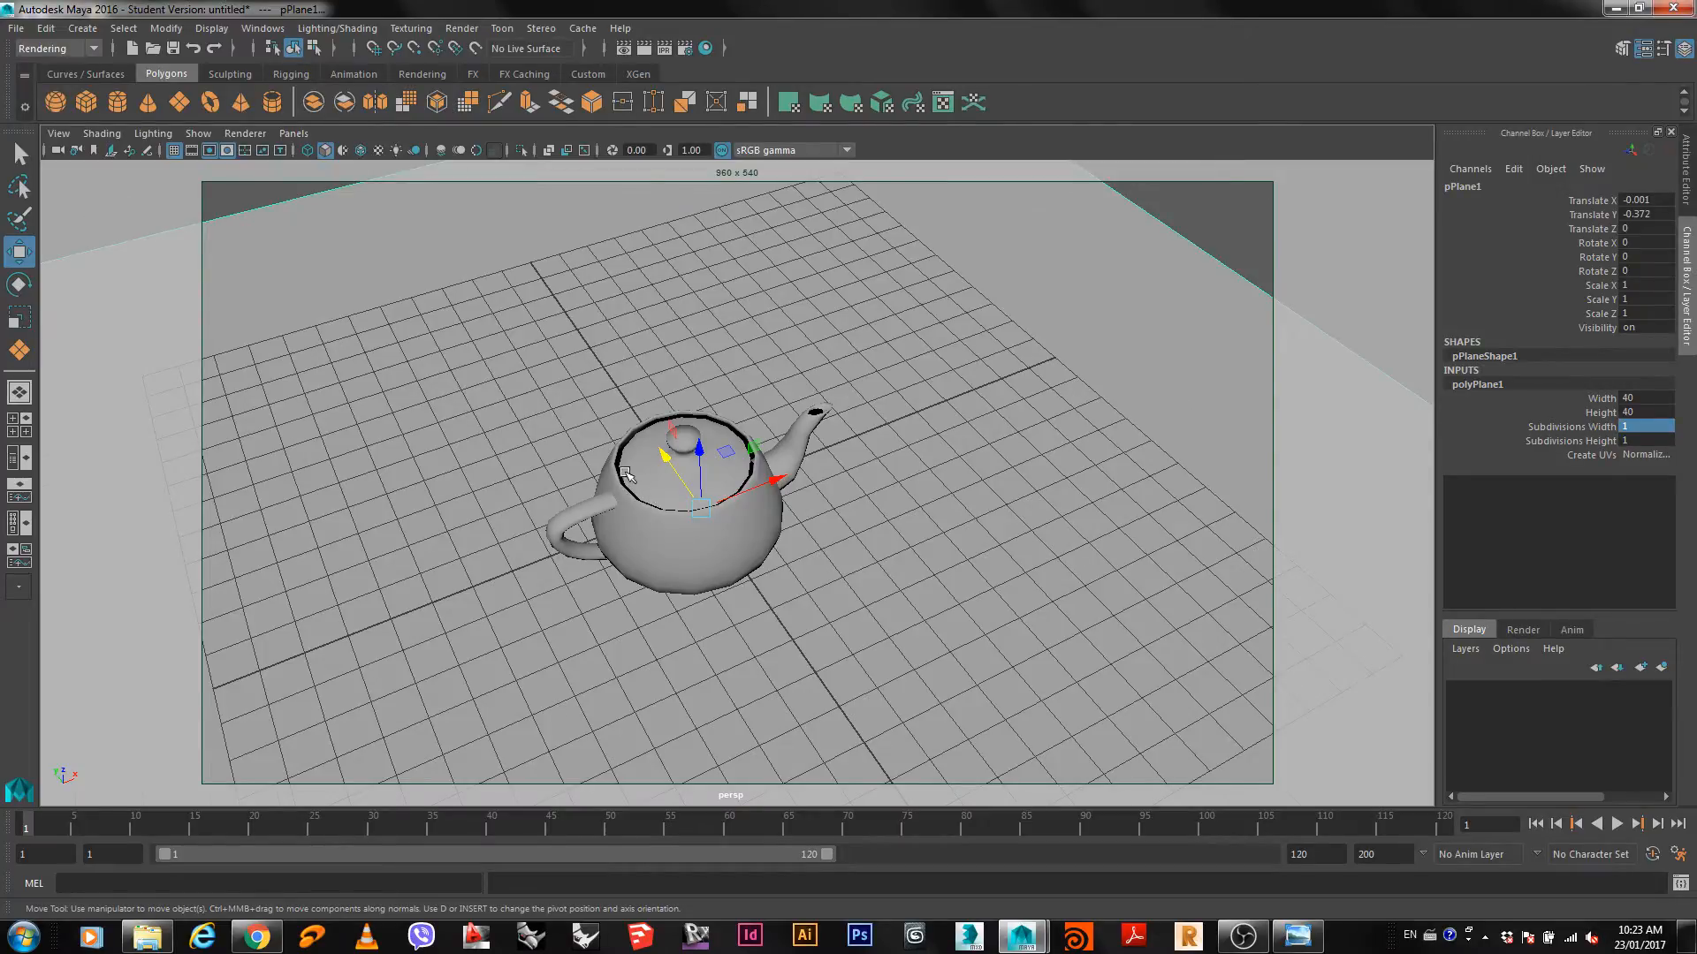
Frame the teapot larger and centred within the resolution gate, render the view to check the framing, and close the render.
{"action": "scroll", "coordinate": [637, 477], "scroll_direction": "up", "scroll_amount": 2}
{"action": "scroll", "coordinate": [536, 511], "scroll_direction": "up", "scroll_amount": 2}
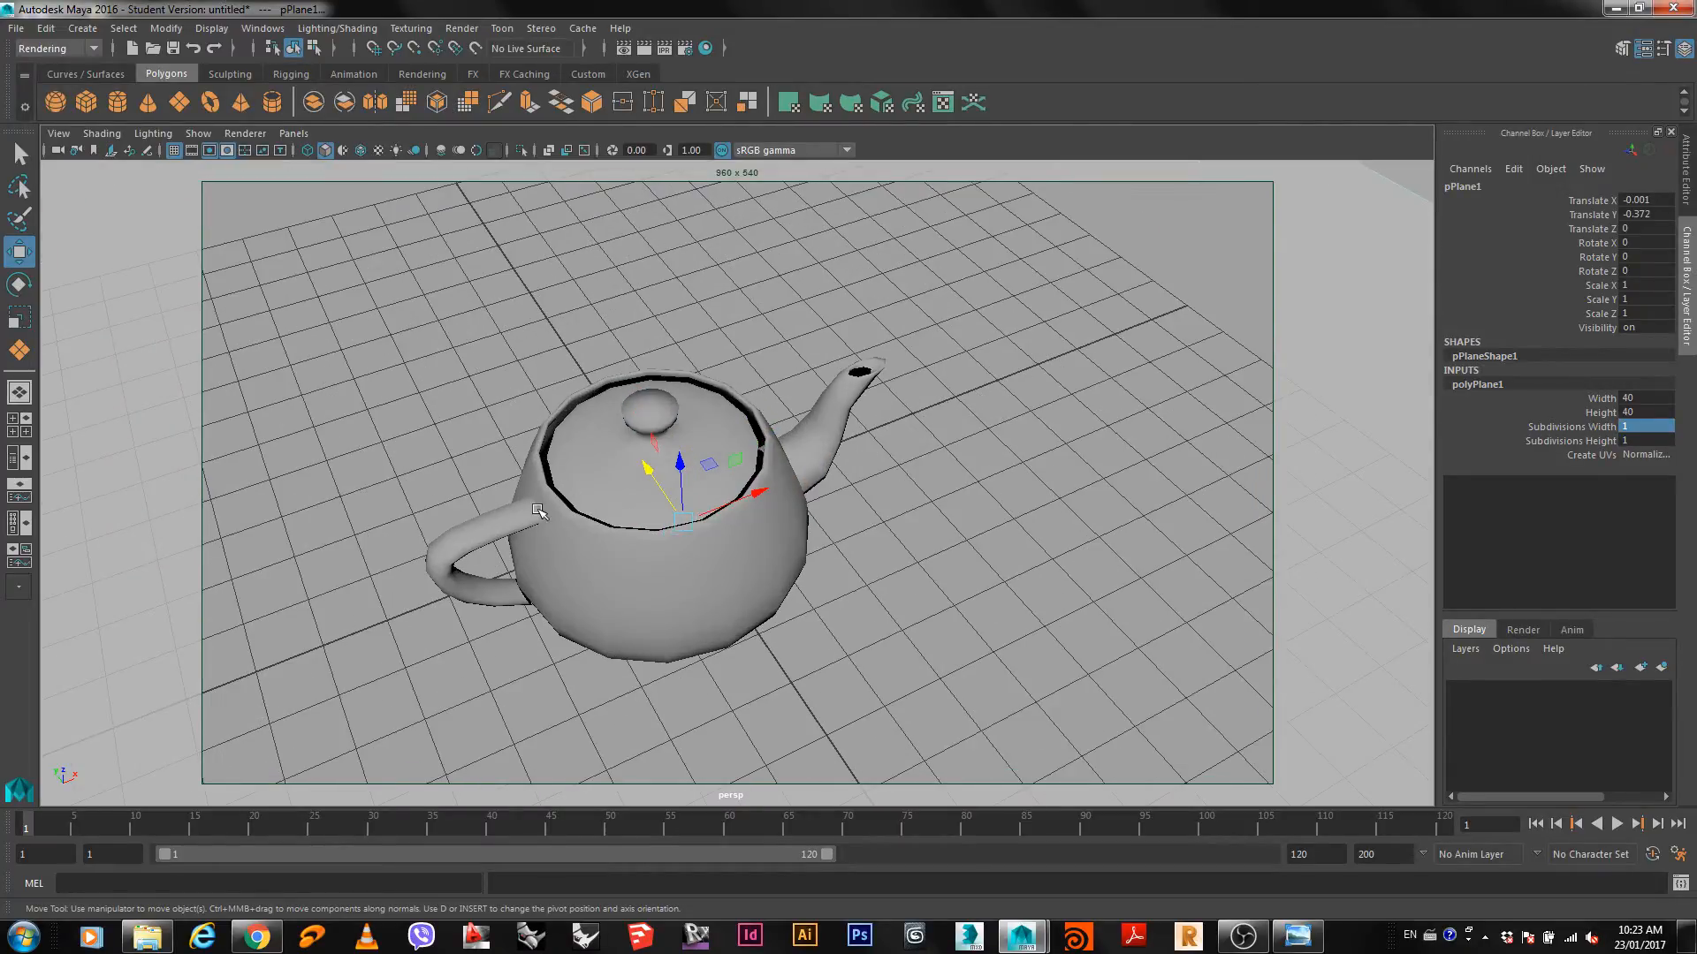
{"action": "middle_click_drag", "start_coordinate": [525, 520], "coordinate": [569, 445], "text": "alt"}
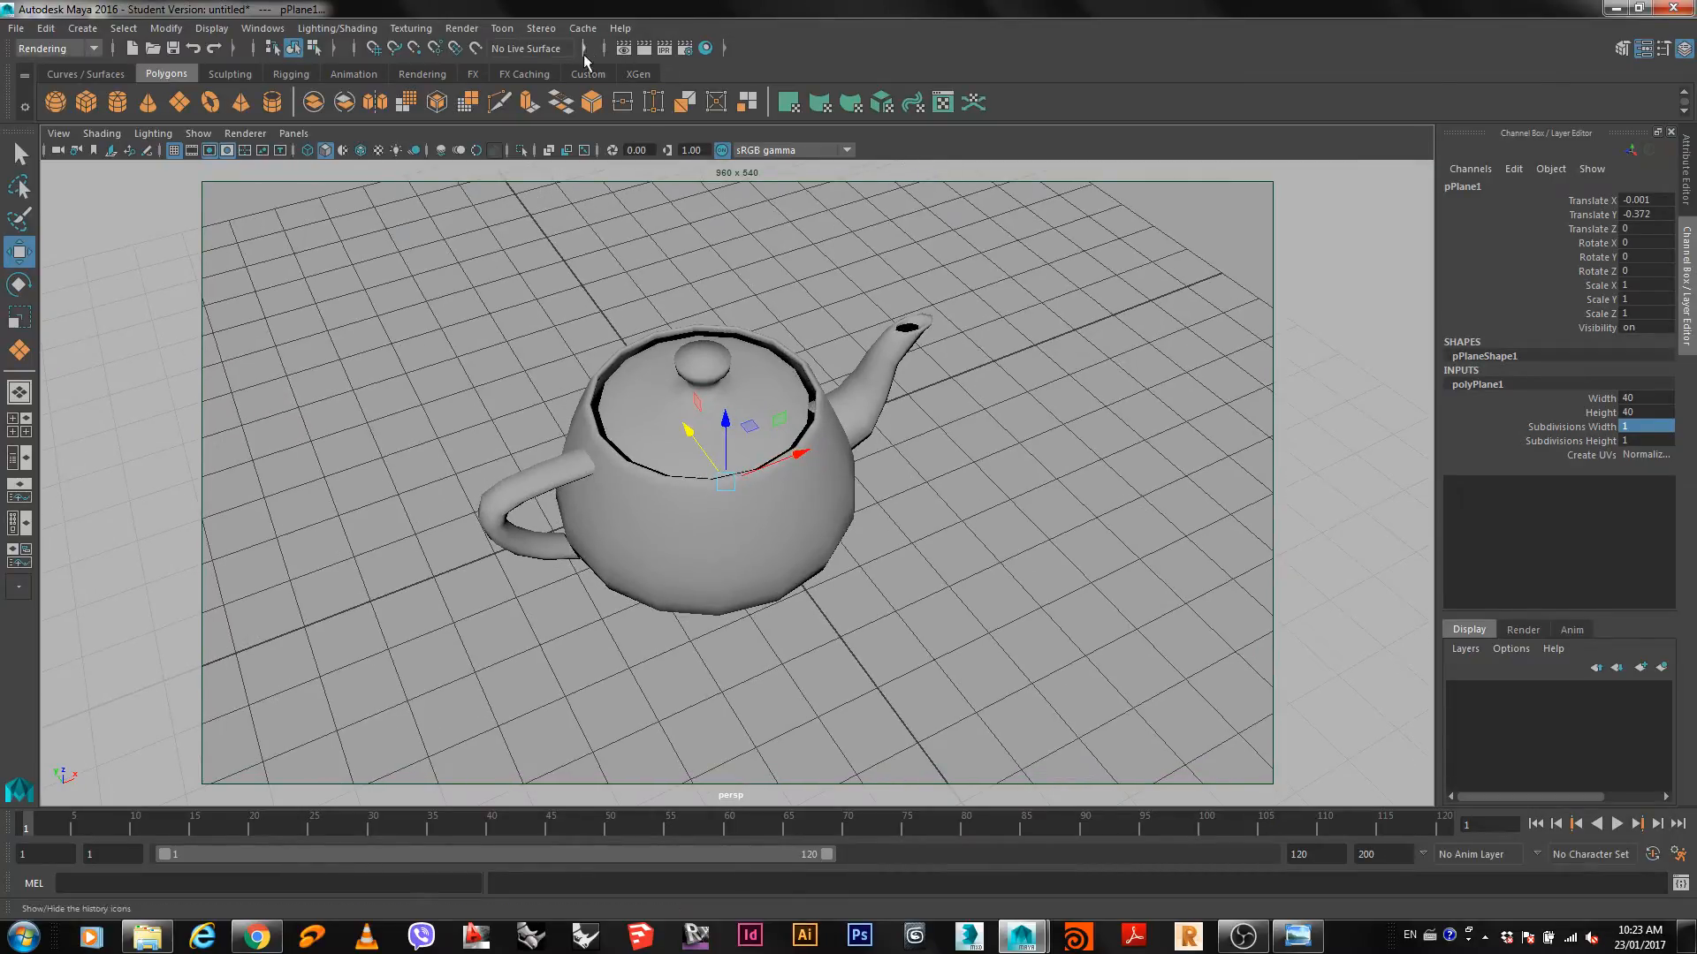
{"action": "left_click", "coordinate": [646, 51]}
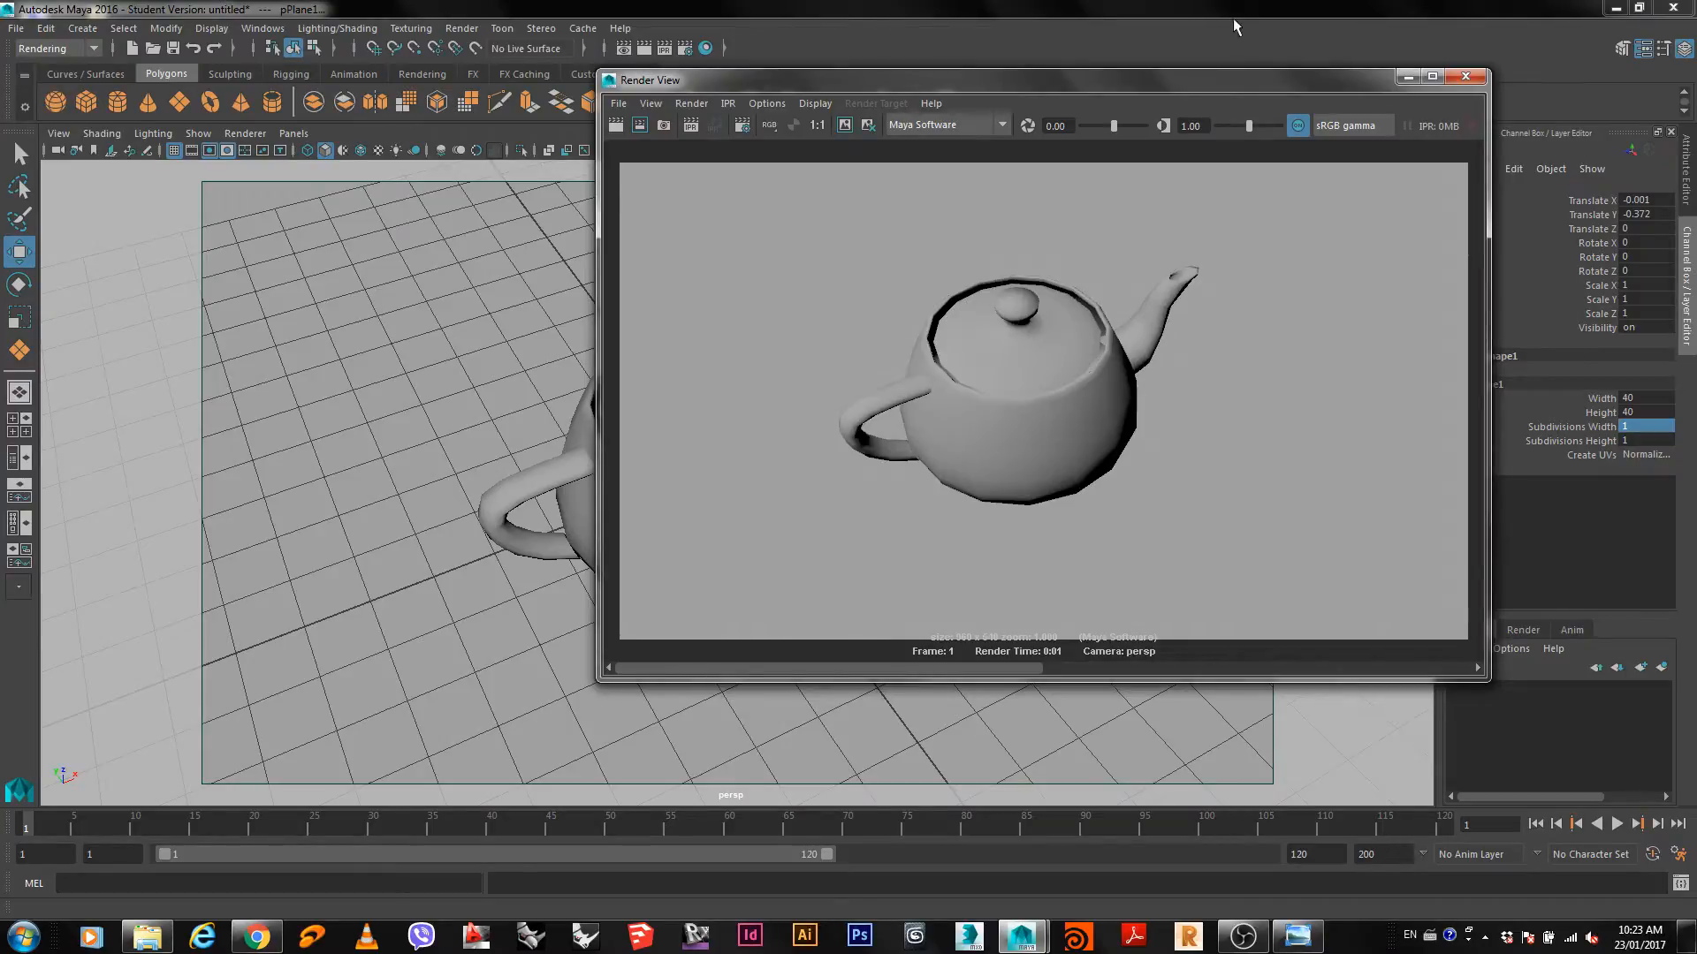
{"action": "left_click", "coordinate": [1465, 76]}
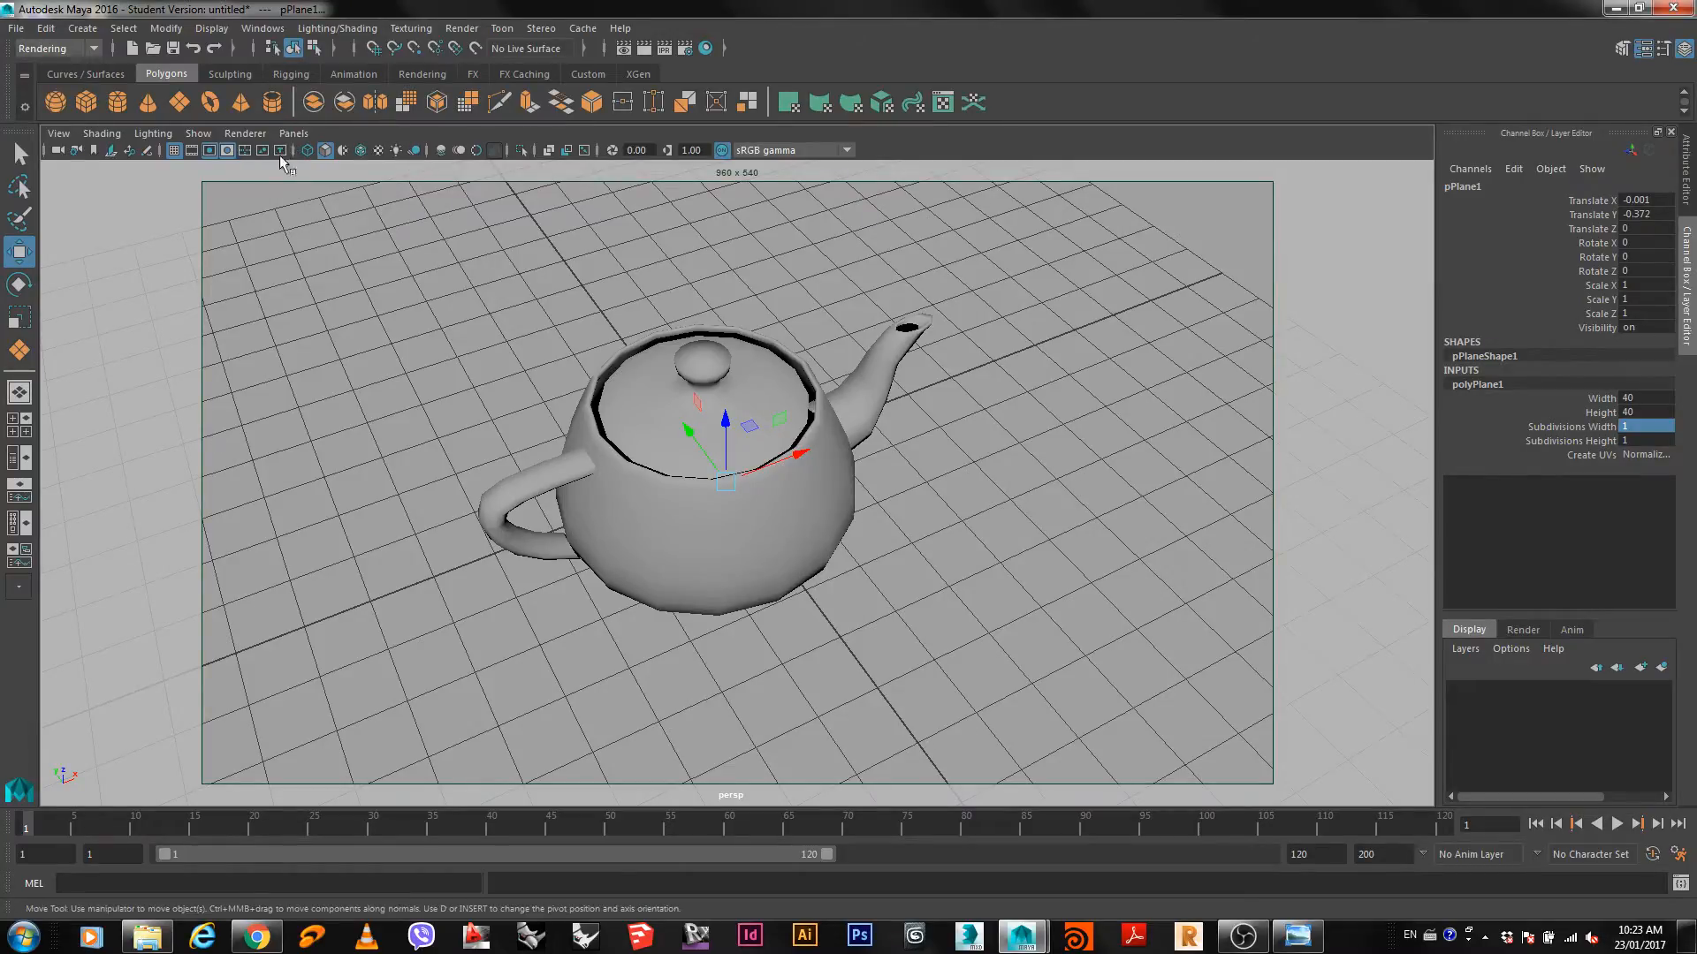
Create a standard camera, try moving it along X to either side of the teapot, and delete it.
{"action": "left_click", "coordinate": [82, 28]}
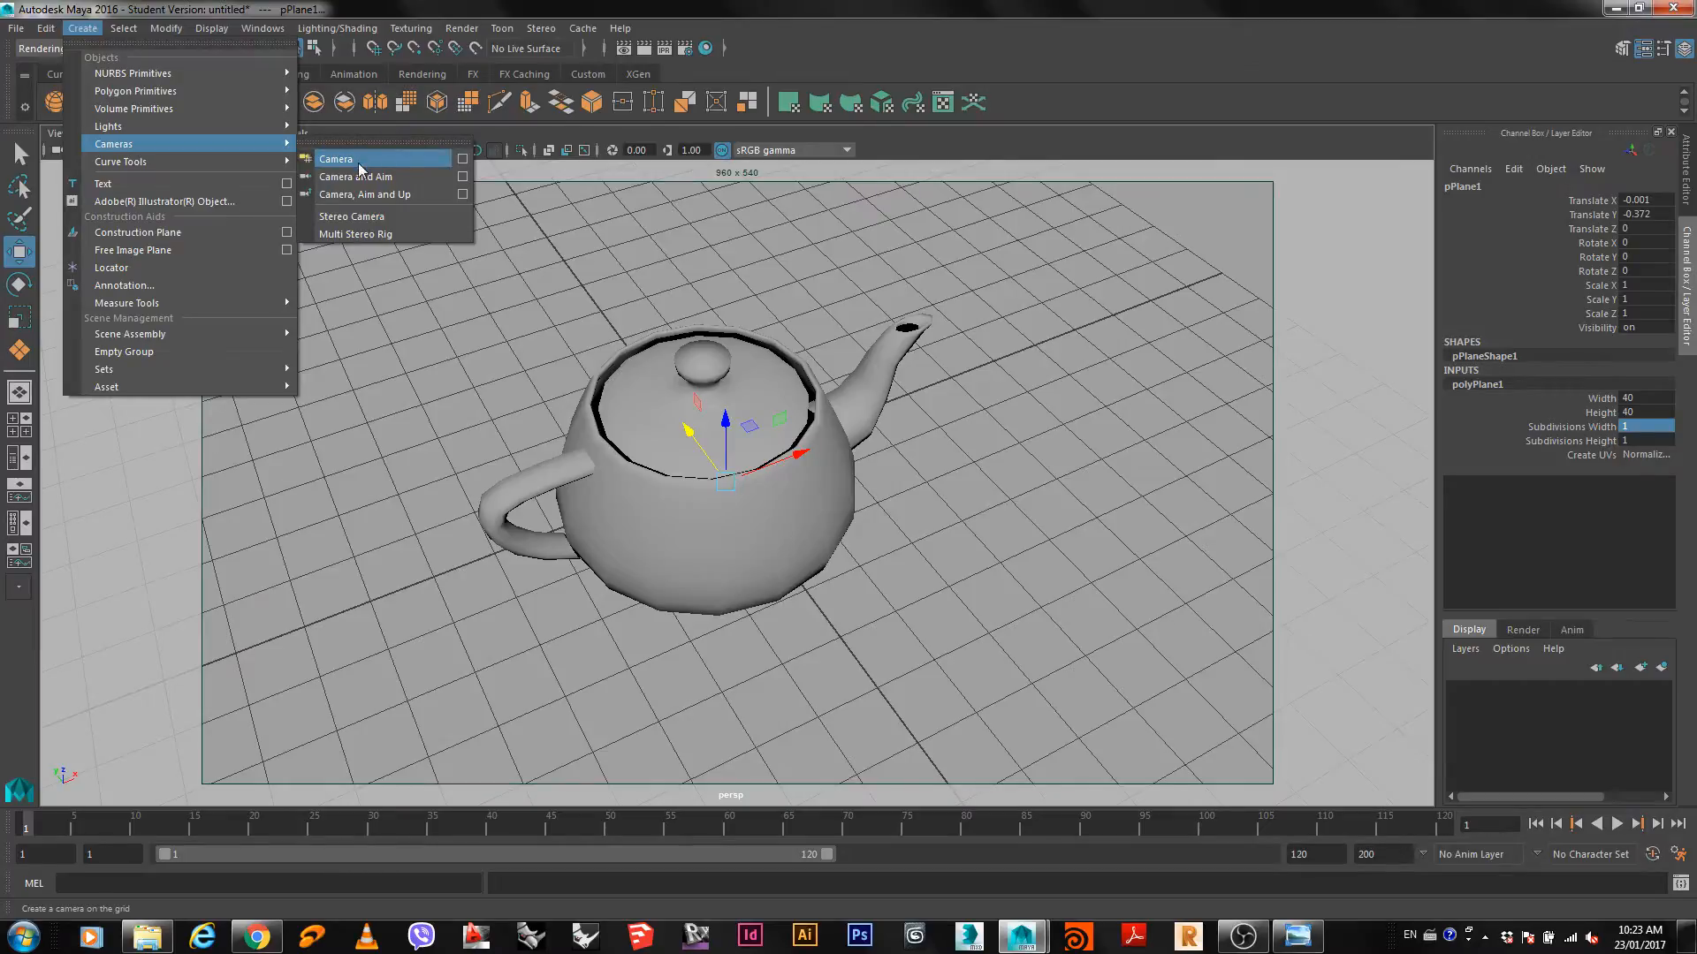
{"action": "left_click", "coordinate": [359, 168]}
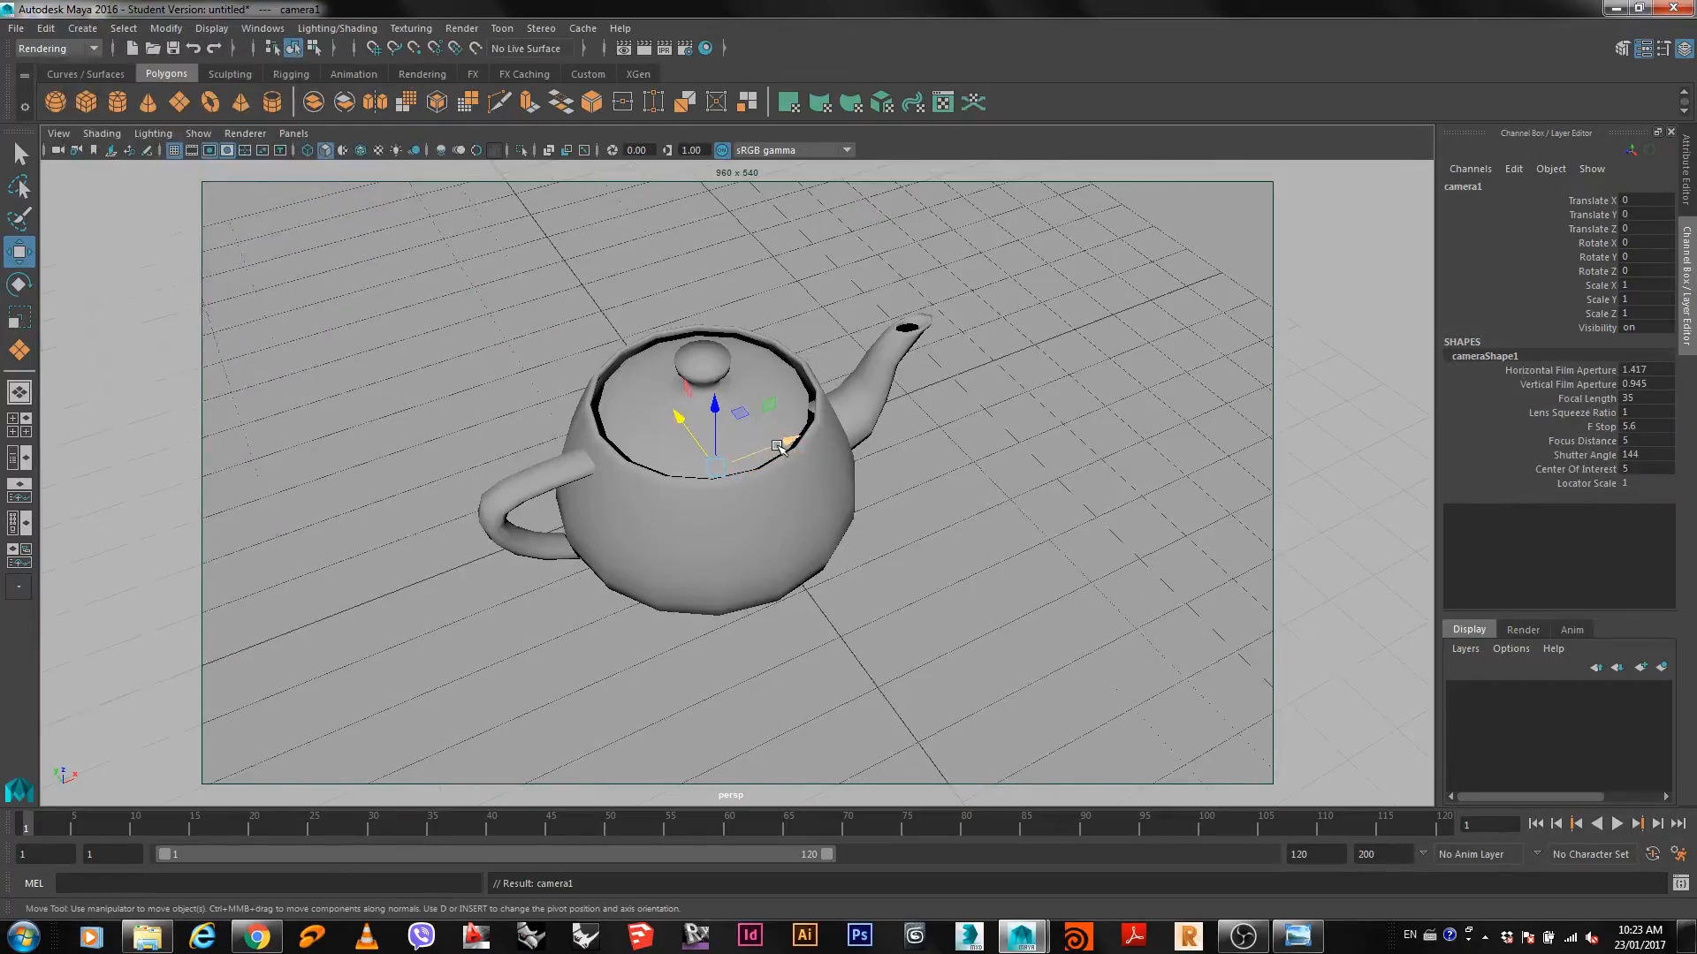
{"action": "left_click_drag", "start_coordinate": [782, 458], "coordinate": [378, 500]}
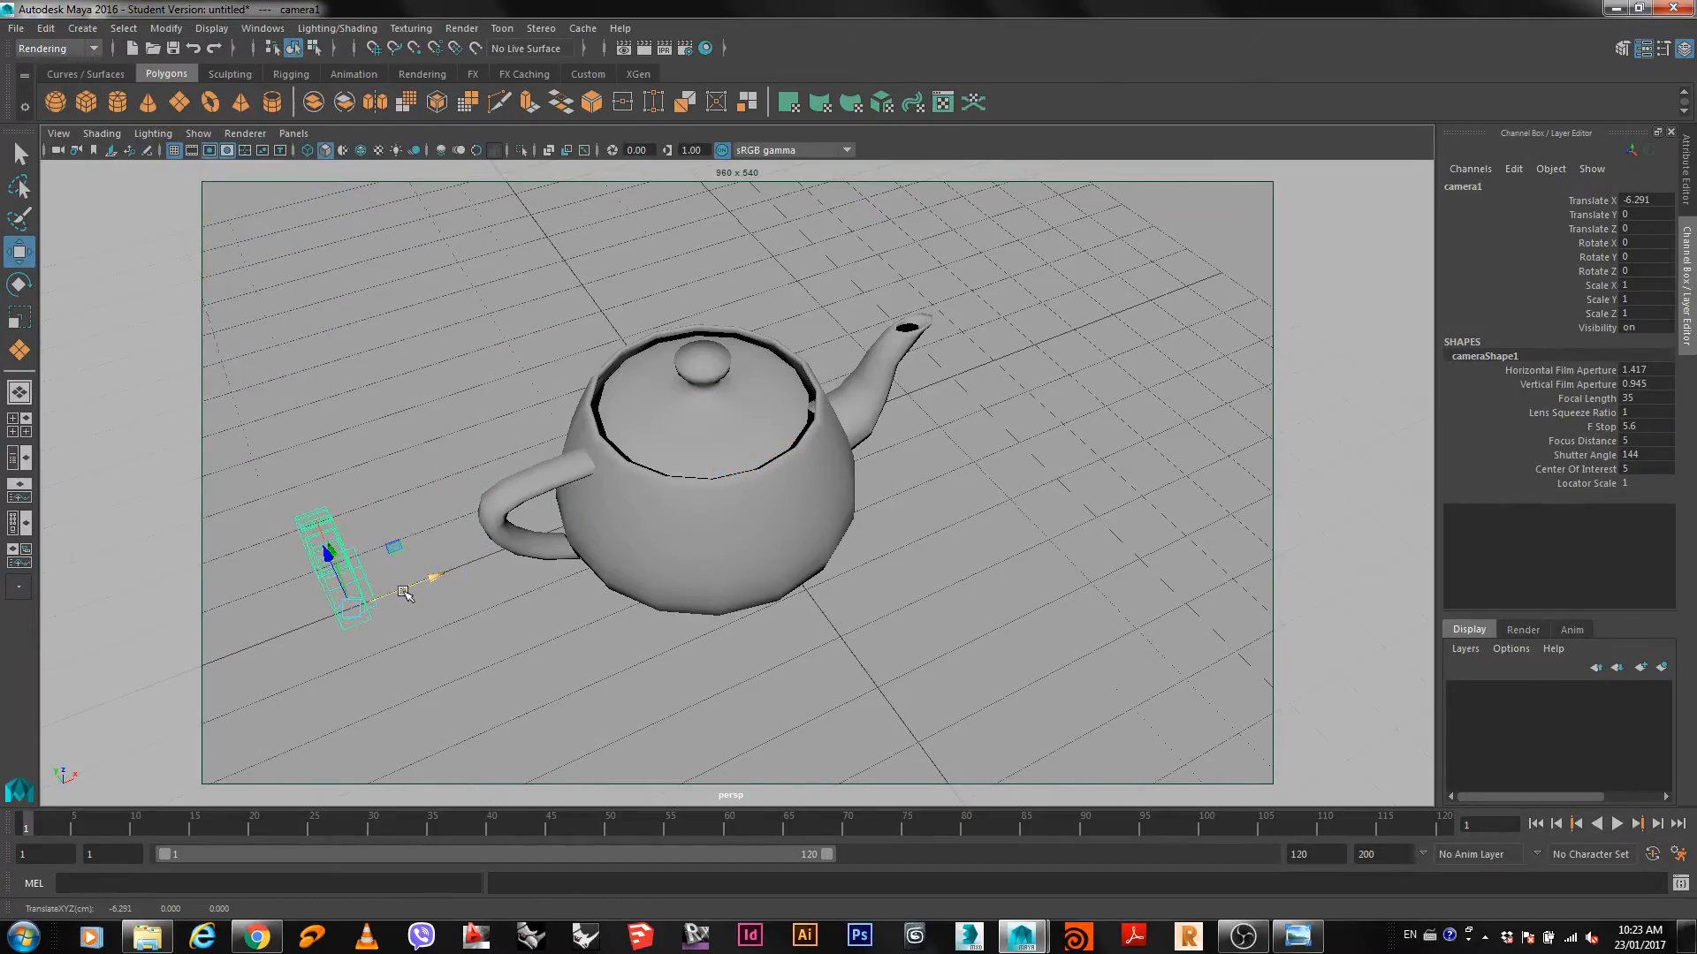
{"action": "left_click_drag", "start_coordinate": [404, 590], "coordinate": [1179, 421]}
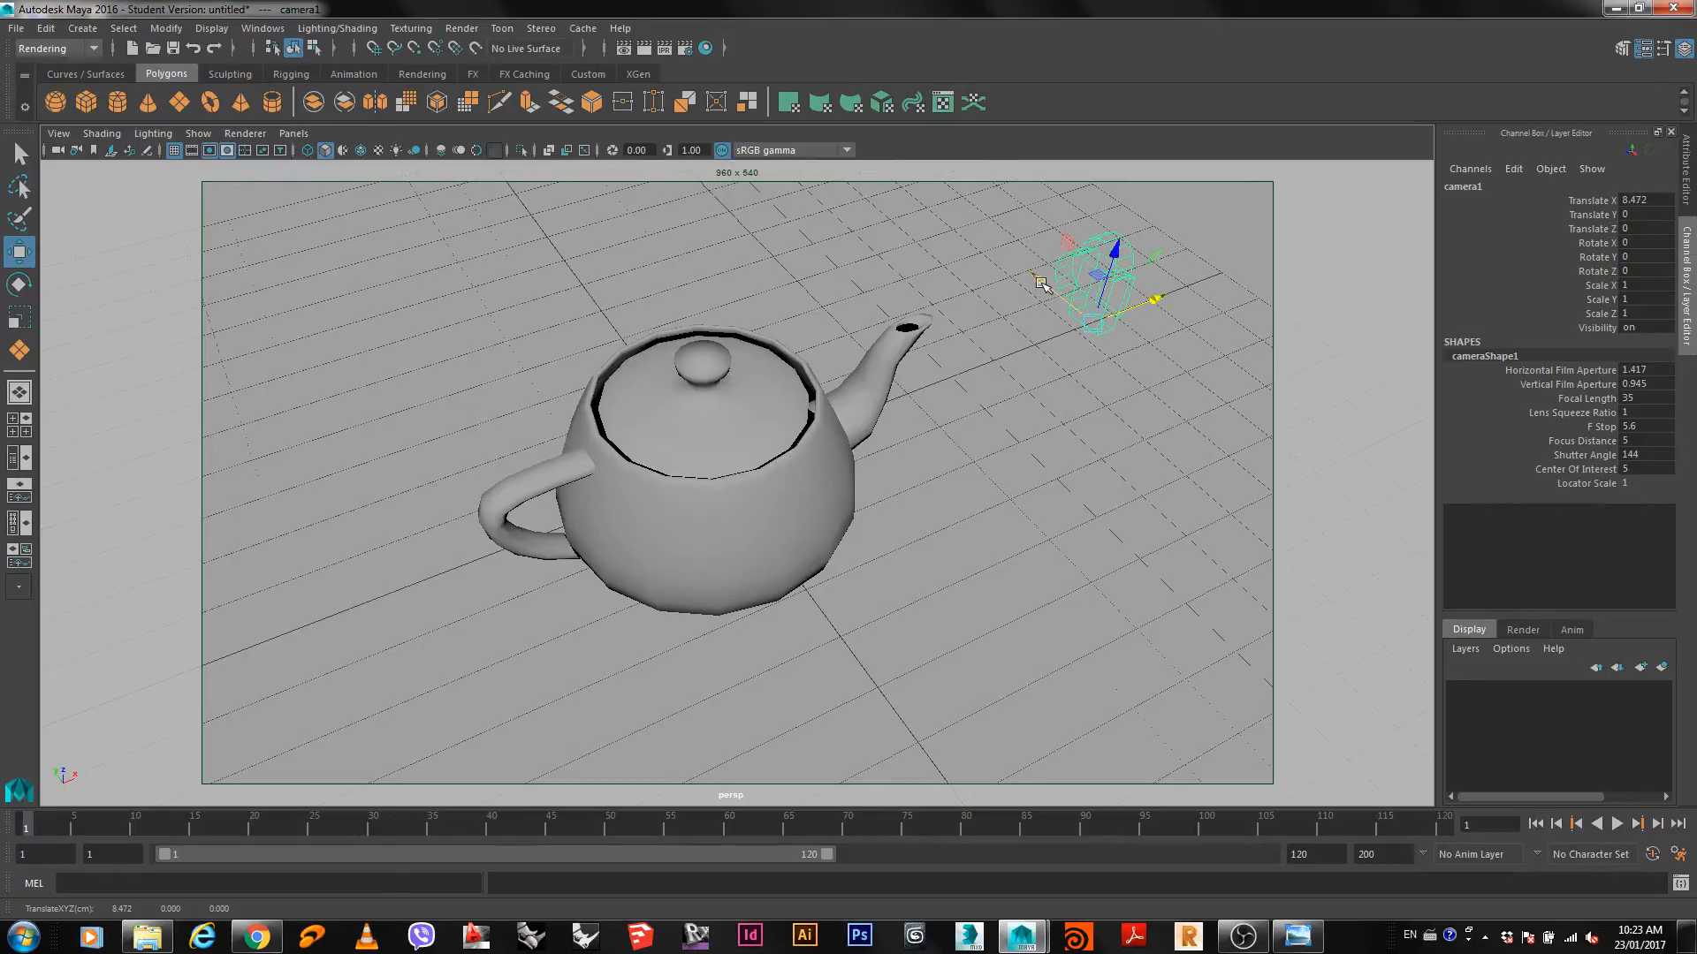
{"action": "mouse_move", "coordinate": [1038, 281]}
{"action": "left_mouse_down"}
{"action": "mouse_move", "coordinate": [1036, 326]}
{"action": "mouse_move", "coordinate": [1032, 293]}
{"action": "left_mouse_up"}
{"action": "left_click_drag", "start_coordinate": [1123, 267], "coordinate": [1150, 218]}
{"action": "key", "text": "Delete"}
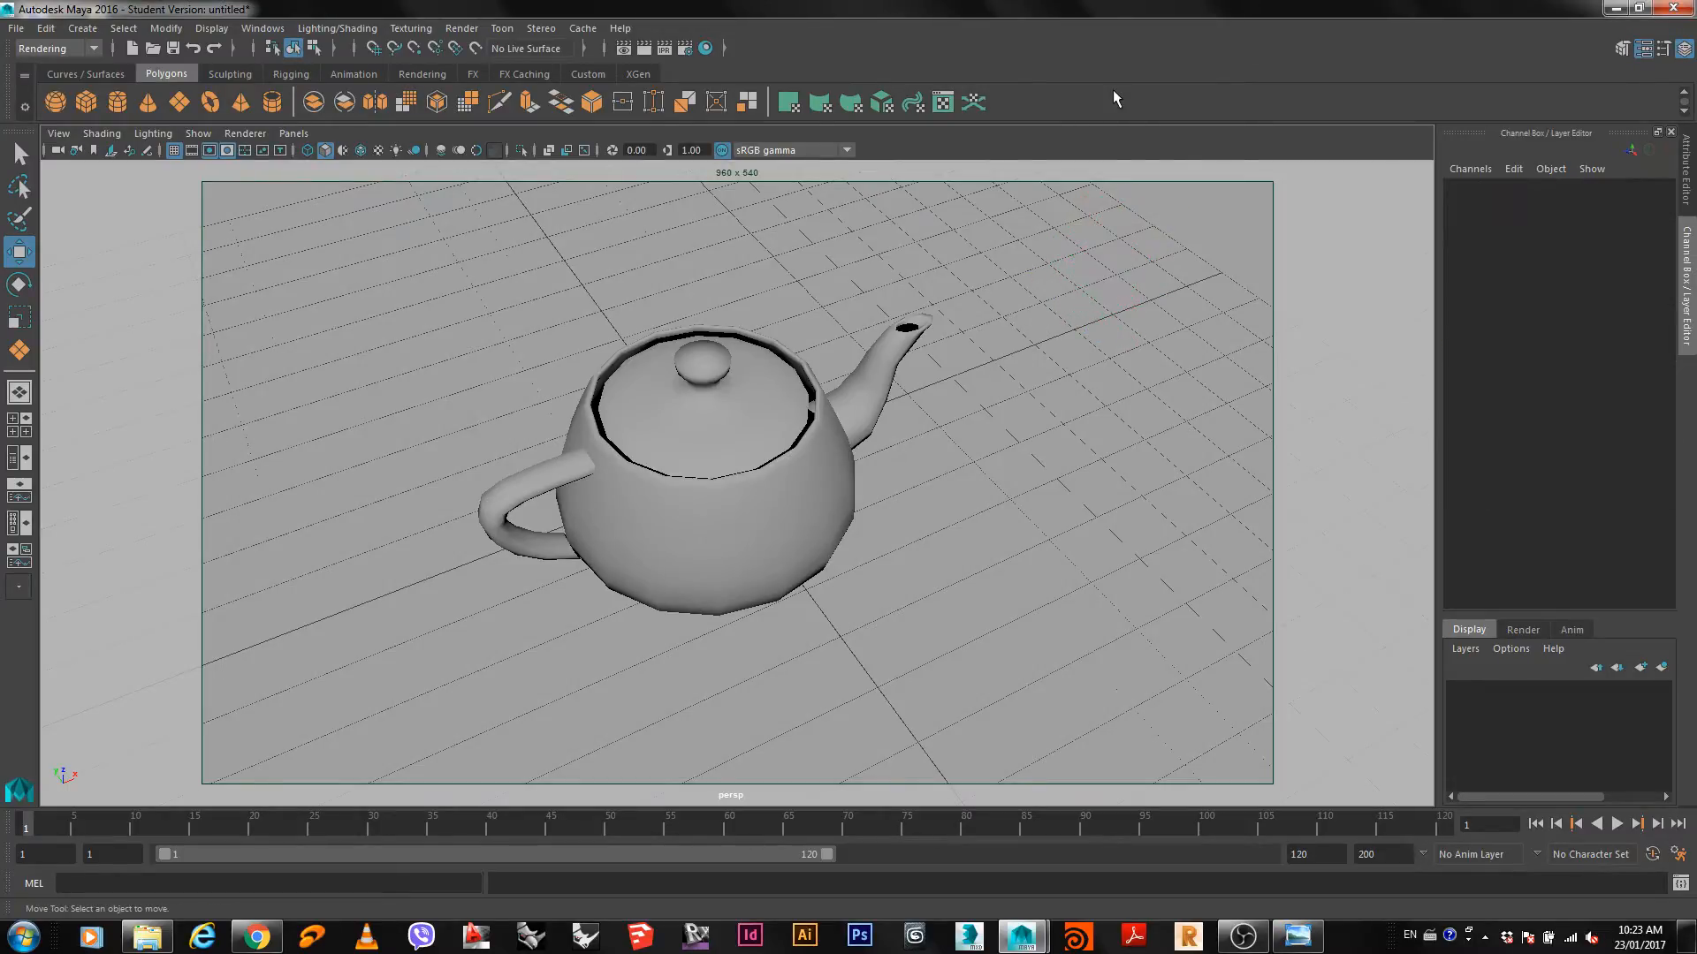
Create a camera from the current perspective view and rename it cam_1 in the Outliner.
{"action": "left_click", "coordinate": [56, 133]}
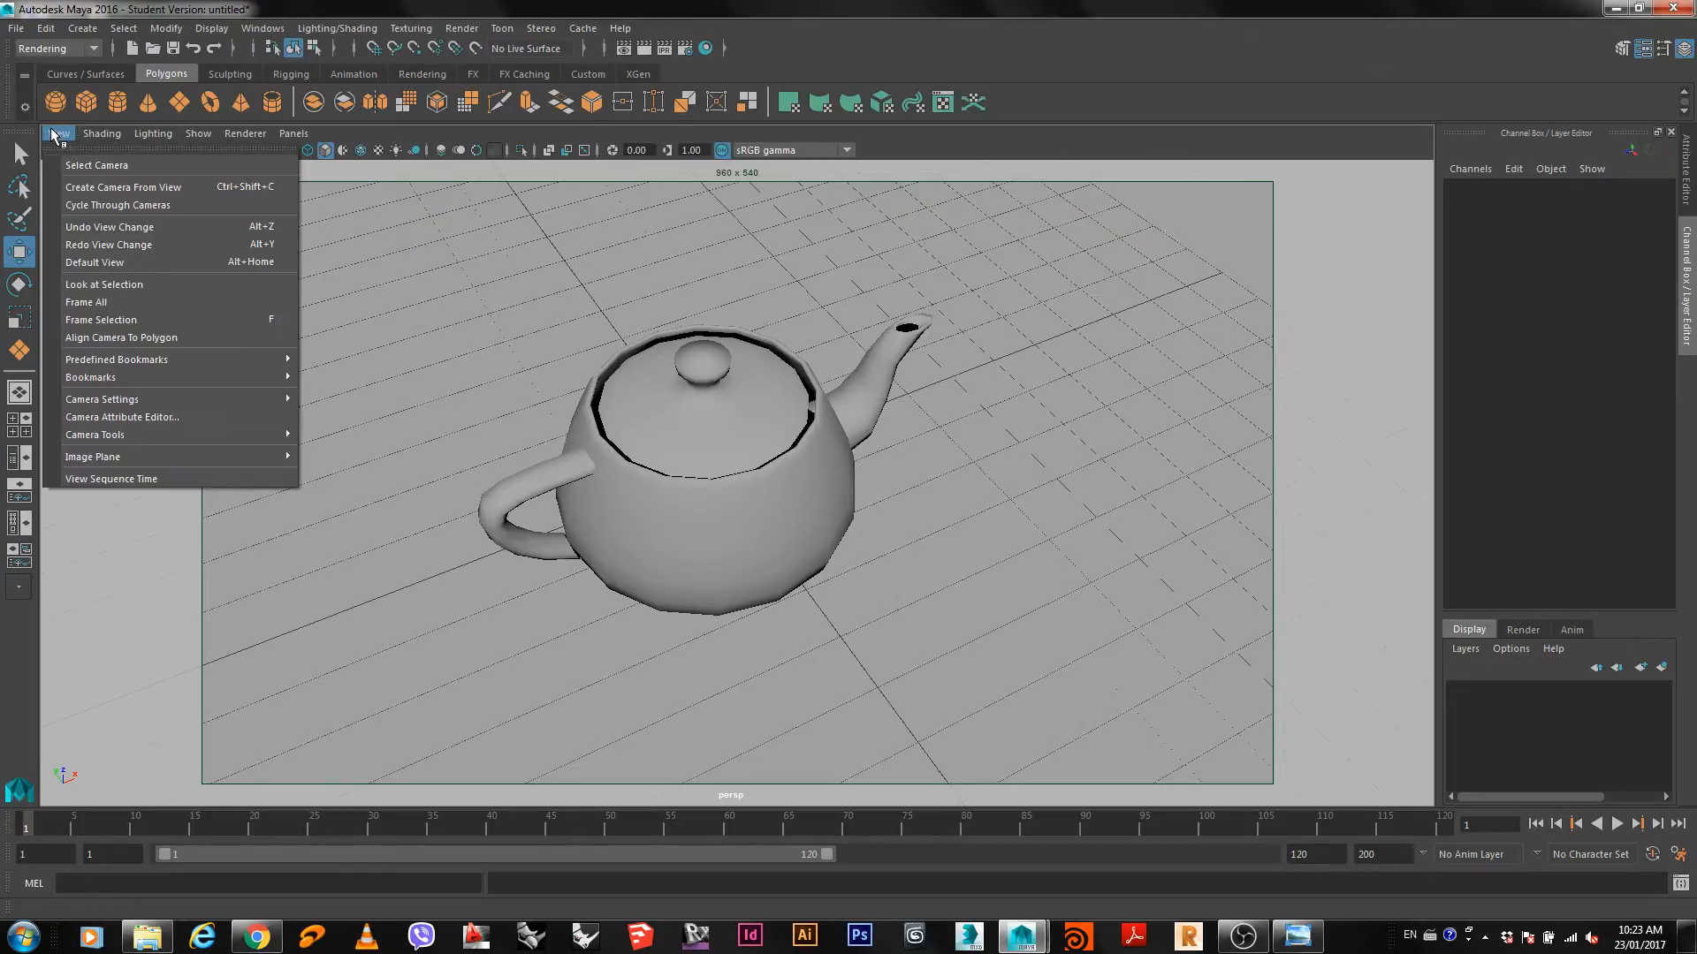
{"action": "left_click", "coordinate": [99, 189]}
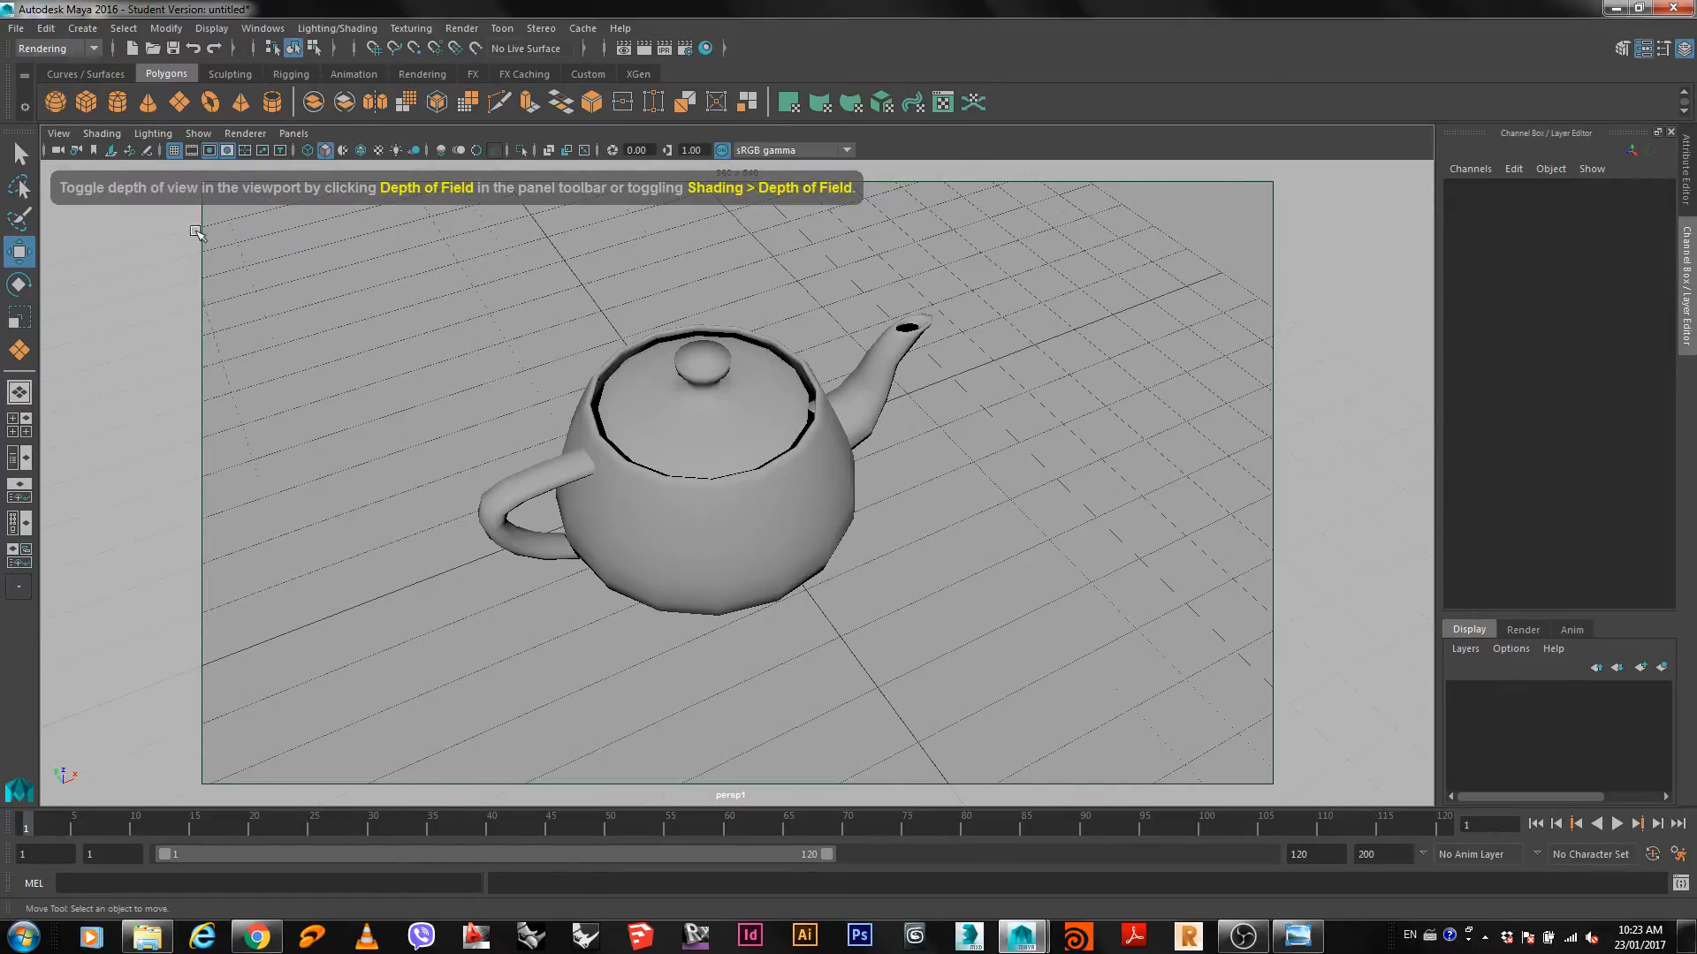
{"action": "left_click", "coordinate": [24, 461]}
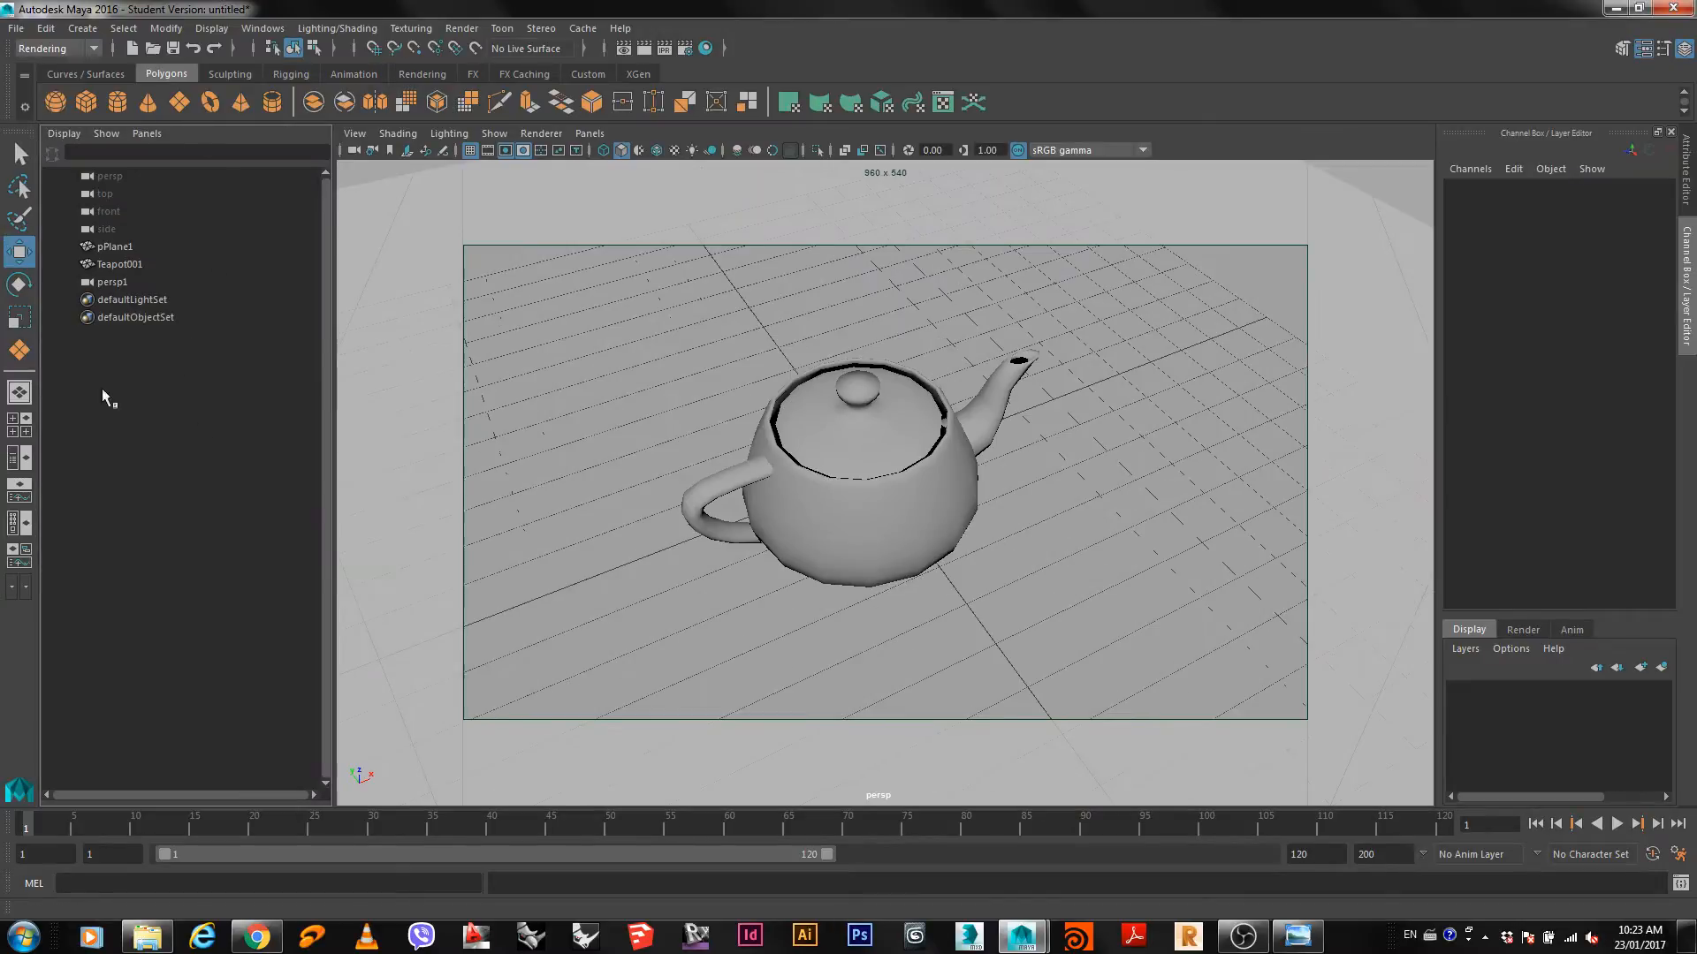
{"action": "left_click", "coordinate": [104, 282]}
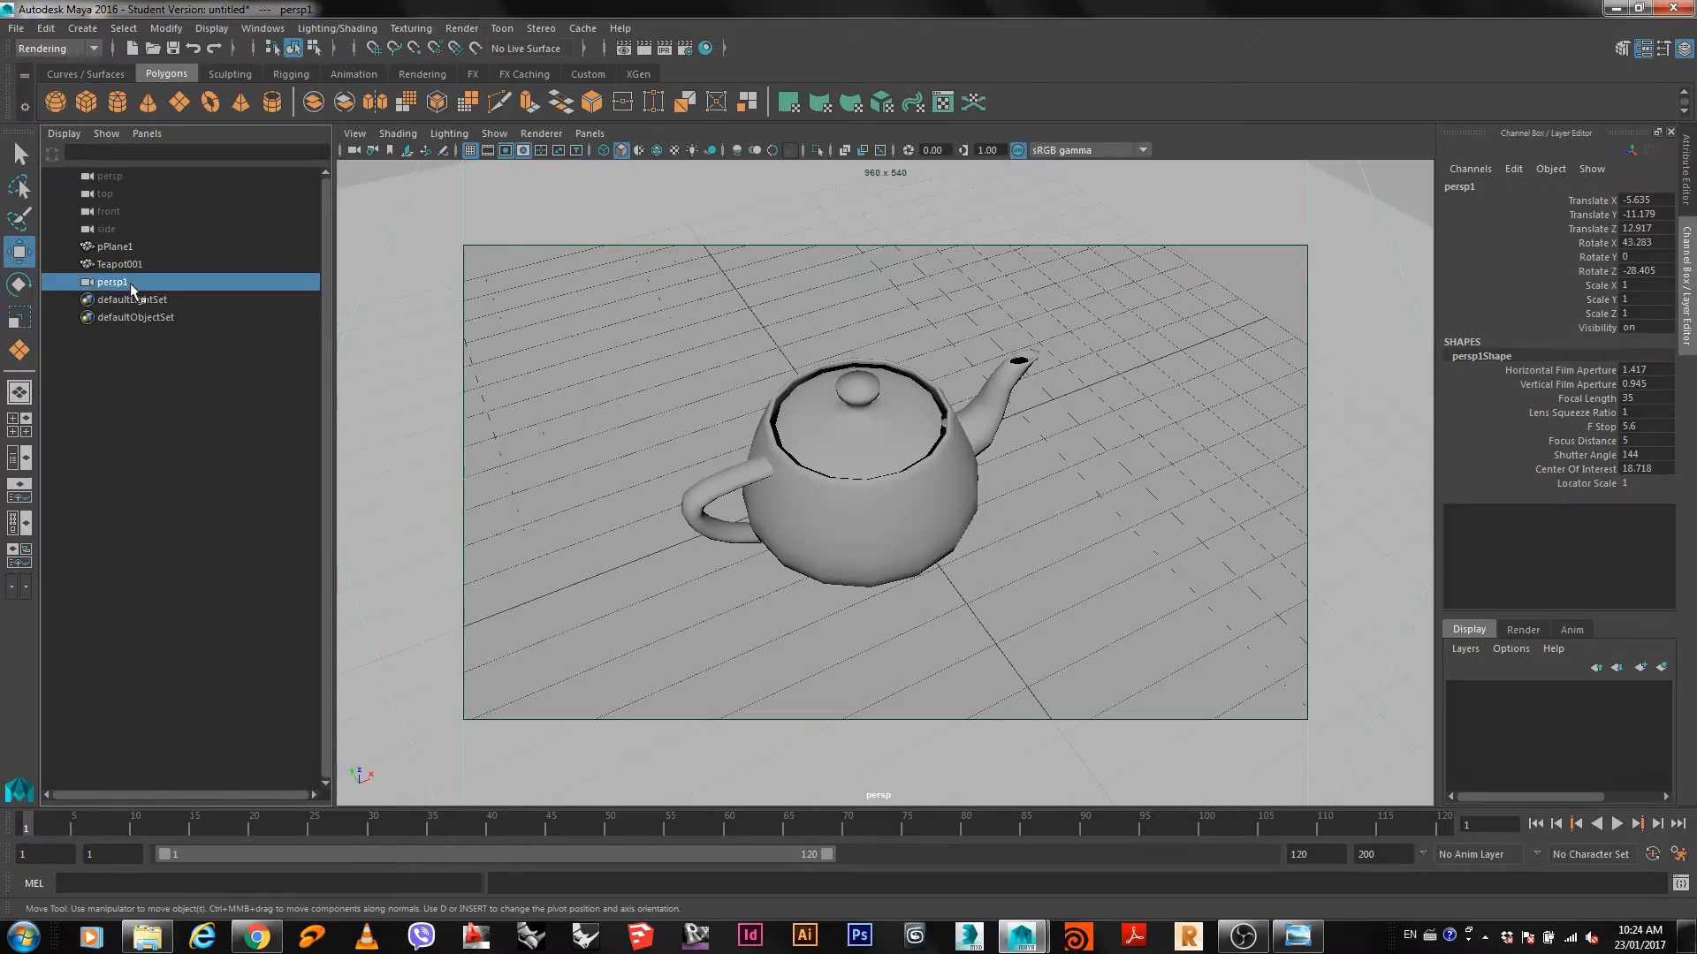
{"action": "double_click", "coordinate": [135, 287]}
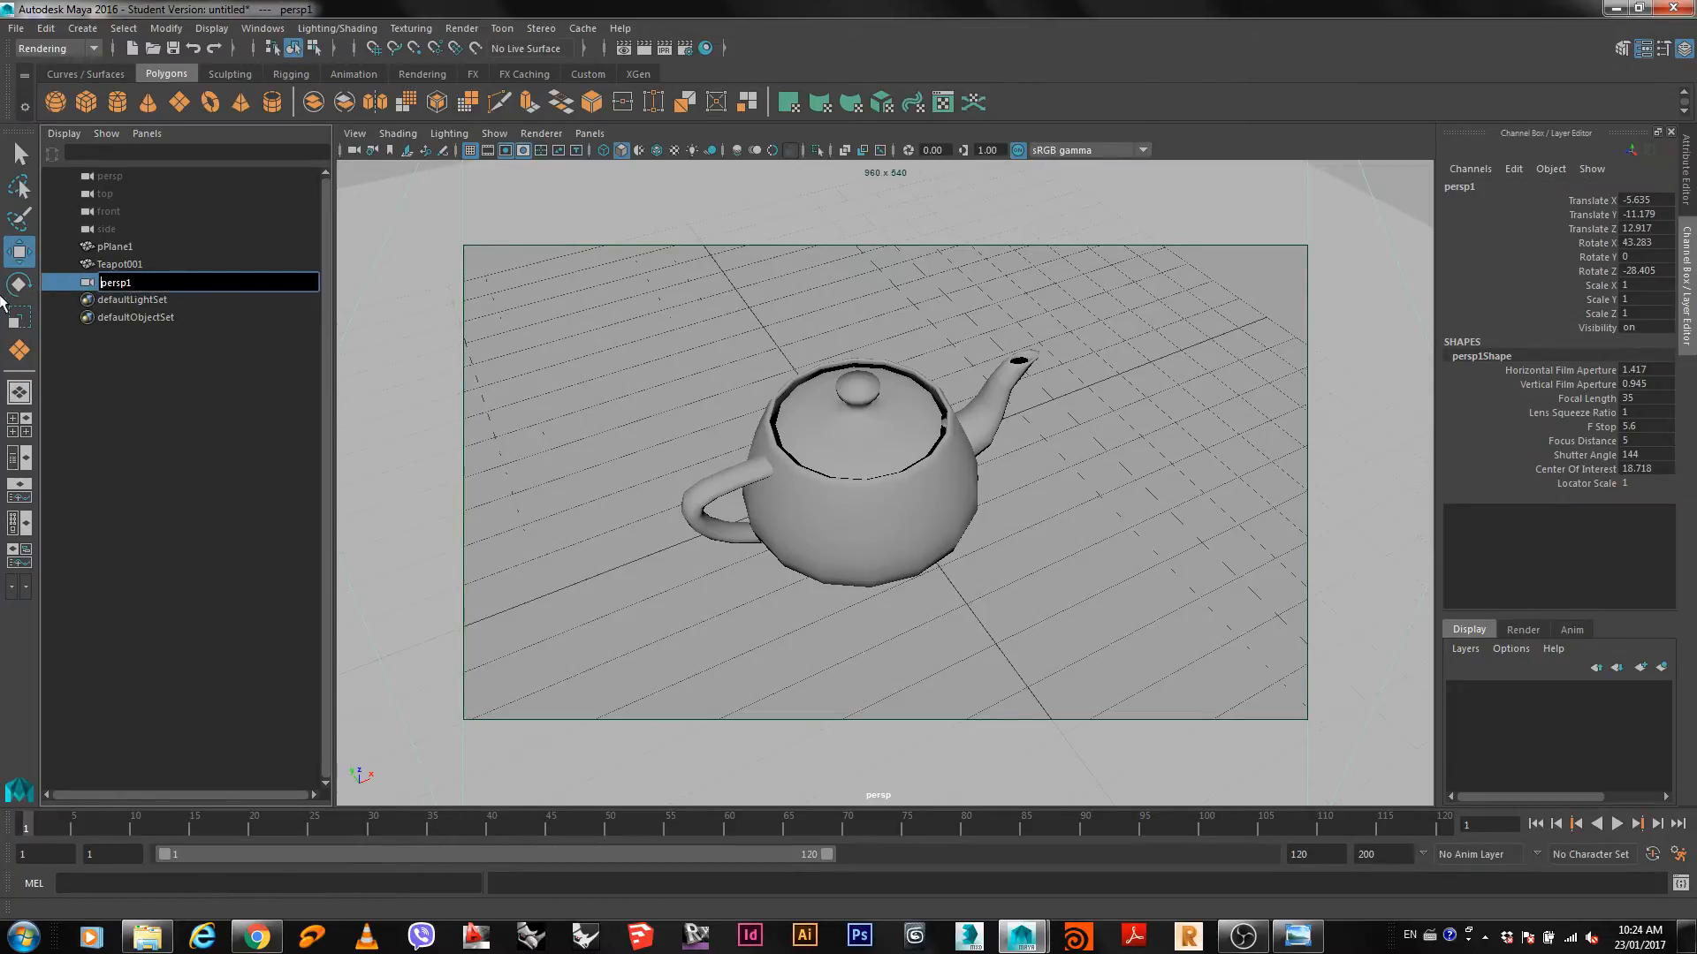
{"action": "type", "text": "cam_1"}
{"action": "key", "text": "Return"}
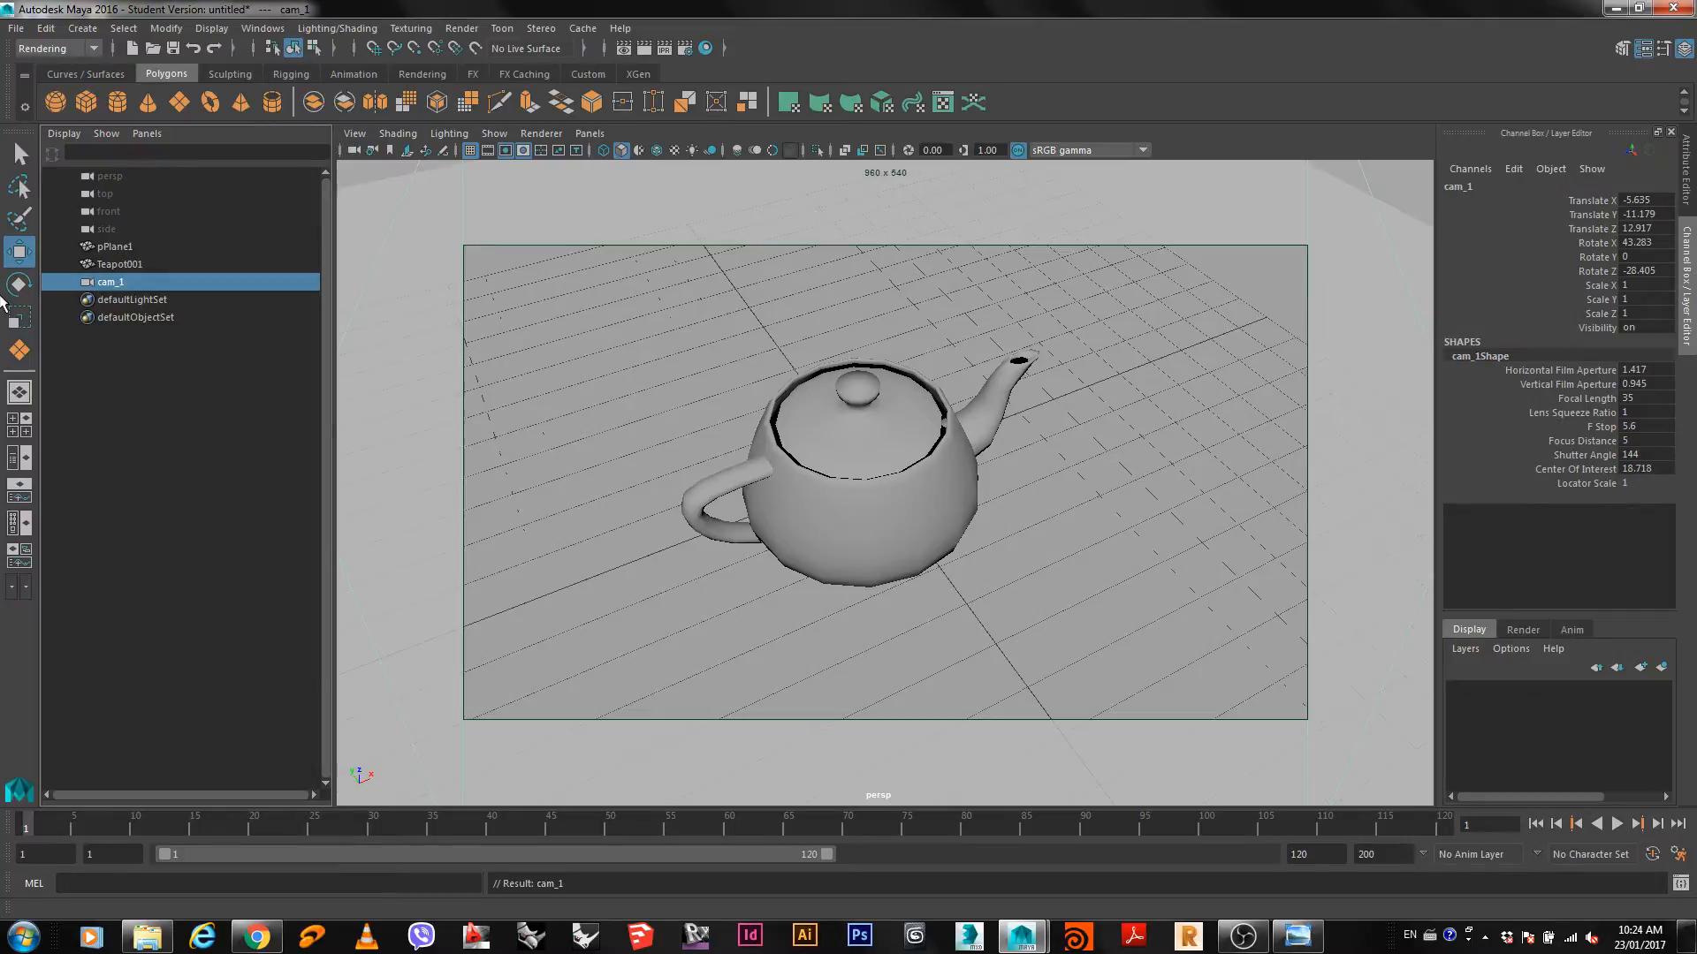
{"action": "left_click", "coordinate": [236, 370]}
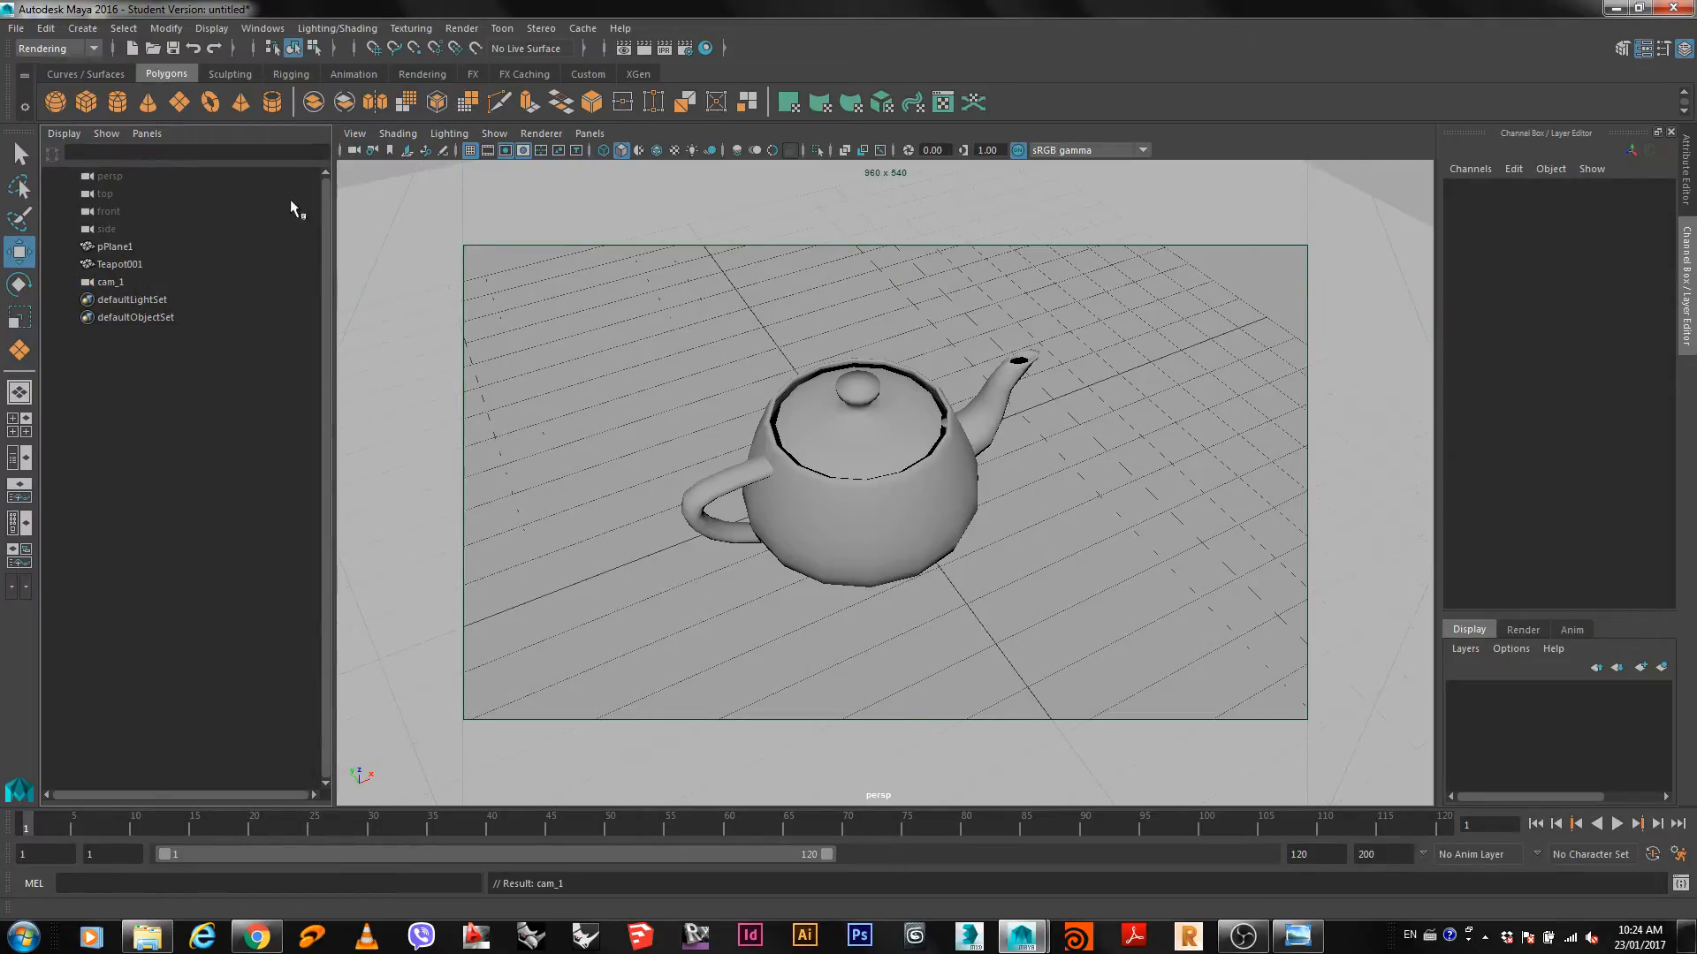
Return to the single-view layout and look through the cam_1 camera.
{"action": "left_click", "coordinate": [20, 392]}
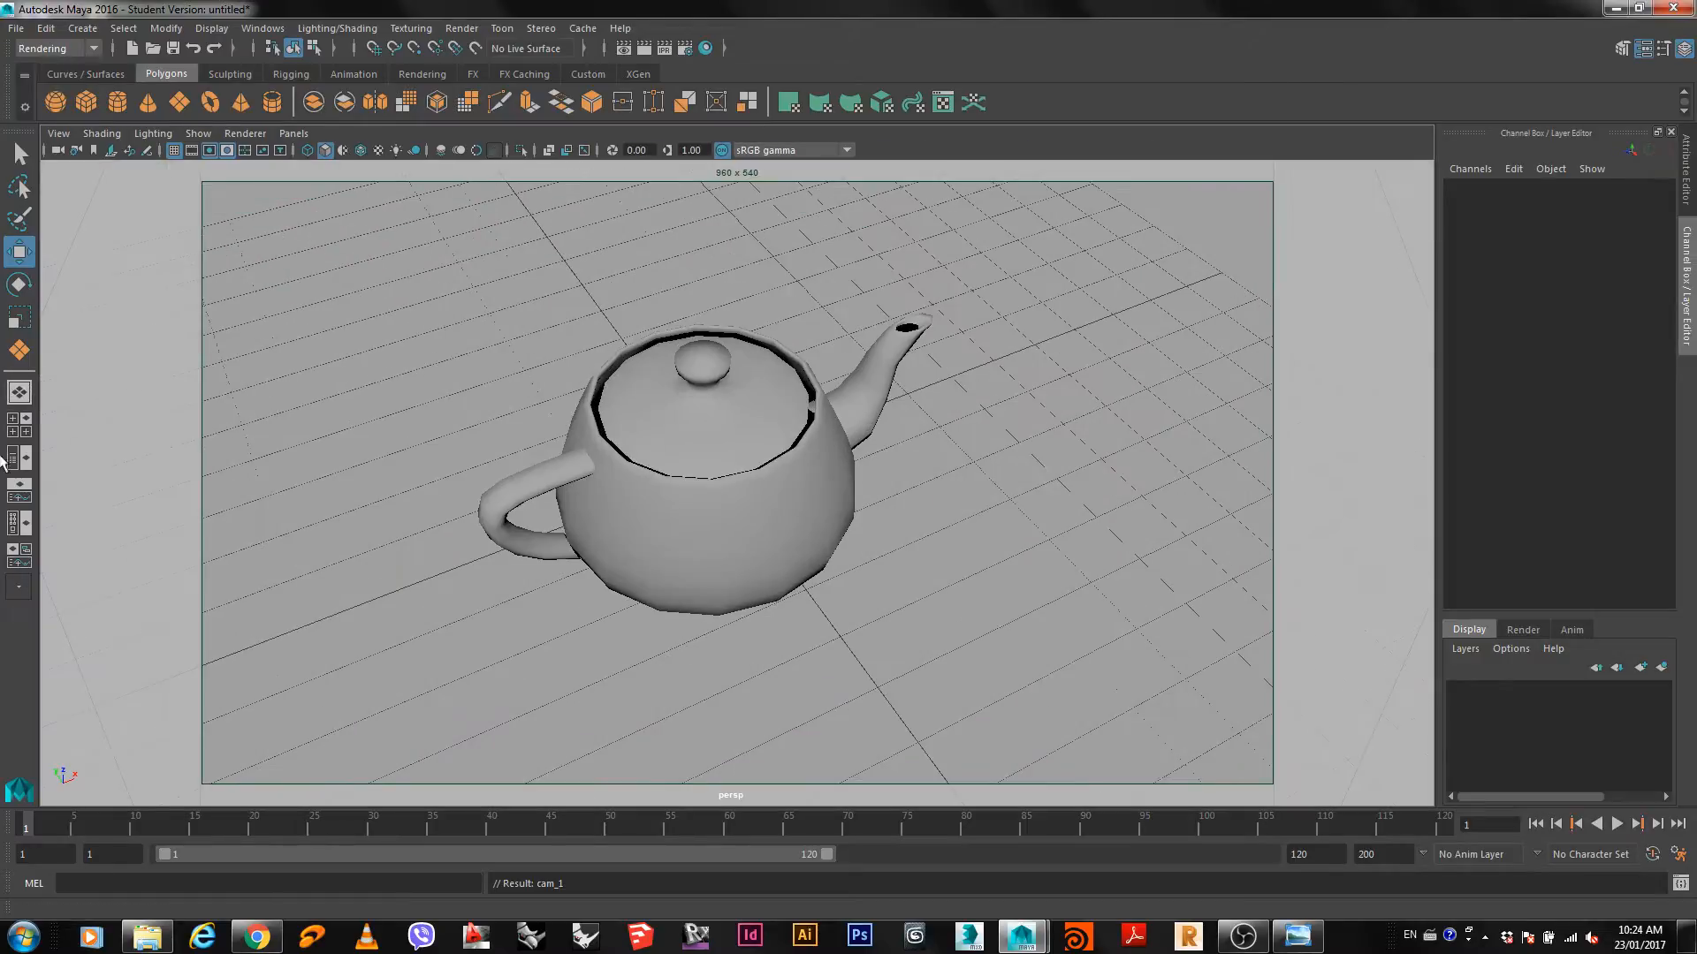
{"action": "left_click", "coordinate": [293, 133]}
{"action": "mouse_move", "coordinate": [389, 151]}
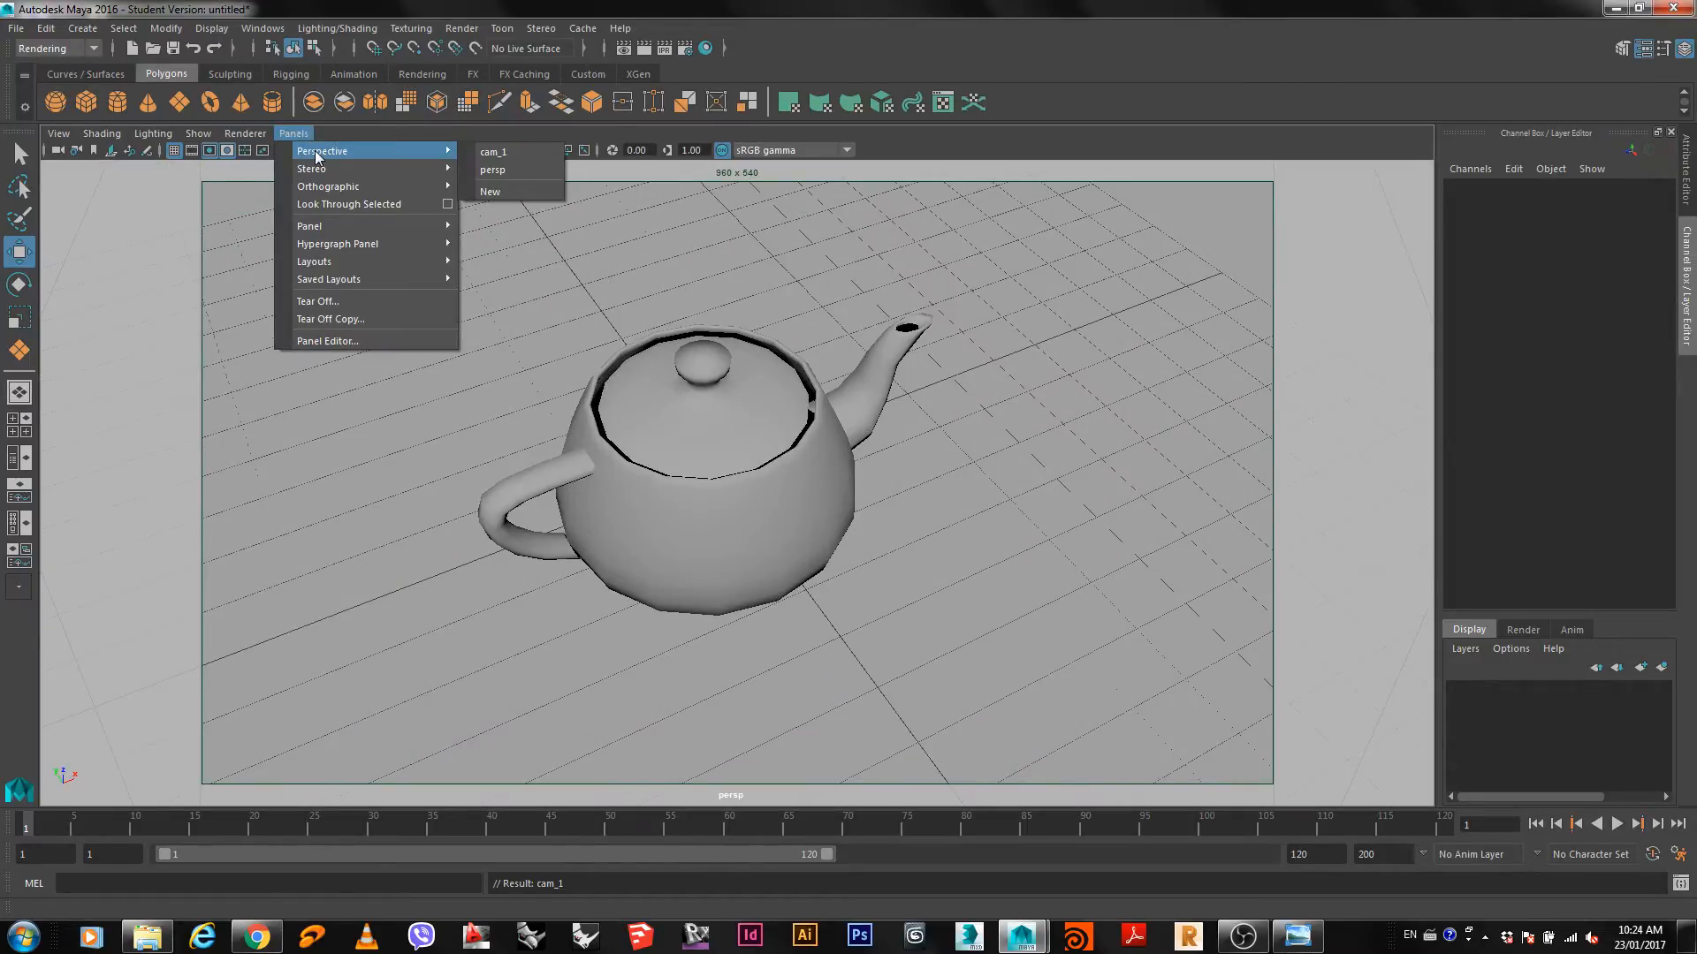
{"action": "left_click", "coordinate": [509, 151]}
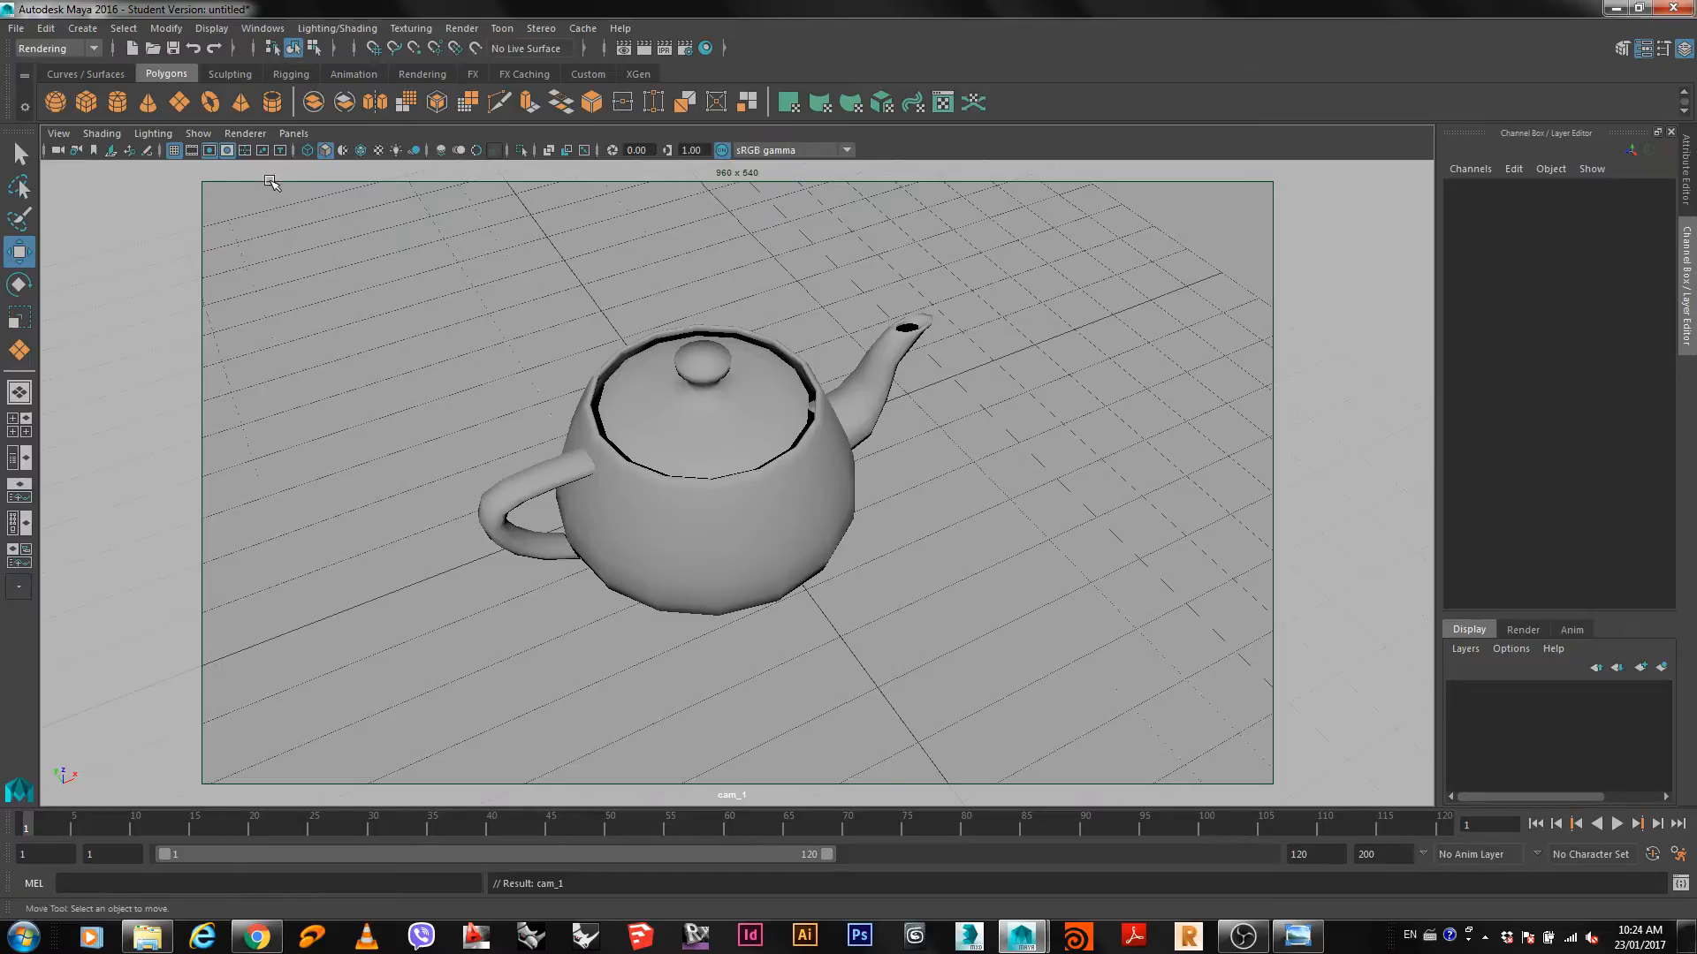
Switch the viewport to the persp camera, orbit to a low side view of the teapot, and return to cam_1.
{"action": "left_click", "coordinate": [295, 134]}
{"action": "mouse_move", "coordinate": [327, 151]}
{"action": "left_click", "coordinate": [500, 169]}
{"action": "left_click_drag", "start_coordinate": [742, 527], "coordinate": [752, 473], "text": "alt"}
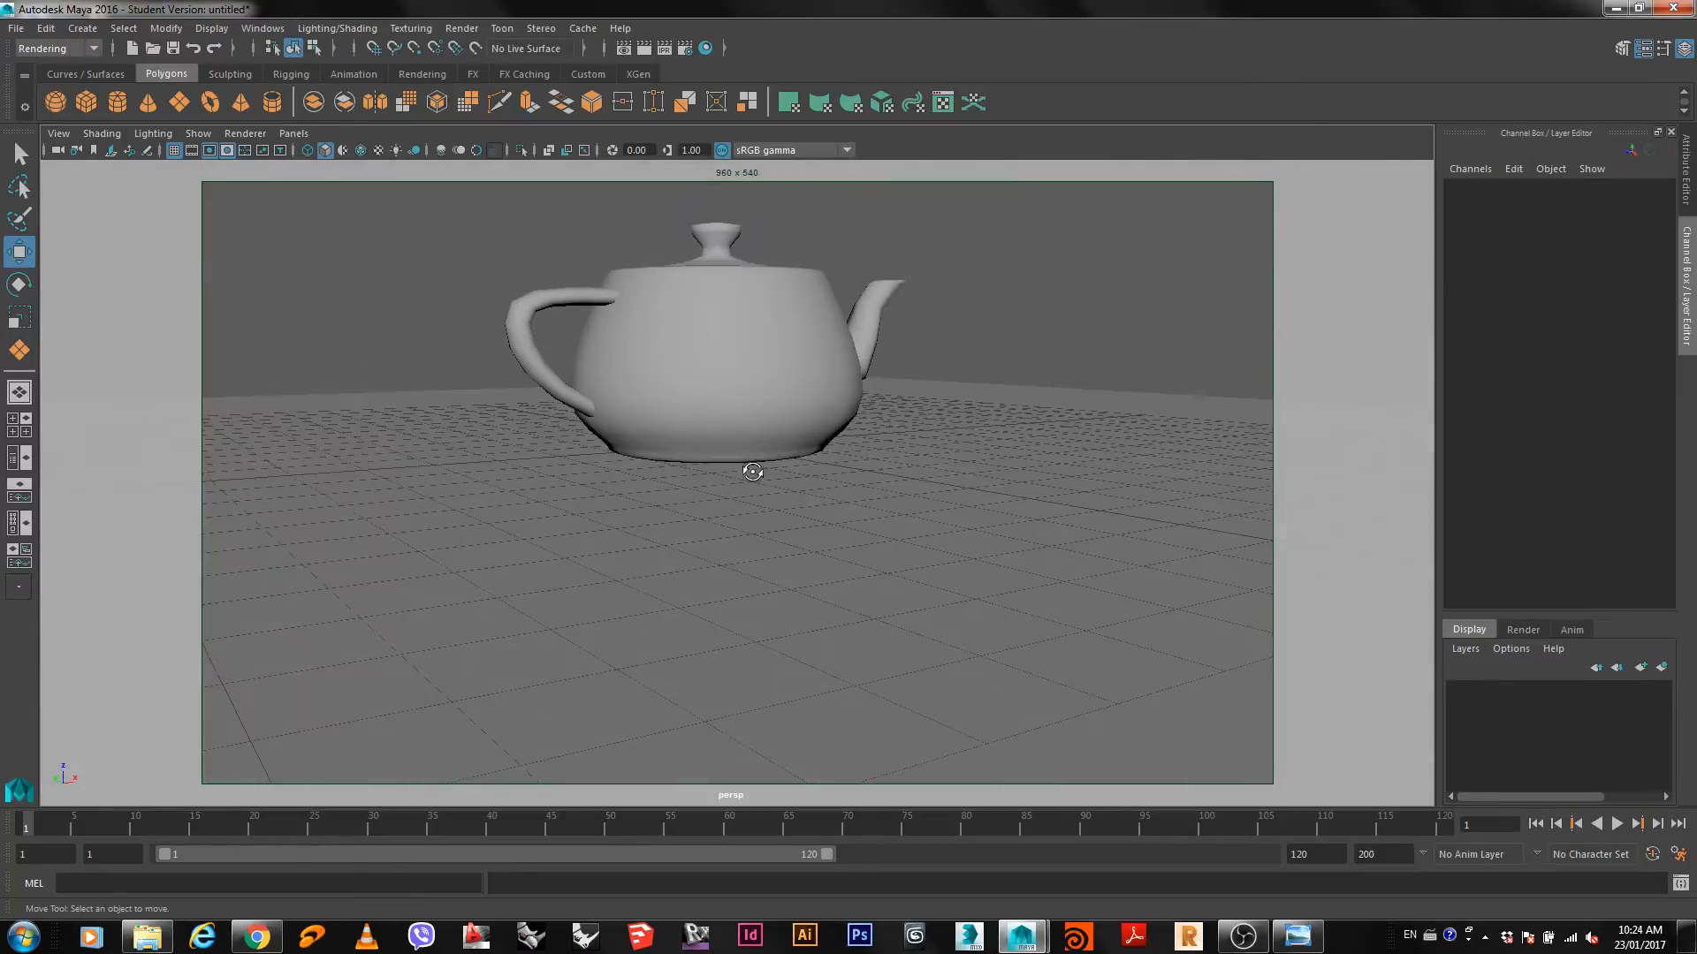
{"action": "left_click", "coordinate": [294, 133]}
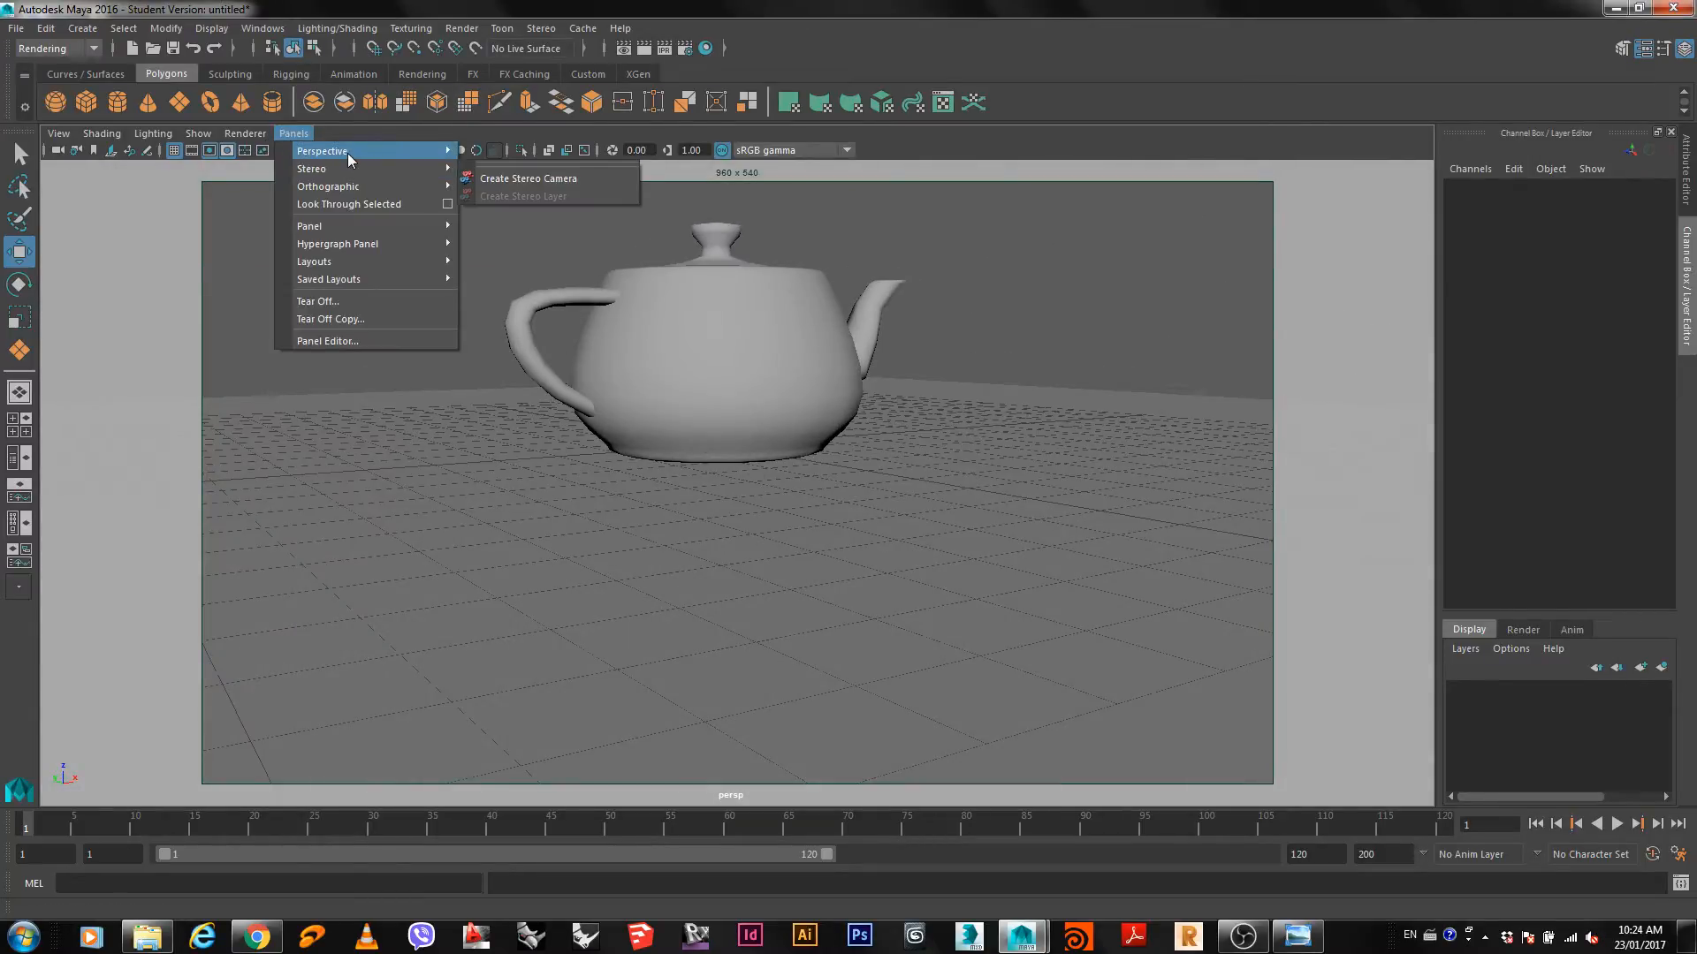
{"action": "mouse_move", "coordinate": [349, 152]}
{"action": "left_click", "coordinate": [486, 154]}
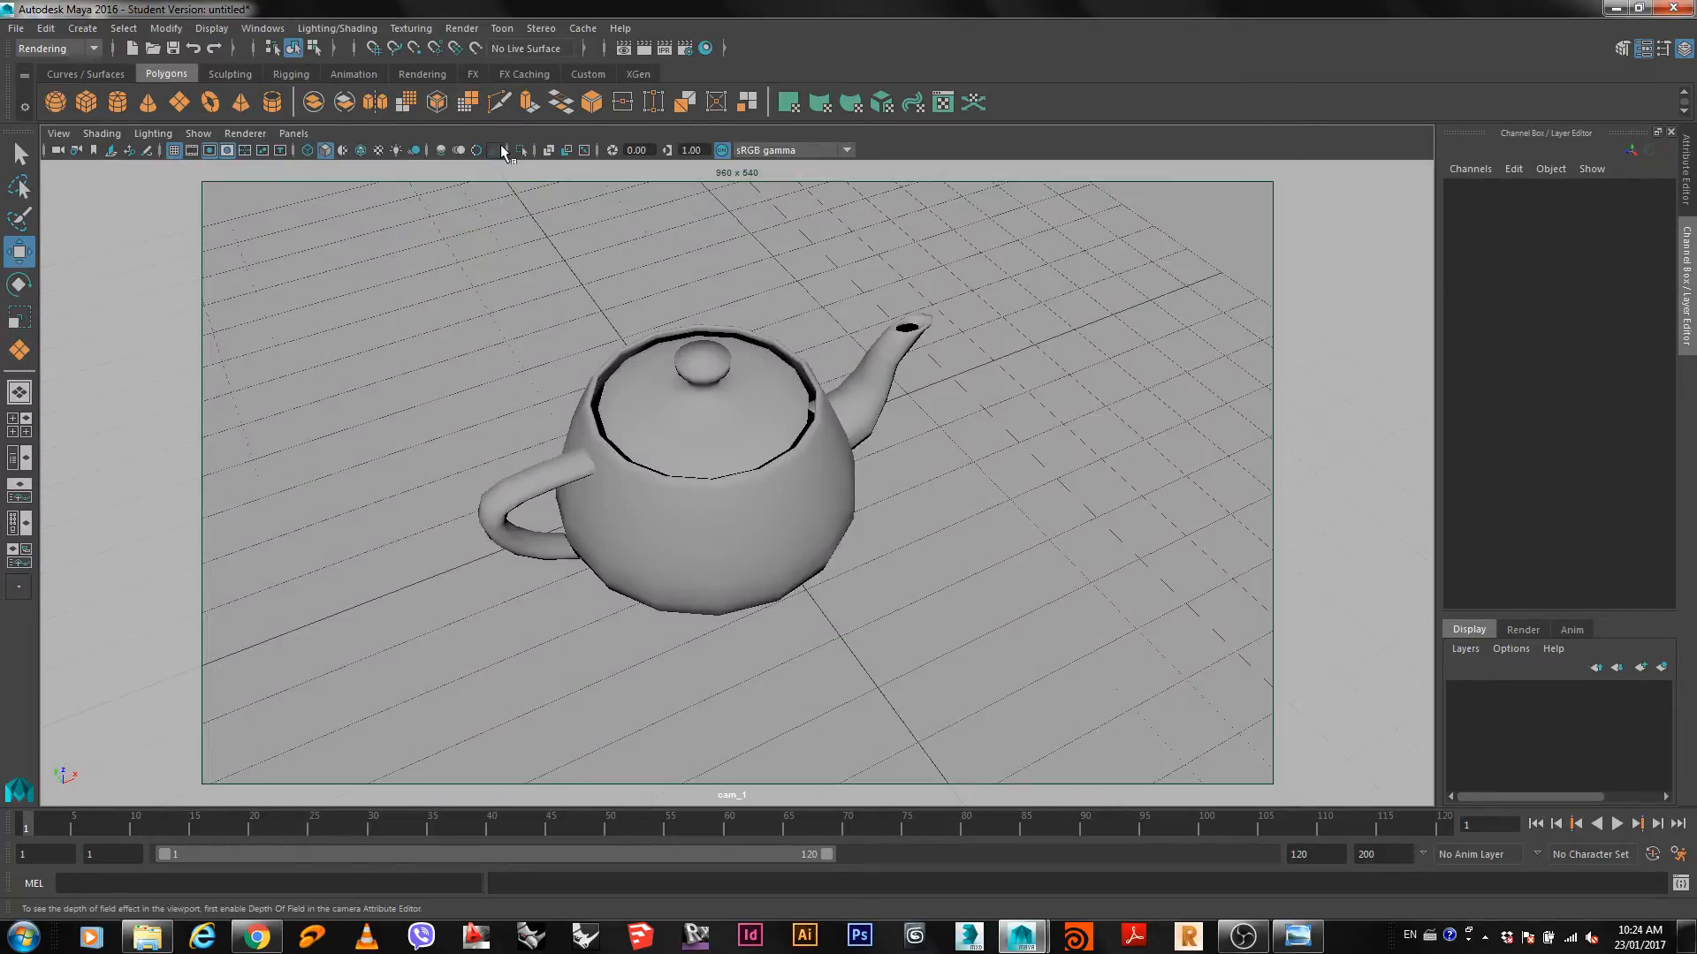
Switch the viewport to the persp camera and orbit to a slightly raised view of the teapot.
{"action": "left_click", "coordinate": [295, 134]}
{"action": "mouse_move", "coordinate": [365, 161]}
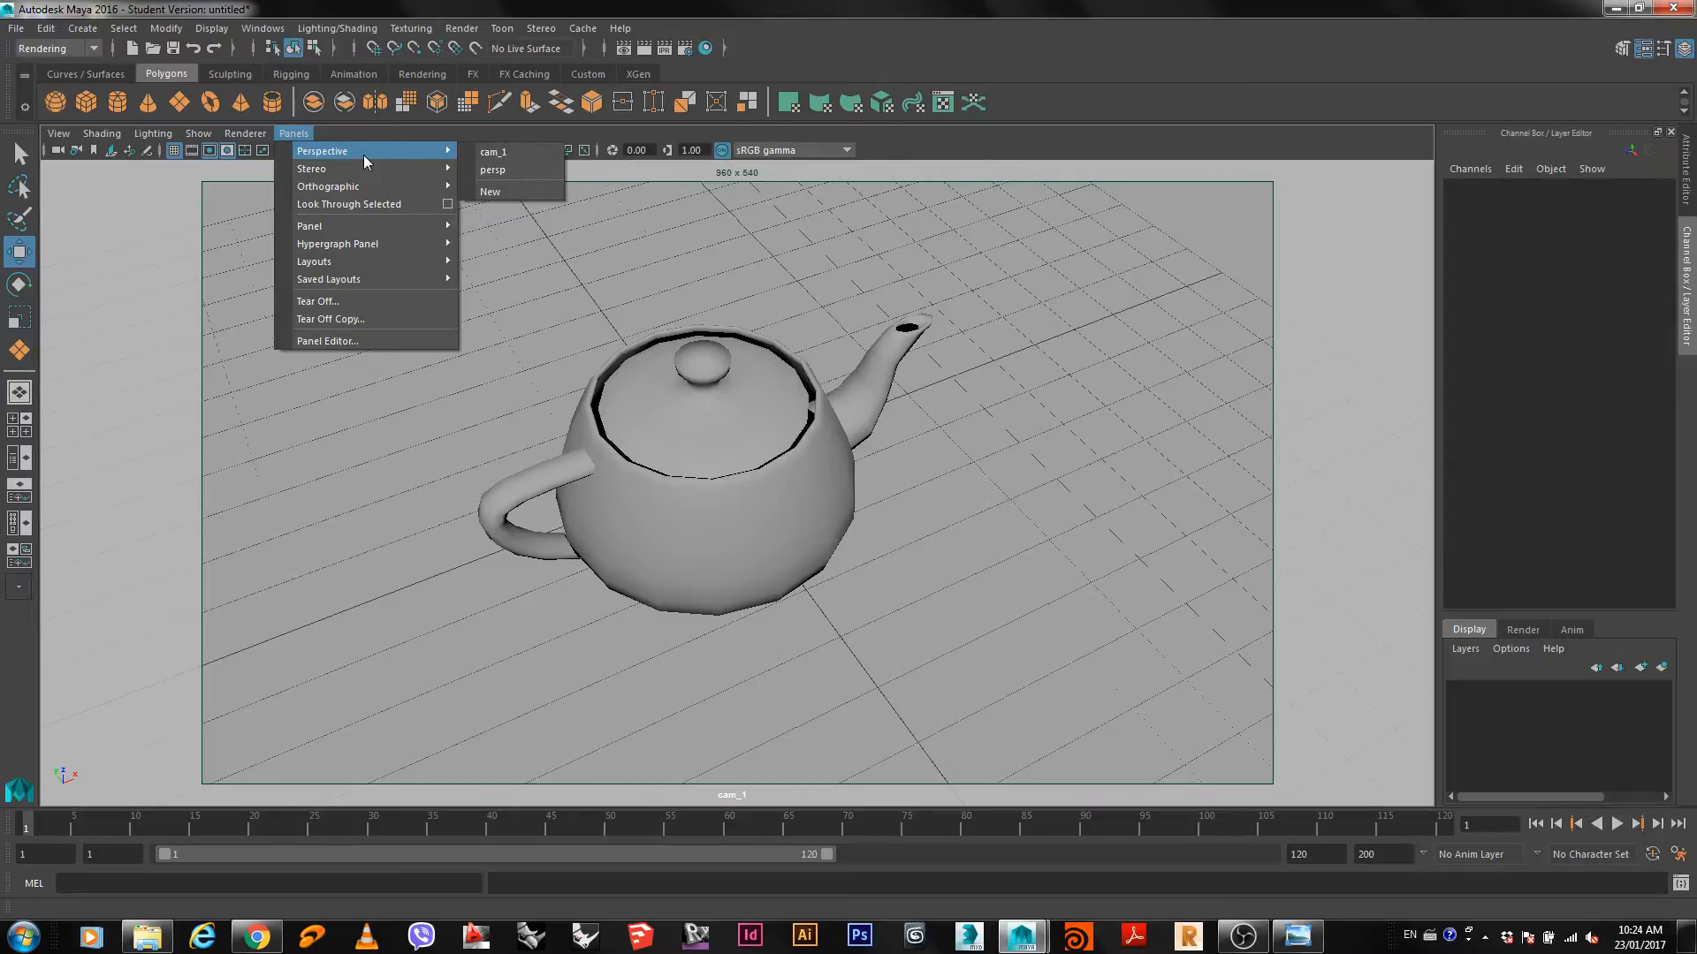
{"action": "left_click", "coordinate": [506, 168]}
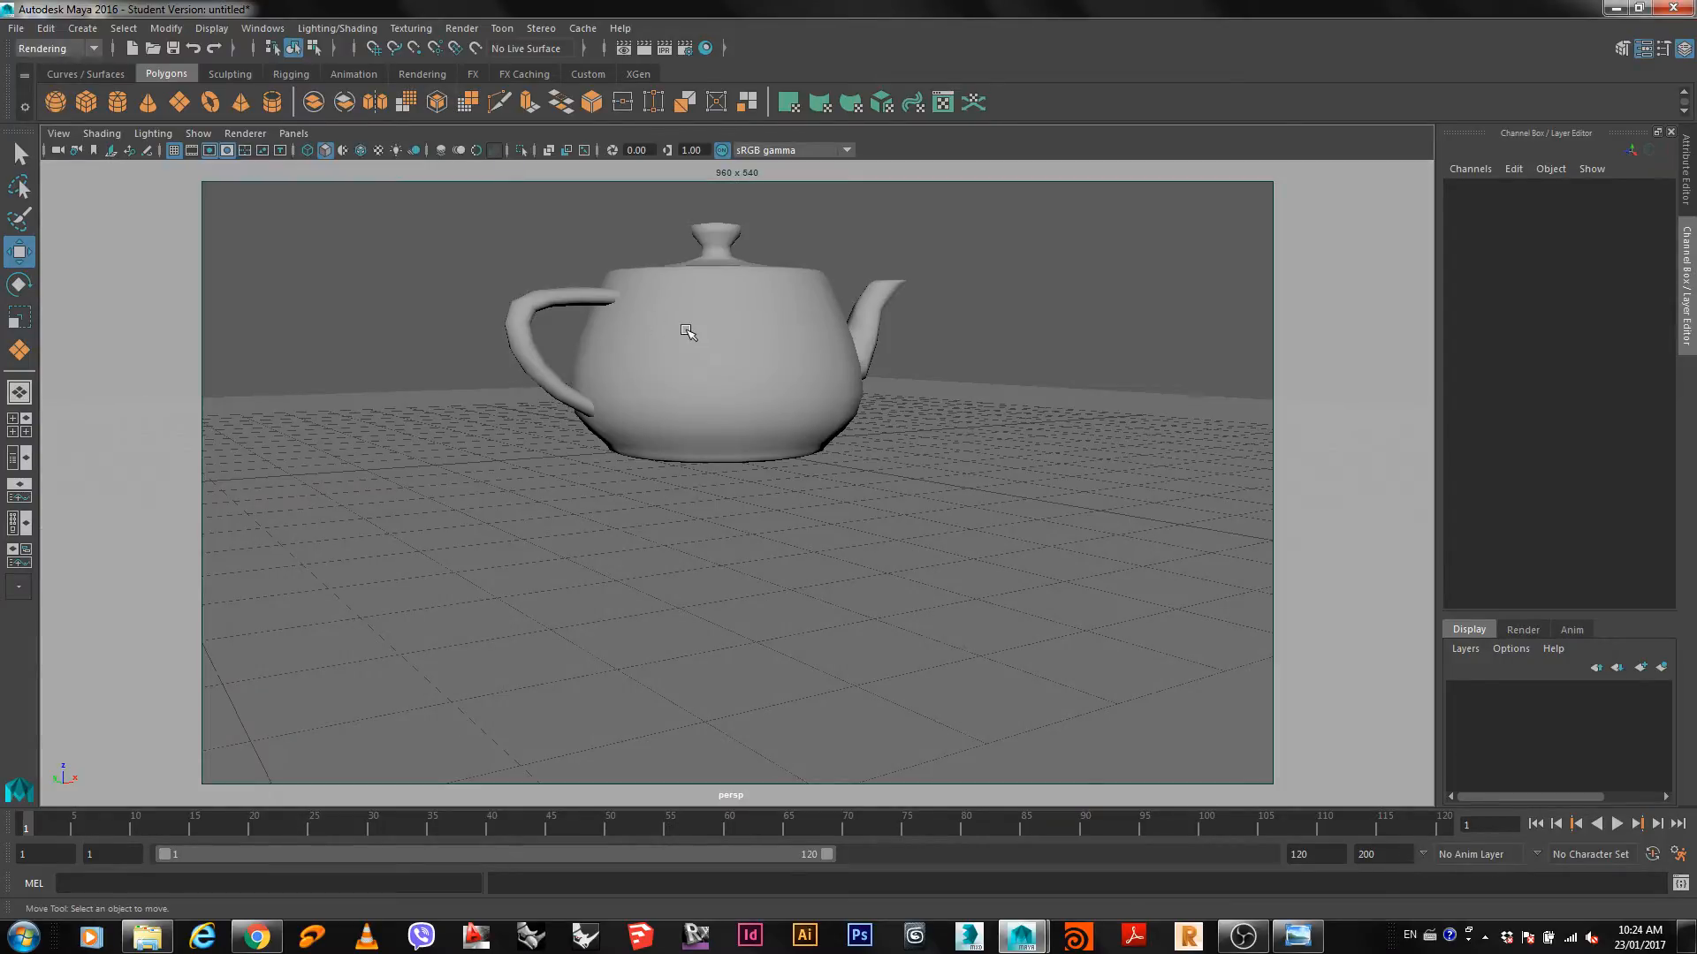
{"action": "left_click_drag", "start_coordinate": [698, 336], "coordinate": [632, 454], "text": "alt"}
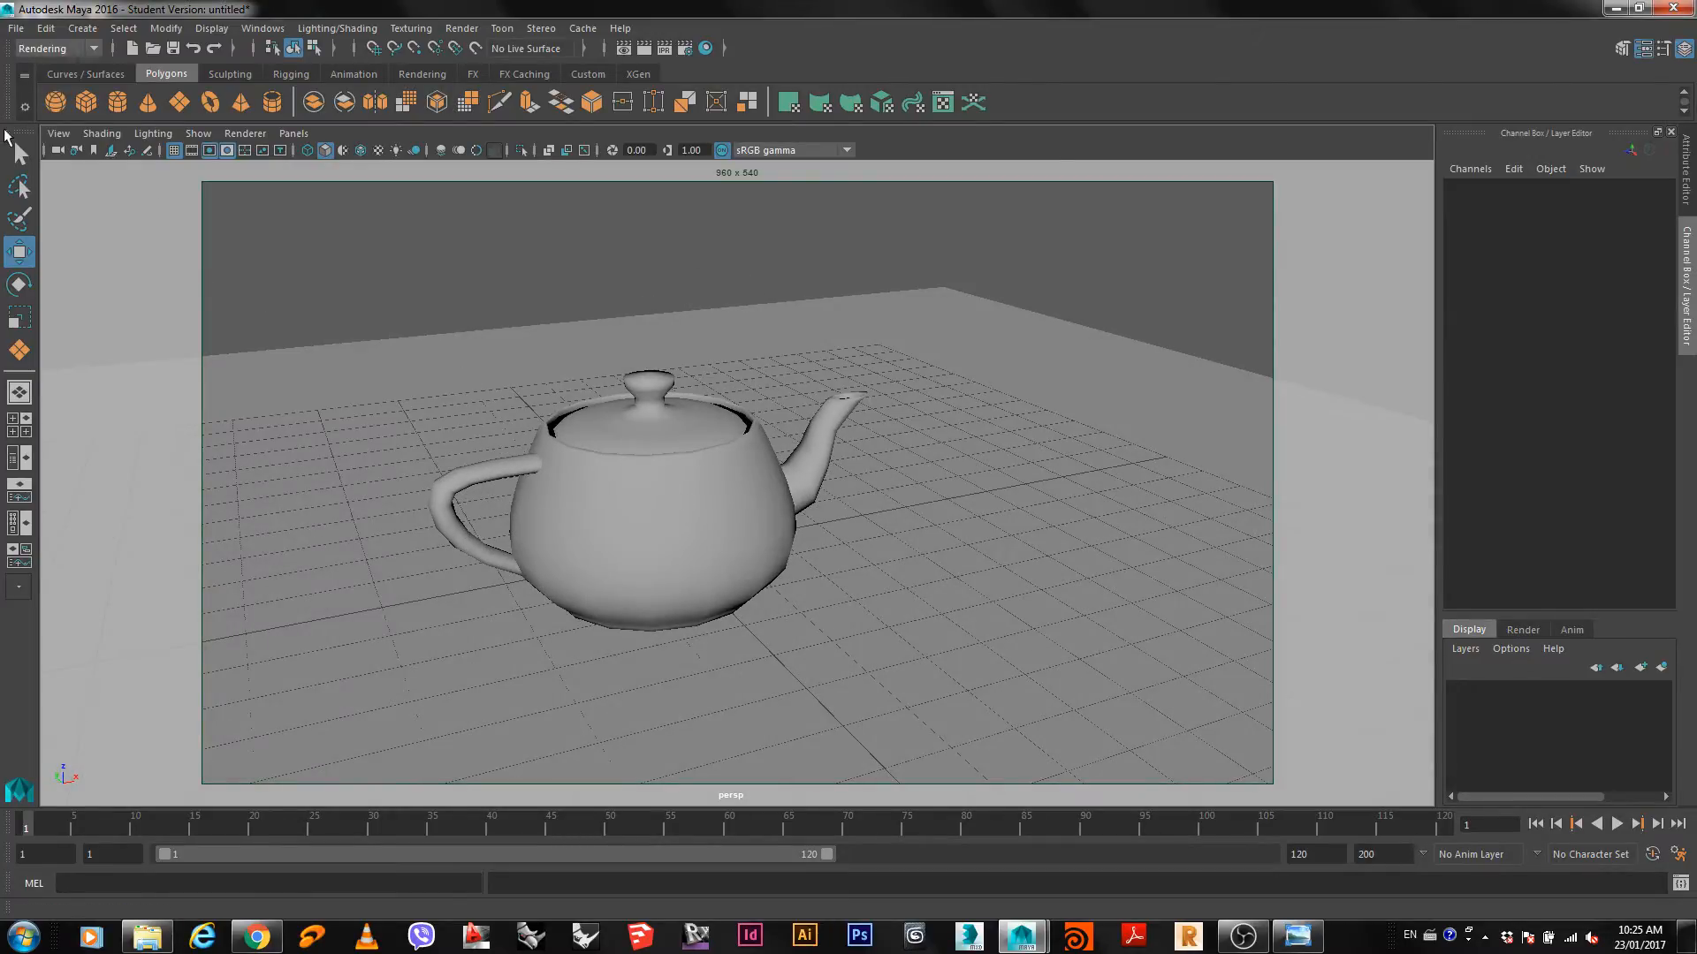
Select cam_1 through the Outliner, examine its camera attributes such as focal length, then close the Outliner and deselect the camera.
{"action": "left_click", "coordinate": [263, 28]}
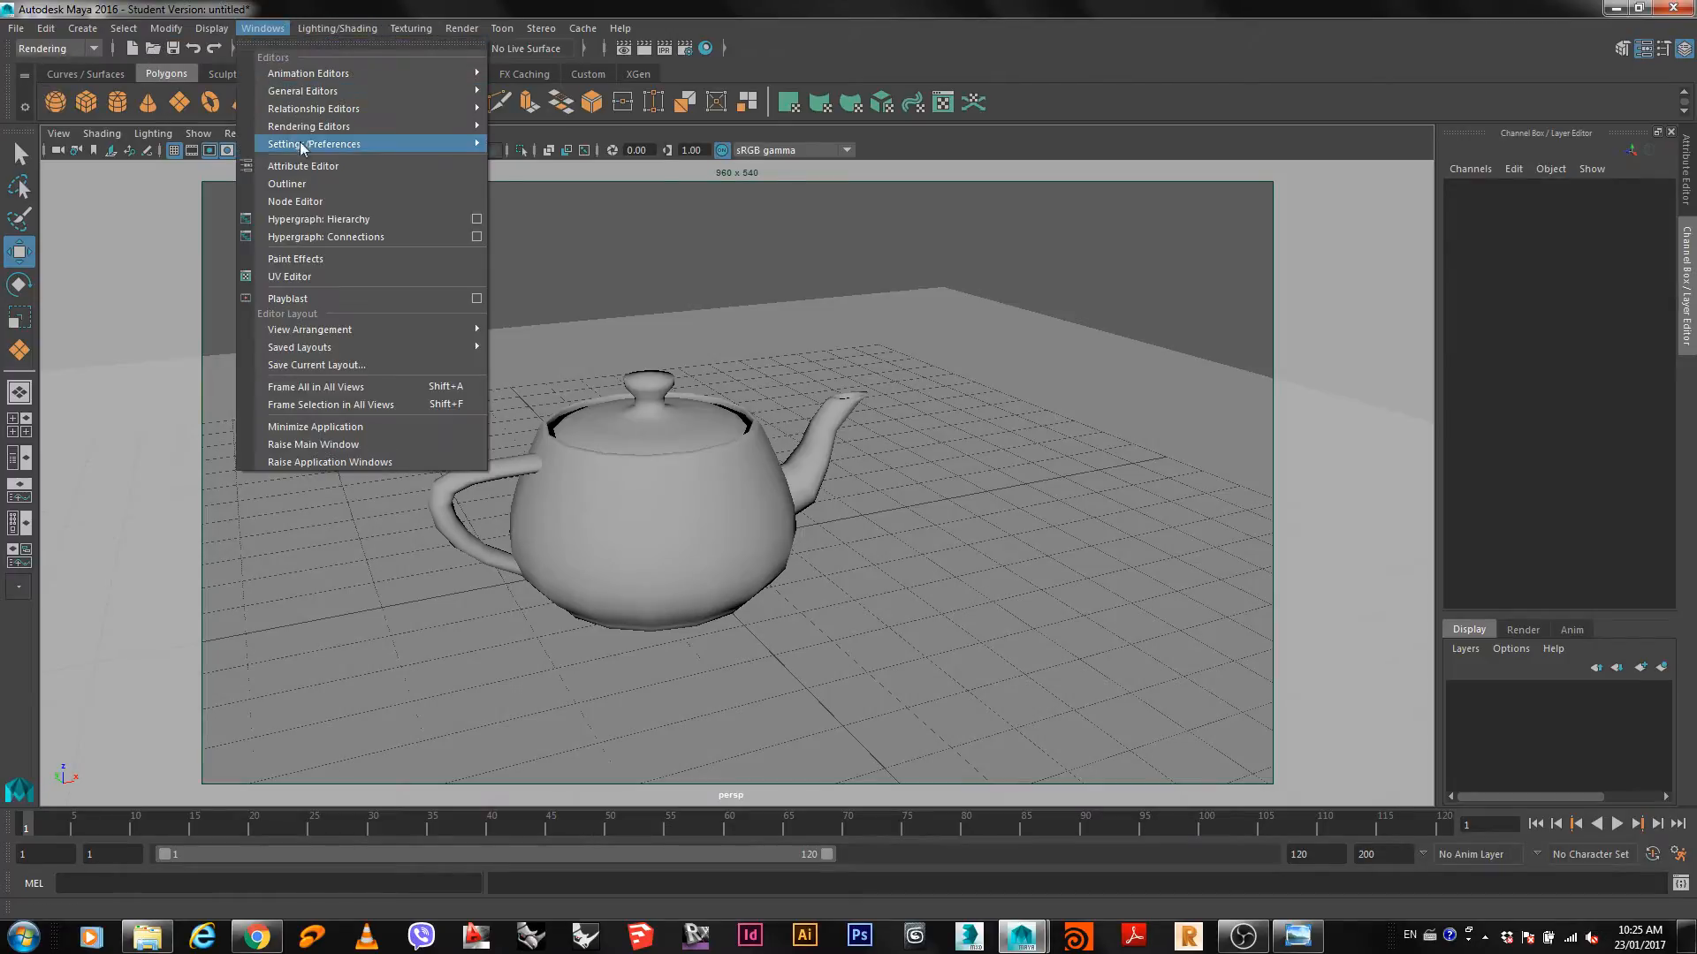
{"action": "left_click", "coordinate": [290, 185]}
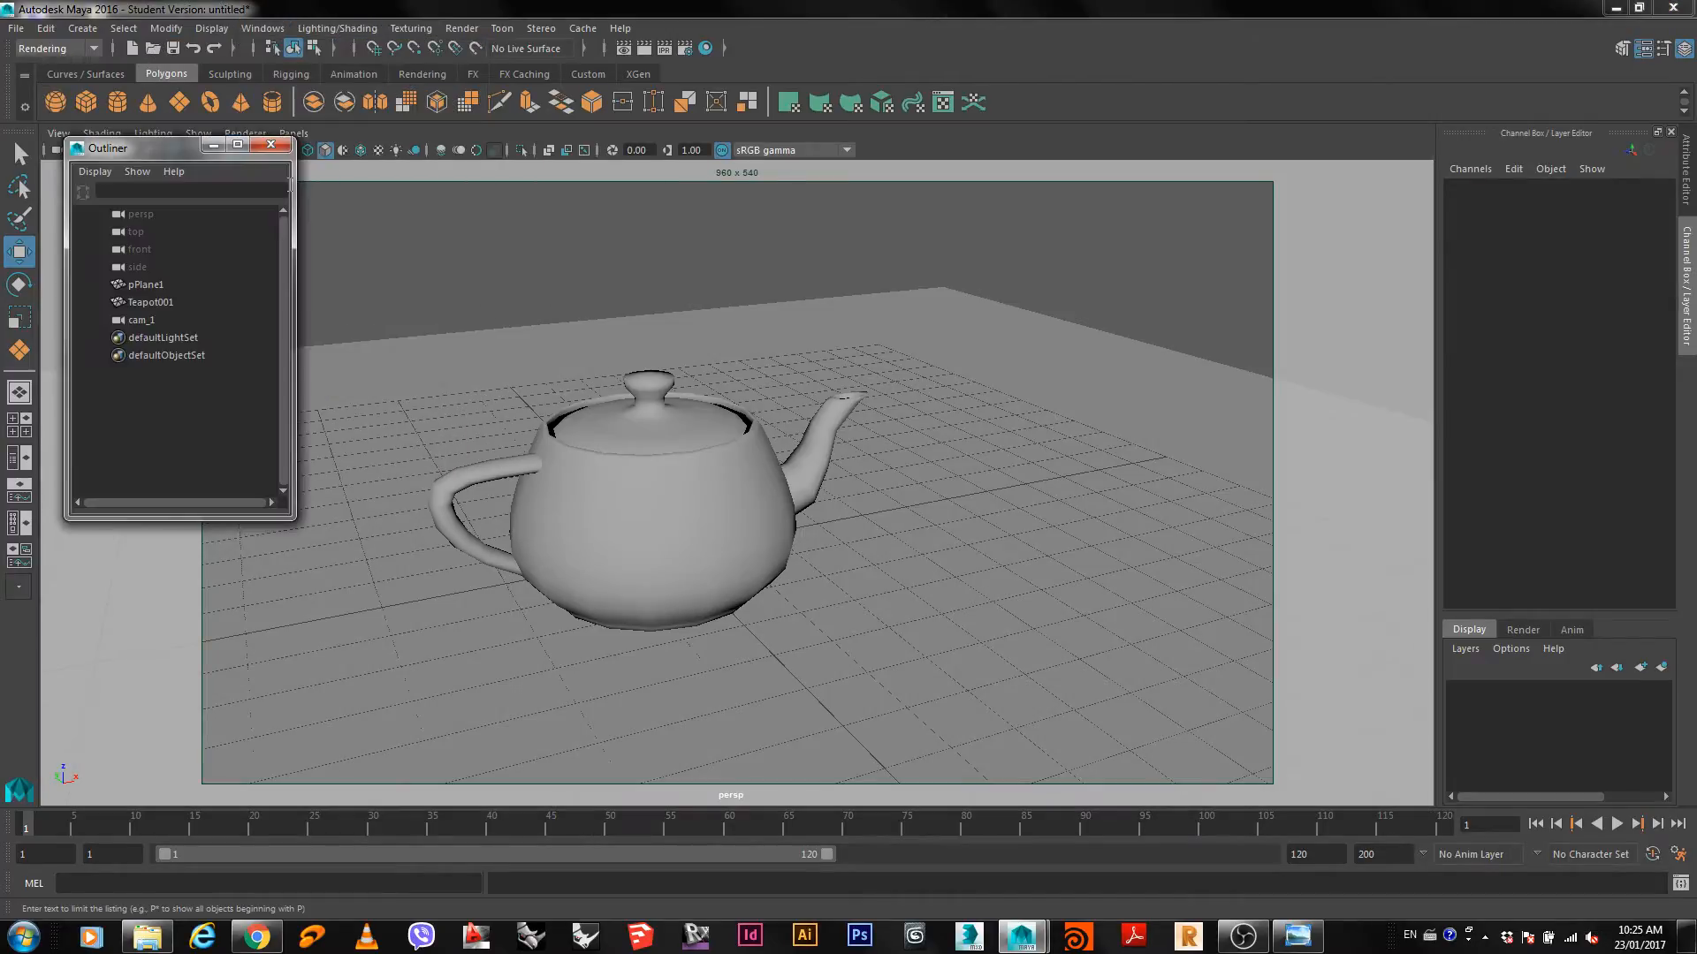
{"action": "left_click", "coordinate": [143, 321]}
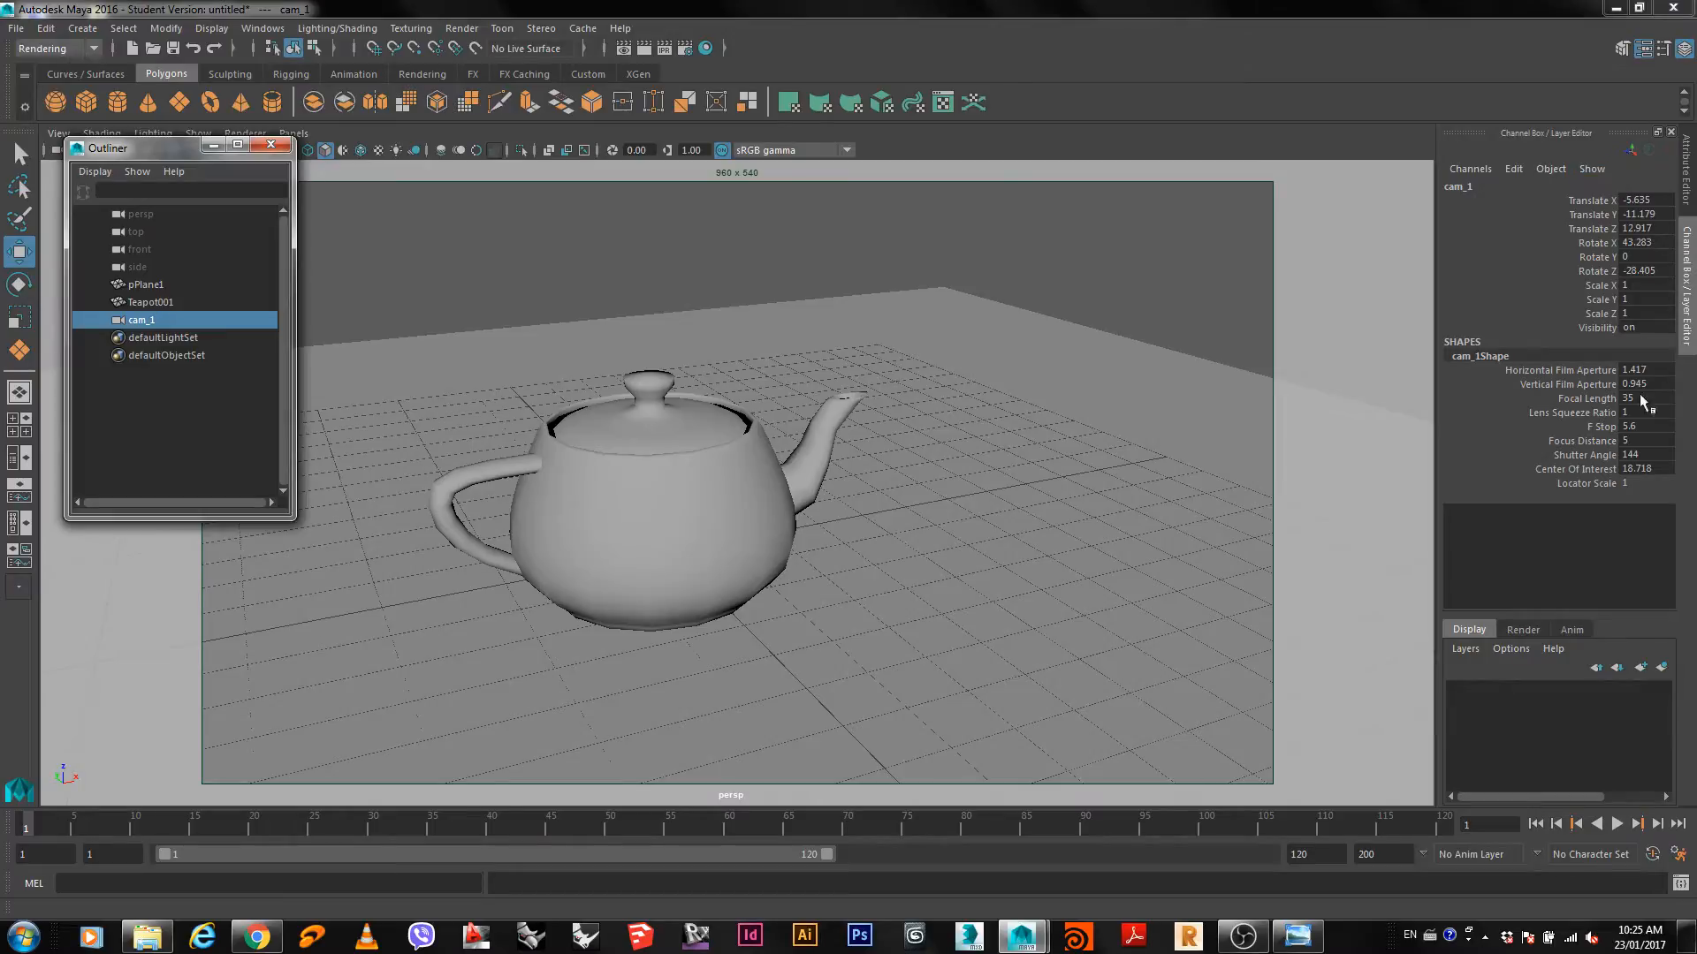
{"action": "left_click", "coordinate": [1687, 157]}
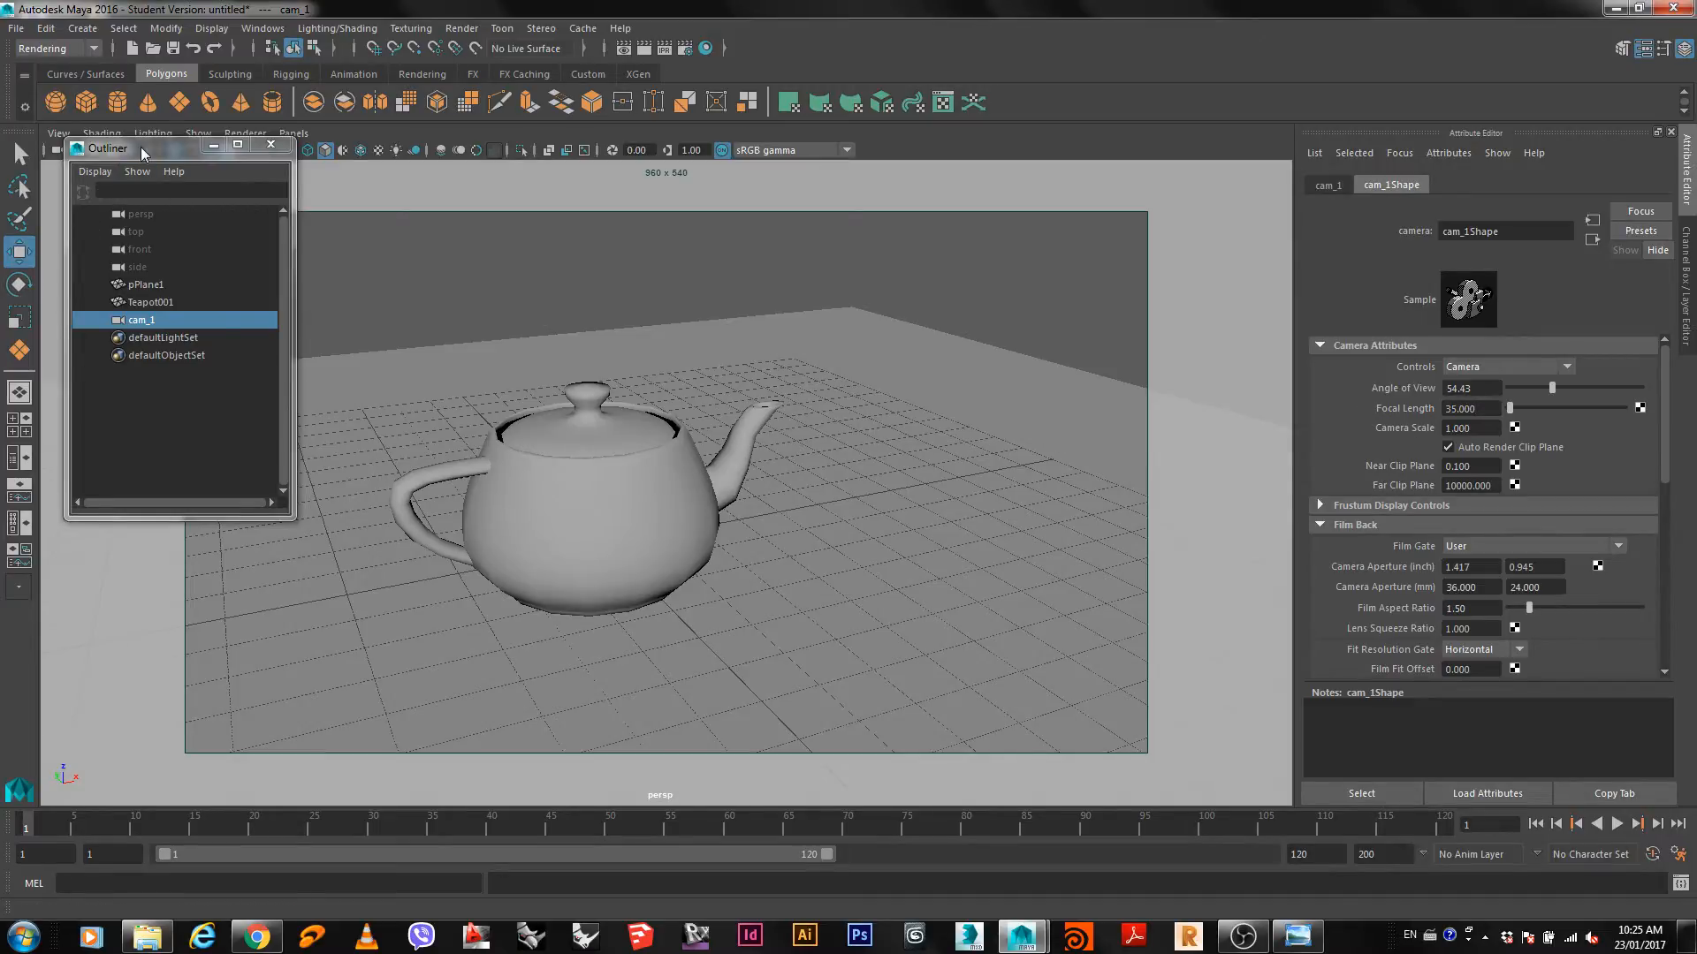
{"action": "left_click_drag", "start_coordinate": [141, 147], "coordinate": [141, 207]}
{"action": "left_click", "coordinate": [271, 205]}
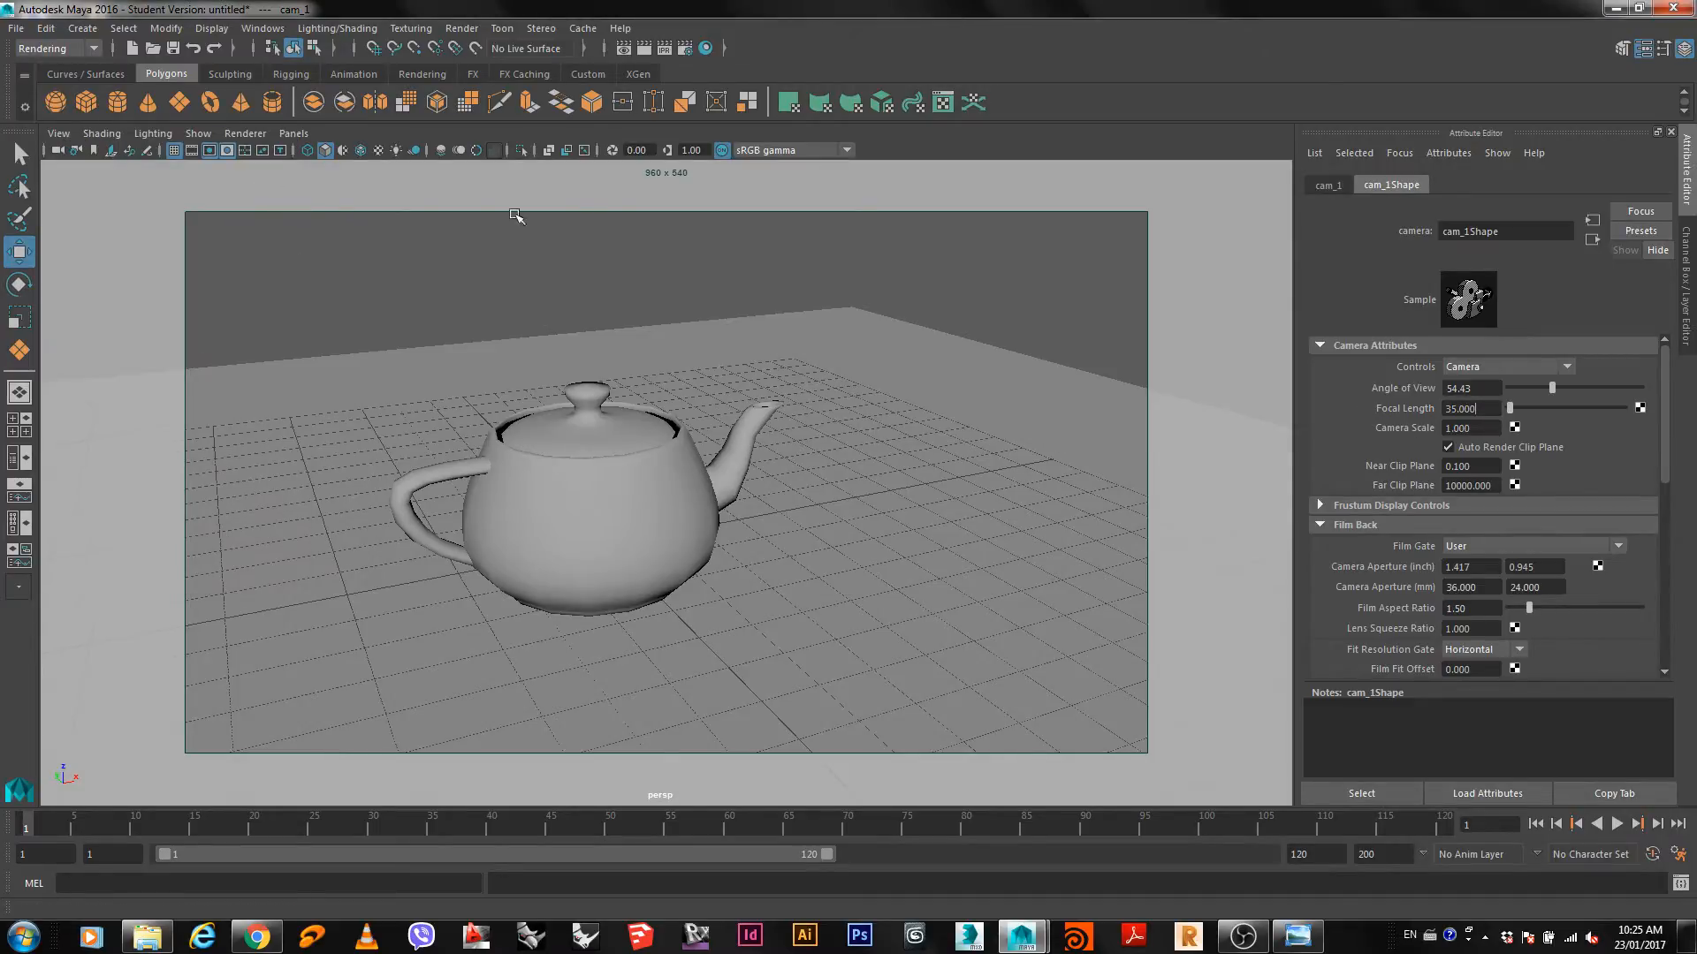
{"action": "left_click", "coordinate": [312, 297]}
Look through cam_1, render the current frame, and move the Render View aside to uncover the viewport.
{"action": "left_click", "coordinate": [293, 134]}
{"action": "mouse_move", "coordinate": [442, 159]}
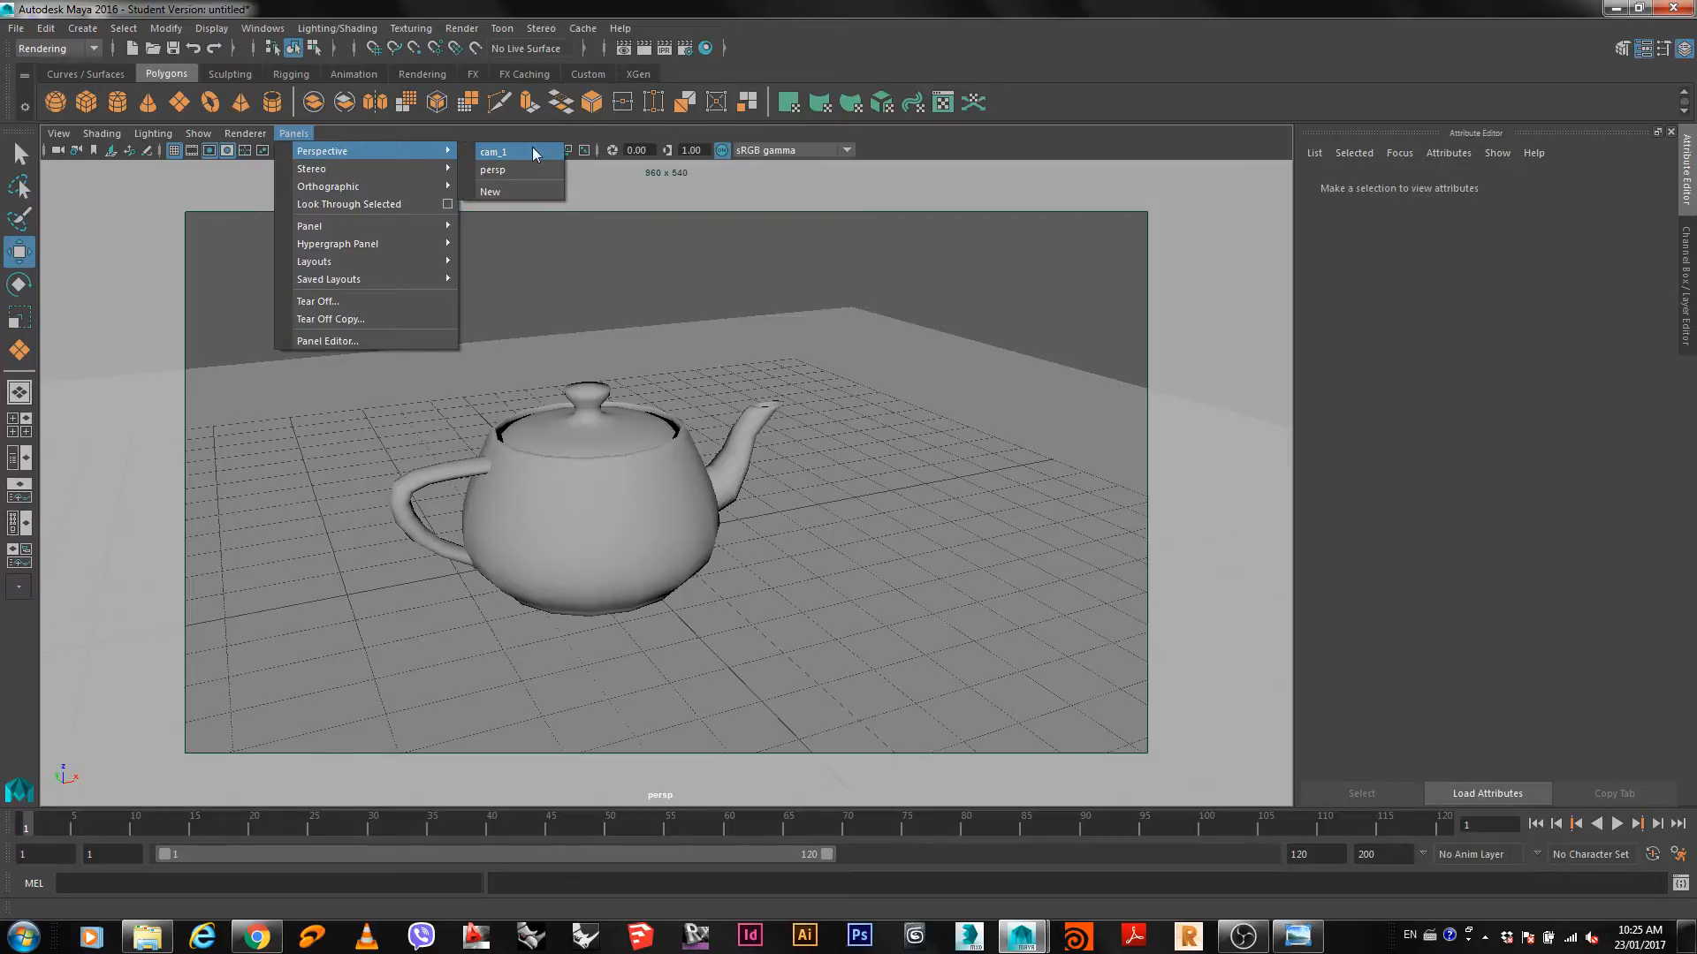
{"action": "left_click", "coordinate": [534, 148]}
{"action": "left_click", "coordinate": [643, 50]}
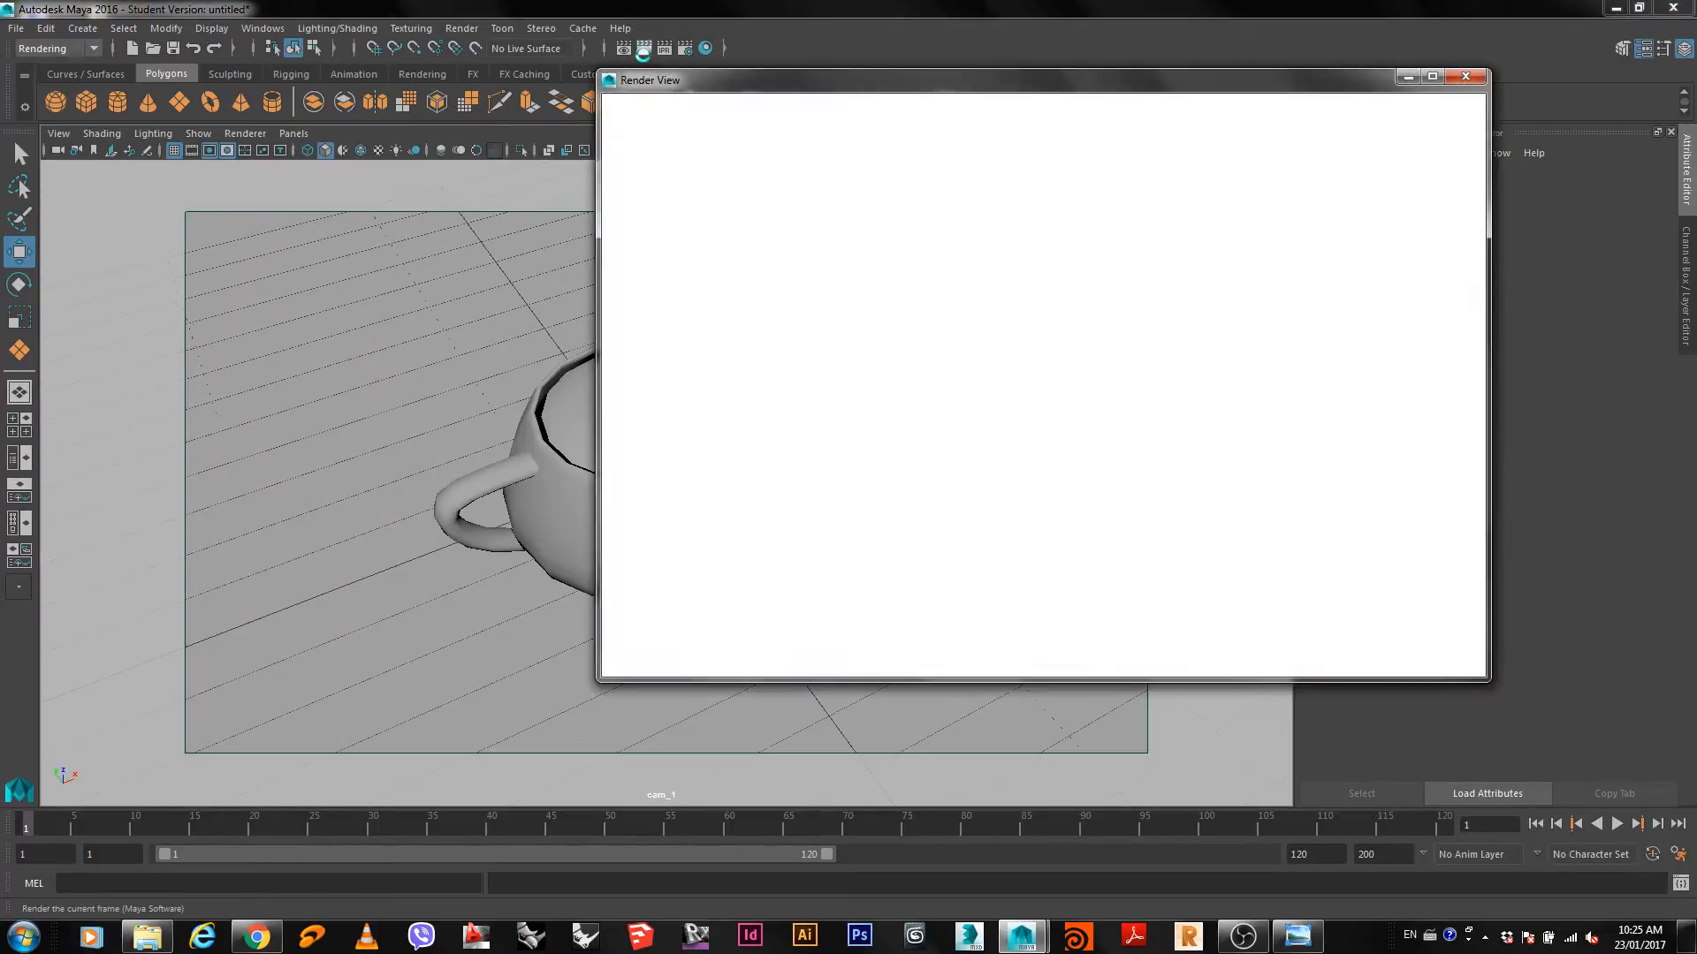
{"action": "left_click_drag", "start_coordinate": [876, 82], "coordinate": [1070, 78]}
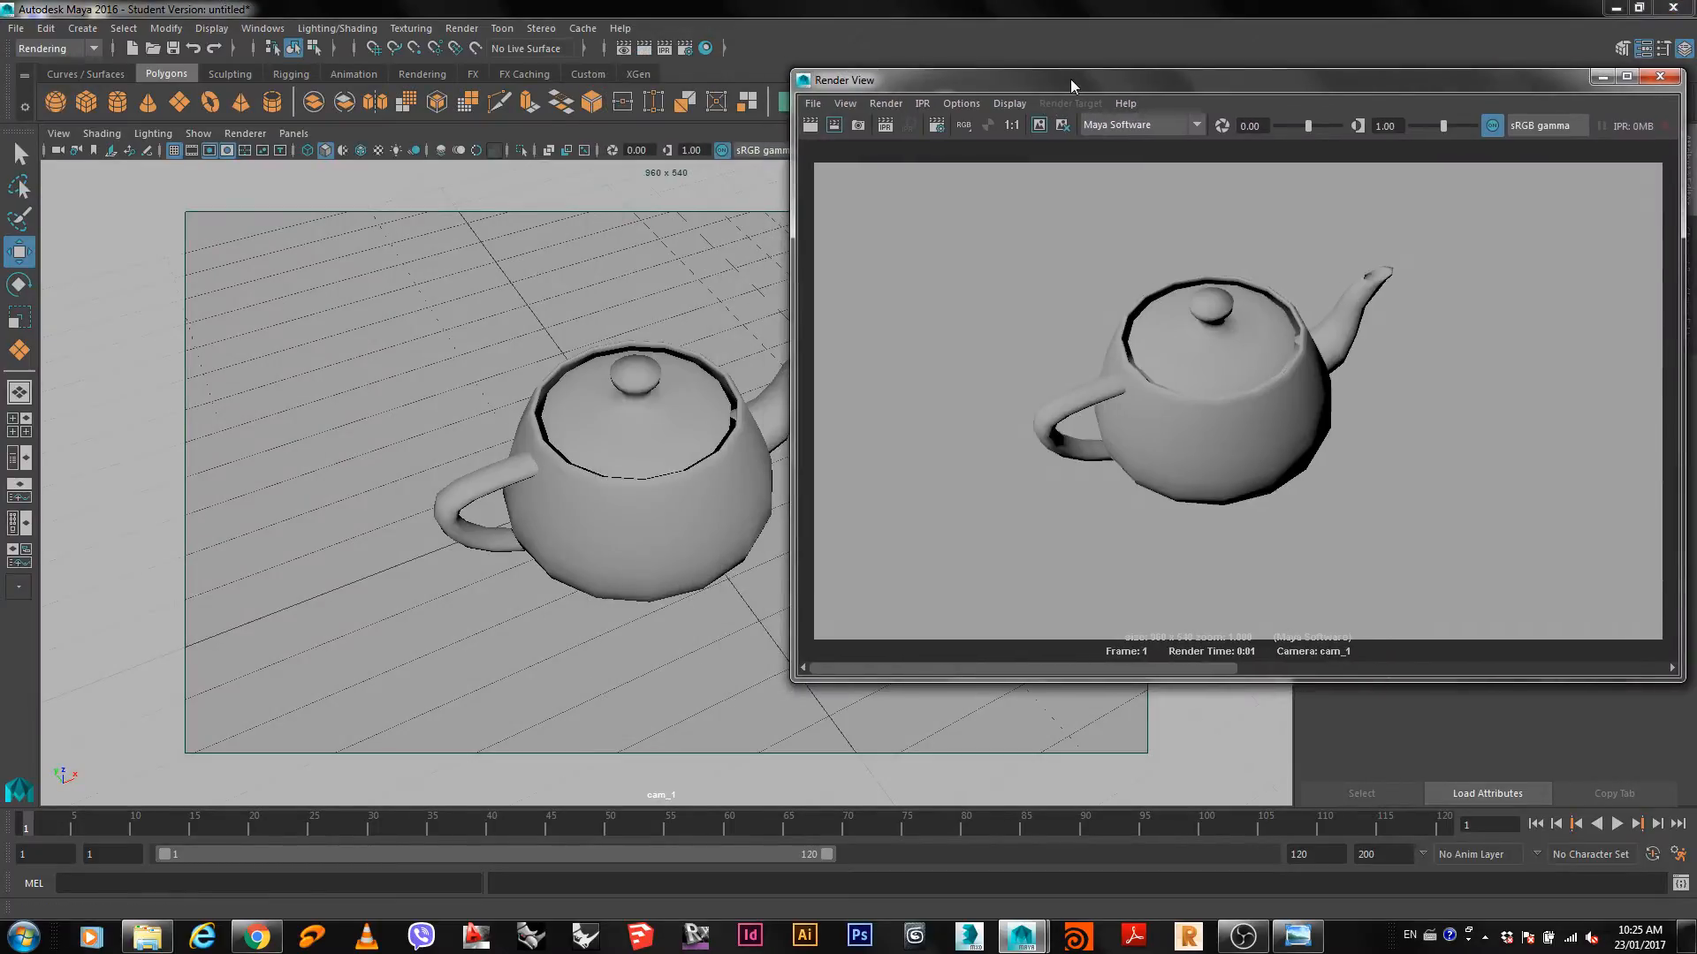
Switch the viewport to persp, orbit to a low side view of the teapot, and redo the previous render.
{"action": "left_click", "coordinate": [293, 132]}
{"action": "left_click", "coordinate": [497, 172]}
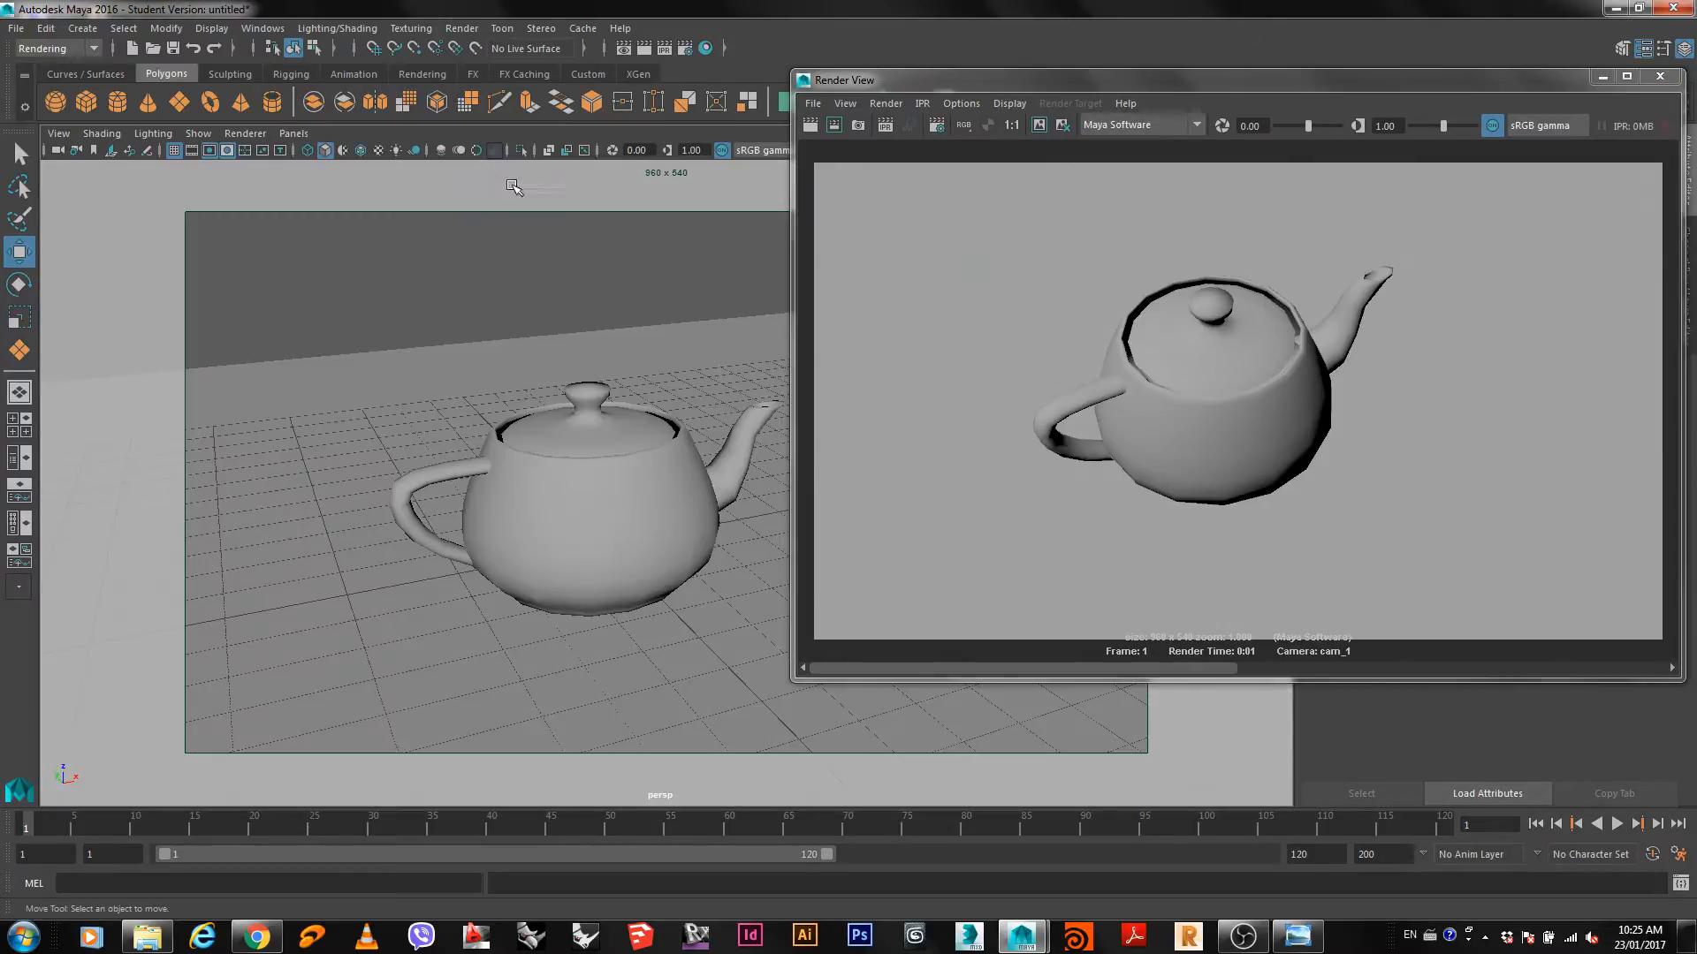
{"action": "left_click_drag", "start_coordinate": [608, 576], "coordinate": [359, 409], "text": "alt"}
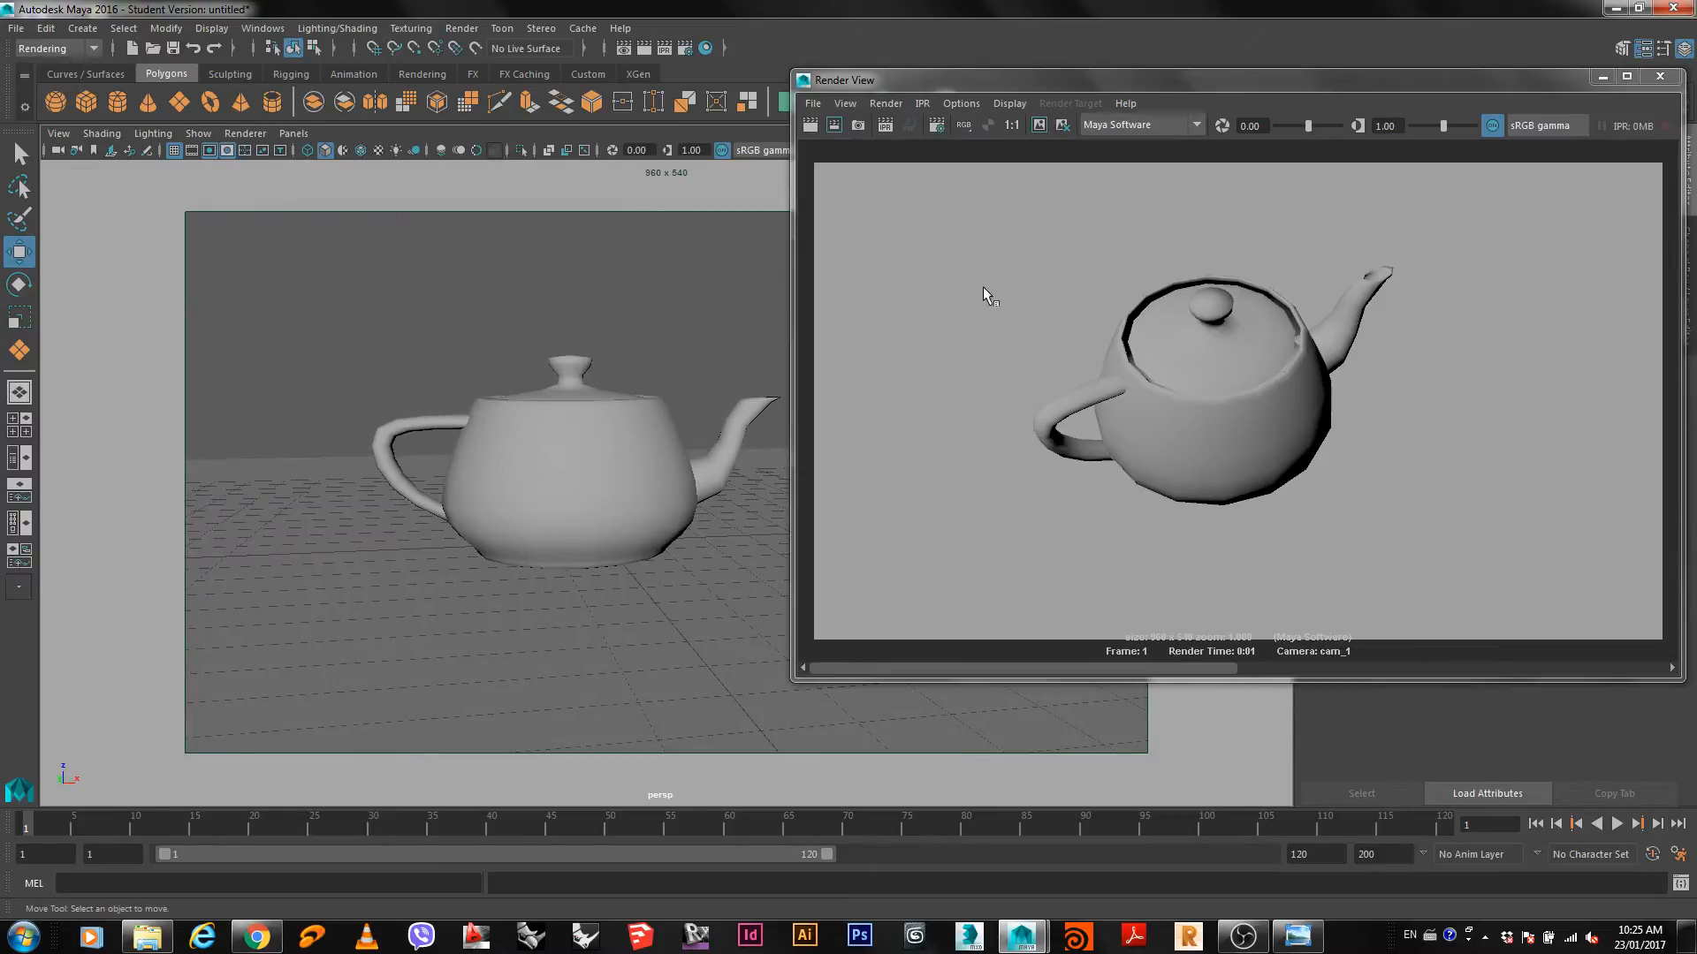
{"action": "left_click", "coordinate": [972, 257]}
{"action": "right_click", "coordinate": [952, 263]}
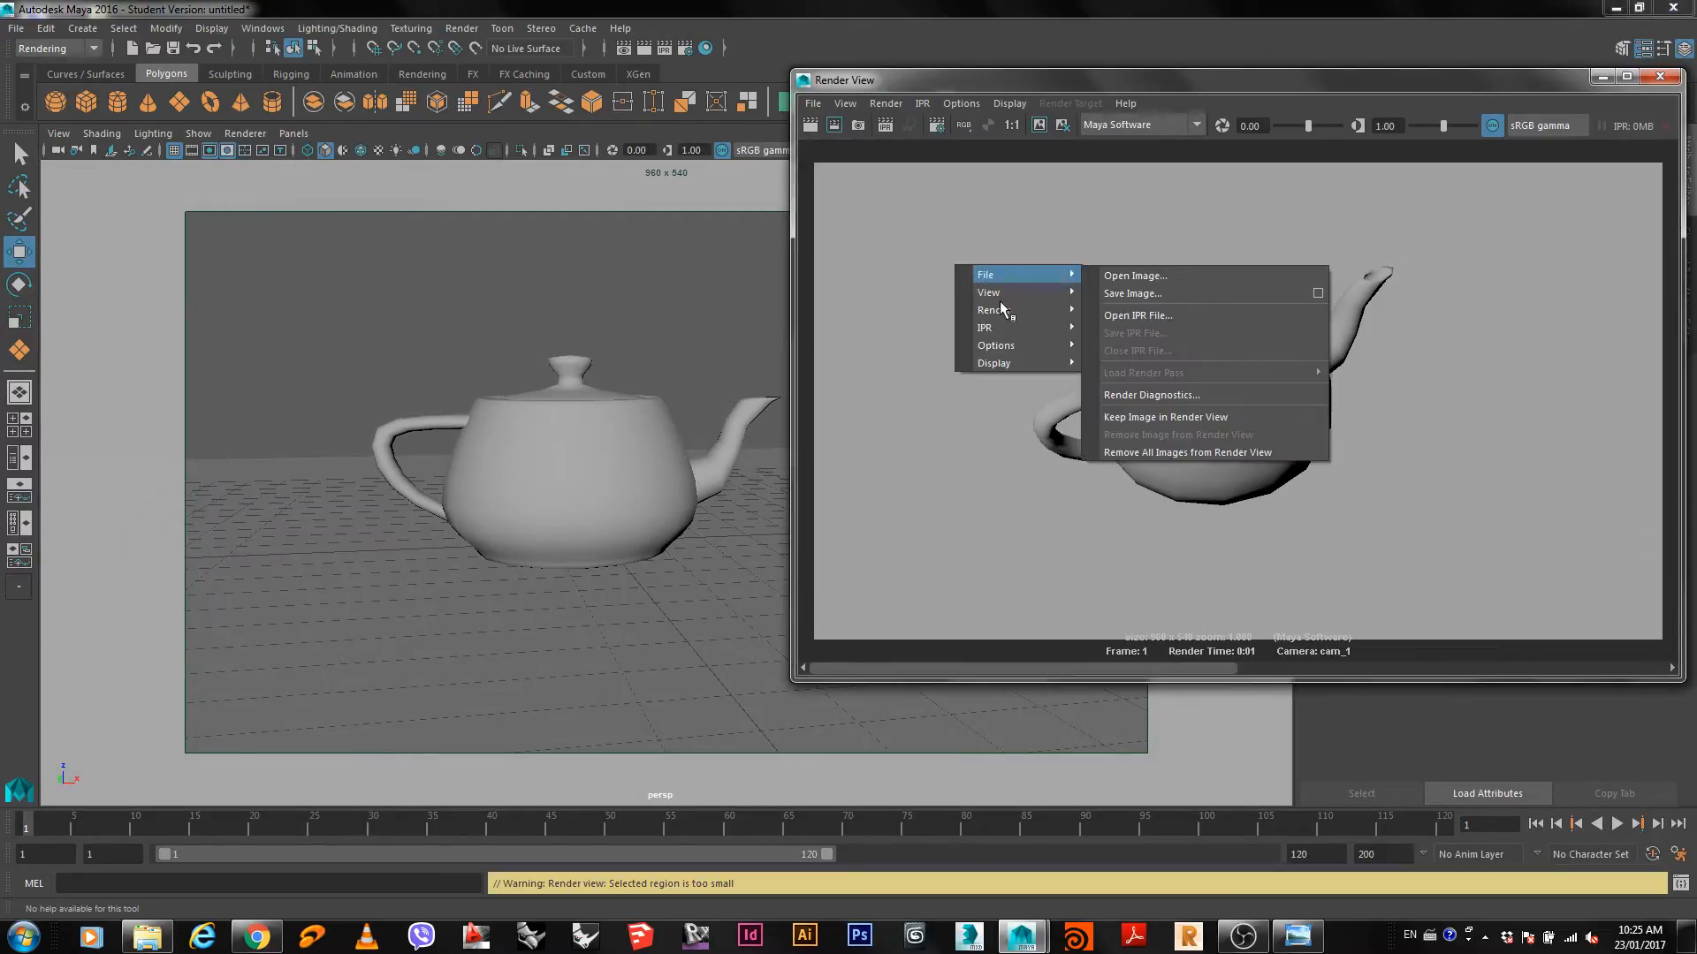
{"action": "mouse_move", "coordinate": [1000, 311]}
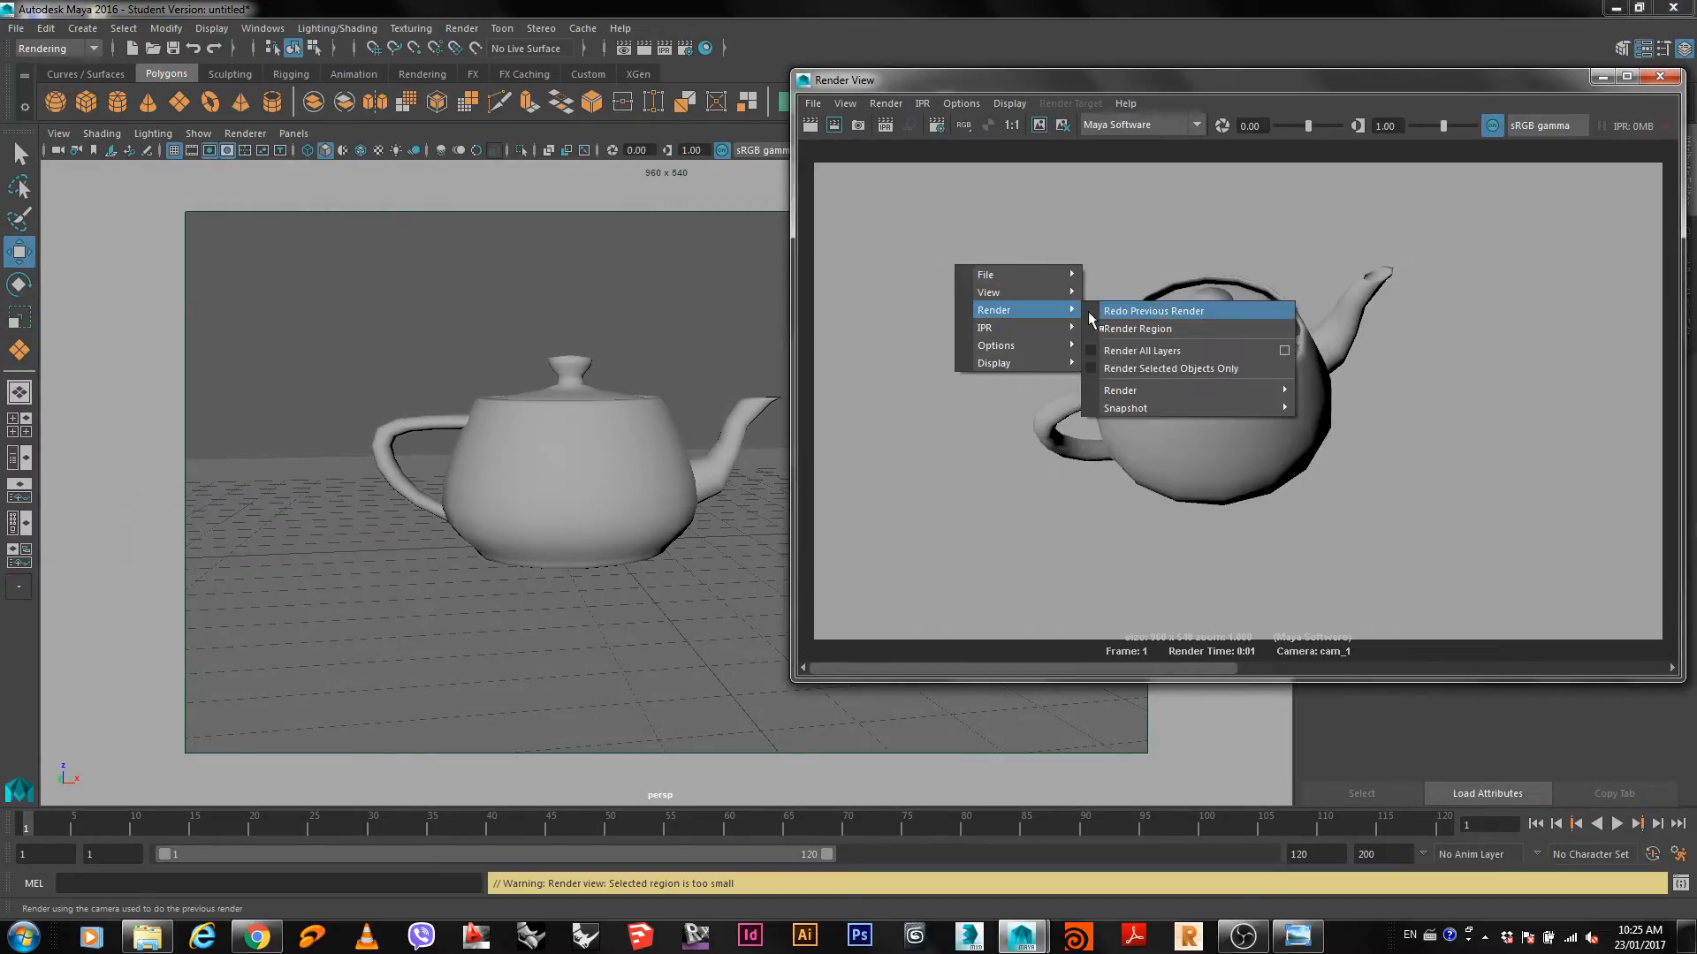
{"action": "left_click", "coordinate": [1145, 318]}
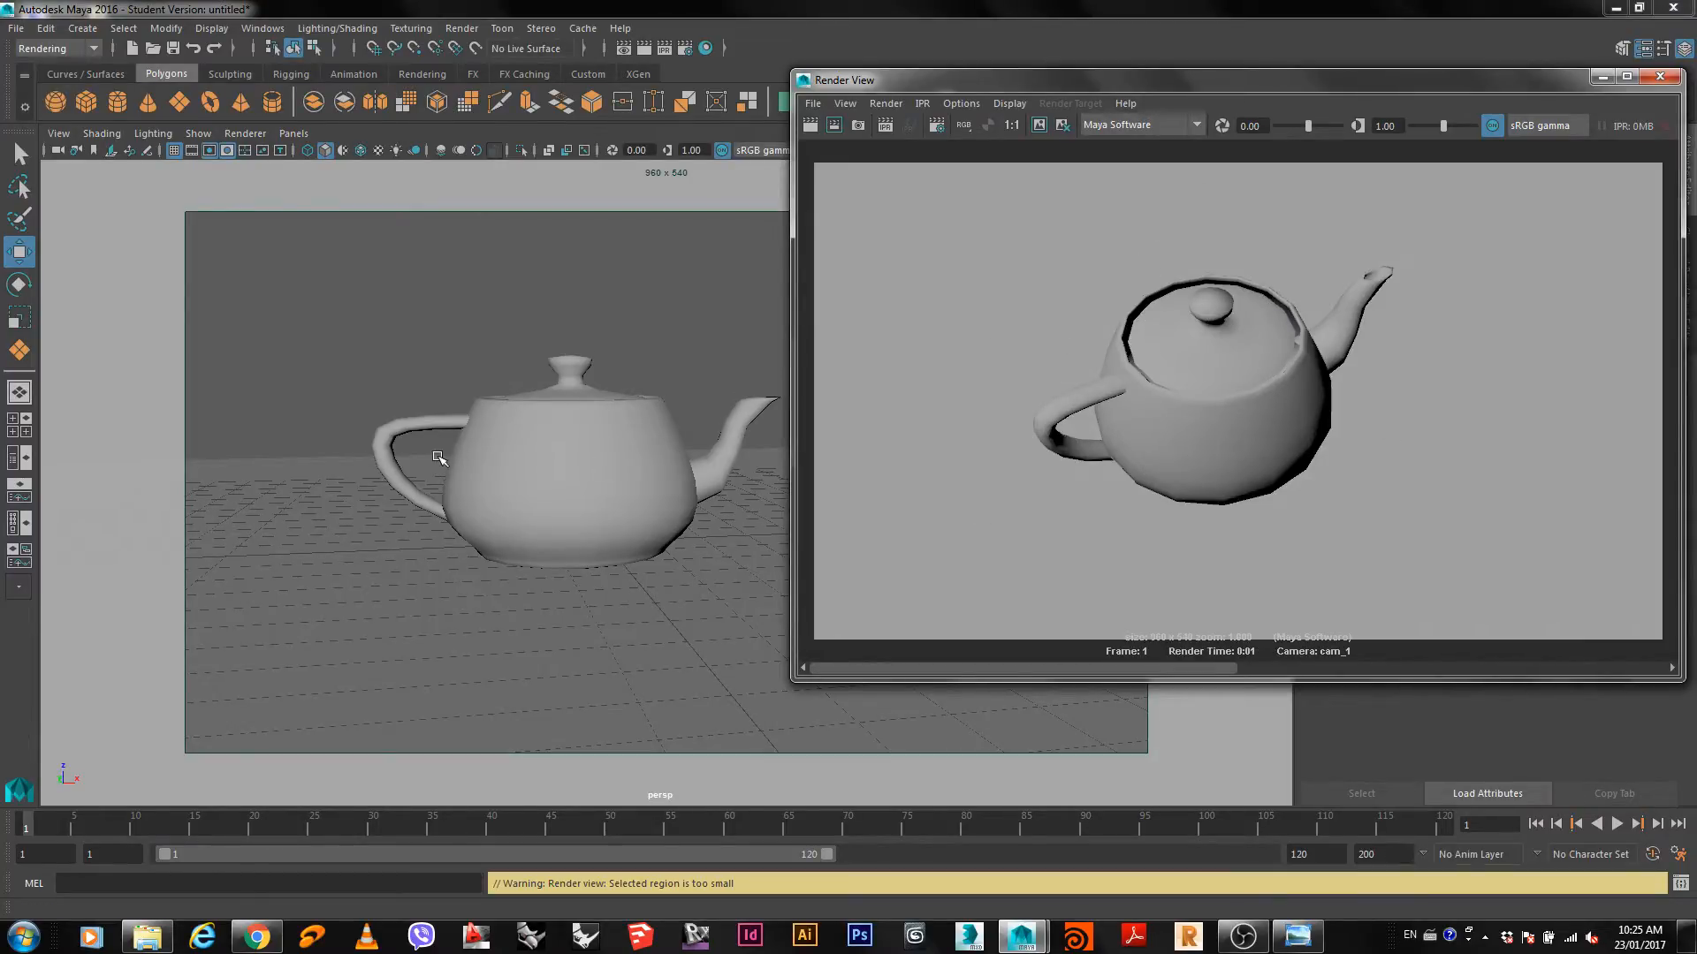
Smooth the teapot mesh in the persp view and deselect it.
{"action": "right_click_drag", "start_coordinate": [542, 470], "coordinate": [424, 515], "text": "alt"}
{"action": "scroll", "coordinate": [583, 456], "scroll_direction": "up", "scroll_amount": 5}
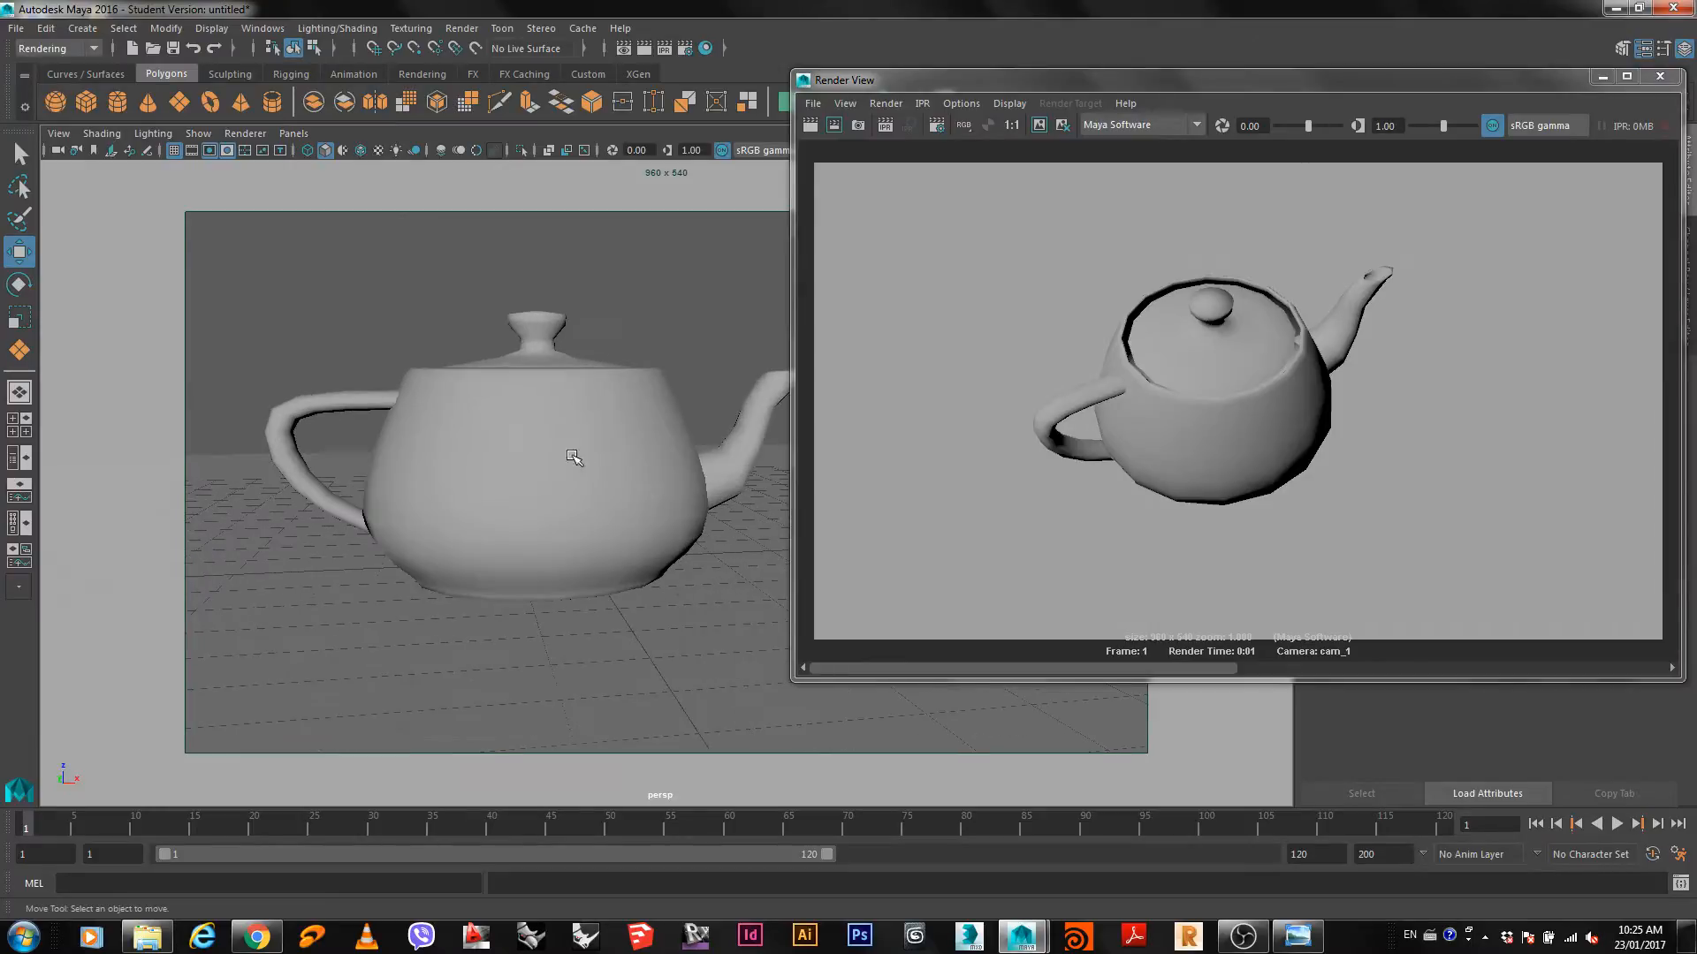
{"action": "mouse_move", "coordinate": [490, 464]}
{"action": "left_mouse_down", "text": "alt"}
{"action": "mouse_move", "coordinate": [470, 518]}
{"action": "mouse_move", "coordinate": [510, 469]}
{"action": "left_mouse_up", "text": "alt"}
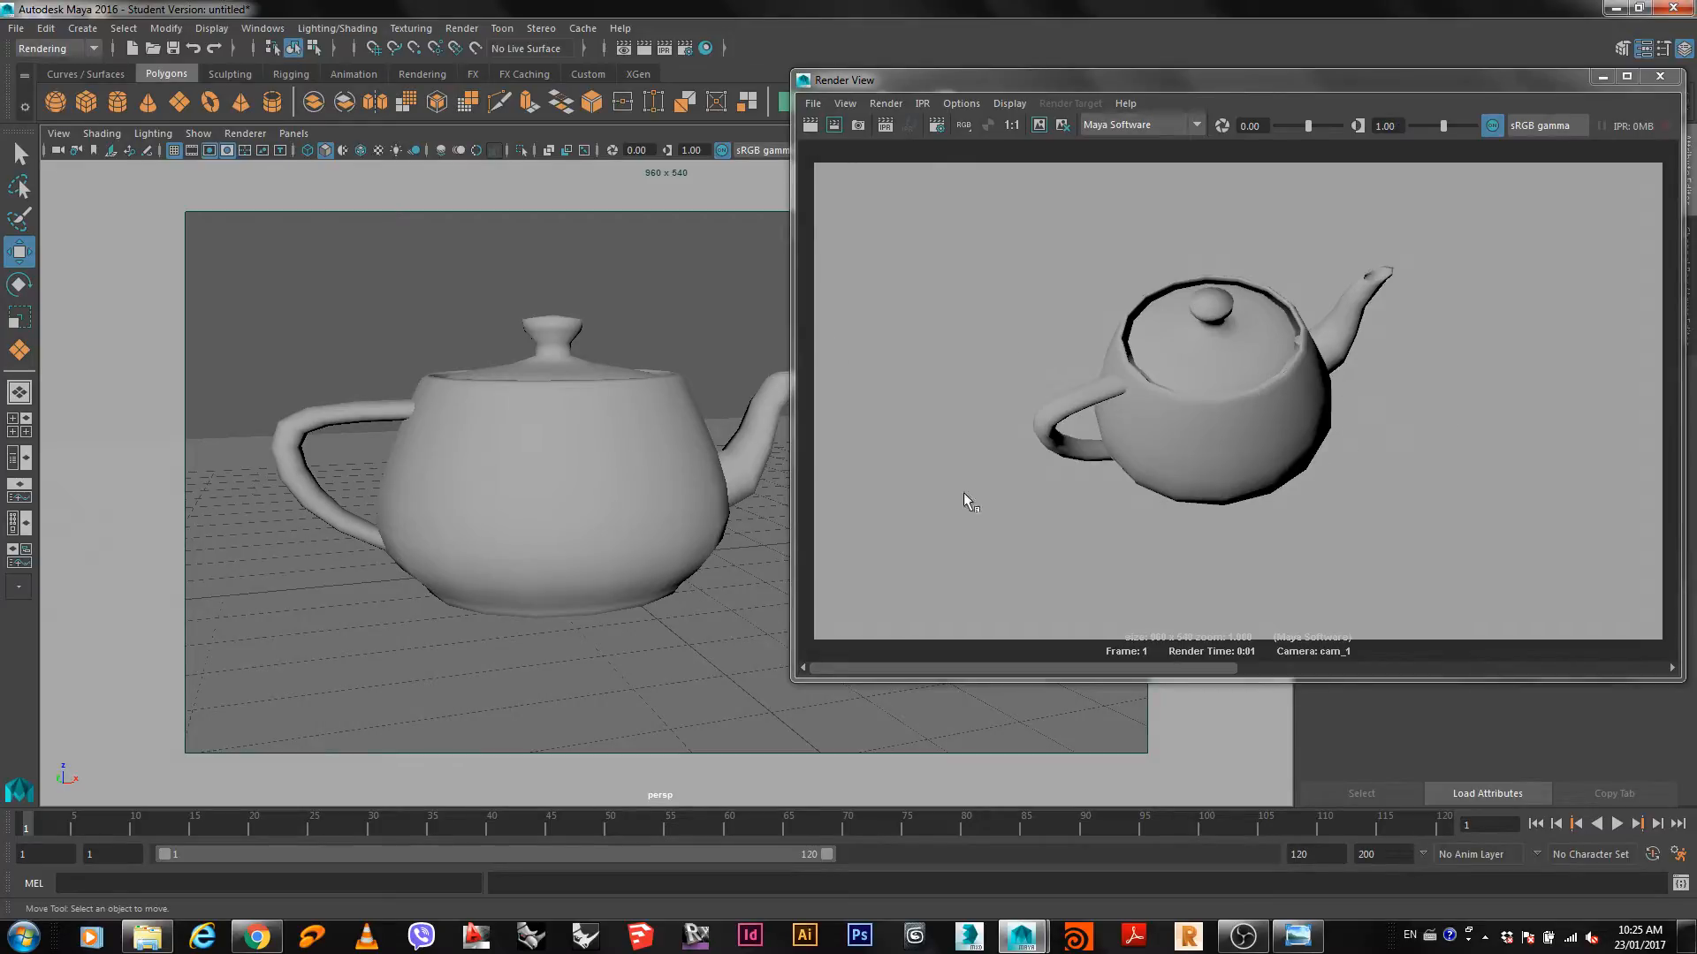
{"action": "left_click", "coordinate": [510, 486]}
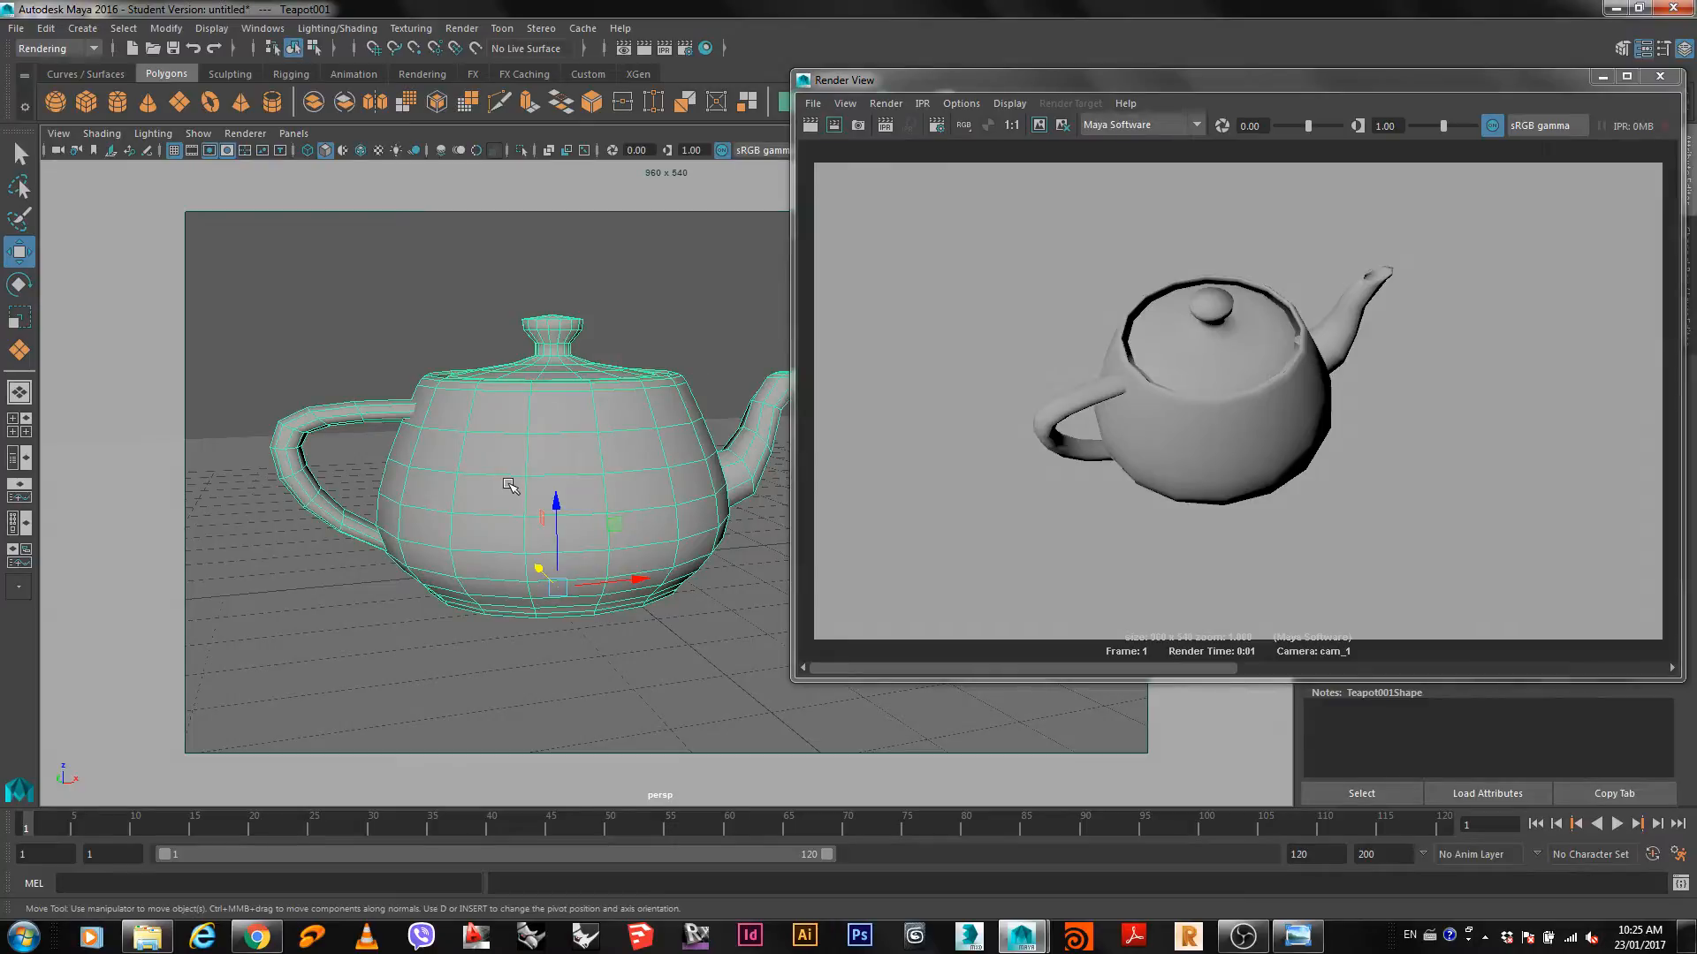
{"action": "right_click_drag", "start_coordinate": [503, 464], "coordinate": [500, 566], "text": "shift"}
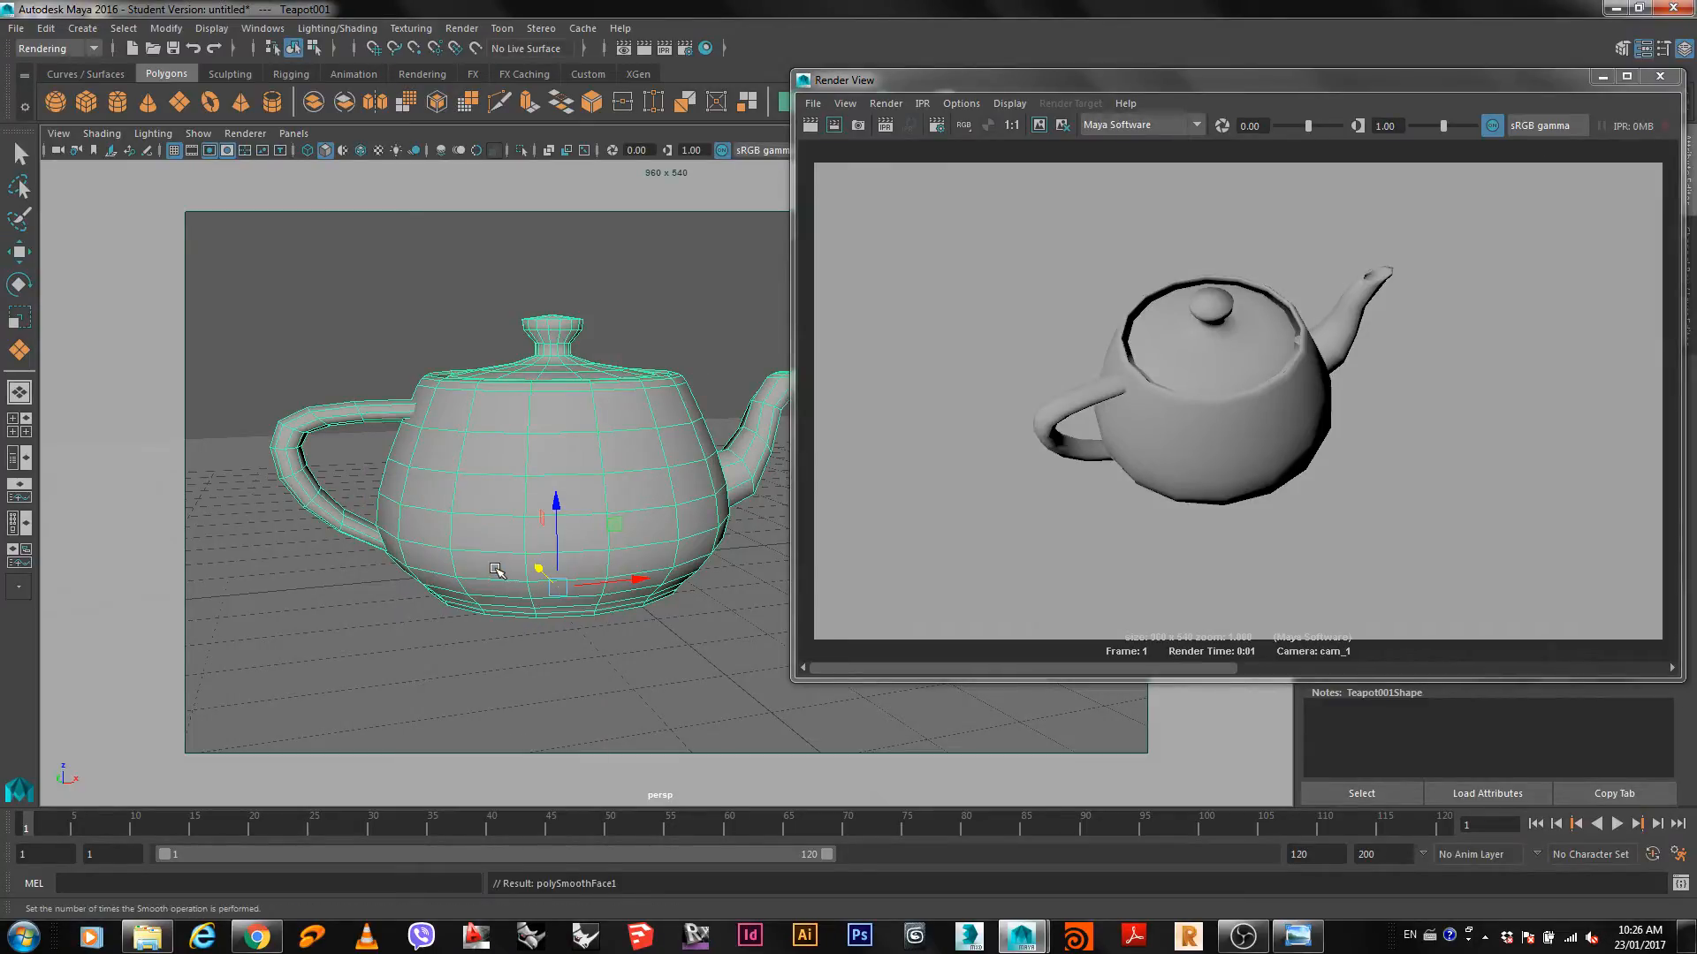
{"action": "left_click", "coordinate": [713, 284]}
Redo the previous render with the smoothed teapot and close the Render View.
{"action": "right_click", "coordinate": [1010, 321]}
{"action": "mouse_move", "coordinate": [1055, 367]}
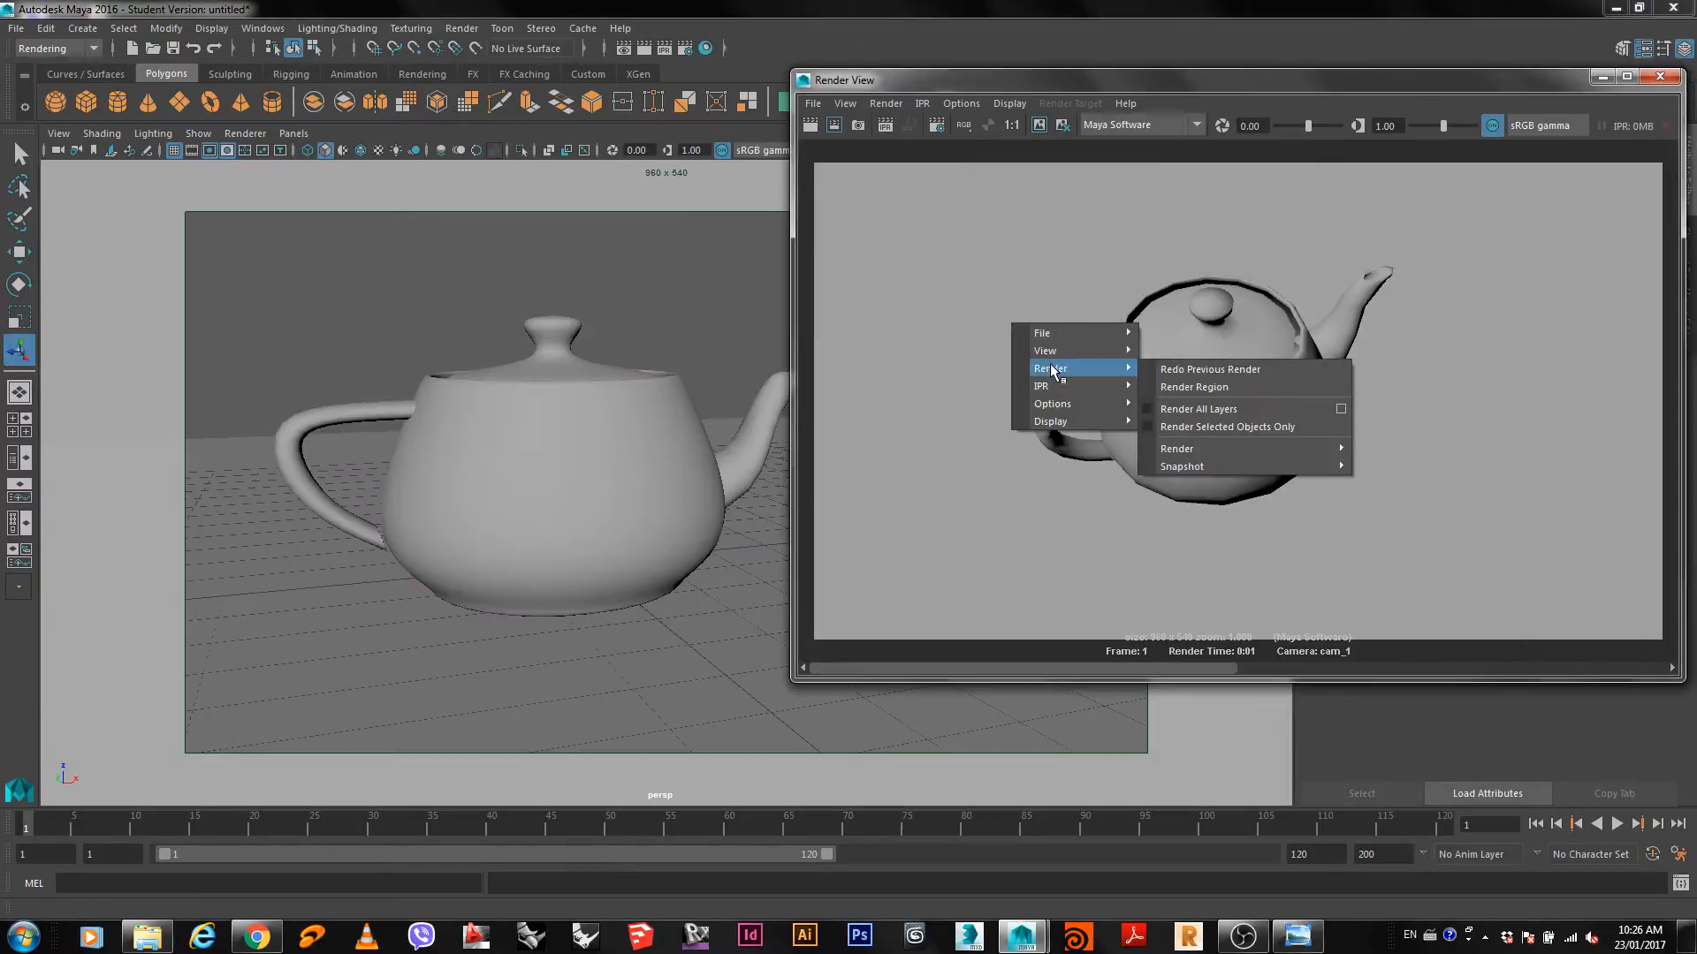
{"action": "left_click", "coordinate": [1281, 369]}
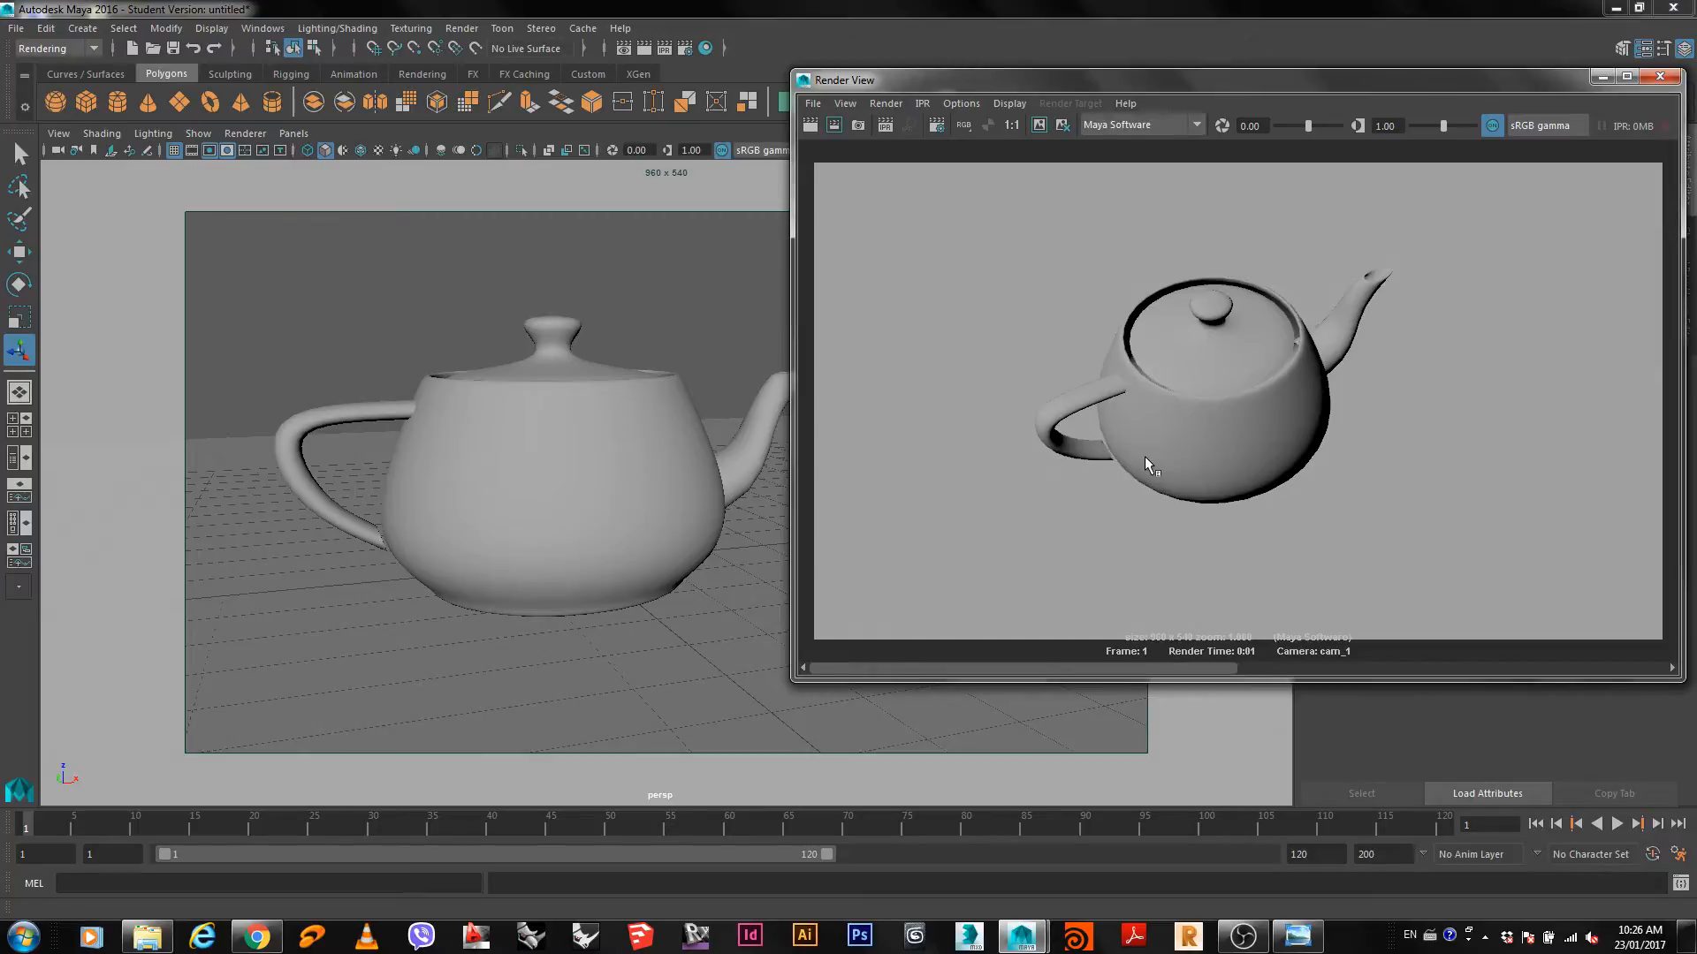
{"action": "left_click", "coordinate": [1660, 76]}
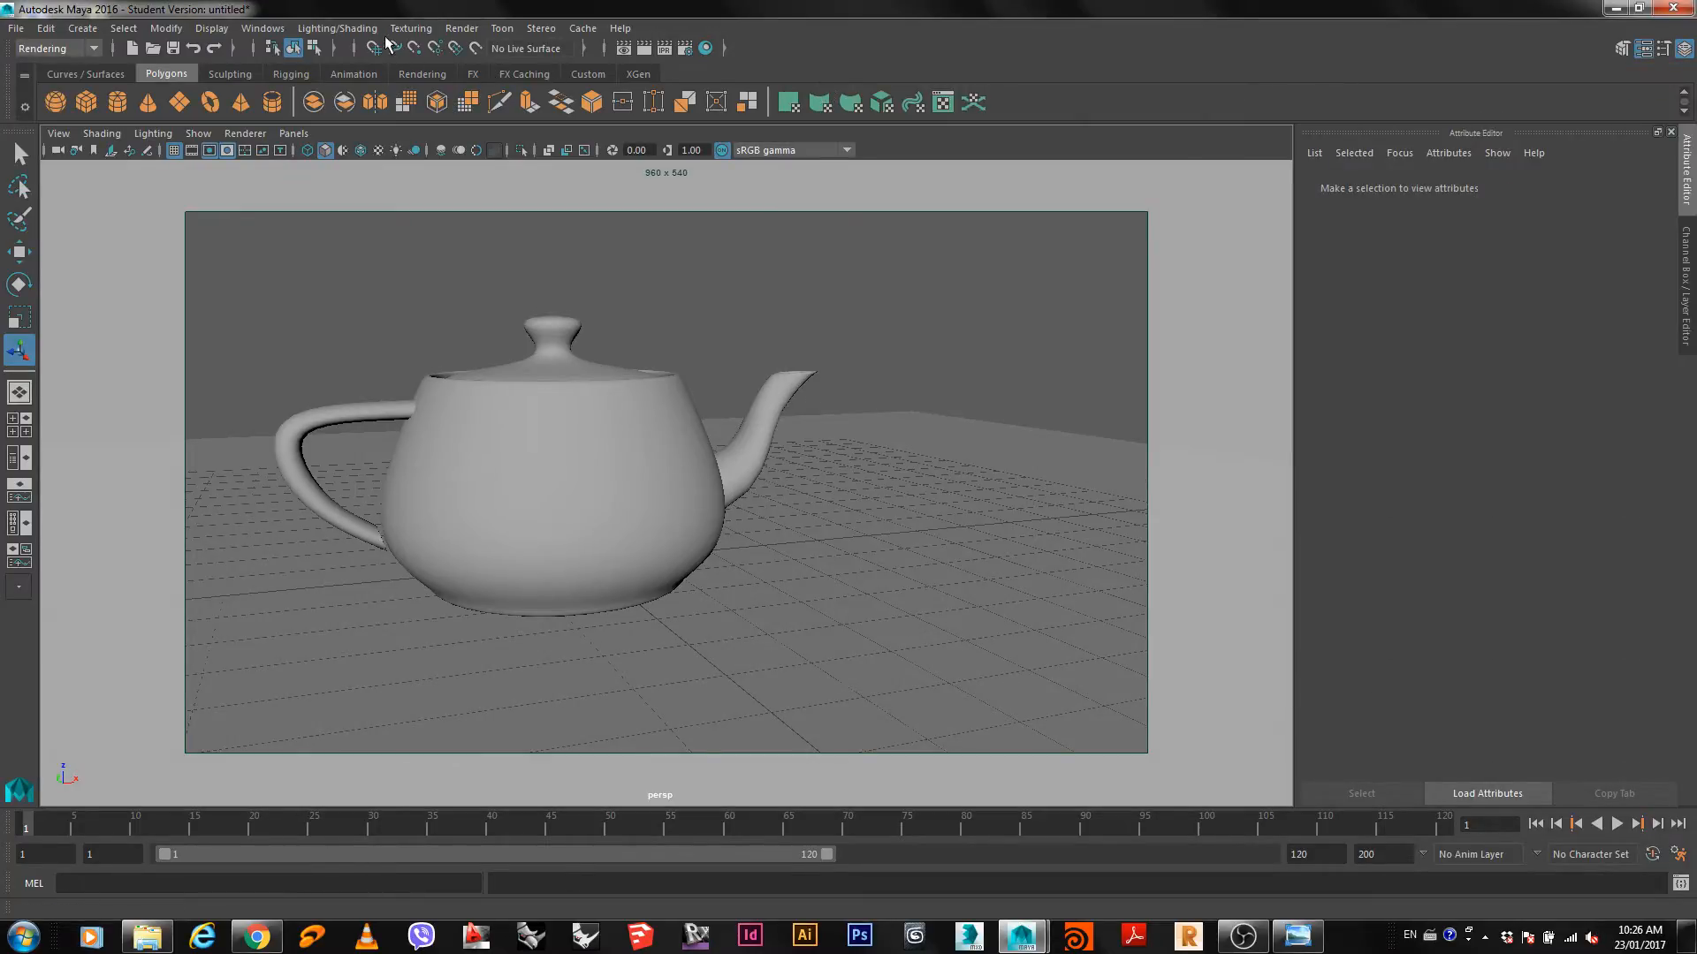
Tear off the list of light types as a floating window and place it clear of the teapot.
{"action": "left_click", "coordinate": [83, 28]}
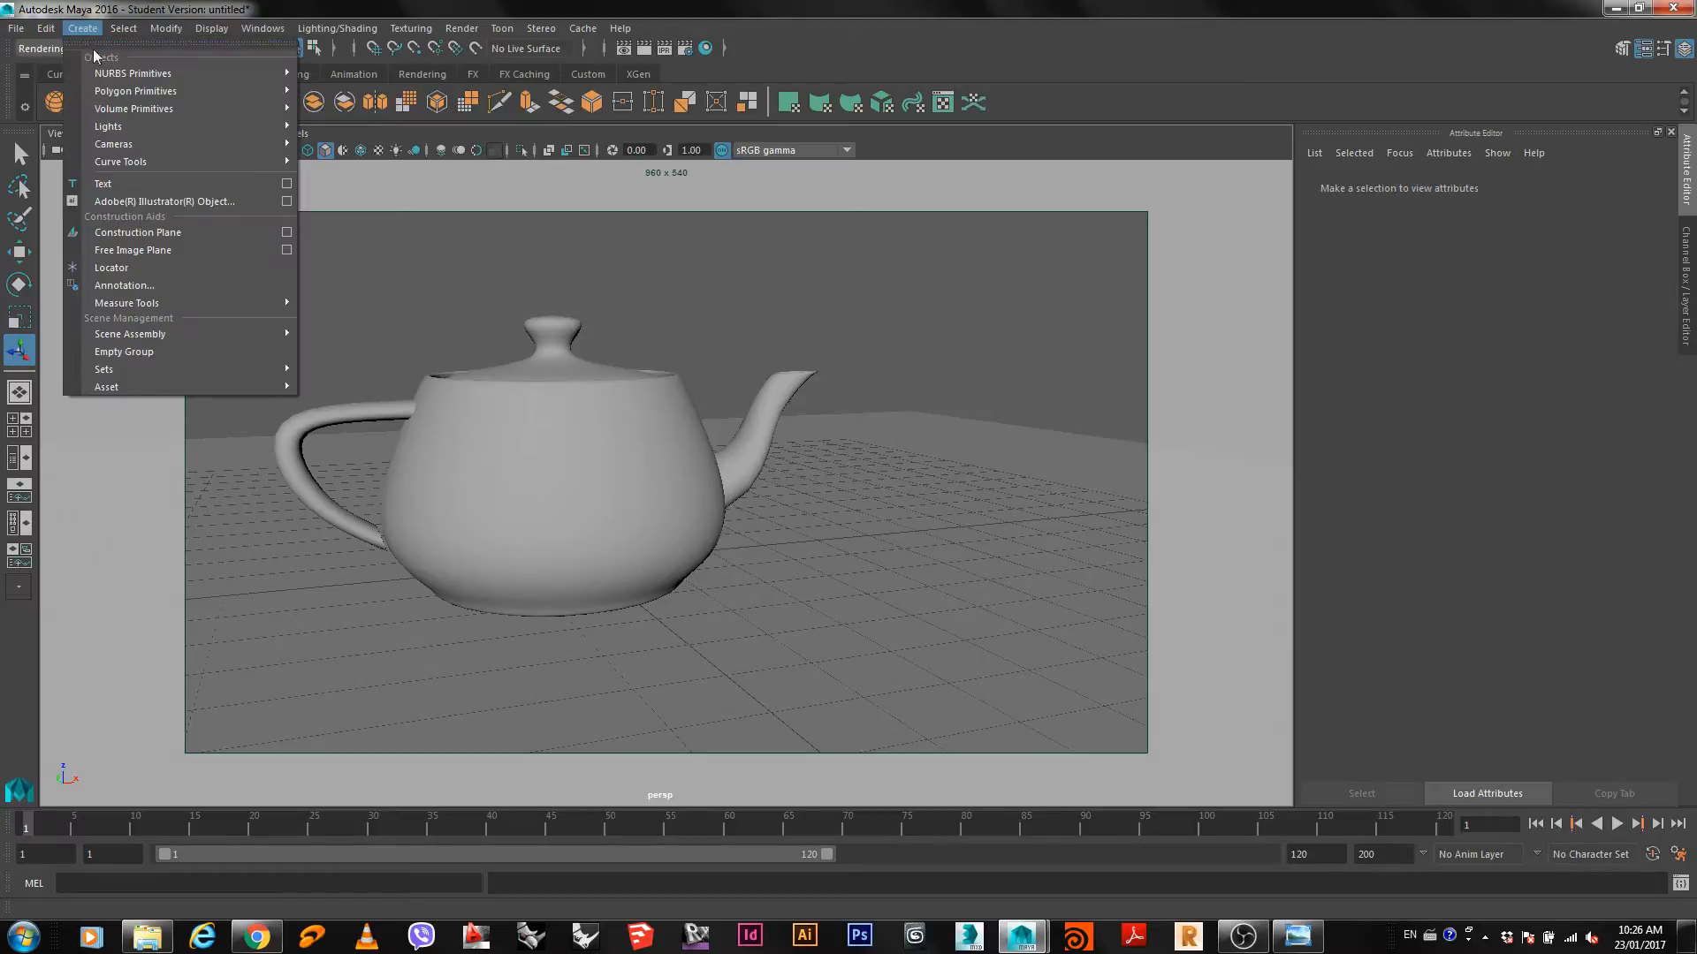
{"action": "mouse_move", "coordinate": [103, 129]}
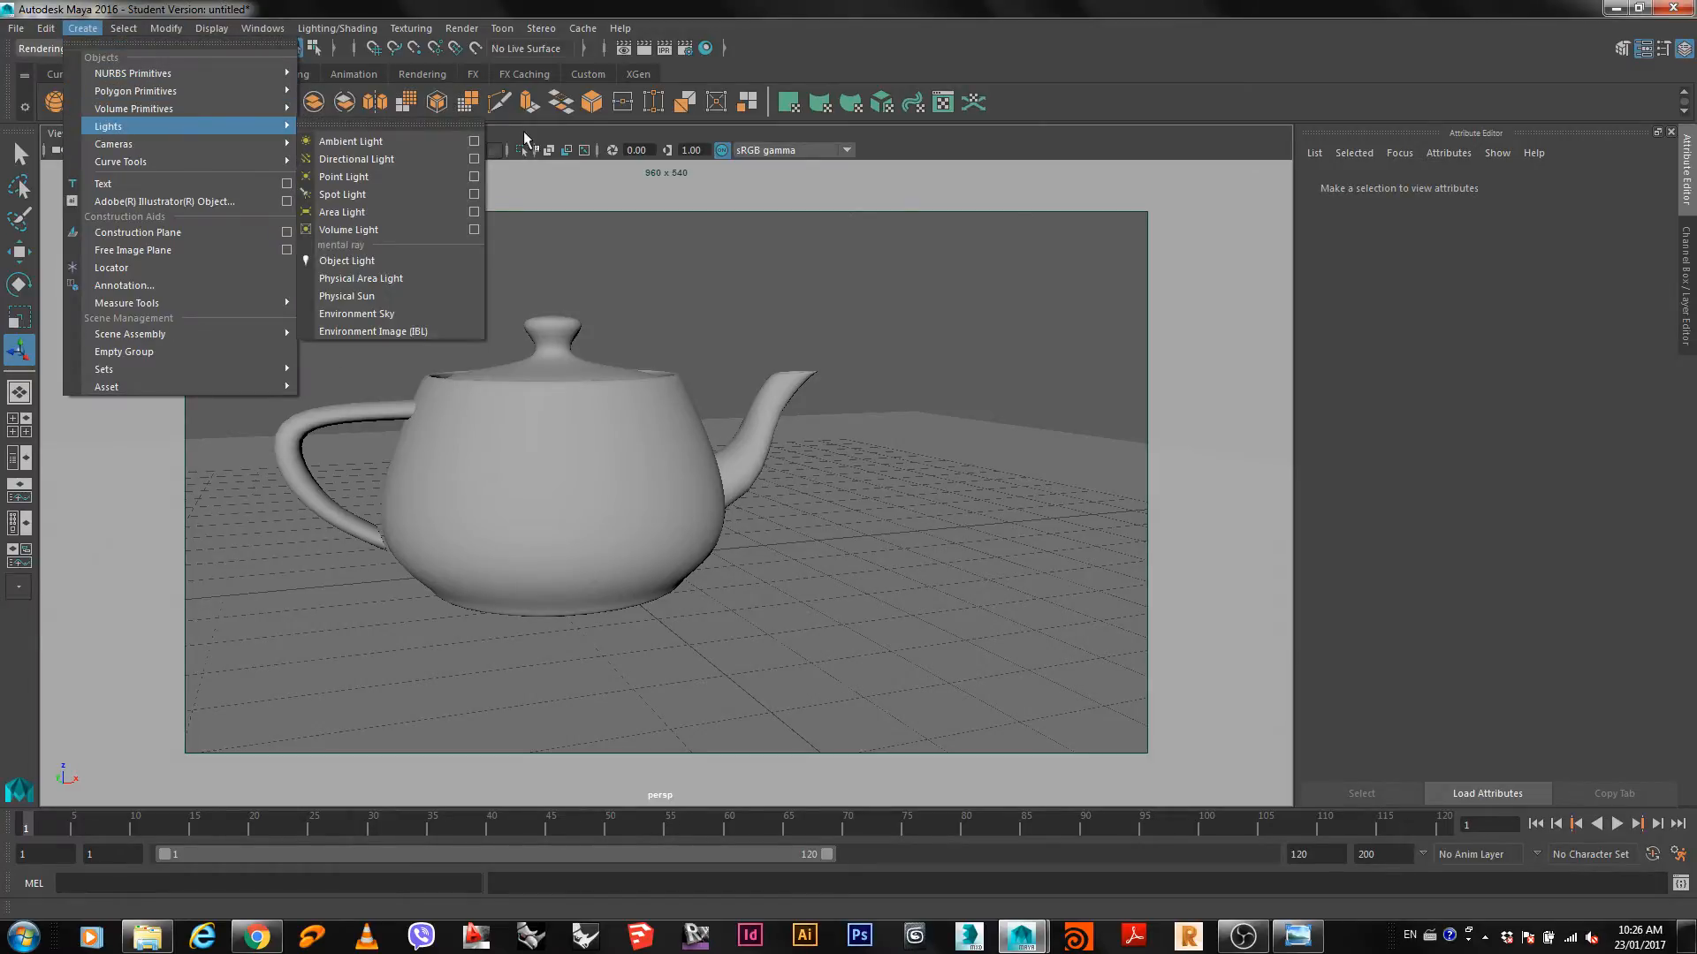
{"action": "left_click", "coordinate": [433, 123]}
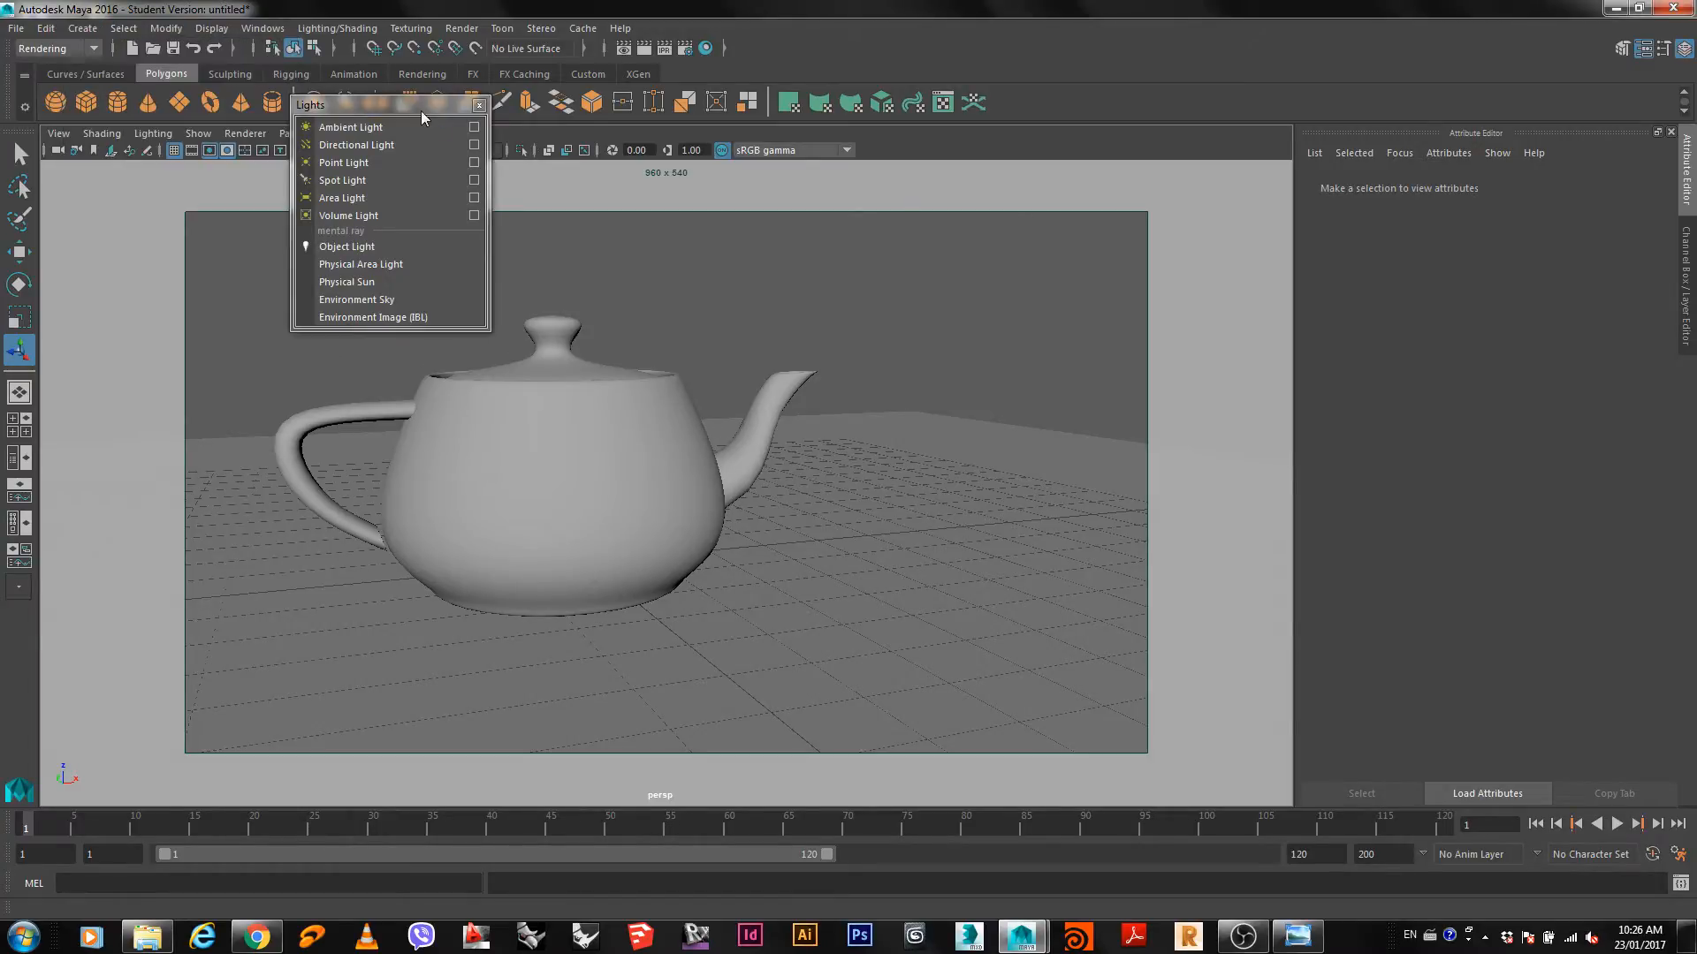
{"action": "left_click_drag", "start_coordinate": [421, 110], "coordinate": [1186, 203]}
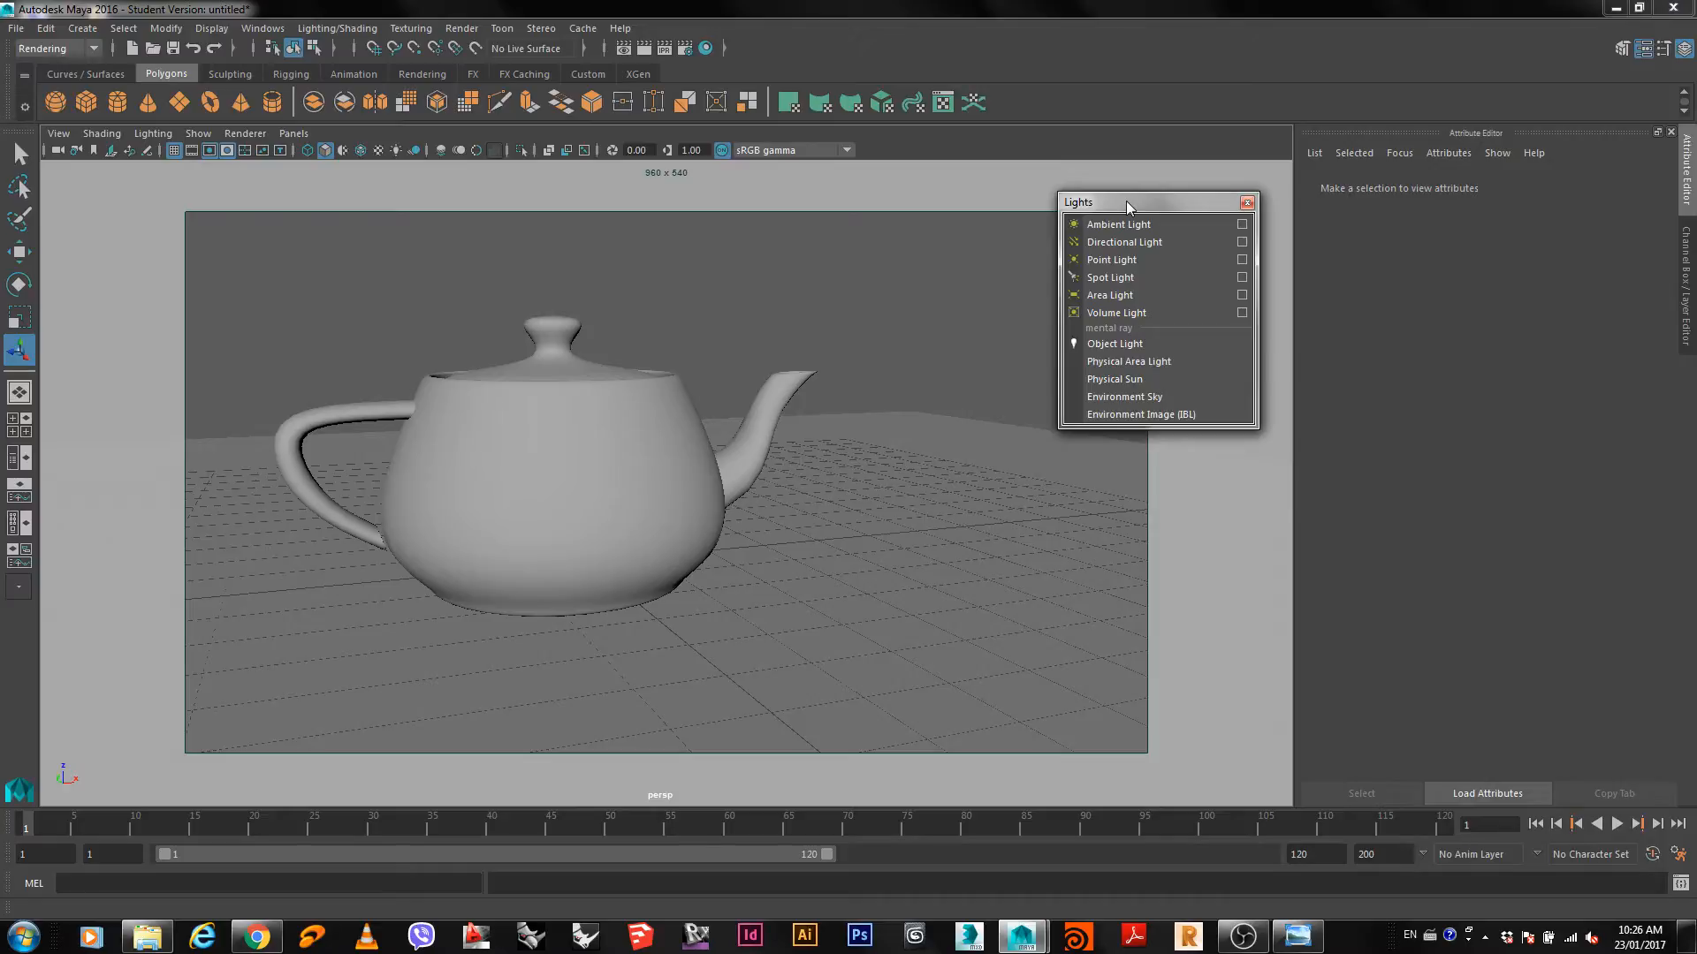
{"action": "left_click_drag", "start_coordinate": [1126, 199], "coordinate": [1140, 179]}
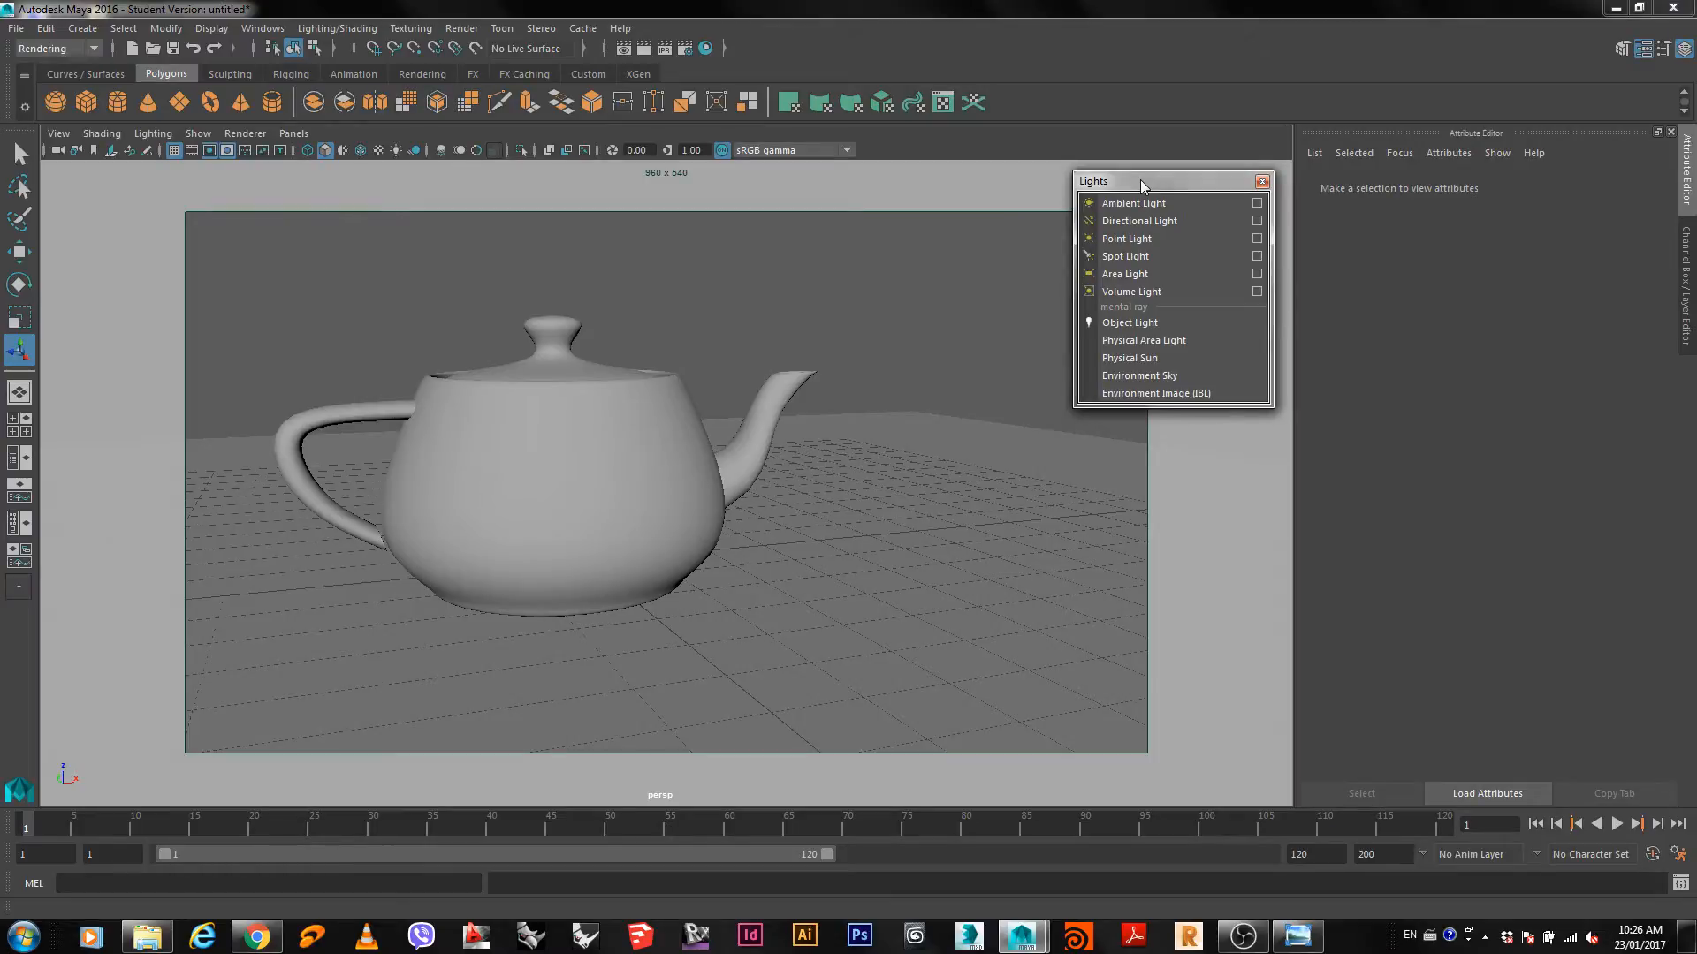
{"action": "left_click_drag", "start_coordinate": [1140, 179], "coordinate": [1137, 189]}
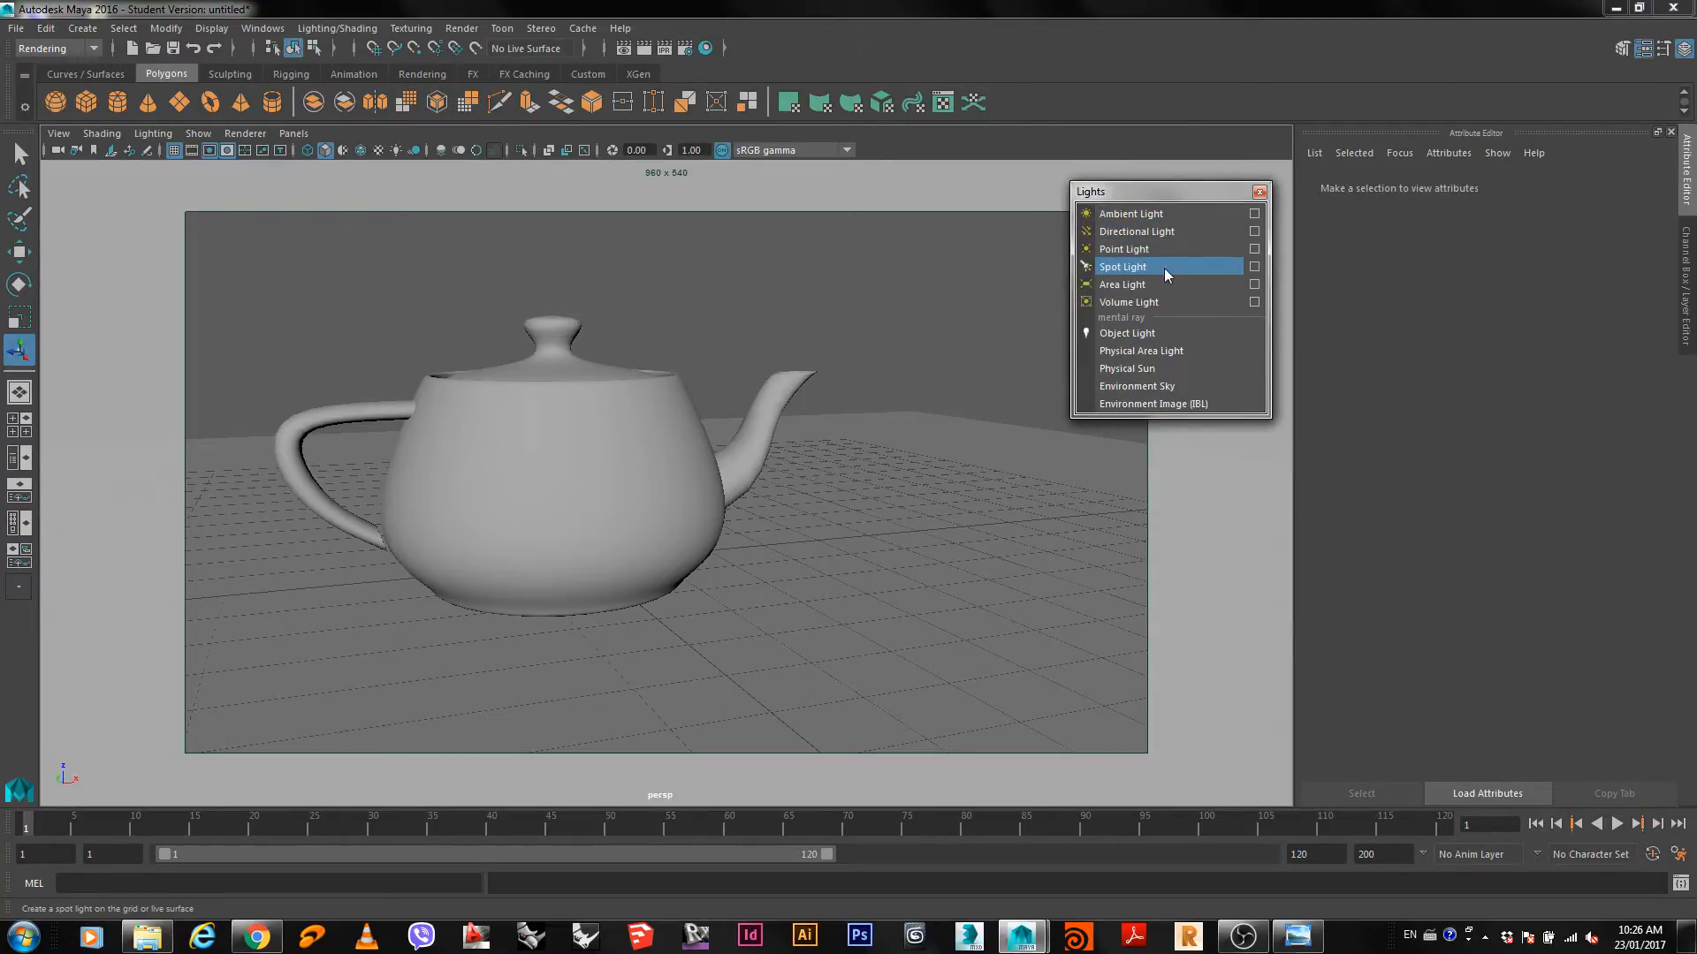
Create an ambient light and inspect its placement from a raised view on the teapot's spout side.
{"action": "left_click", "coordinate": [1162, 216]}
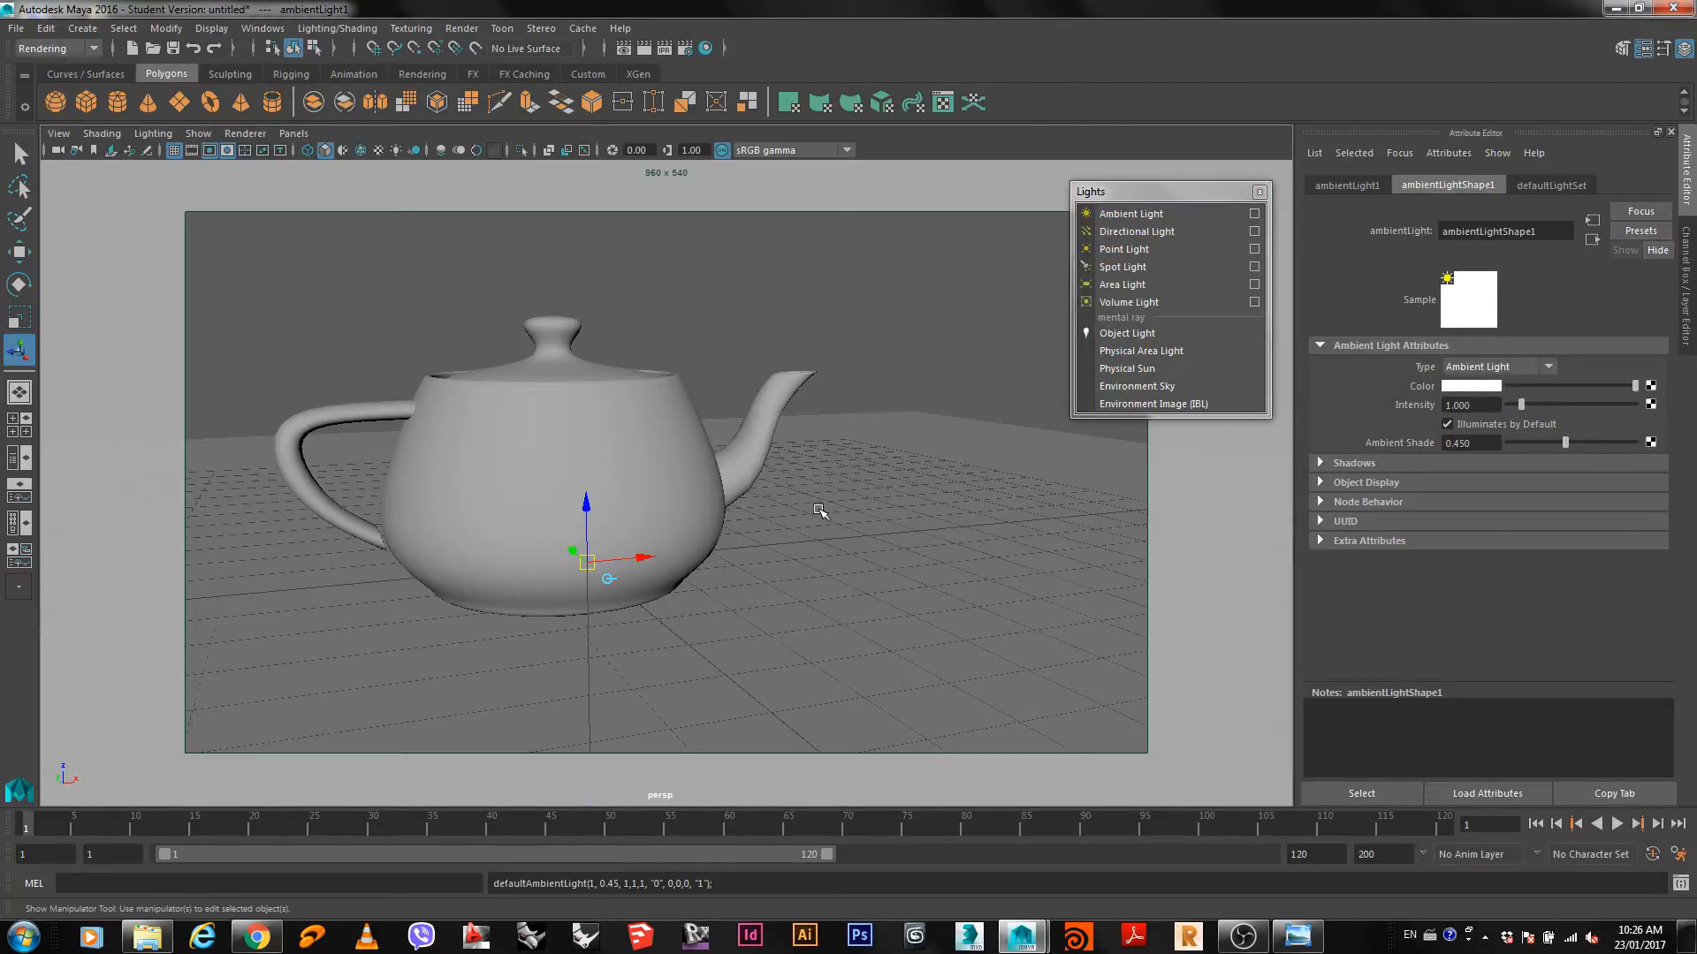
{"action": "left_click_drag", "start_coordinate": [787, 566], "coordinate": [651, 612], "text": "alt"}
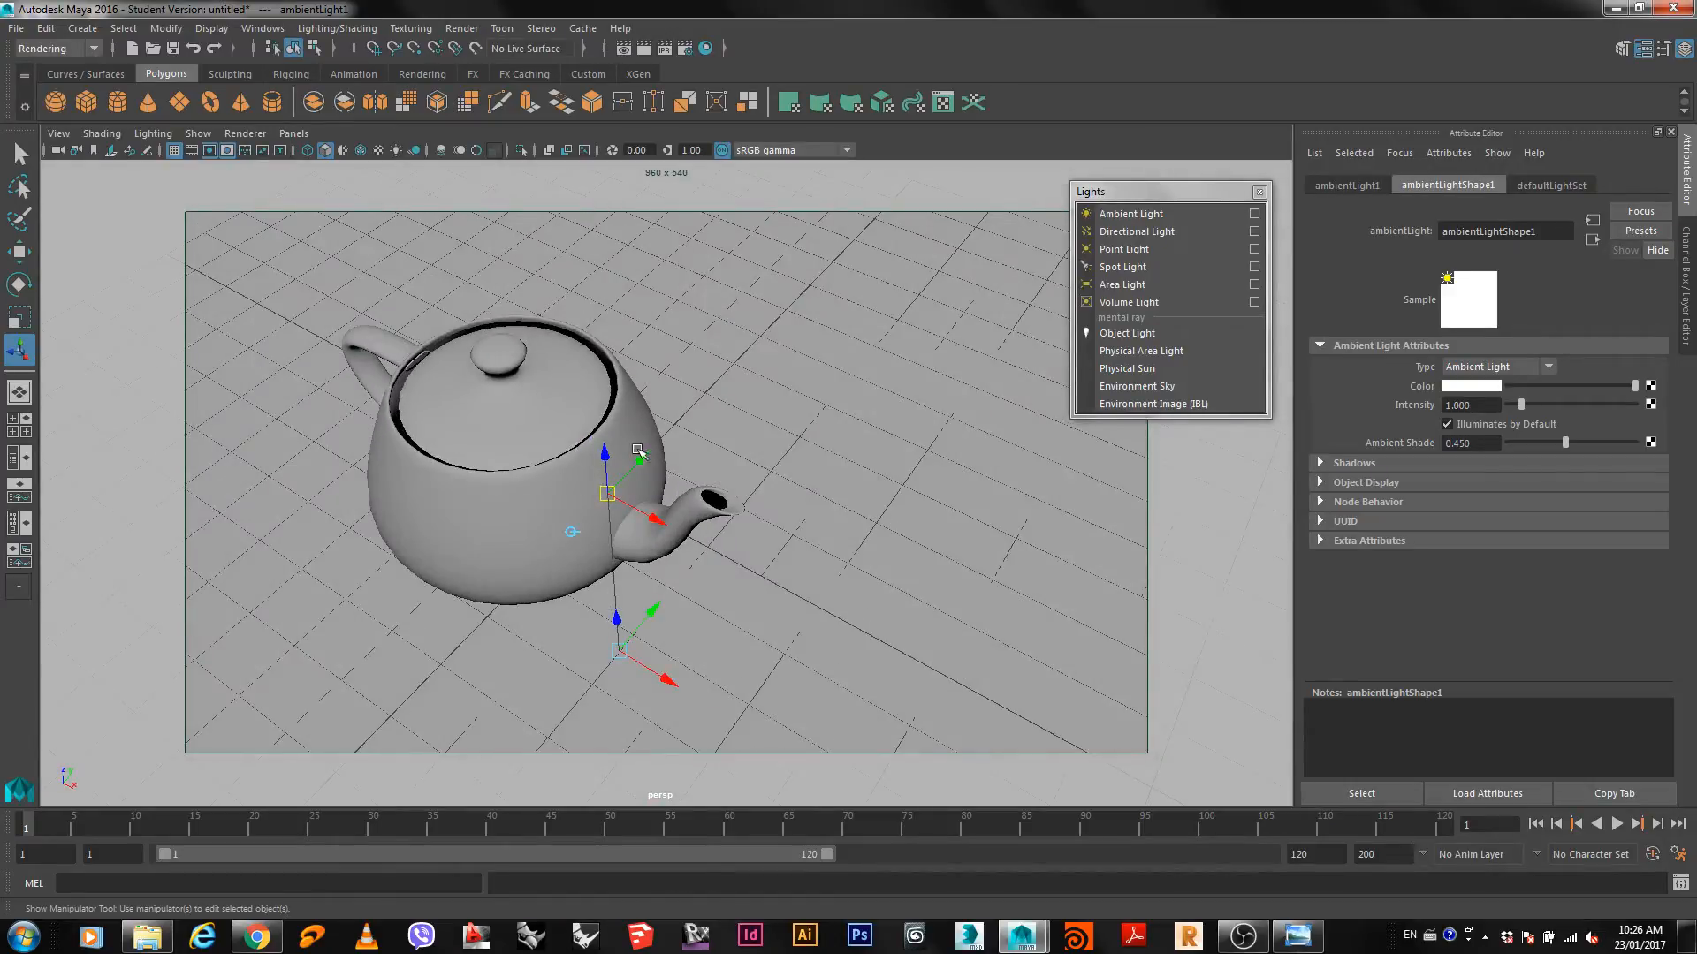
{"action": "left_click", "coordinate": [845, 404]}
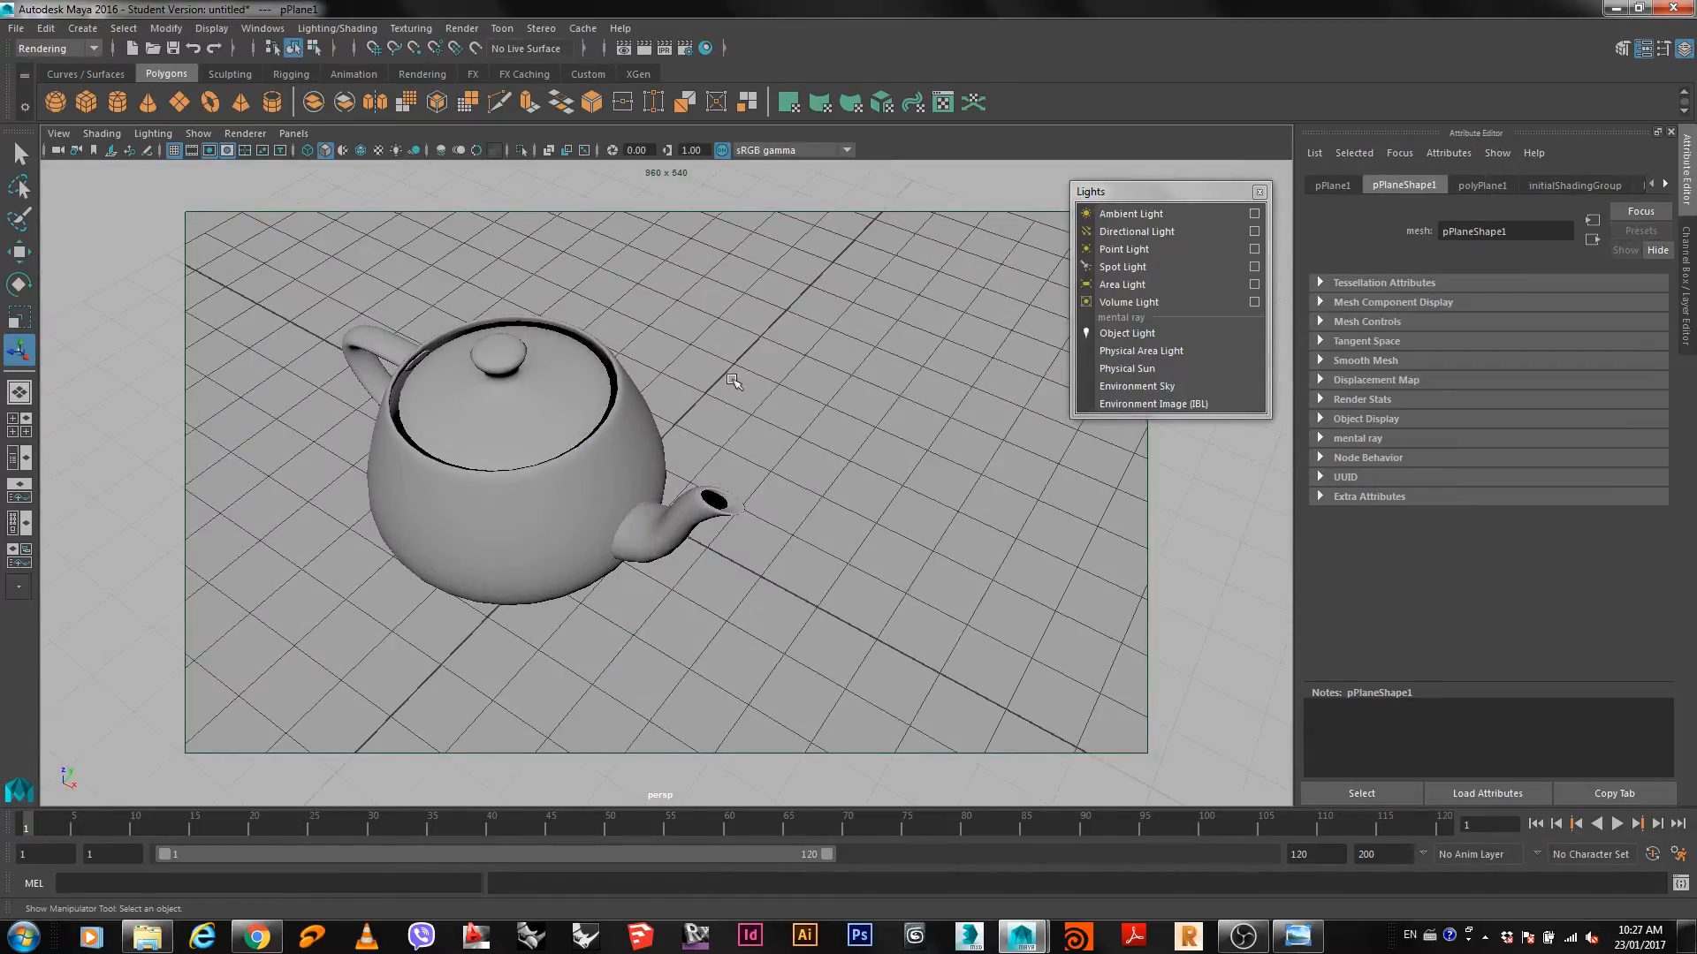
Select ambientLight1 through the Outliner and use its manipulator to move it along X past the spout and raise it above the plane.
{"action": "left_click", "coordinate": [263, 28]}
{"action": "left_click", "coordinate": [287, 184]}
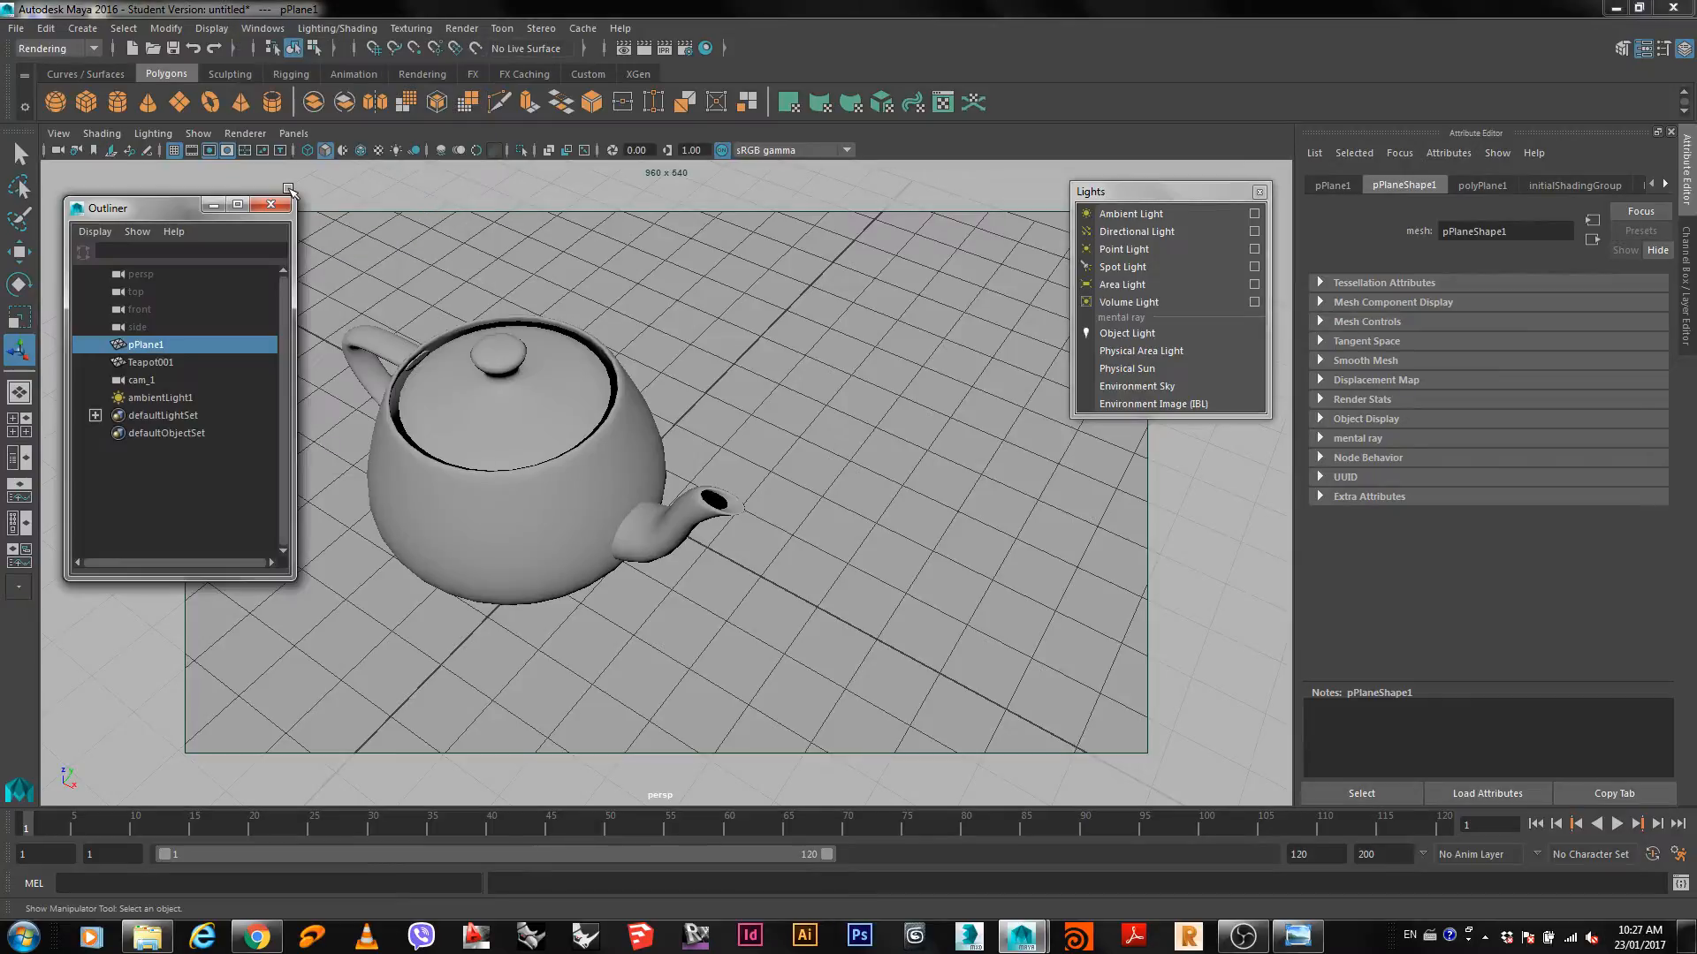
{"action": "left_click", "coordinate": [155, 398]}
{"action": "key", "text": "t"}
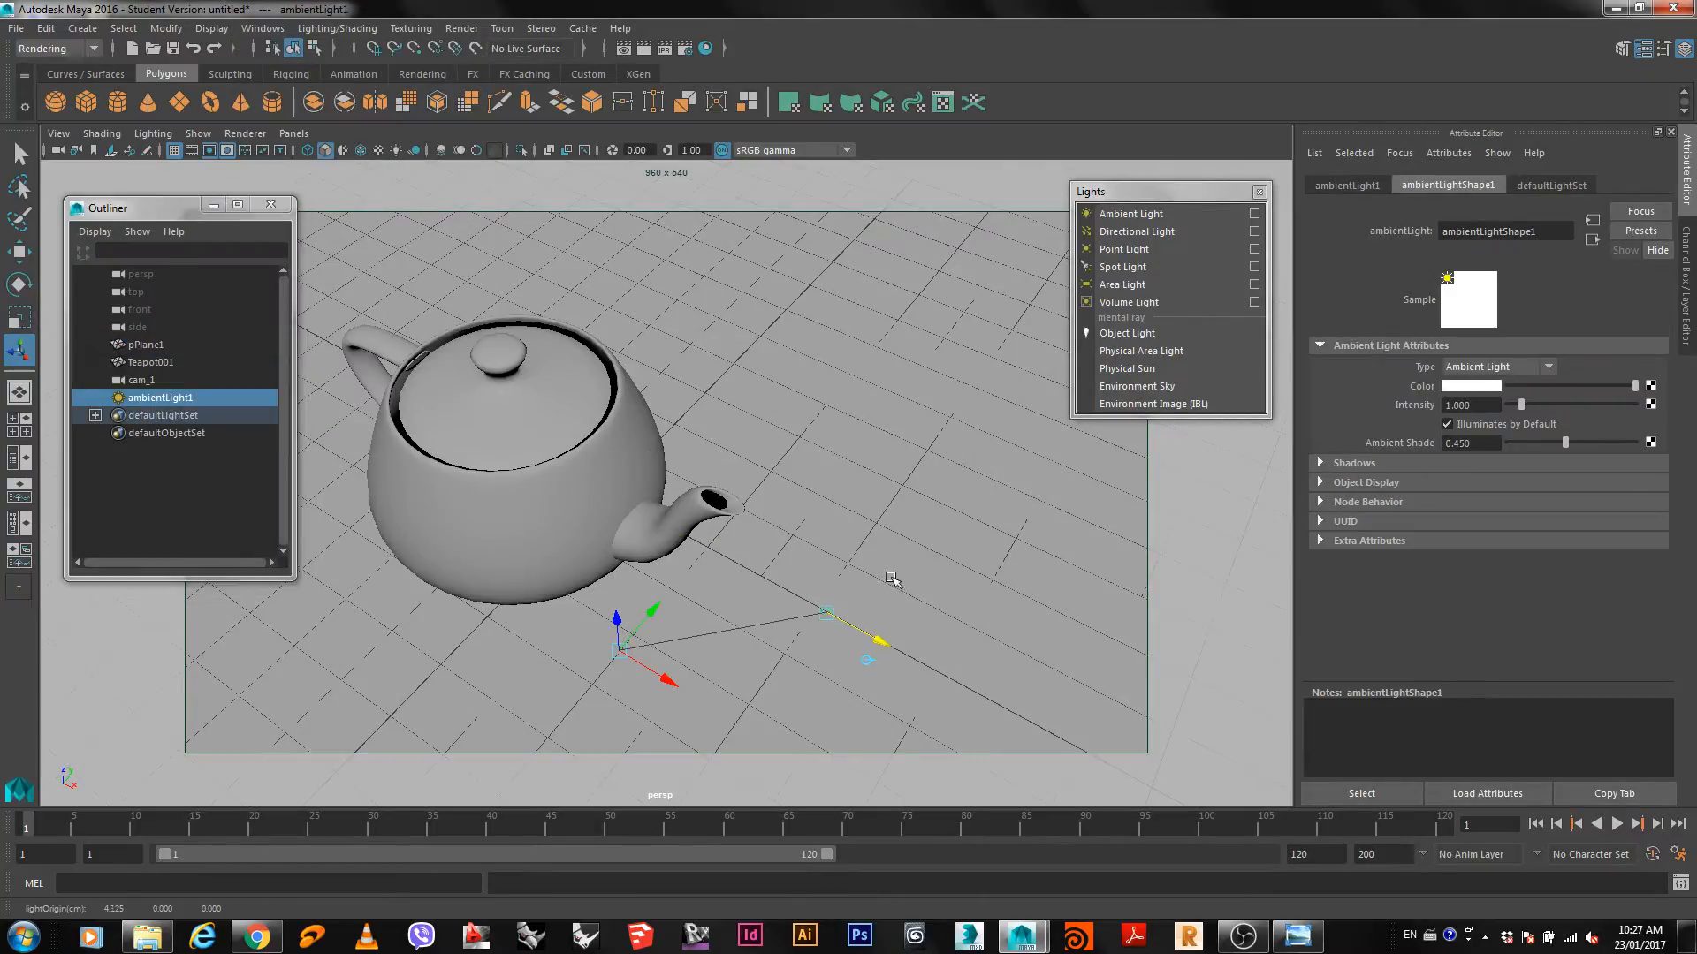
{"action": "left_click_drag", "start_coordinate": [891, 579], "coordinate": [1000, 302]}
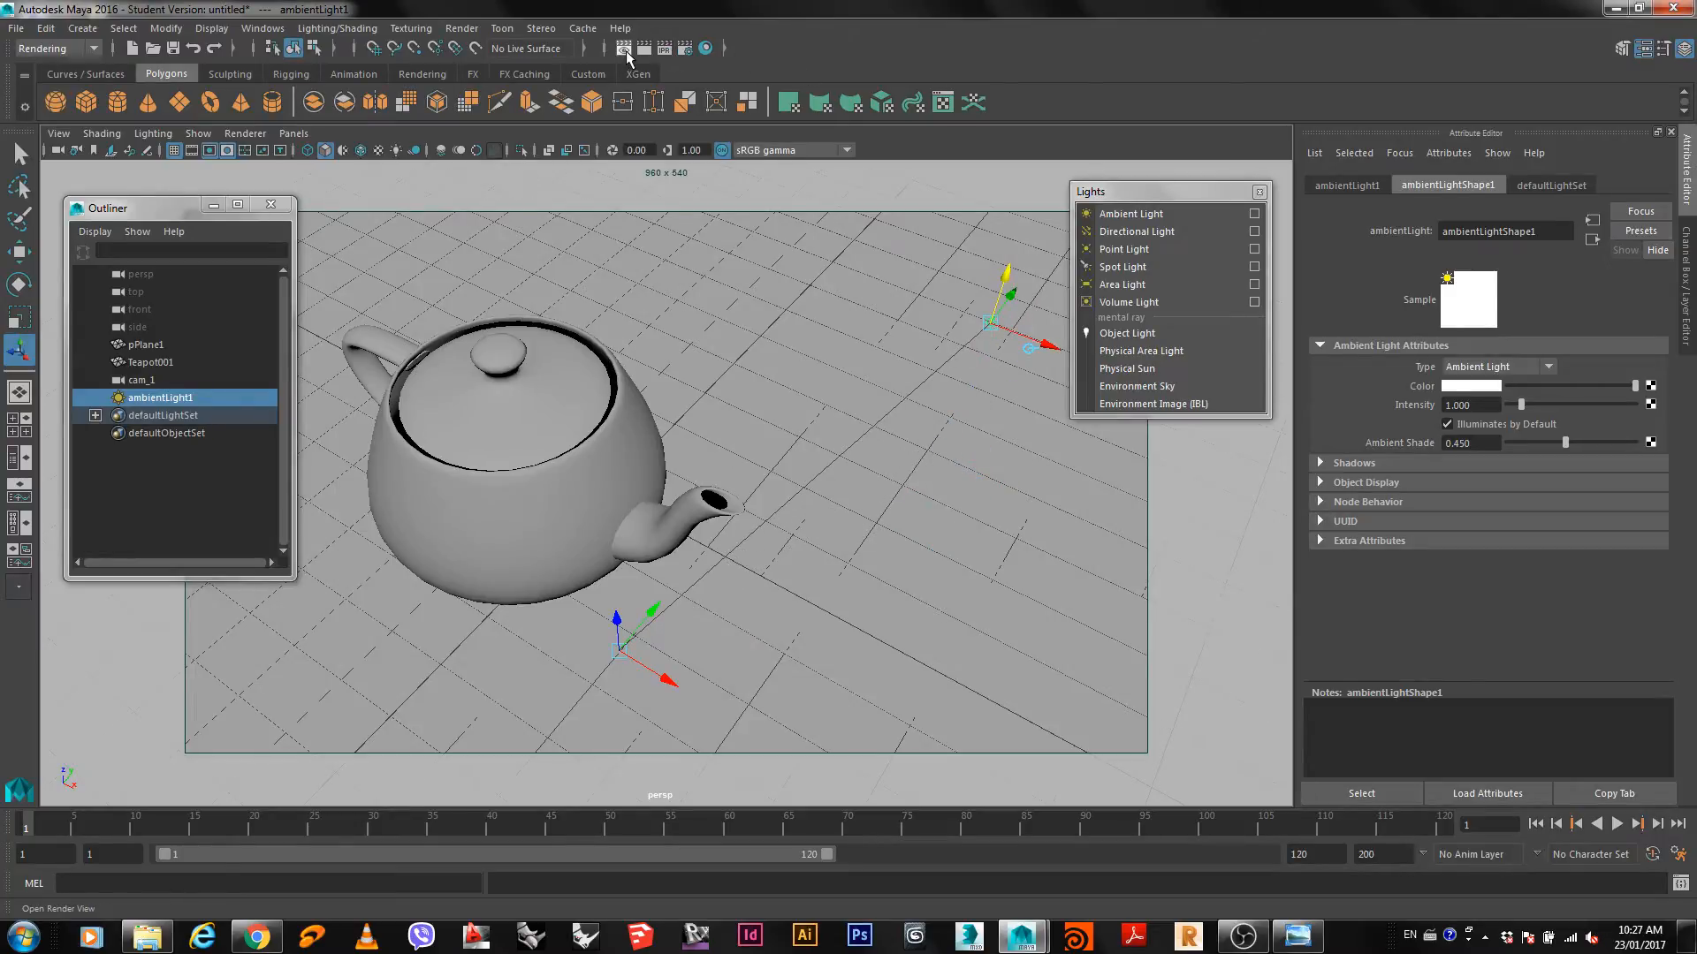
Open the Render View, redo the previous render with the ambient light in place, and keep the rendered image.
{"action": "left_click", "coordinate": [625, 49]}
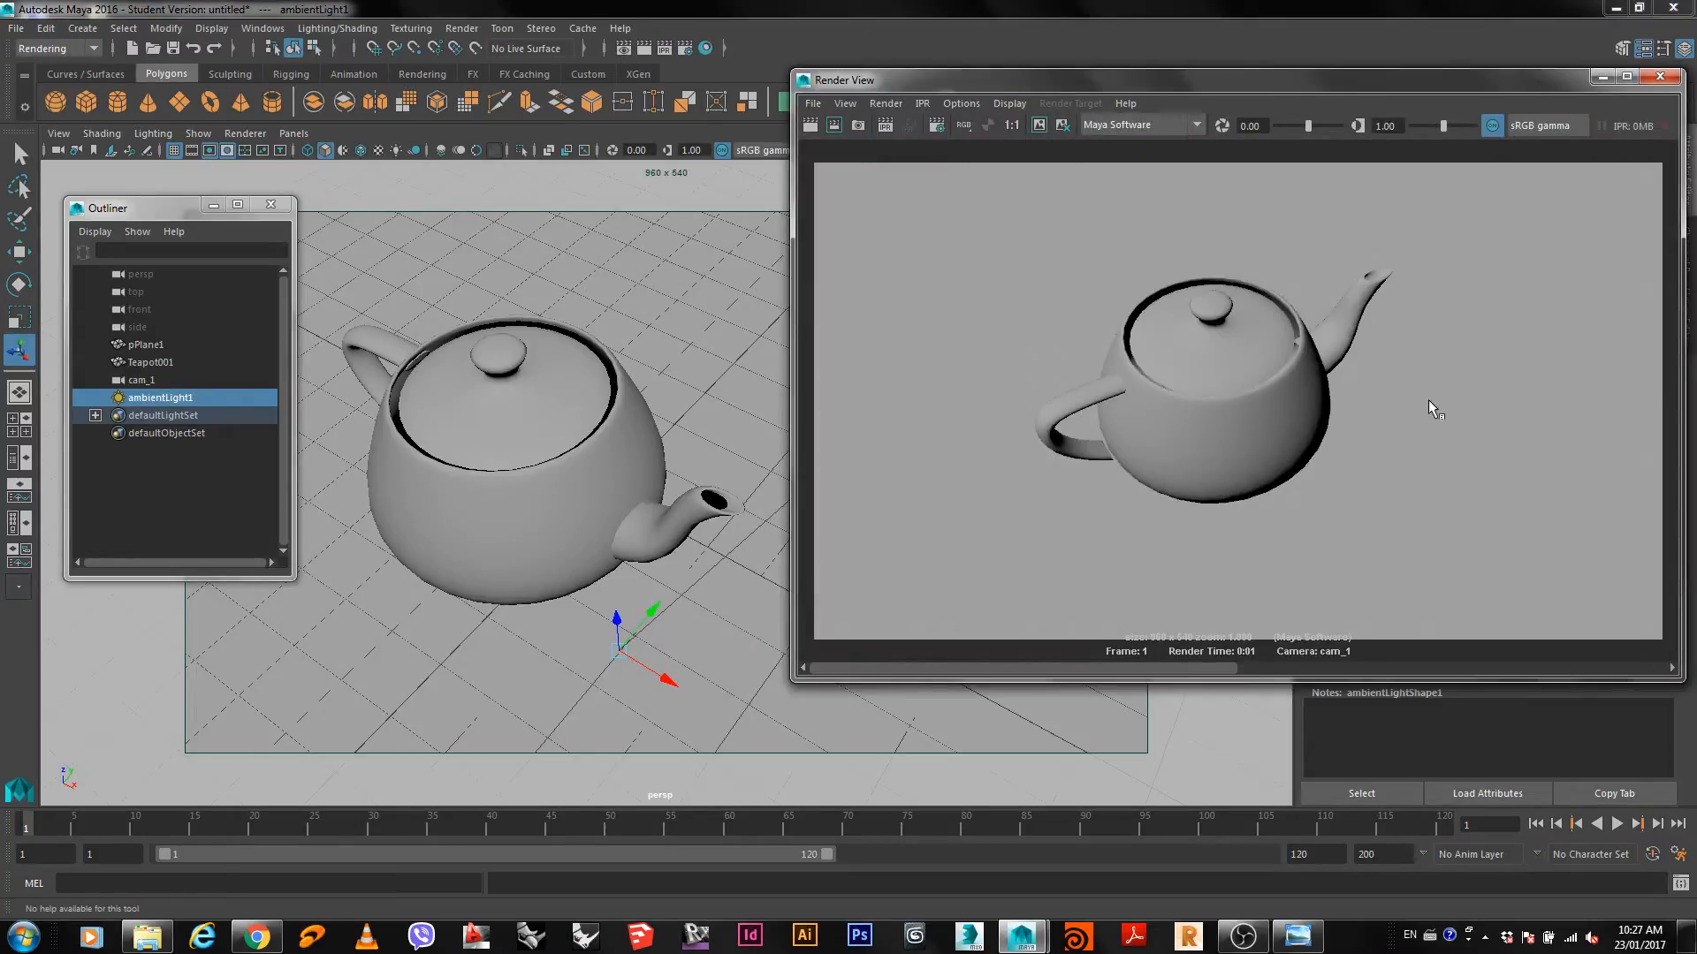
{"action": "right_click", "coordinate": [1333, 374]}
{"action": "mouse_move", "coordinate": [1402, 426]}
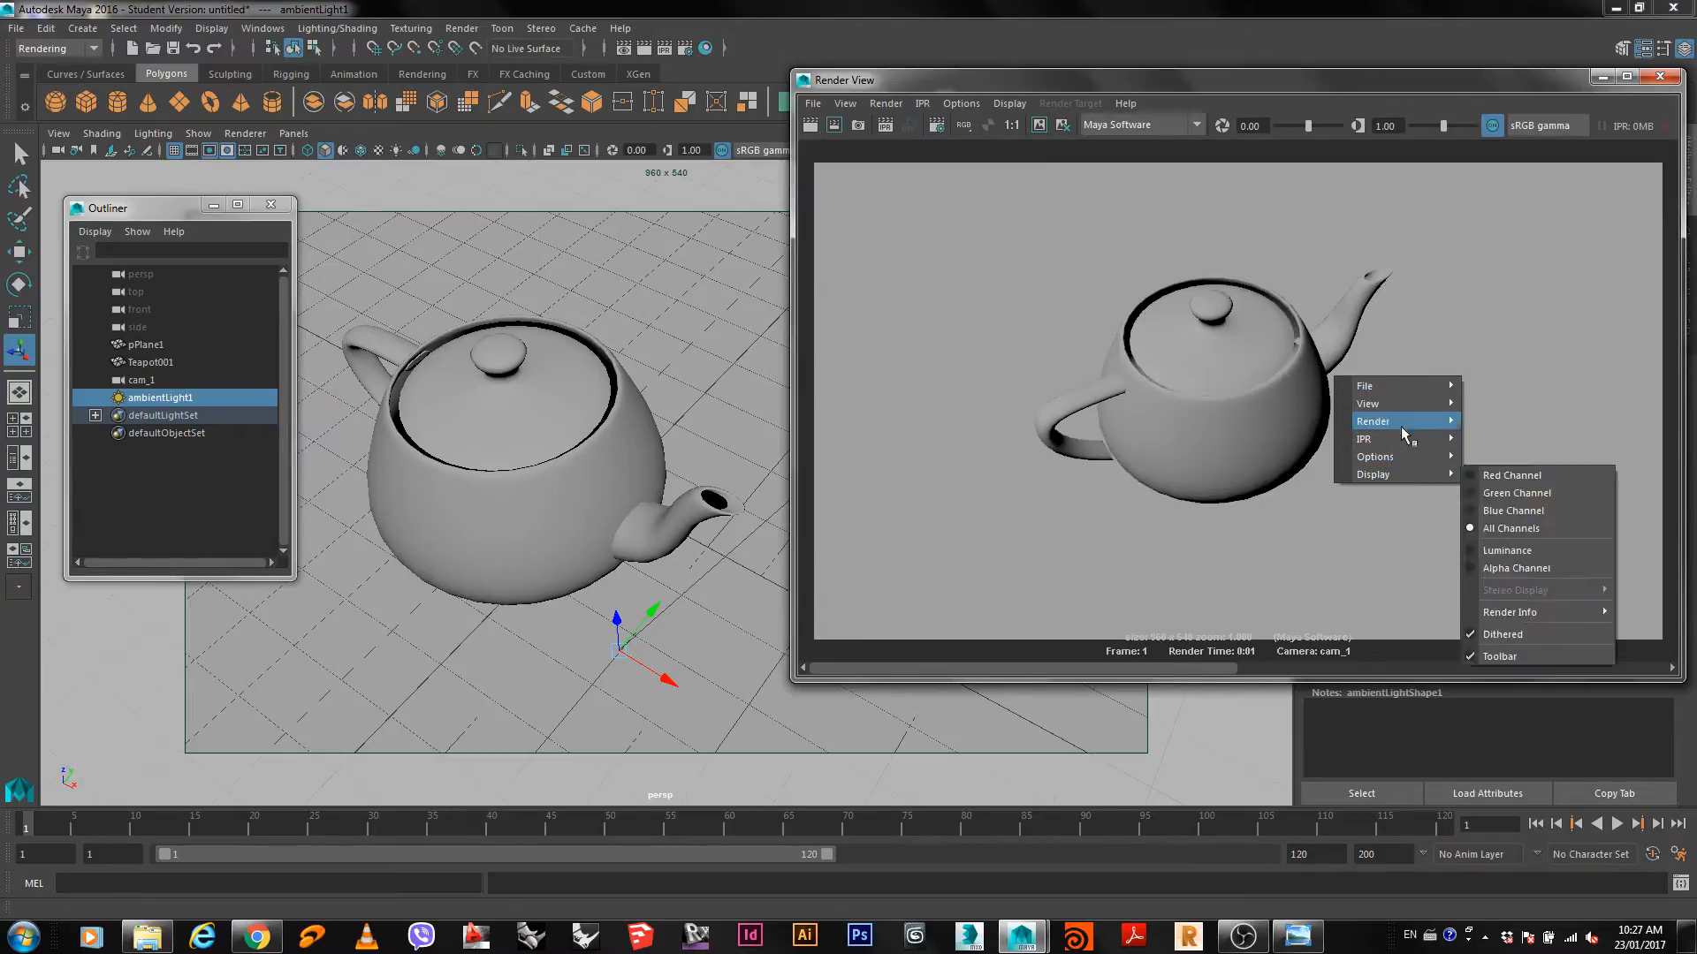
{"action": "left_click", "coordinate": [1545, 422]}
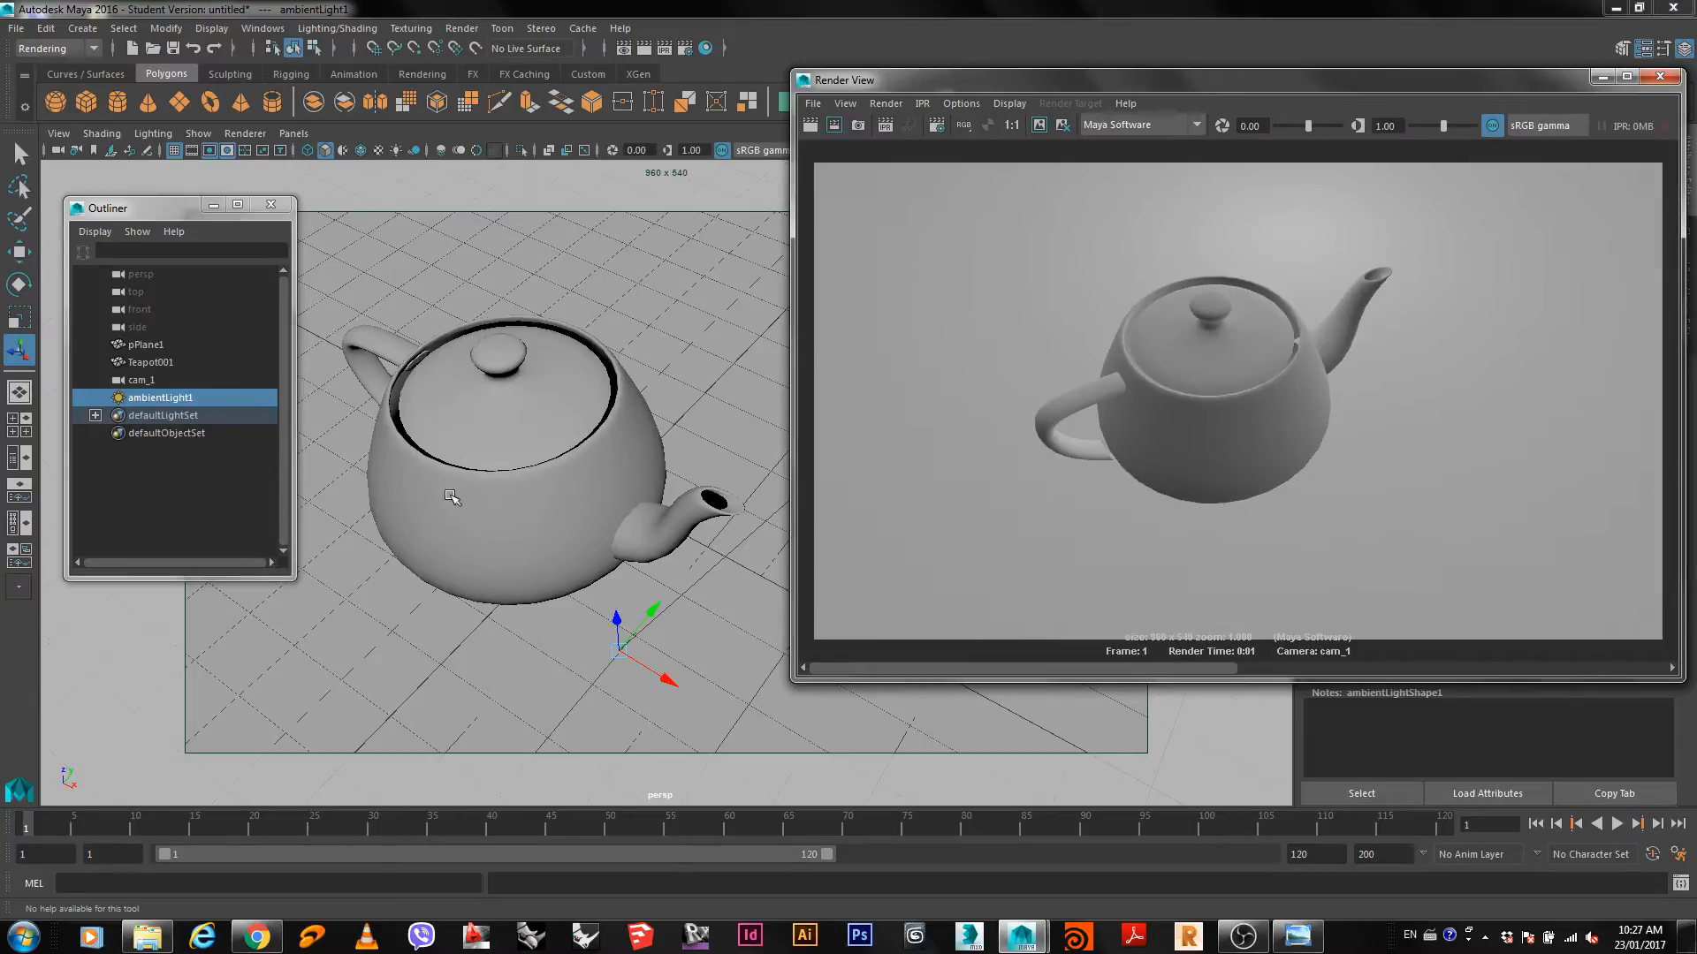
{"action": "left_click", "coordinate": [1039, 124]}
Delete ambientLight1 from the scene and redo the previous render without any lights.
{"action": "left_click", "coordinate": [154, 399]}
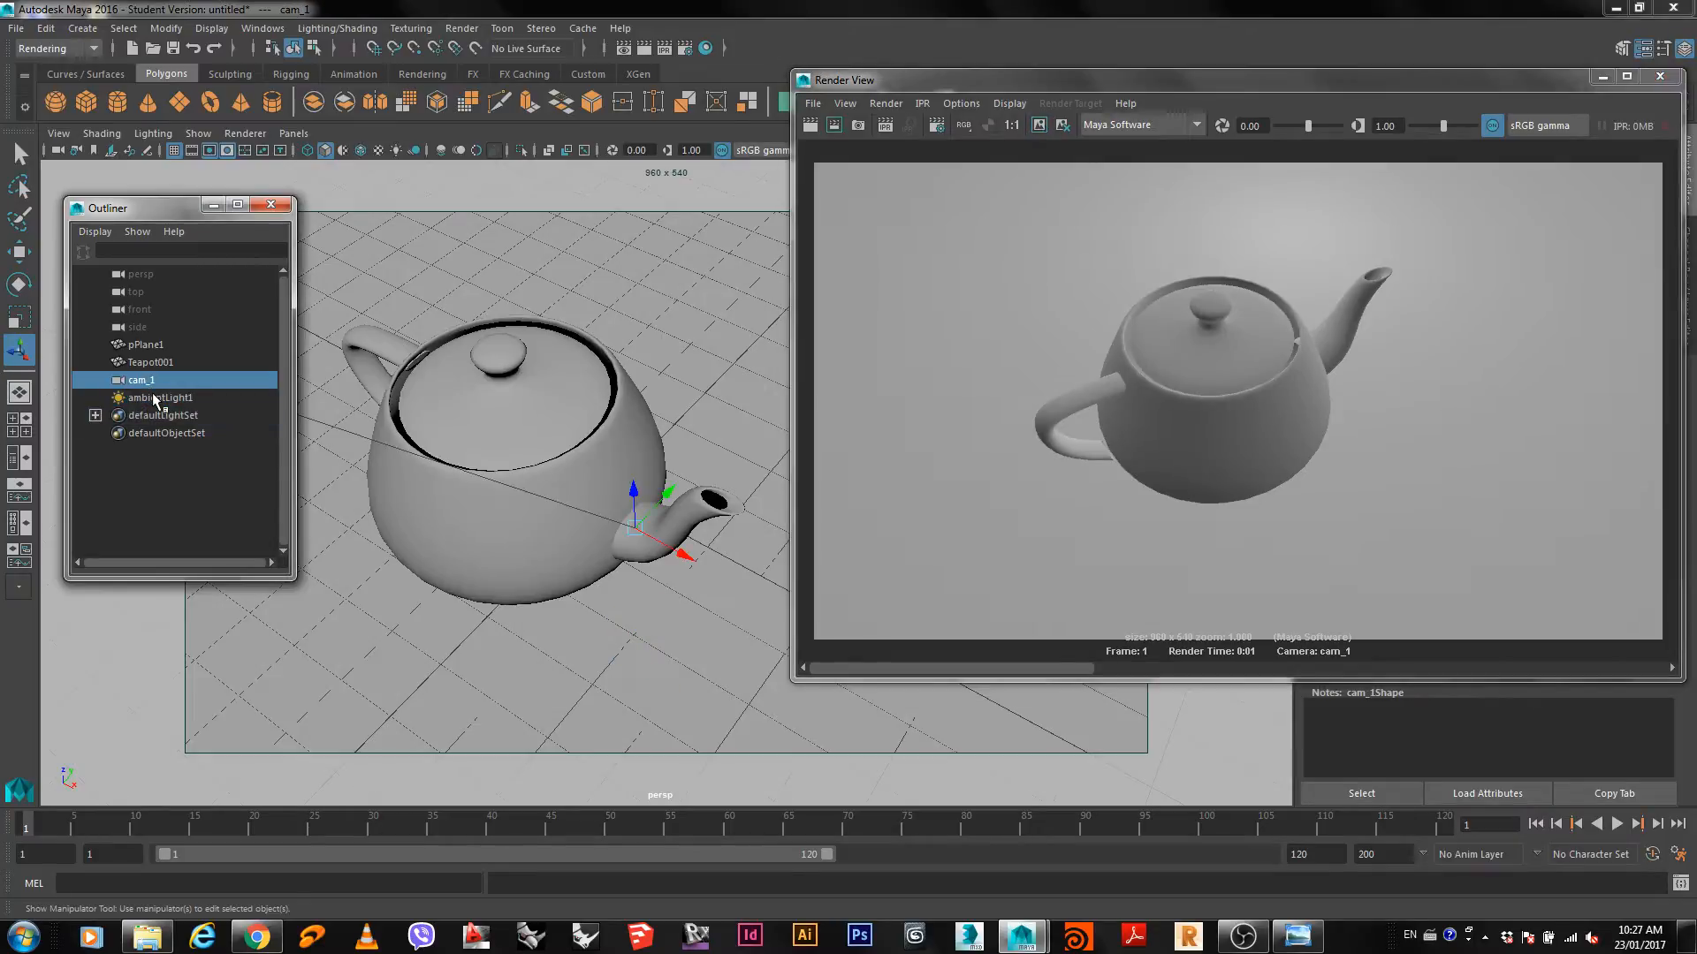
{"action": "key", "text": "Delete"}
{"action": "right_click", "coordinate": [1227, 291]}
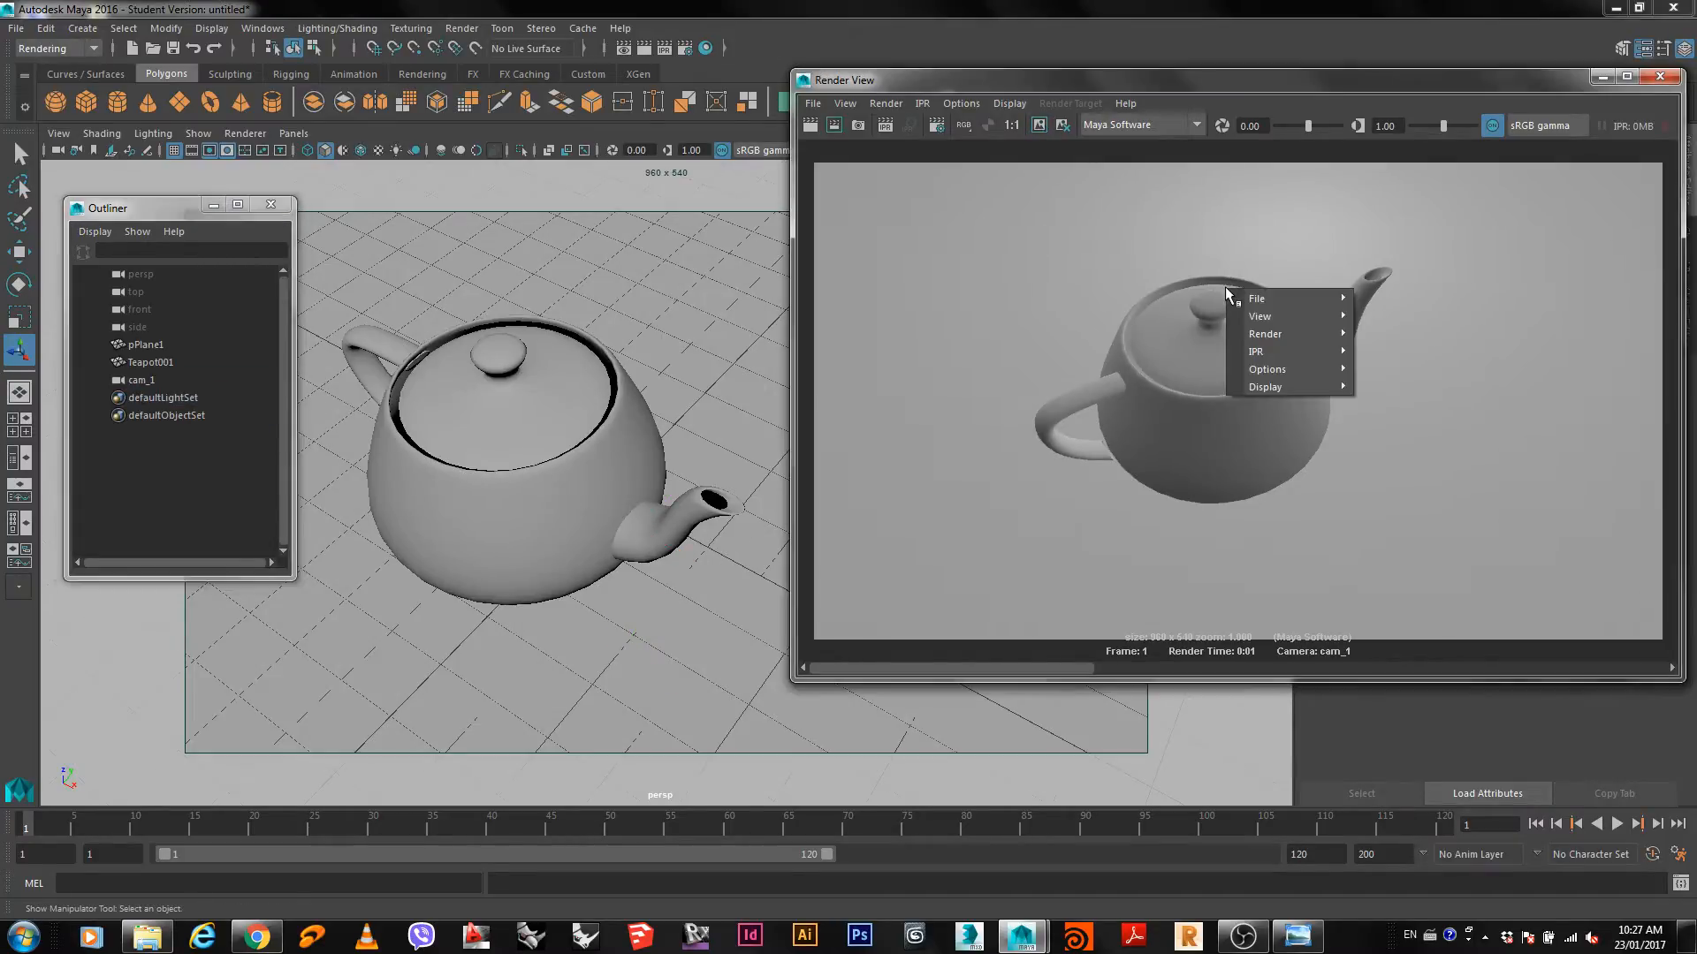
{"action": "mouse_move", "coordinate": [1279, 314]}
{"action": "left_click", "coordinate": [1396, 335]}
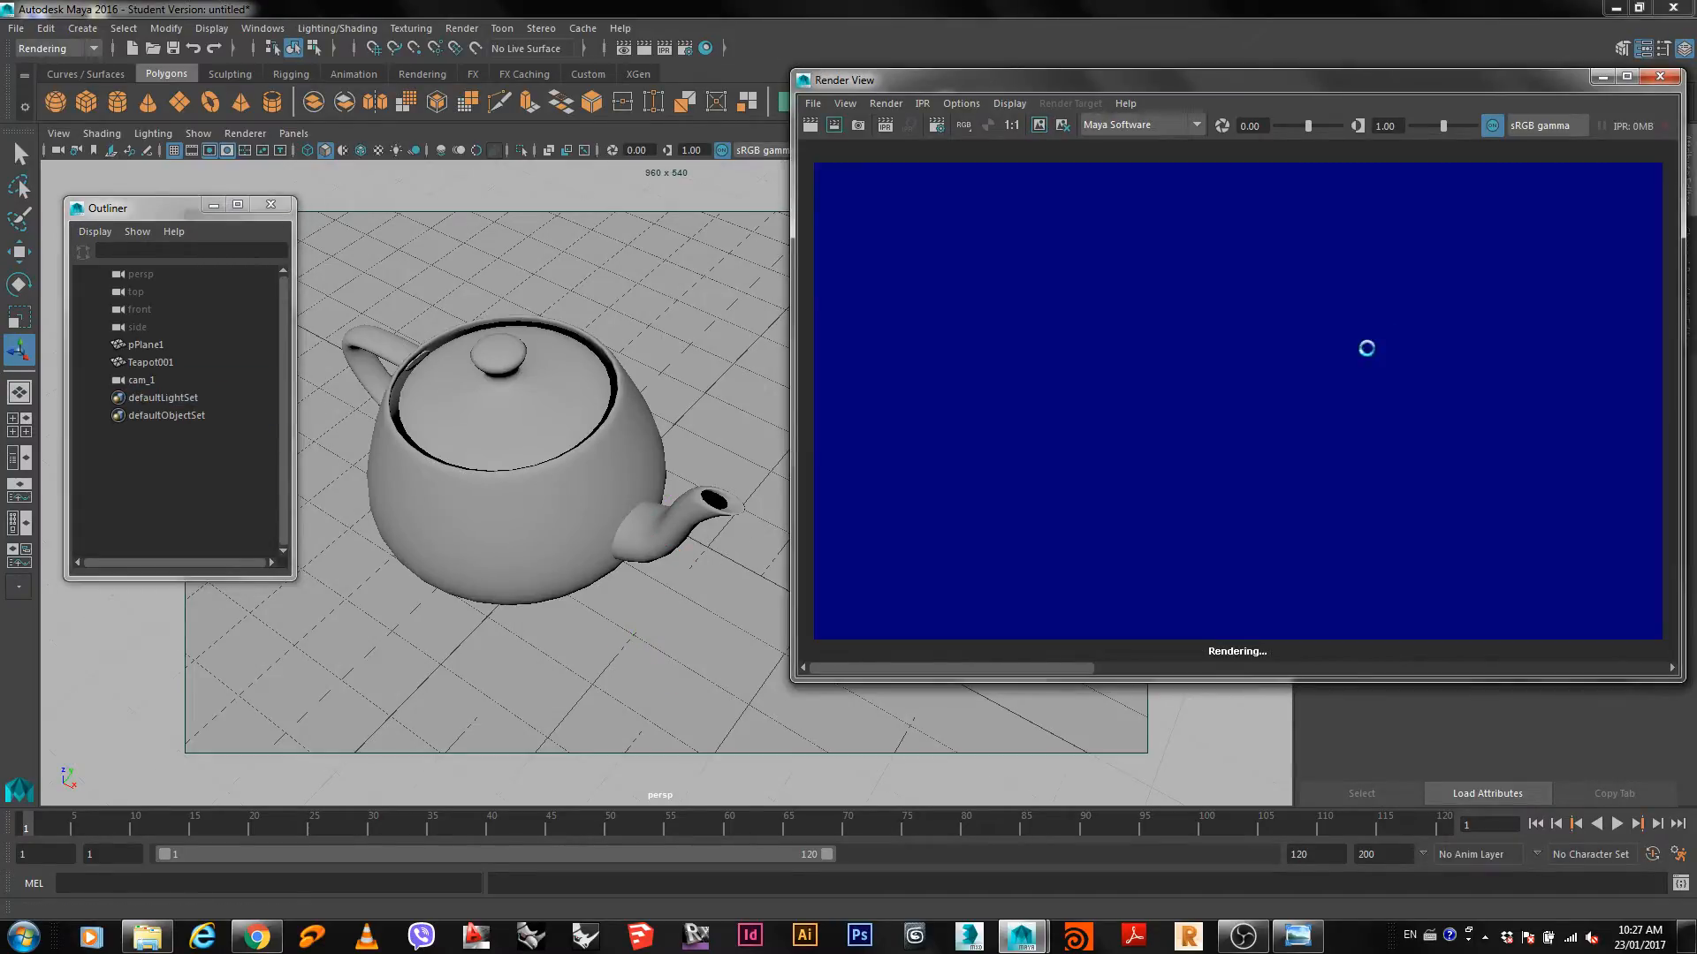
Compare the unlit render with the kept ambient-light image and minimize the Render View.
{"action": "mouse_move", "coordinate": [1048, 670]}
{"action": "left_mouse_down"}
{"action": "mouse_move", "coordinate": [1326, 680]}
{"action": "mouse_move", "coordinate": [990, 686]}
{"action": "mouse_move", "coordinate": [1327, 686]}
{"action": "mouse_move", "coordinate": [989, 693]}
{"action": "mouse_move", "coordinate": [1384, 697]}
{"action": "mouse_move", "coordinate": [1068, 687]}
{"action": "left_mouse_up"}
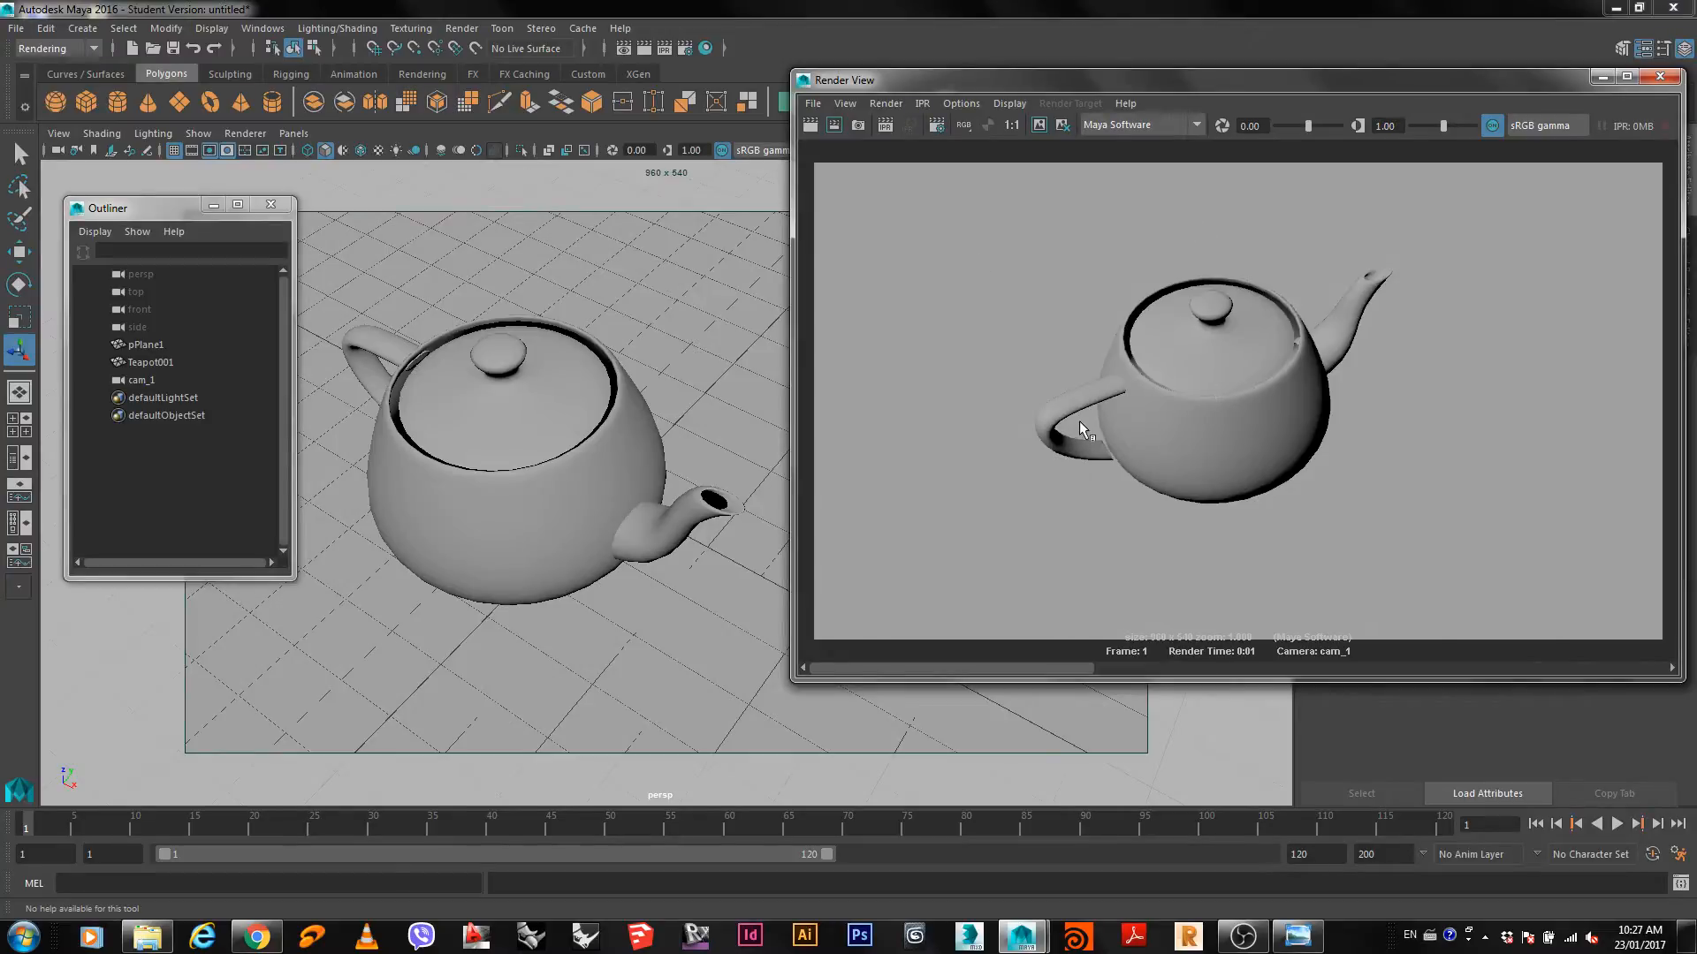
{"action": "mouse_move", "coordinate": [1028, 670]}
{"action": "left_mouse_down"}
{"action": "mouse_move", "coordinate": [1290, 680]}
{"action": "mouse_move", "coordinate": [998, 656]}
{"action": "left_mouse_up"}
{"action": "left_click", "coordinate": [1602, 77]}
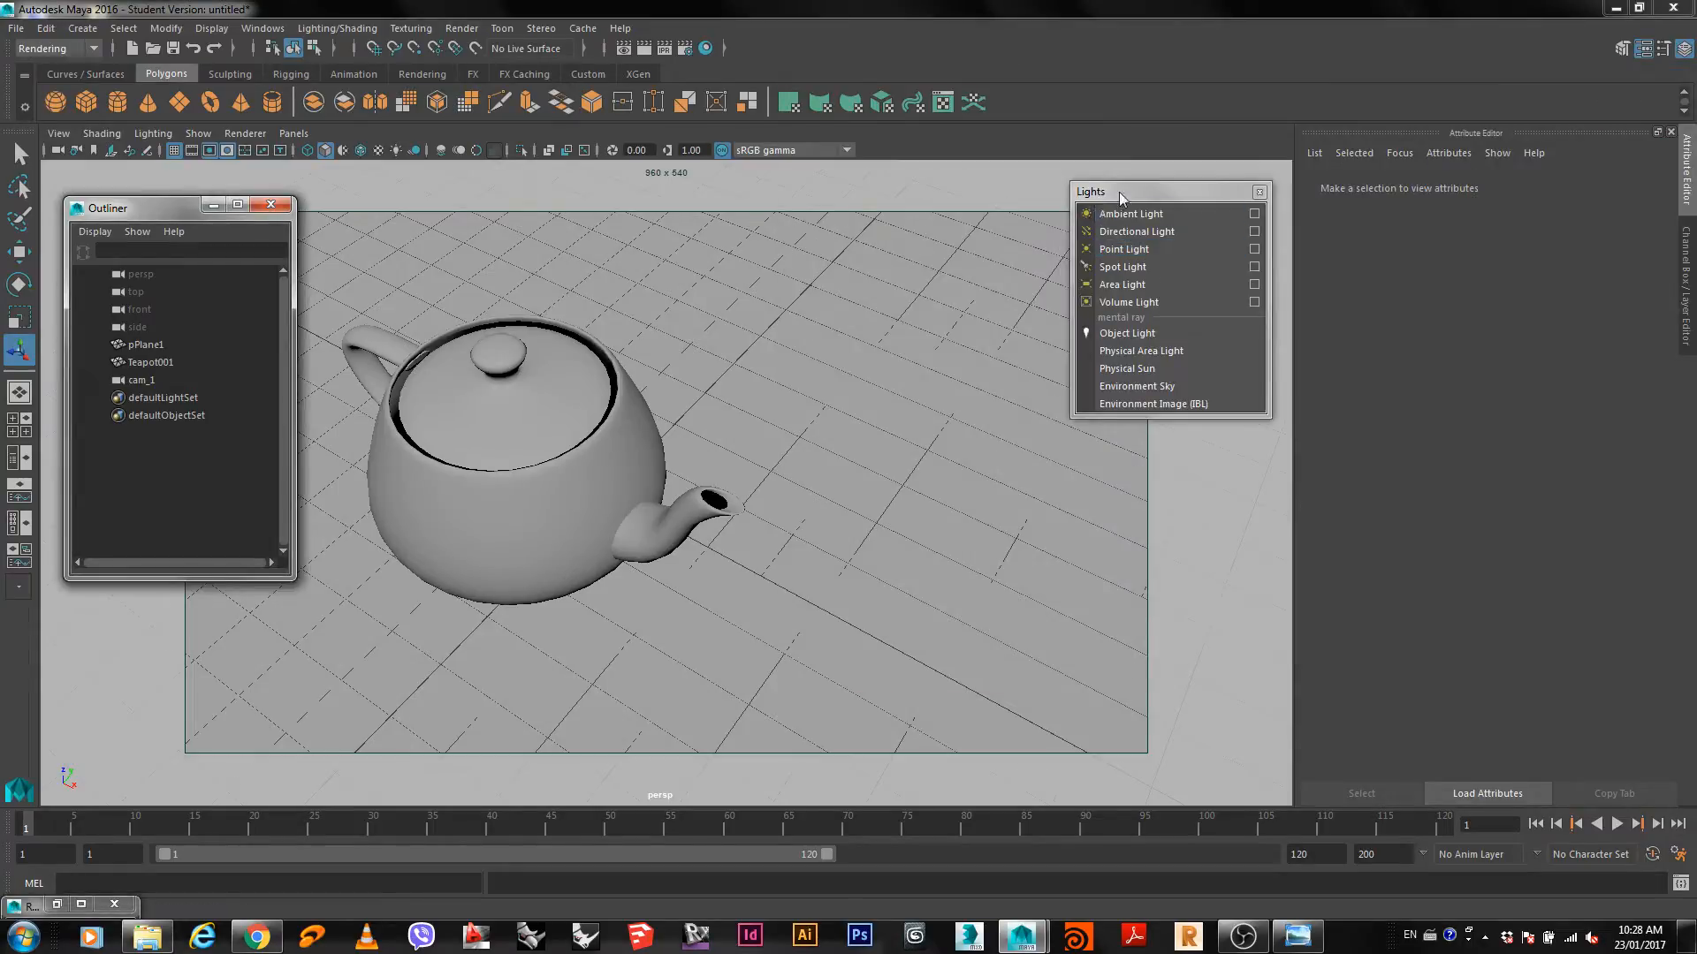
Create a point light, move it out past the teapot's spout along Y and X, and shift it vertically along Z.
{"action": "left_click", "coordinate": [1137, 252]}
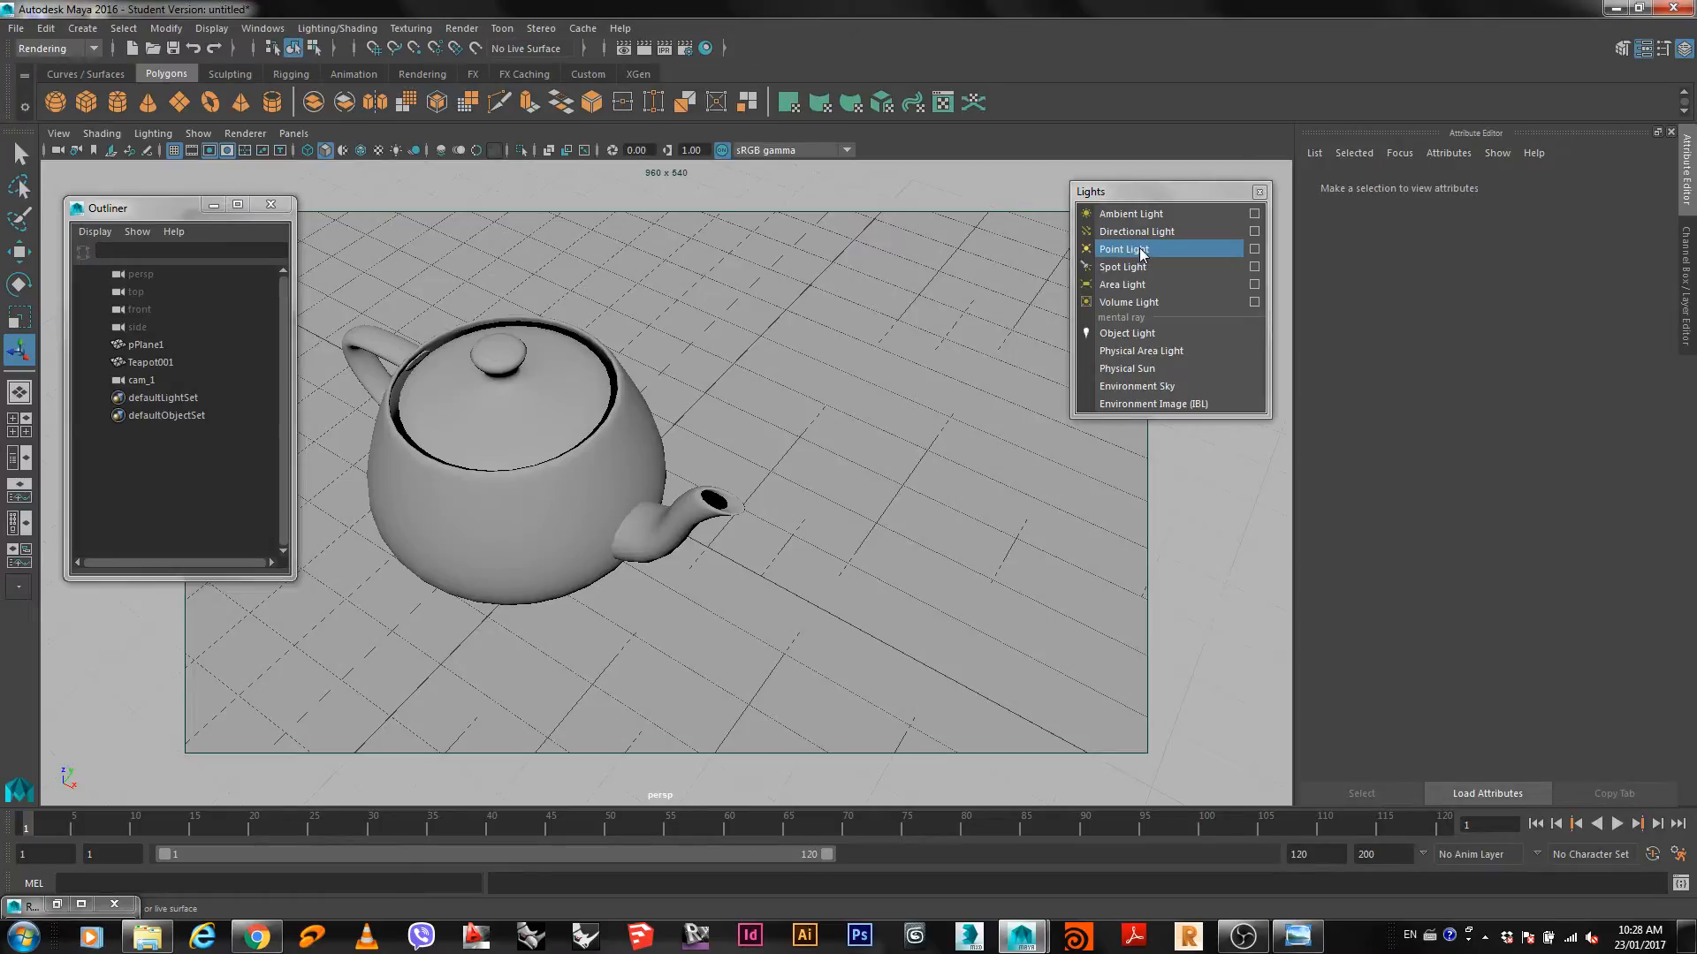
{"action": "left_click_drag", "start_coordinate": [698, 439], "coordinate": [952, 433]}
{"action": "left_click_drag", "start_coordinate": [943, 343], "coordinate": [1005, 529]}
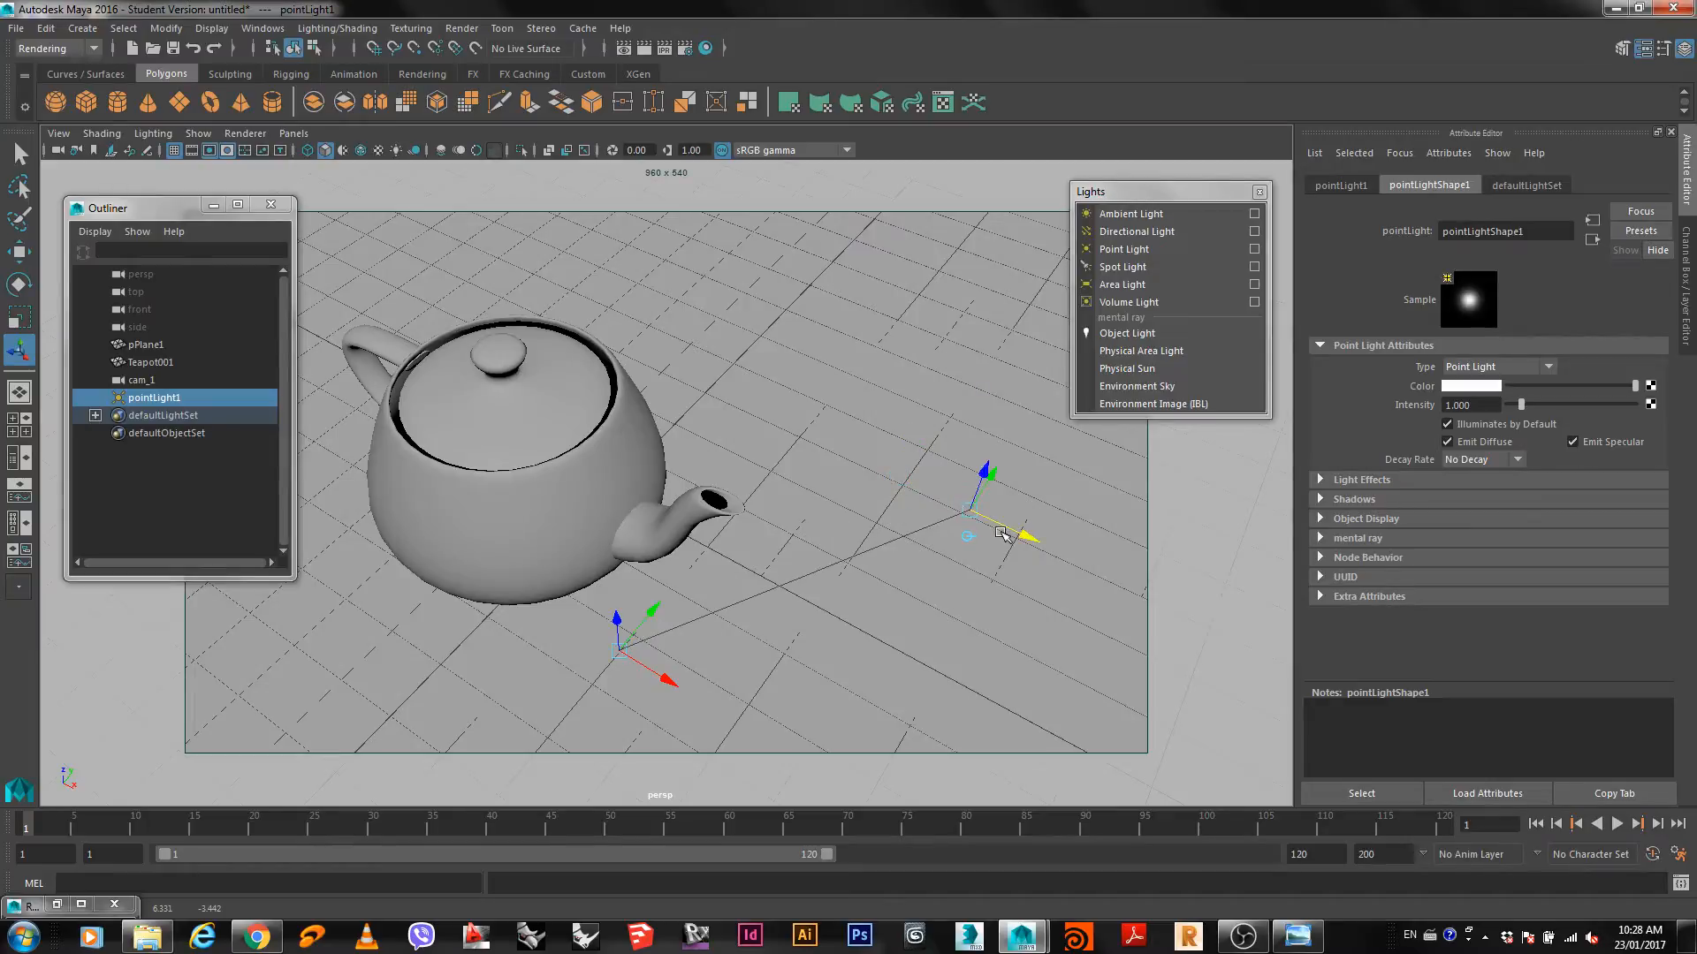
{"action": "left_click_drag", "start_coordinate": [986, 472], "coordinate": [1018, 368]}
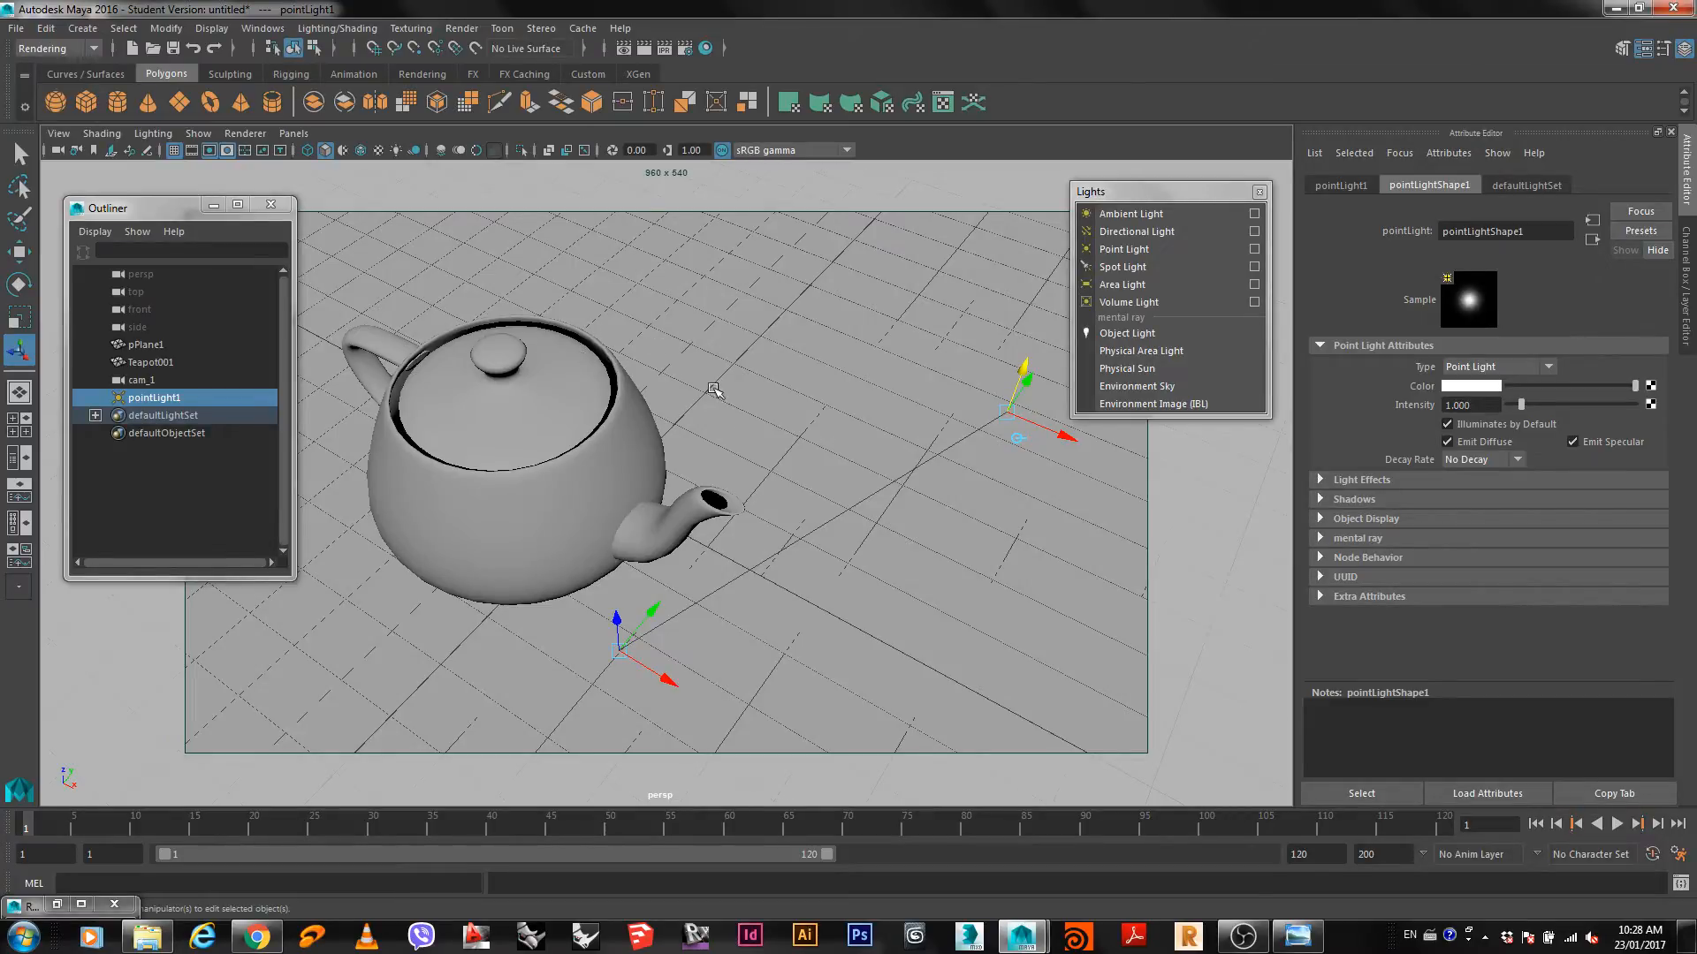
Show scene lighting in the viewport and reposition pointLight1 above the plane beside the spout, comparing against the default-lit display.
{"action": "left_click", "coordinate": [726, 418]}
{"action": "key", "text": "7"}
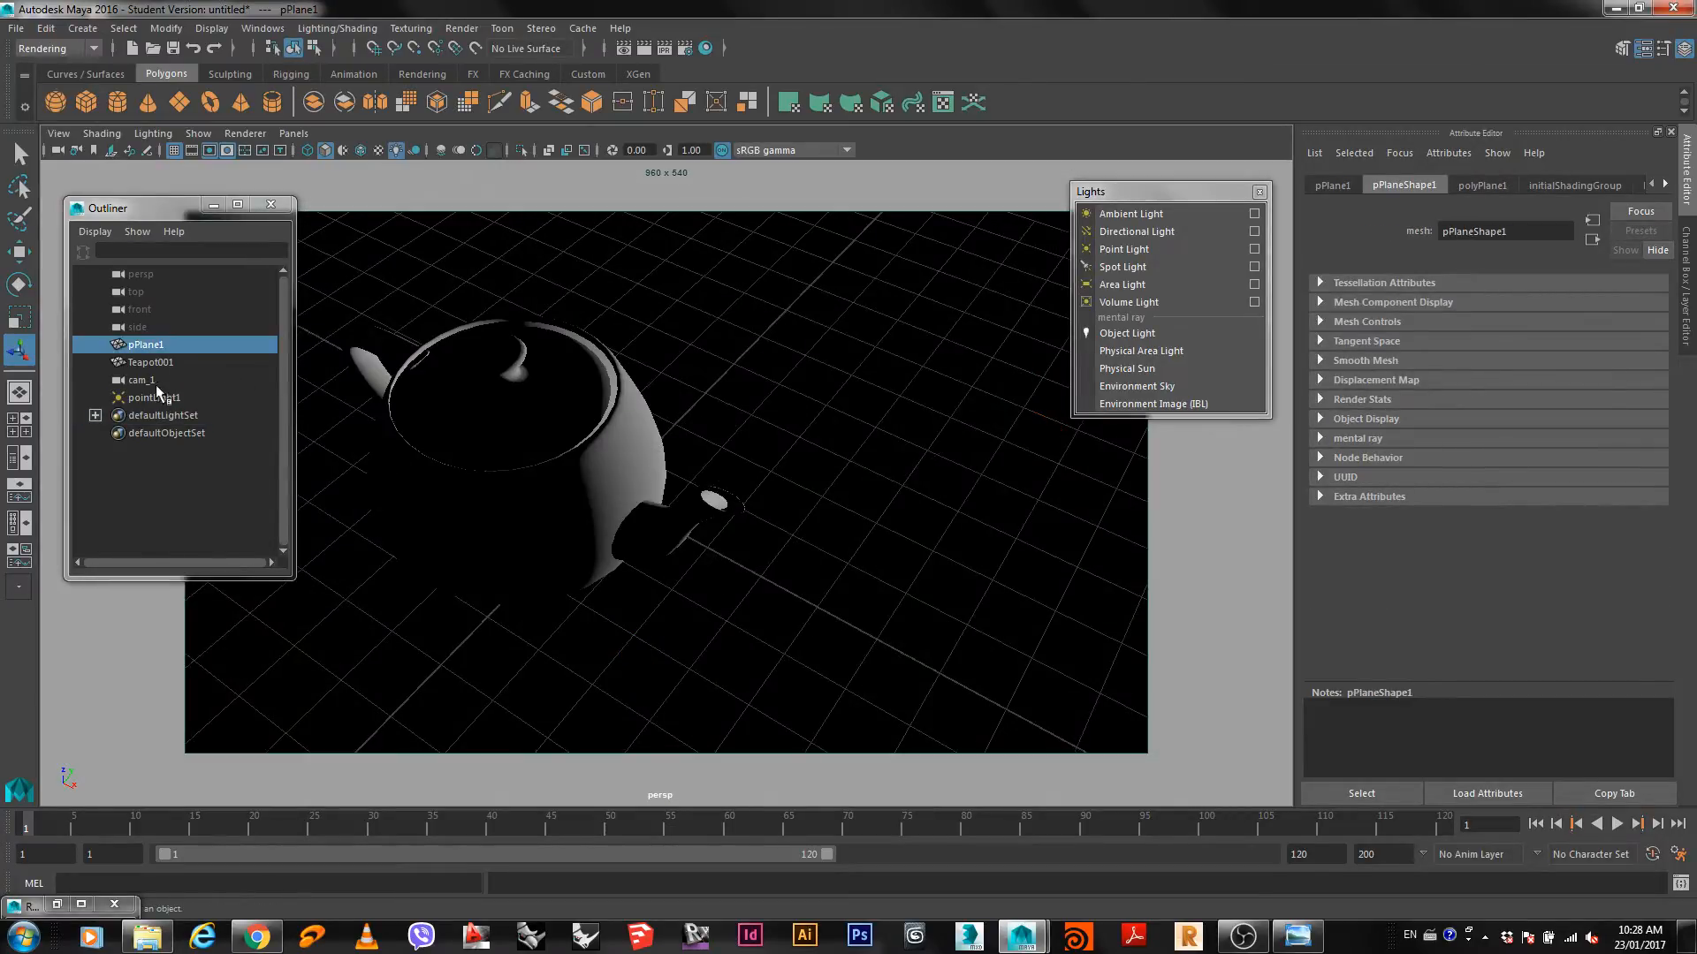
{"action": "left_click", "coordinate": [132, 399]}
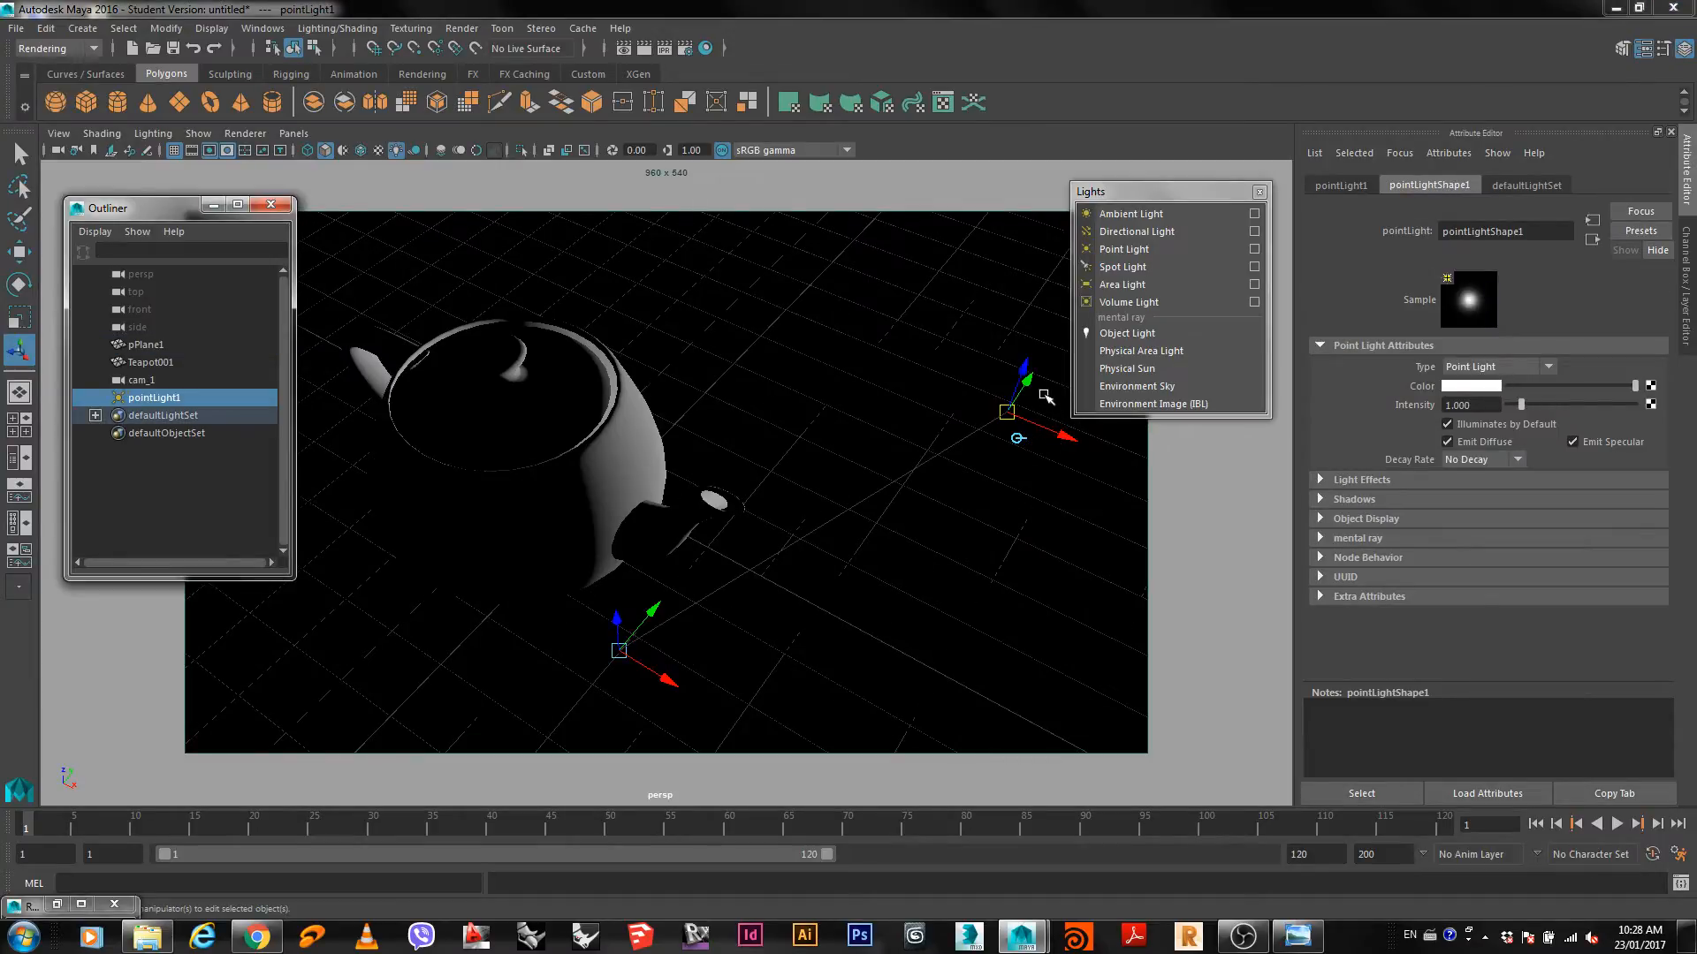
{"action": "mouse_move", "coordinate": [1031, 382]}
{"action": "left_mouse_down"}
{"action": "mouse_move", "coordinate": [817, 614]}
{"action": "mouse_move", "coordinate": [852, 587]}
{"action": "mouse_move", "coordinate": [903, 446]}
{"action": "mouse_move", "coordinate": [787, 541]}
{"action": "mouse_move", "coordinate": [871, 502]}
{"action": "mouse_move", "coordinate": [824, 512]}
{"action": "mouse_move", "coordinate": [858, 426]}
{"action": "left_mouse_up"}
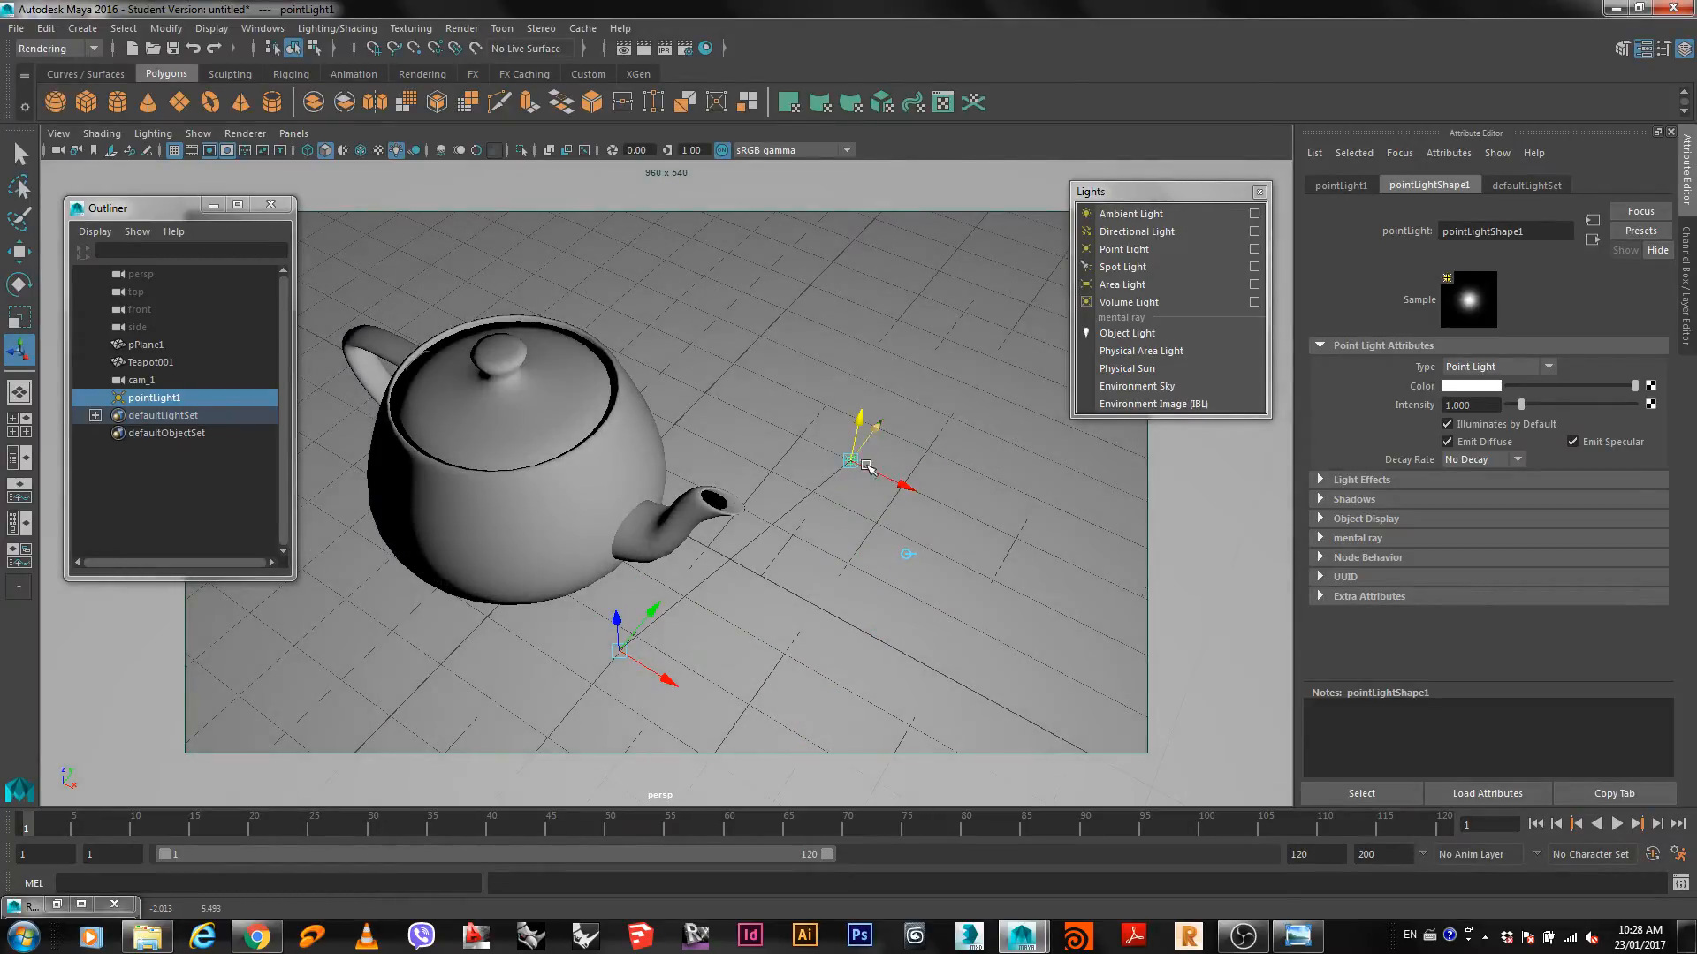
{"action": "left_click_drag", "start_coordinate": [891, 483], "coordinate": [963, 495]}
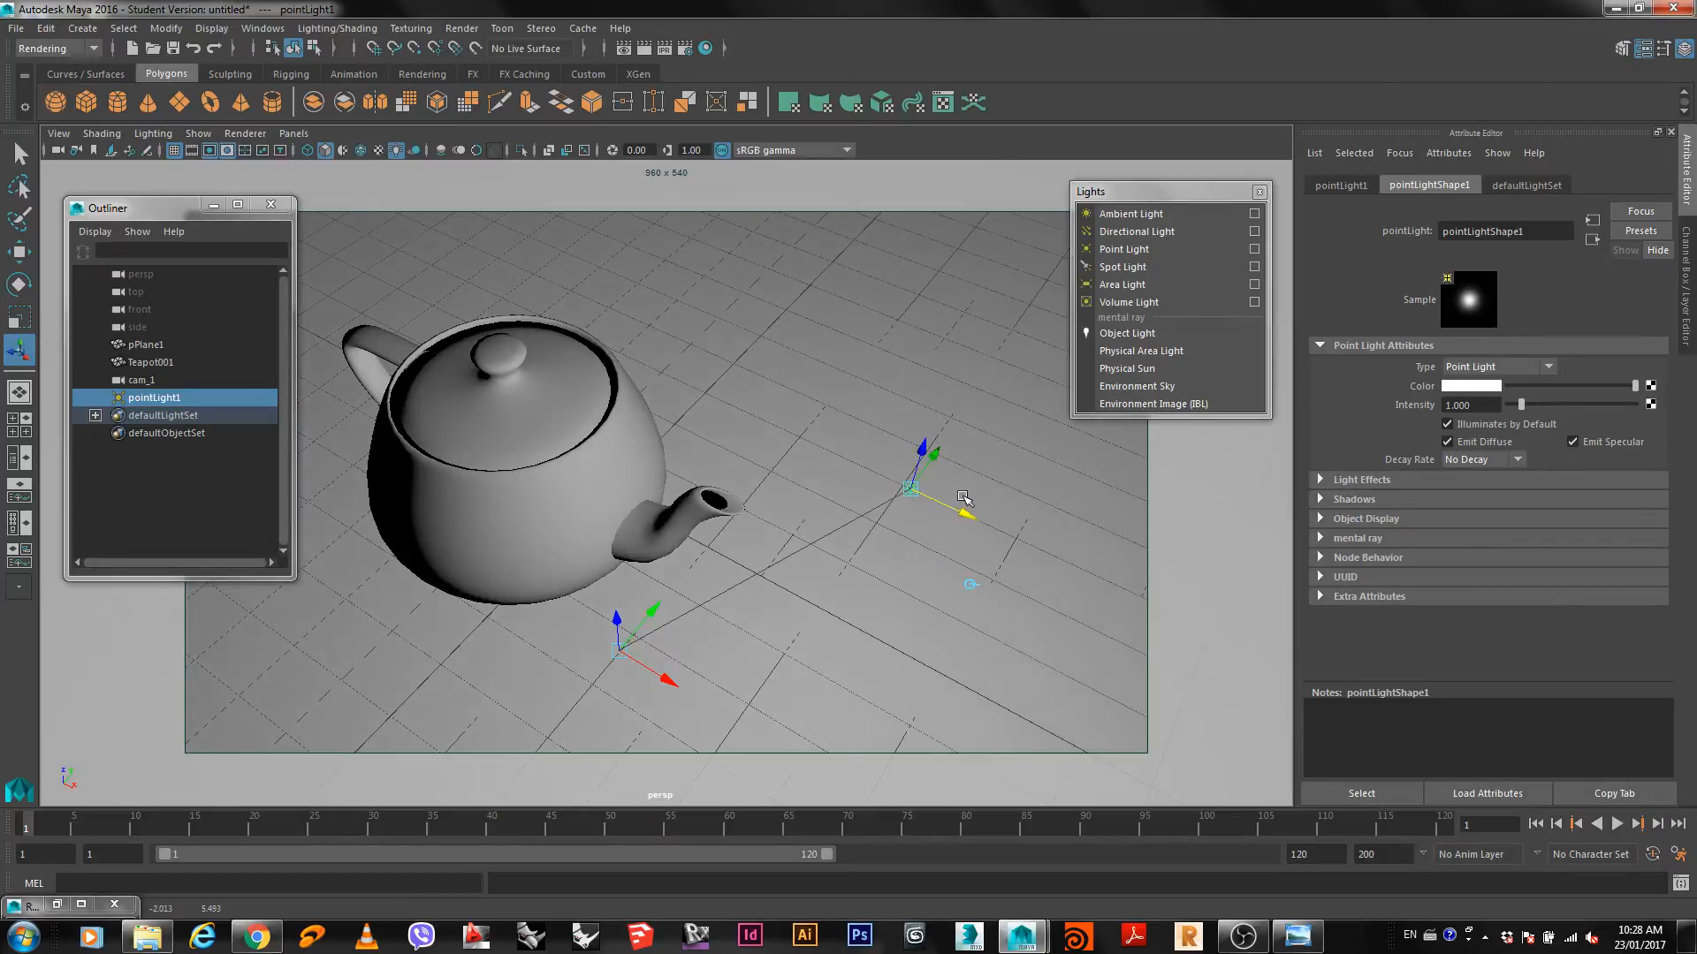
{"action": "key", "text": "6"}
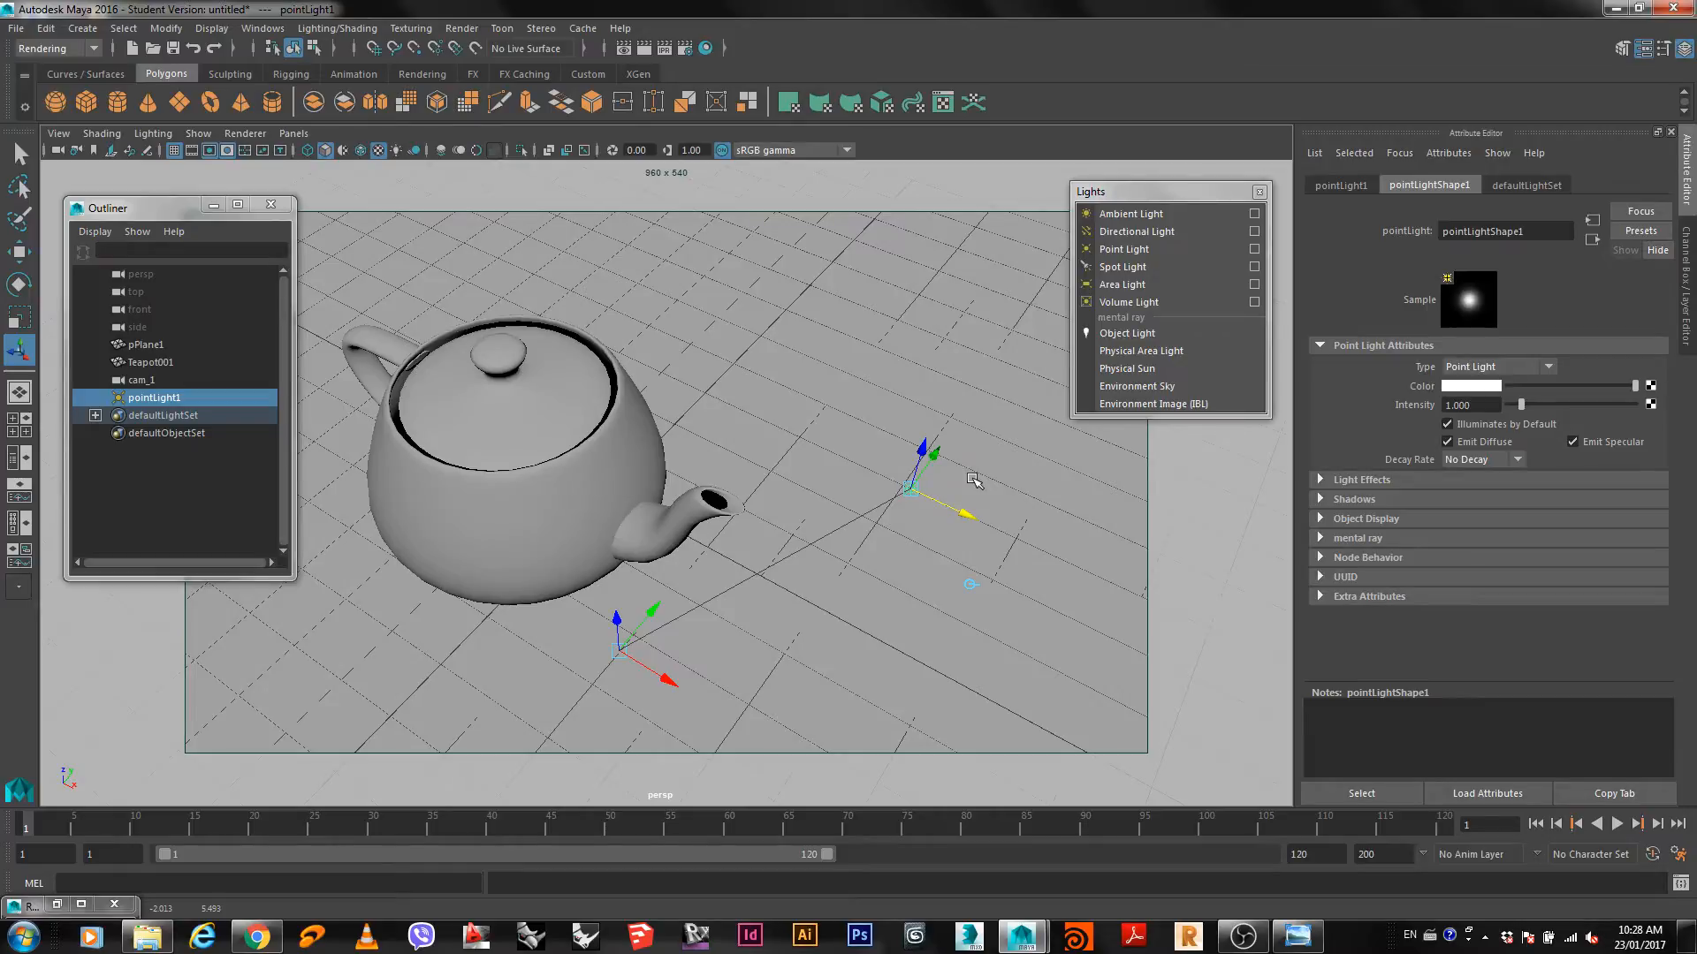
{"action": "key", "text": "7"}
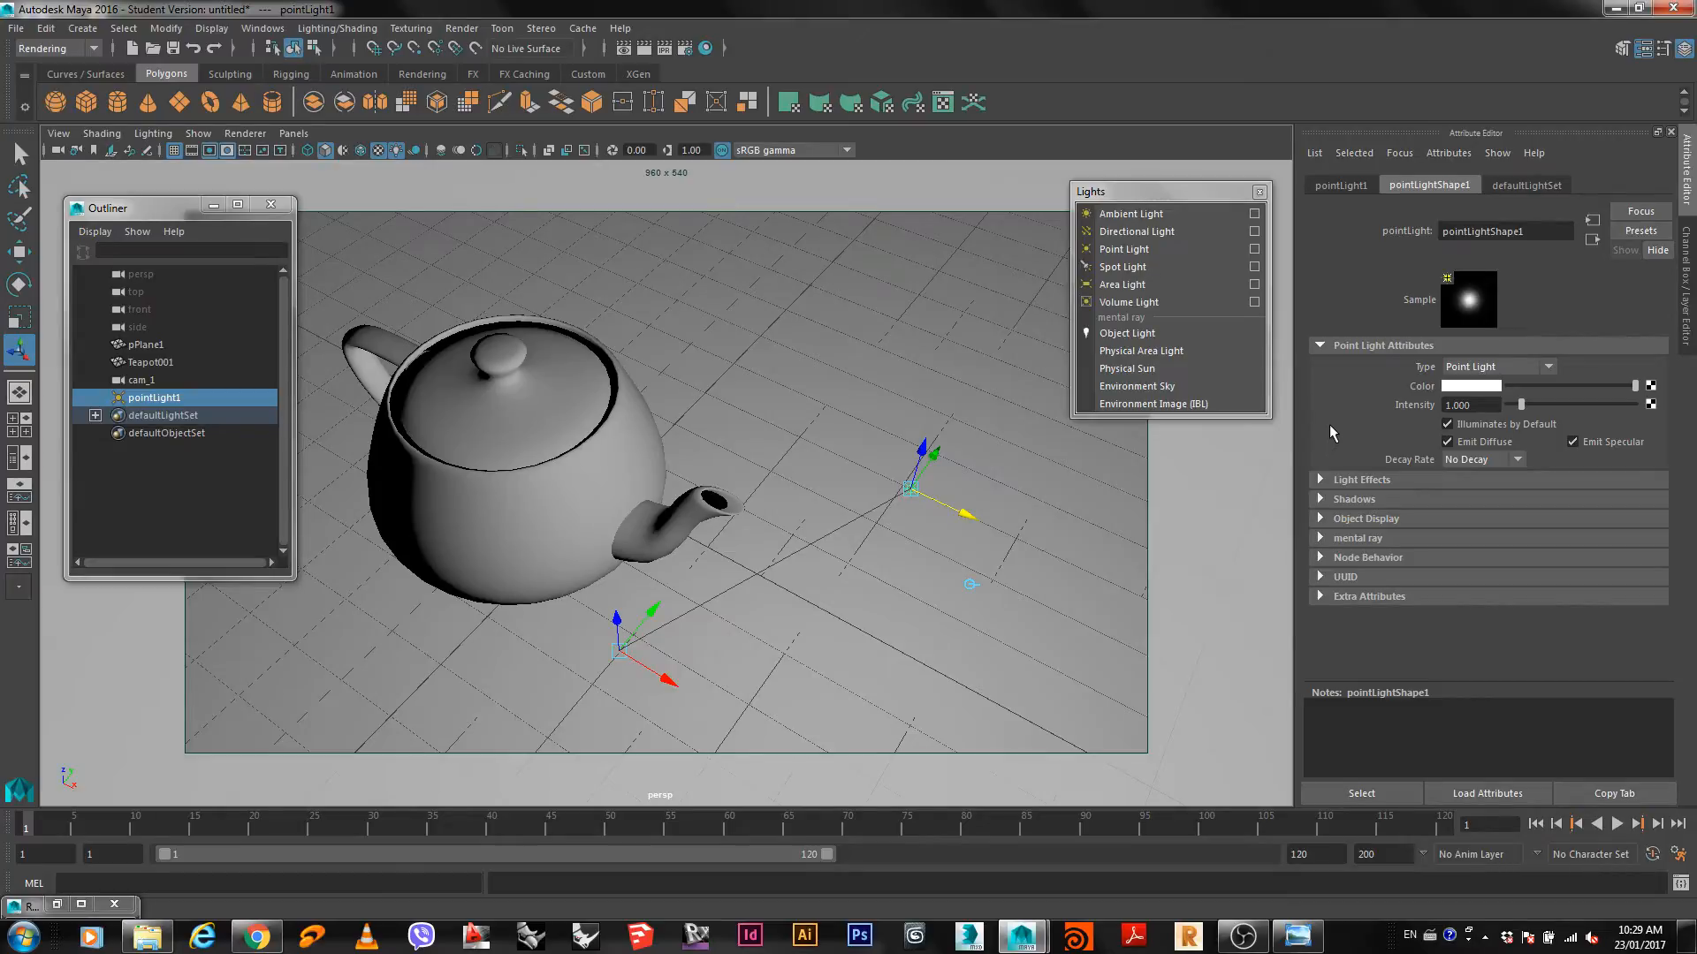
Look through pointLight1's light types, try red as its color, and restore white.
{"action": "left_click", "coordinate": [1471, 365]}
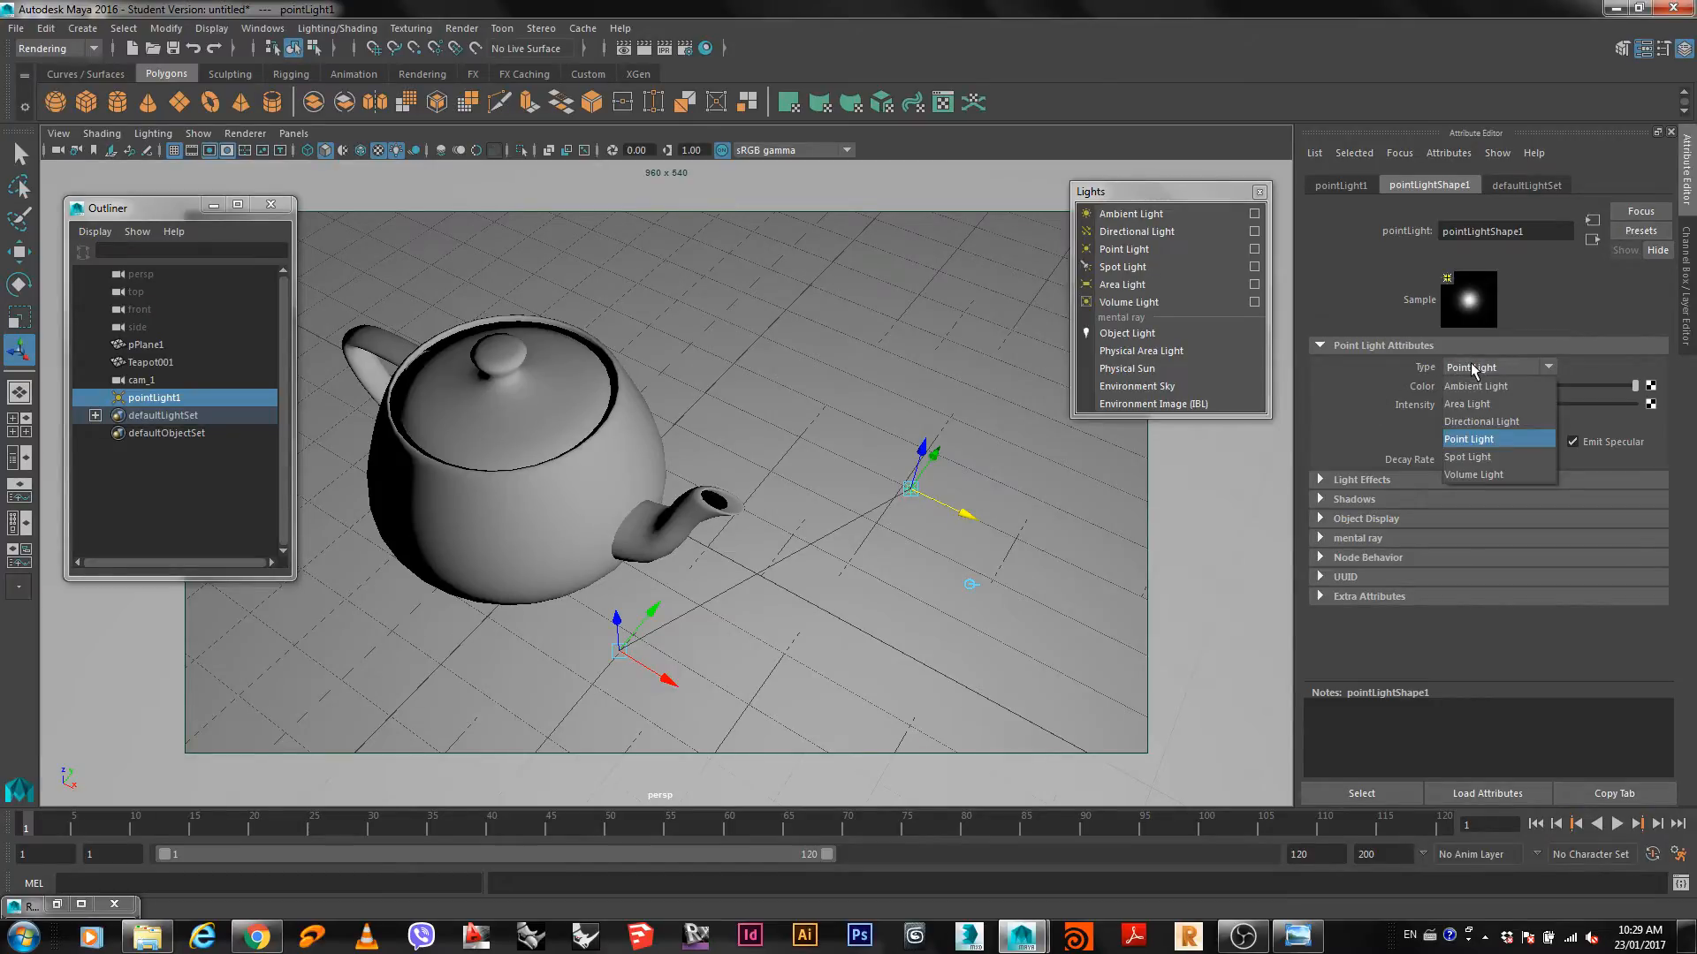
{"action": "left_click", "coordinate": [1470, 364]}
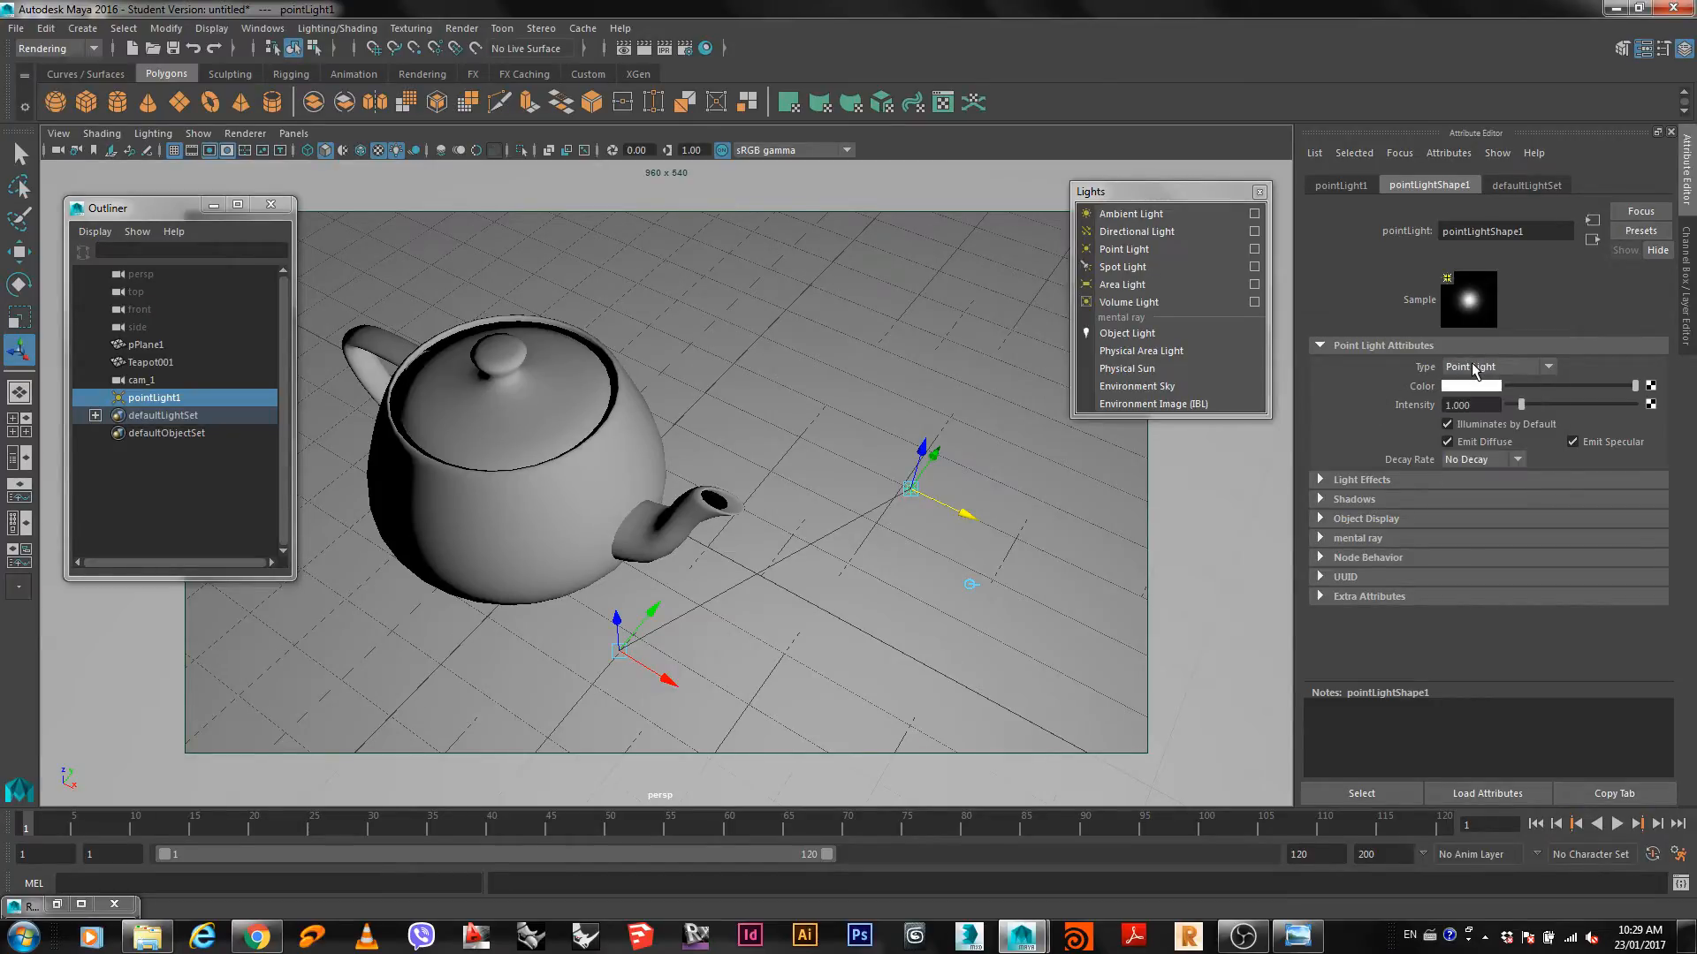
{"action": "left_click", "coordinate": [1465, 386]}
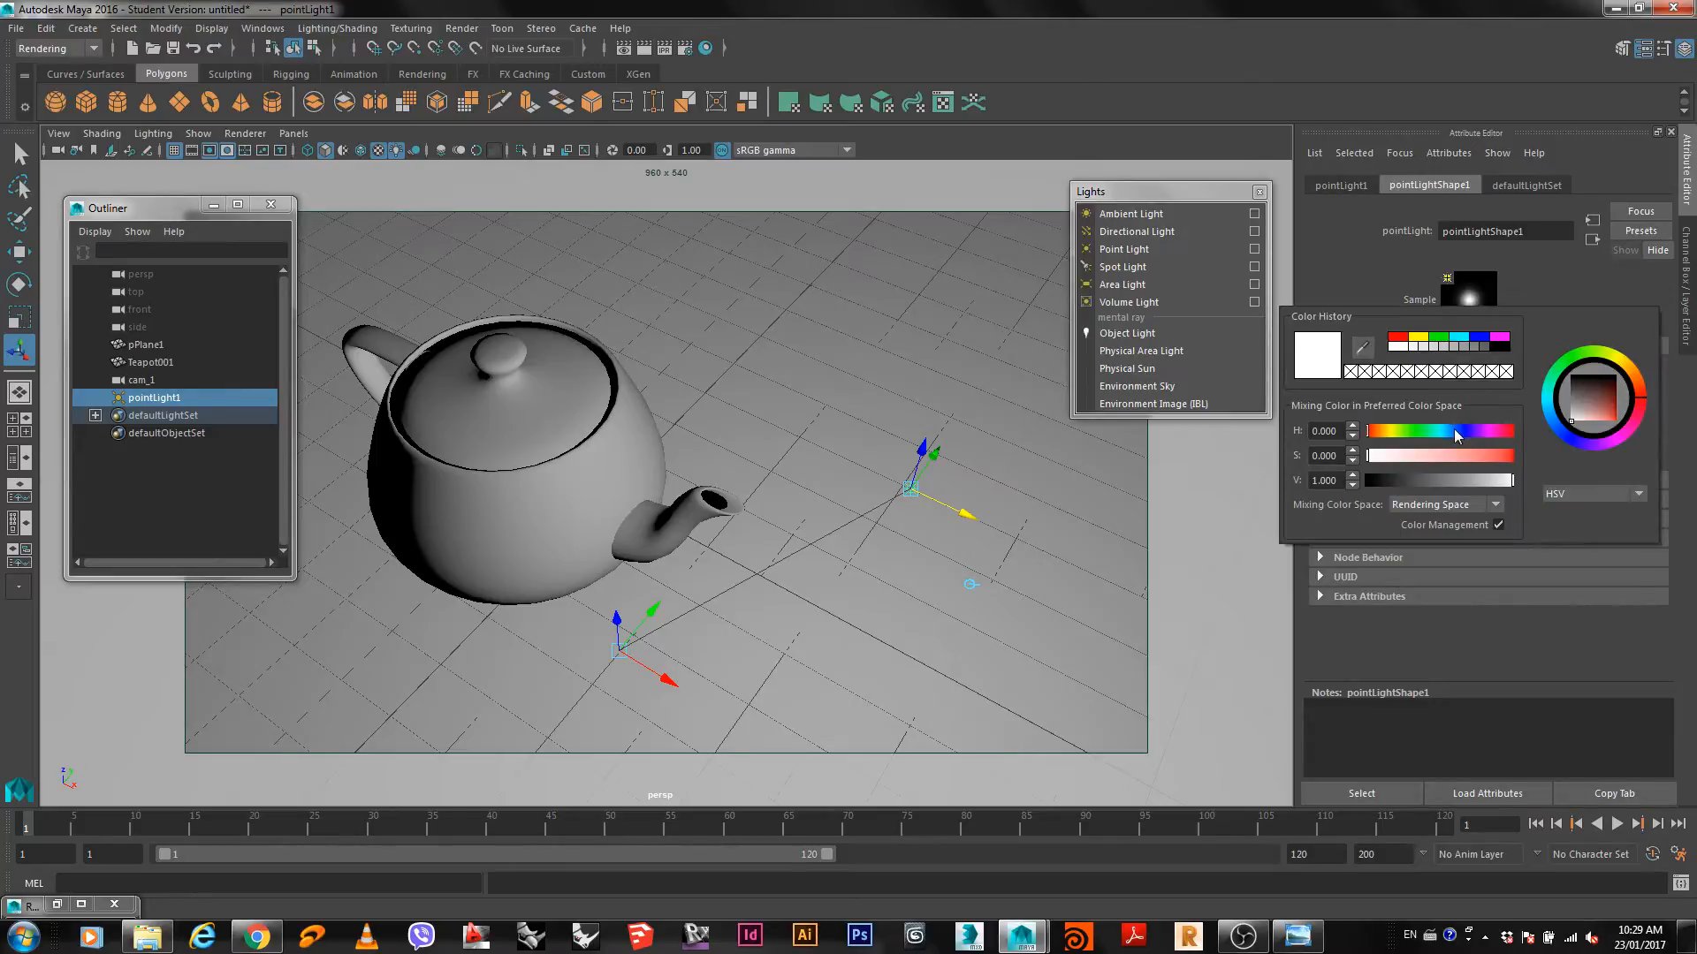
{"action": "left_click", "coordinate": [1393, 339]}
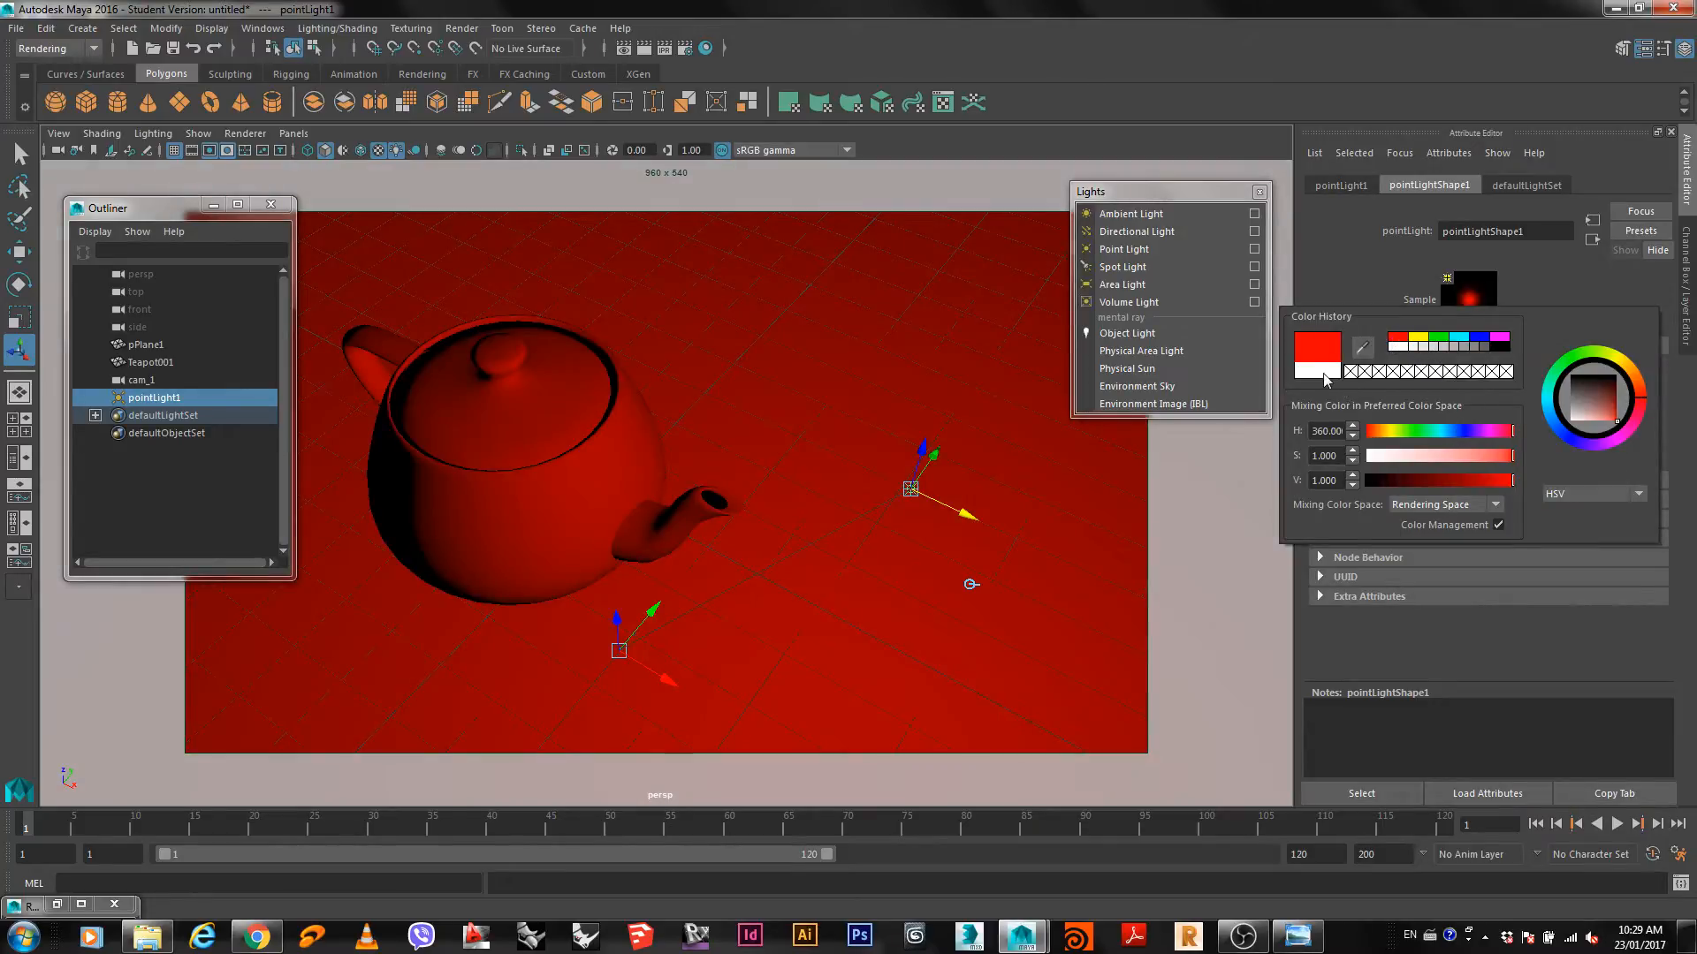
{"action": "left_click", "coordinate": [1325, 375]}
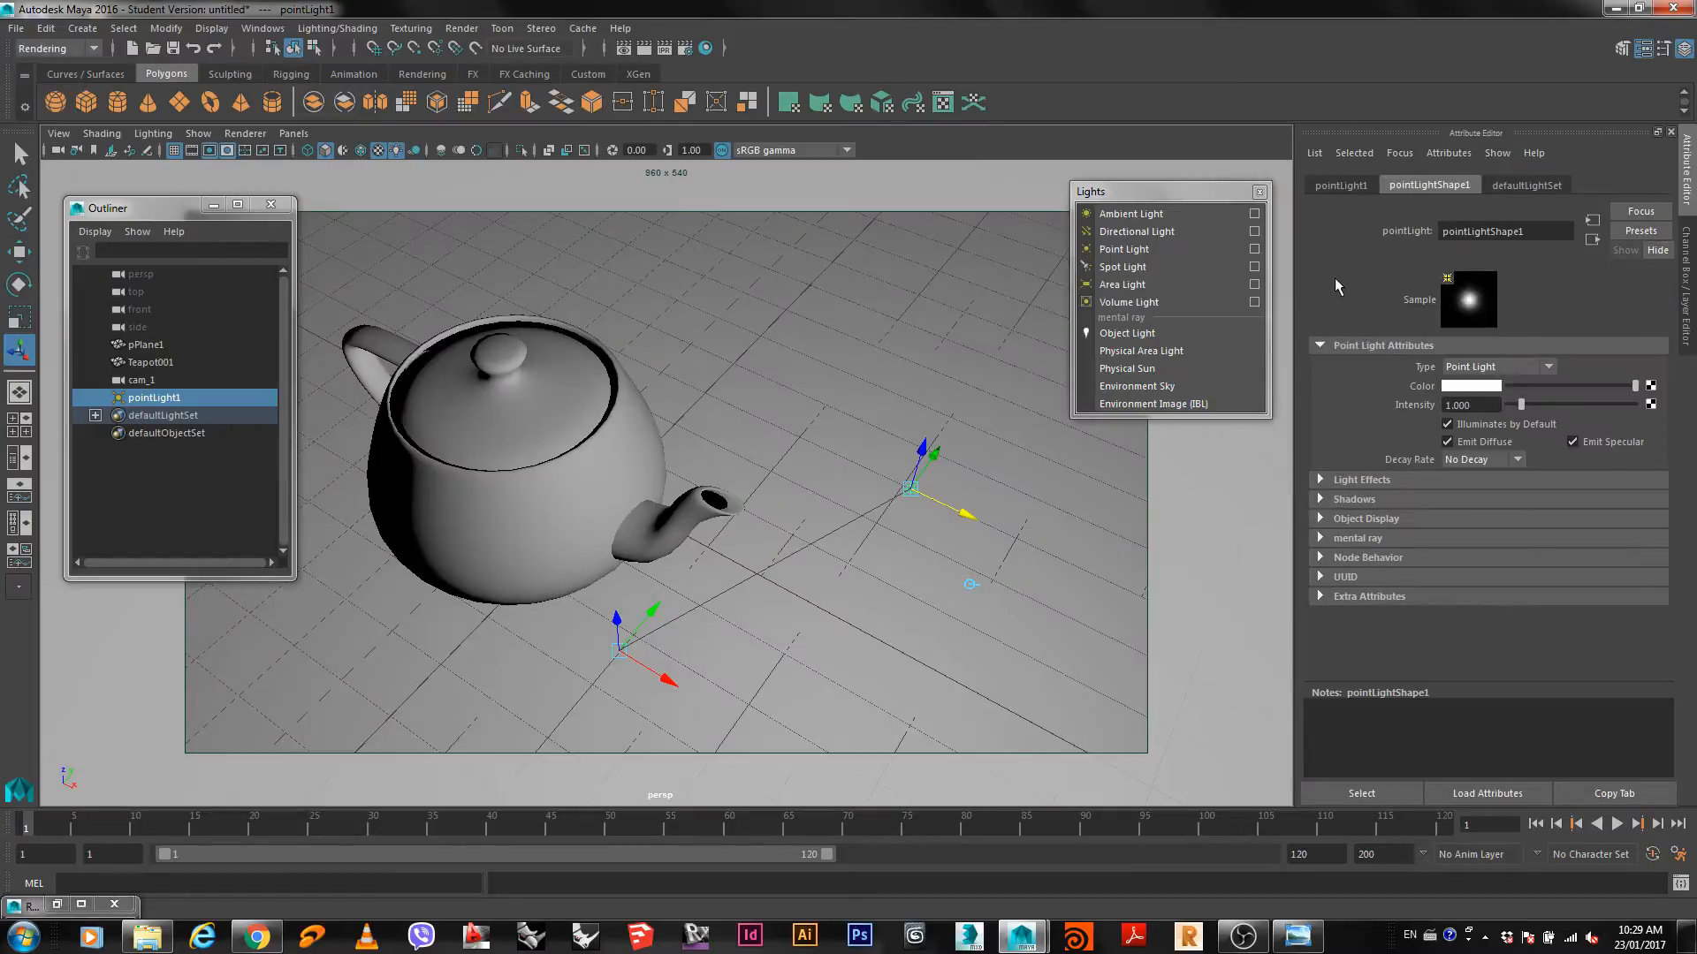
Set pointLight1's intensity to 0.8, comparing it against an intensity of 1.
{"action": "left_click", "coordinate": [1485, 405]}
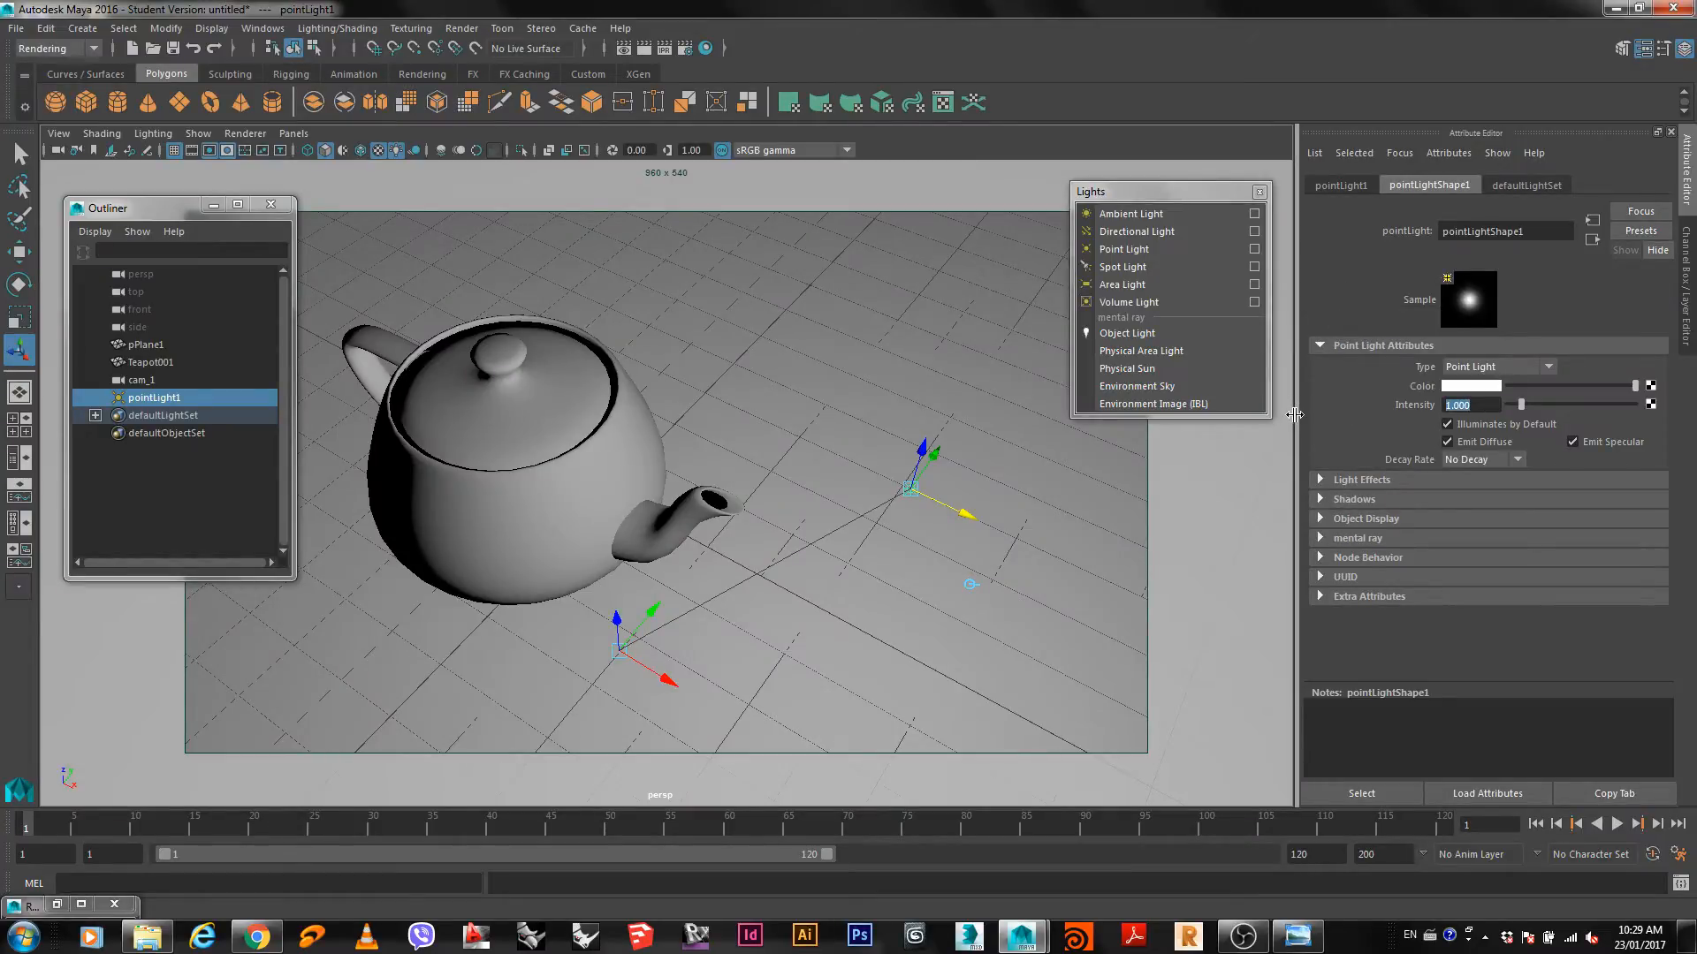
{"action": "type", "text": ".8"}
{"action": "key", "text": "Return"}
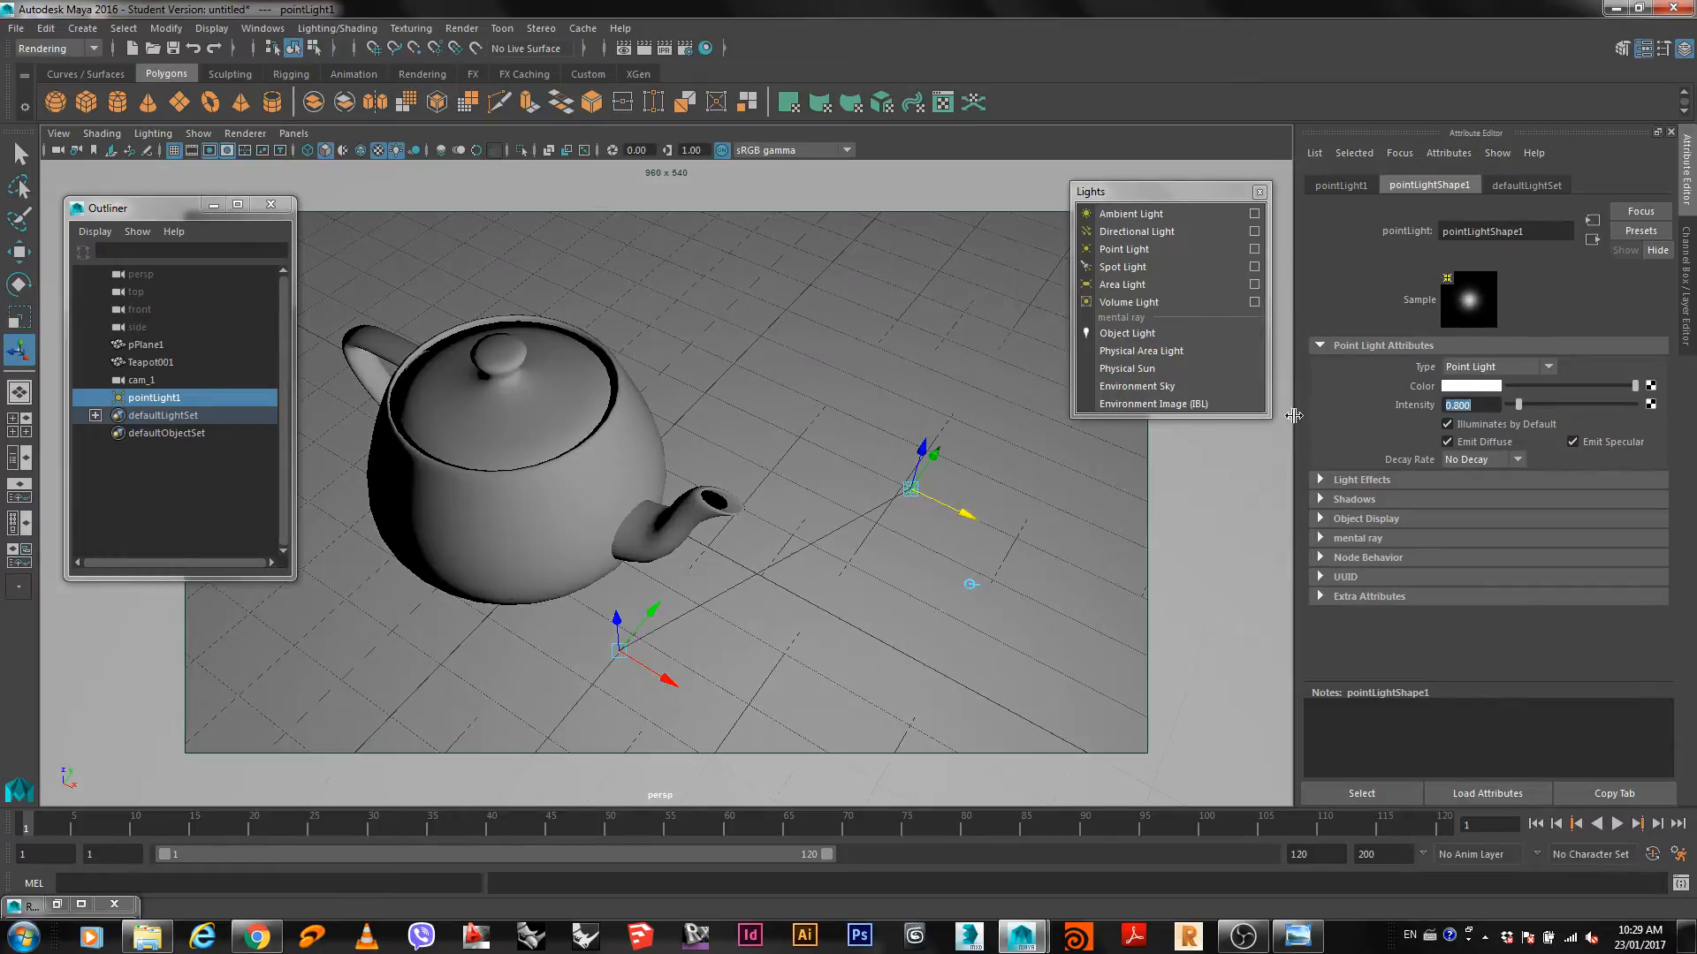
{"action": "type", "text": "1"}
{"action": "key", "text": "Return"}
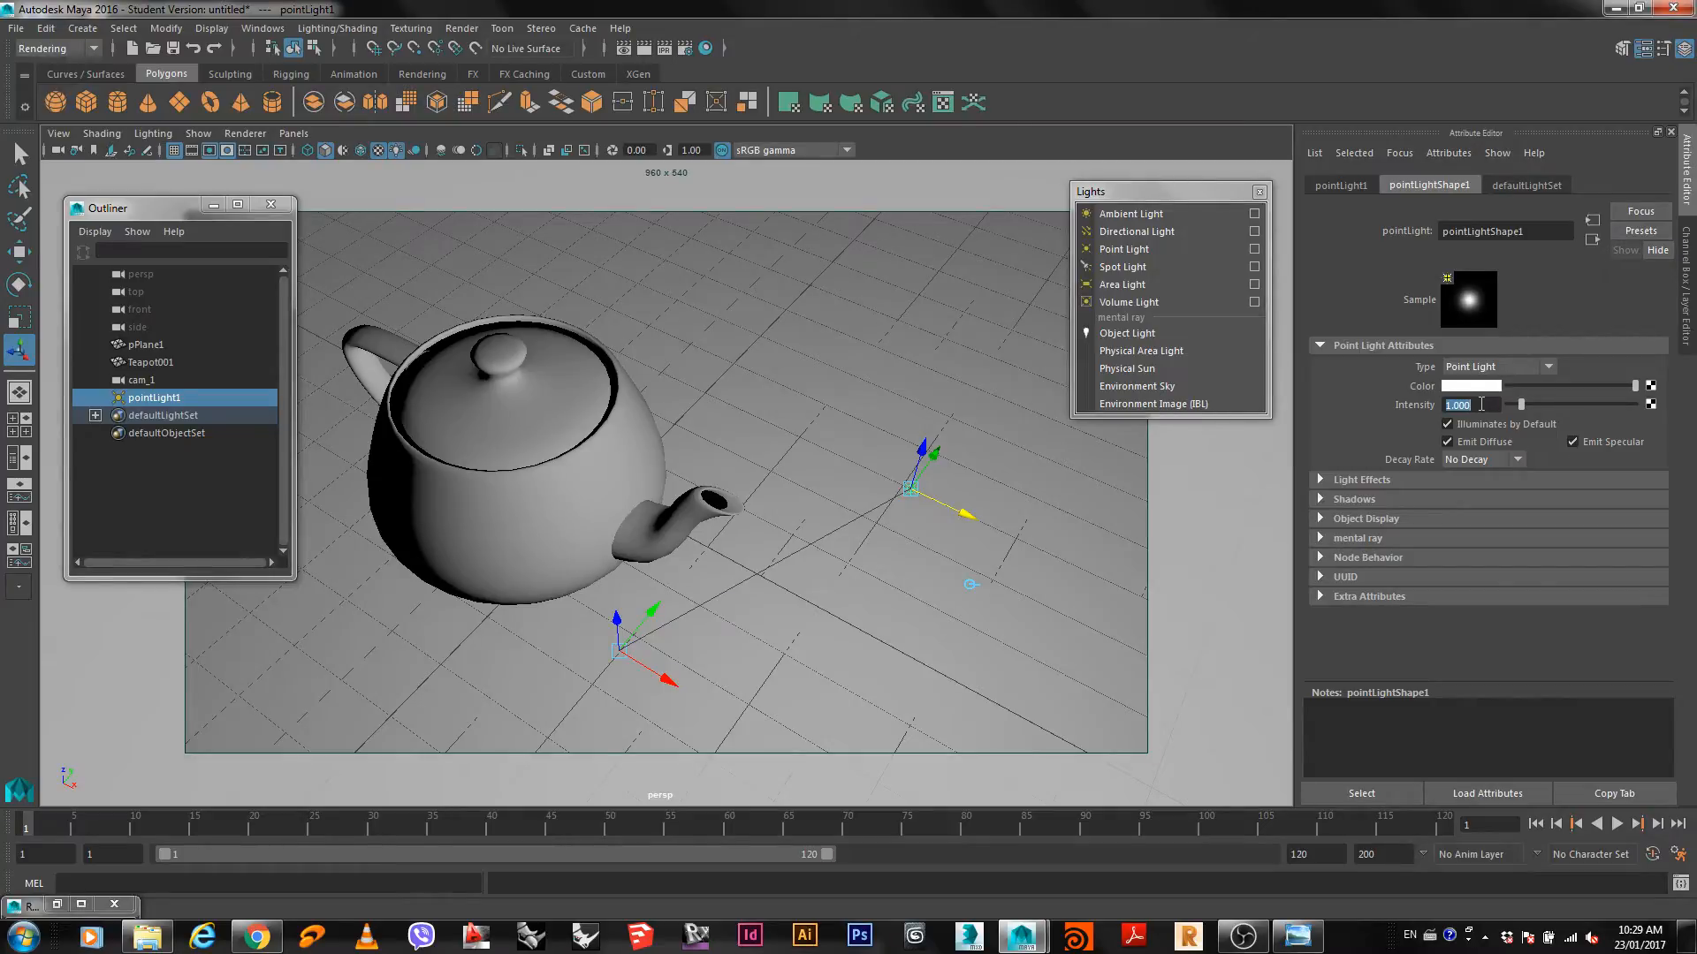
{"action": "type", "text": "."}
{"action": "type", "text": "8"}
{"action": "key", "text": "Return"}
Move pointLight1 farther out along X, duplicate it, and move the copy back along X to the teapot's side.
{"action": "middle_click_drag", "start_coordinate": [892, 655], "coordinate": [1036, 722]}
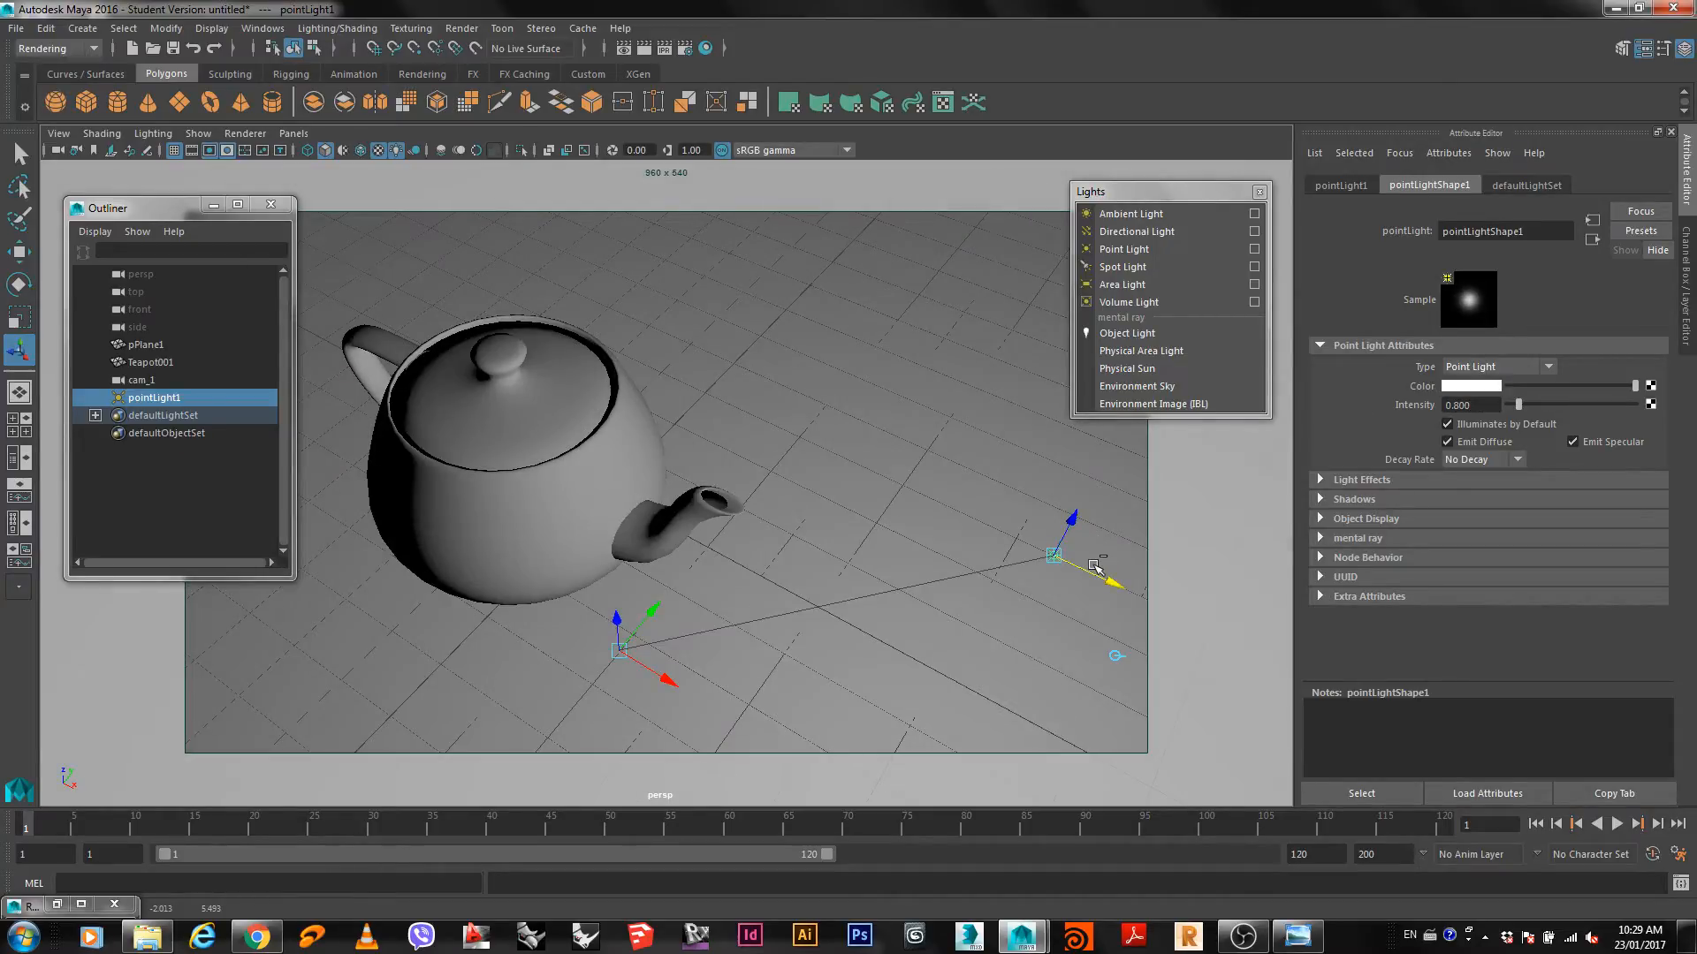
{"action": "key", "text": "ctrl+d"}
{"action": "left_click_drag", "start_coordinate": [1092, 573], "coordinate": [702, 391]}
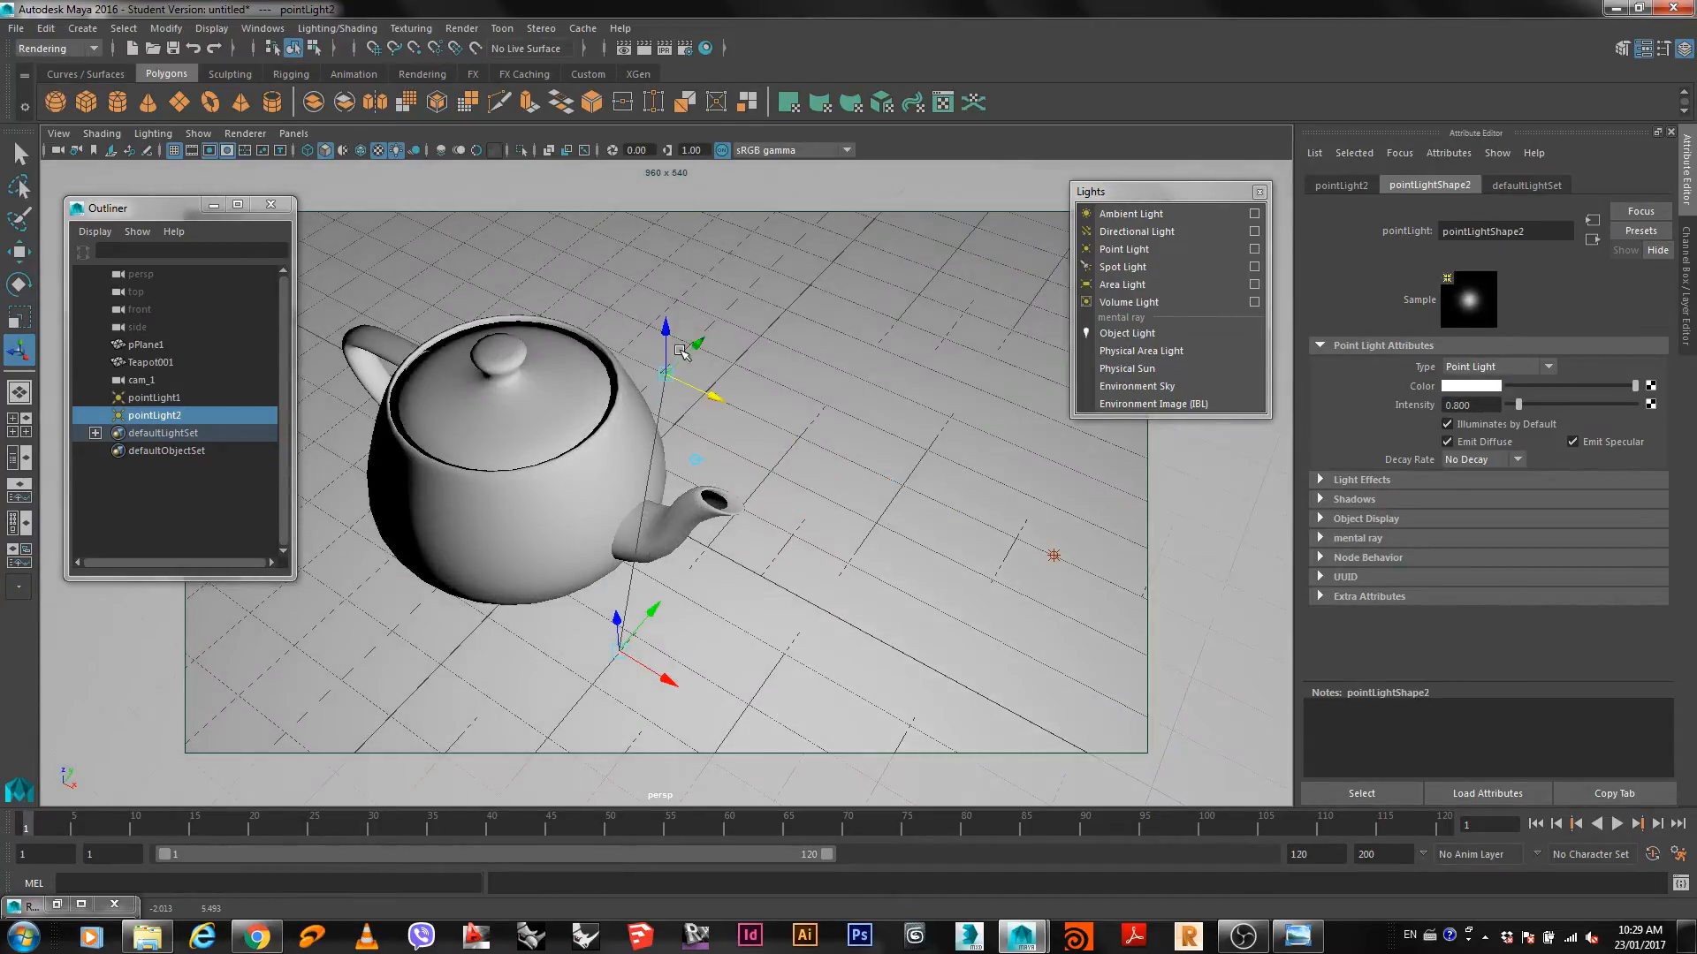
{"action": "left_click", "coordinate": [765, 298]}
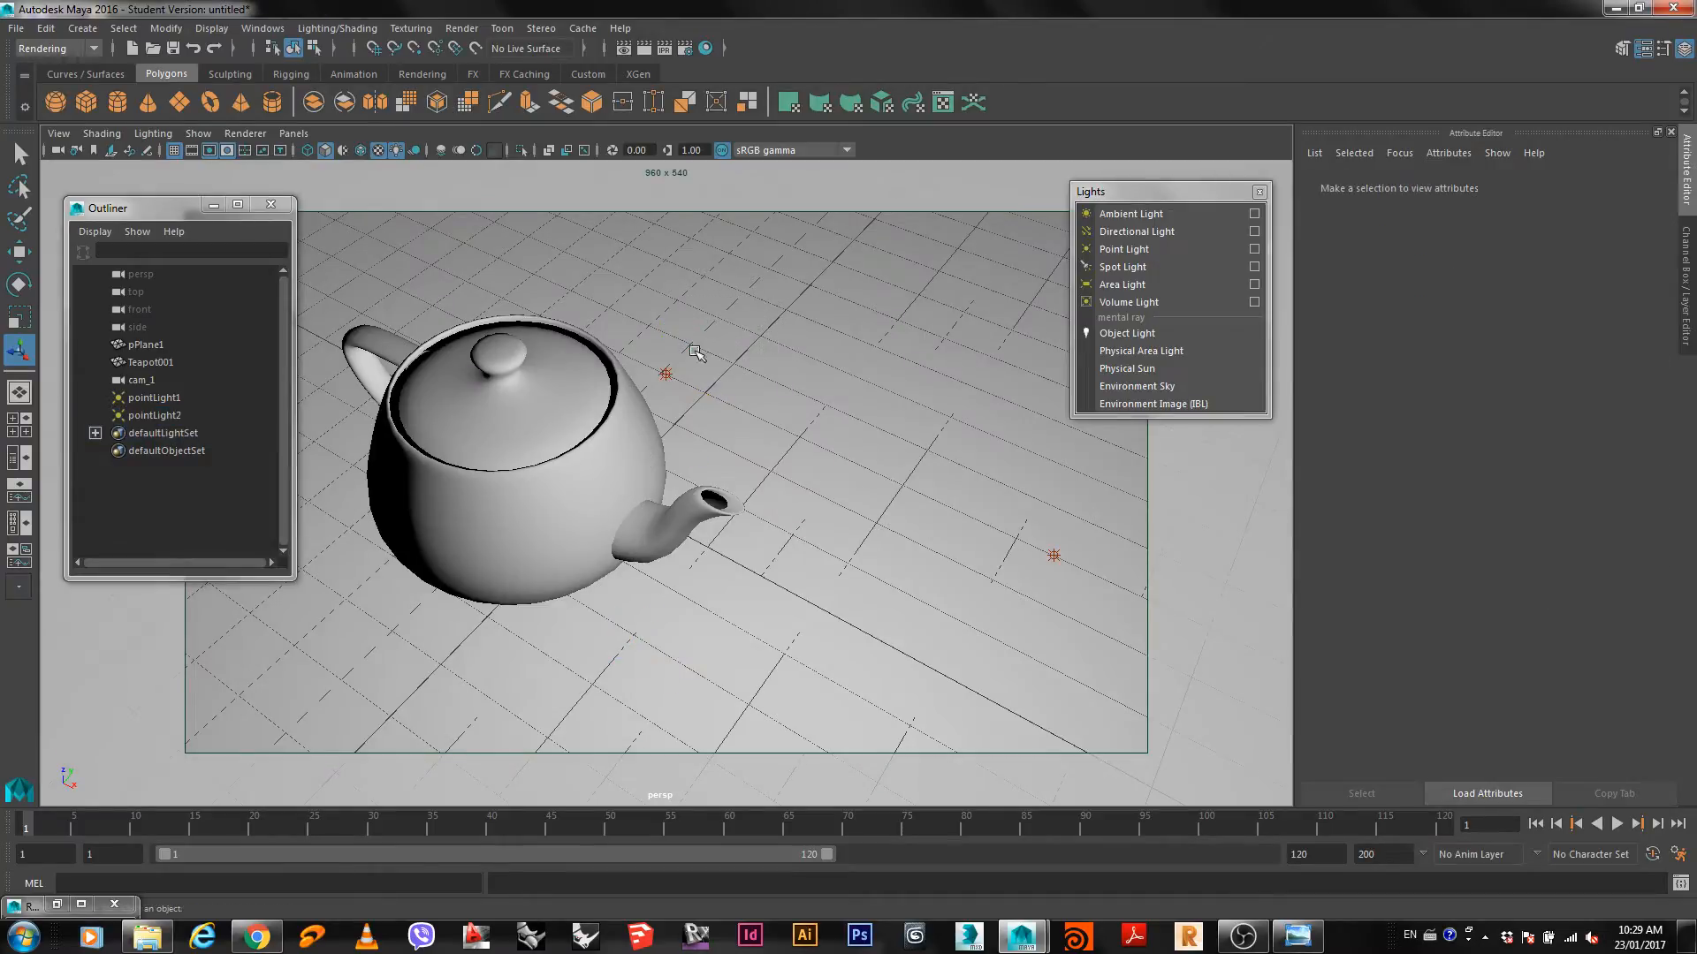
Reposition pointLight2 farther back along Y and lower it to about the height of the teapot's rim.
{"action": "left_click", "coordinate": [669, 377]}
{"action": "mouse_move", "coordinate": [667, 376]}
{"action": "left_mouse_down"}
{"action": "mouse_move", "coordinate": [485, 267]}
{"action": "mouse_move", "coordinate": [635, 221]}
{"action": "left_mouse_up"}
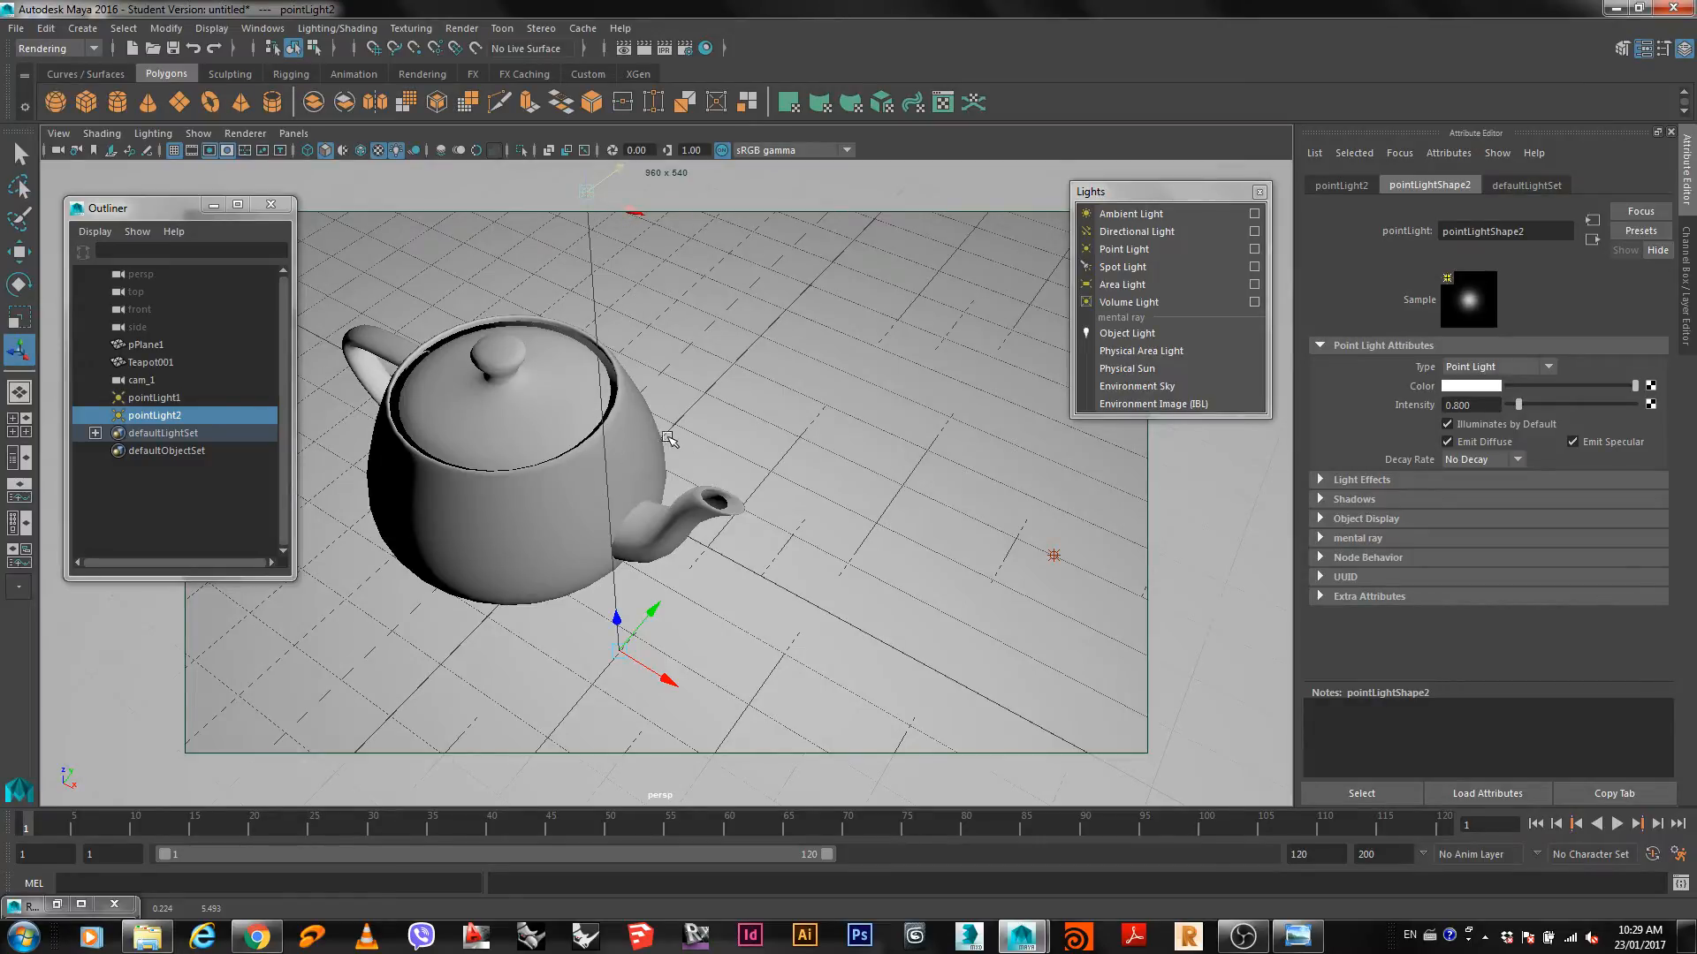
{"action": "left_click_drag", "start_coordinate": [663, 442], "coordinate": [623, 415], "text": "alt"}
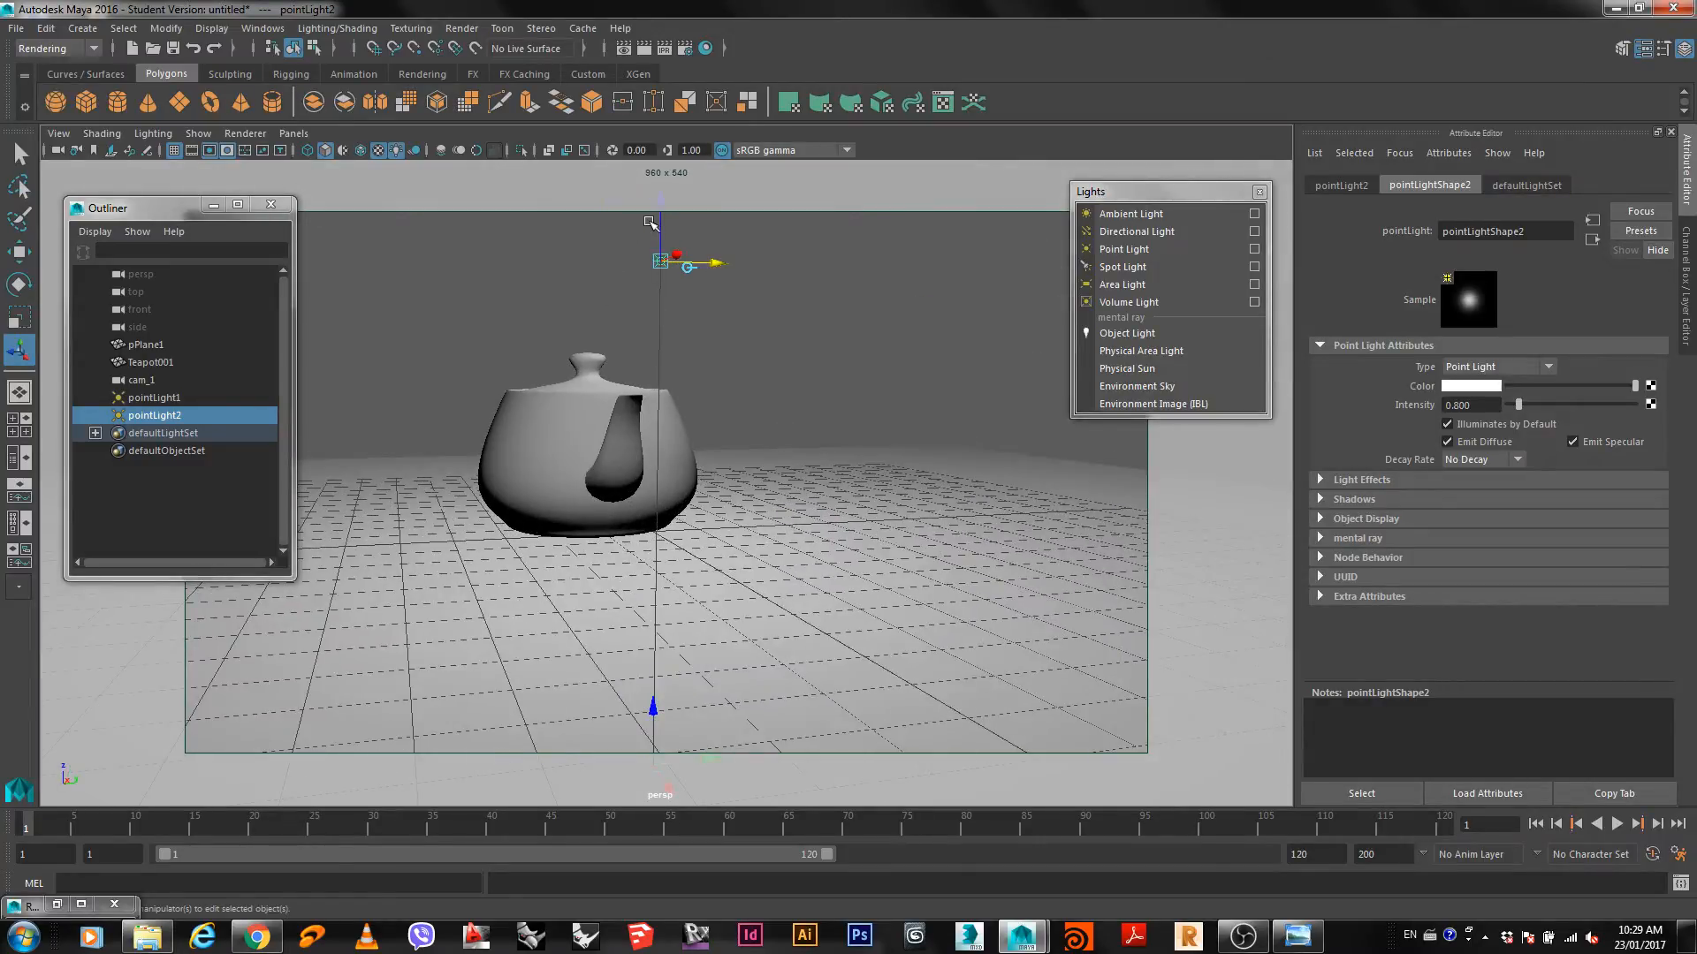
{"action": "left_click_drag", "start_coordinate": [660, 221], "coordinate": [663, 350]}
Set pointLight2's intensity to 0.3.
{"action": "double_click", "coordinate": [1458, 405]}
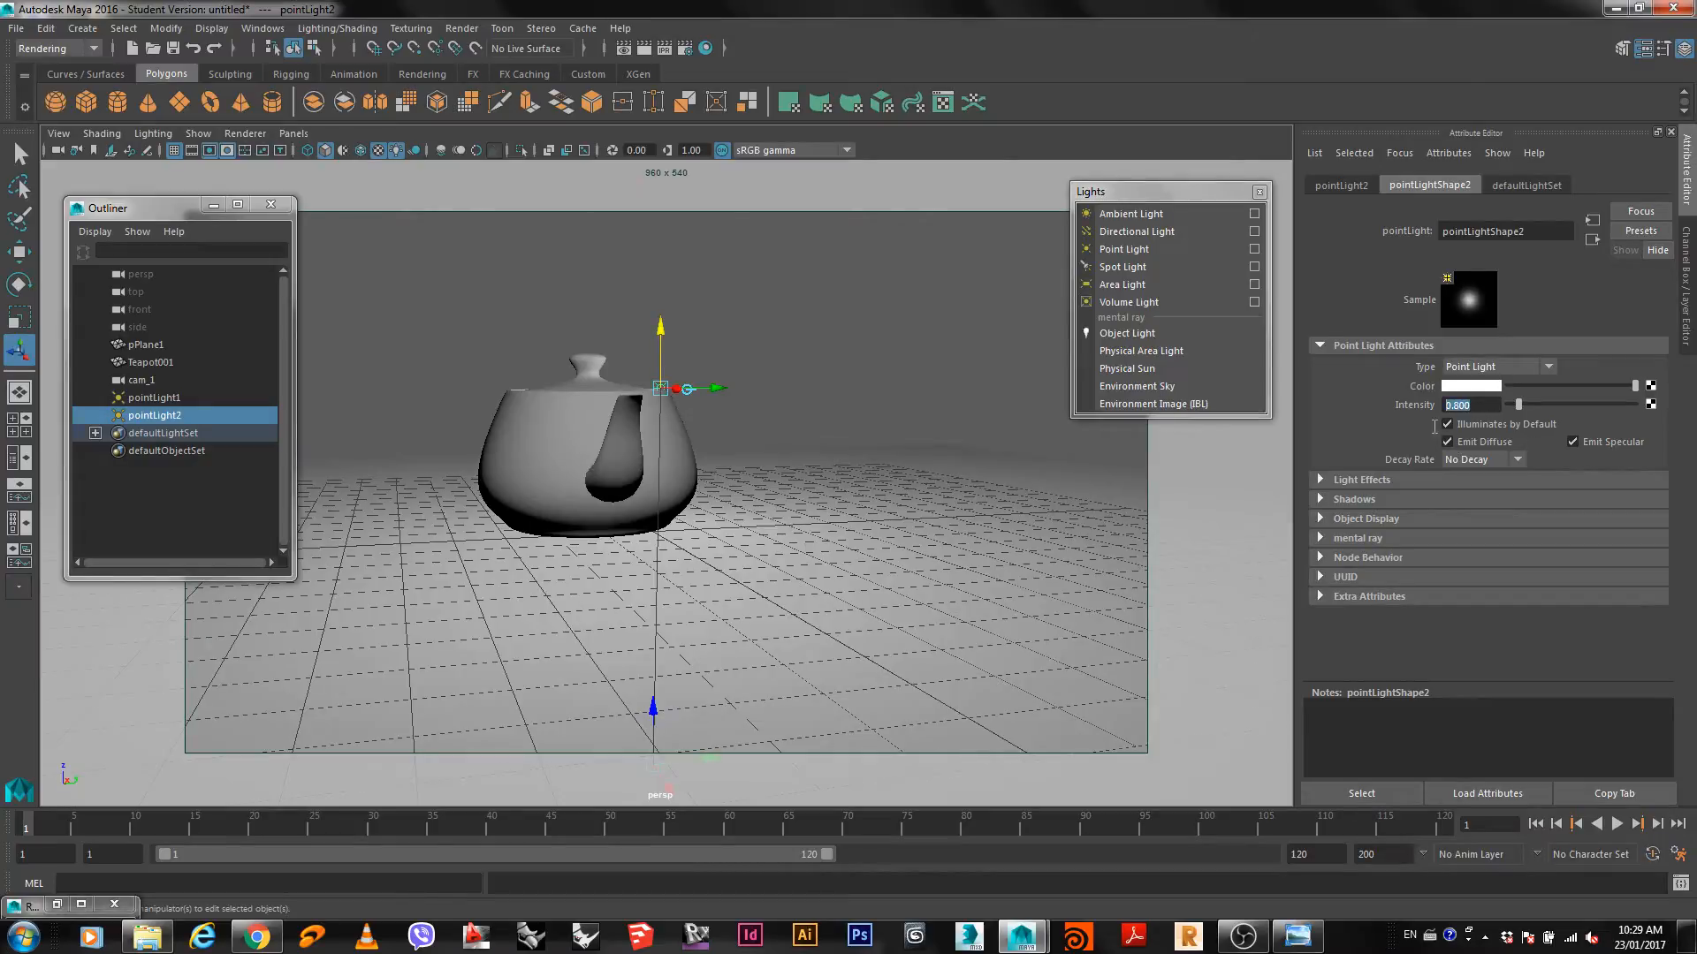
{"action": "left_click_drag", "start_coordinate": [1448, 419], "coordinate": [1454, 414]}
{"action": "type", "text": "3"}
{"action": "key", "text": "Return"}
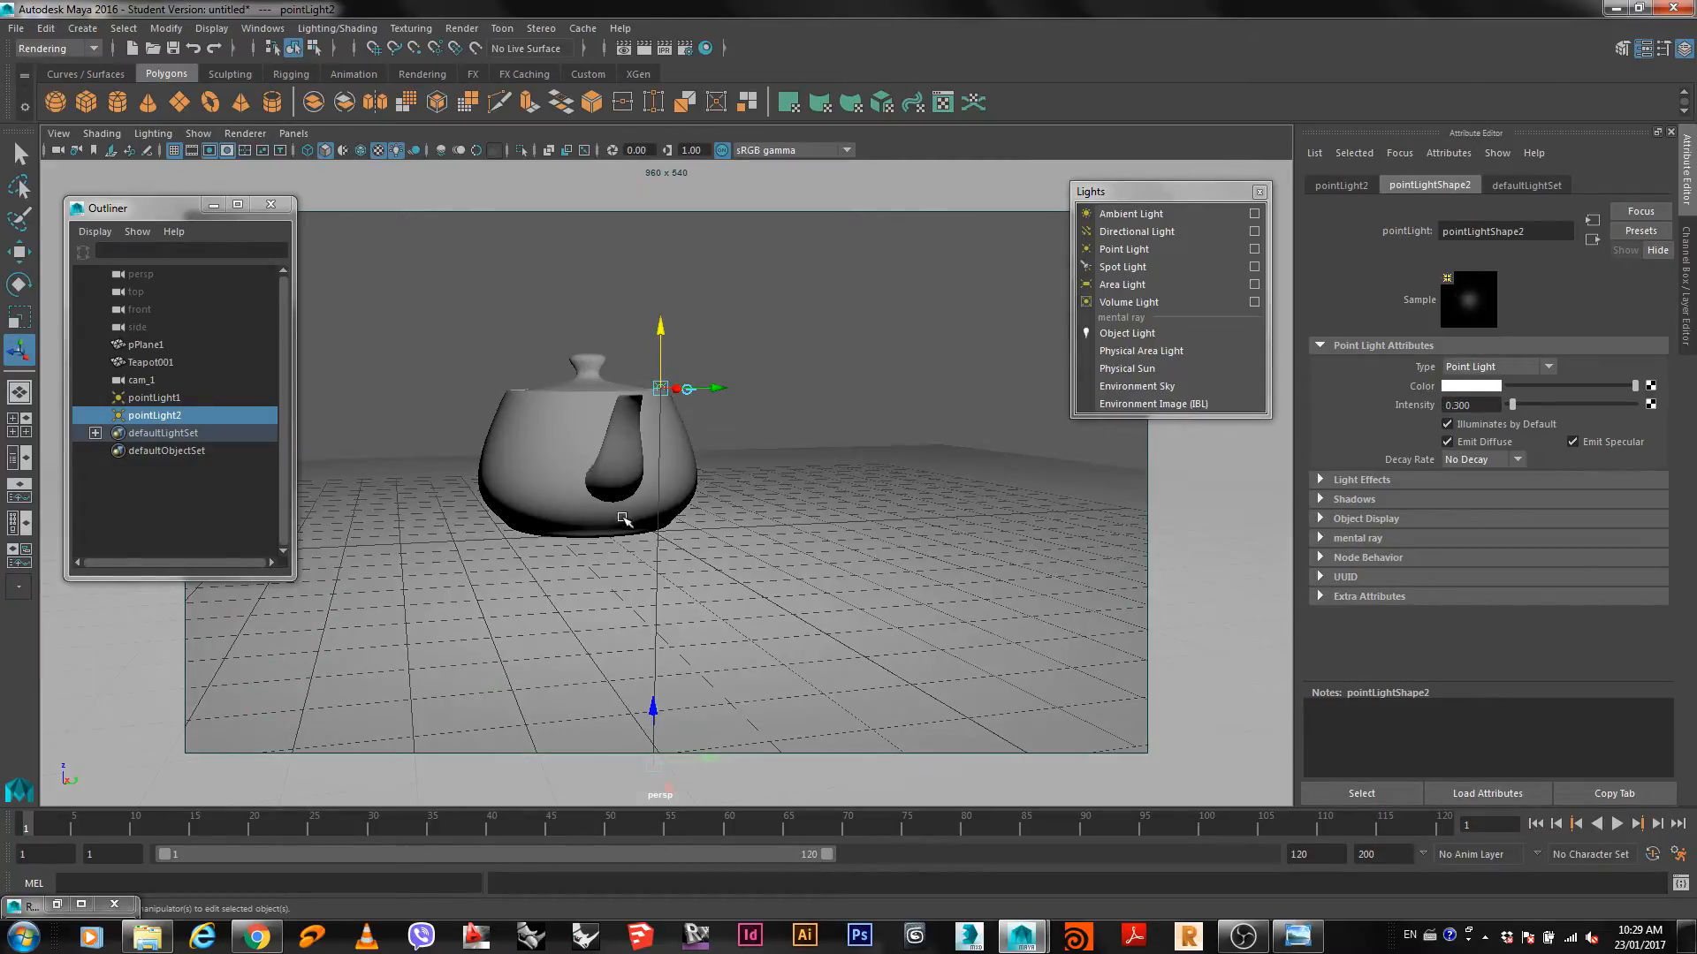
Redo the previous render with both point lights in the Render View and clear the selection in the scene.
{"action": "left_click", "coordinate": [640, 49]}
{"action": "right_click", "coordinate": [1575, 577]}
{"action": "mouse_move", "coordinate": [1600, 619]}
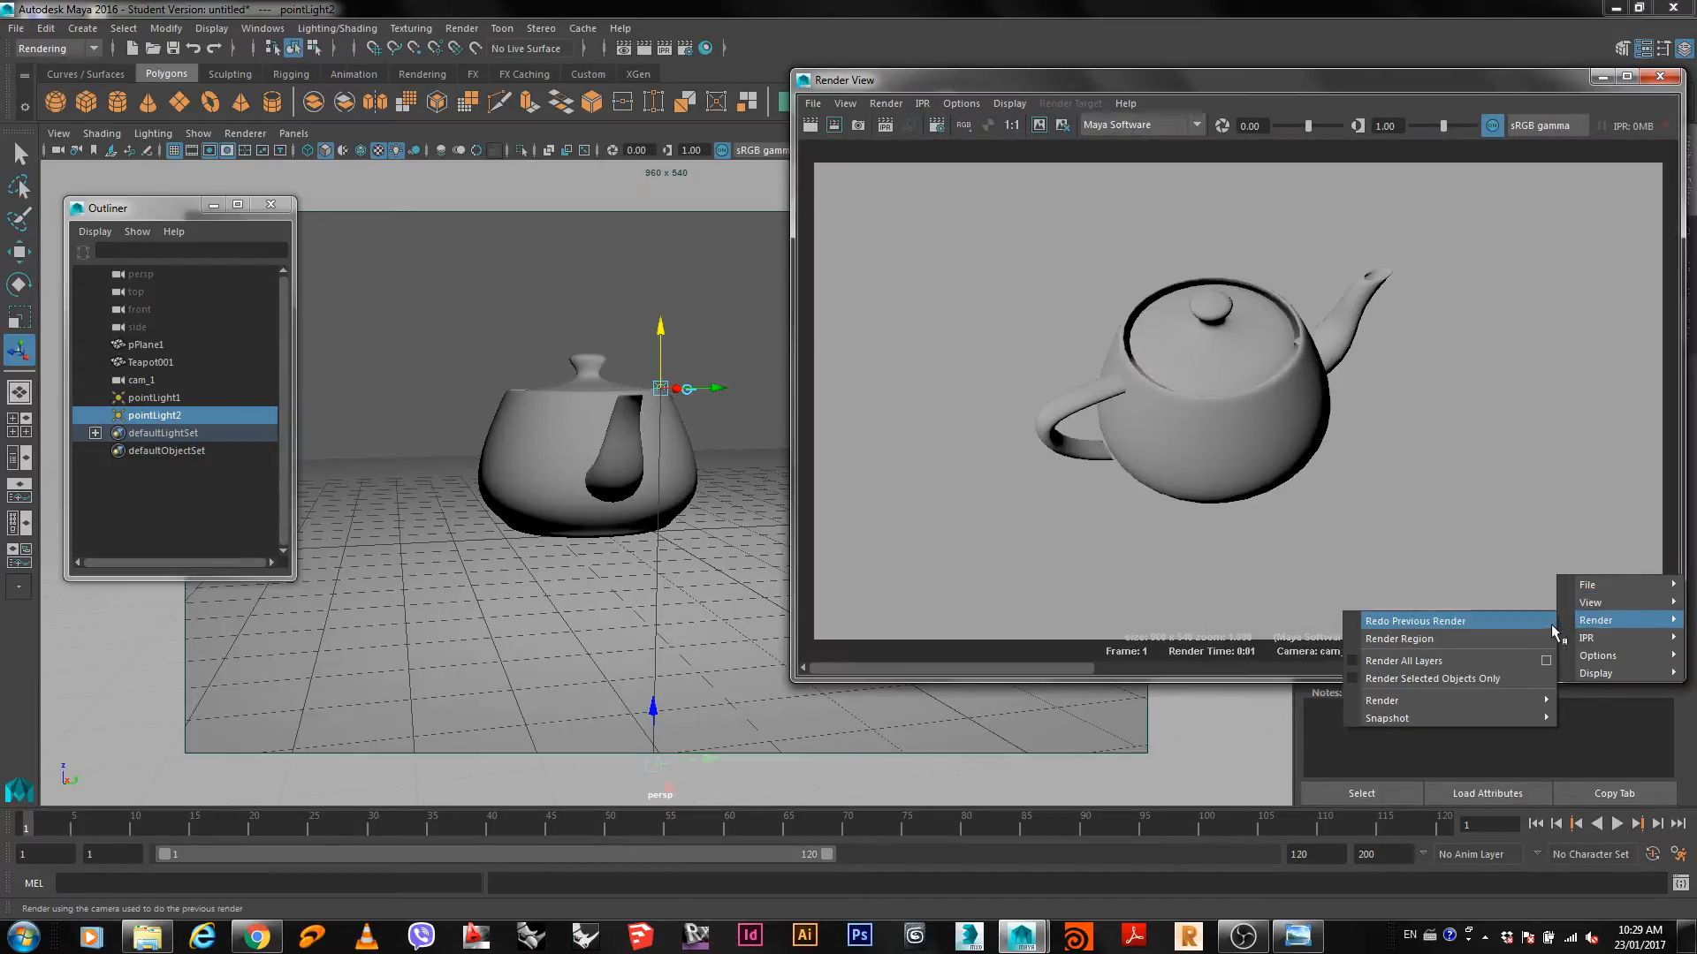
{"action": "left_click", "coordinate": [1533, 620]}
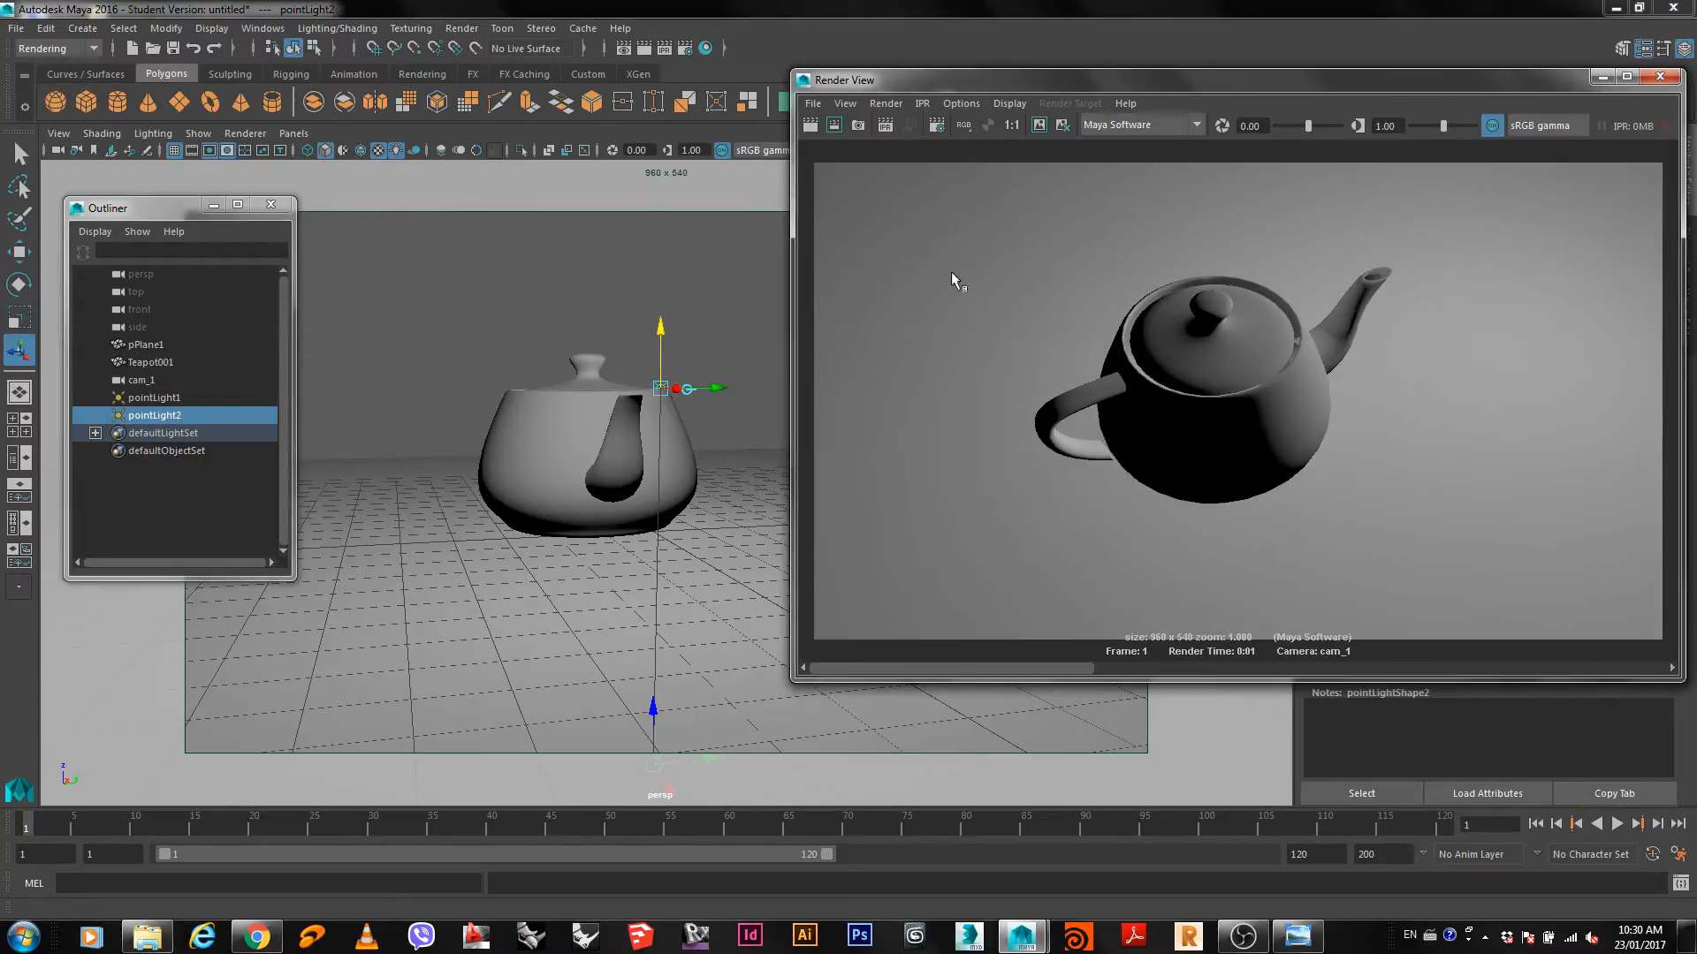
{"action": "left_click", "coordinate": [492, 257]}
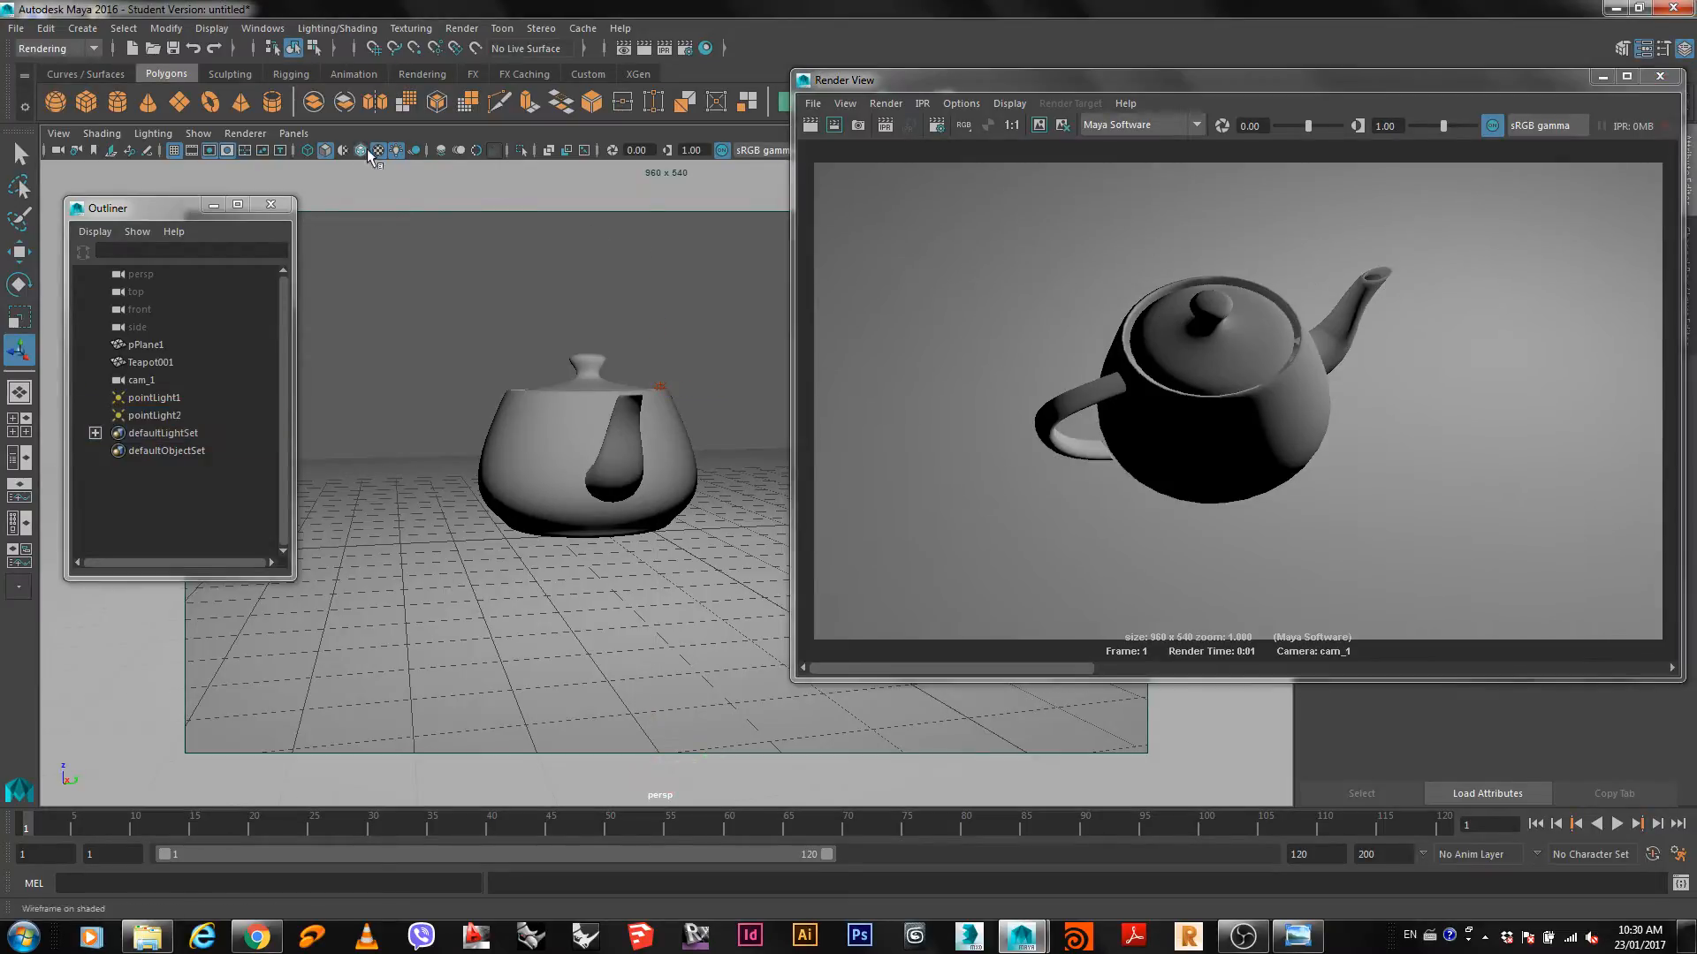
Look through the cam_1 camera in the viewport and minimize the Render View.
{"action": "left_click", "coordinate": [294, 134]}
{"action": "mouse_move", "coordinate": [371, 151]}
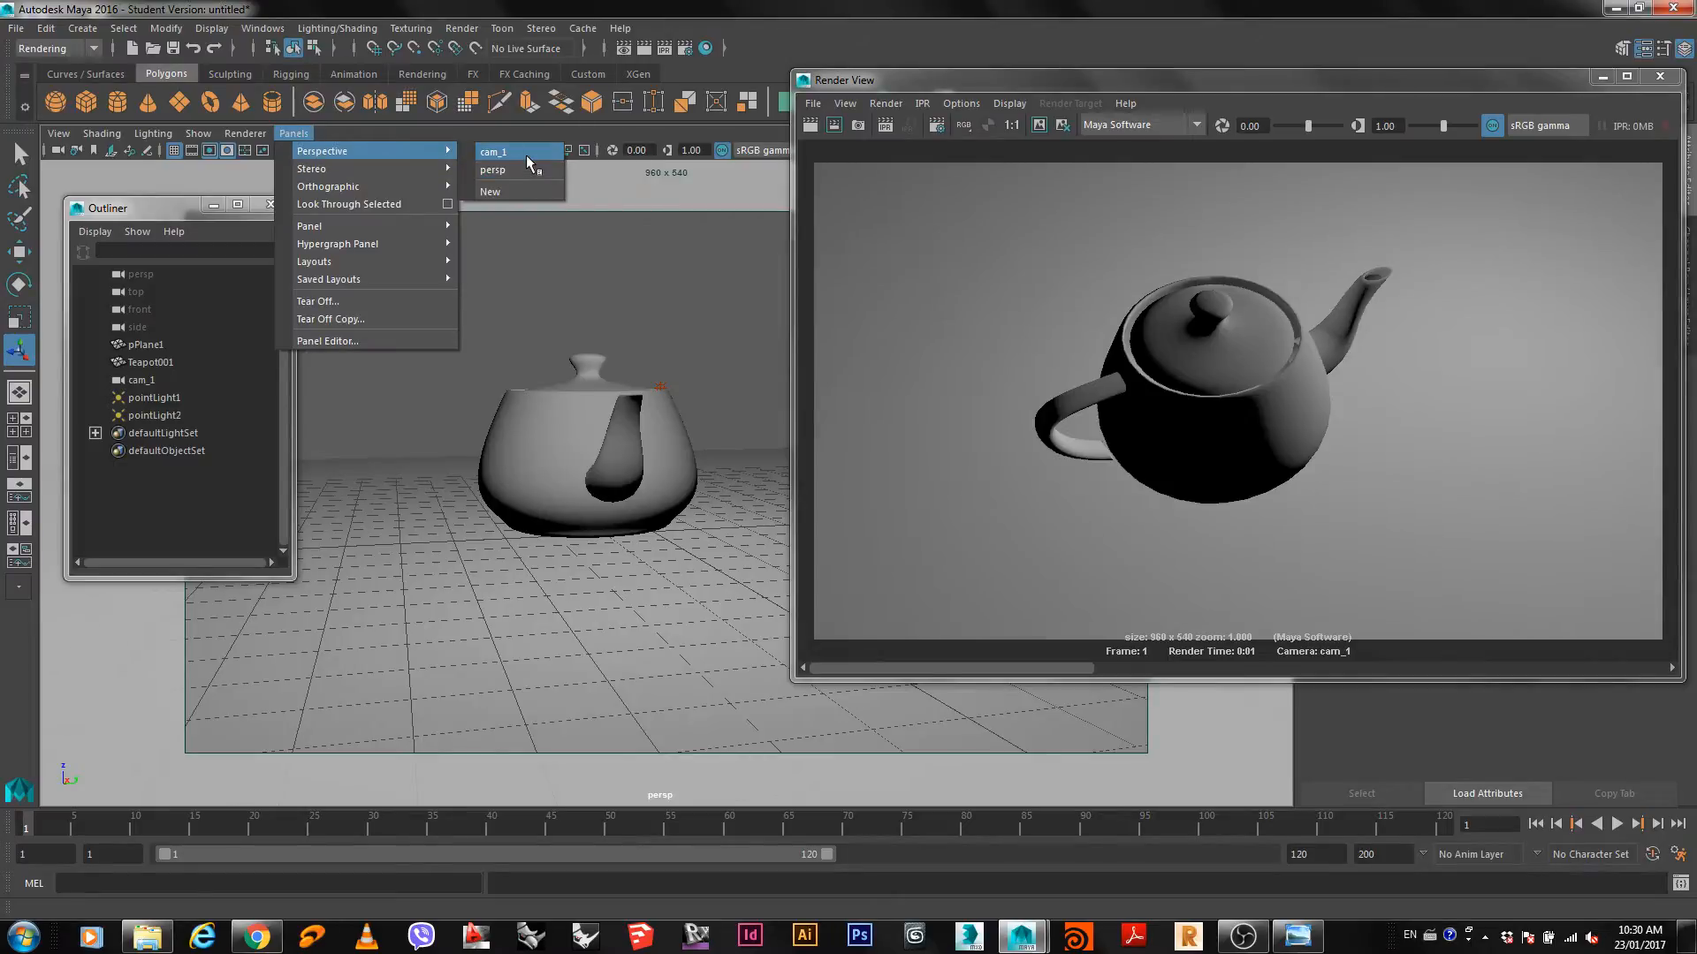
{"action": "left_click", "coordinate": [527, 155]}
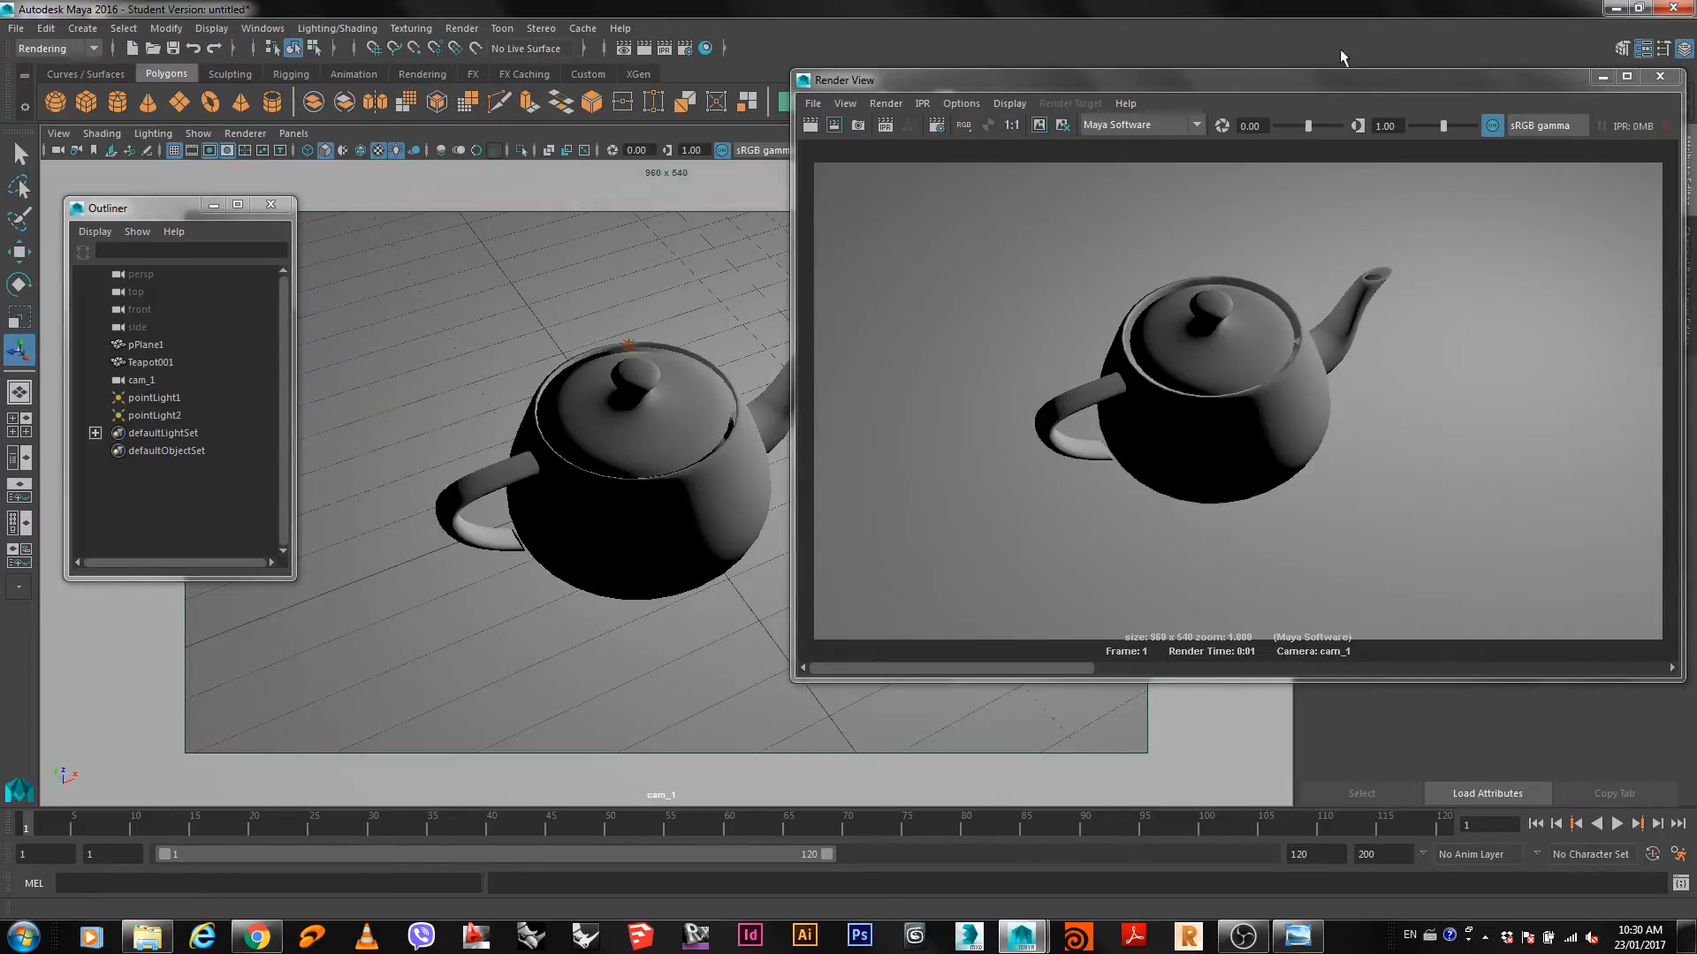
{"action": "left_click", "coordinate": [1601, 77]}
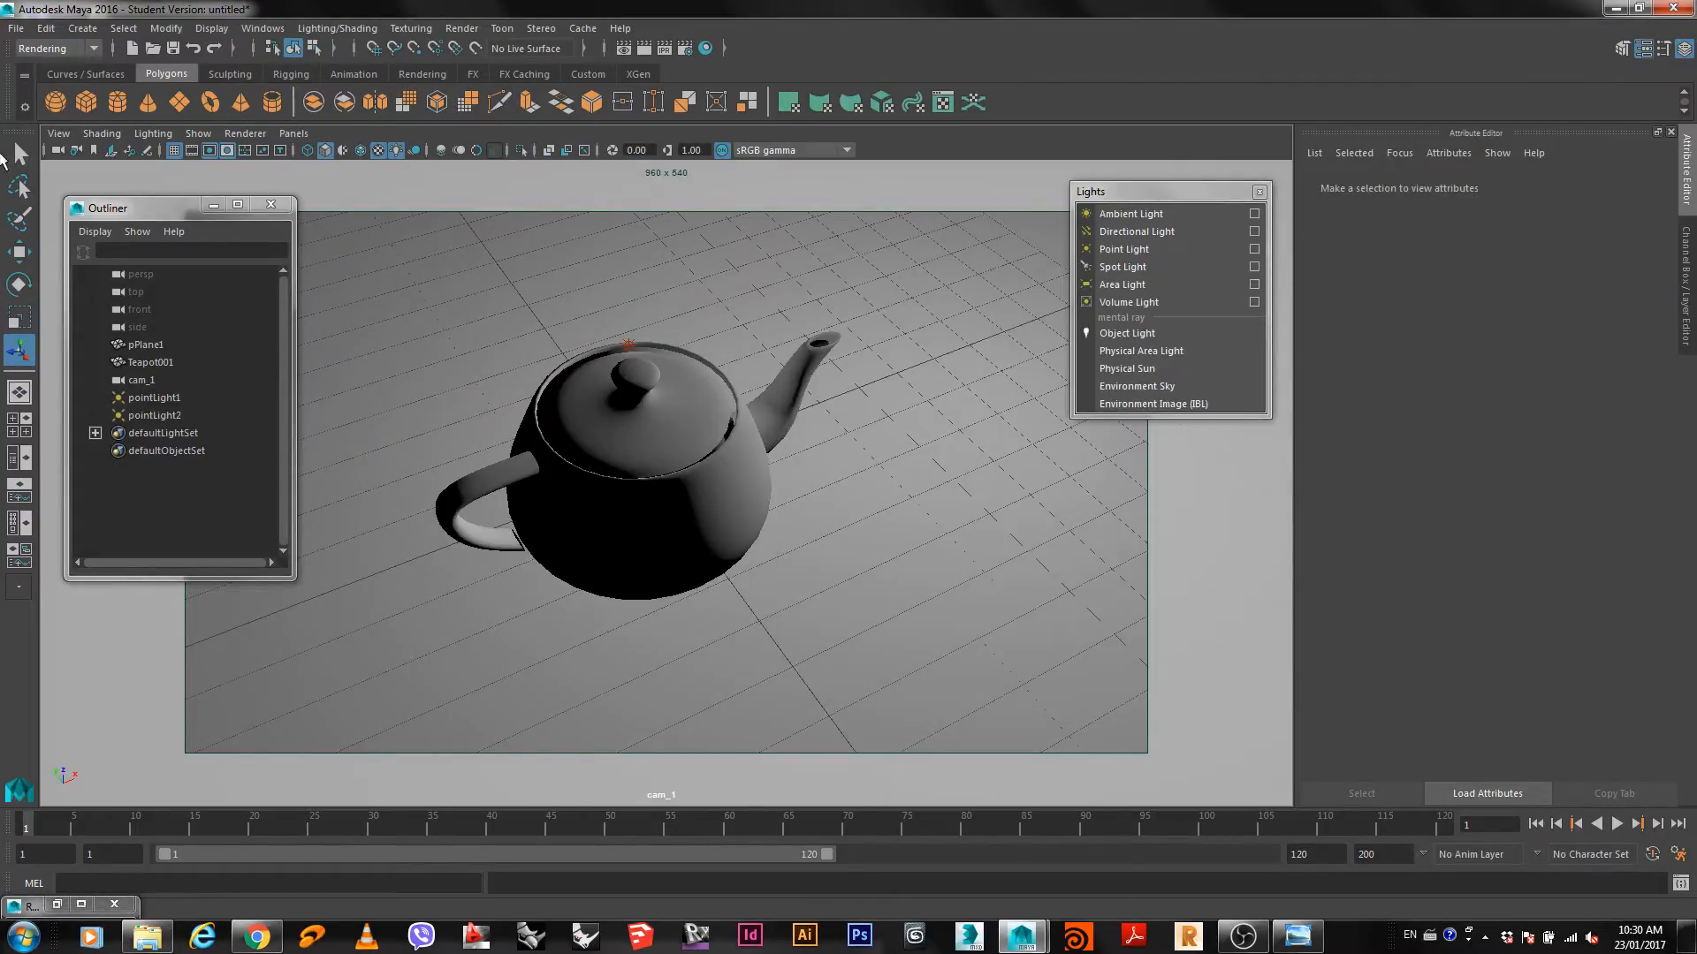
Shift pointLight1's target point along X and move pointLight2 farther behind the teapot along Y.
{"action": "left_click", "coordinate": [150, 398]}
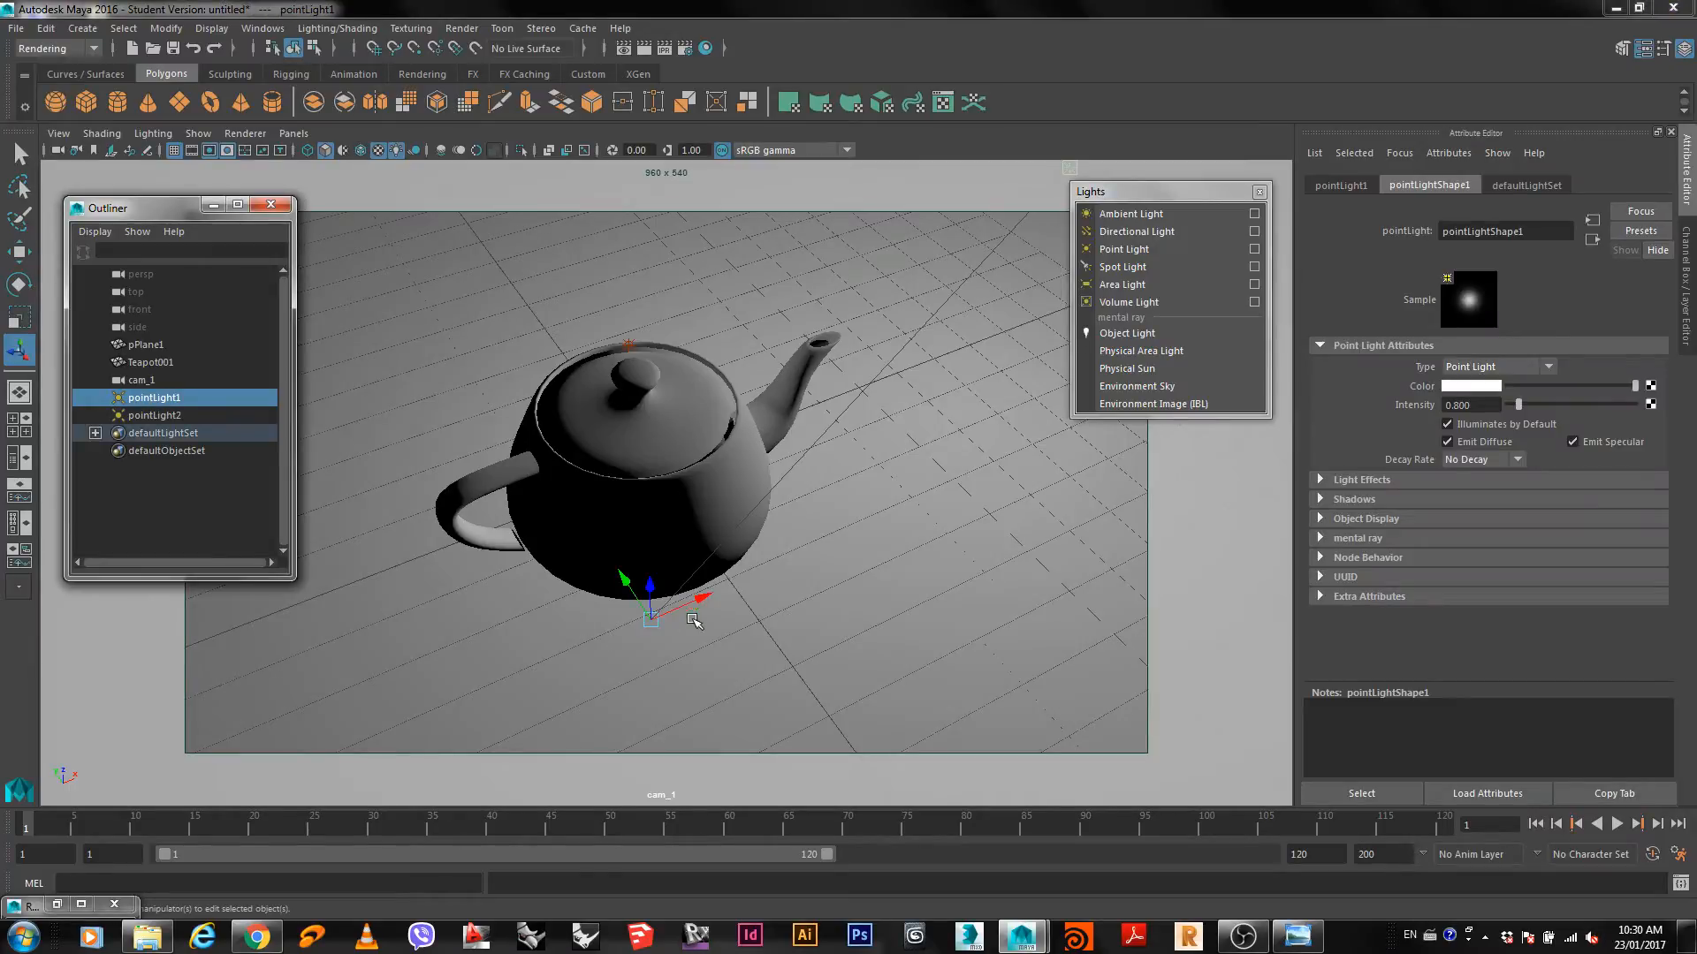
{"action": "mouse_move", "coordinate": [629, 587]}
{"action": "left_mouse_down"}
{"action": "mouse_move", "coordinate": [659, 644]}
{"action": "mouse_move", "coordinate": [717, 676]}
{"action": "mouse_move", "coordinate": [702, 517]}
{"action": "mouse_move", "coordinate": [666, 564]}
{"action": "mouse_move", "coordinate": [779, 514]}
{"action": "left_mouse_up"}
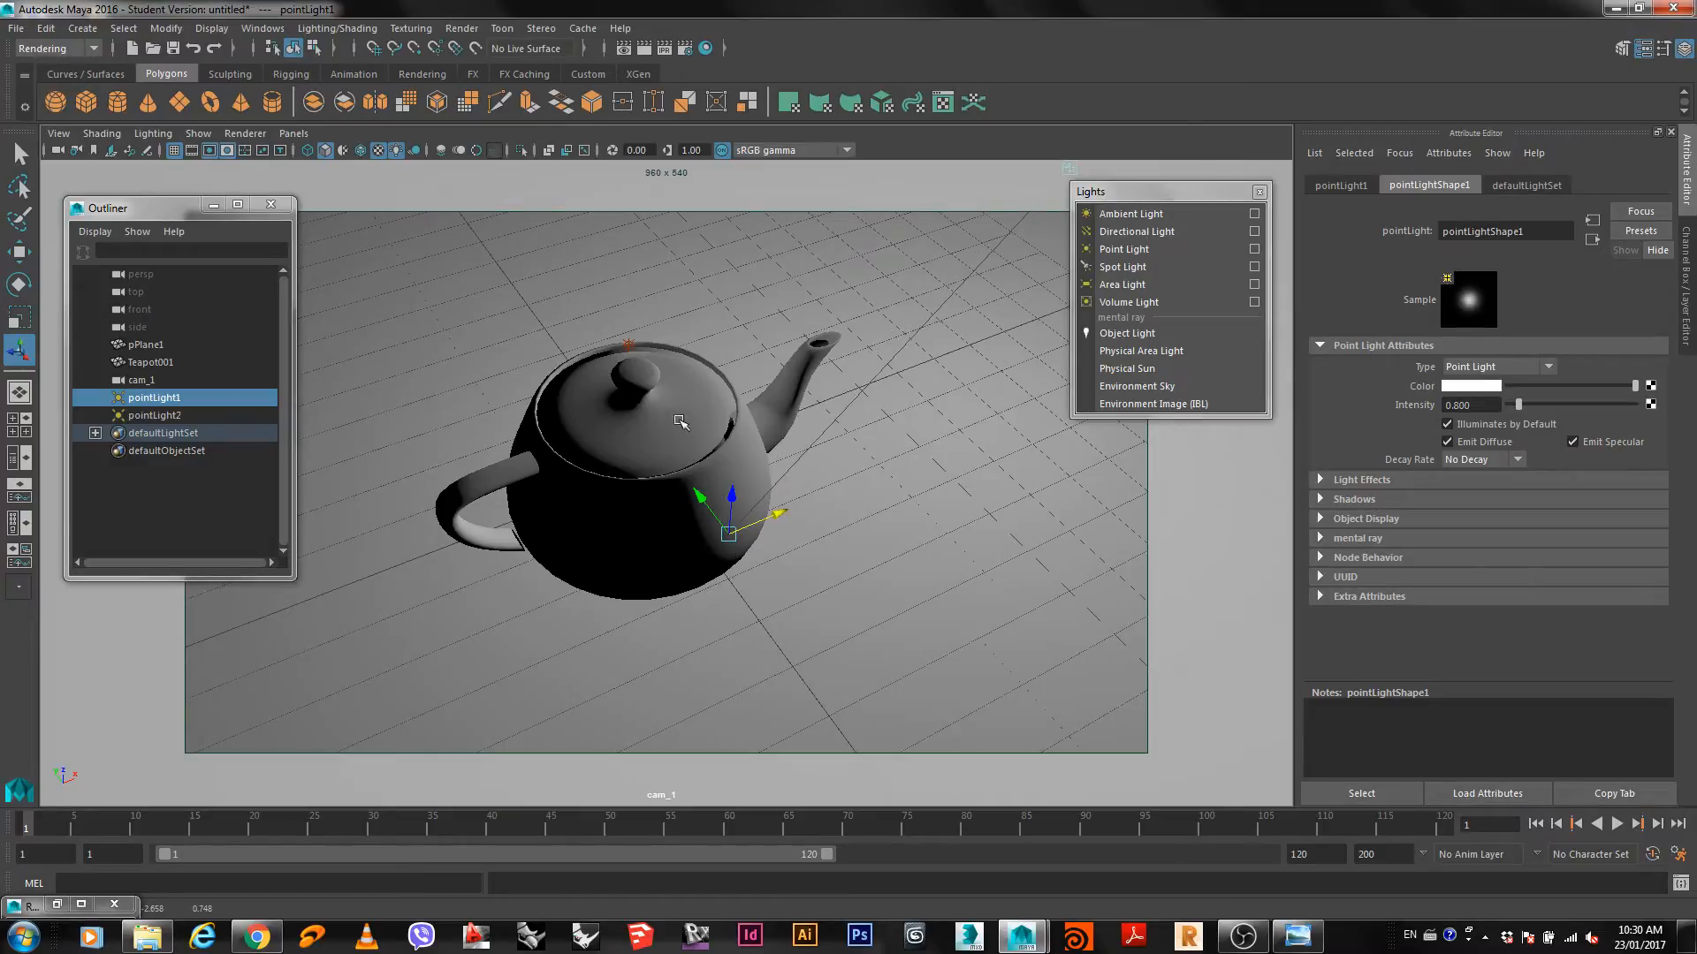
{"action": "left_click", "coordinate": [628, 344]}
{"action": "left_click_drag", "start_coordinate": [627, 344], "coordinate": [539, 252]}
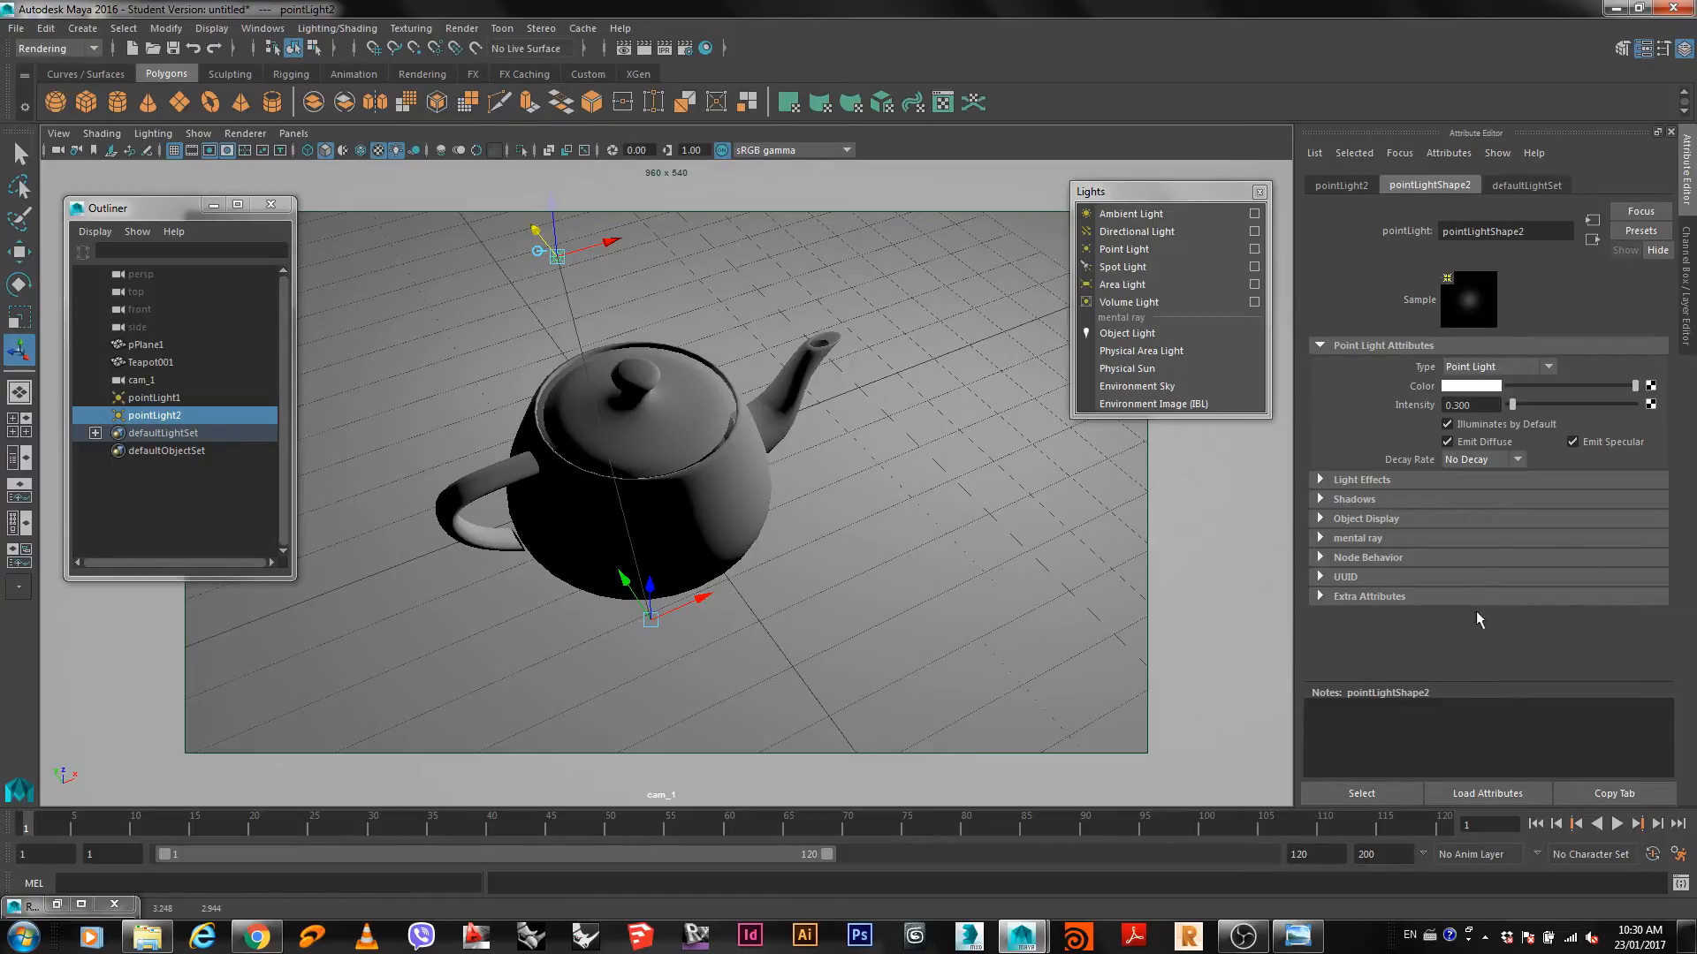
Examine pointLight2's shadow attributes, from the shadow color through the depth map options to the raytrace options.
{"action": "left_click", "coordinate": [1323, 500]}
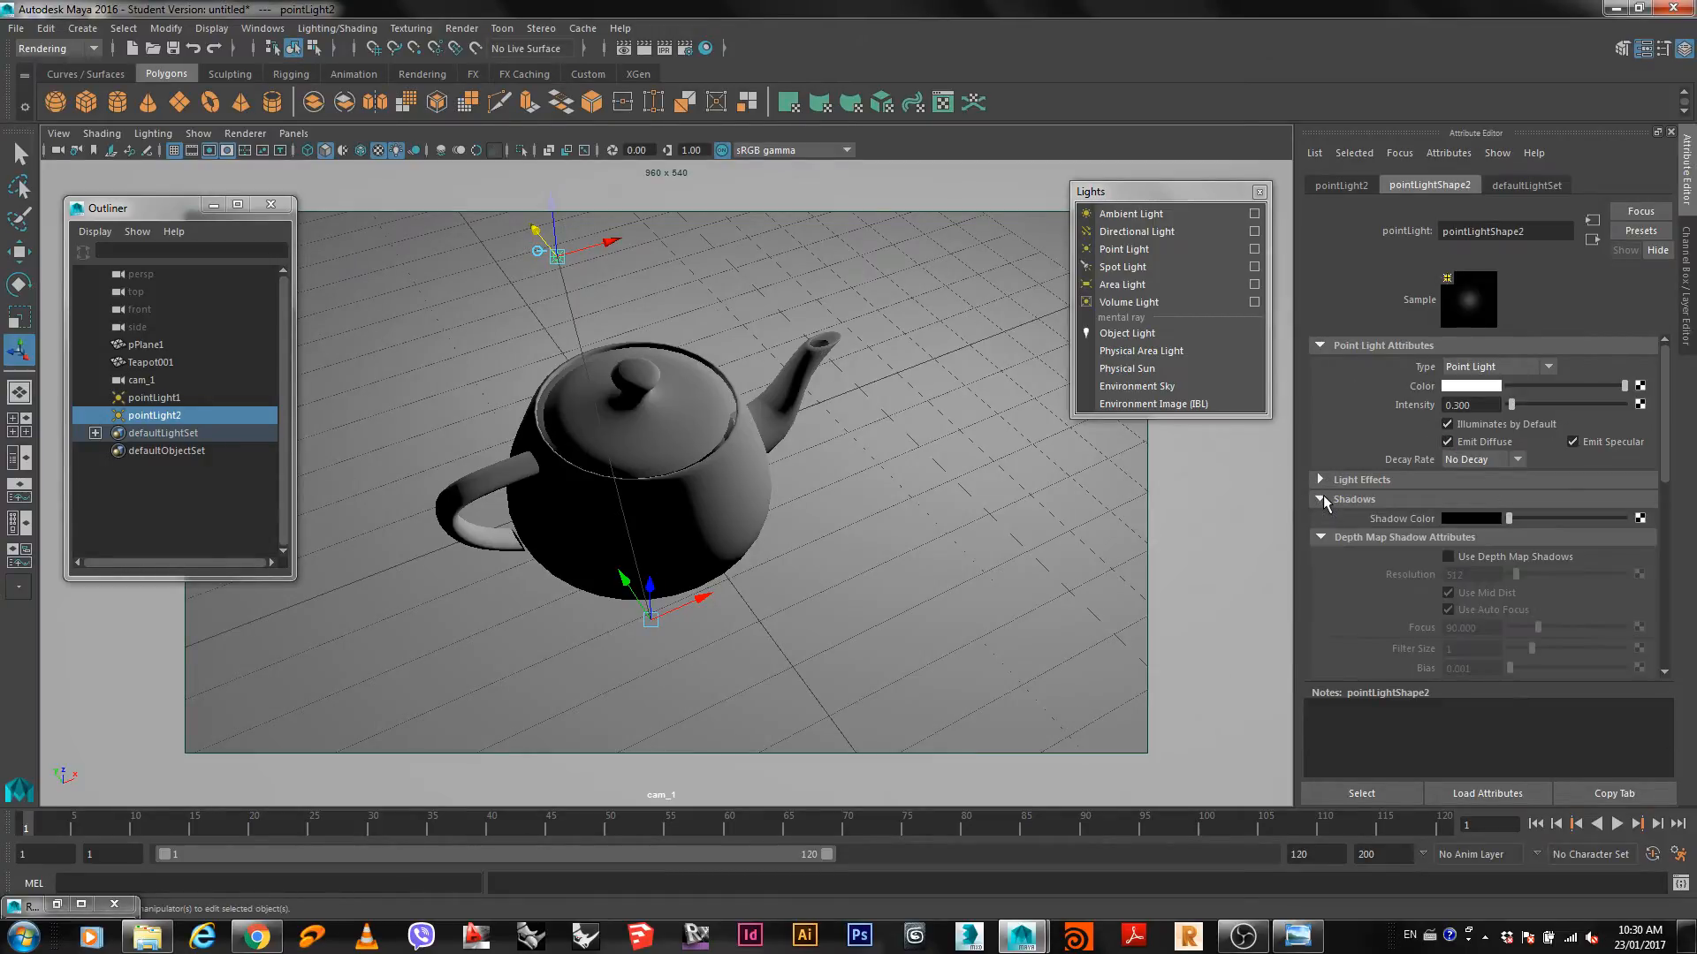
{"action": "scroll", "coordinate": [1458, 513], "scroll_direction": "down", "scroll_amount": 3}
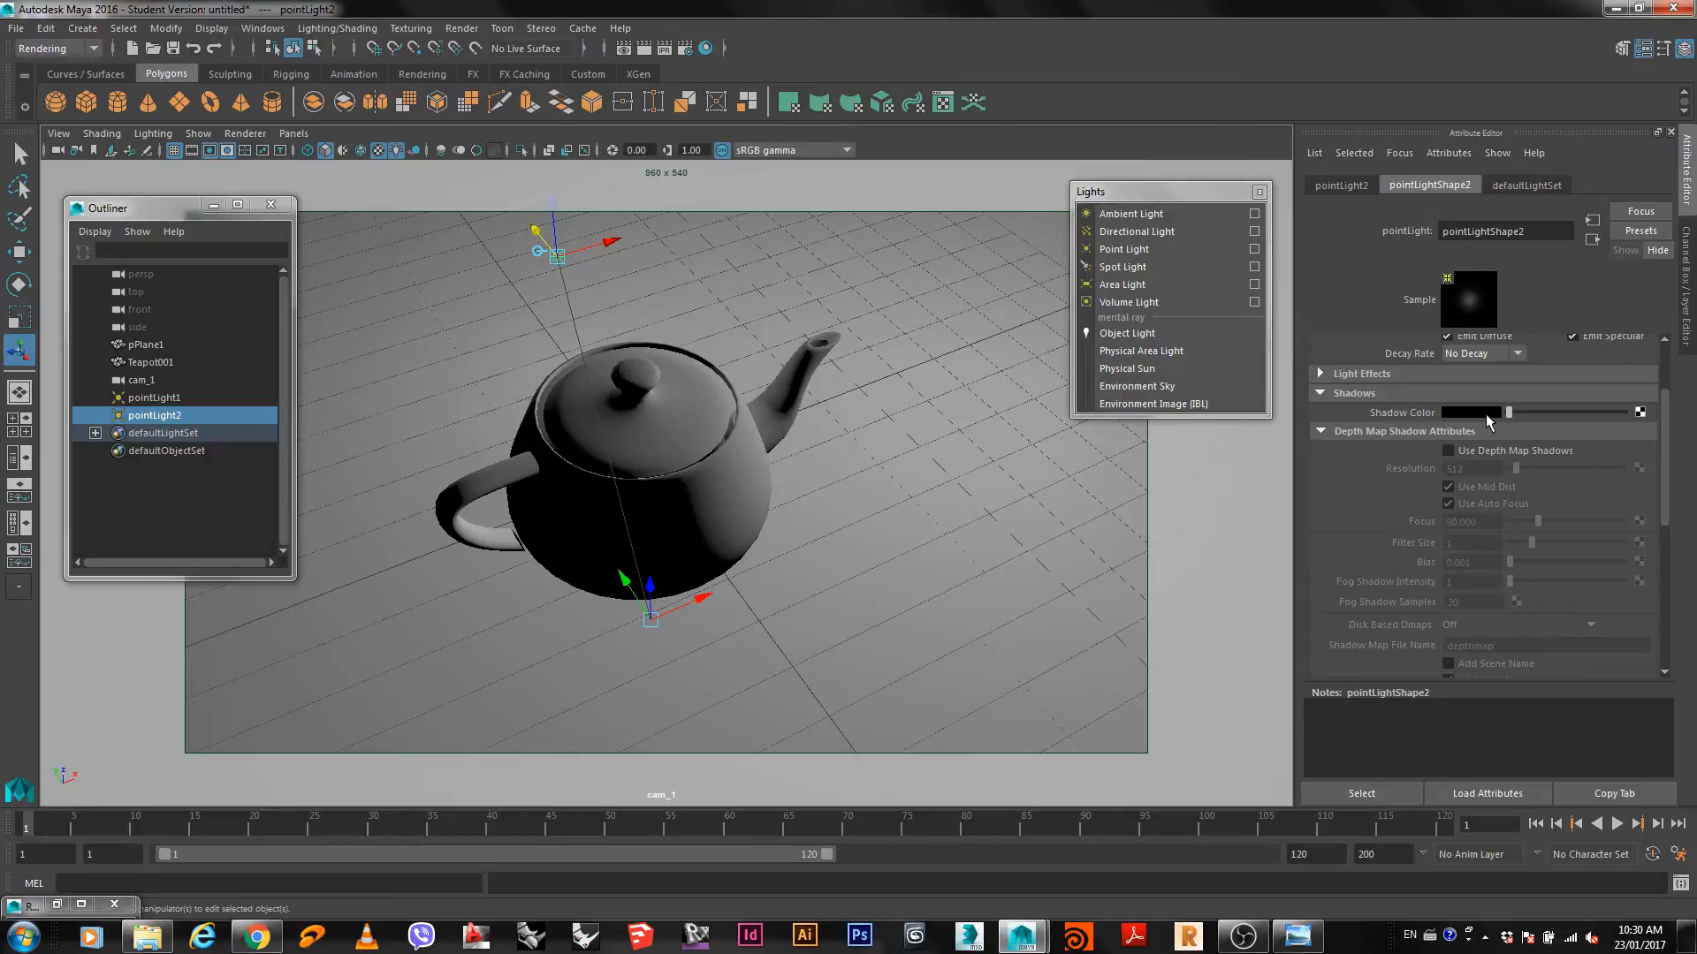
{"action": "left_click_drag", "start_coordinate": [1508, 415], "coordinate": [1434, 413]}
{"action": "scroll", "coordinate": [1401, 452], "scroll_direction": "down", "scroll_amount": 1}
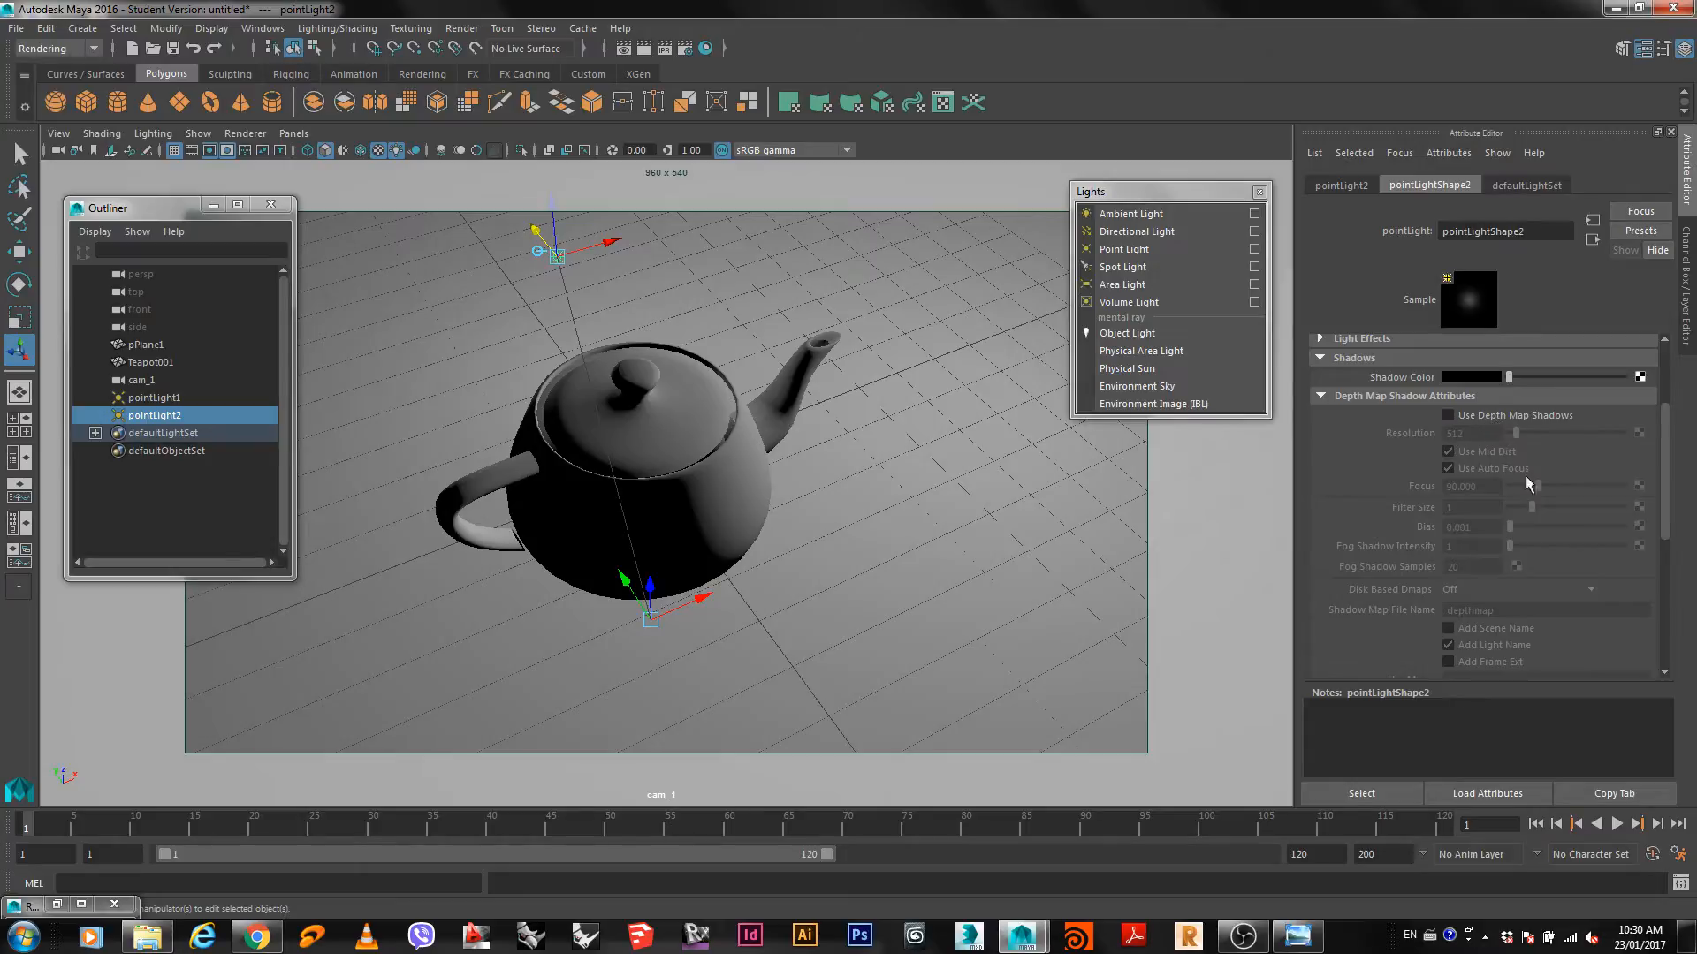
{"action": "scroll", "coordinate": [1525, 475], "scroll_direction": "down", "scroll_amount": 5}
{"action": "scroll", "coordinate": [1530, 510], "scroll_direction": "down", "scroll_amount": 1}
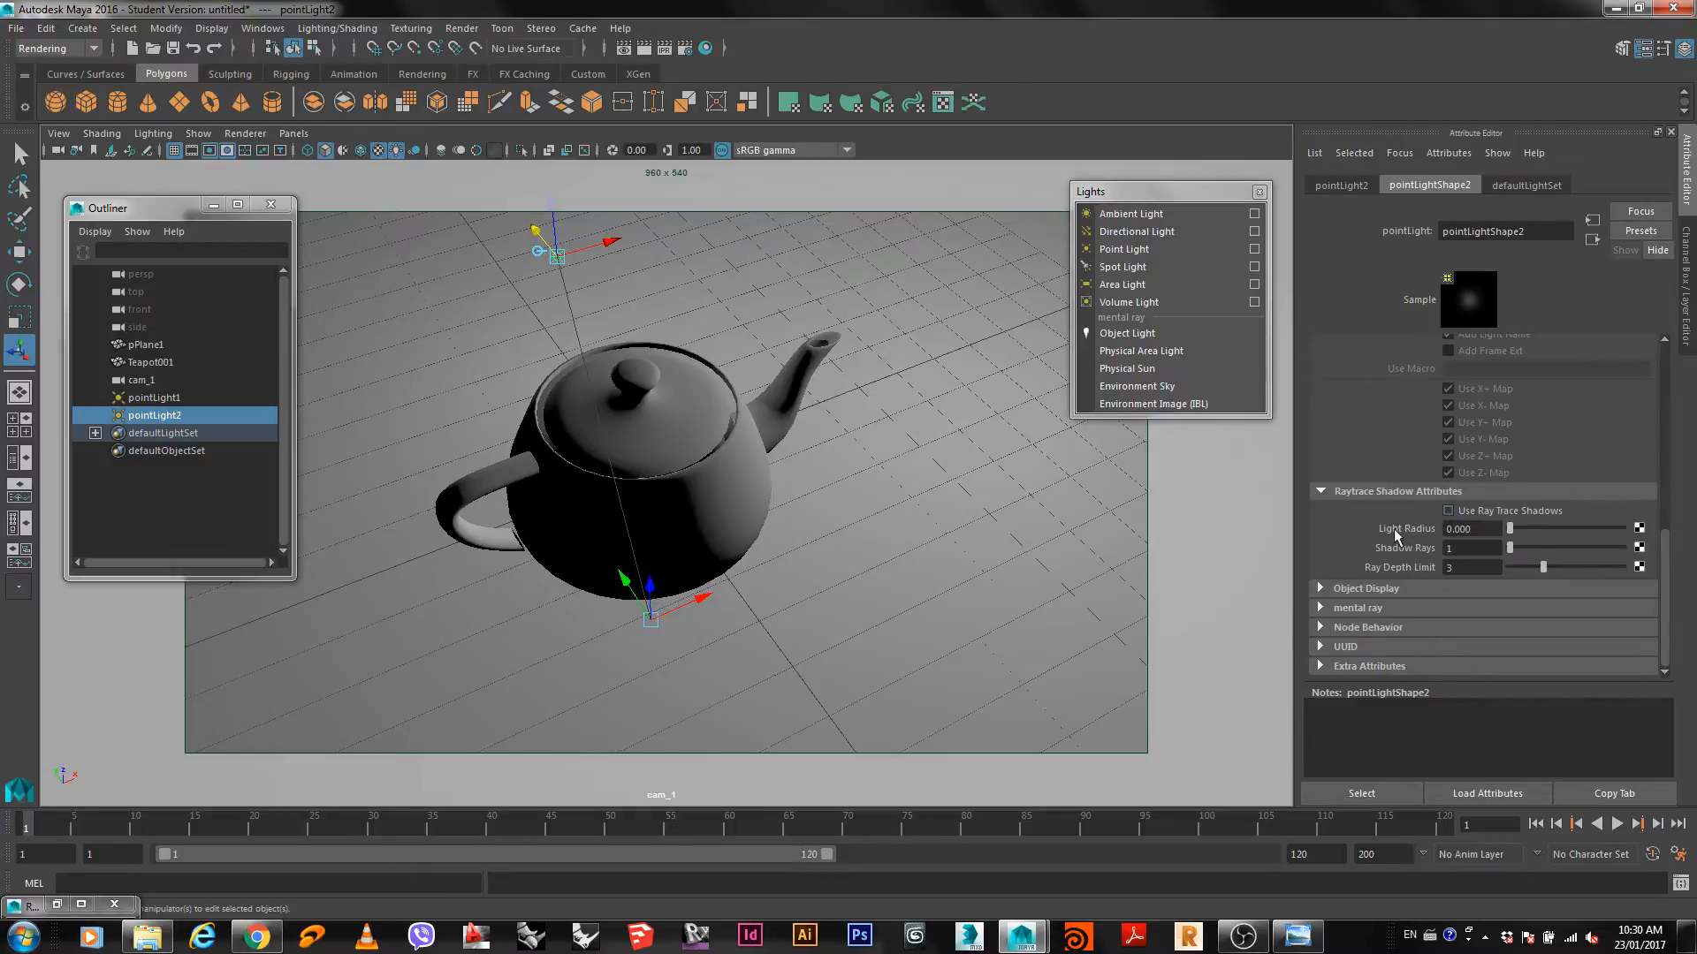
{"action": "scroll", "coordinate": [1364, 529], "scroll_direction": "up", "scroll_amount": 5}
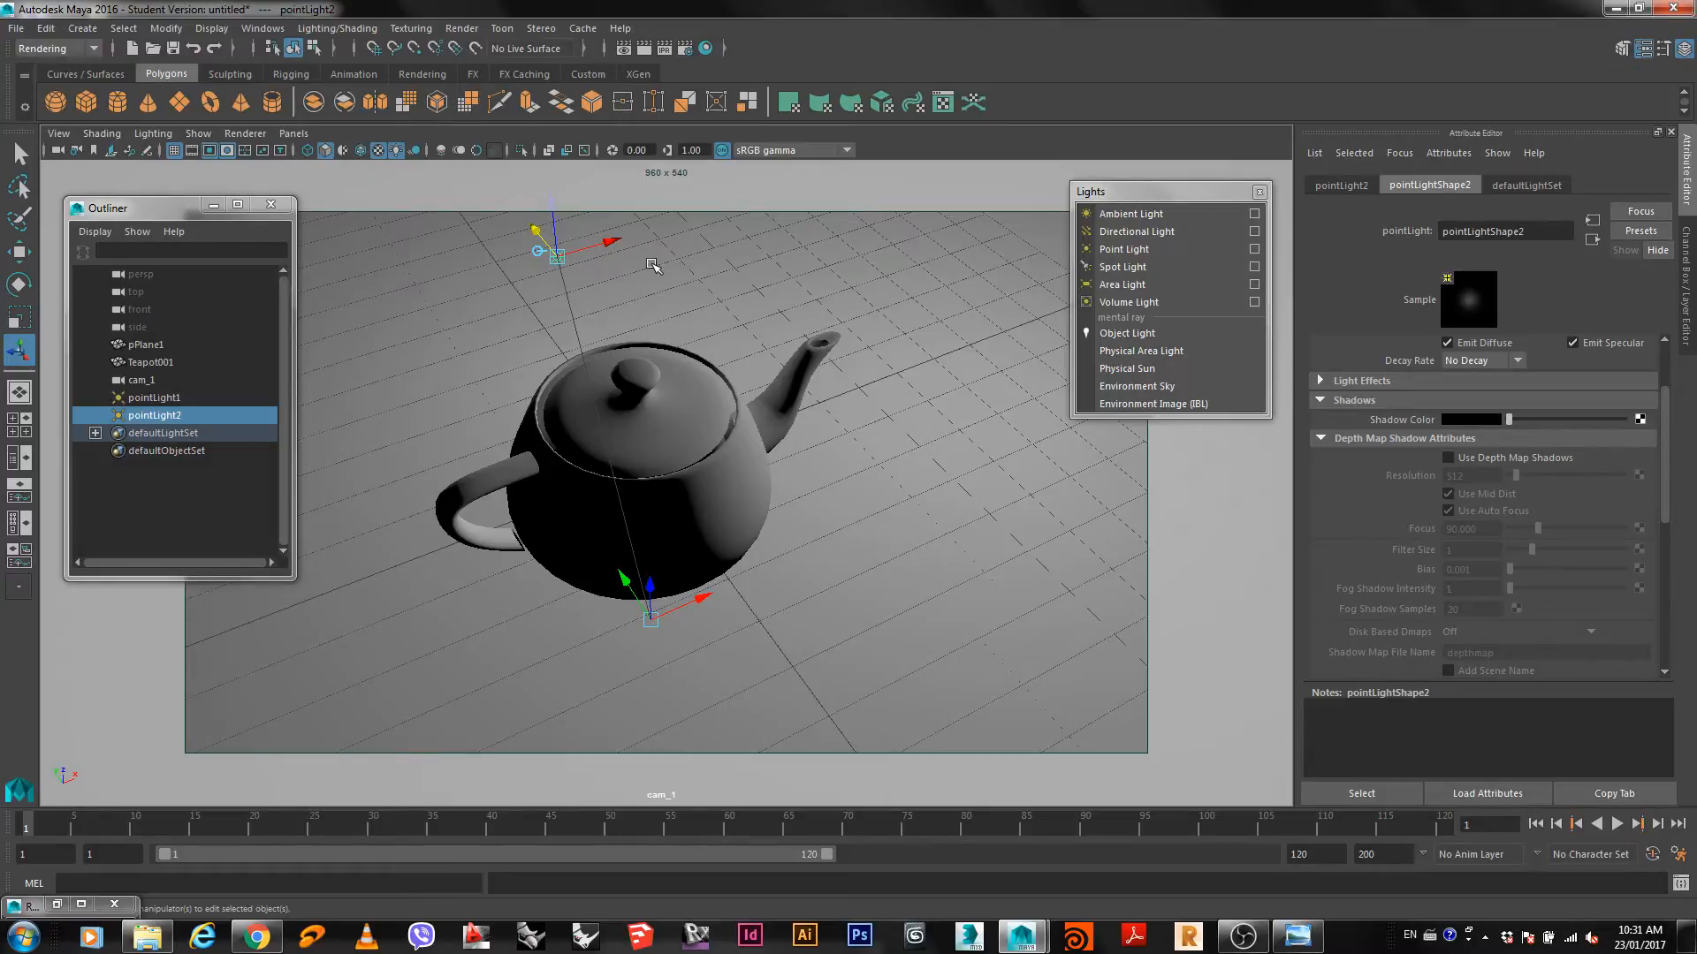
Delete pointLight2 and pointLight1 from the scene.
{"action": "key", "text": "Delete"}
{"action": "left_click", "coordinate": [172, 398]}
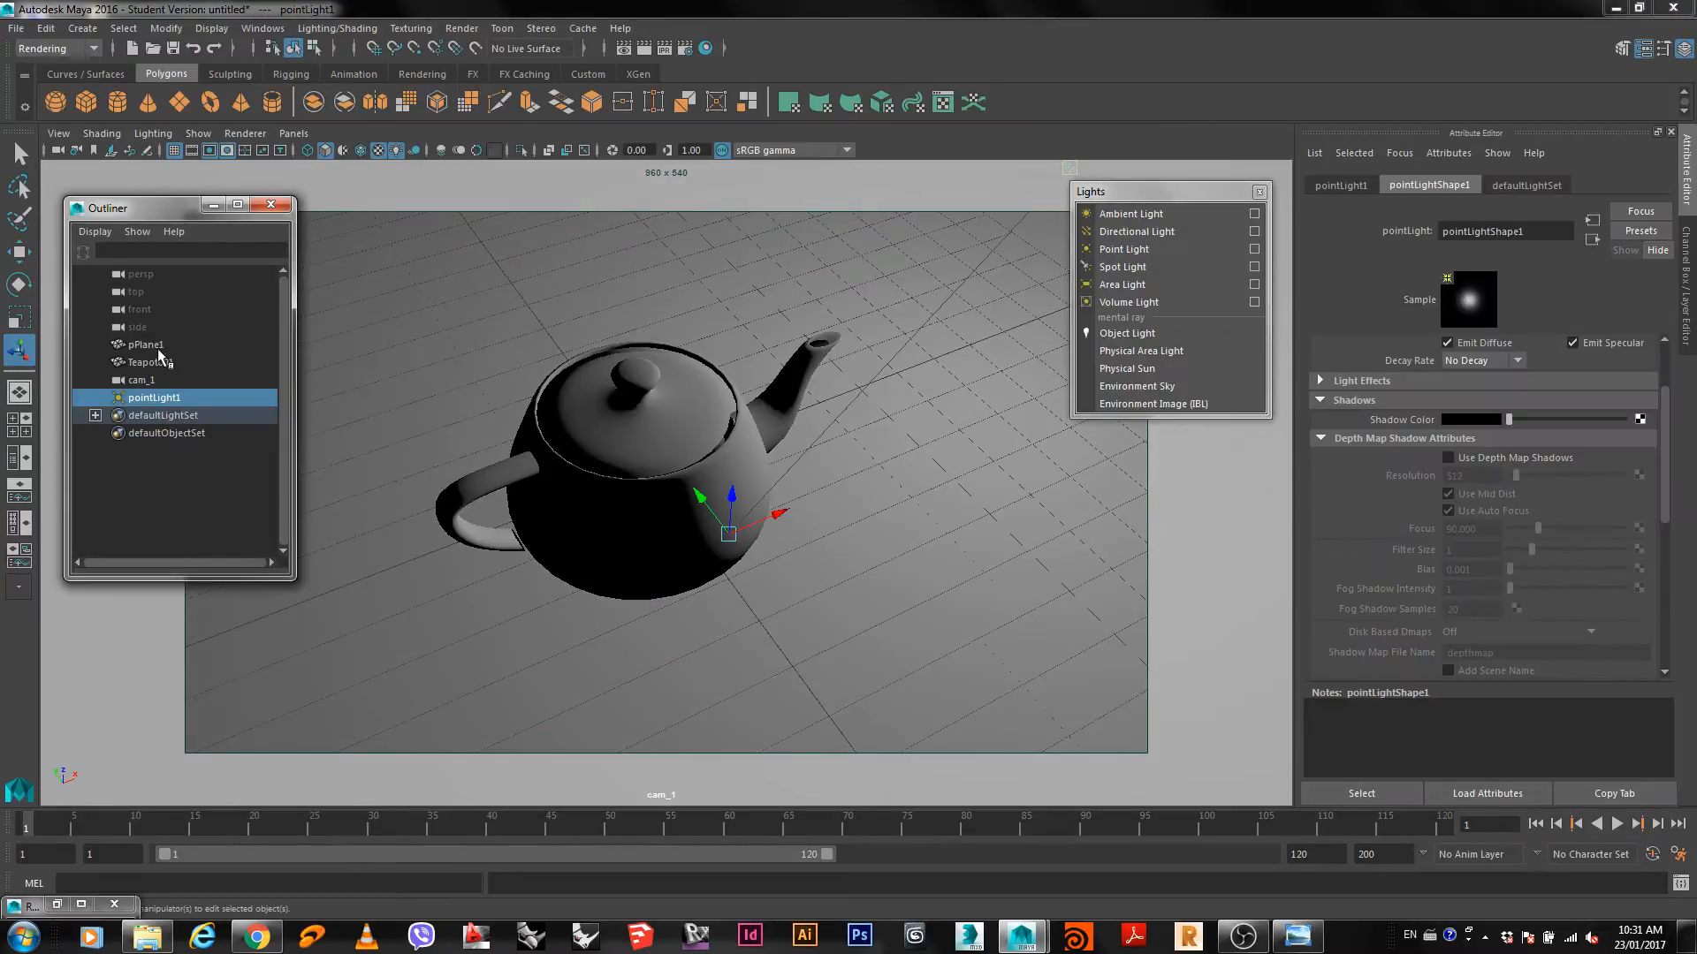
{"action": "key", "text": "Delete"}
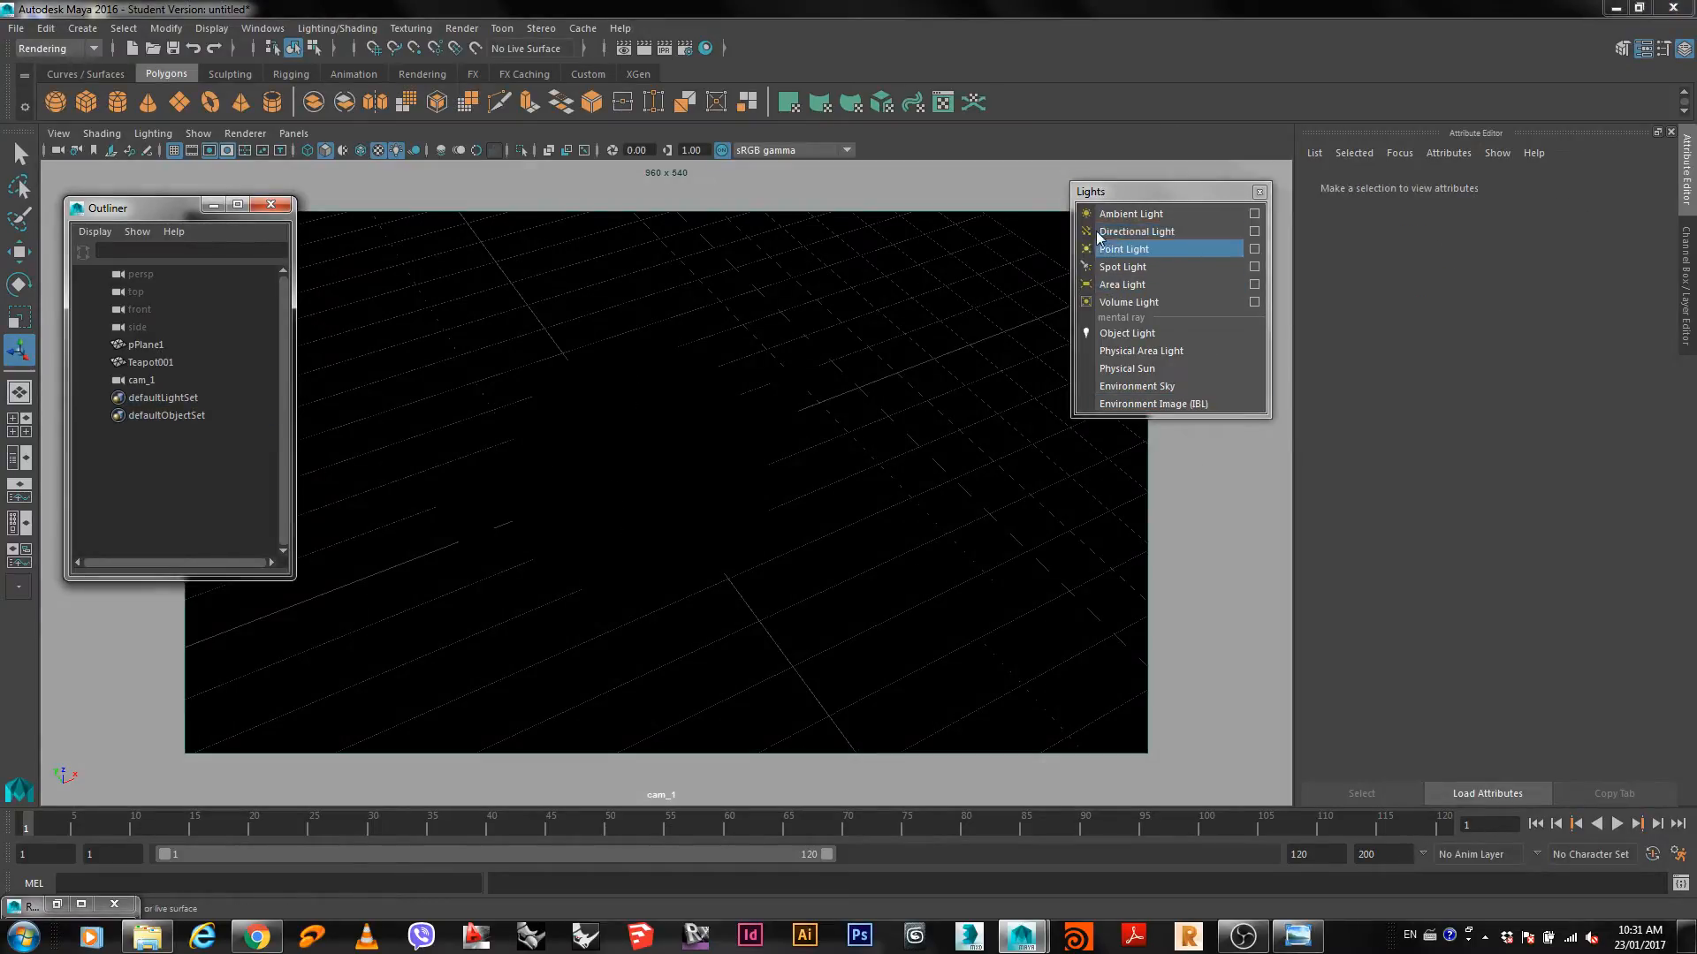
Create a new point light and move it in front of the teapot on the spout side, raised above the plane.
{"action": "left_click", "coordinate": [1126, 251]}
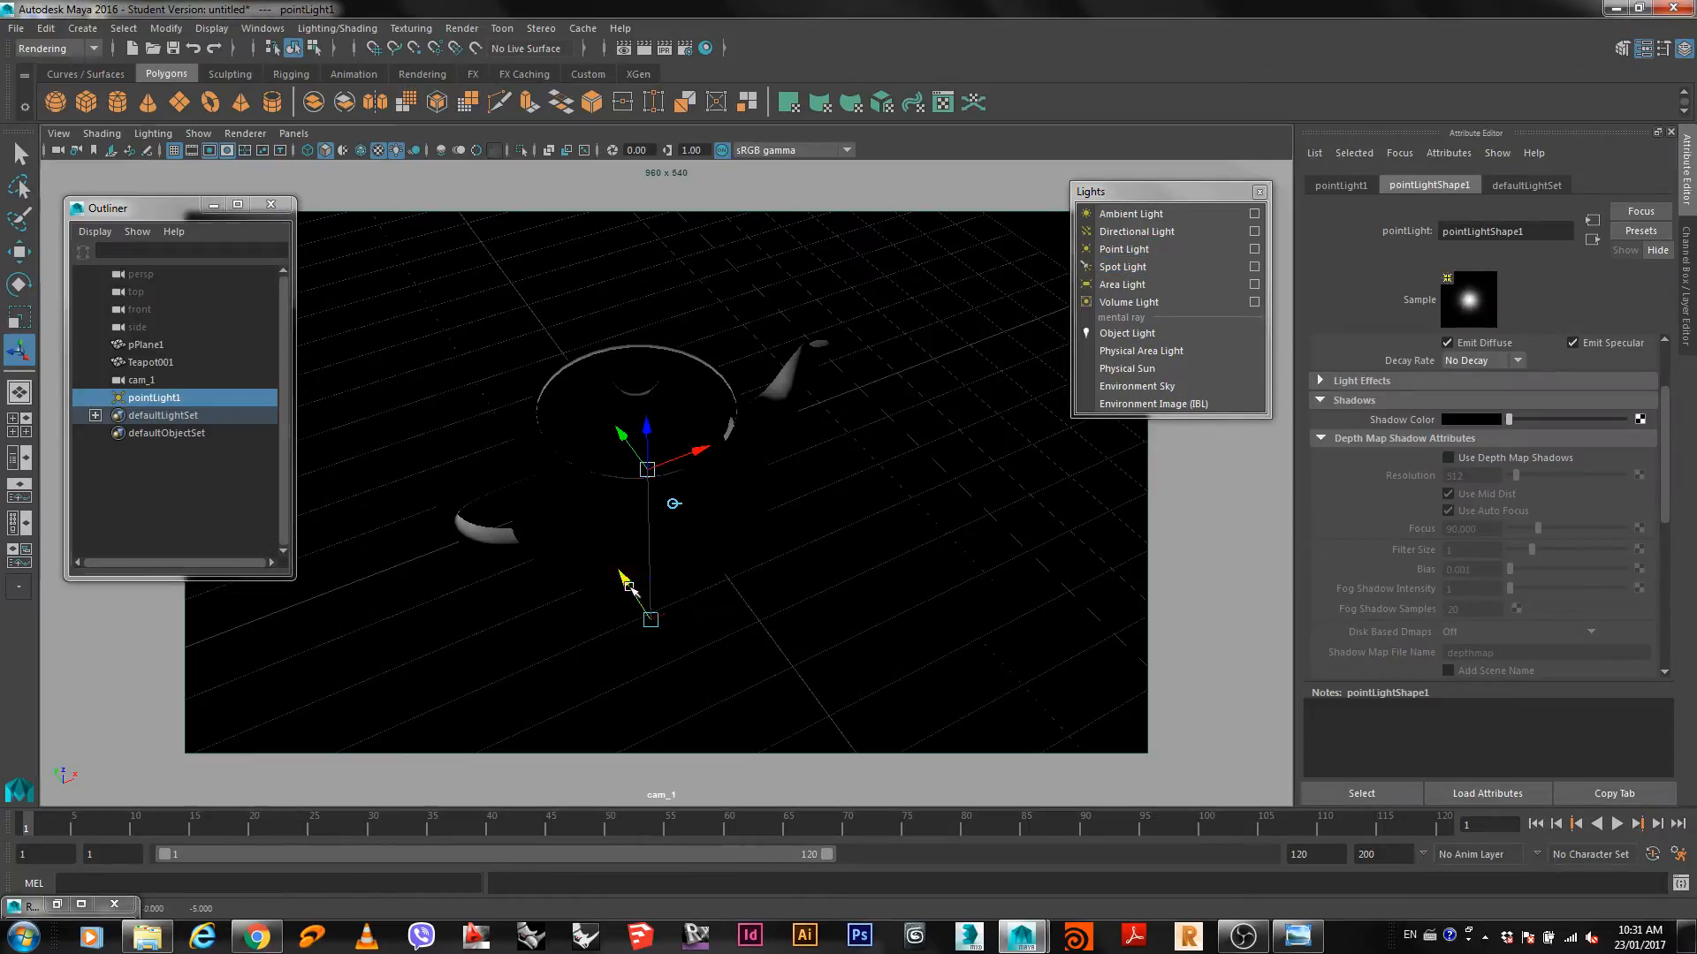
{"action": "mouse_move", "coordinate": [624, 582]}
{"action": "left_mouse_down"}
{"action": "mouse_move", "coordinate": [707, 664]}
{"action": "mouse_move", "coordinate": [706, 570]}
{"action": "left_mouse_up"}
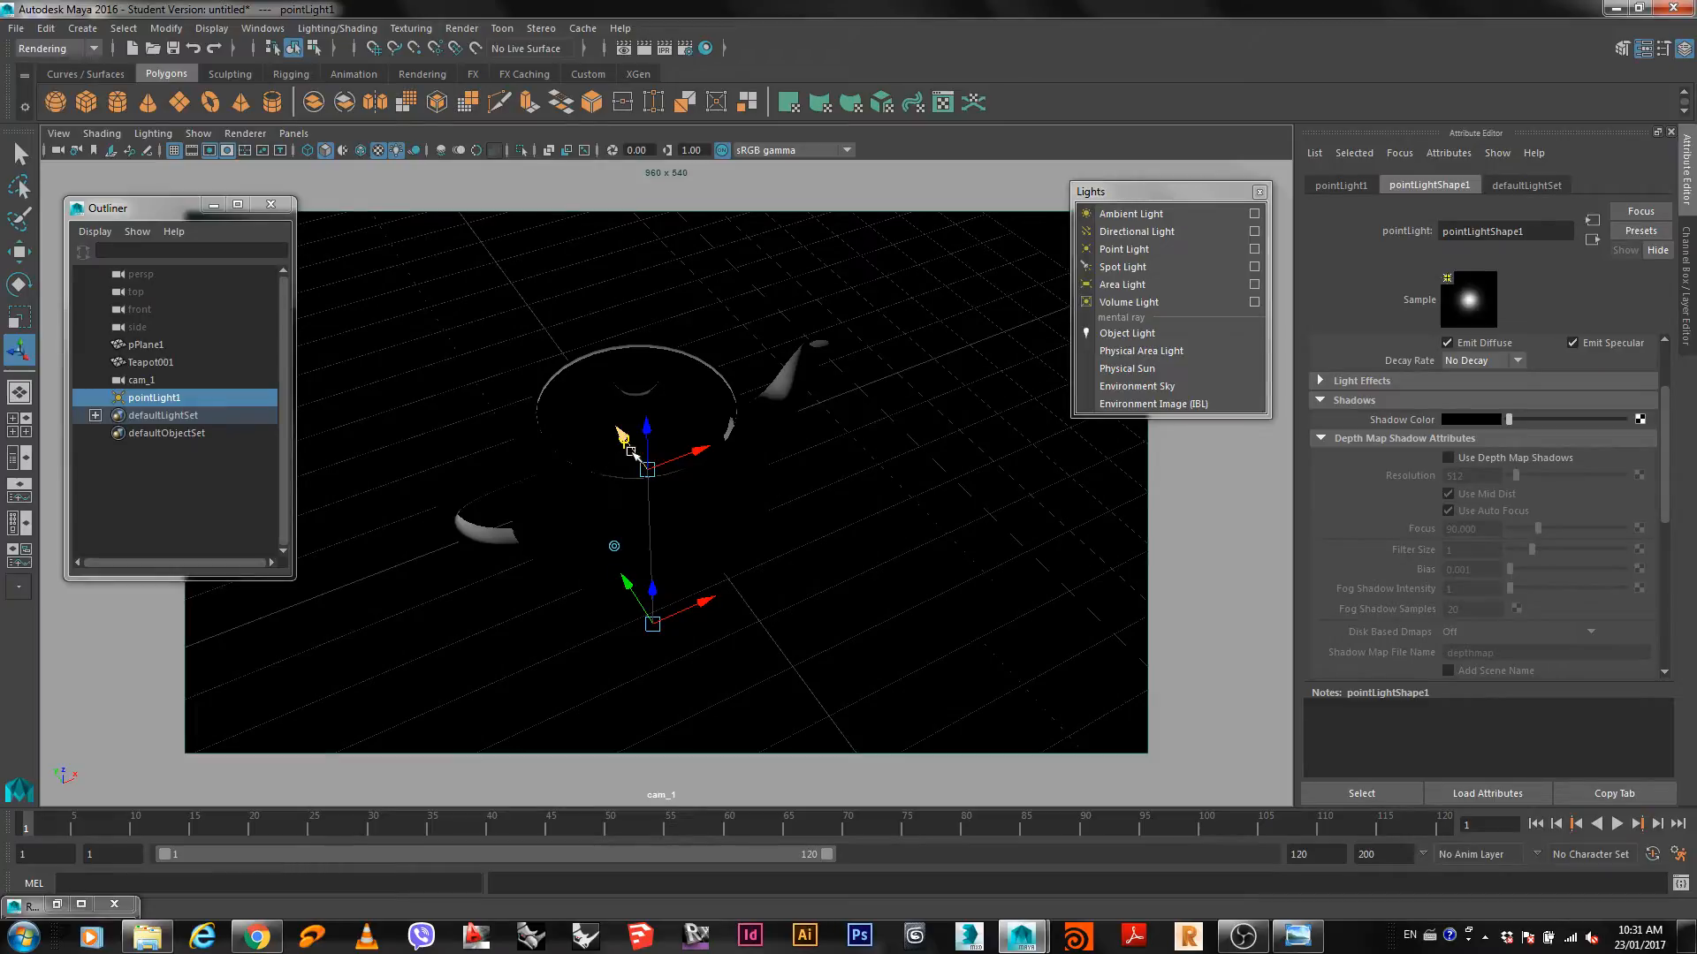
{"action": "left_click_drag", "start_coordinate": [623, 440], "coordinate": [842, 548]}
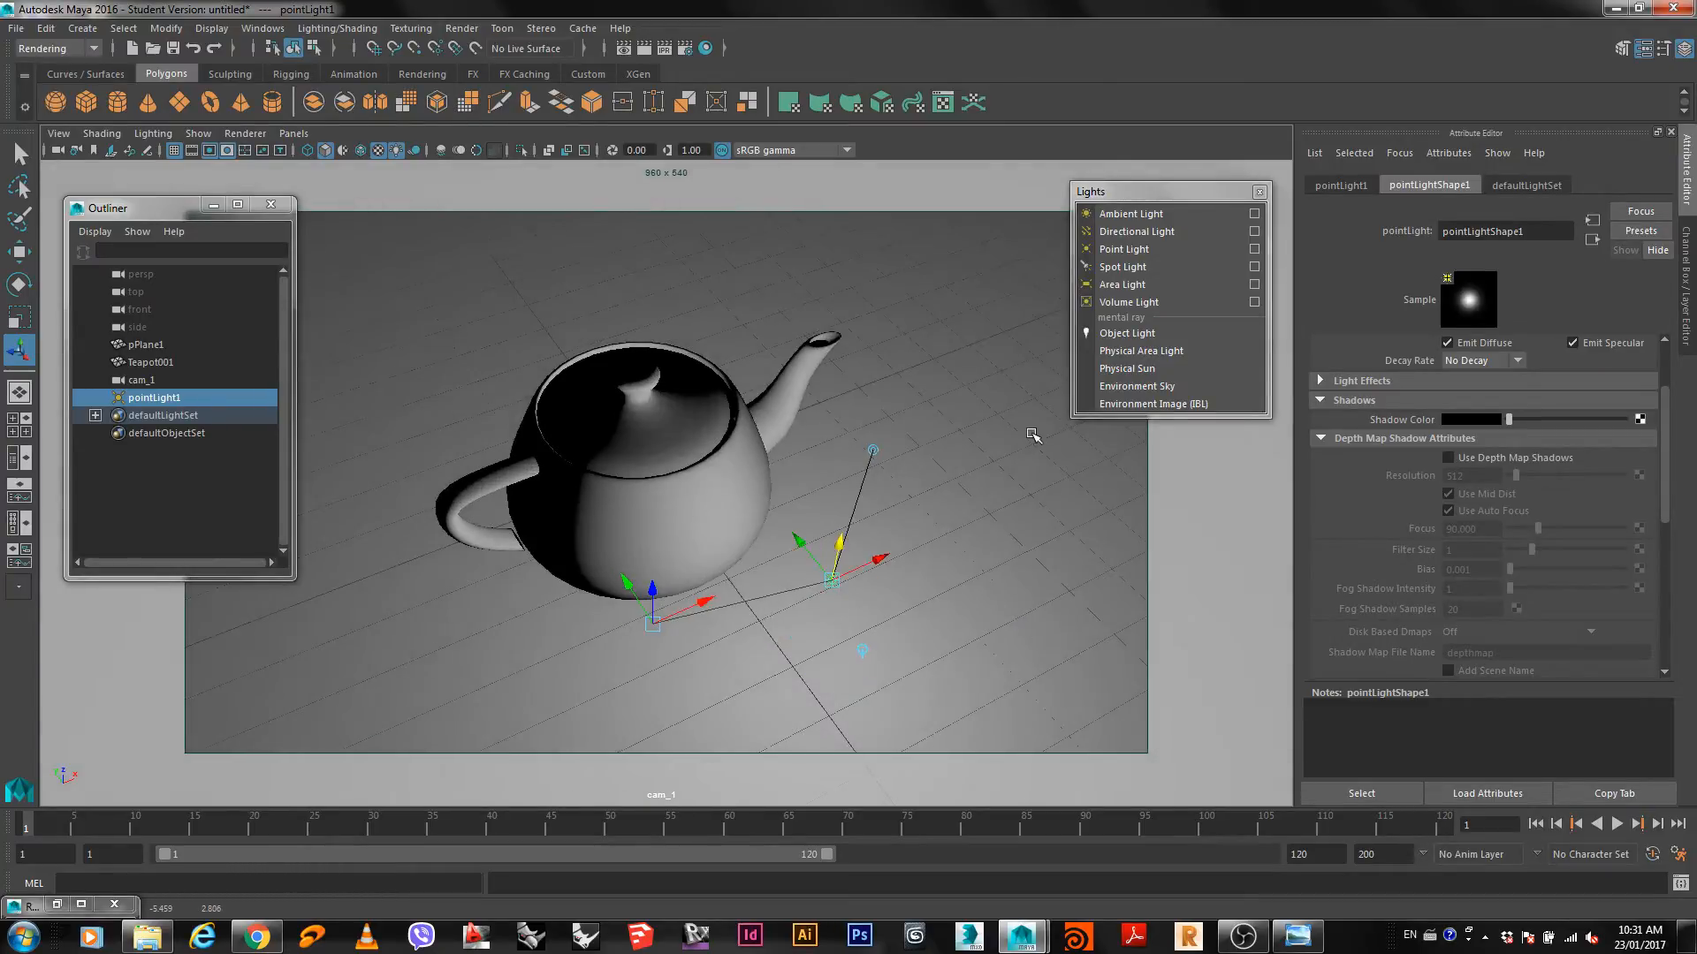
Enable depth map shadows for pointLight1 and redo the previous render in the Render View.
{"action": "left_click", "coordinate": [1449, 458]}
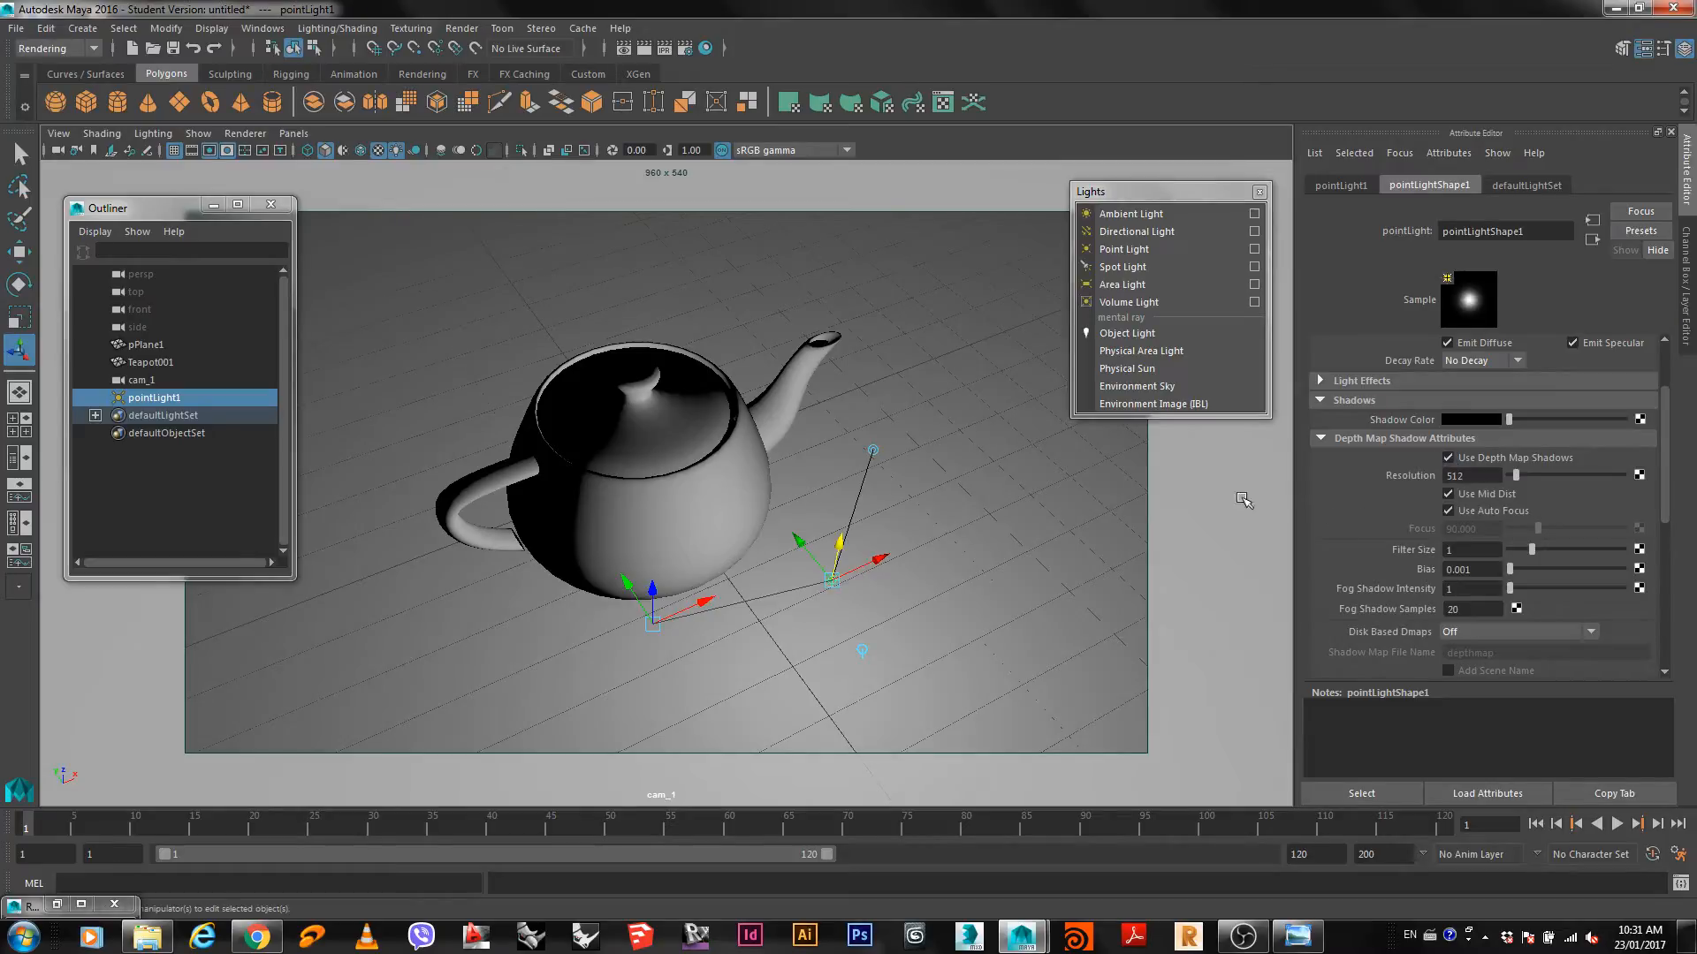
{"action": "left_click", "coordinate": [624, 48]}
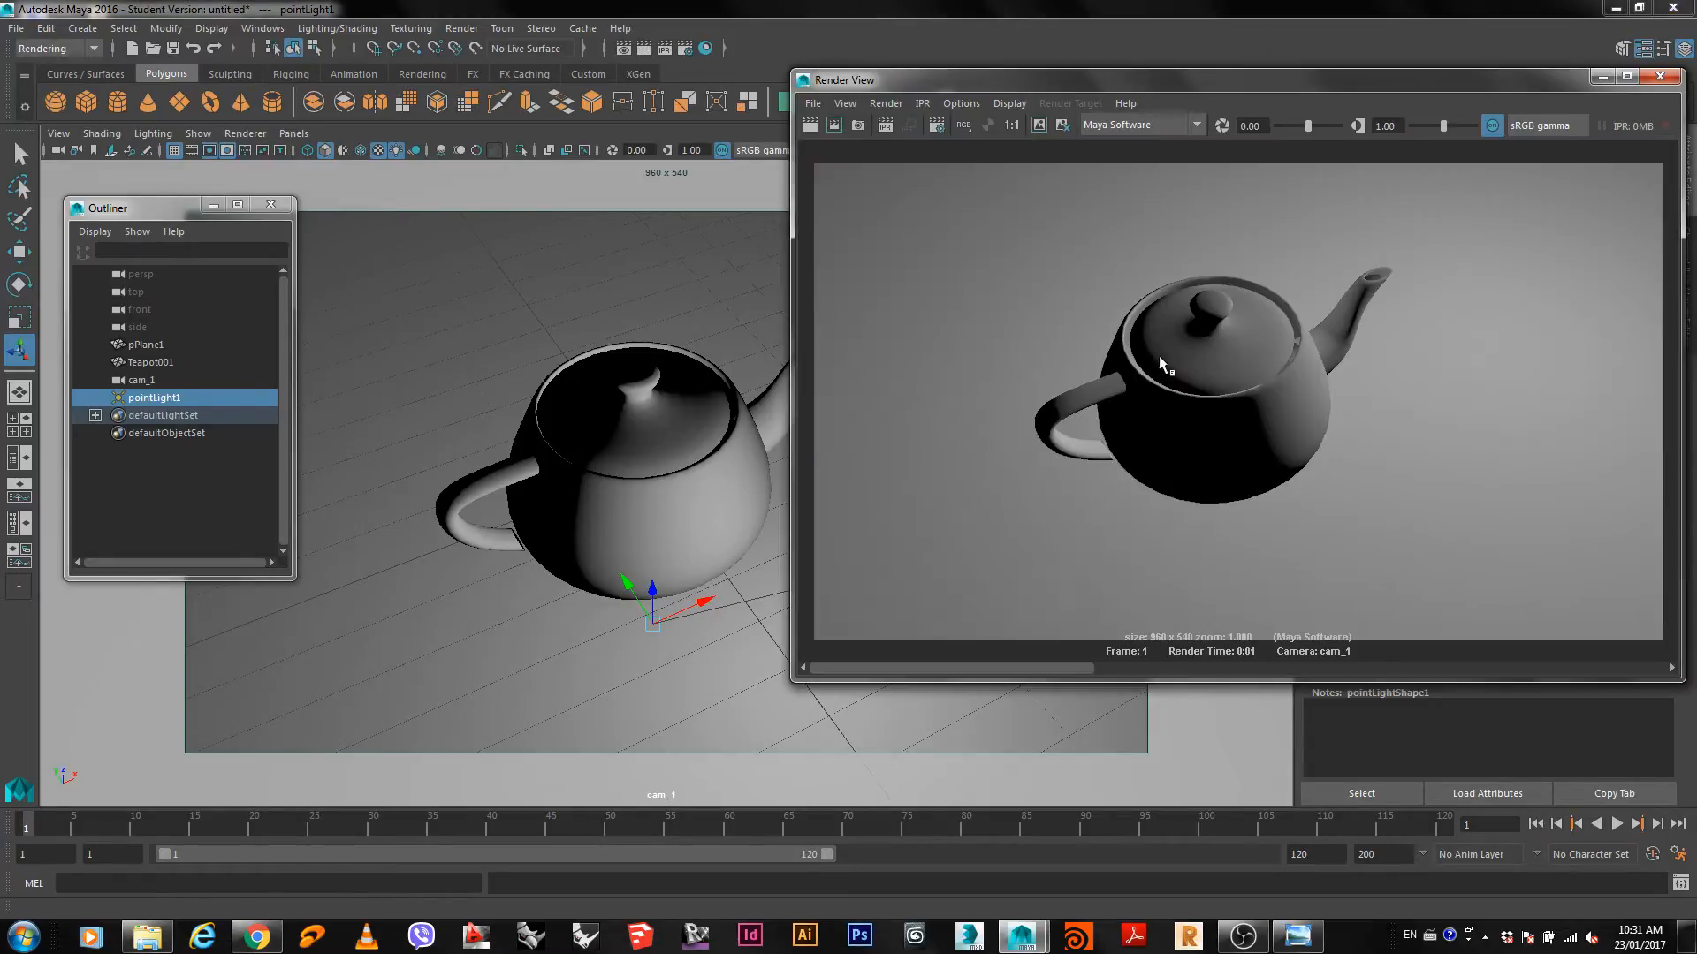
{"action": "right_click", "coordinate": [1158, 355]}
{"action": "mouse_move", "coordinate": [1185, 370]}
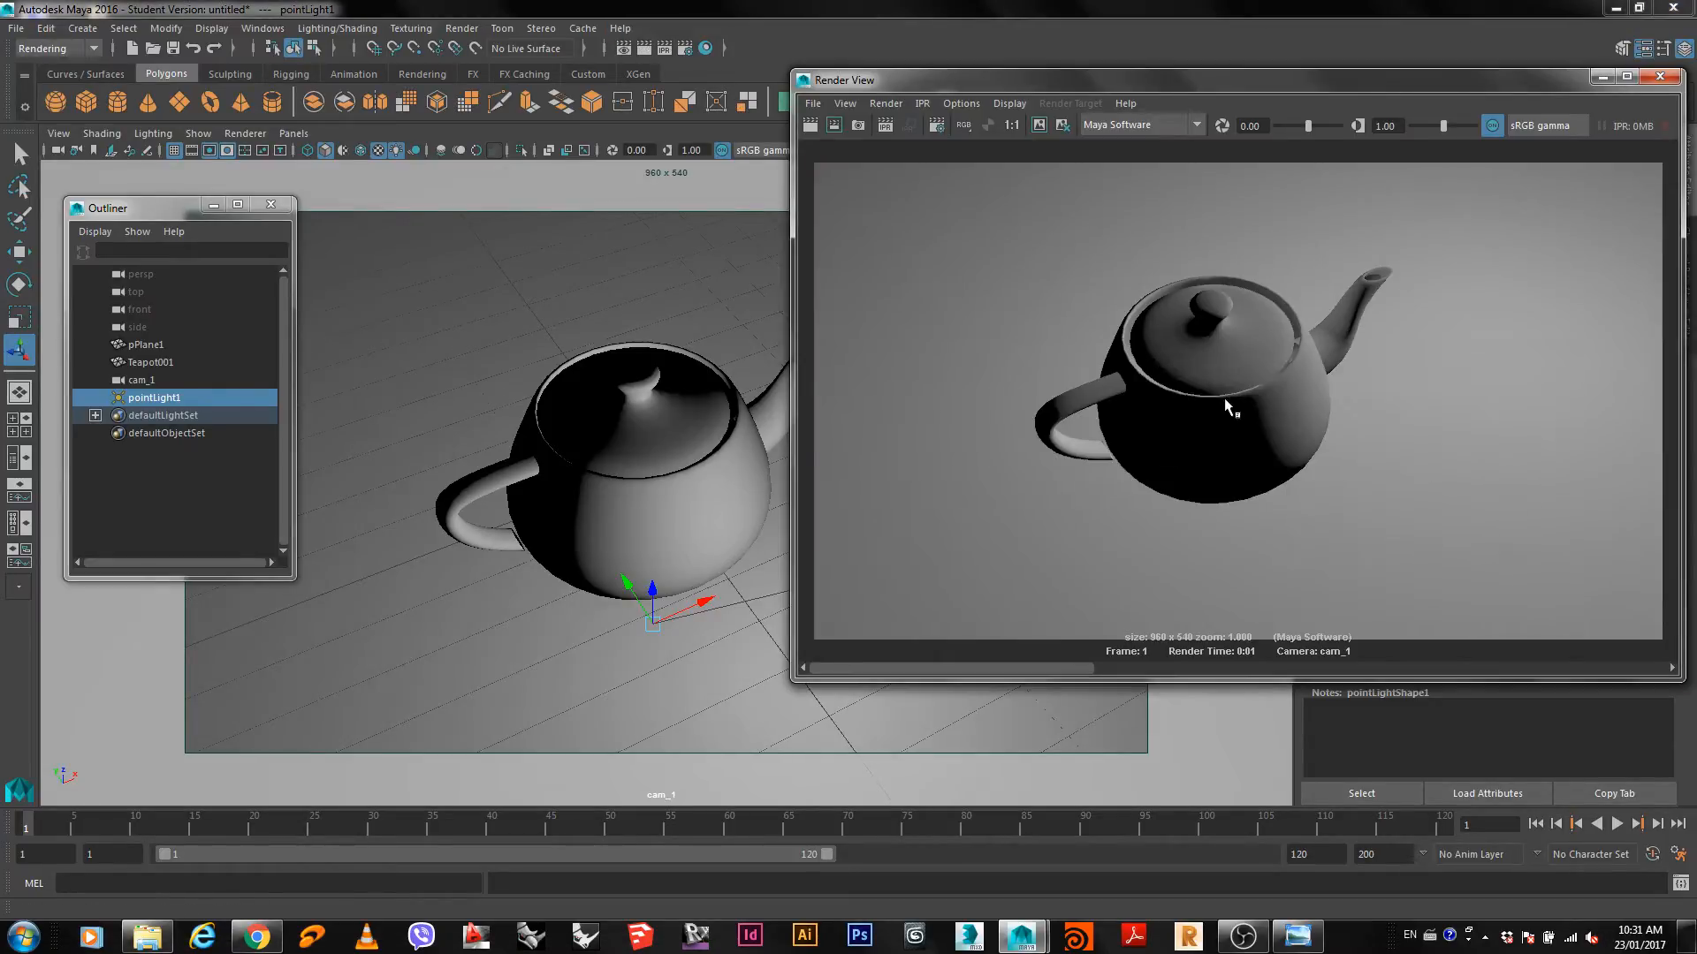
{"action": "left_click", "coordinate": [1224, 399]}
{"action": "right_click", "coordinate": [1226, 399]}
{"action": "mouse_move", "coordinate": [1249, 443]}
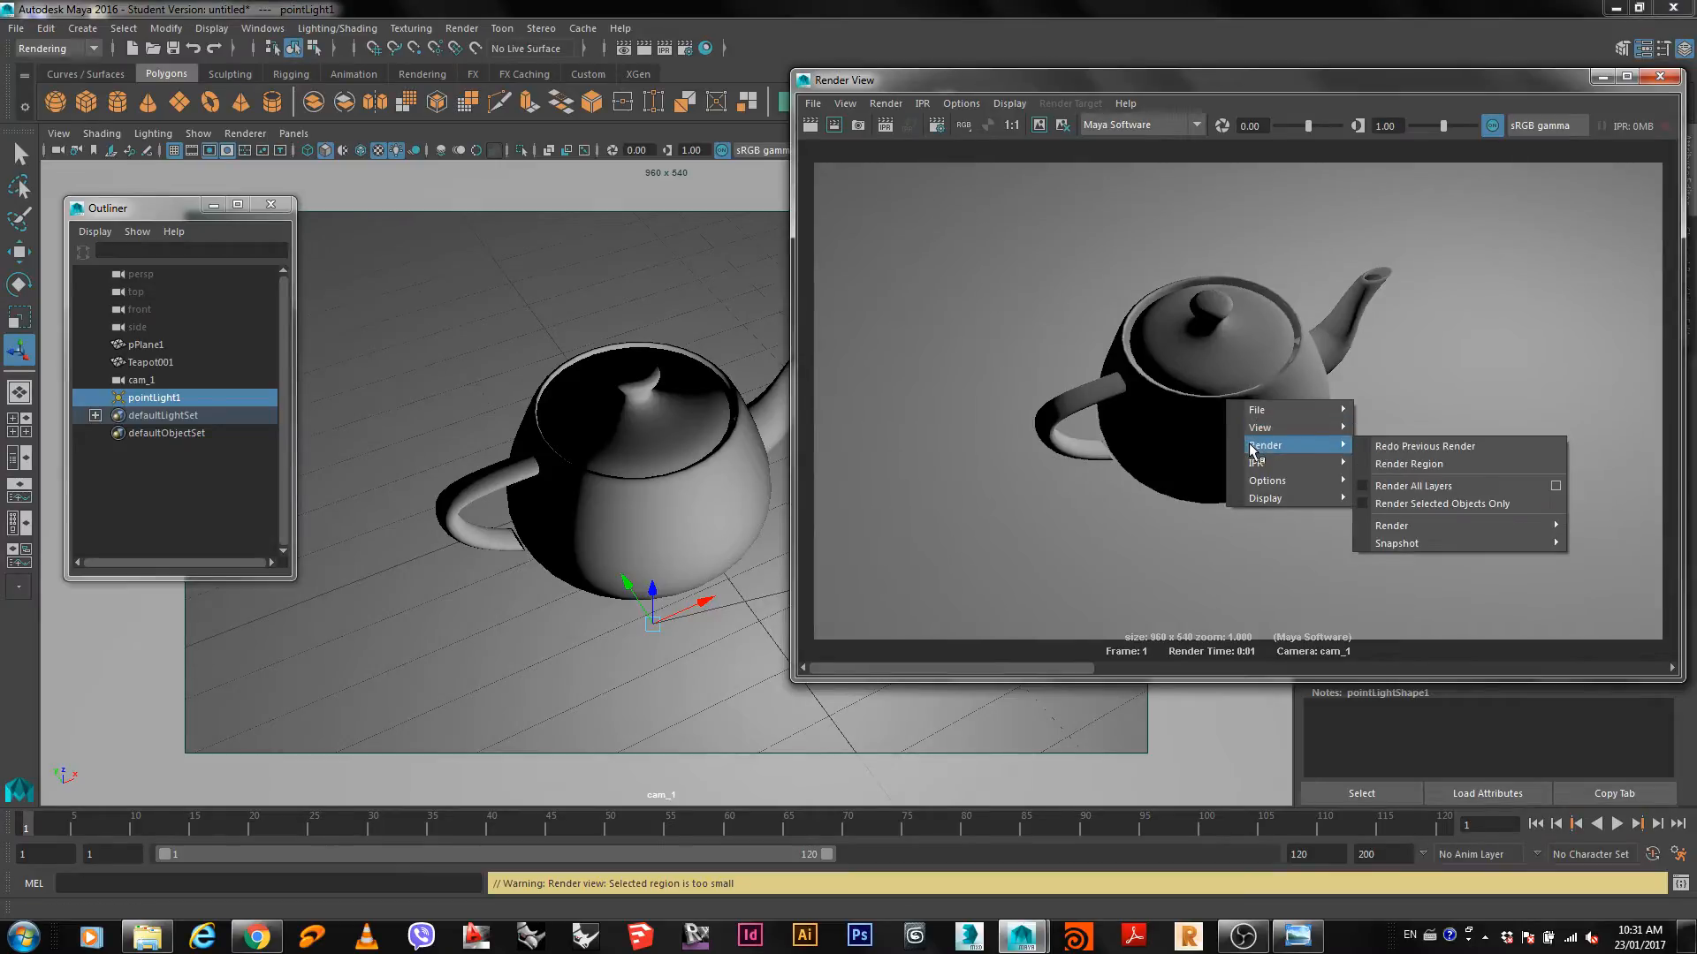
{"action": "left_click", "coordinate": [1479, 447]}
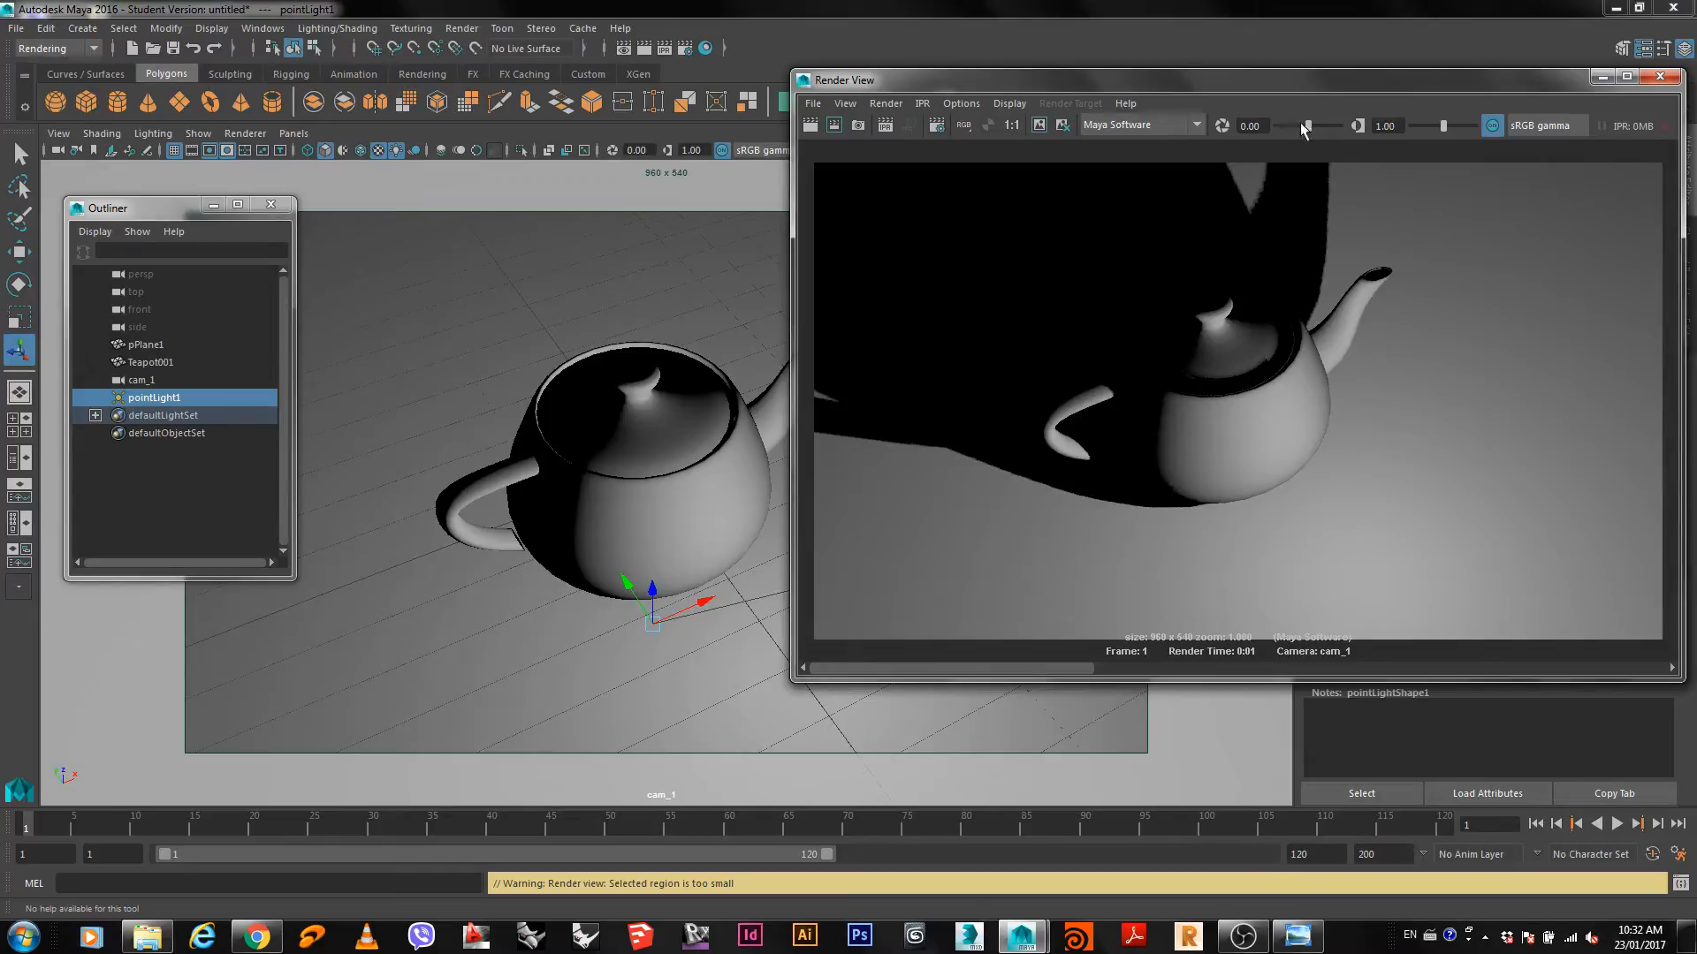
Render the scene again with pointLight1's depth map shadow resolution set to 1024 and keep the image in the Render View.
{"action": "left_click_drag", "start_coordinate": [1280, 92], "coordinate": [777, 85]}
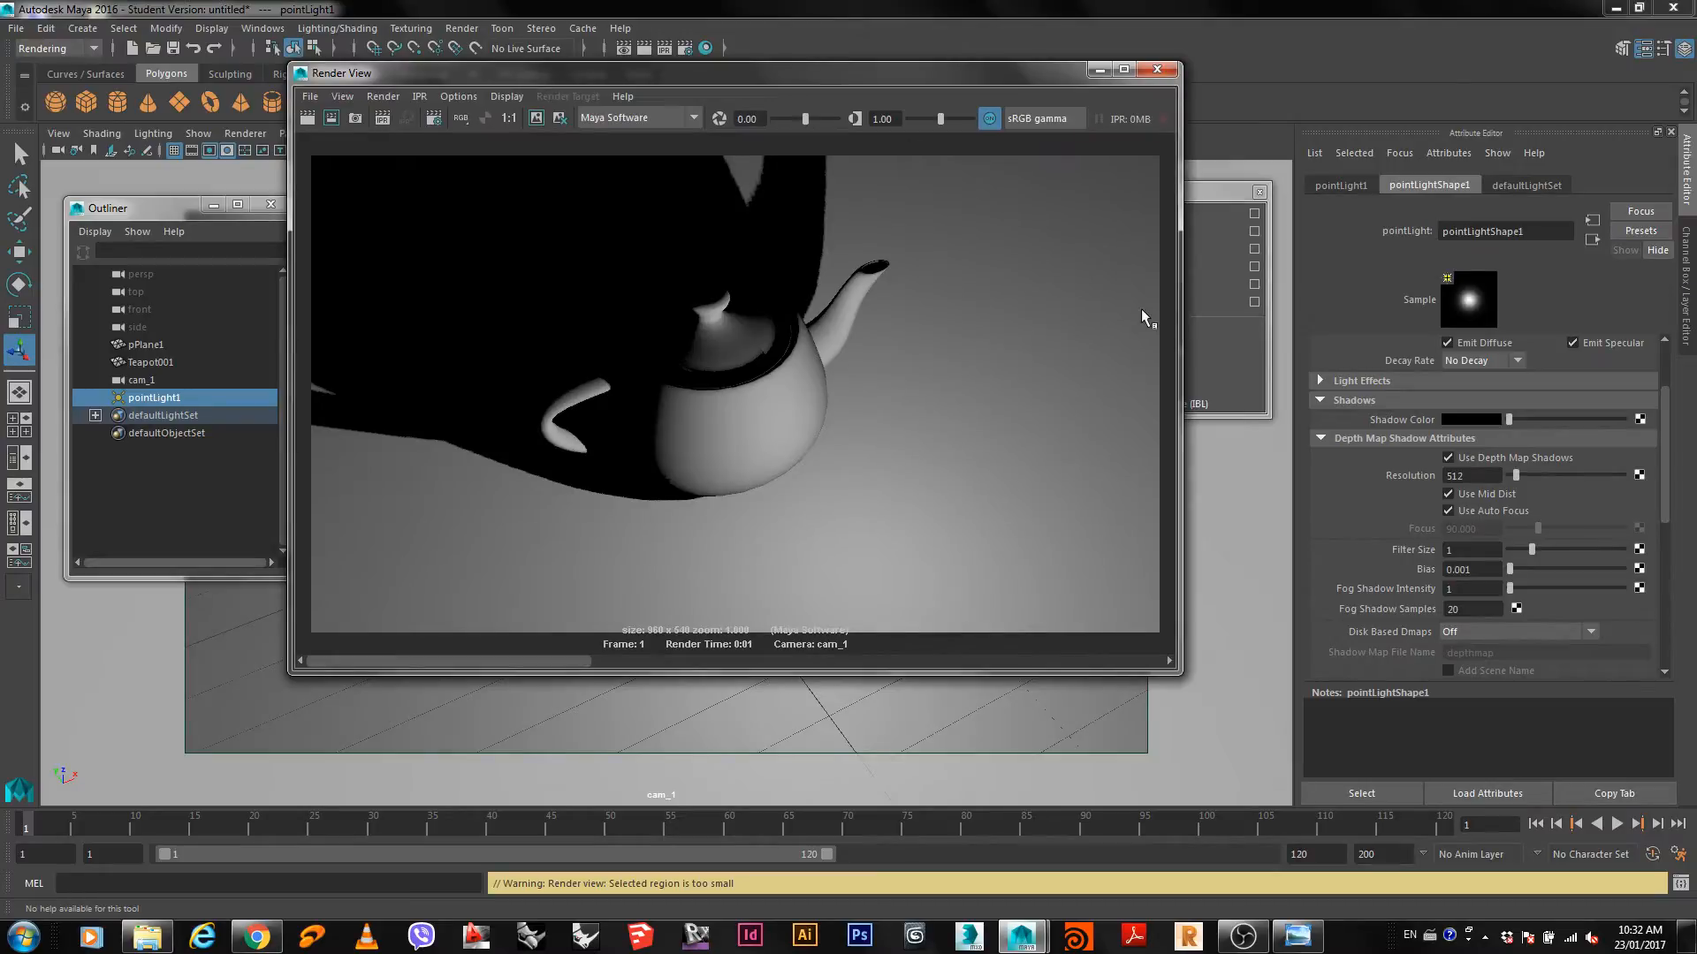
{"action": "left_click_drag", "start_coordinate": [1481, 477], "coordinate": [1402, 482]}
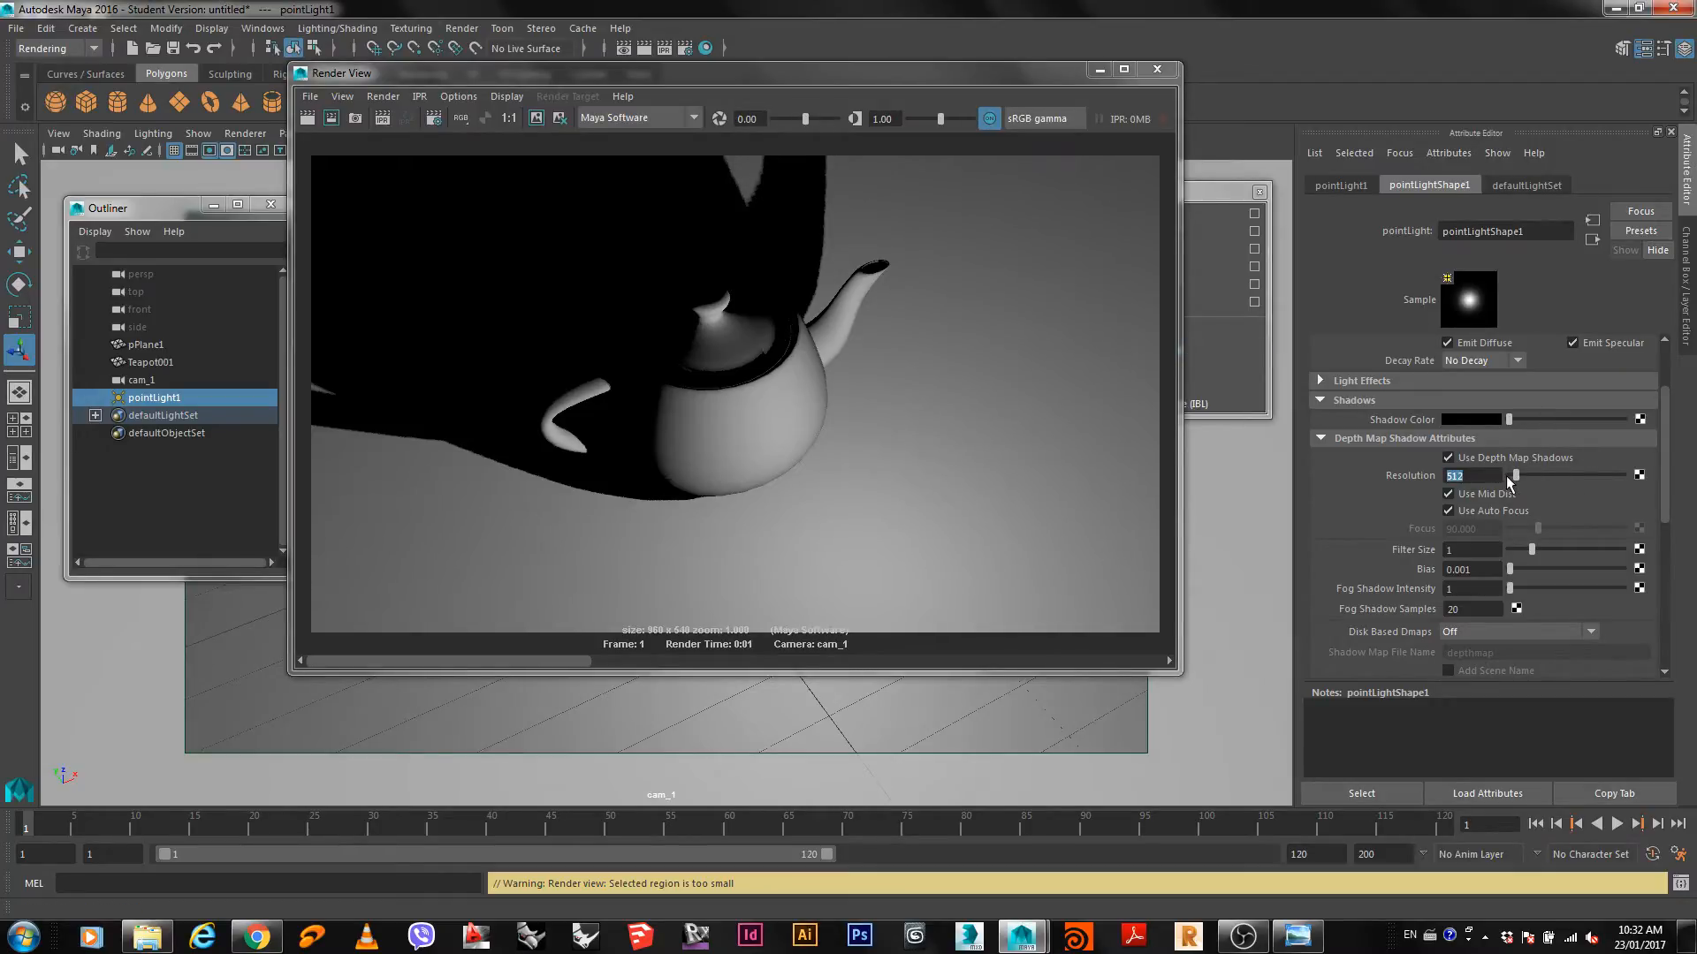
{"action": "left_click_drag", "start_coordinate": [1507, 476], "coordinate": [1522, 476]}
{"action": "right_click", "coordinate": [1007, 464]}
{"action": "mouse_move", "coordinate": [1011, 464]}
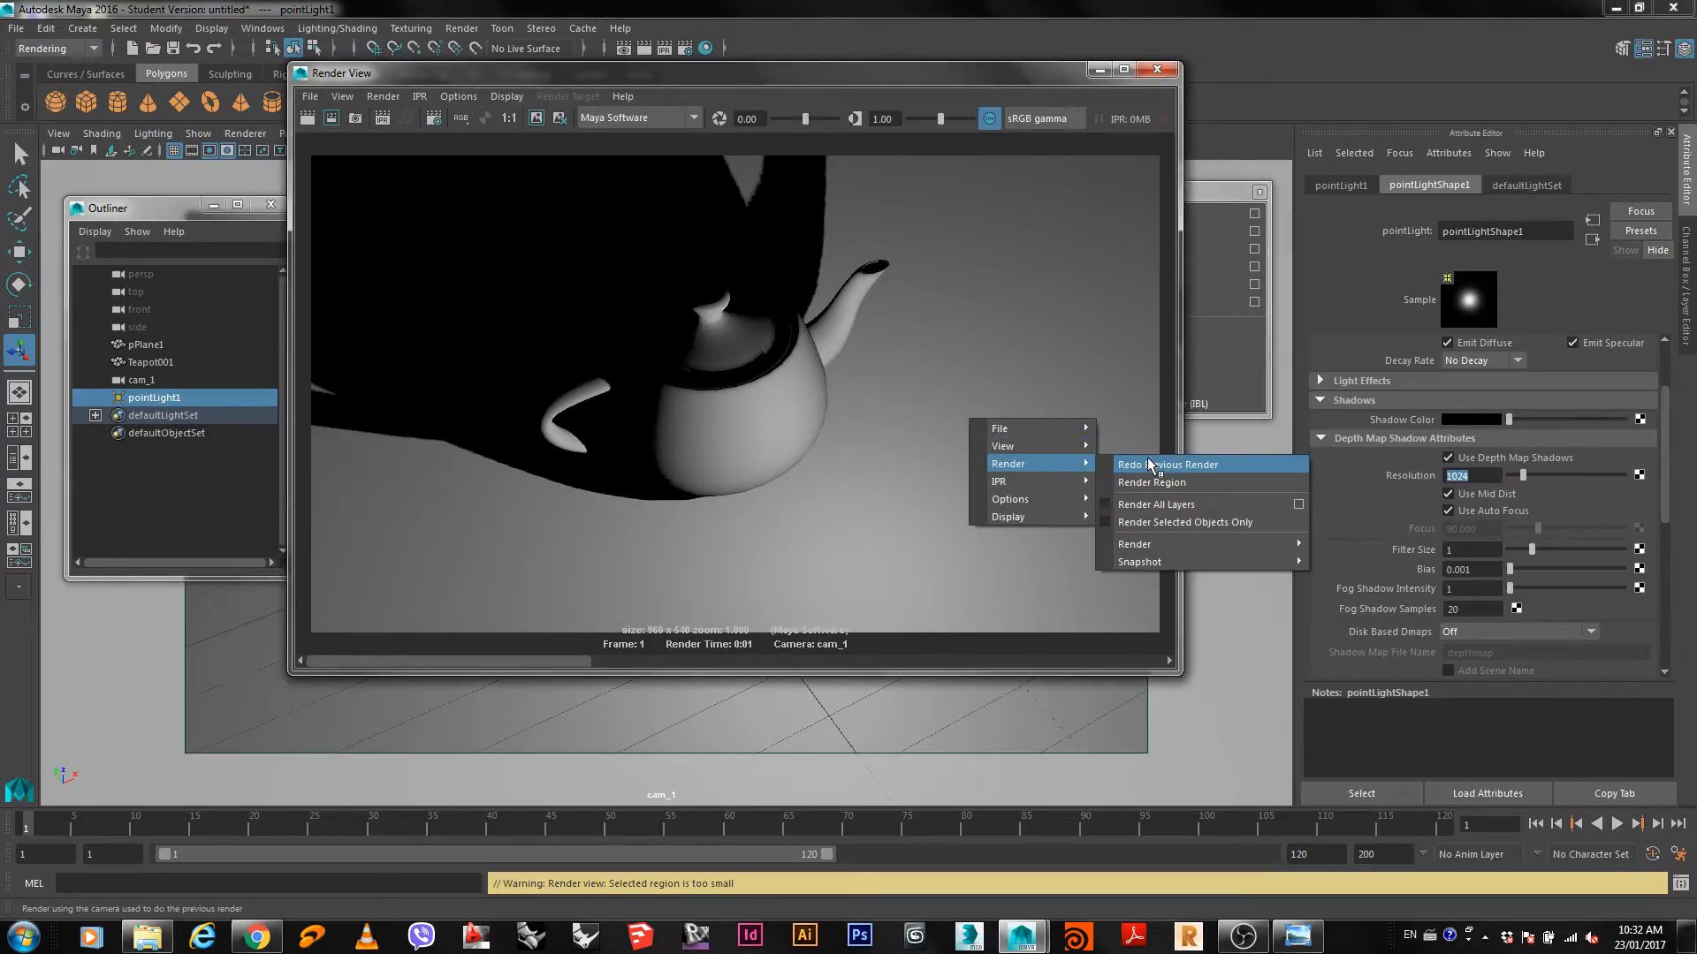
{"action": "left_click", "coordinate": [1149, 465]}
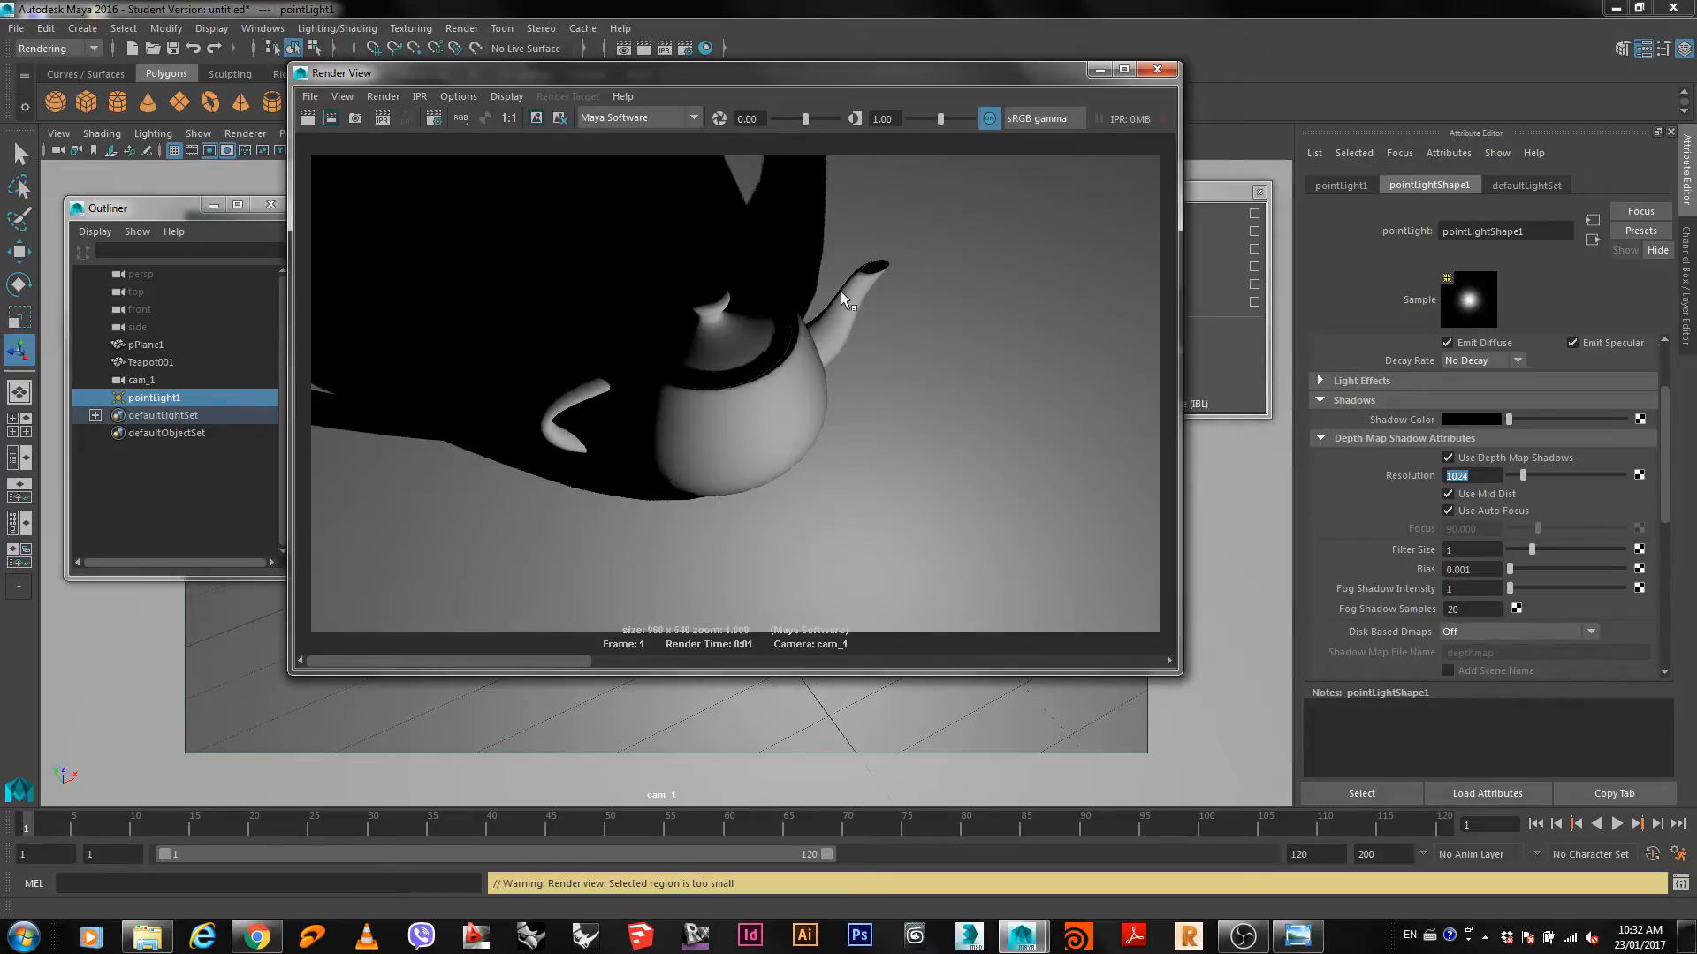
{"action": "left_click", "coordinate": [535, 120]}
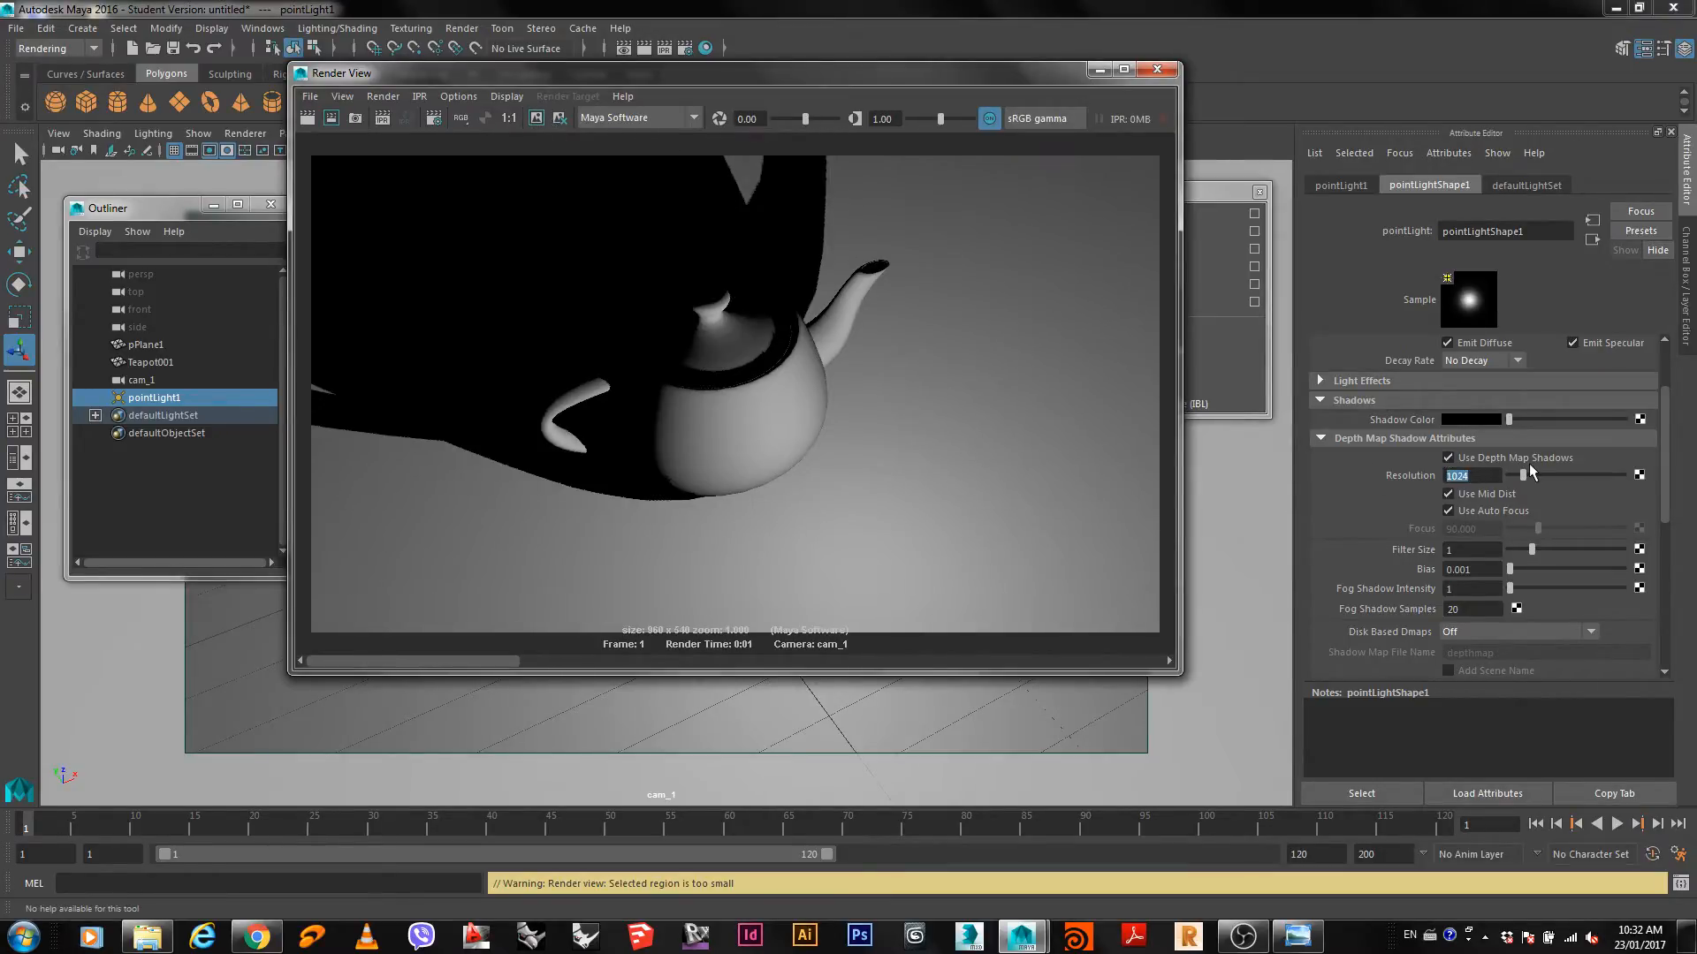
Set pointLight1's depth map shadow resolution to 512.
{"action": "key", "text": "5"}
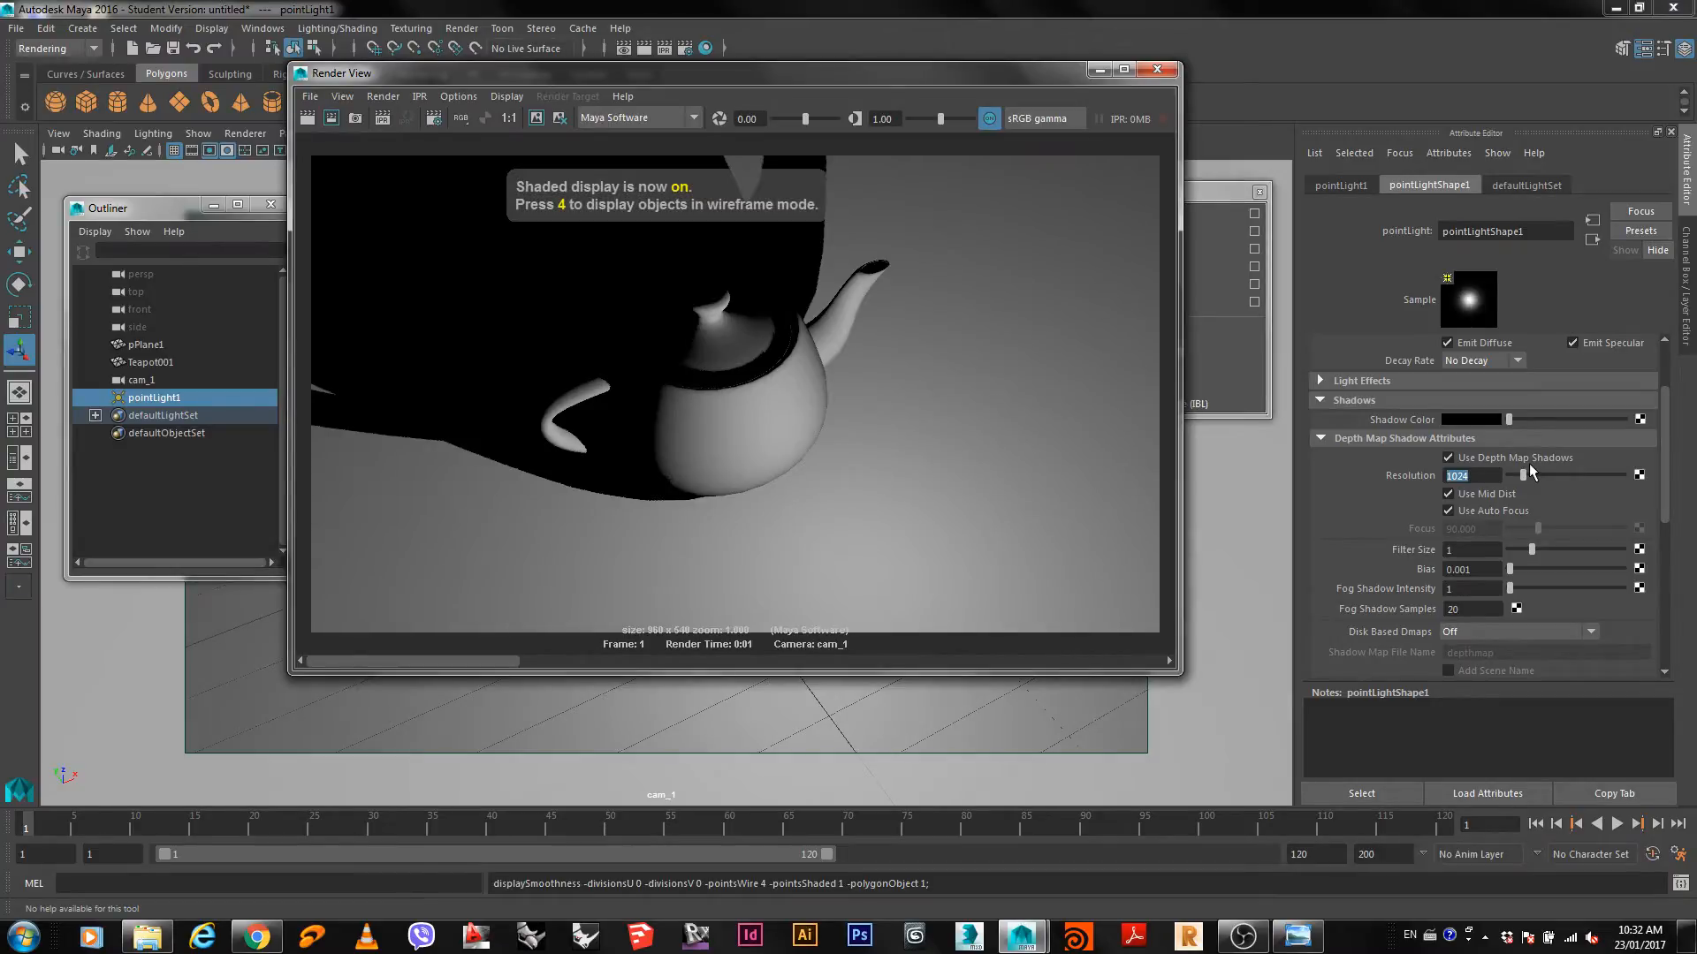
{"action": "type", "text": "512"}
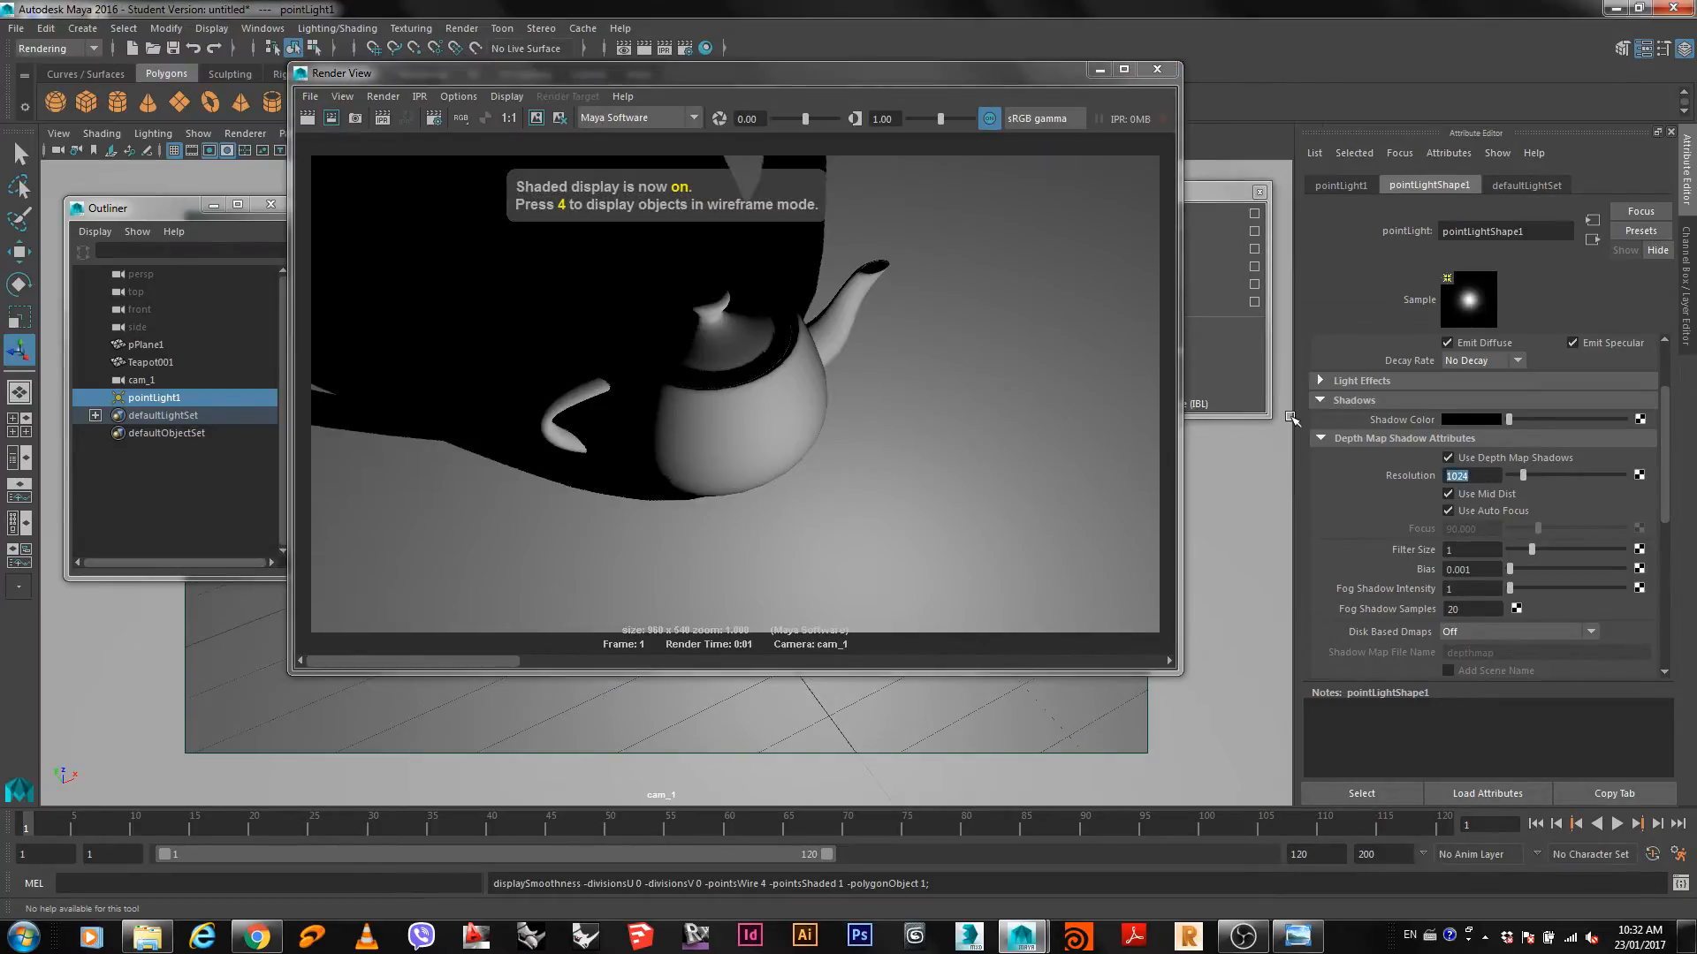
{"action": "key", "text": "Return"}
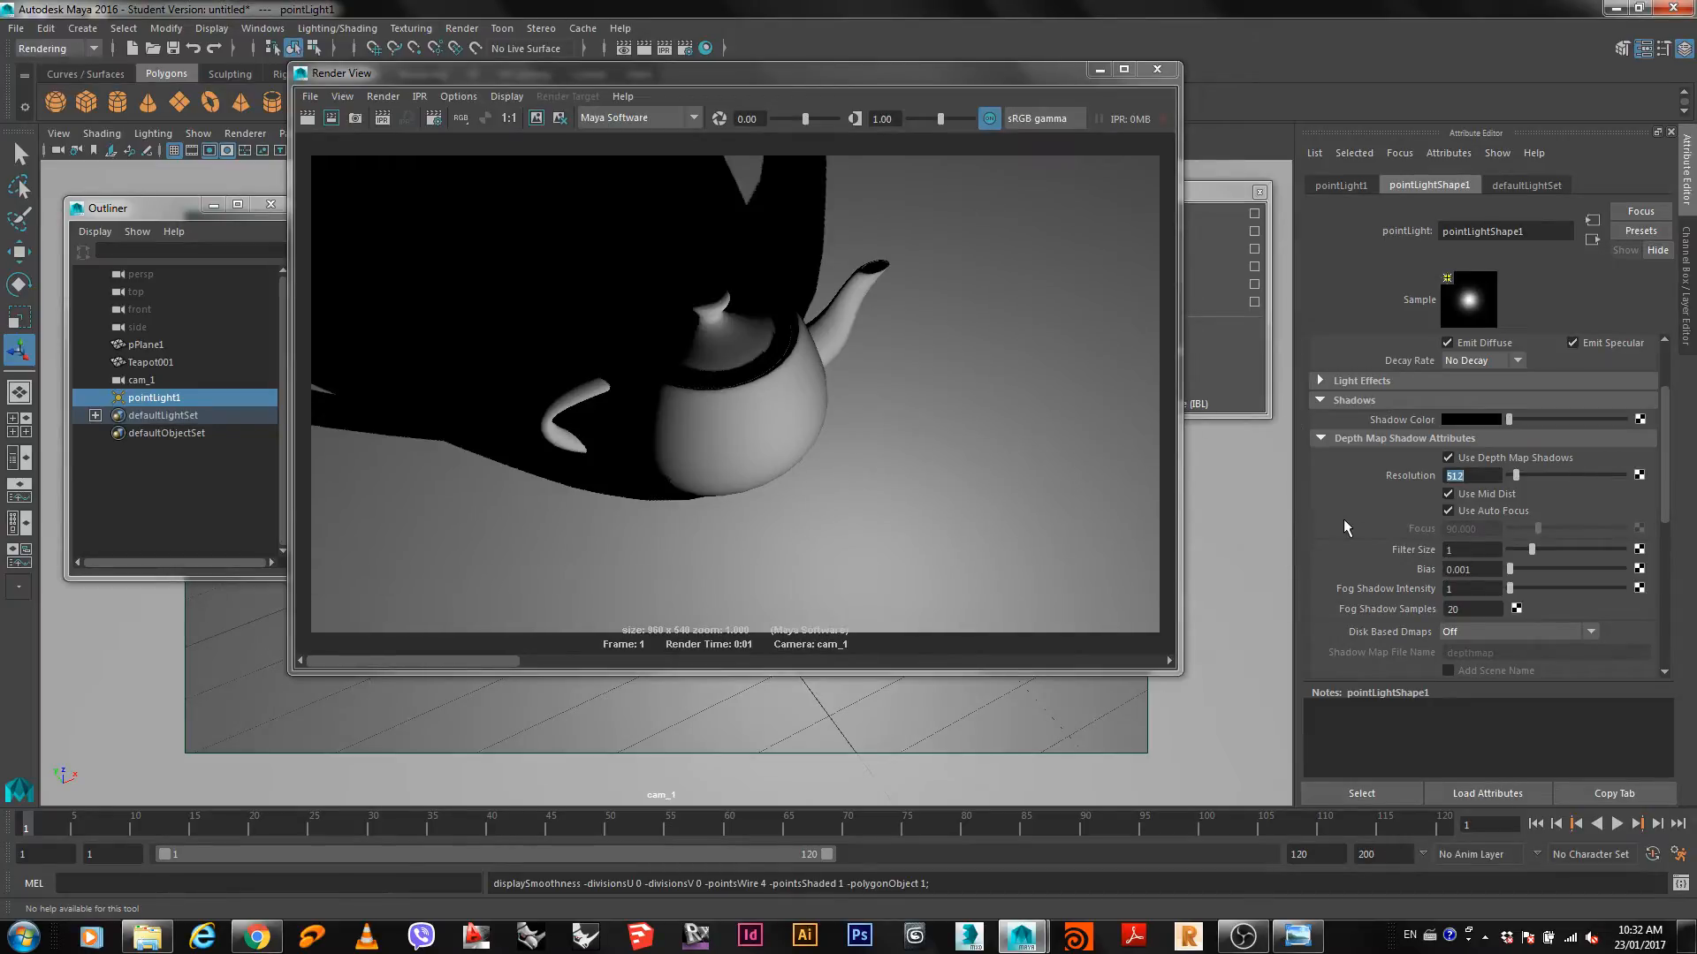
Set the depth map shadow filter size of pointLight1 to 10 and redo the previous render.
{"action": "scroll", "coordinate": [1343, 518], "scroll_direction": "down", "scroll_amount": 2}
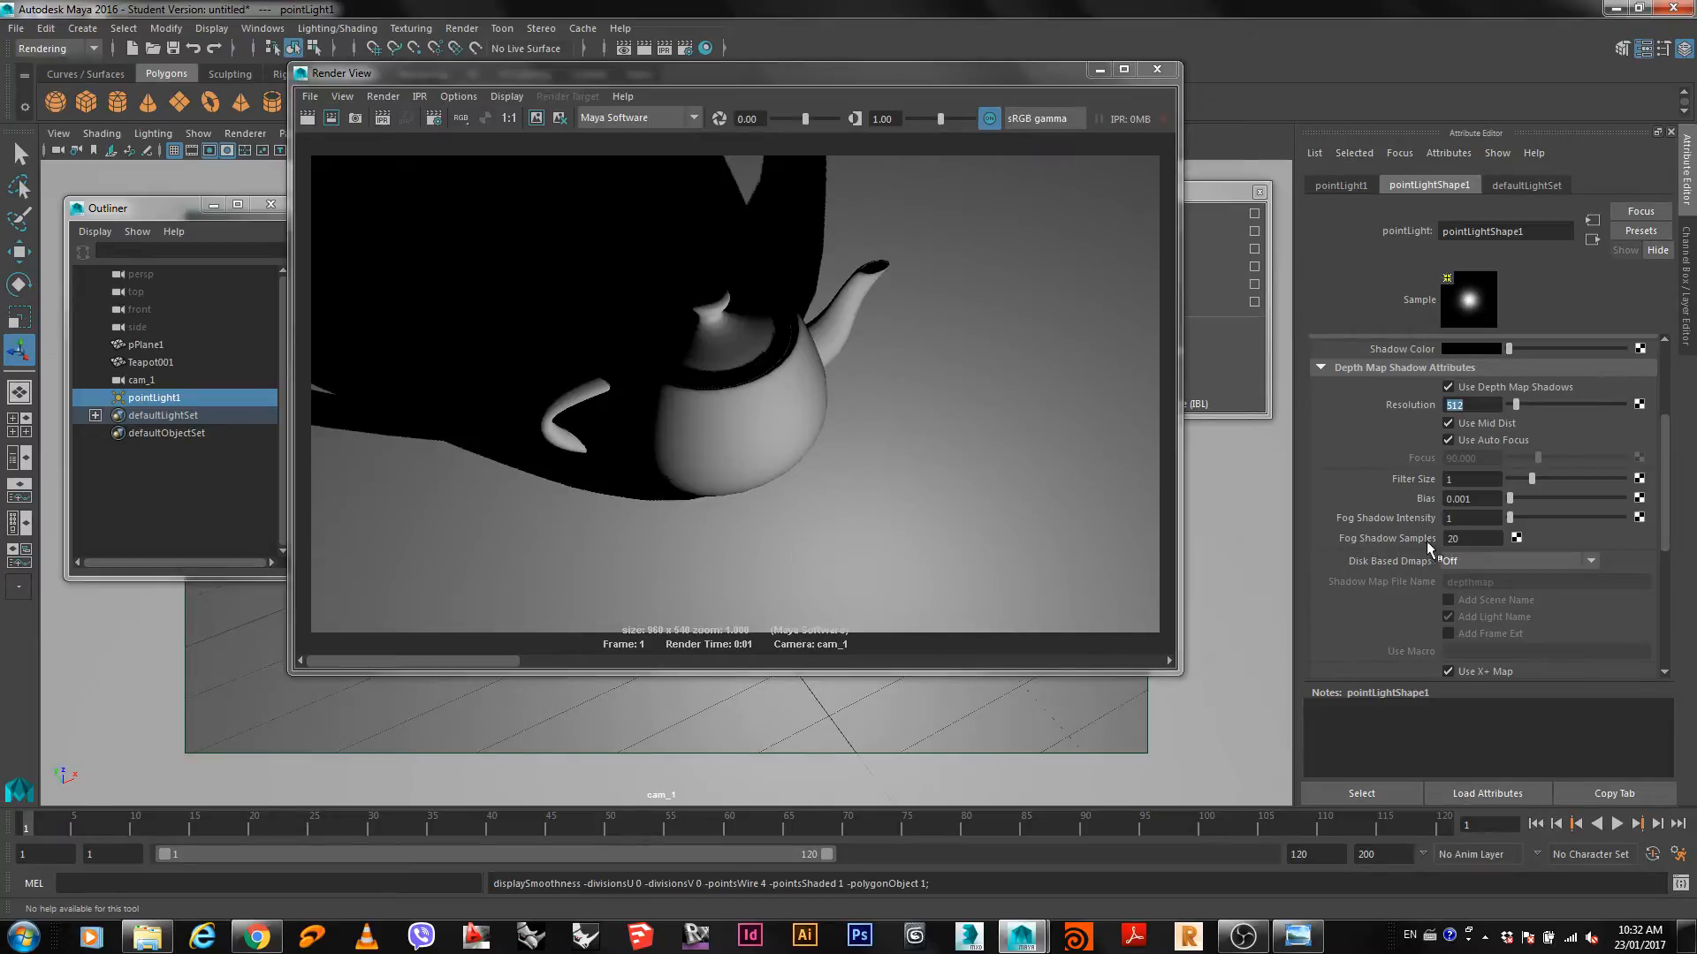
{"action": "left_click", "coordinate": [1489, 484]}
{"action": "double_click", "coordinate": [1469, 478]}
{"action": "type", "text": "10"}
{"action": "key", "text": "Return"}
{"action": "right_click", "coordinate": [983, 309]}
{"action": "mouse_move", "coordinate": [1060, 353]}
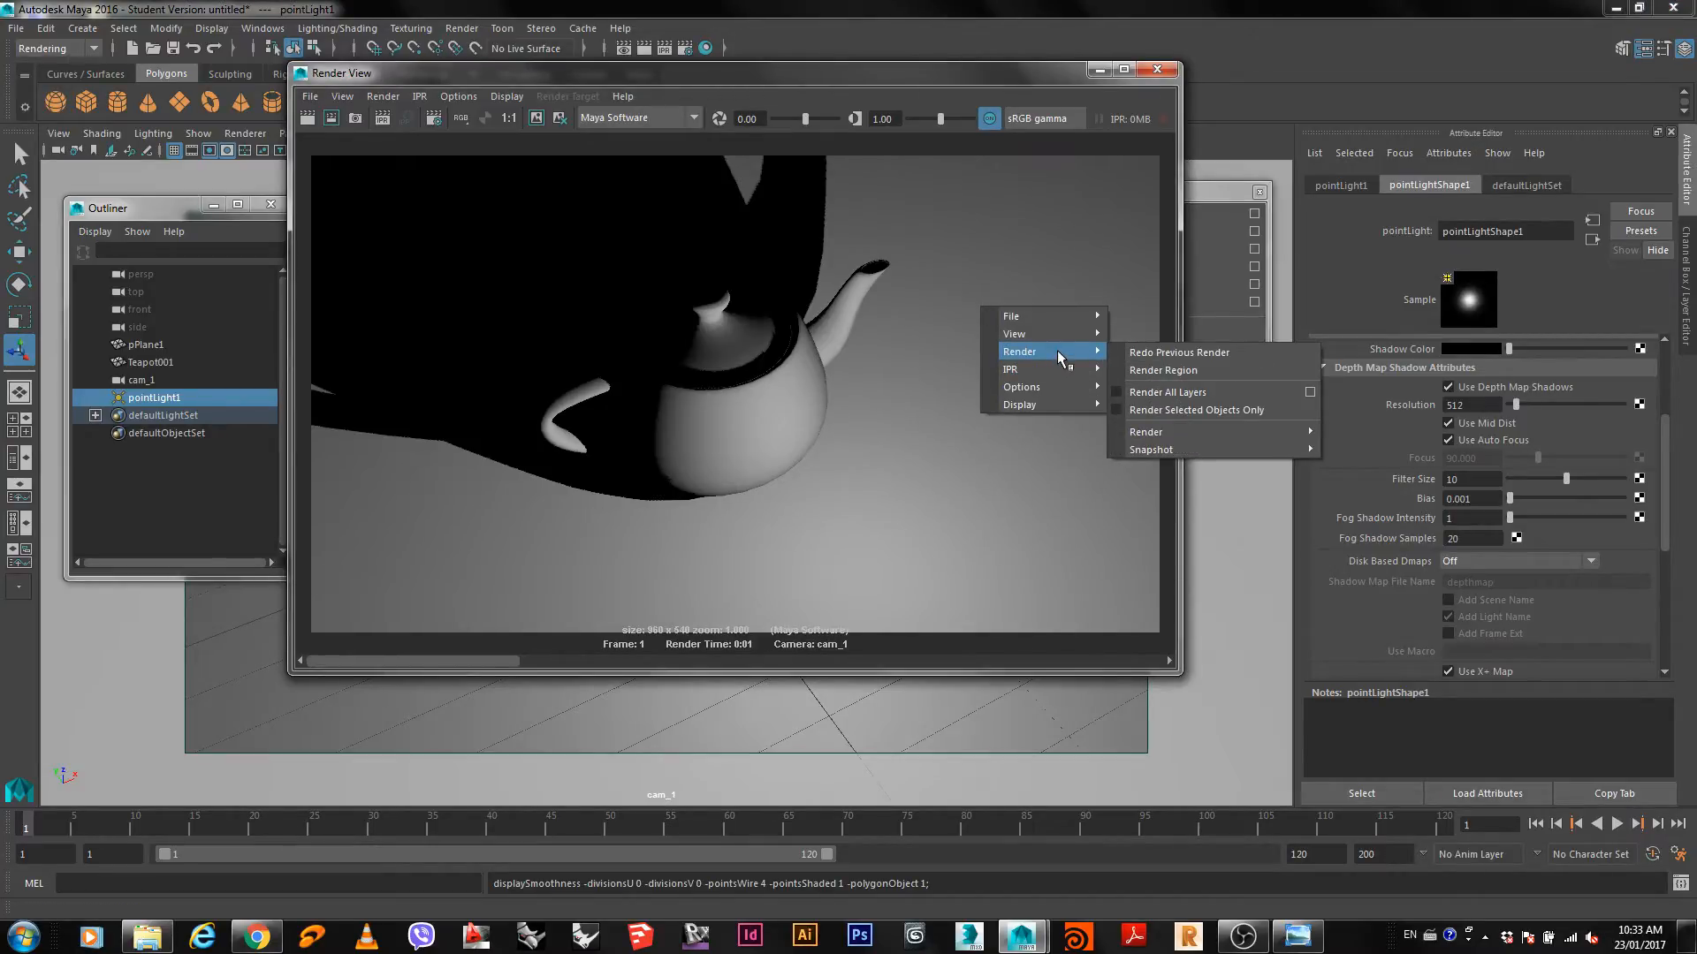
{"action": "left_click", "coordinate": [1156, 353]}
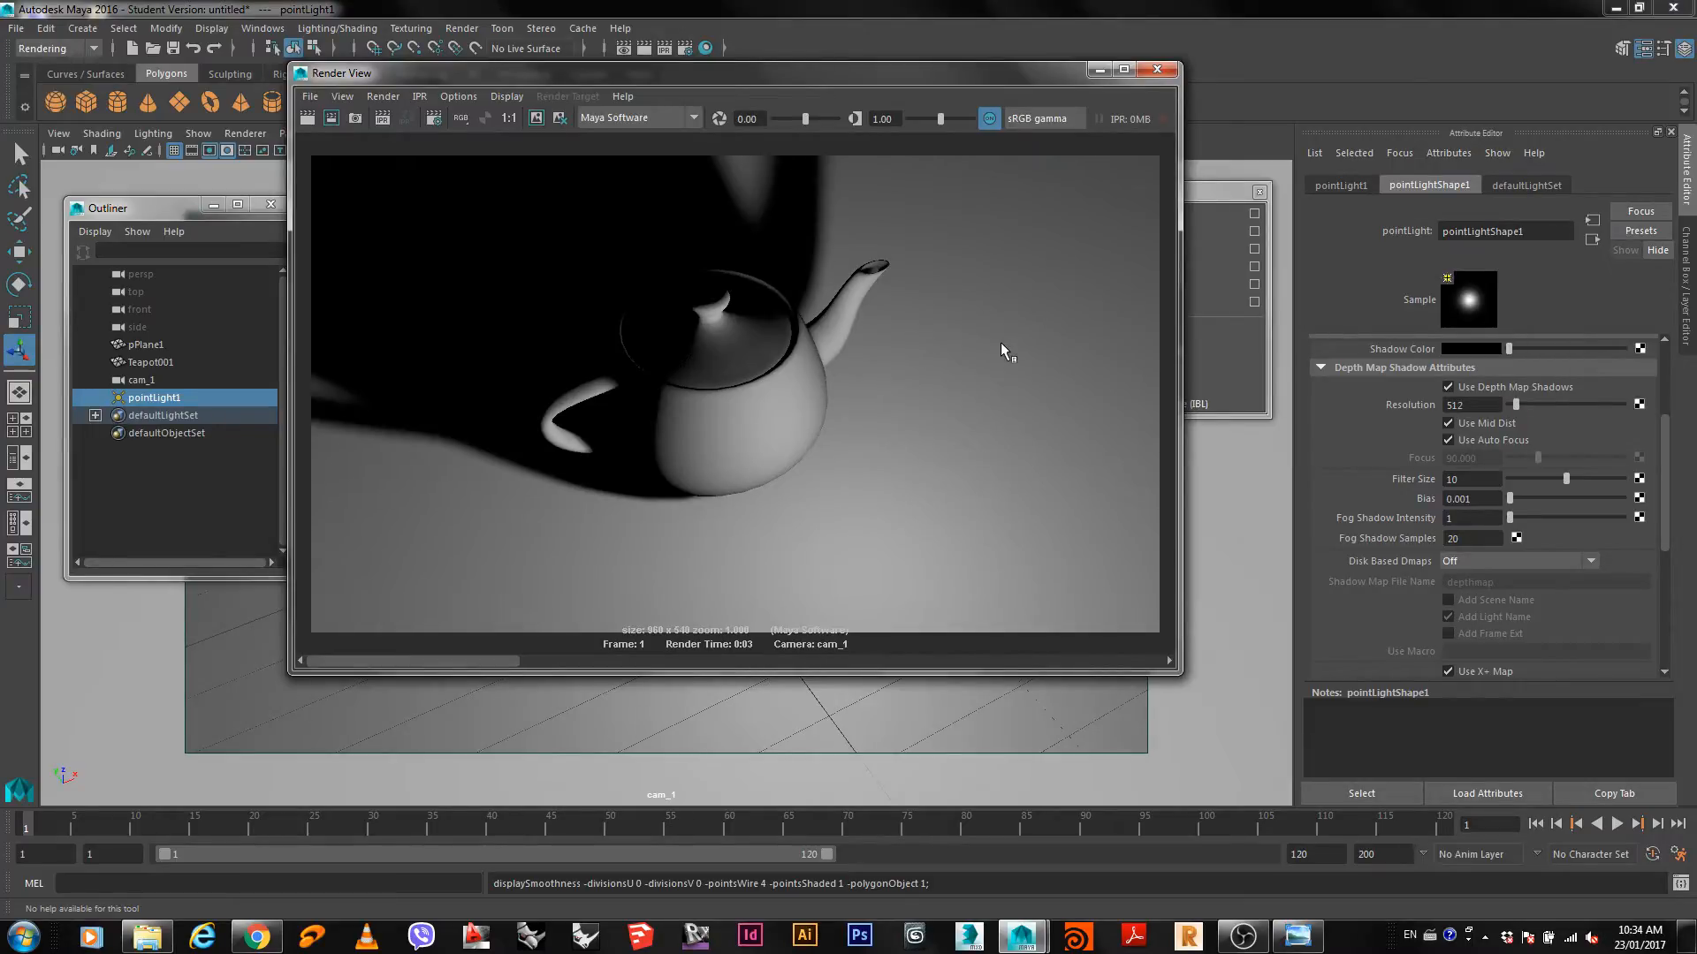
Close the Render View and, with the ground plane selected, switch the viewport to default shading and back to scene lighting.
{"action": "left_click", "coordinate": [1149, 70]}
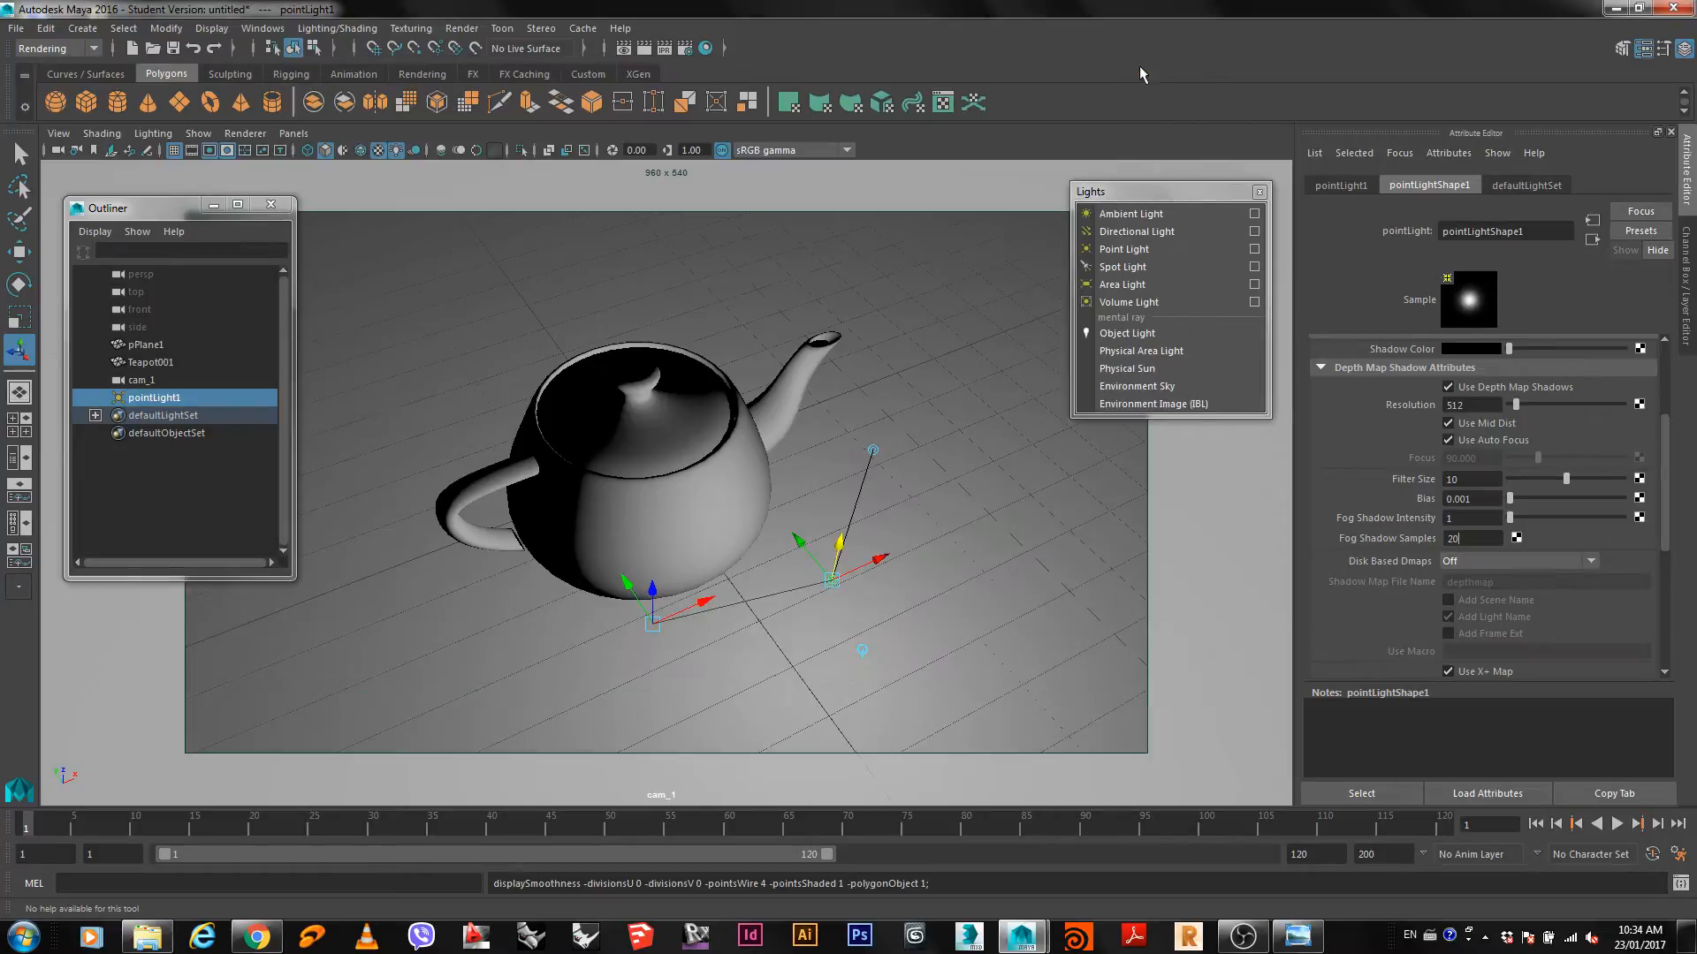
{"action": "left_click", "coordinate": [794, 445]}
{"action": "key", "text": "5"}
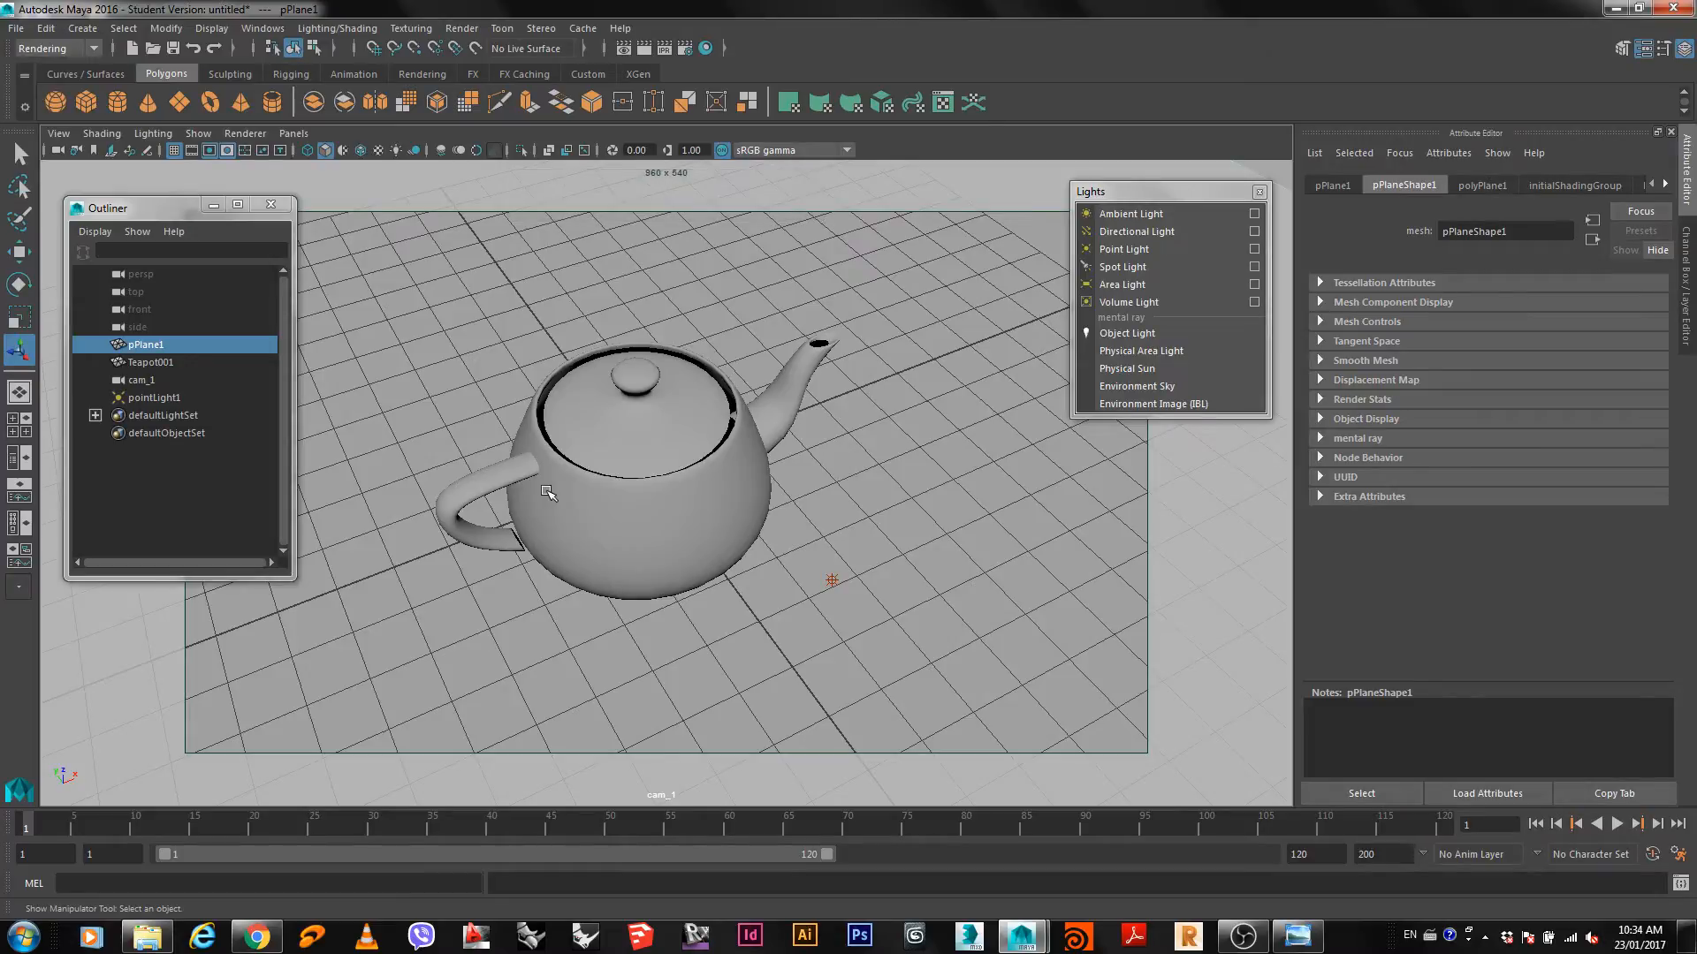
{"action": "key", "text": "7"}
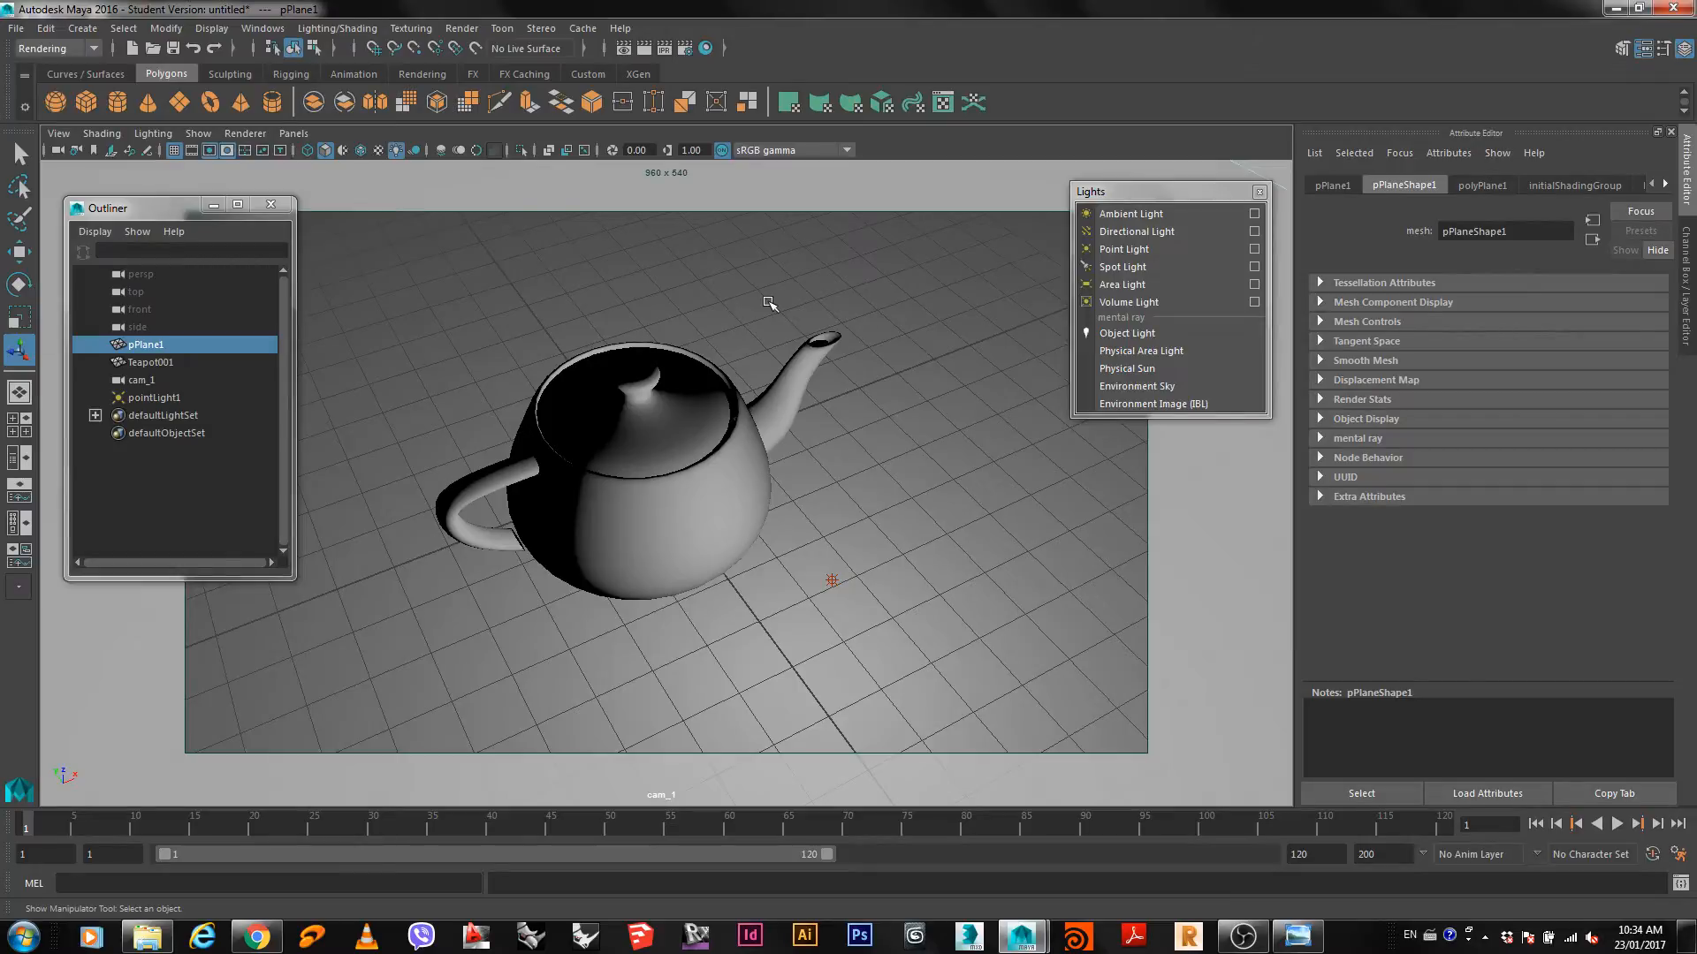
Open the Render Settings, move the window clear of the teapot, and set the renderer to mental ray.
{"action": "left_click", "coordinate": [682, 46]}
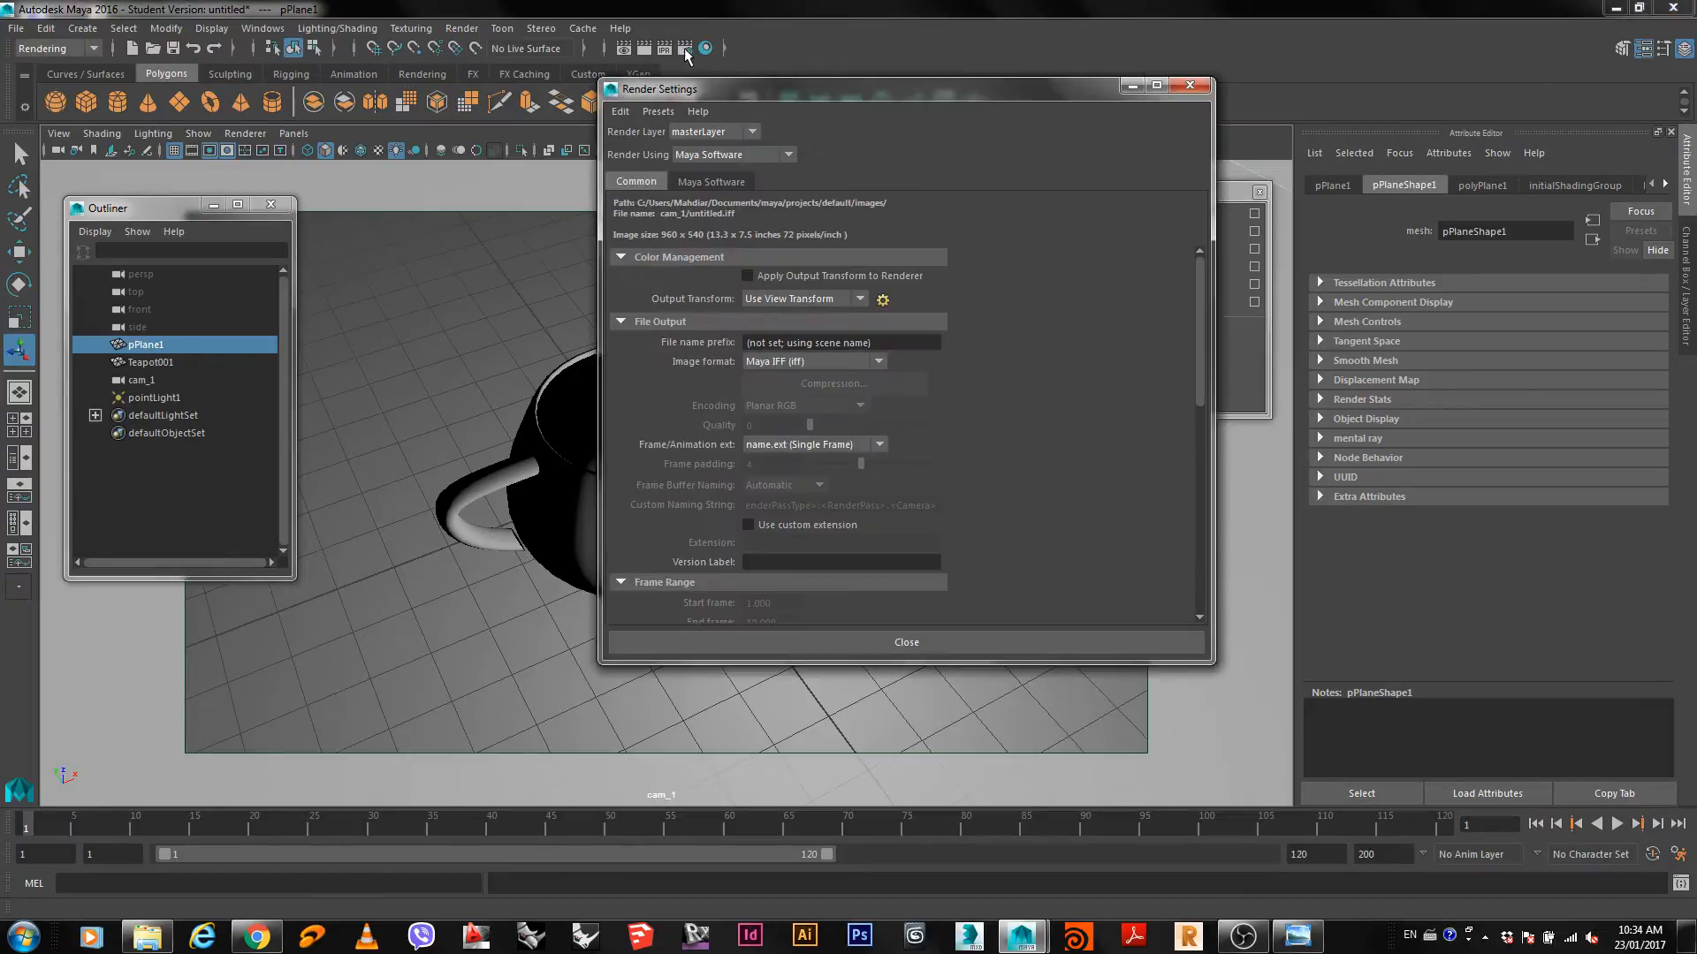
{"action": "left_click_drag", "start_coordinate": [724, 92], "coordinate": [883, 77]}
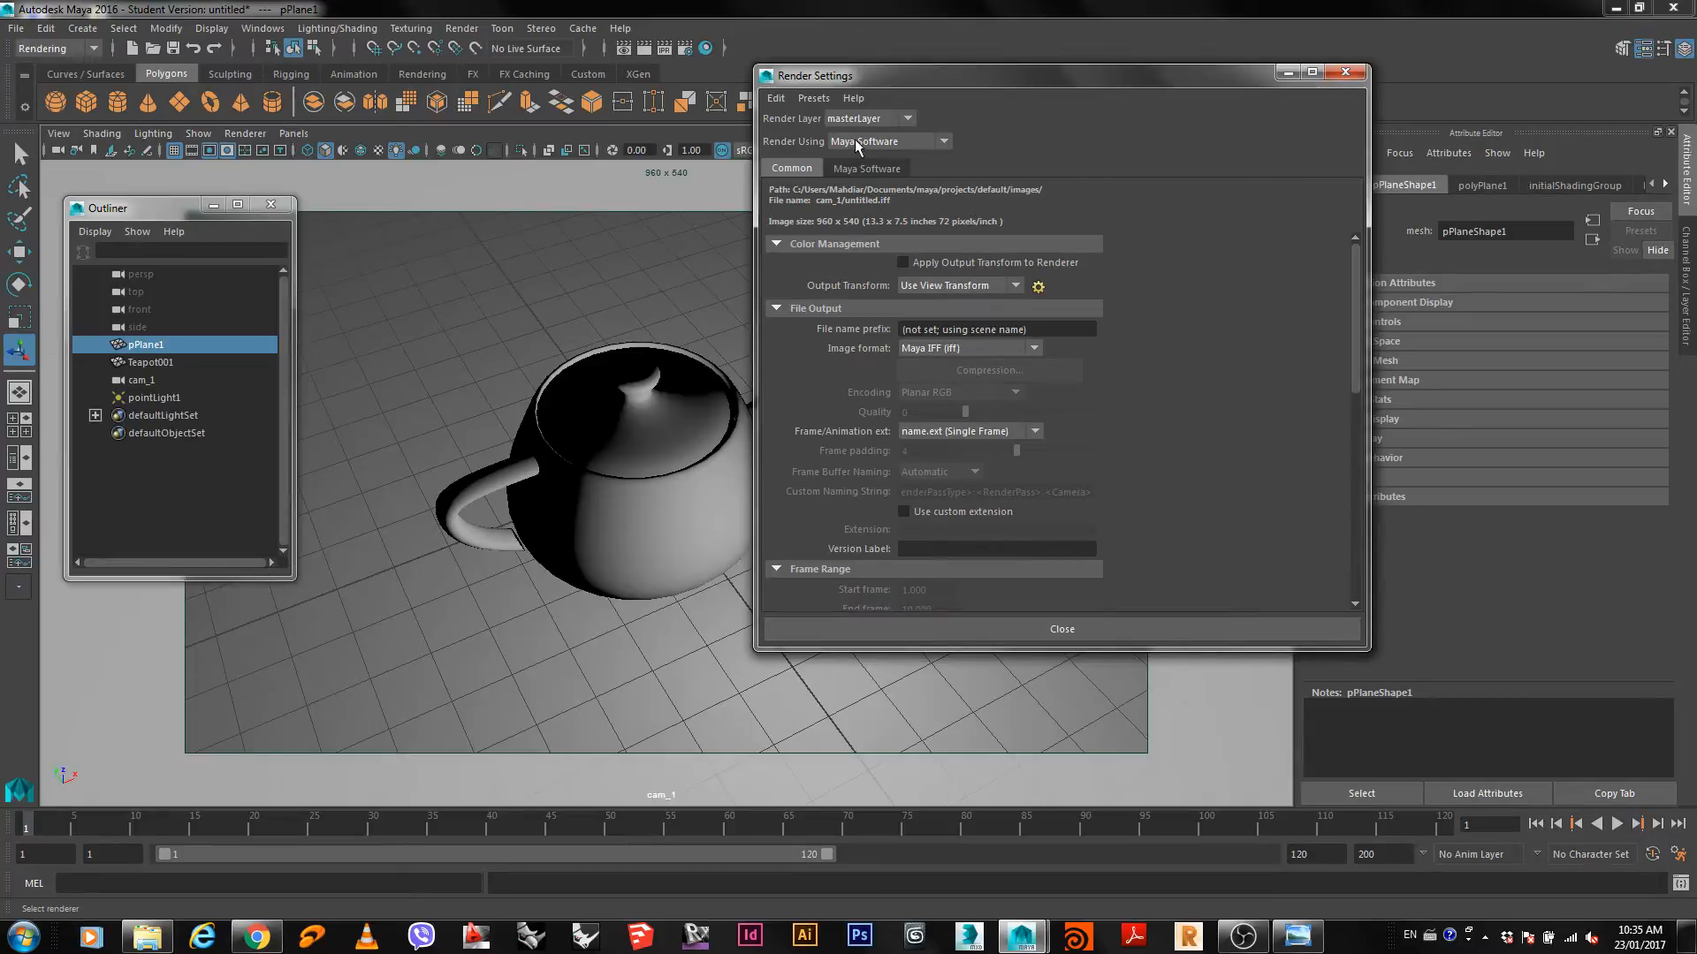
{"action": "left_click_drag", "start_coordinate": [1003, 78], "coordinate": [1236, 30]}
{"action": "left_click", "coordinate": [1171, 94]}
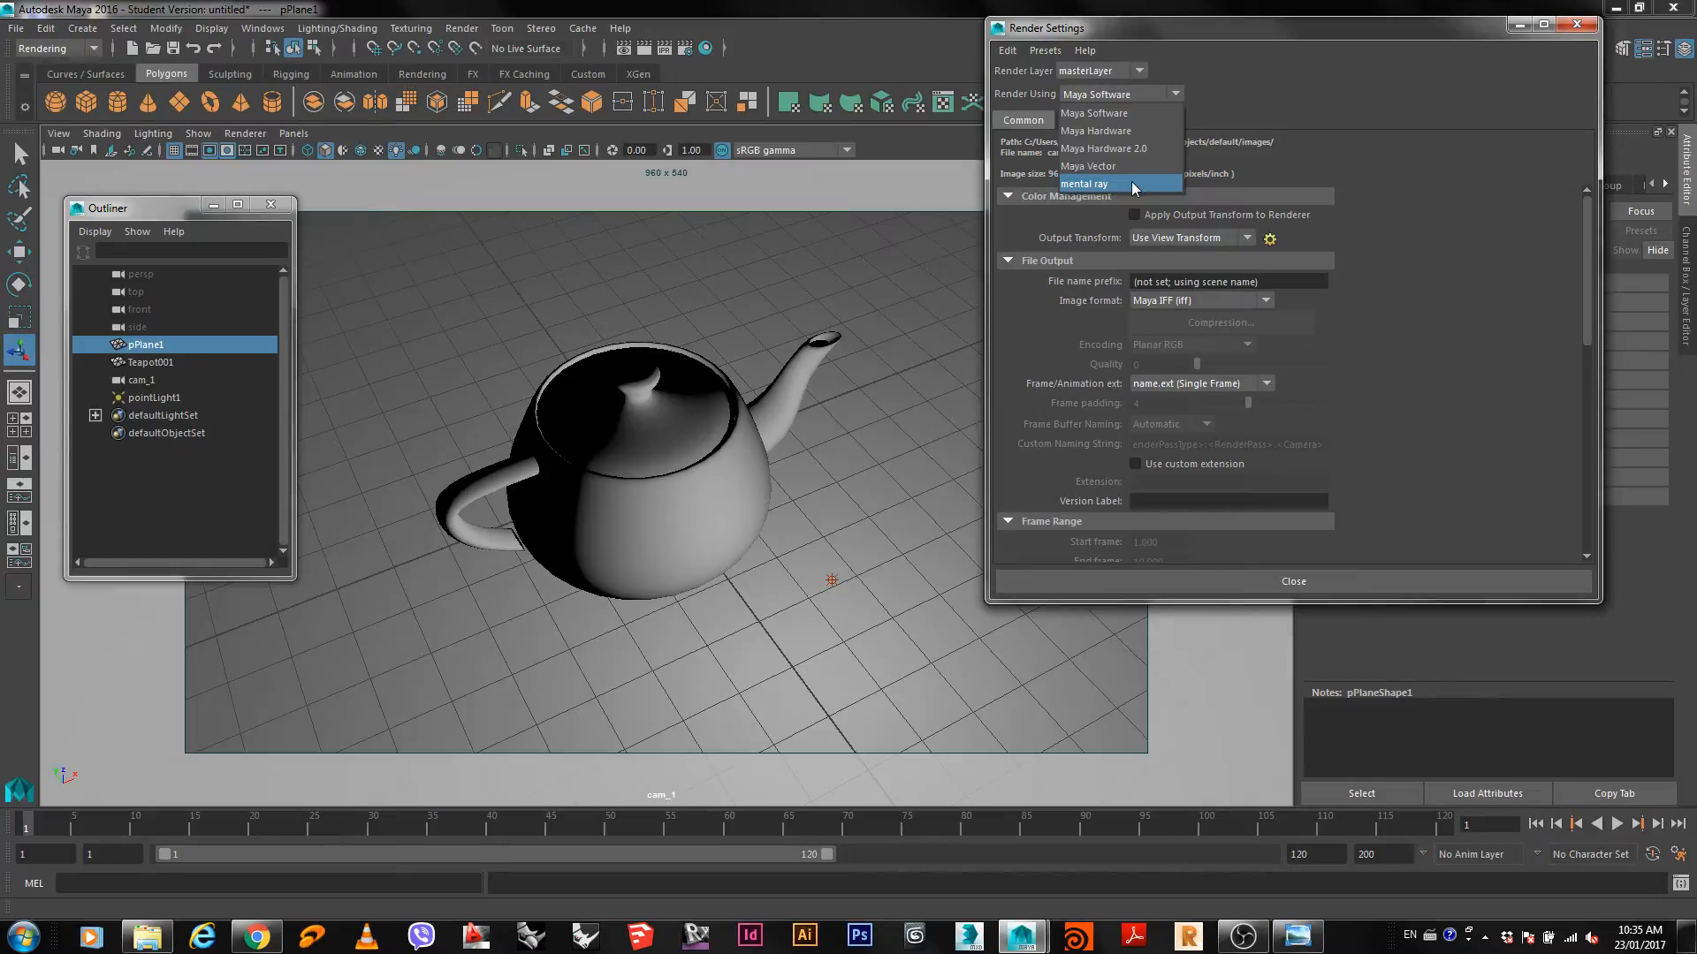
{"action": "left_click", "coordinate": [1110, 181]}
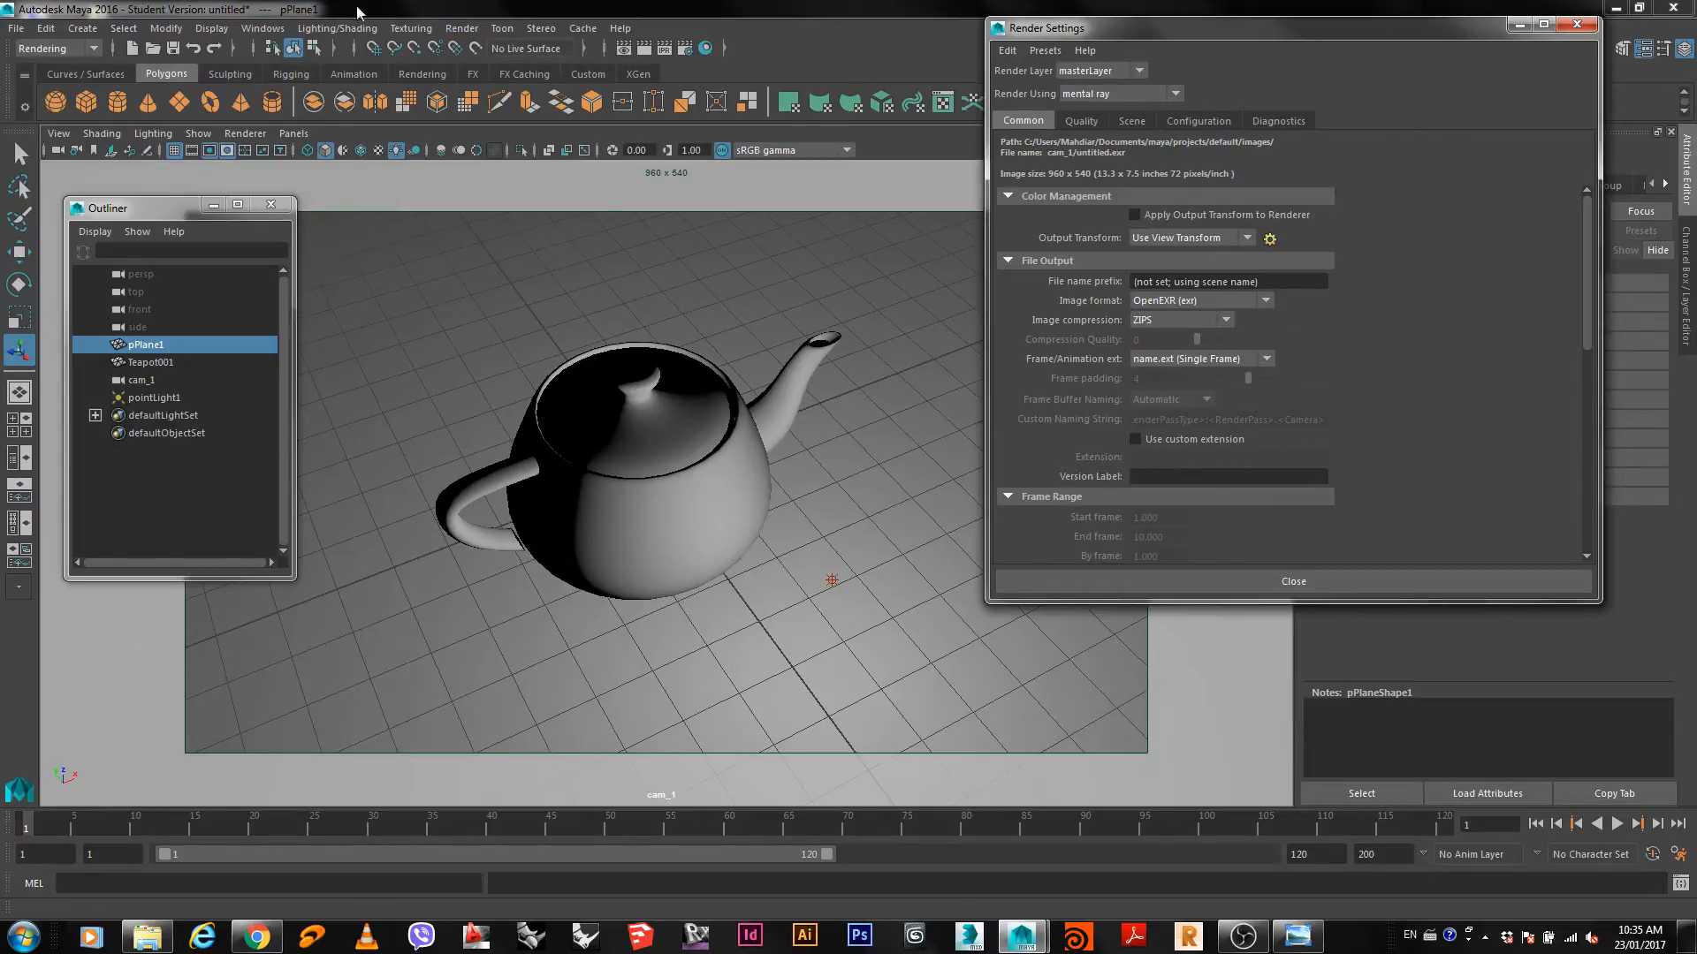
Open the Plug-in Manager to look at the available plug-ins and close it again.
{"action": "left_click", "coordinate": [261, 28]}
{"action": "mouse_move", "coordinate": [318, 144]}
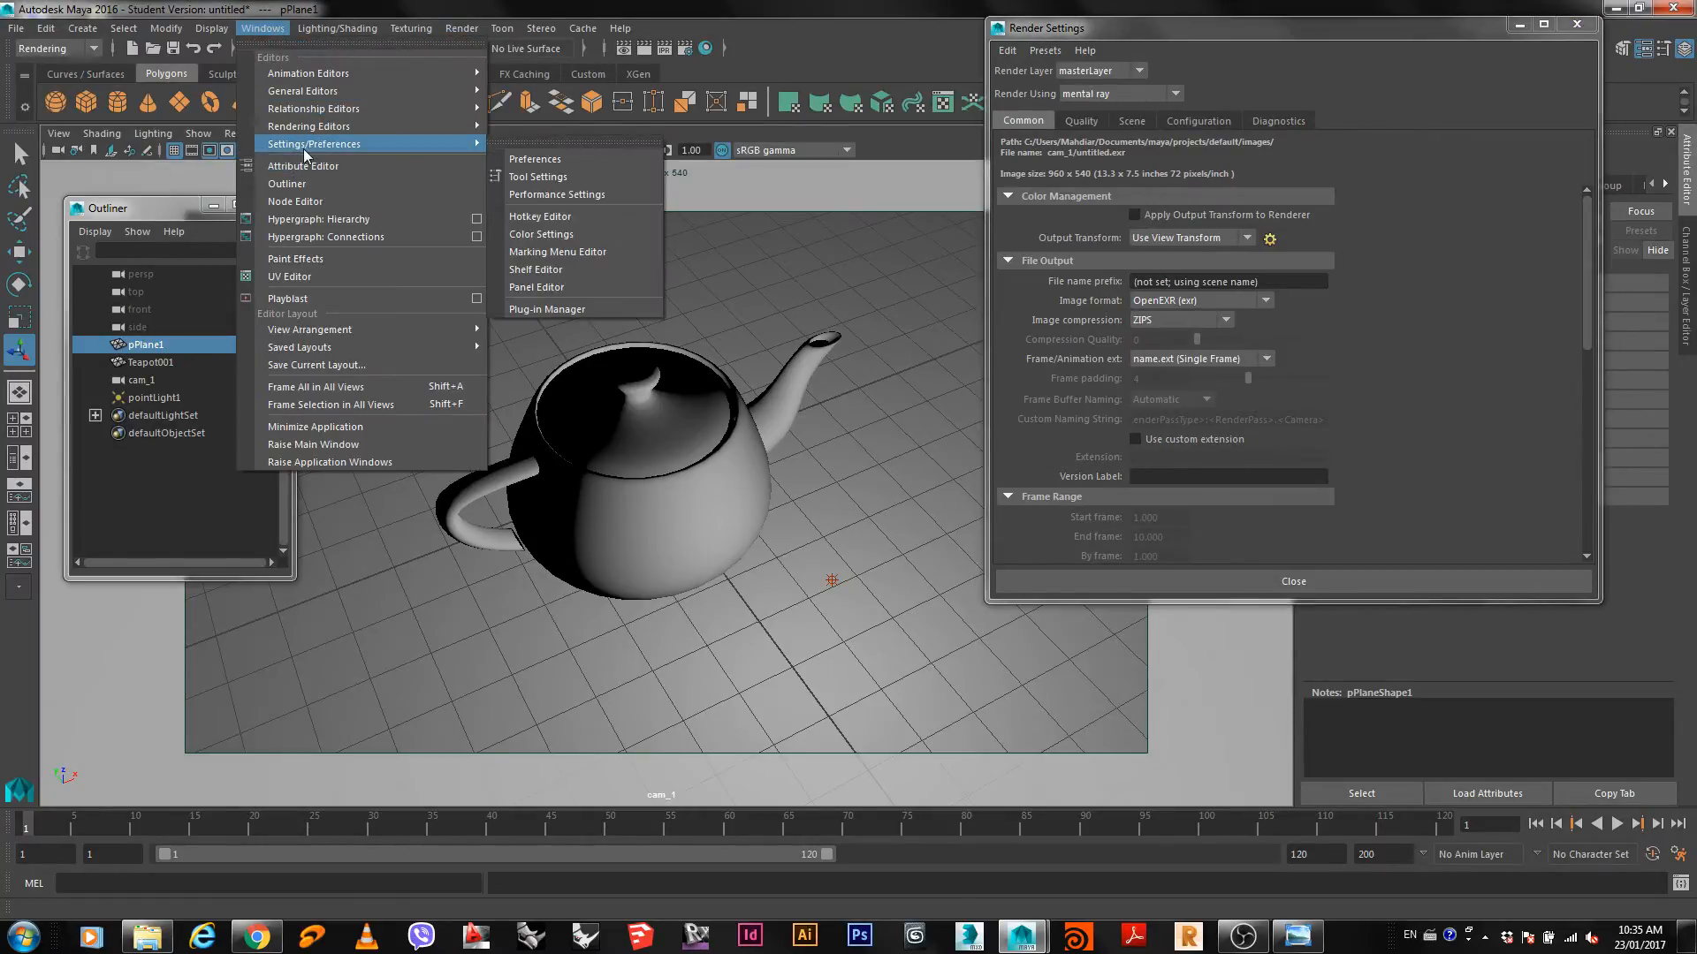
{"action": "left_click", "coordinate": [565, 307]}
{"action": "left_click", "coordinate": [1029, 207]}
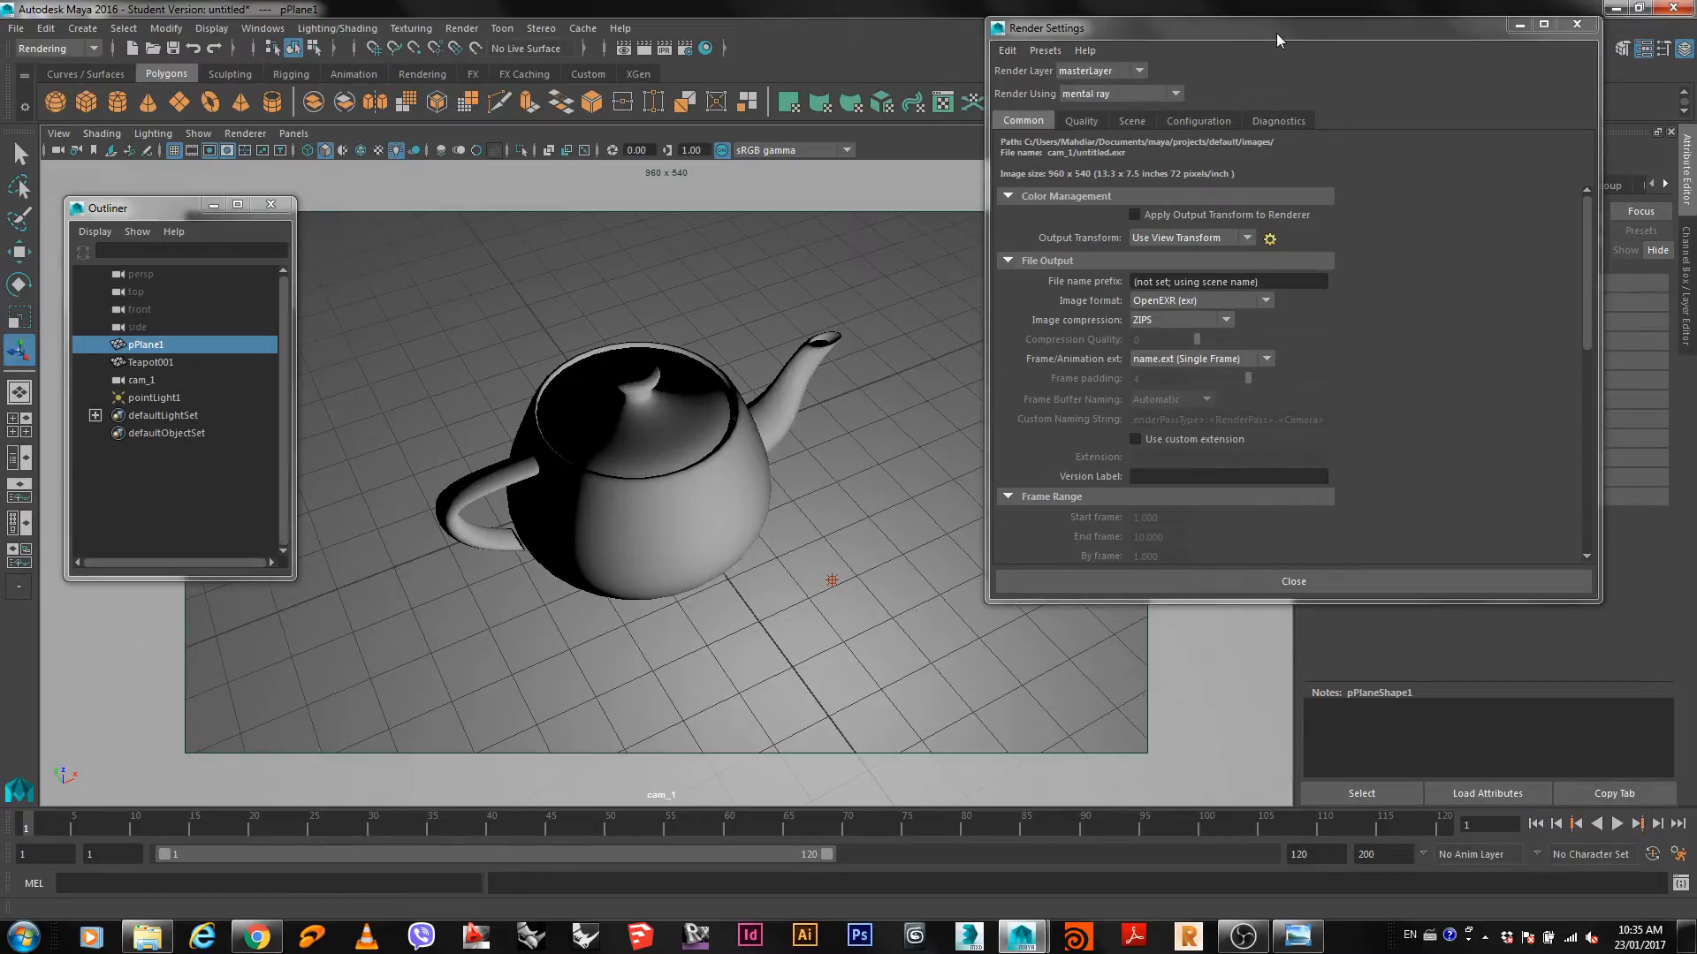
{"action": "left_click_drag", "start_coordinate": [1276, 33], "coordinate": [1113, 69]}
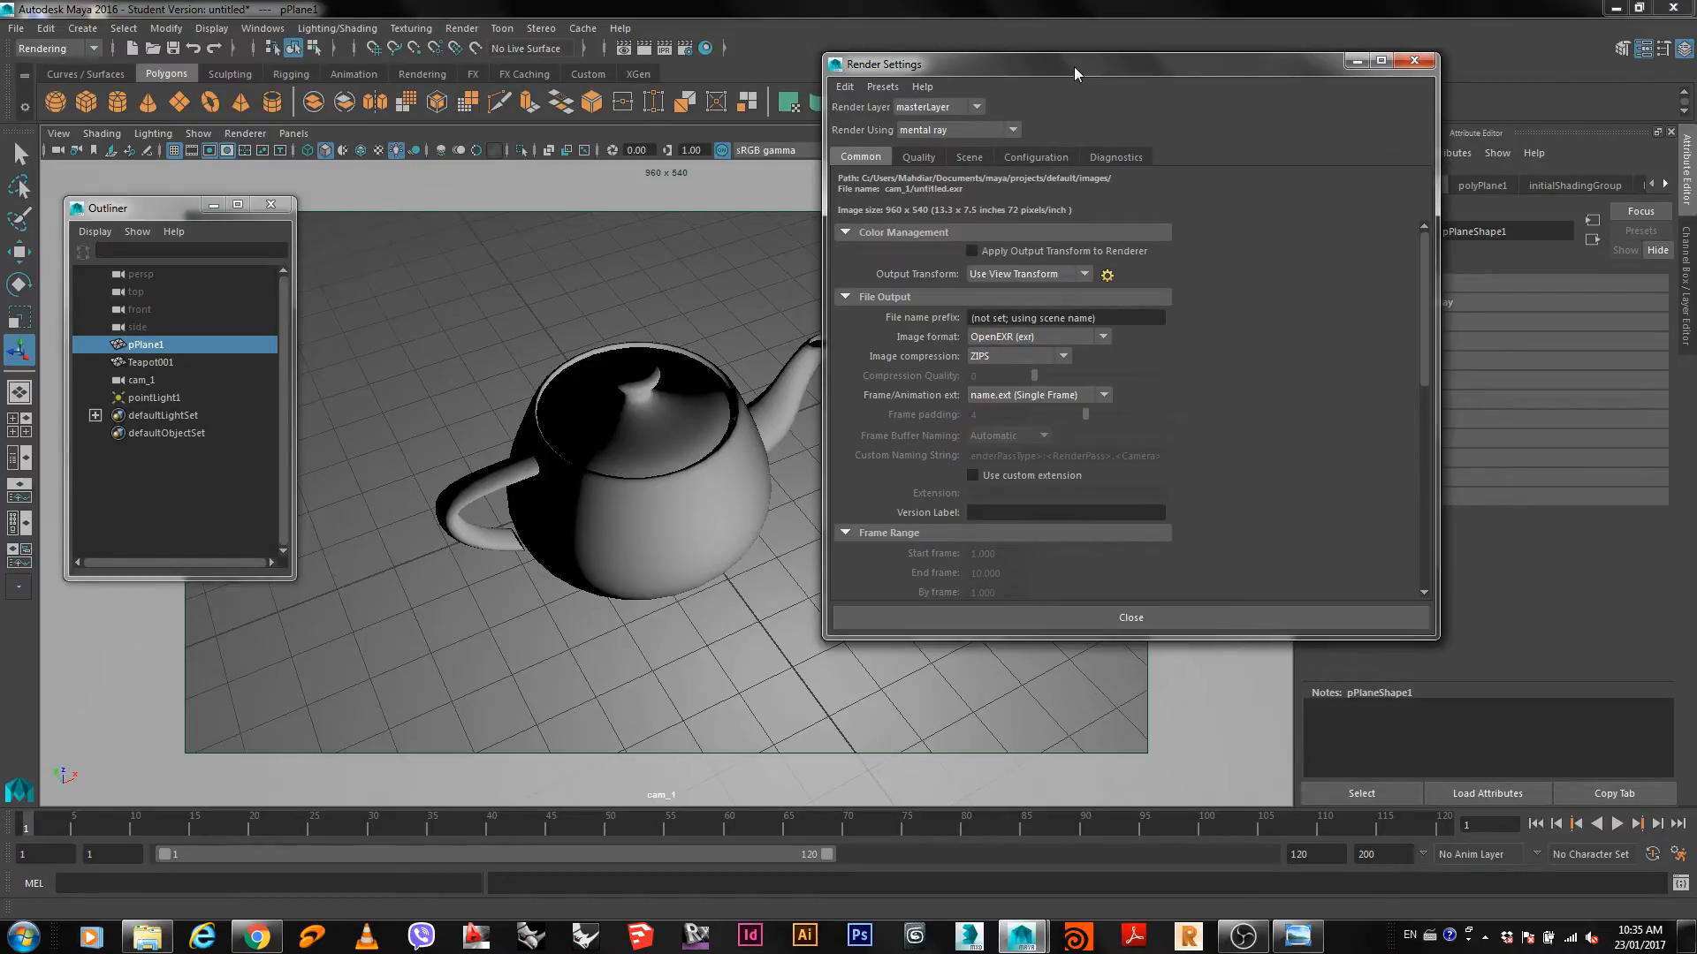
{"action": "mouse_move", "coordinate": [1074, 67]}
{"action": "left_mouse_down"}
{"action": "mouse_move", "coordinate": [1084, 53]}
{"action": "mouse_move", "coordinate": [1062, 45]}
{"action": "left_mouse_up"}
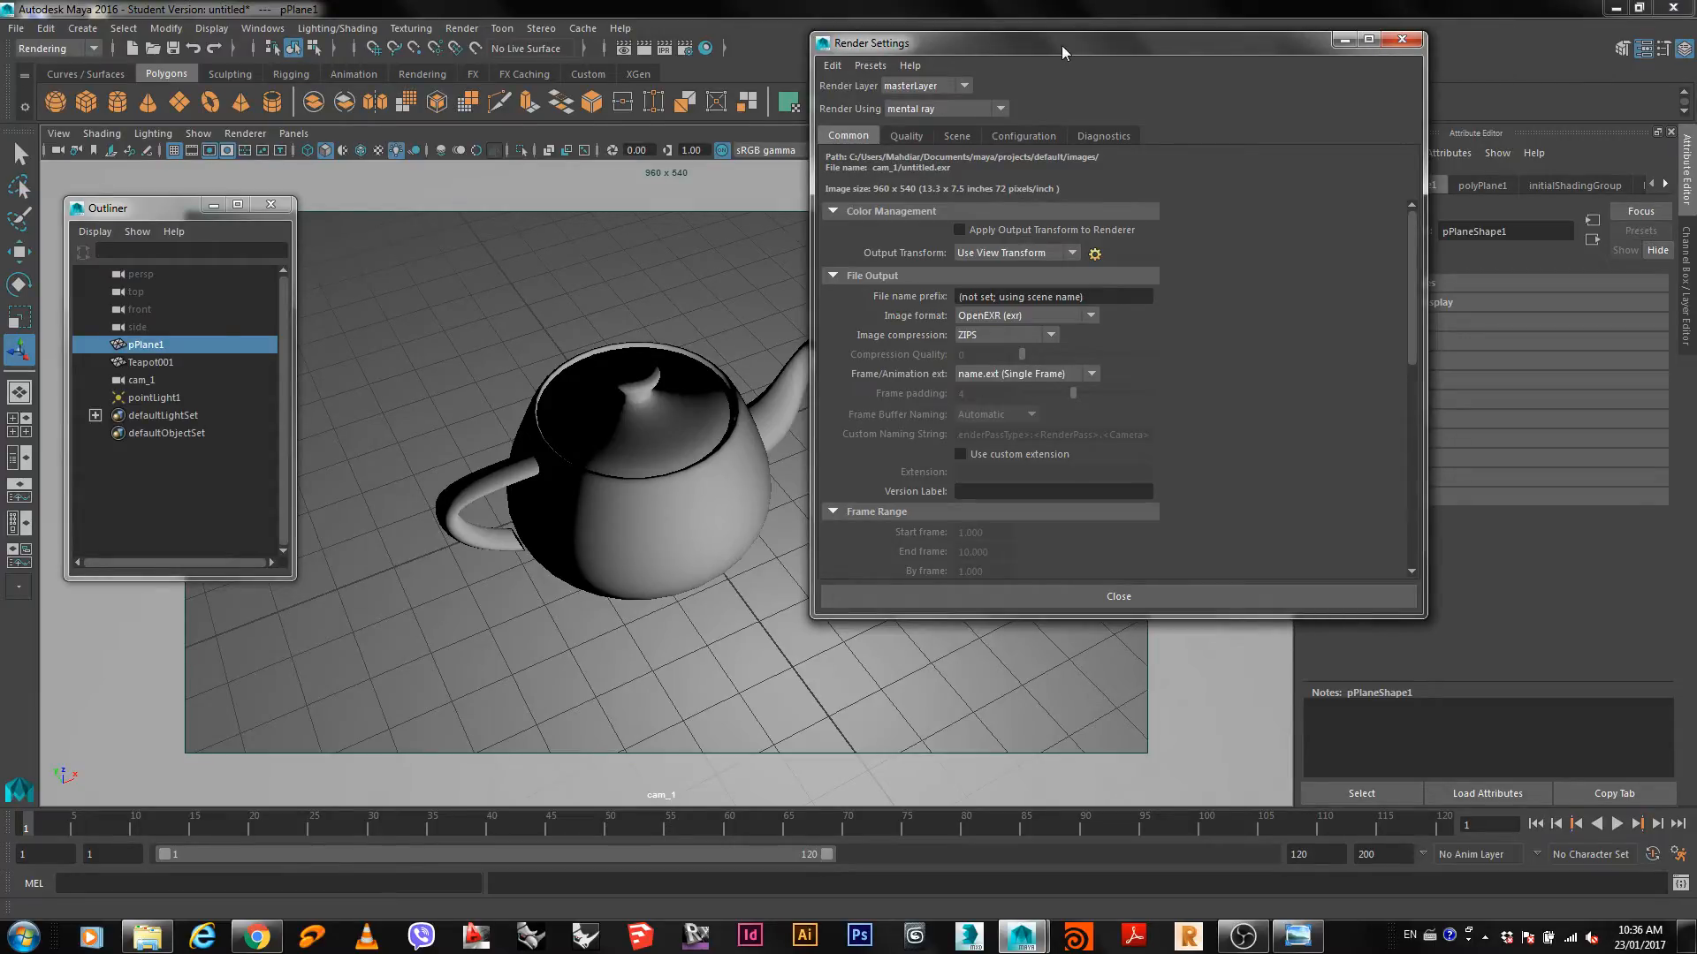
{"action": "left_click_drag", "start_coordinate": [1062, 45], "coordinate": [1063, 49]}
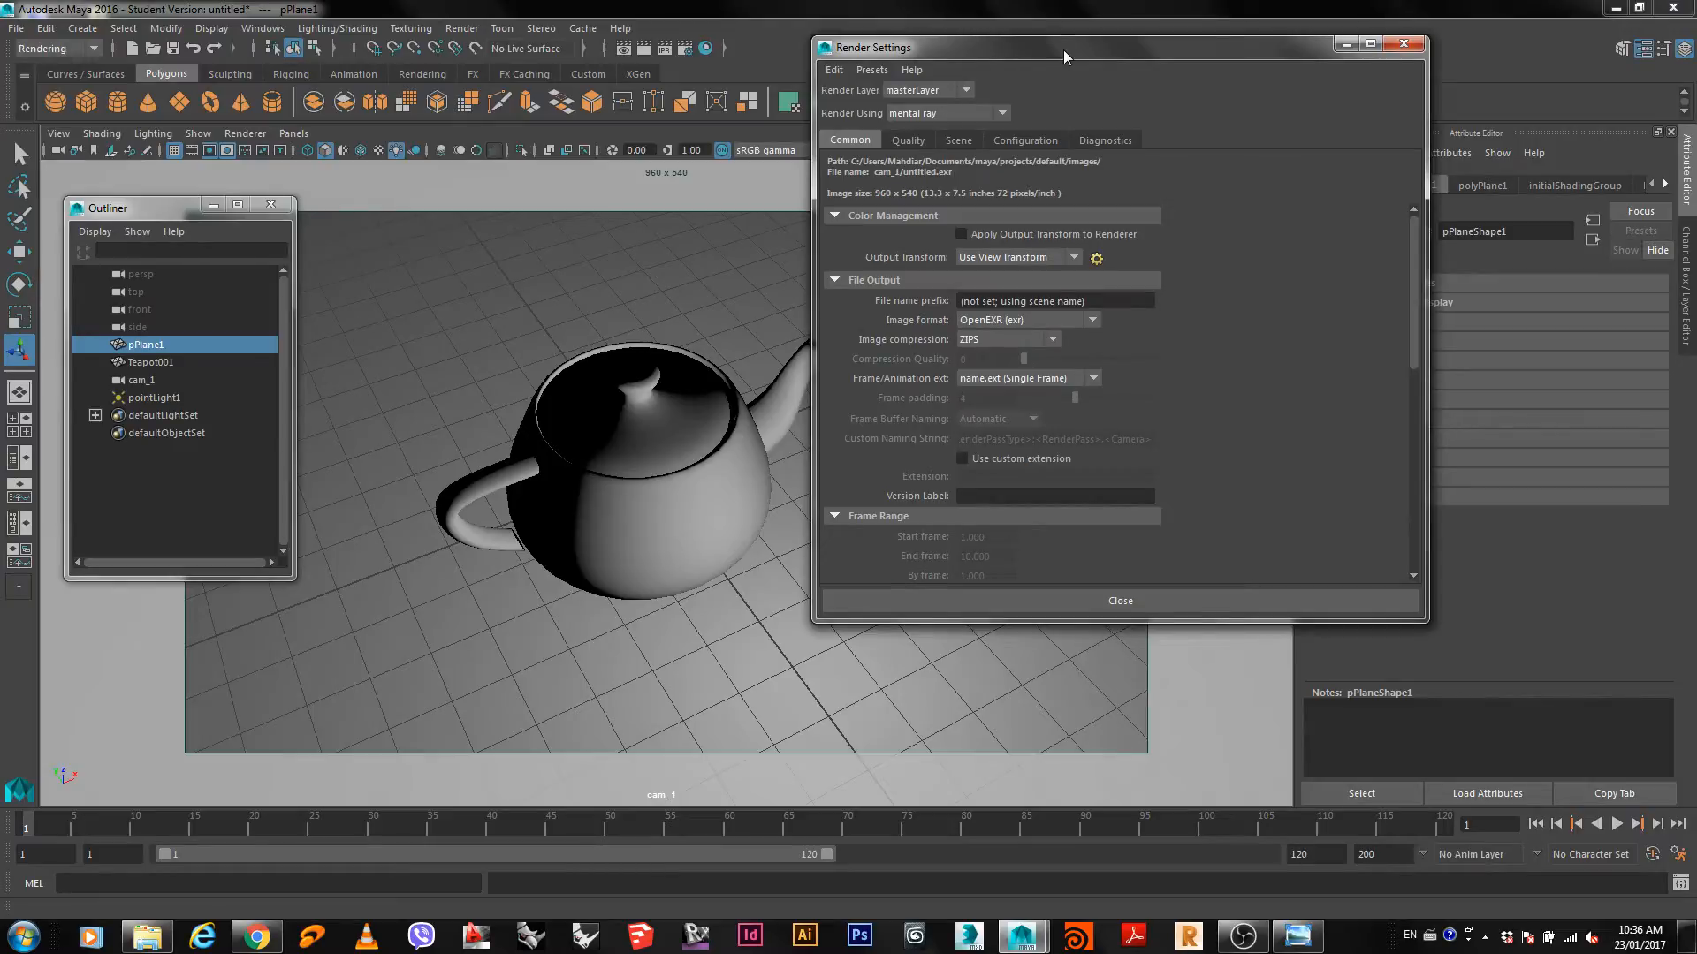
{"action": "left_click_drag", "start_coordinate": [1063, 50], "coordinate": [1058, 49]}
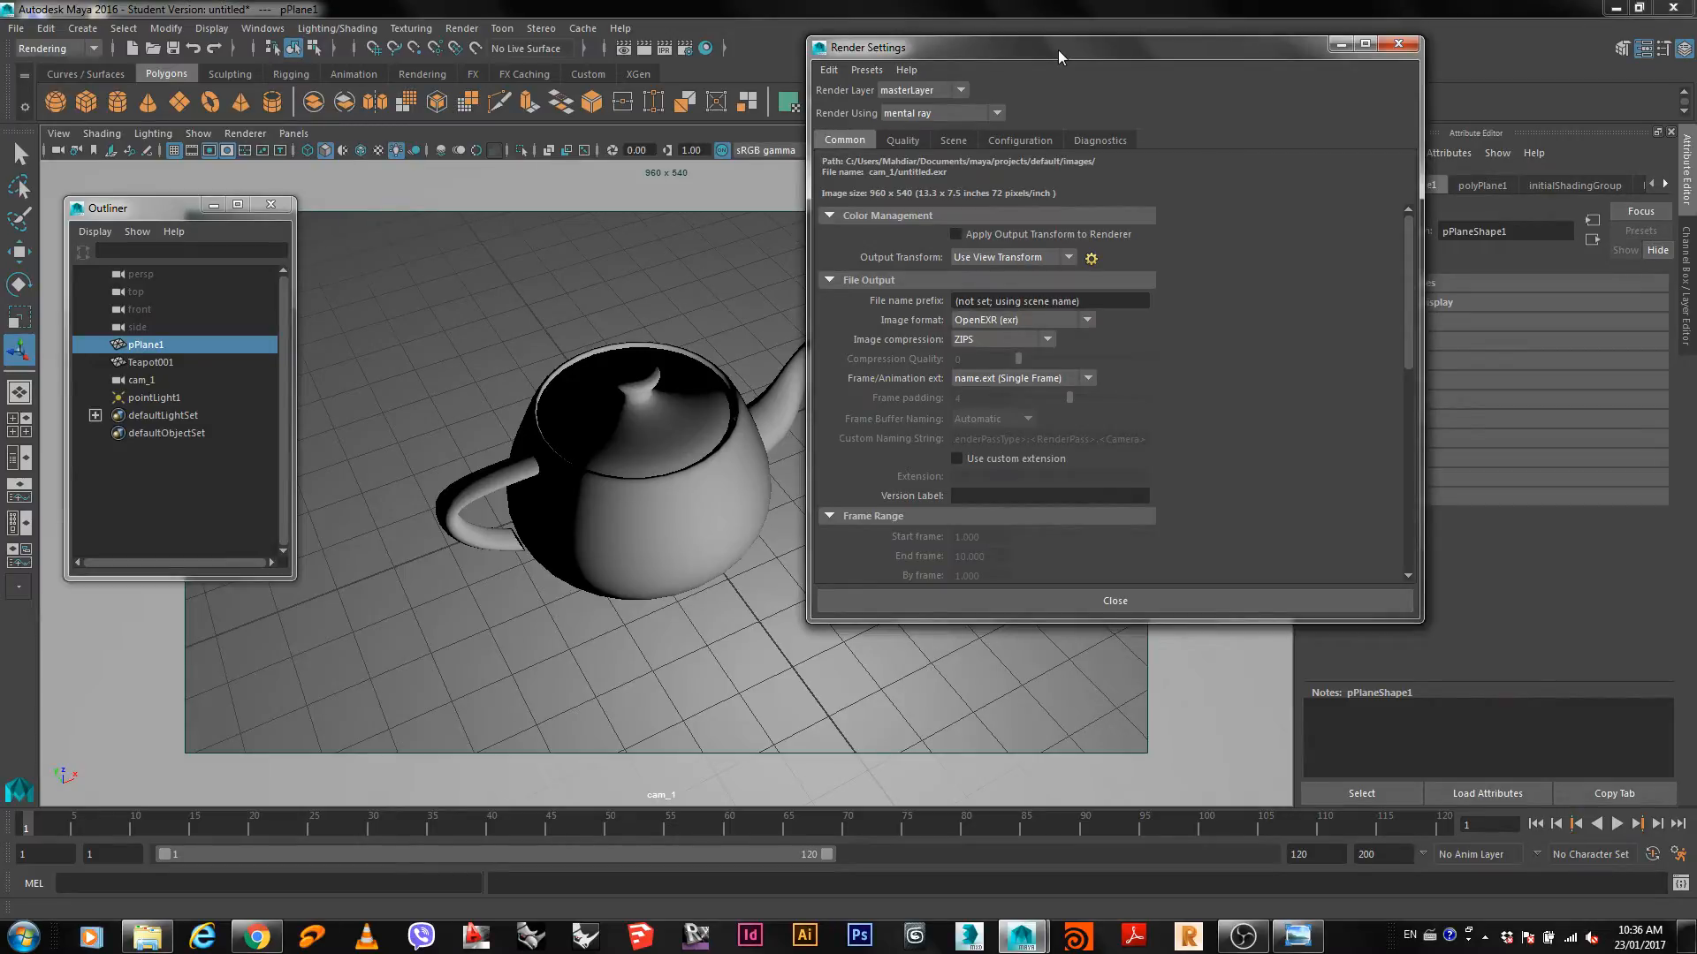
{"action": "left_click_drag", "start_coordinate": [1058, 49], "coordinate": [1058, 45]}
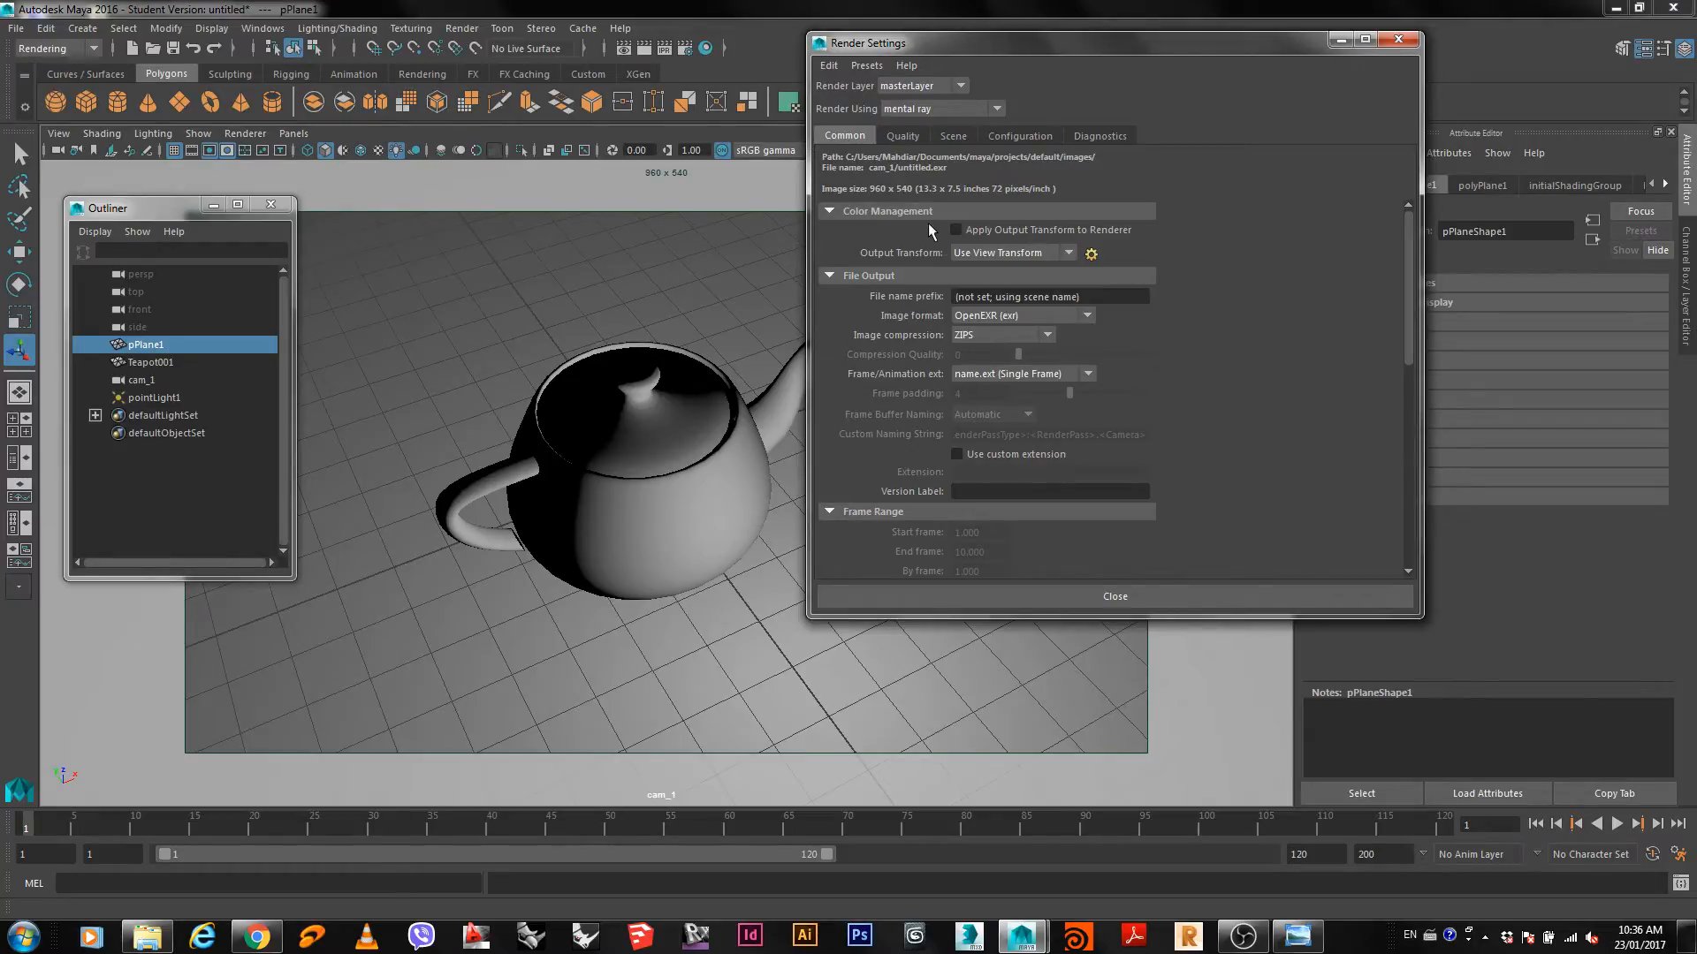
Look through the common mental ray render settings, from color management to file output and frame range.
{"action": "scroll", "coordinate": [915, 241], "scroll_direction": "down", "scroll_amount": 1}
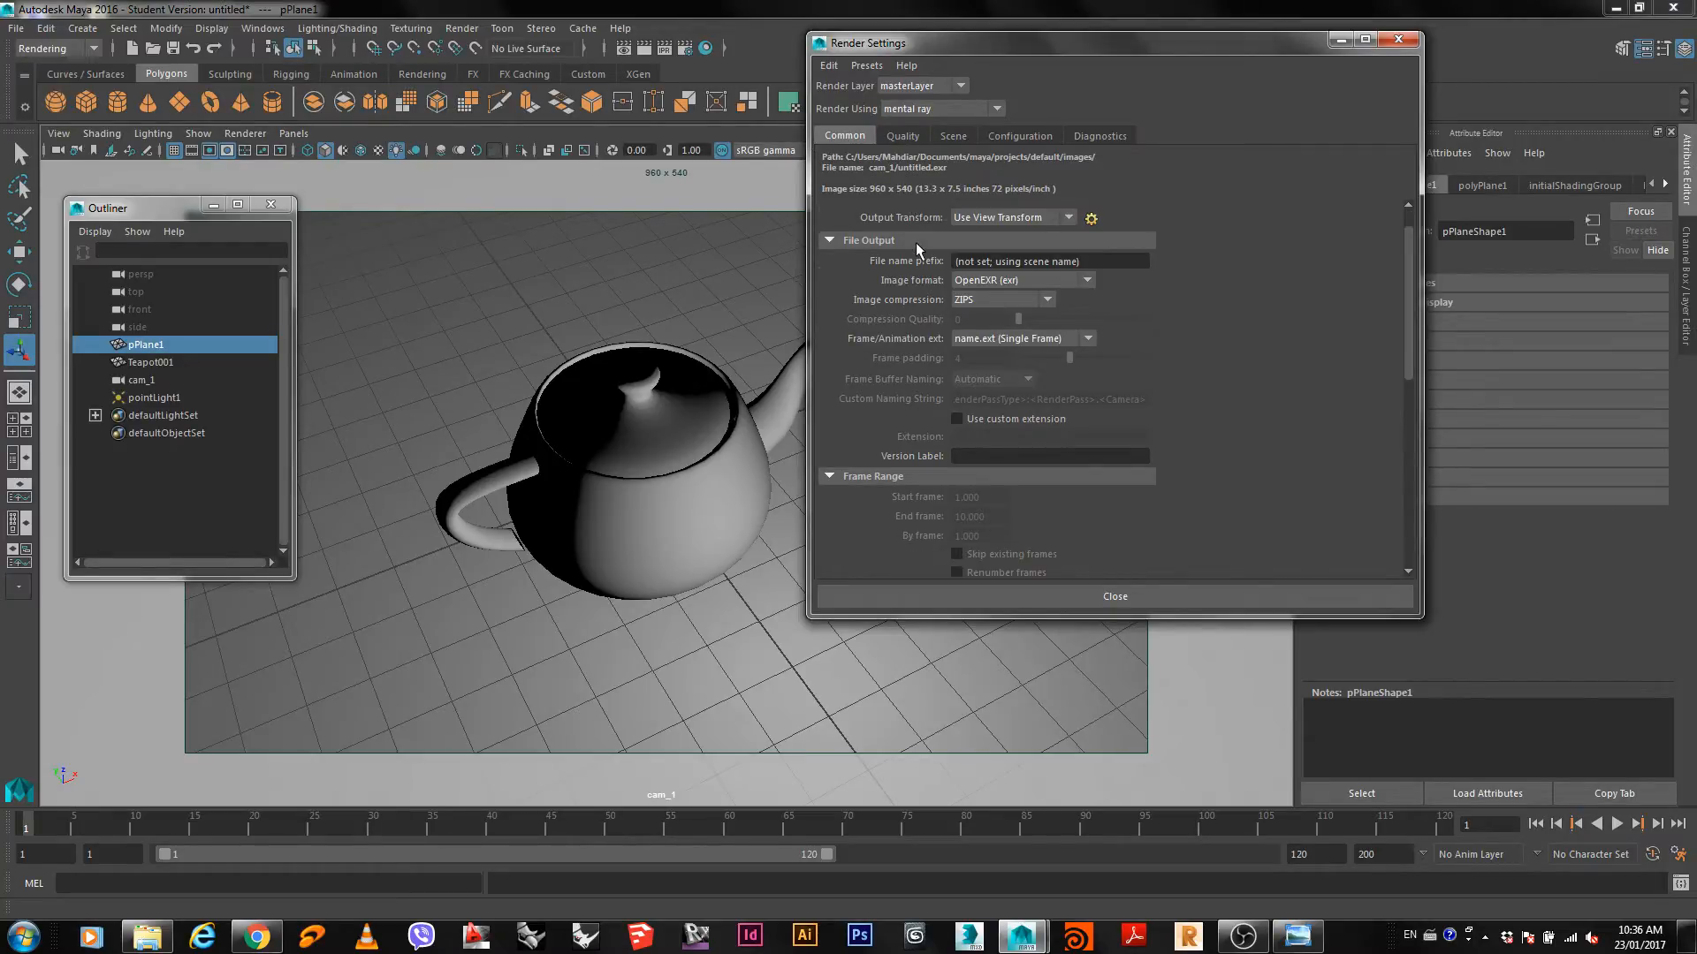
{"action": "scroll", "coordinate": [900, 243], "scroll_direction": "up", "scroll_amount": 1}
{"action": "scroll", "coordinate": [898, 255], "scroll_direction": "down", "scroll_amount": 1}
{"action": "scroll", "coordinate": [899, 256], "scroll_direction": "down", "scroll_amount": 1}
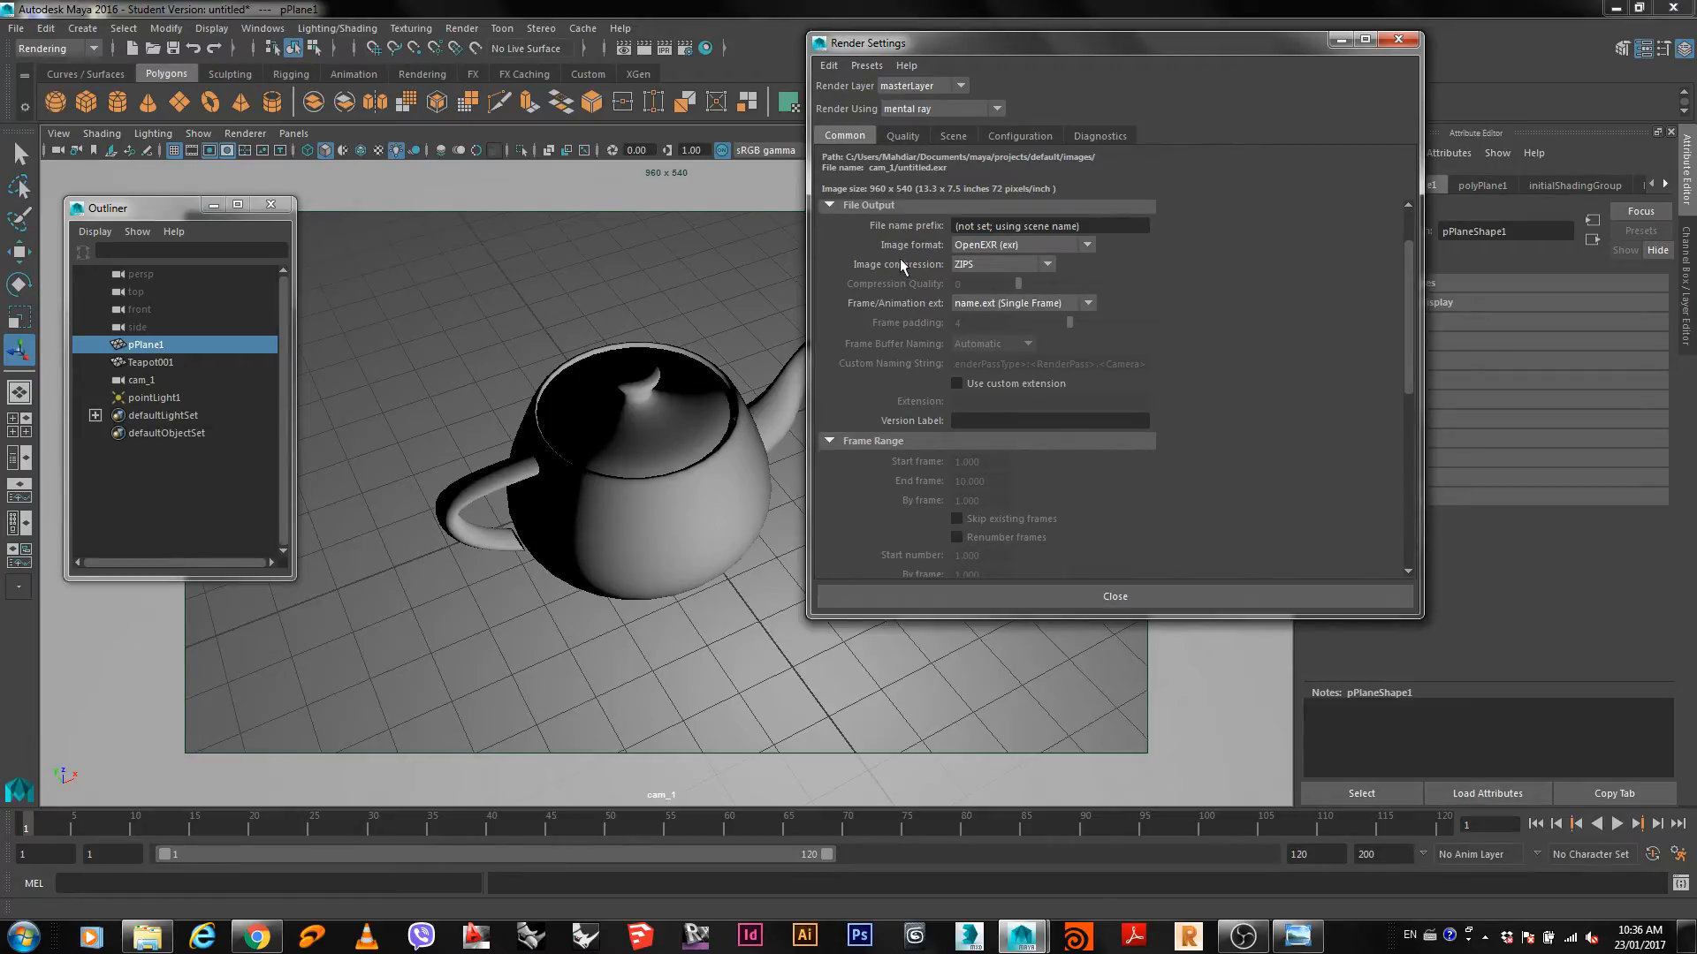
Review the common render settings: file output, frame range, renderable cameras, and the image size presets, width and height.
{"action": "scroll", "coordinate": [899, 258], "scroll_direction": "down", "scroll_amount": 3}
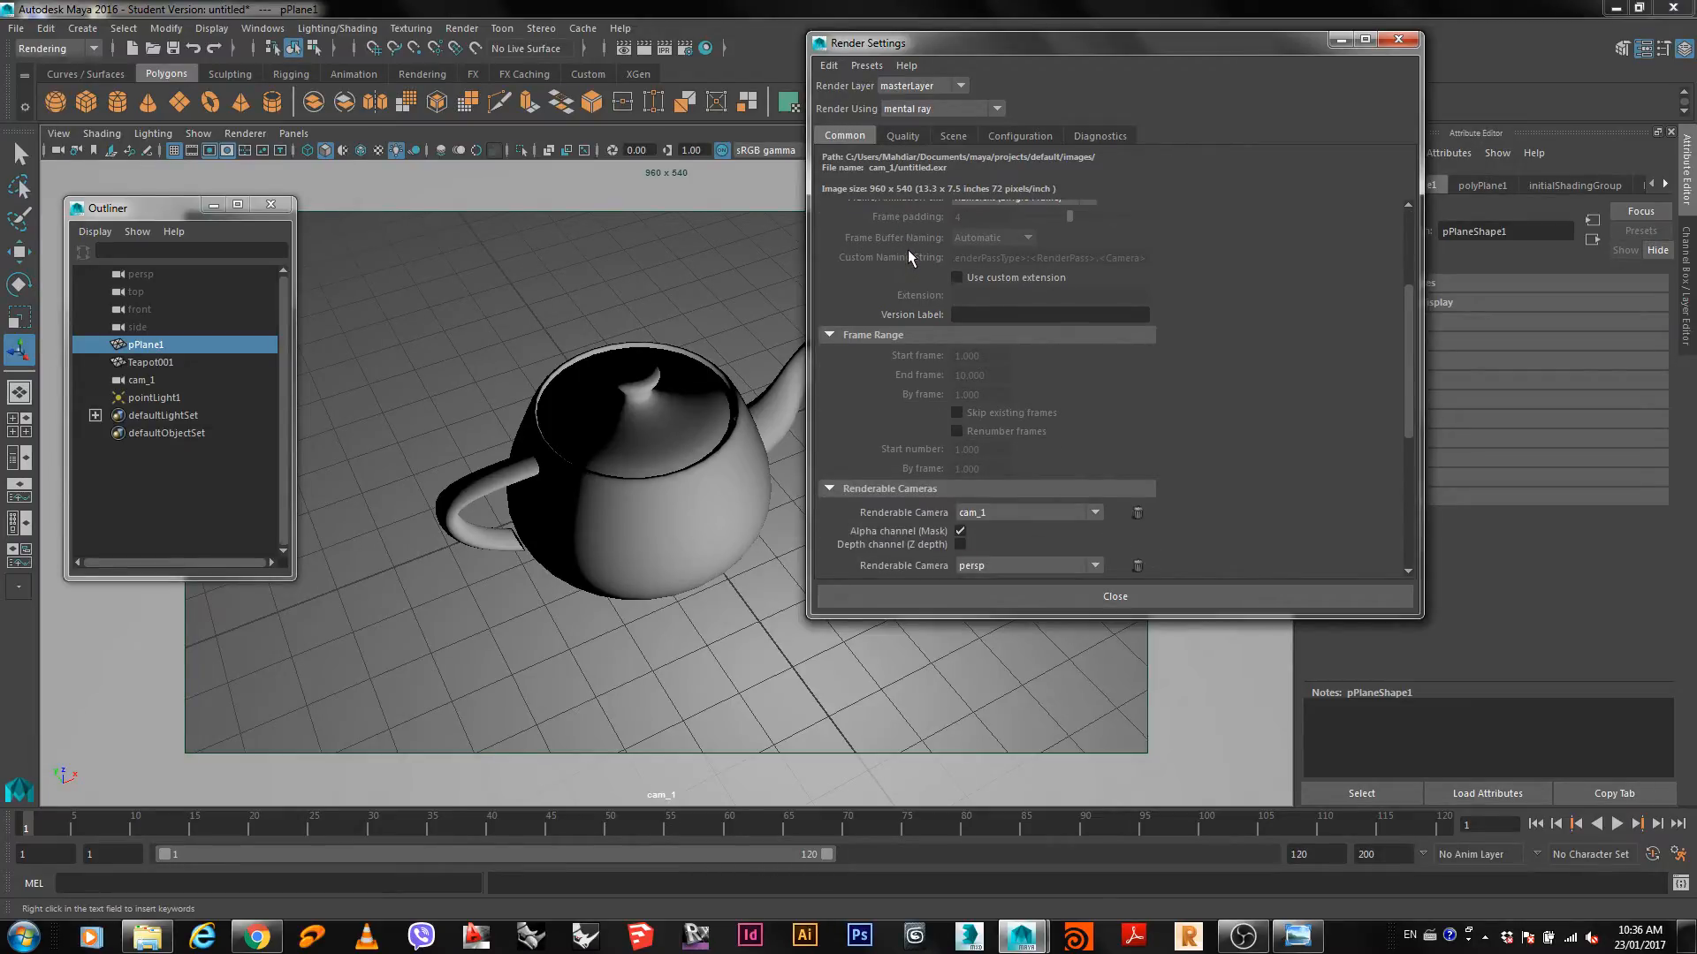
{"action": "scroll", "coordinate": [908, 251], "scroll_direction": "down", "scroll_amount": 3}
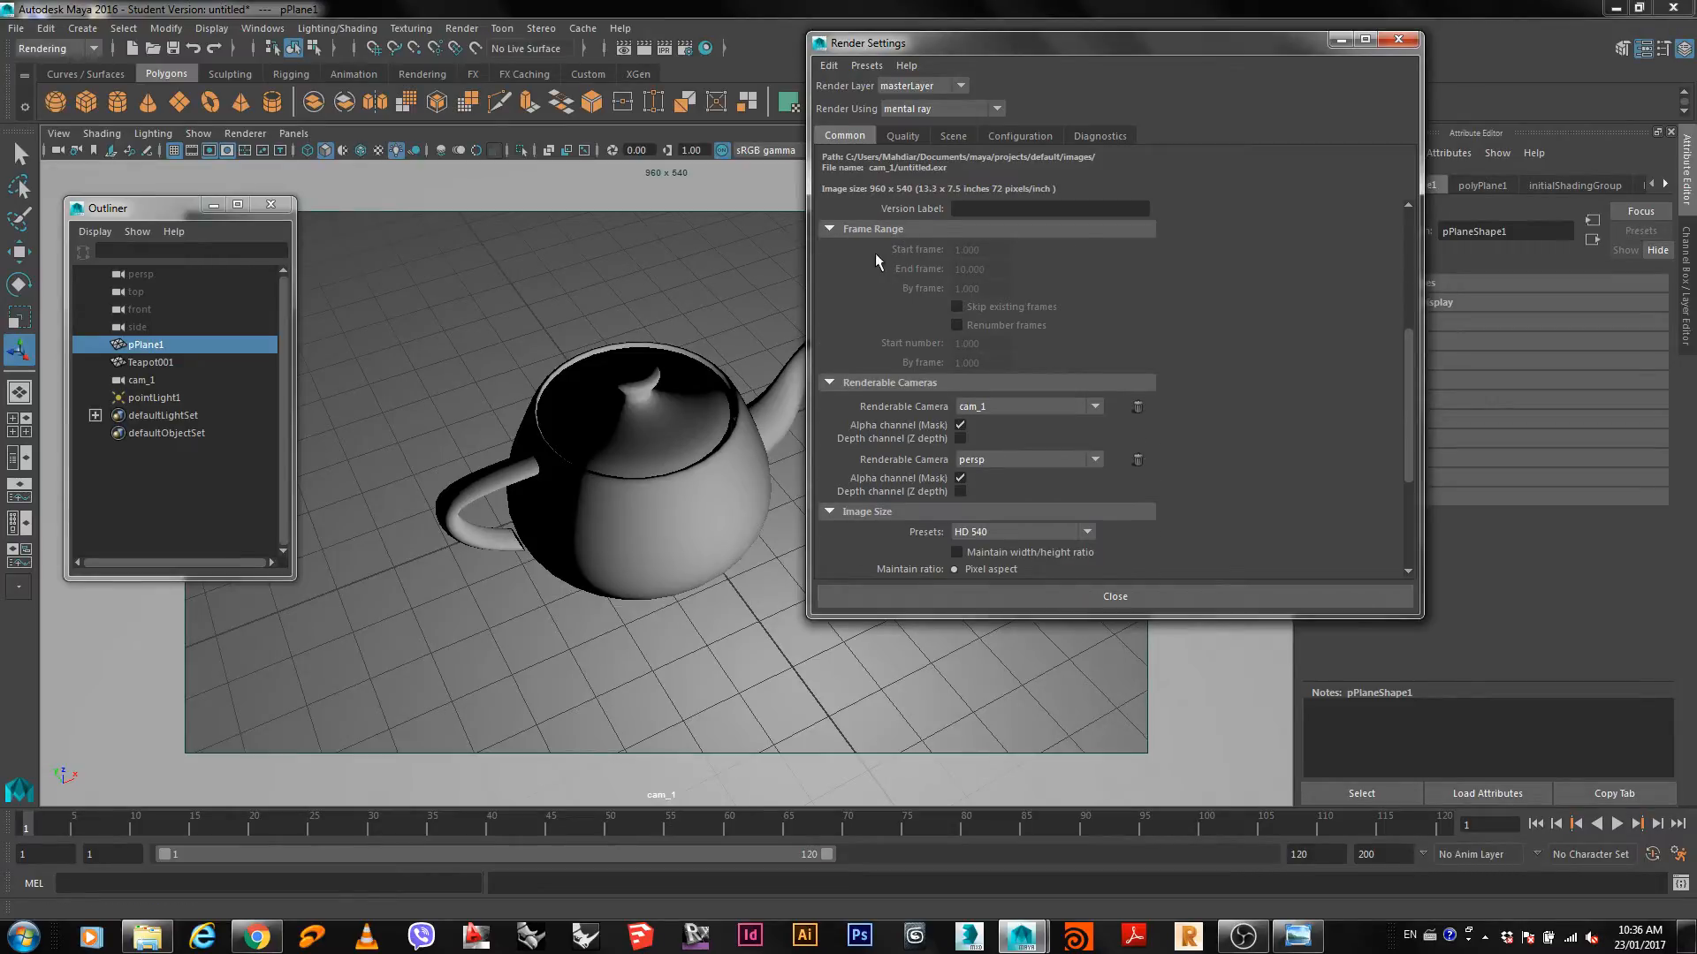
{"action": "scroll", "coordinate": [858, 289], "scroll_direction": "down", "scroll_amount": 3}
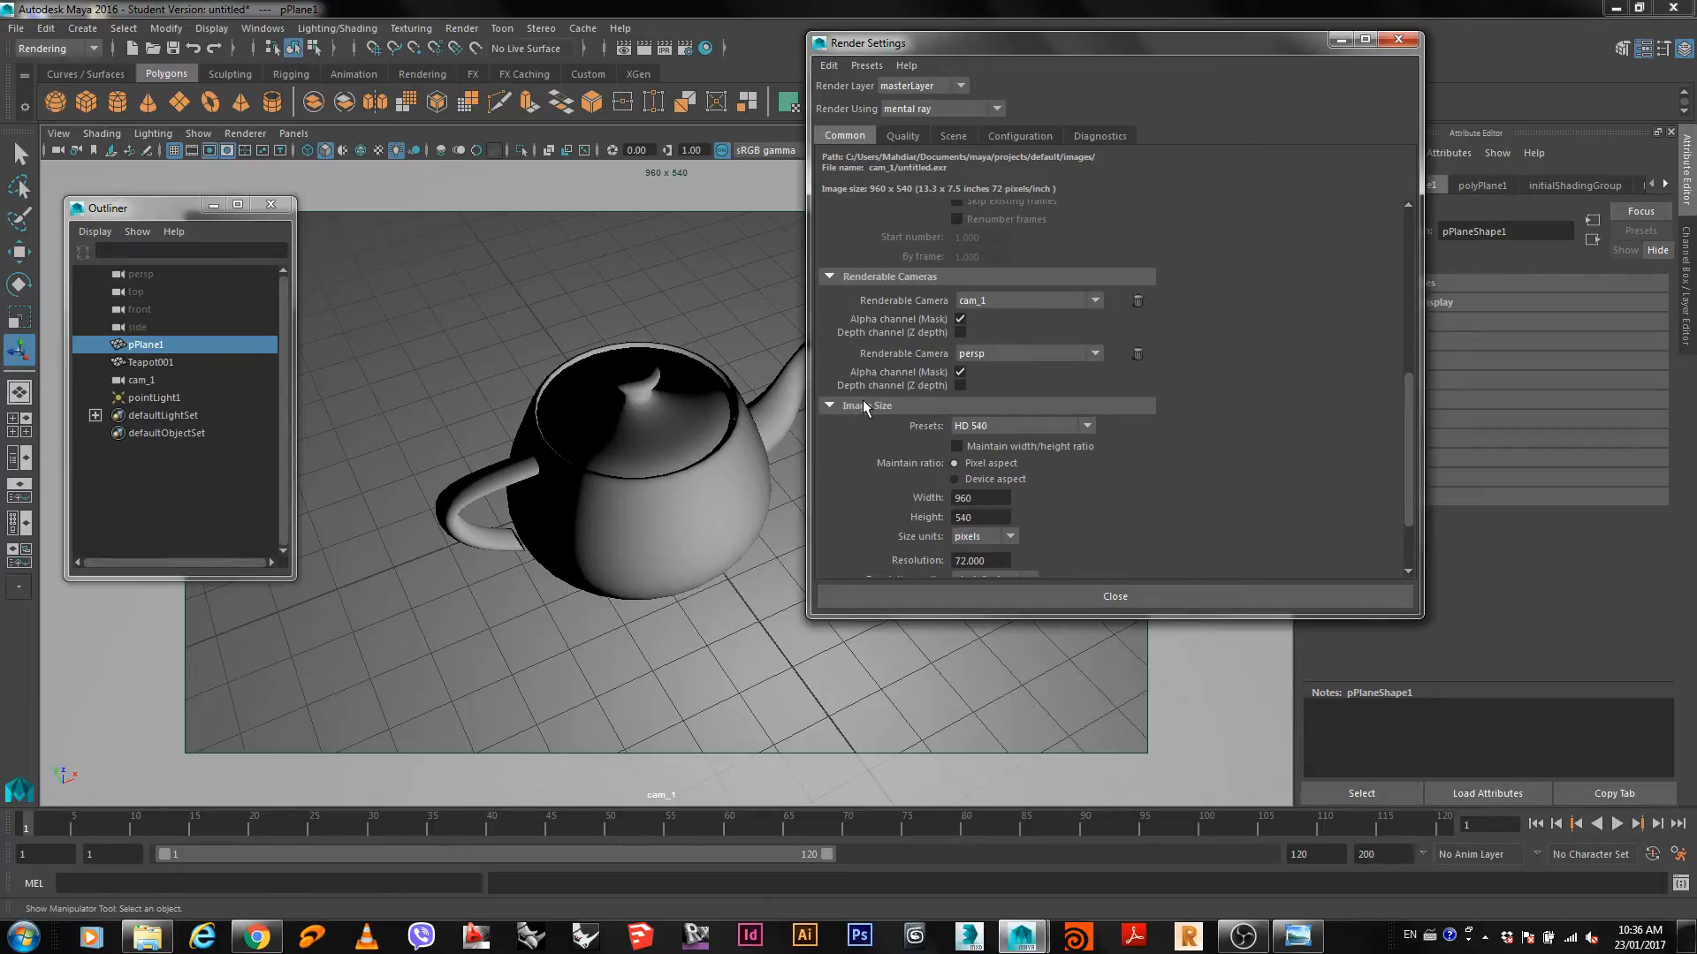
{"action": "scroll", "coordinate": [862, 402], "scroll_direction": "down", "scroll_amount": 3}
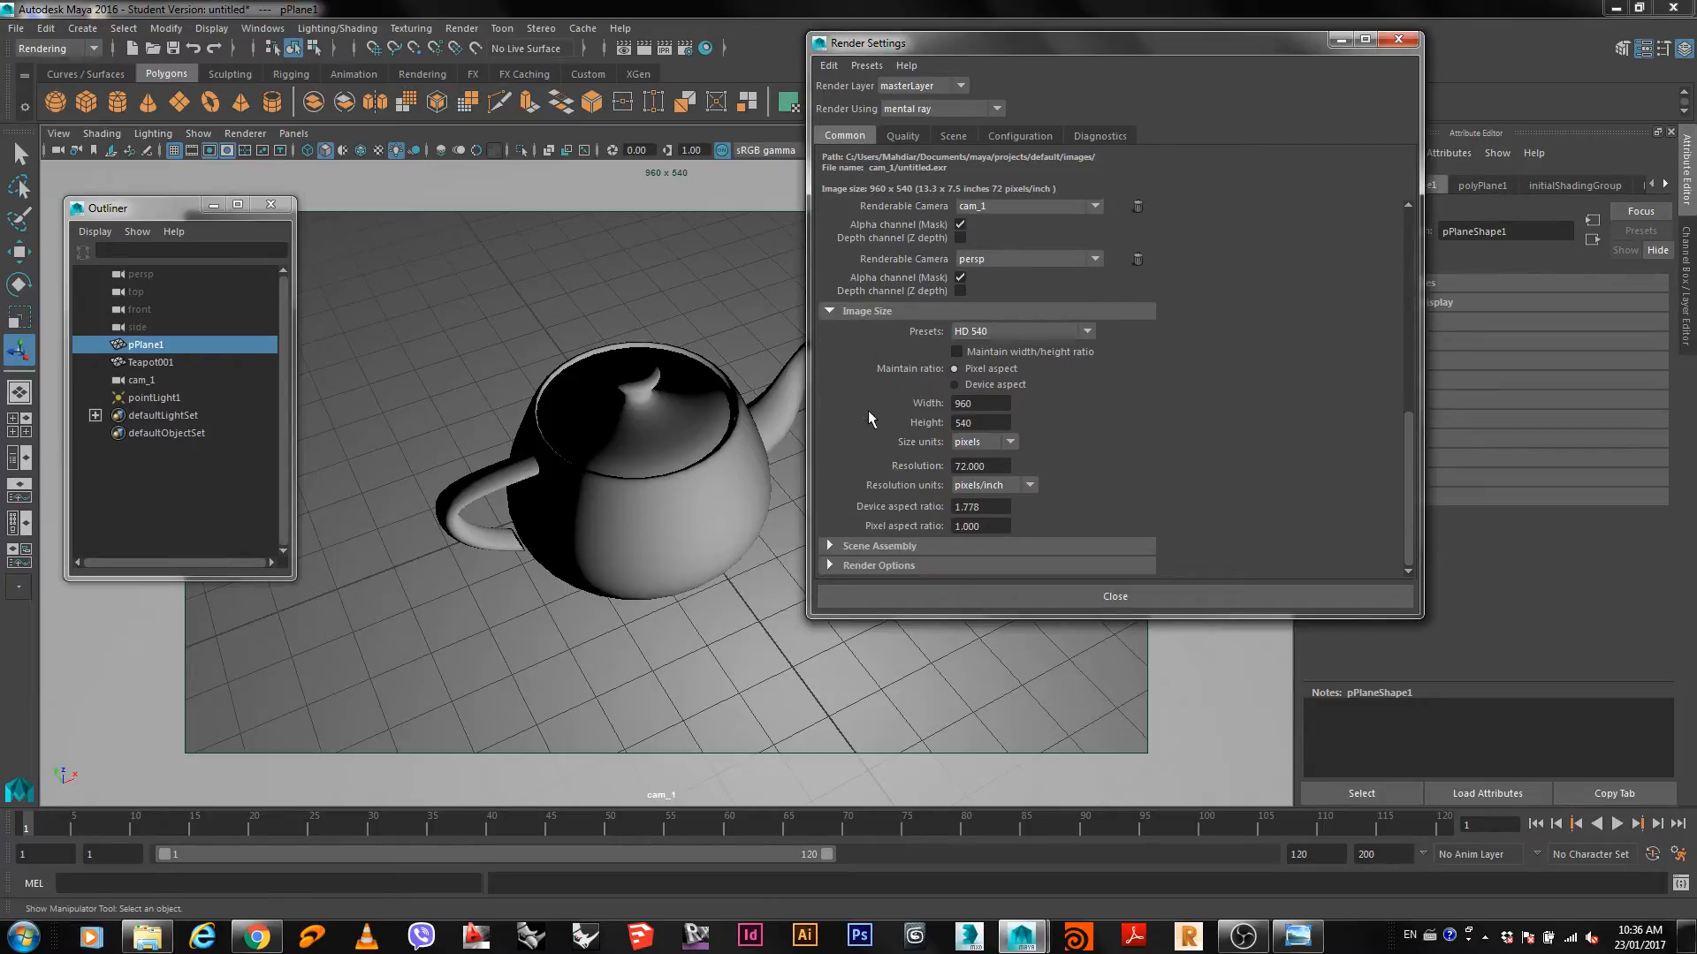
{"action": "left_click", "coordinate": [997, 333]}
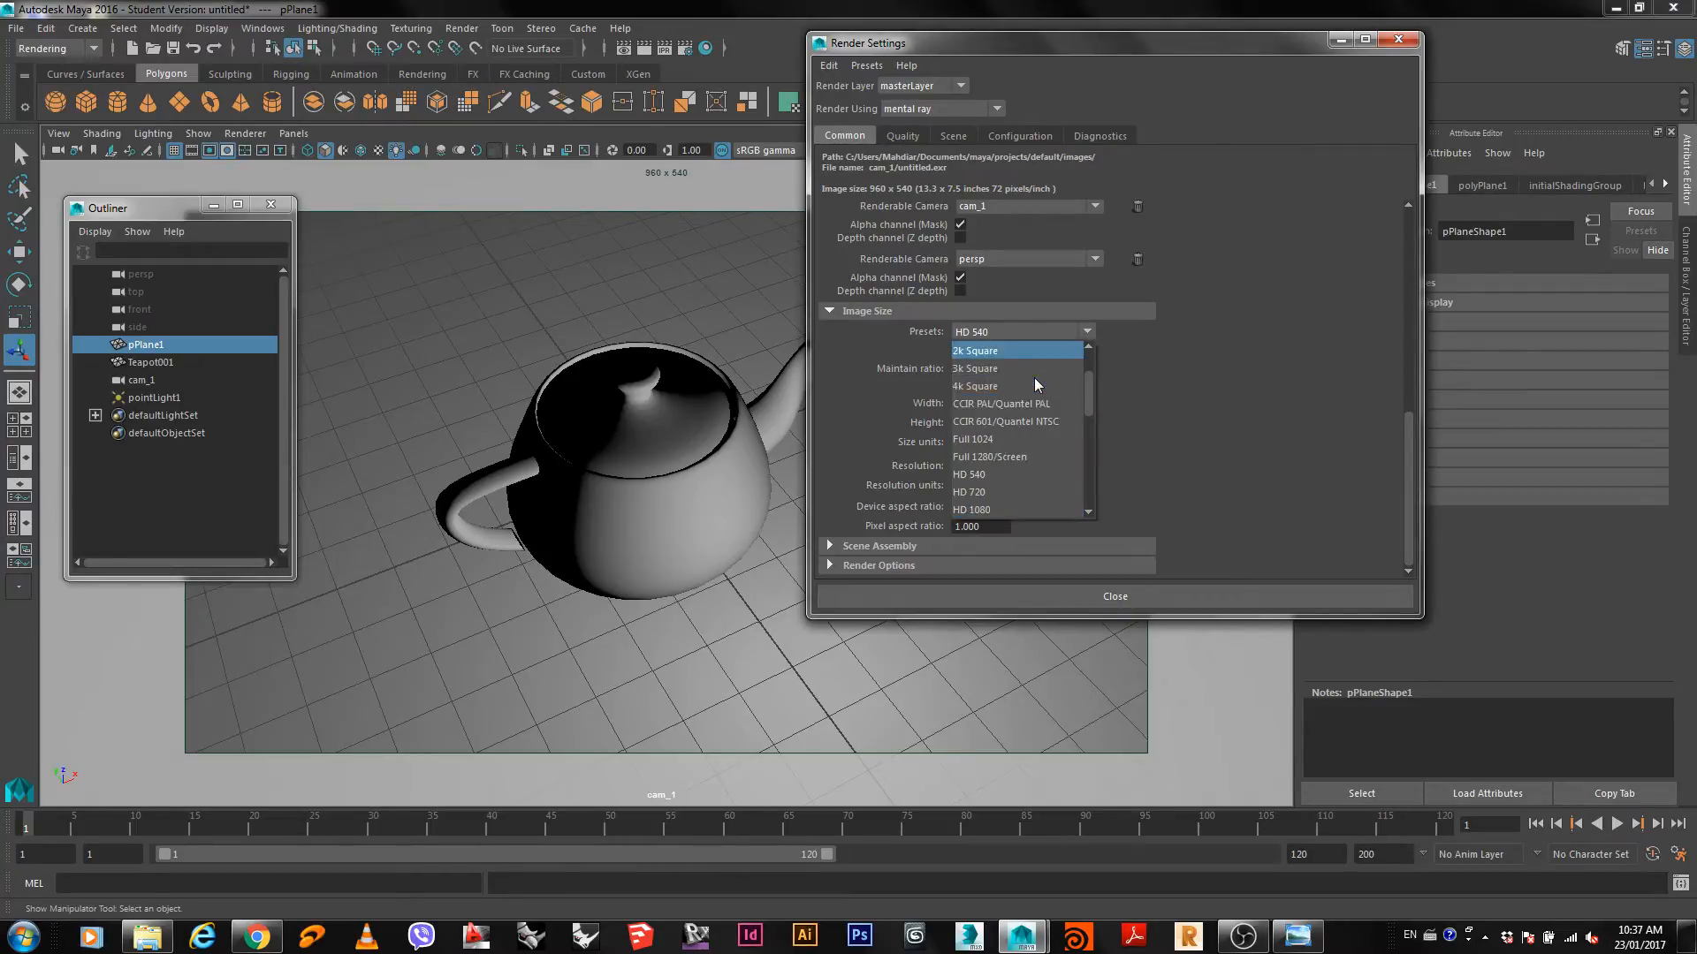
{"action": "scroll", "coordinate": [1034, 380], "scroll_direction": "down", "scroll_amount": 2}
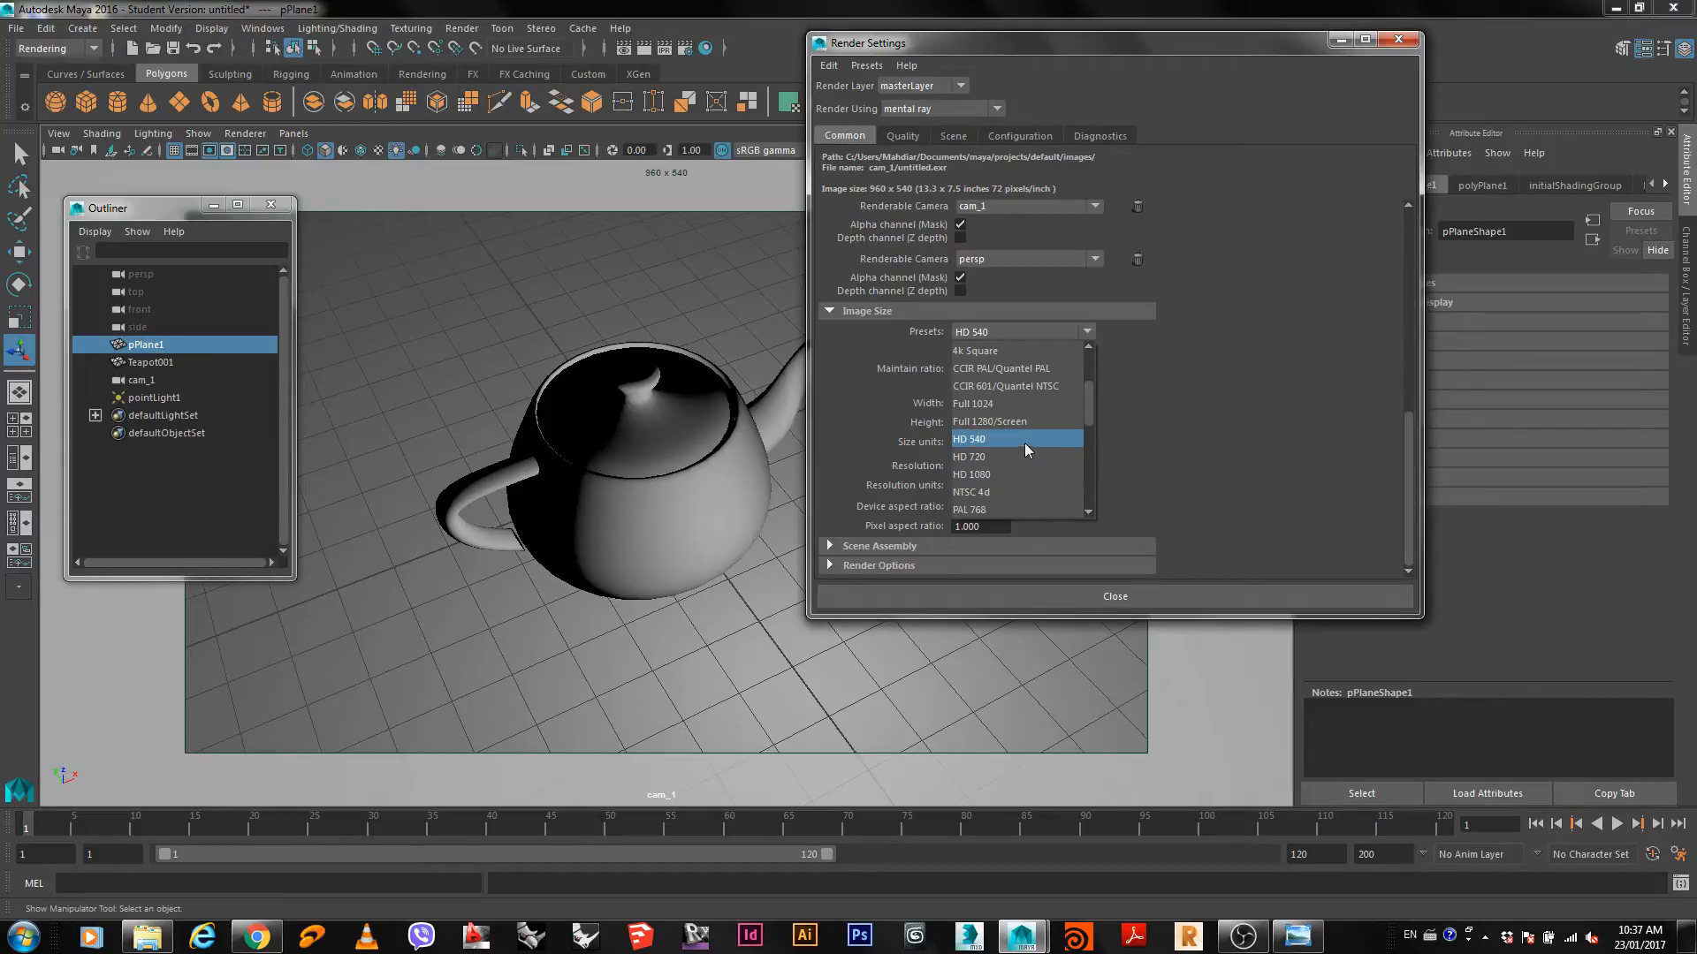
{"action": "scroll", "coordinate": [1025, 443], "scroll_direction": "down", "scroll_amount": 4}
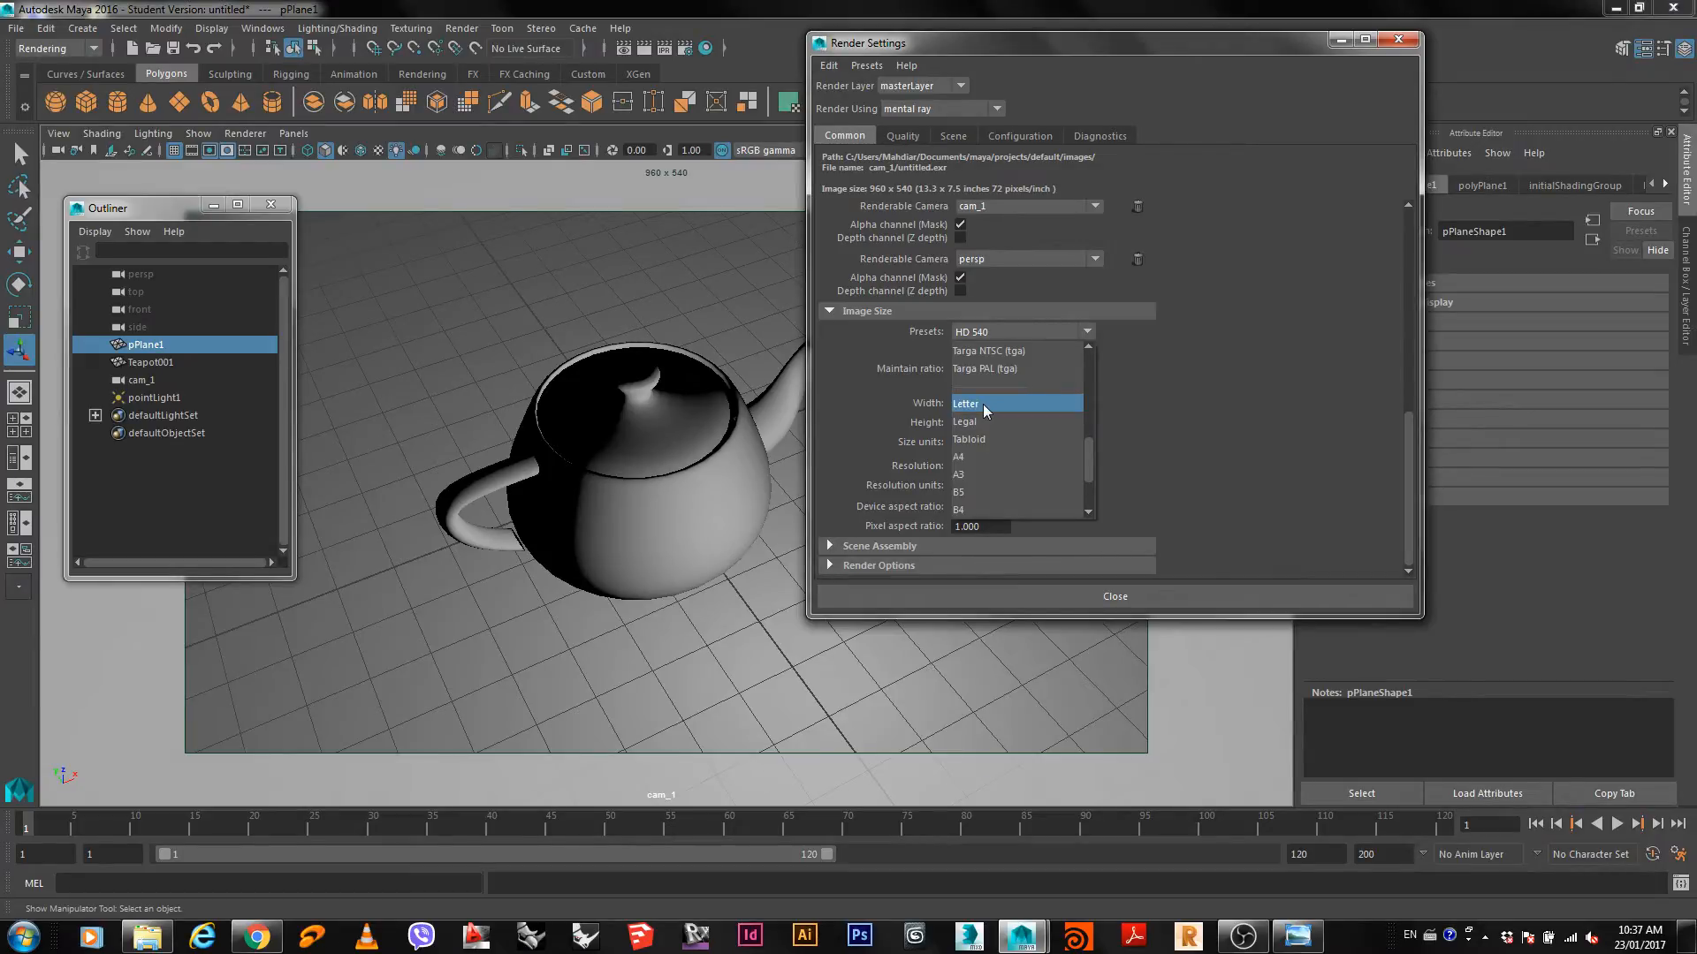
{"action": "left_click", "coordinate": [1193, 400]}
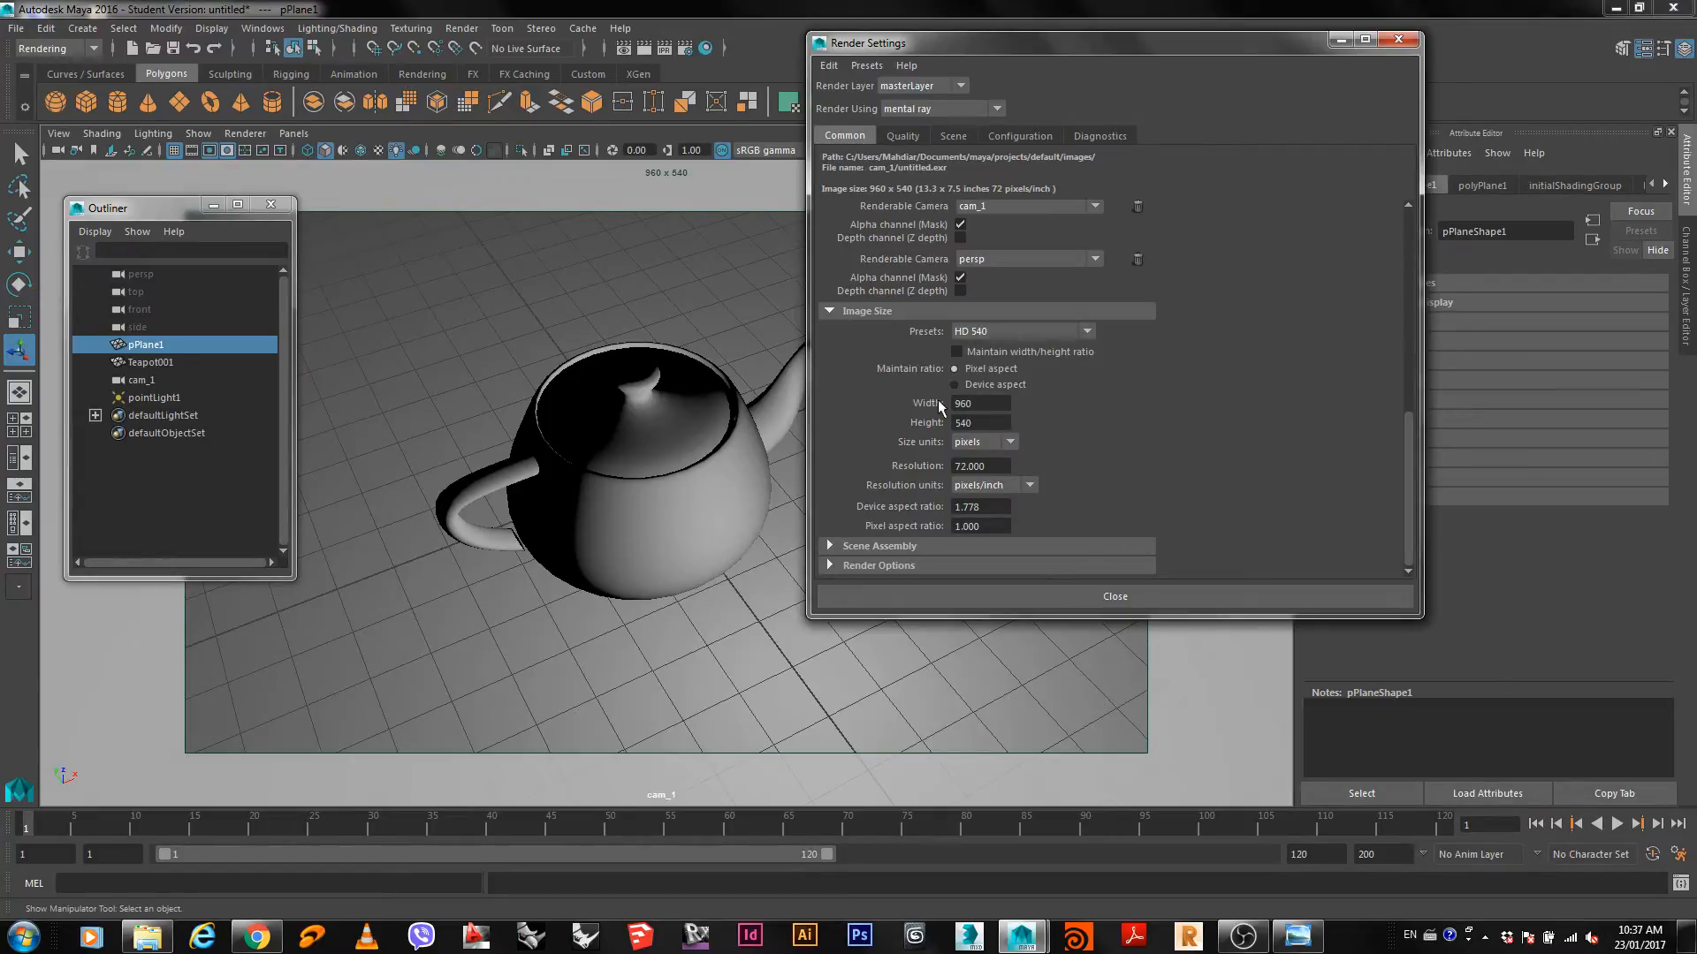
{"action": "double_click", "coordinate": [977, 423]}
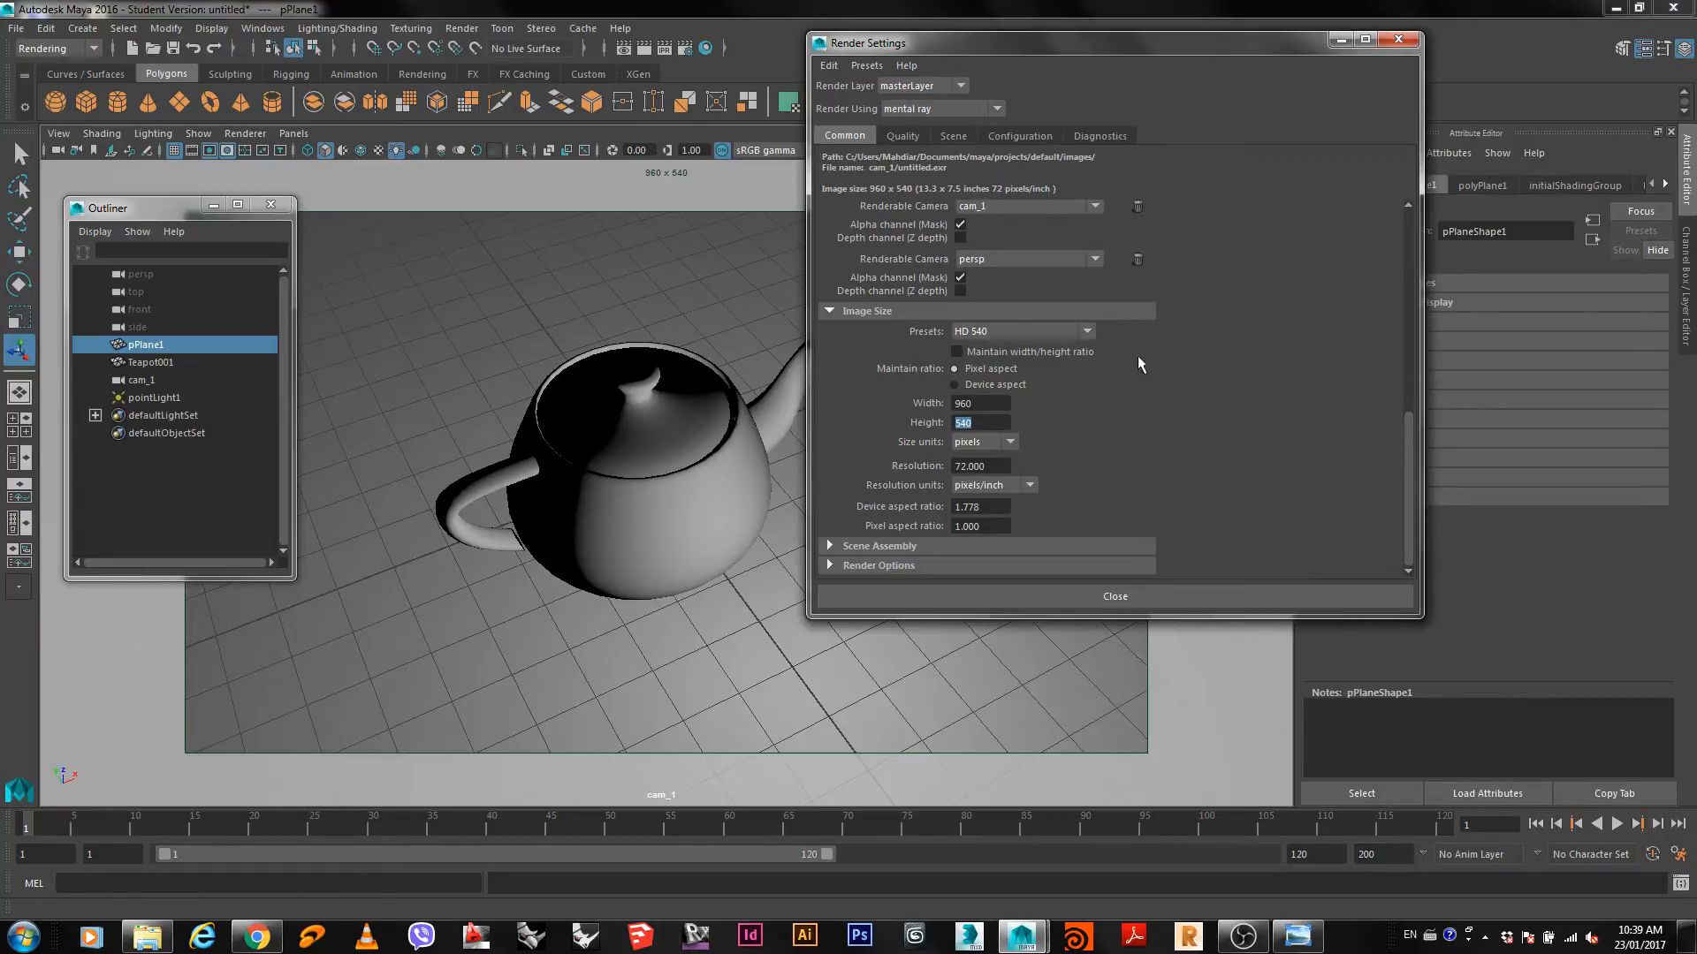
{"action": "scroll", "coordinate": [1191, 438], "scroll_direction": "up", "scroll_amount": 5}
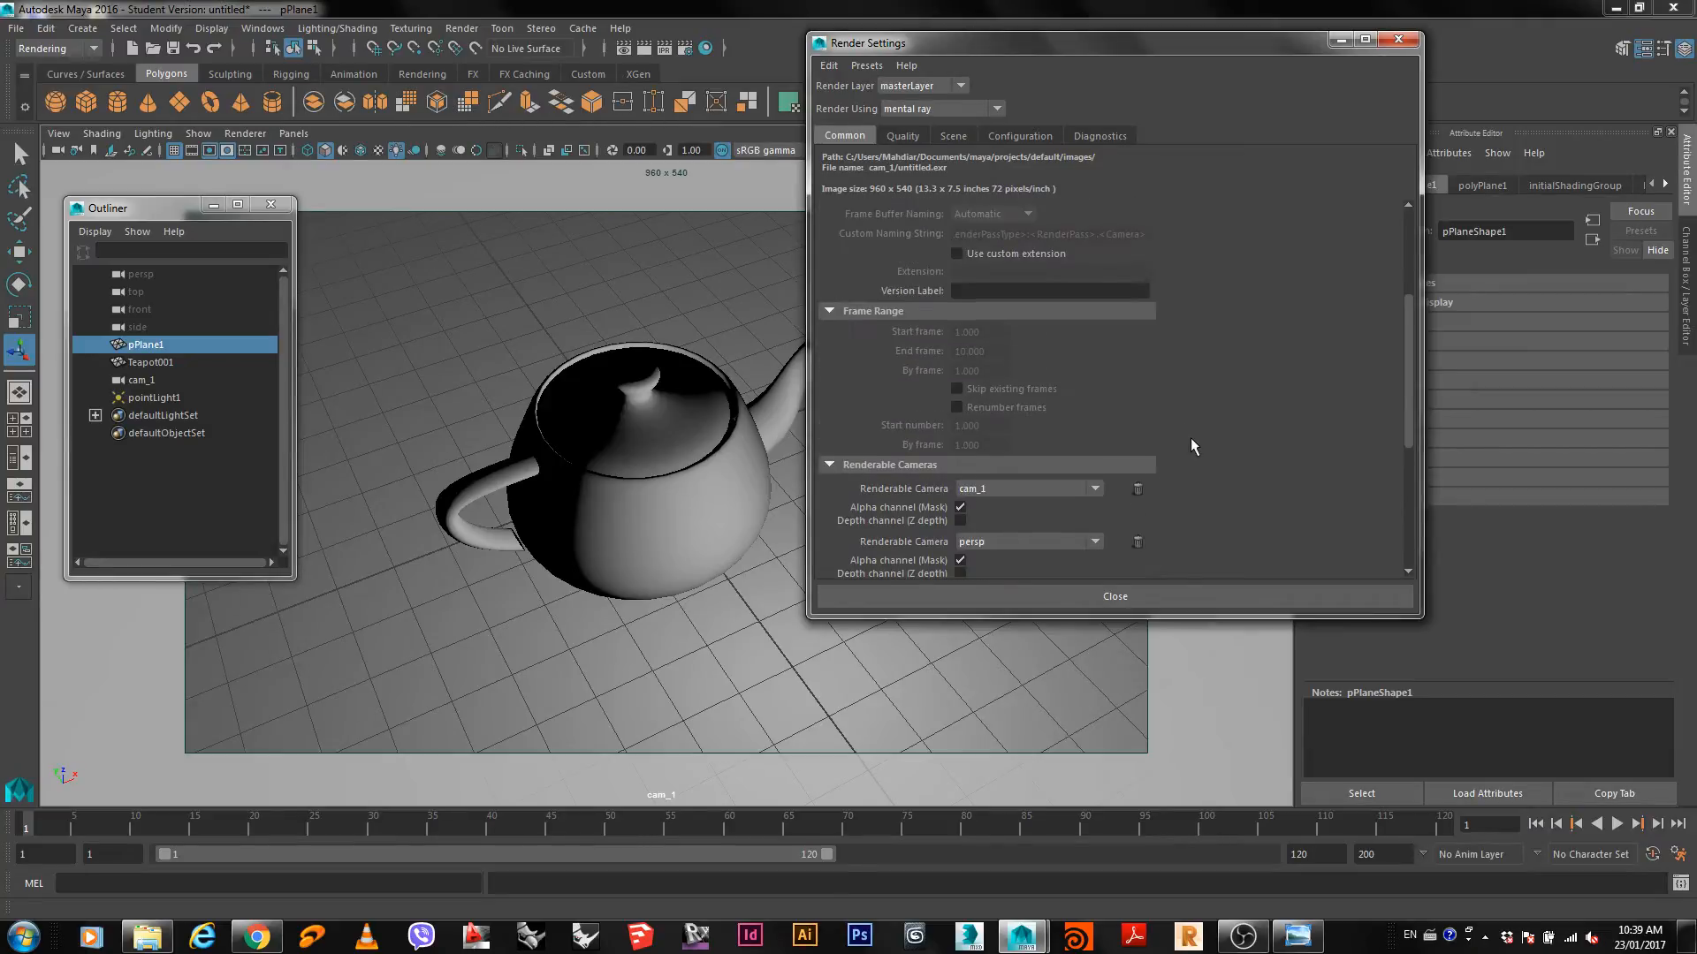
Set the Indirect Diffuse (GI) Mode to On (GI Prototype) in the mental ray quality settings.
{"action": "left_click", "coordinate": [898, 137]}
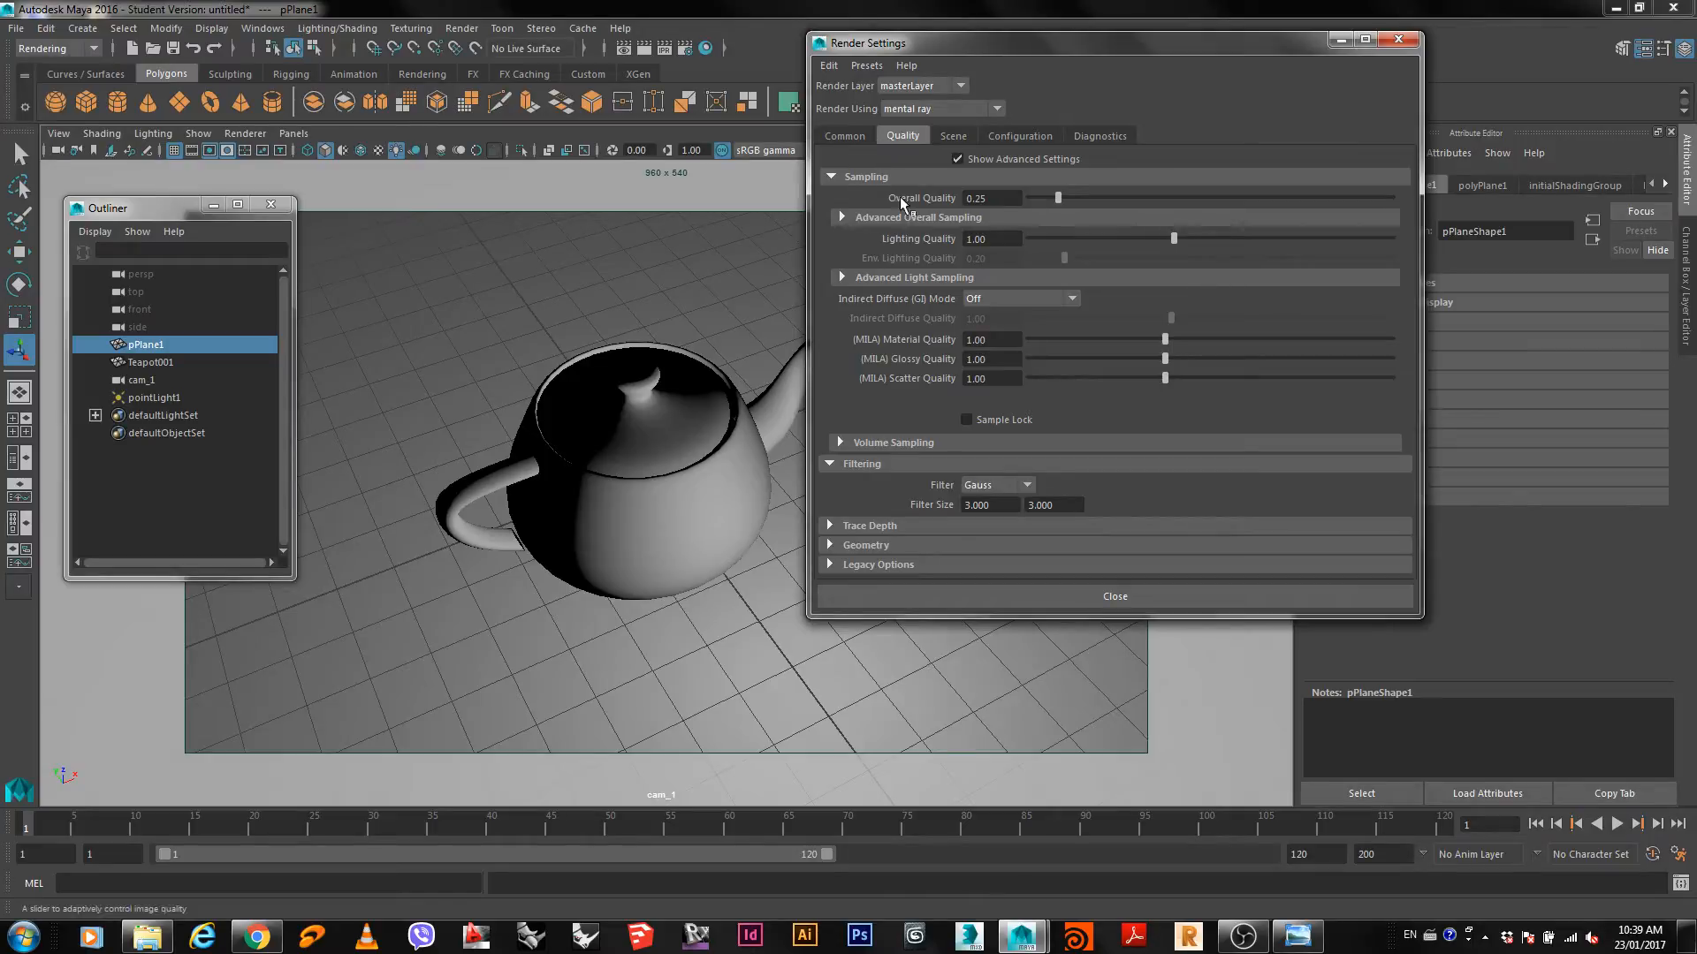
{"action": "scroll", "coordinate": [683, 495], "scroll_direction": "down", "scroll_amount": 10}
{"action": "scroll", "coordinate": [683, 495], "scroll_direction": "up", "scroll_amount": 10}
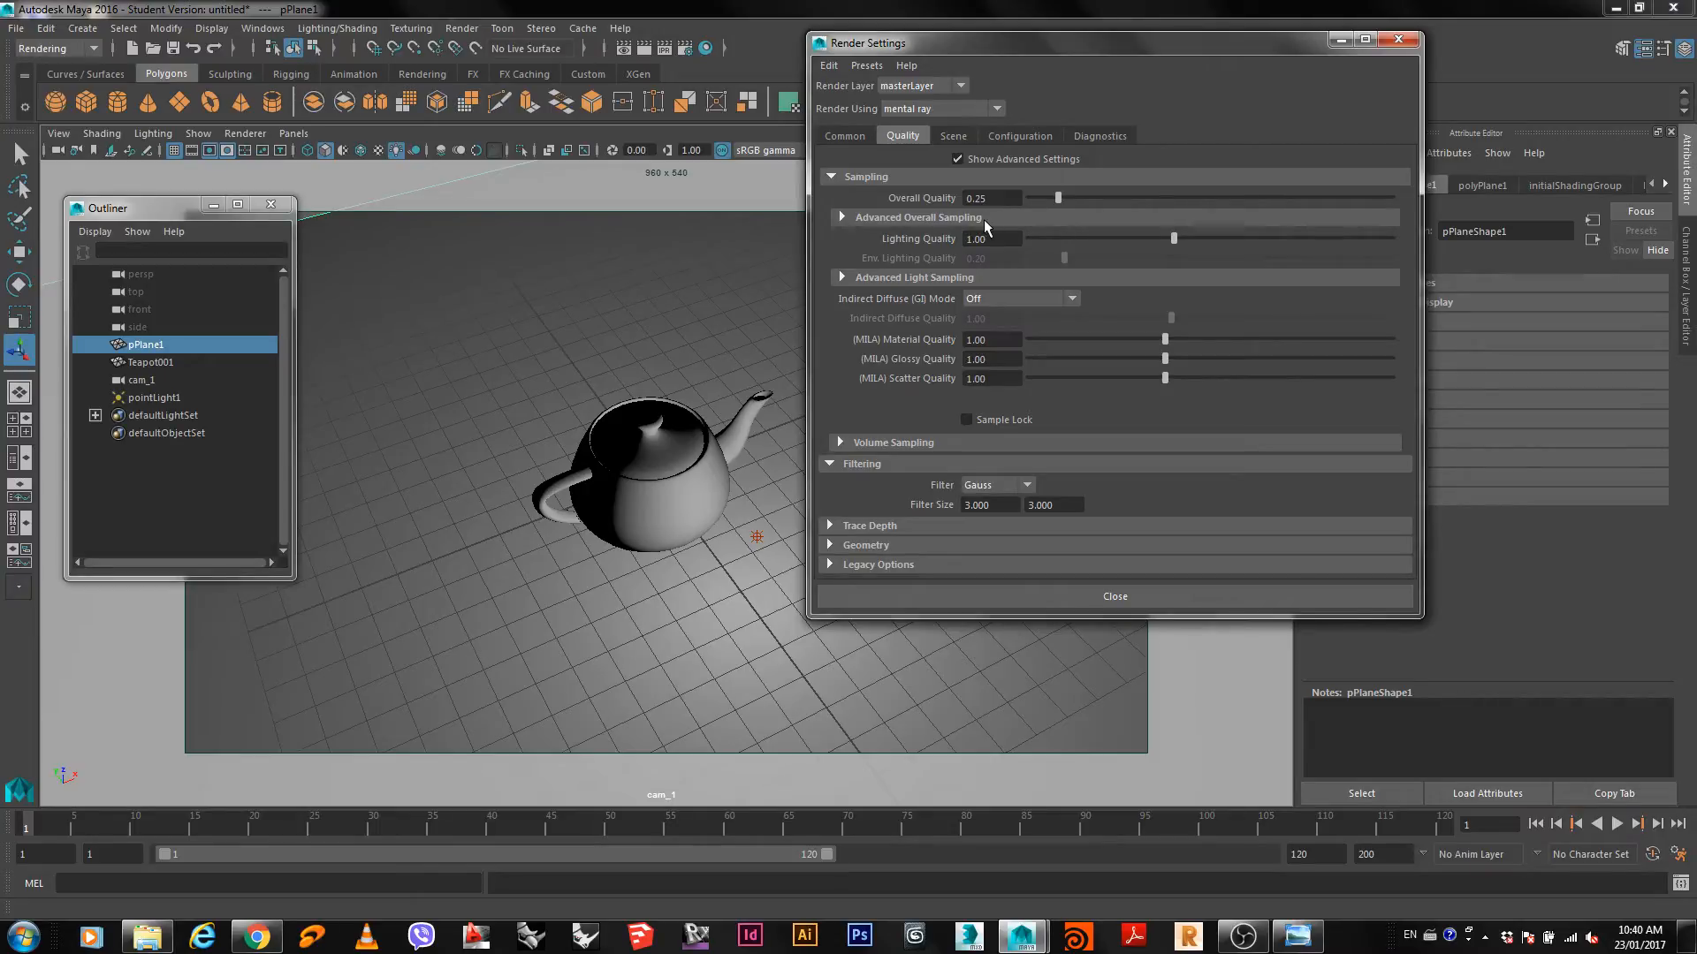
{"action": "double_click", "coordinate": [974, 199]}
{"action": "left_click", "coordinate": [983, 199]}
{"action": "left_click", "coordinate": [992, 198]}
{"action": "left_click", "coordinate": [993, 304]}
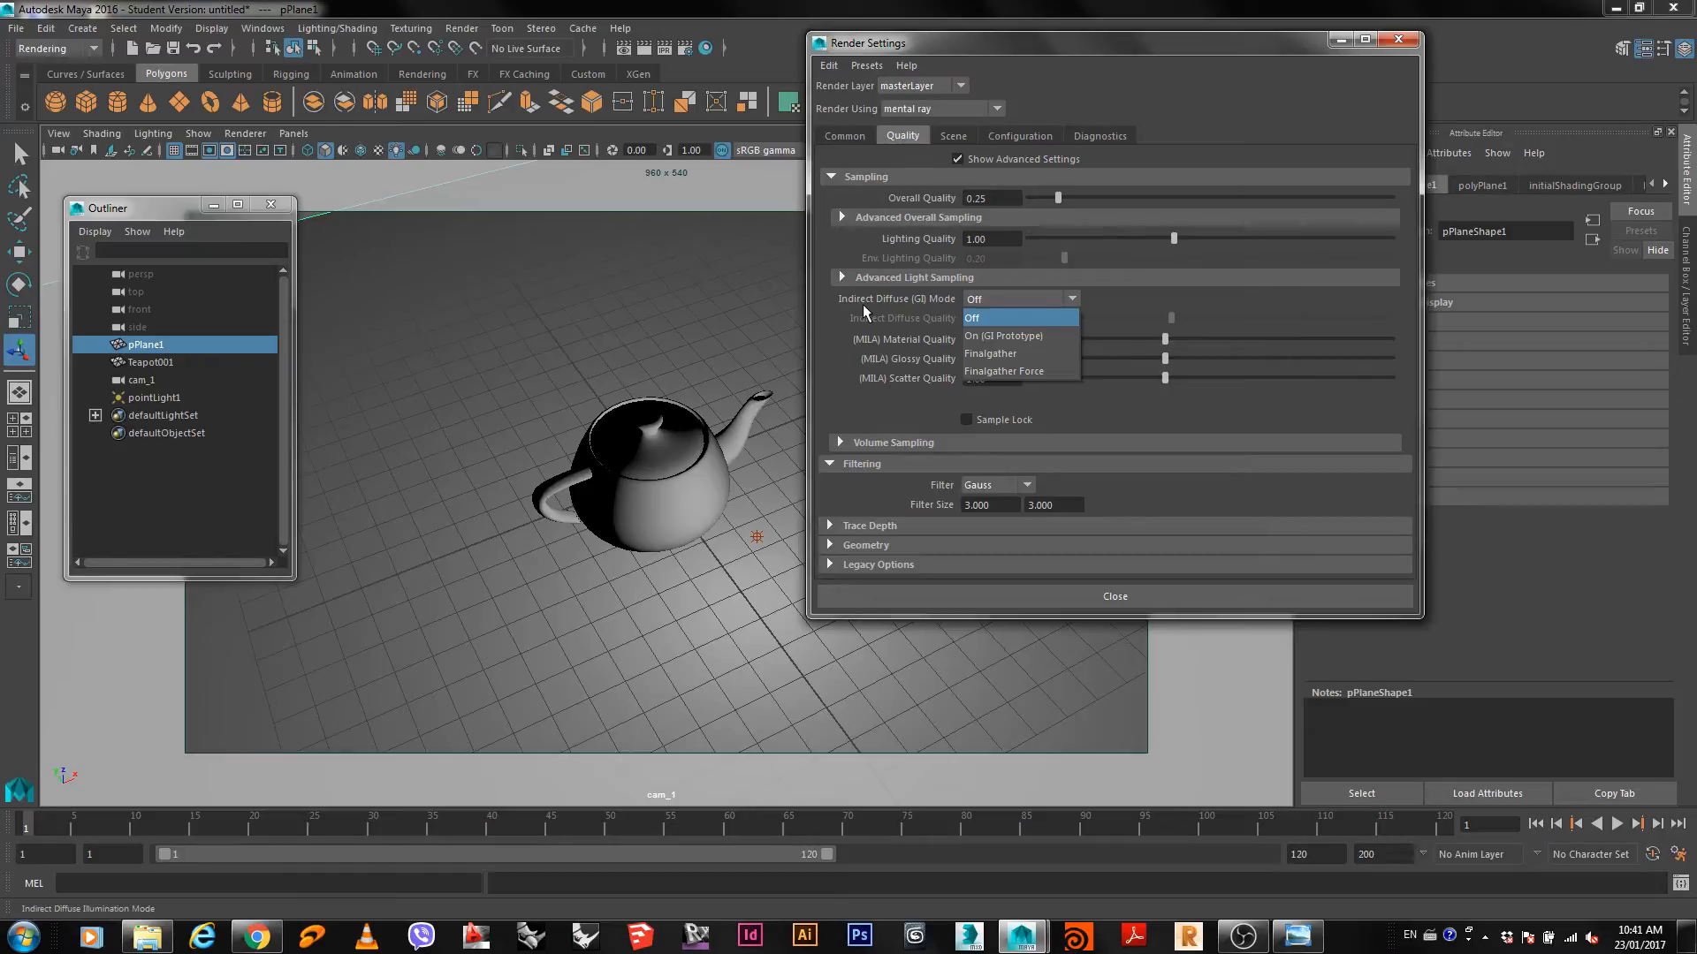
{"action": "left_click", "coordinate": [985, 339]}
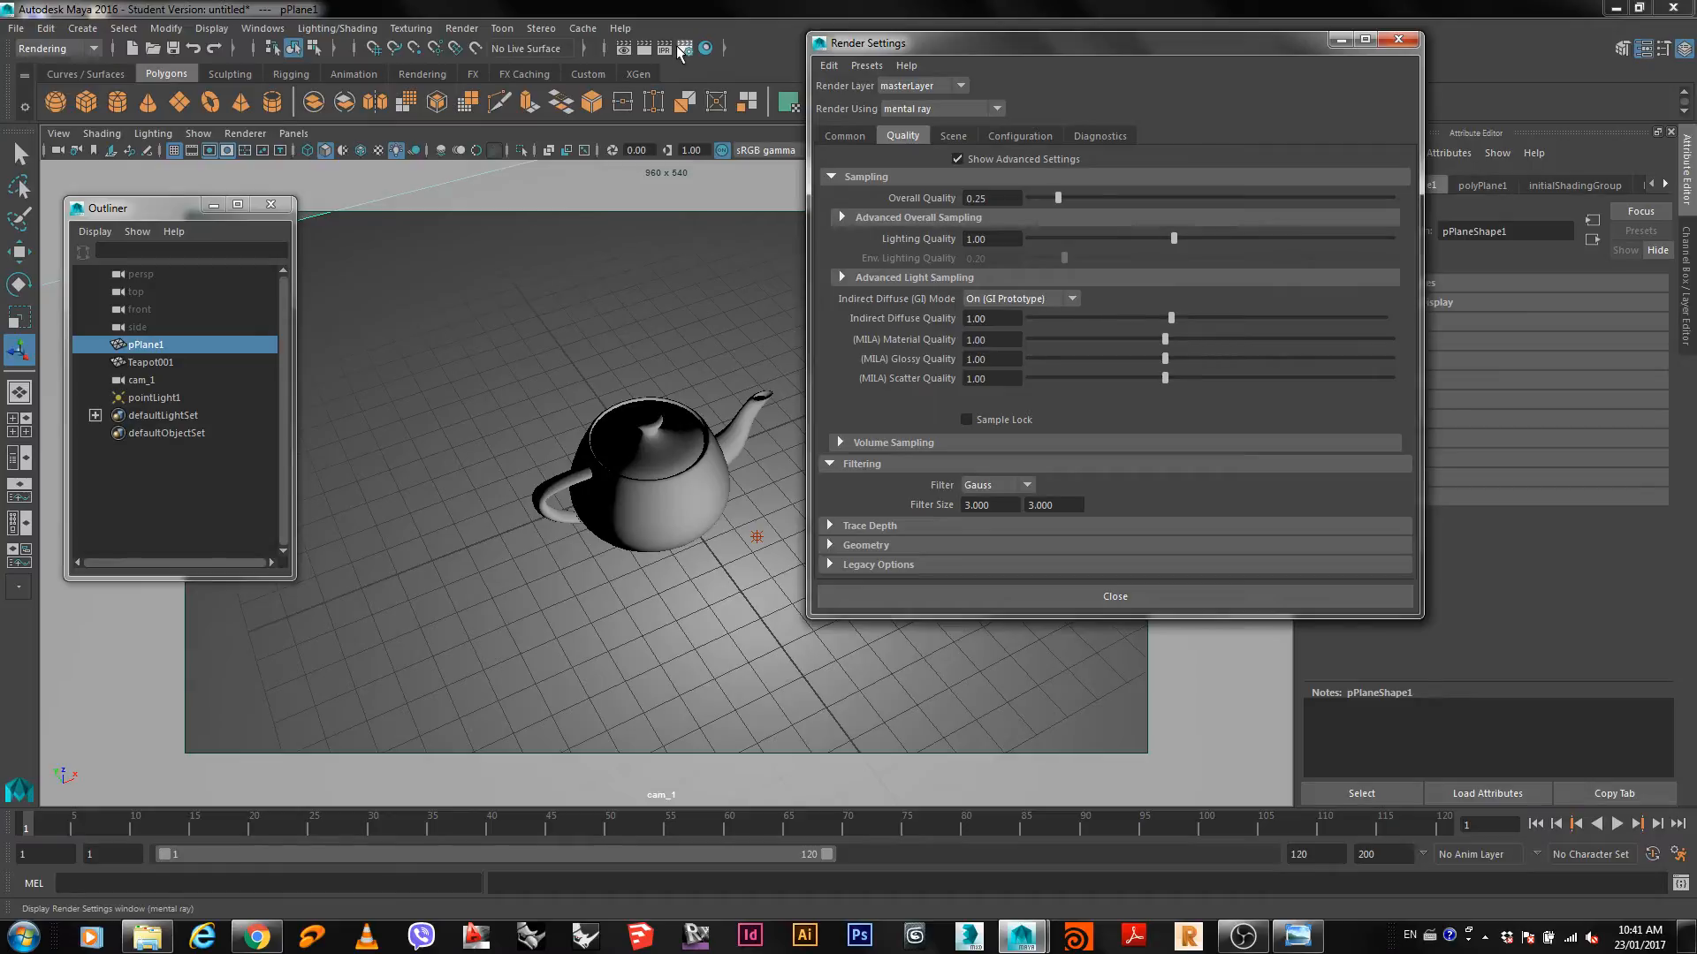
Open the Render View, move it clear of the teapot in the viewport, and redo the previous render.
{"action": "left_click", "coordinate": [628, 48]}
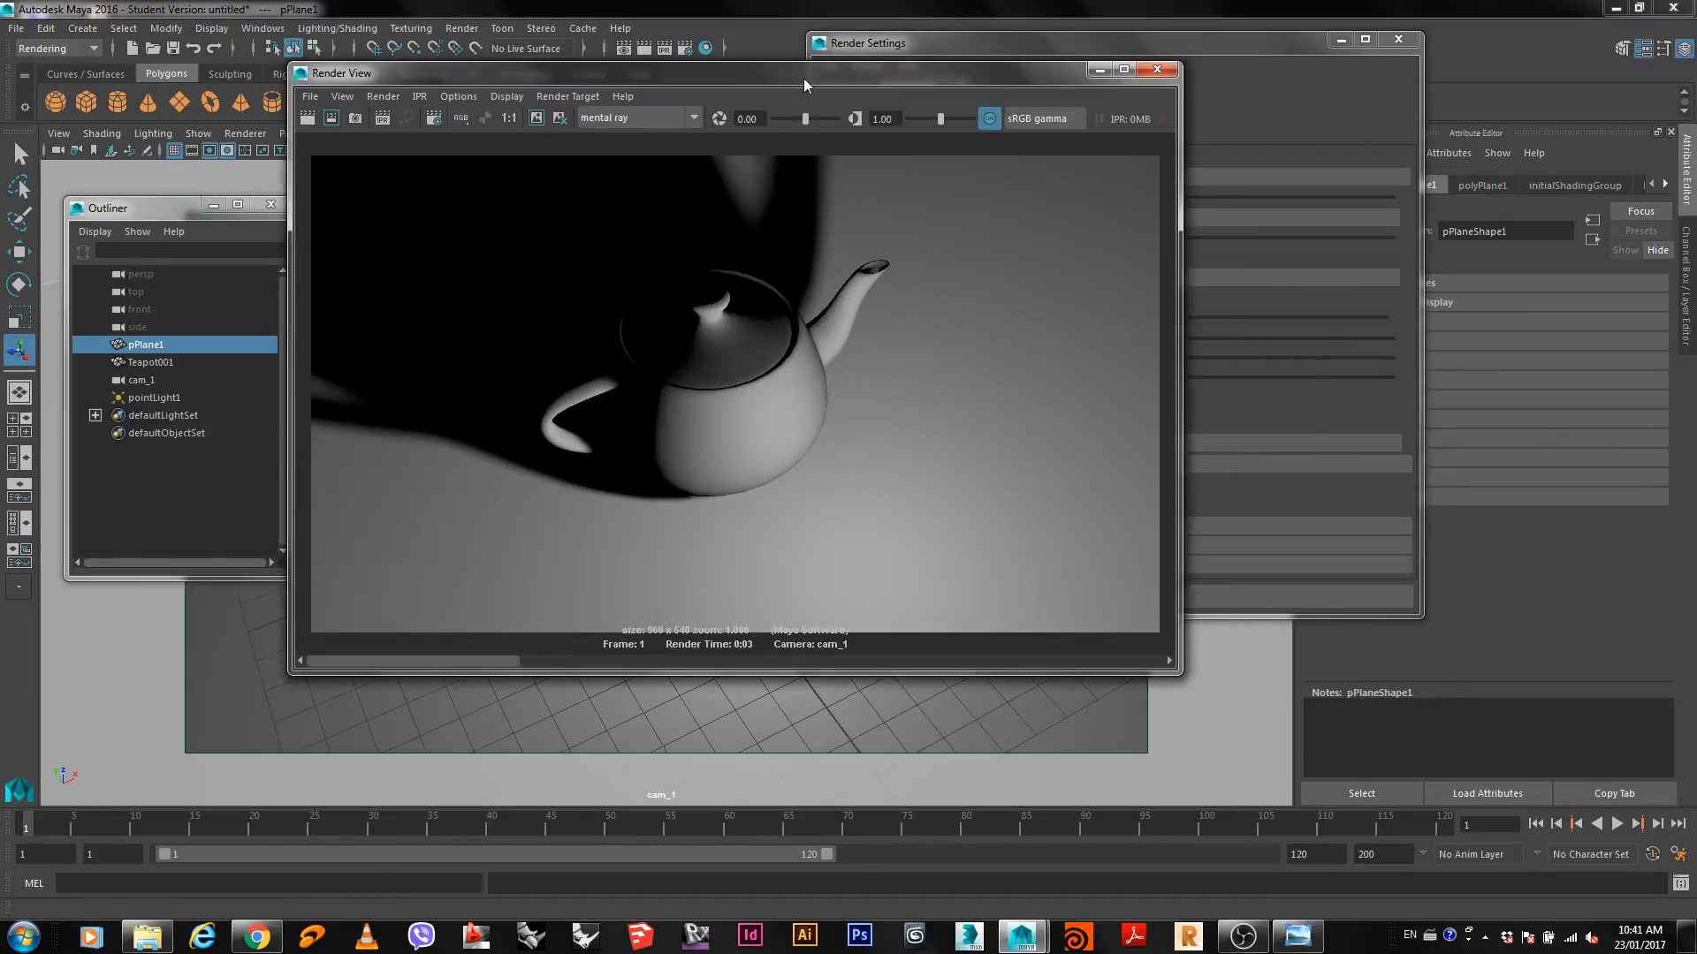
{"action": "left_click_drag", "start_coordinate": [803, 77], "coordinate": [1289, 201]}
{"action": "right_click", "coordinate": [1285, 342]}
{"action": "mouse_move", "coordinate": [1361, 404]}
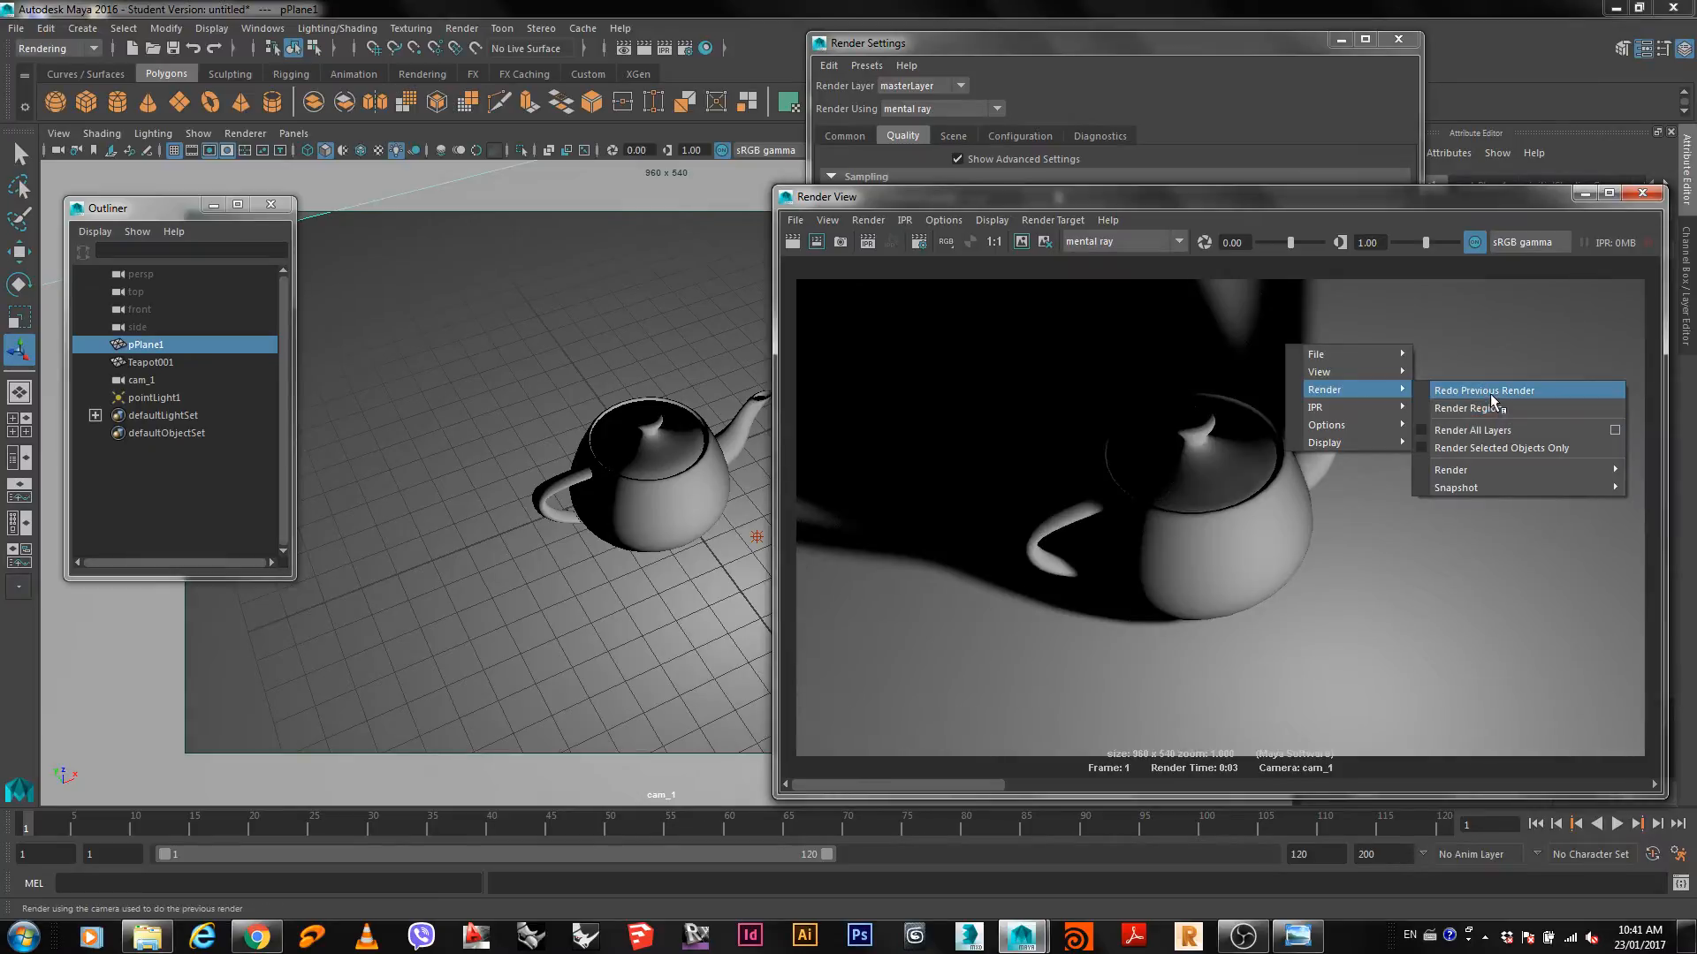
{"action": "left_click", "coordinate": [1490, 394]}
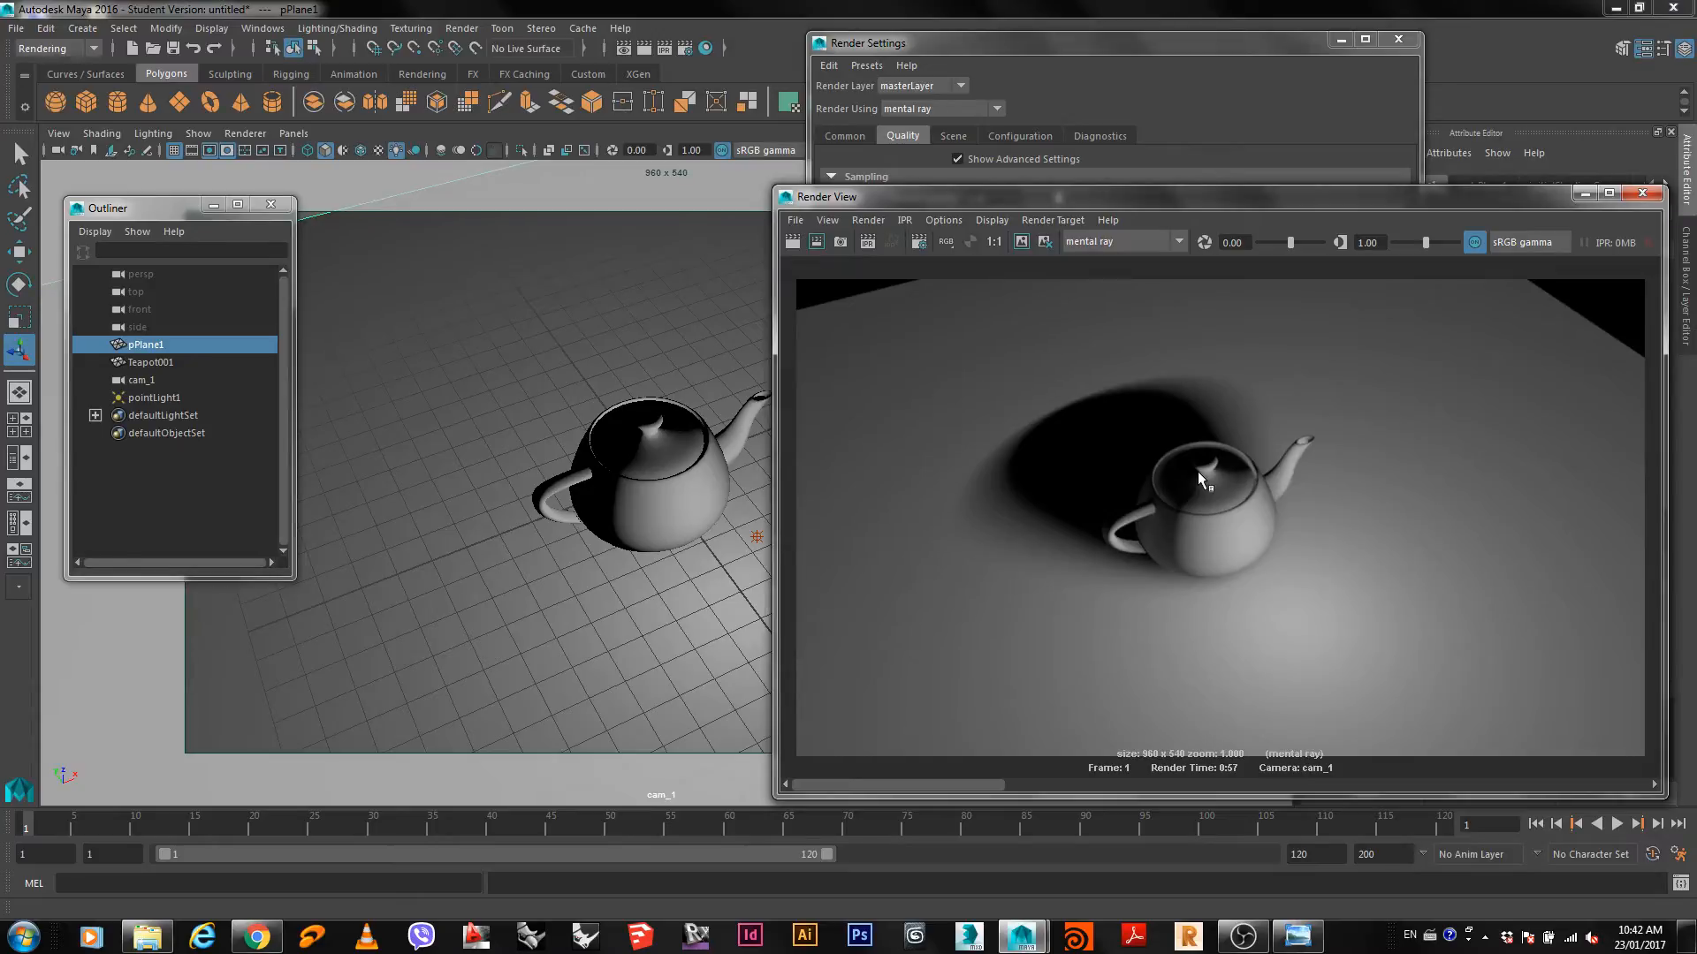
Change the Indirect Diffuse (GI) Mode to Finalgather in the render quality settings.
{"action": "left_click", "coordinate": [1218, 85]}
{"action": "left_click", "coordinate": [1072, 299]}
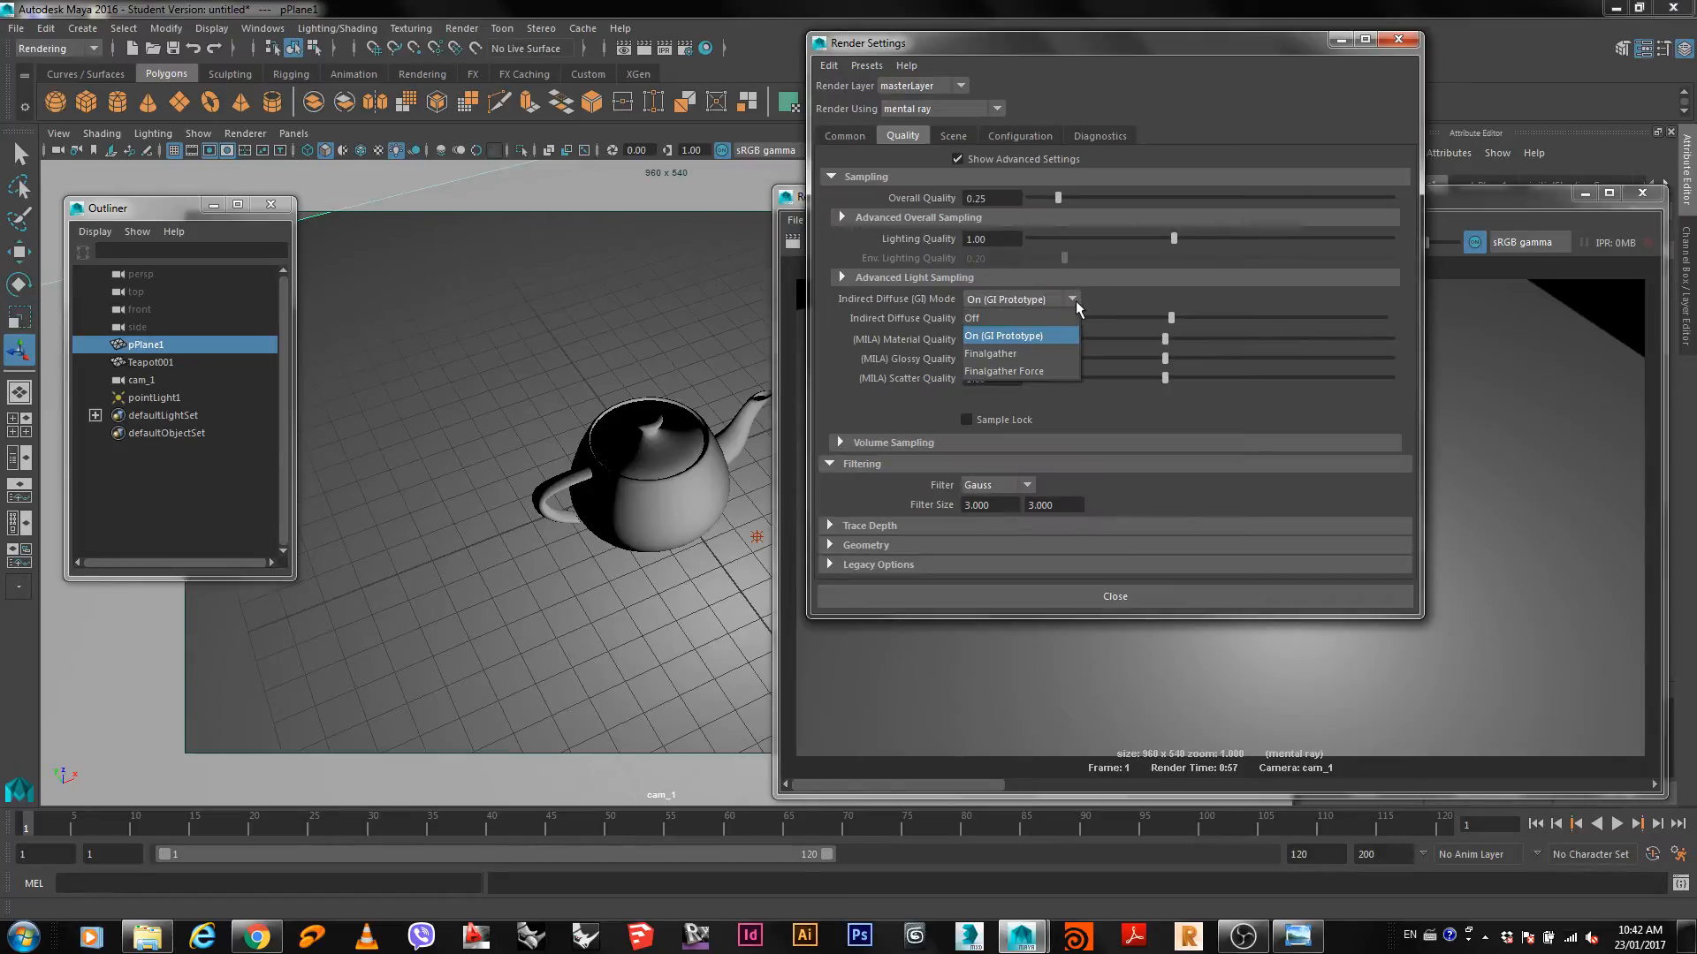
{"action": "left_click", "coordinate": [1025, 354]}
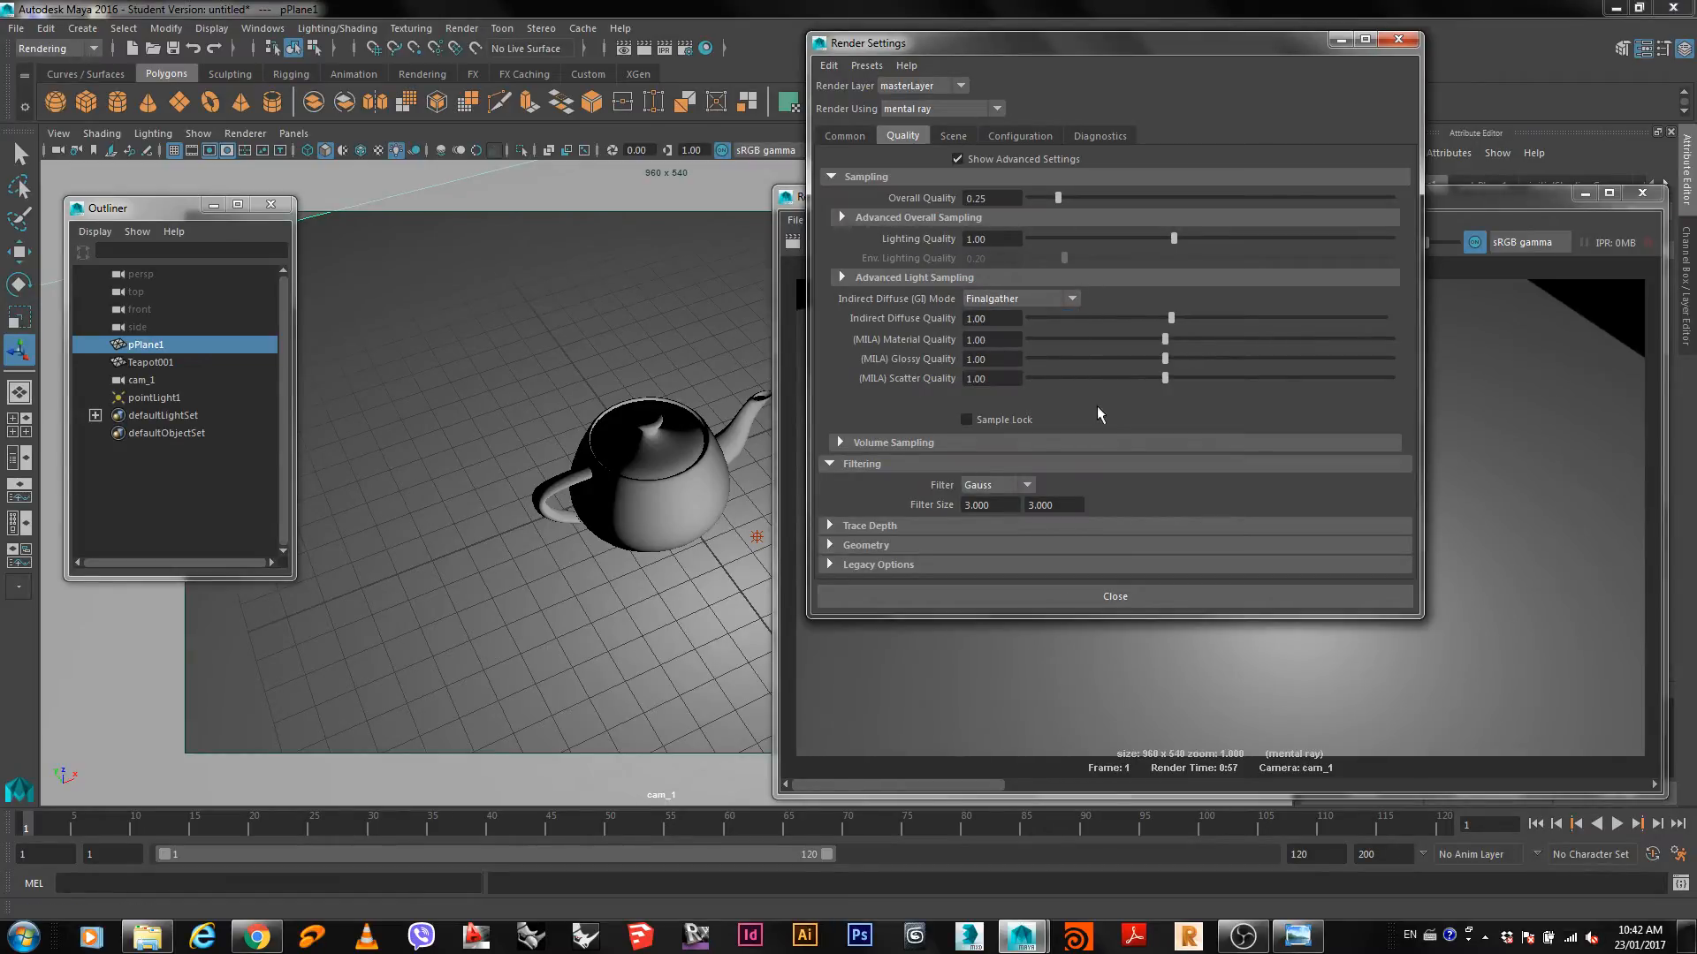
Re-render the cam_1 view of the teapot with the Finalgather setting.
{"action": "left_click", "coordinate": [1606, 482]}
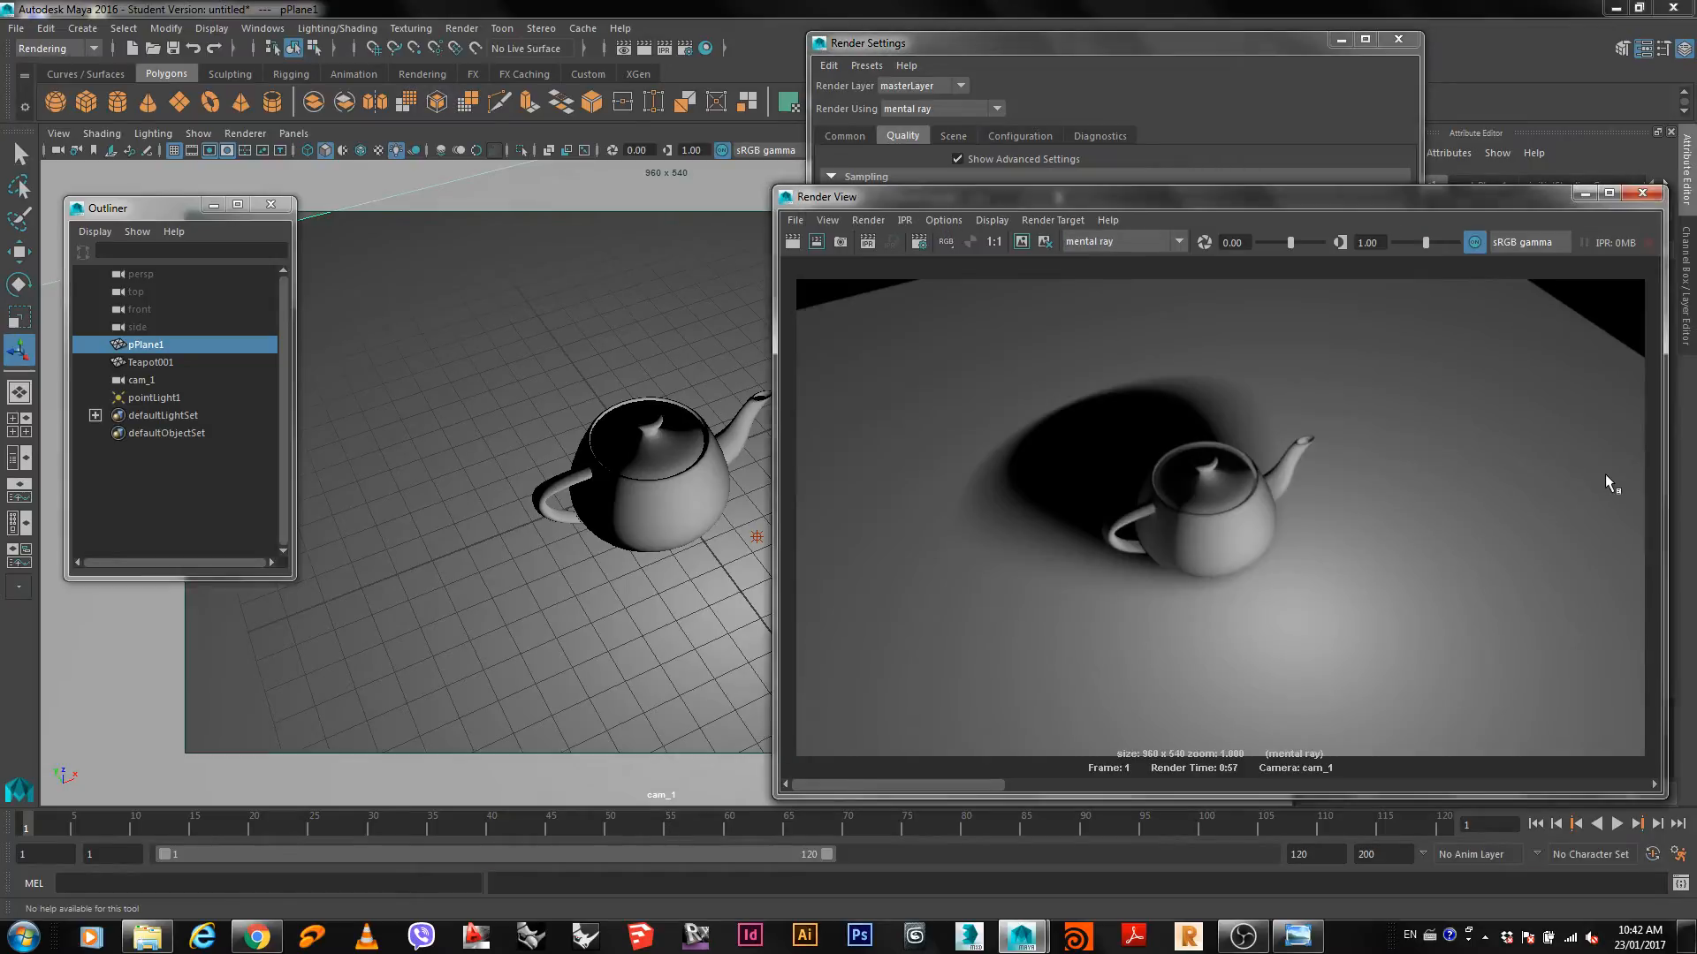
{"action": "right_click", "coordinate": [1360, 506]}
{"action": "mouse_move", "coordinate": [1375, 510]}
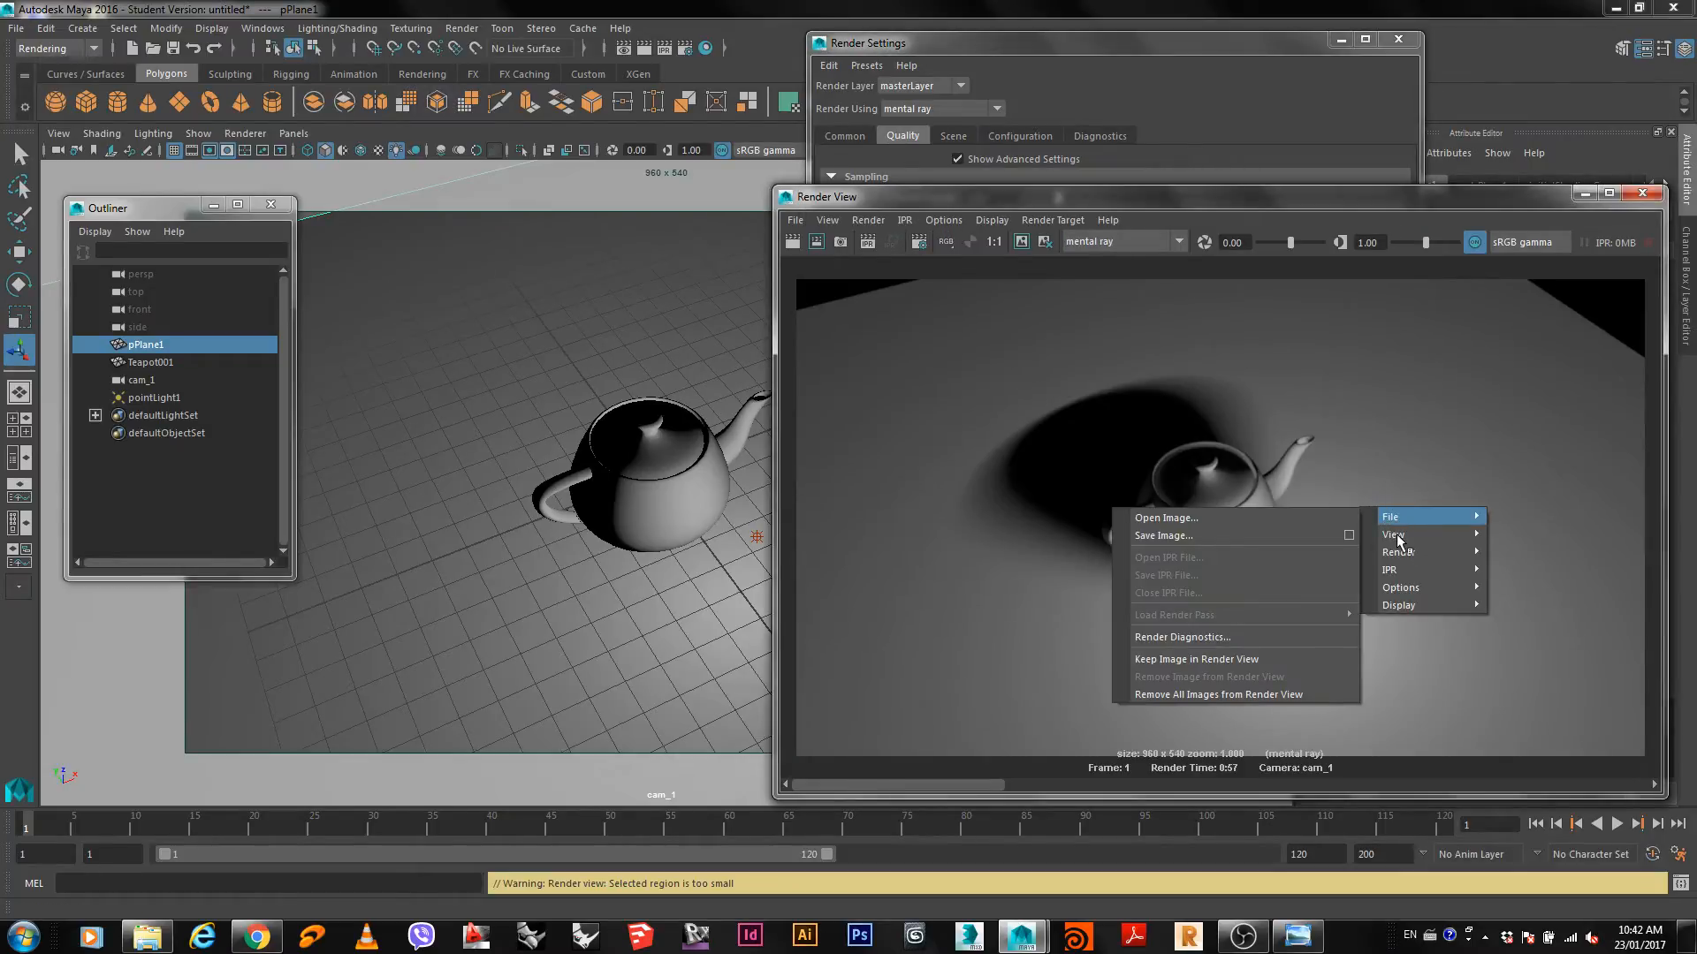
{"action": "mouse_move", "coordinate": [1403, 553]}
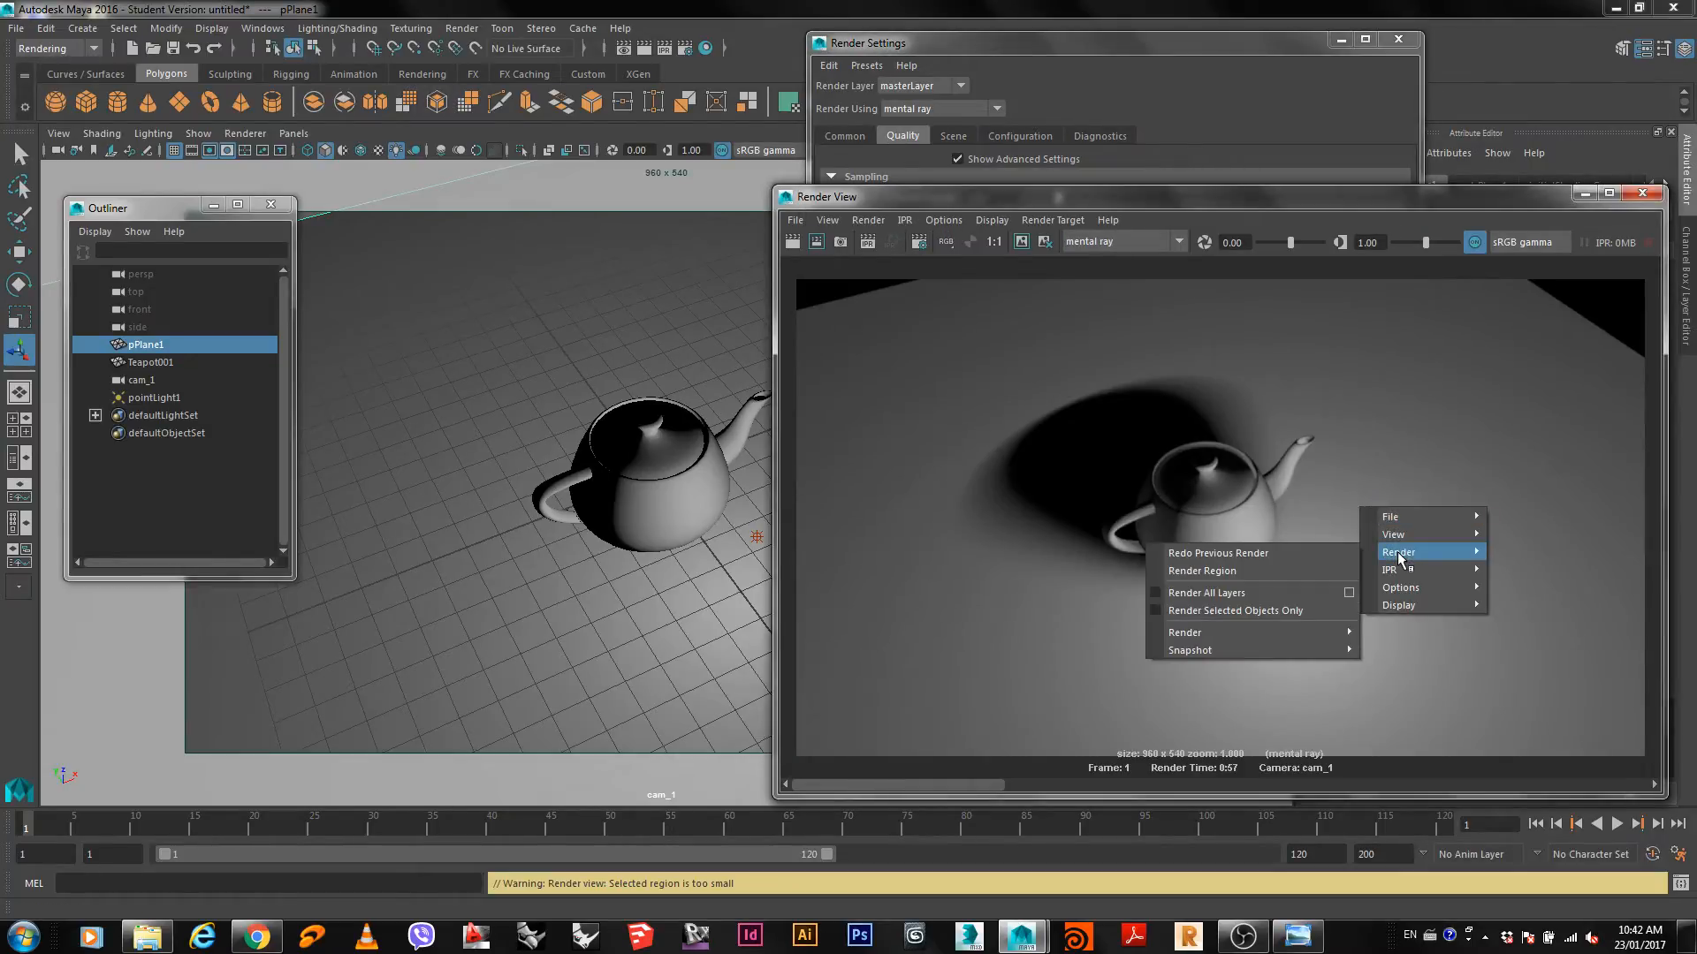
{"action": "left_click", "coordinate": [1324, 555]}
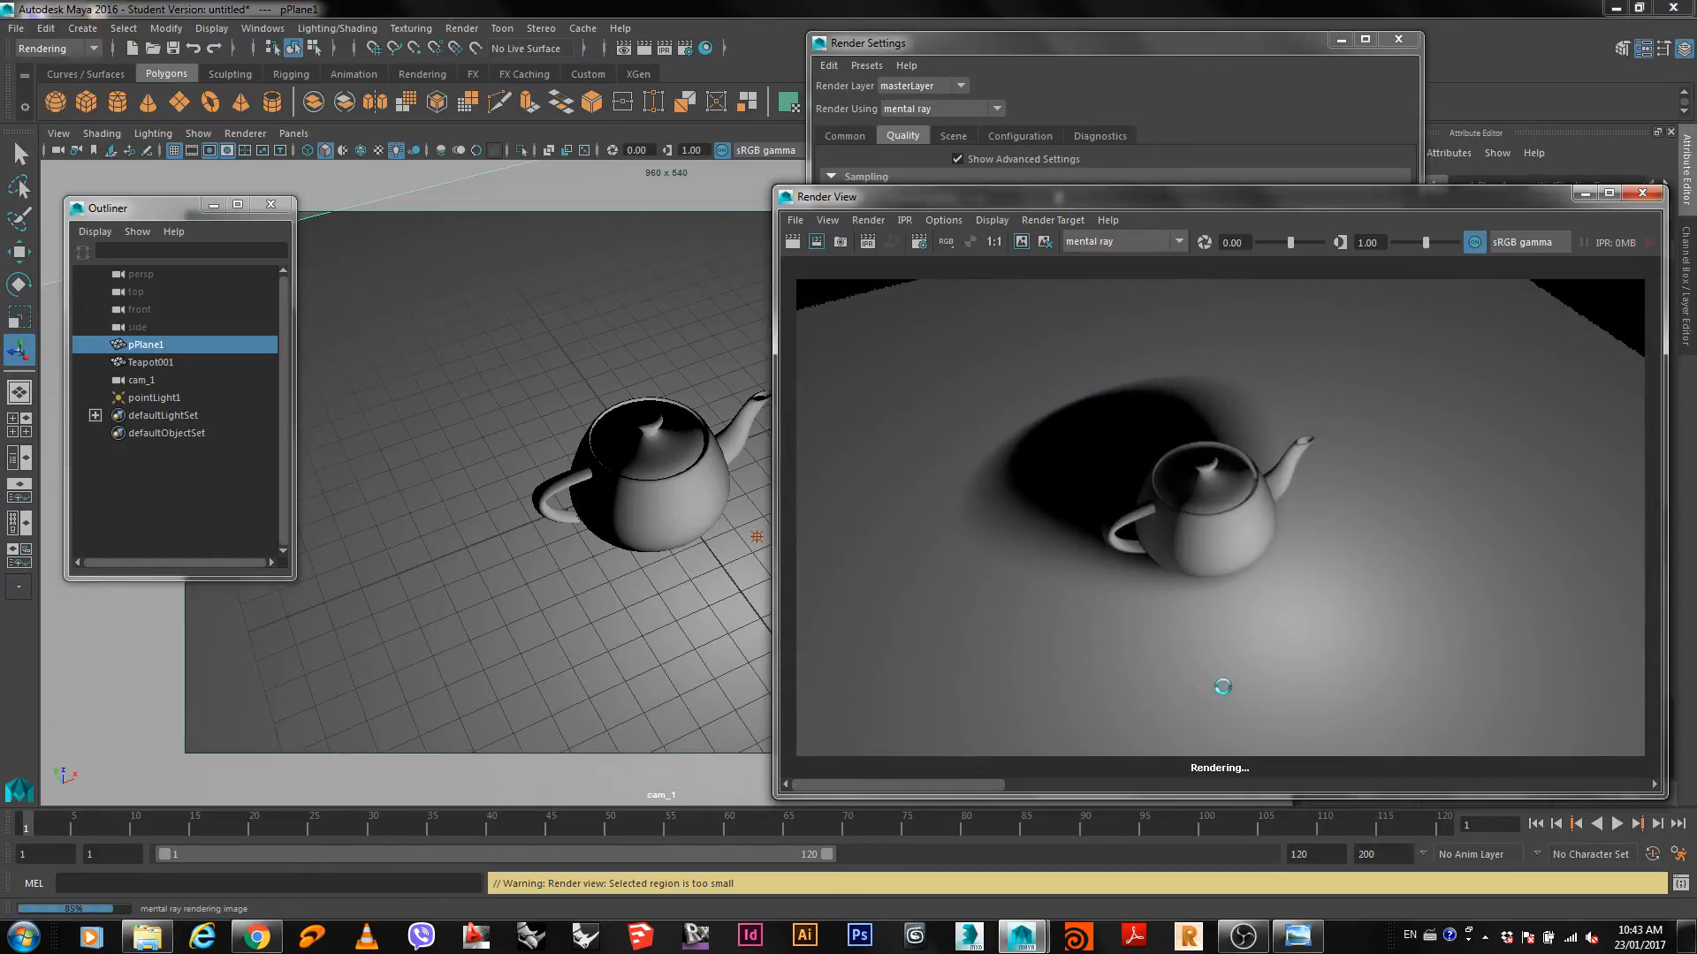
Examine the Volume Sampling options in the render quality settings and collapse them again.
{"action": "left_click", "coordinate": [1170, 115]}
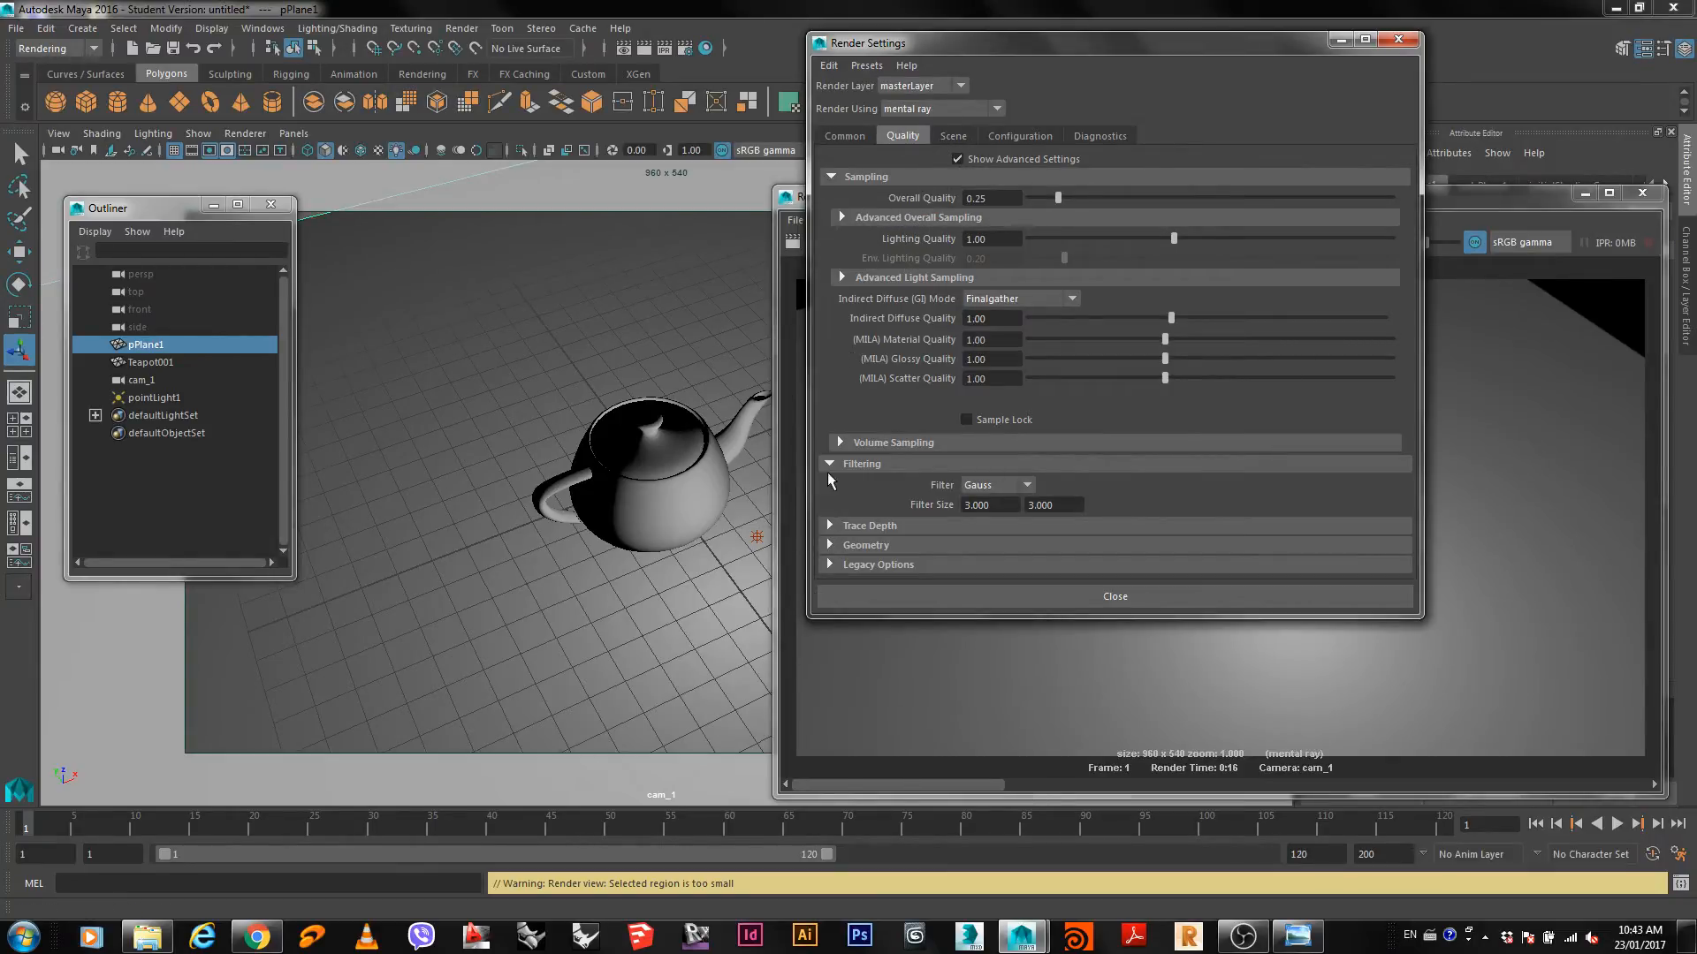
{"action": "left_click", "coordinate": [838, 442]}
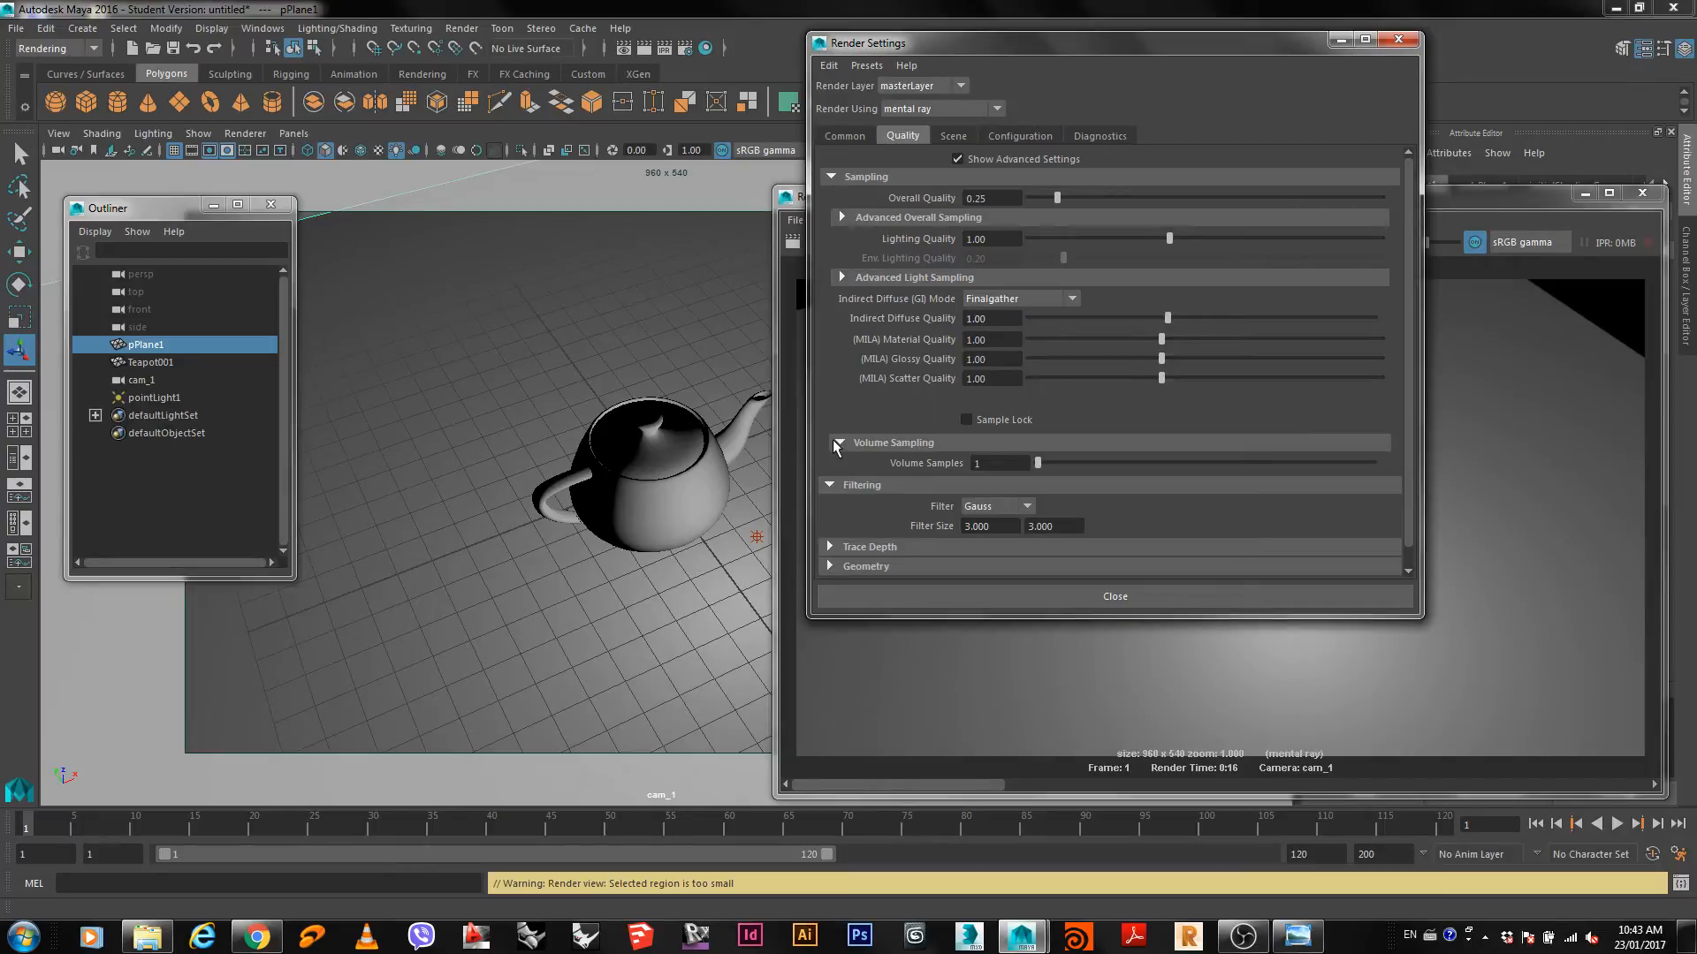
{"action": "left_click", "coordinate": [838, 444]}
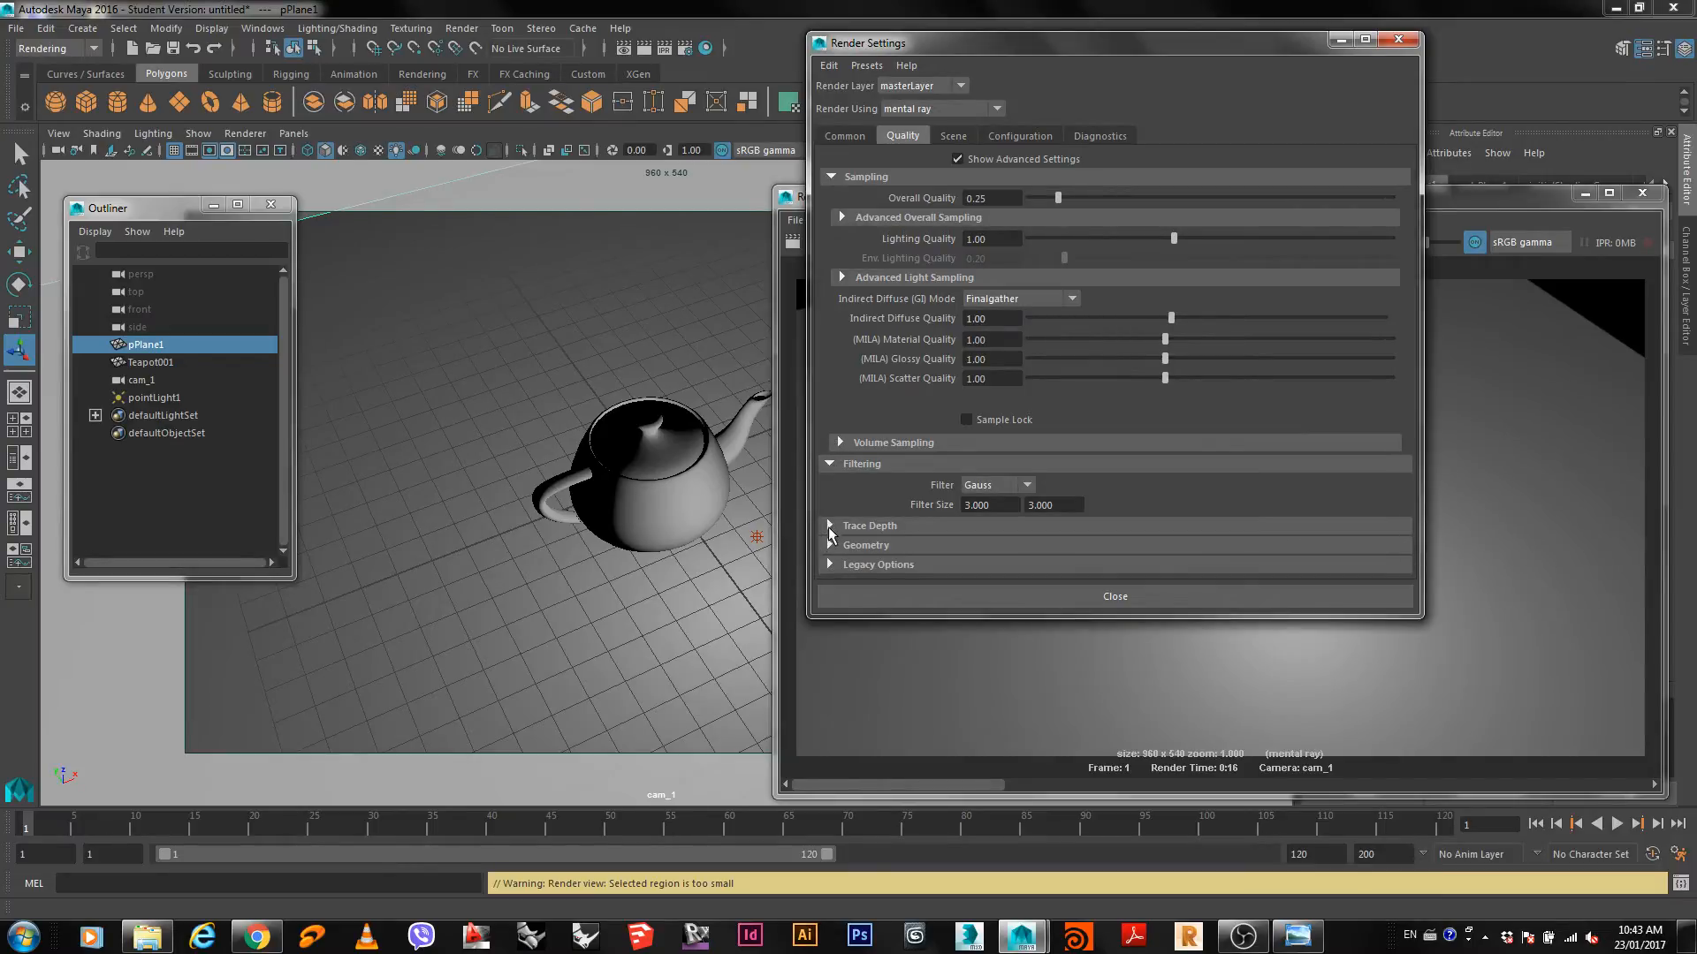
Review the mental ray scene settings and the list of light types that can be created, including Physical Sun and Environment Sky.
{"action": "left_click", "coordinate": [951, 137]}
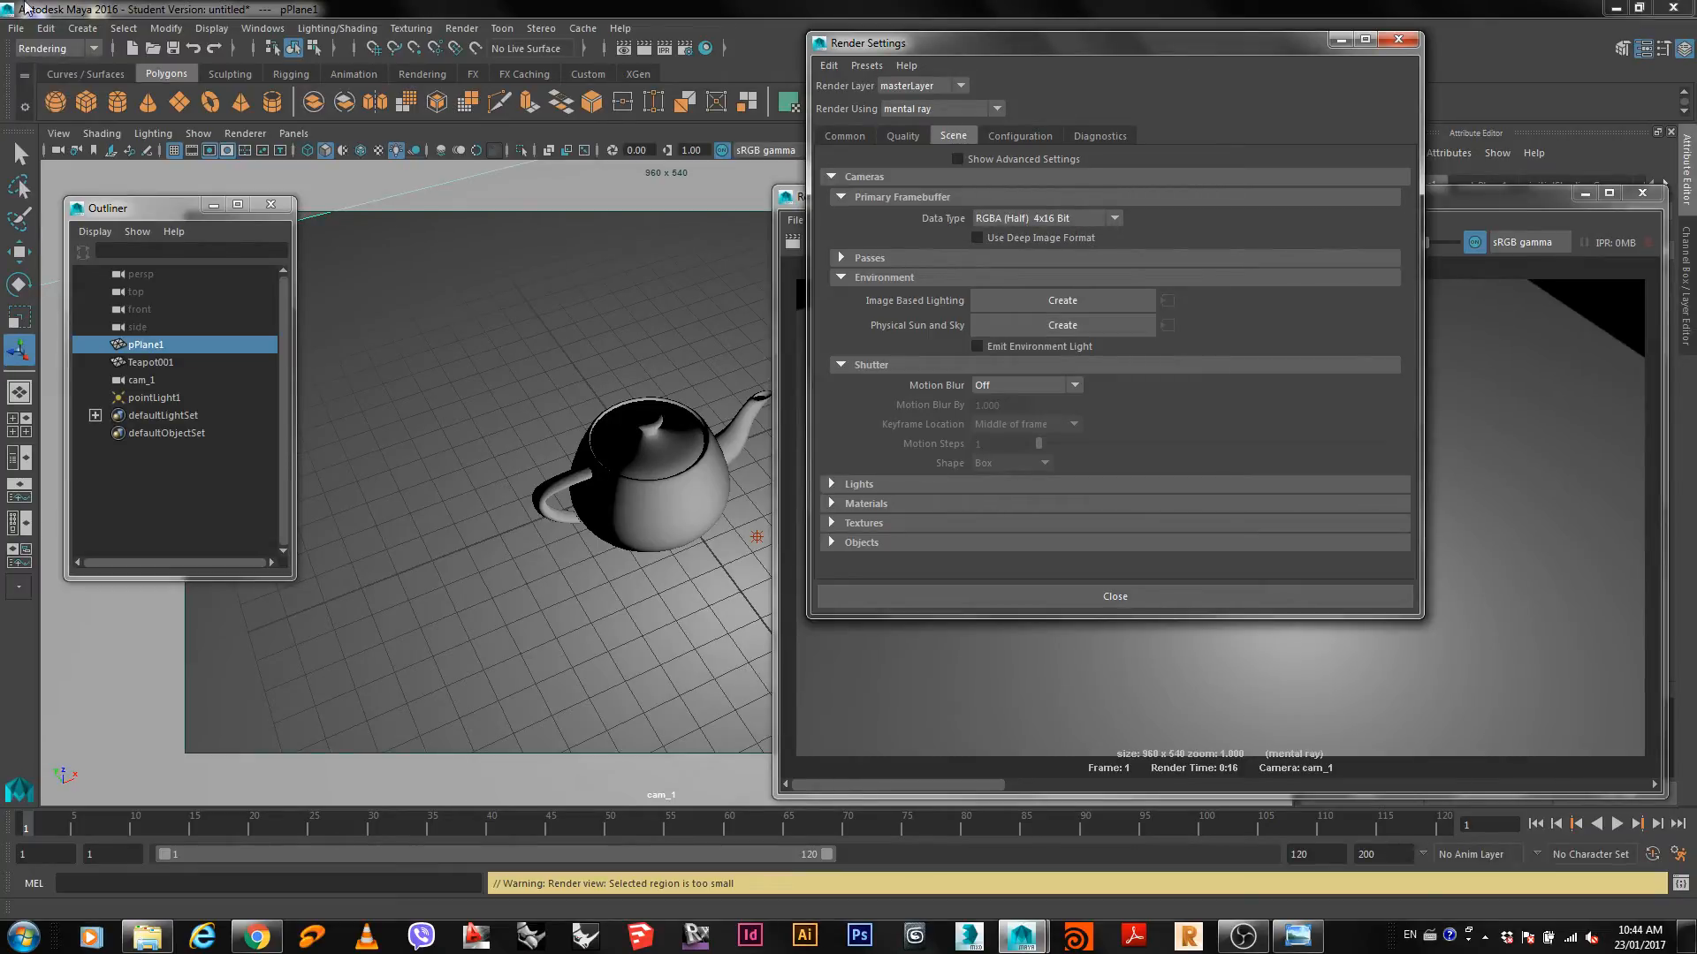
{"action": "left_click", "coordinate": [84, 29]}
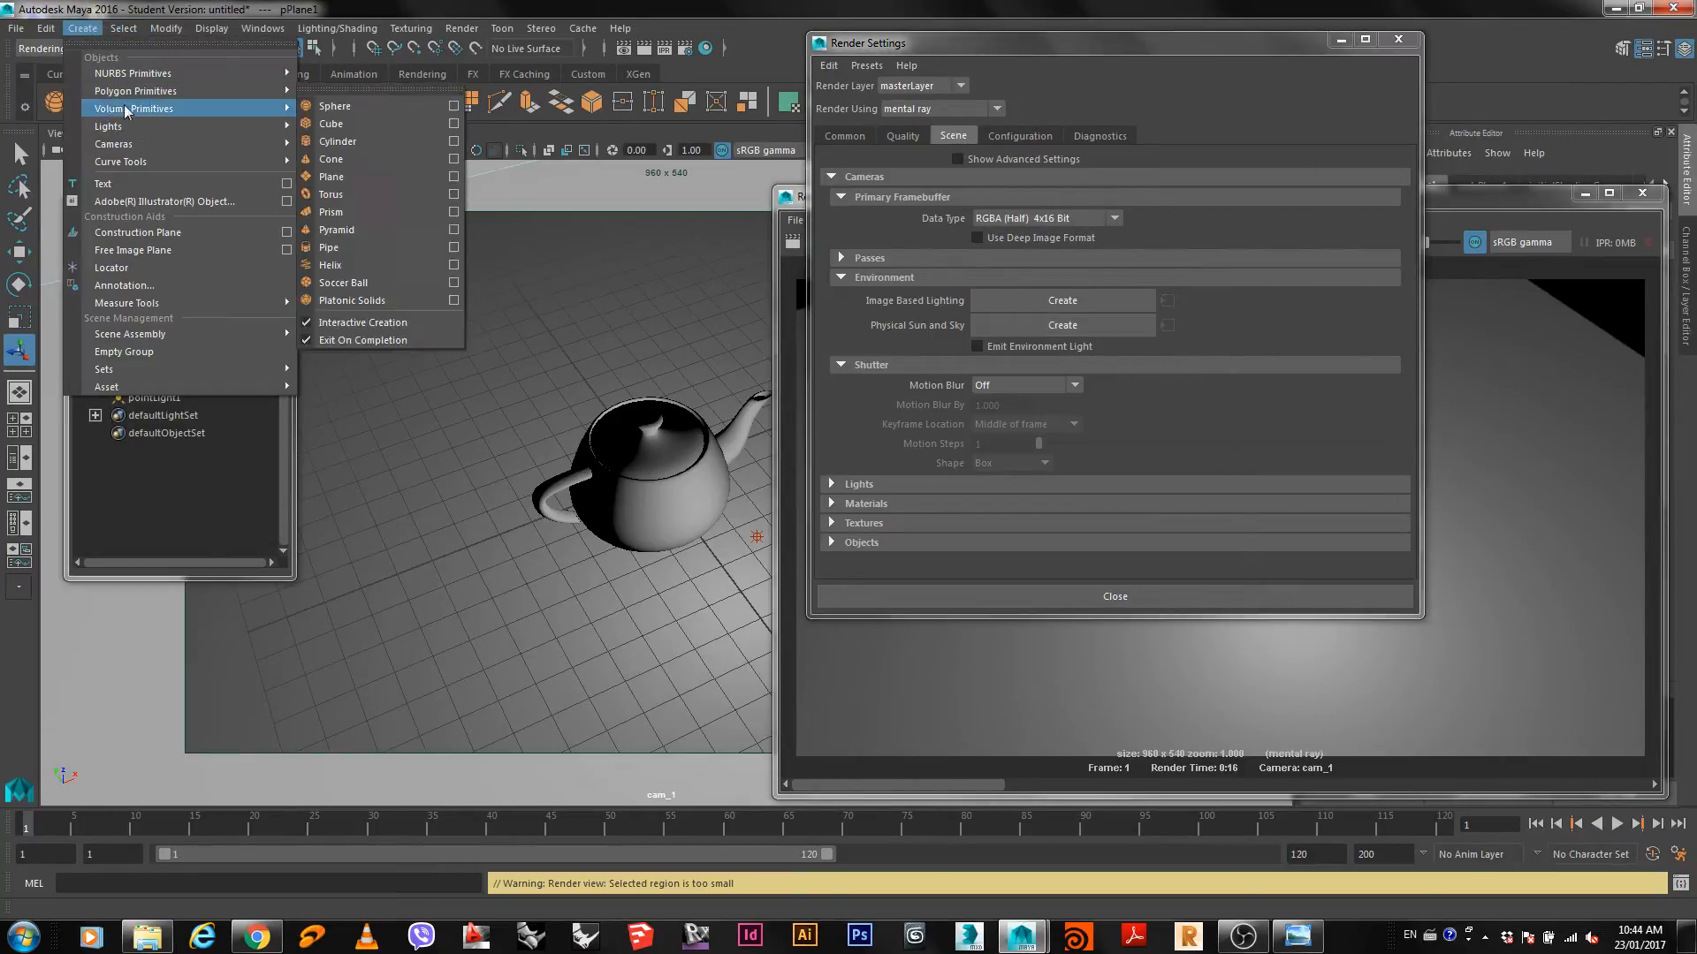
{"action": "mouse_move", "coordinate": [122, 129]}
{"action": "left_click", "coordinate": [362, 133]}
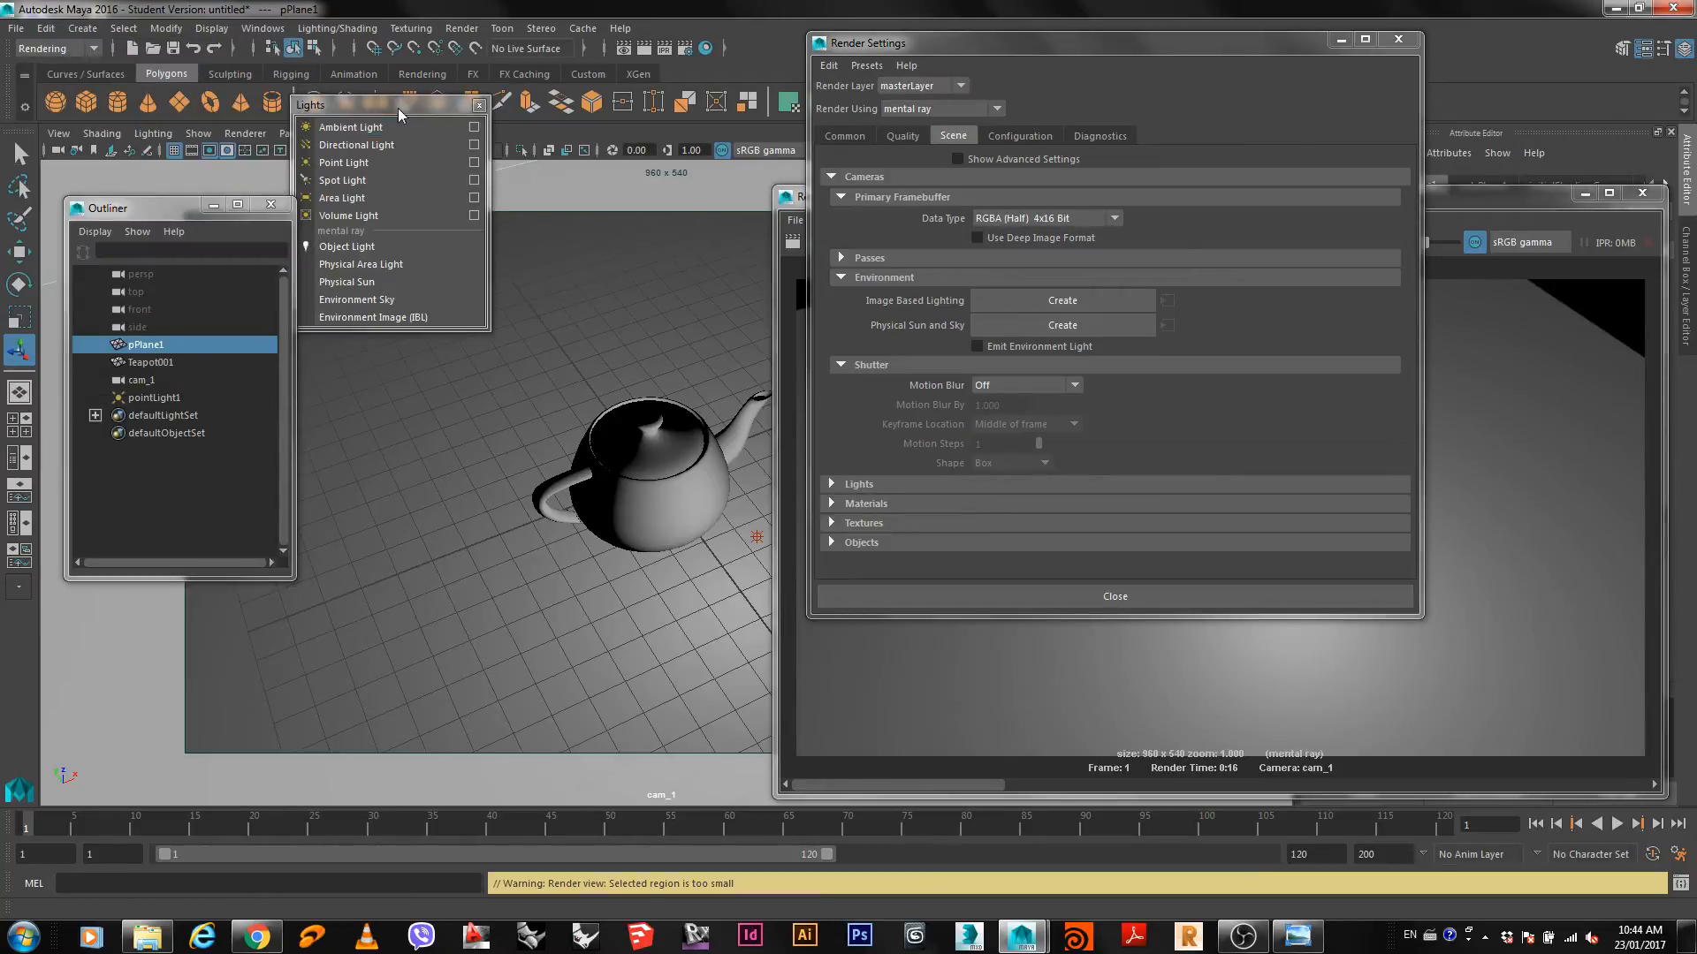
{"action": "left_click_drag", "start_coordinate": [398, 105], "coordinate": [475, 111]}
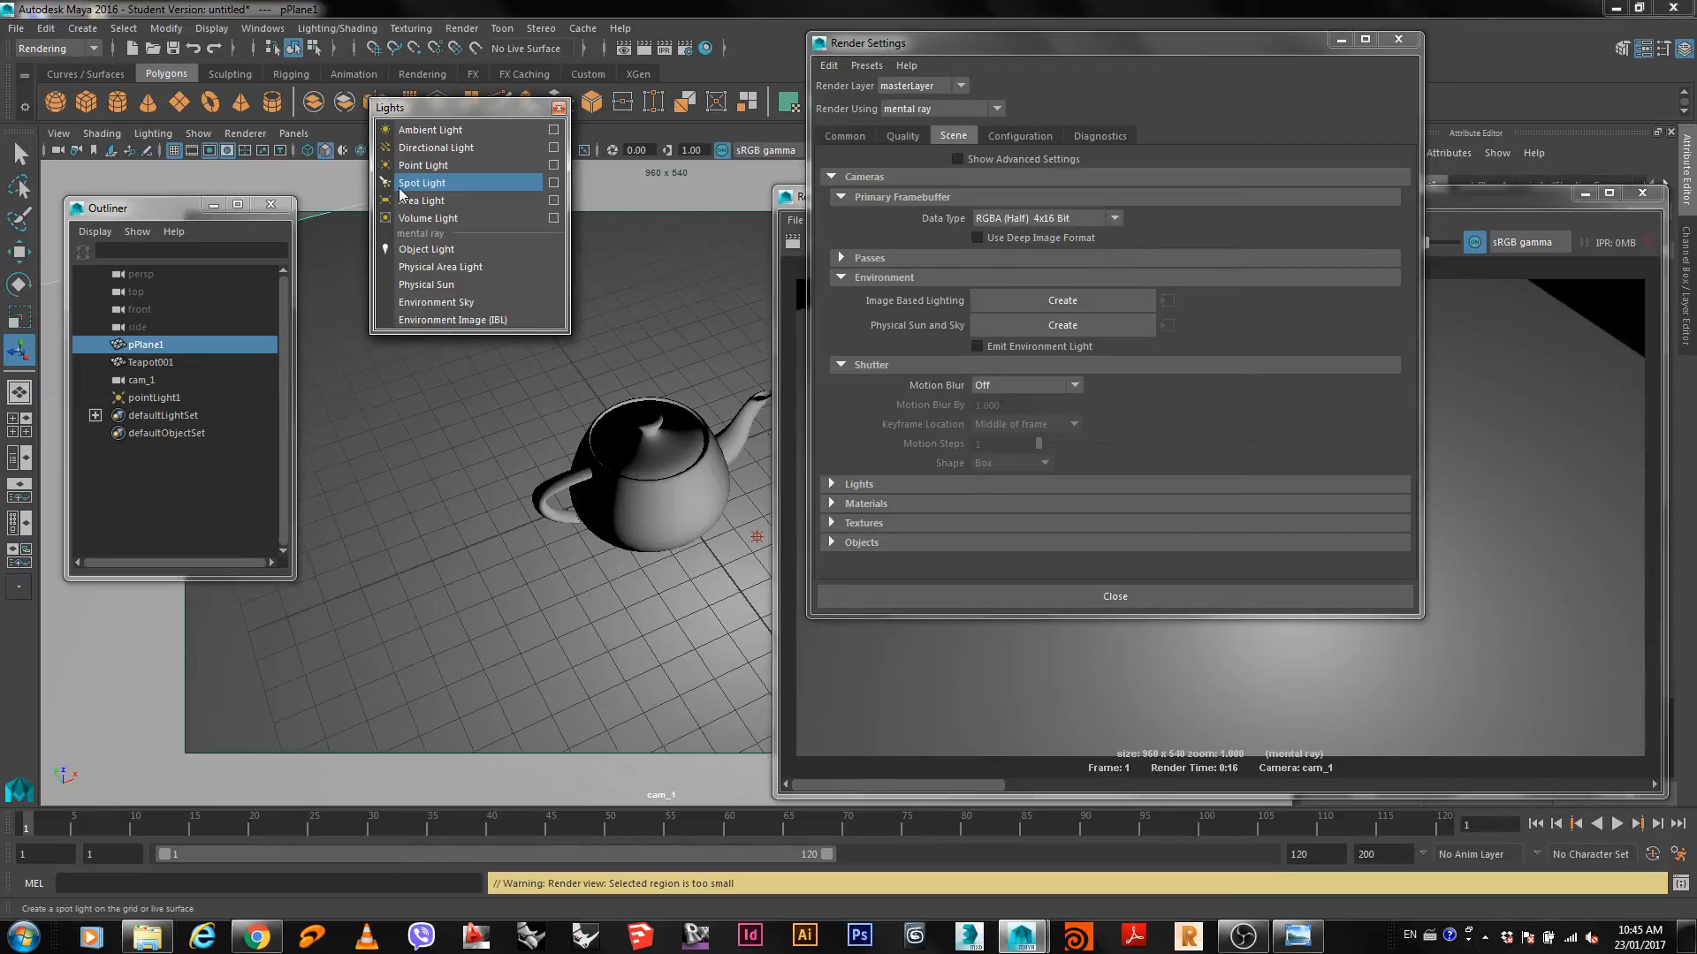
{"action": "left_click", "coordinate": [559, 108]}
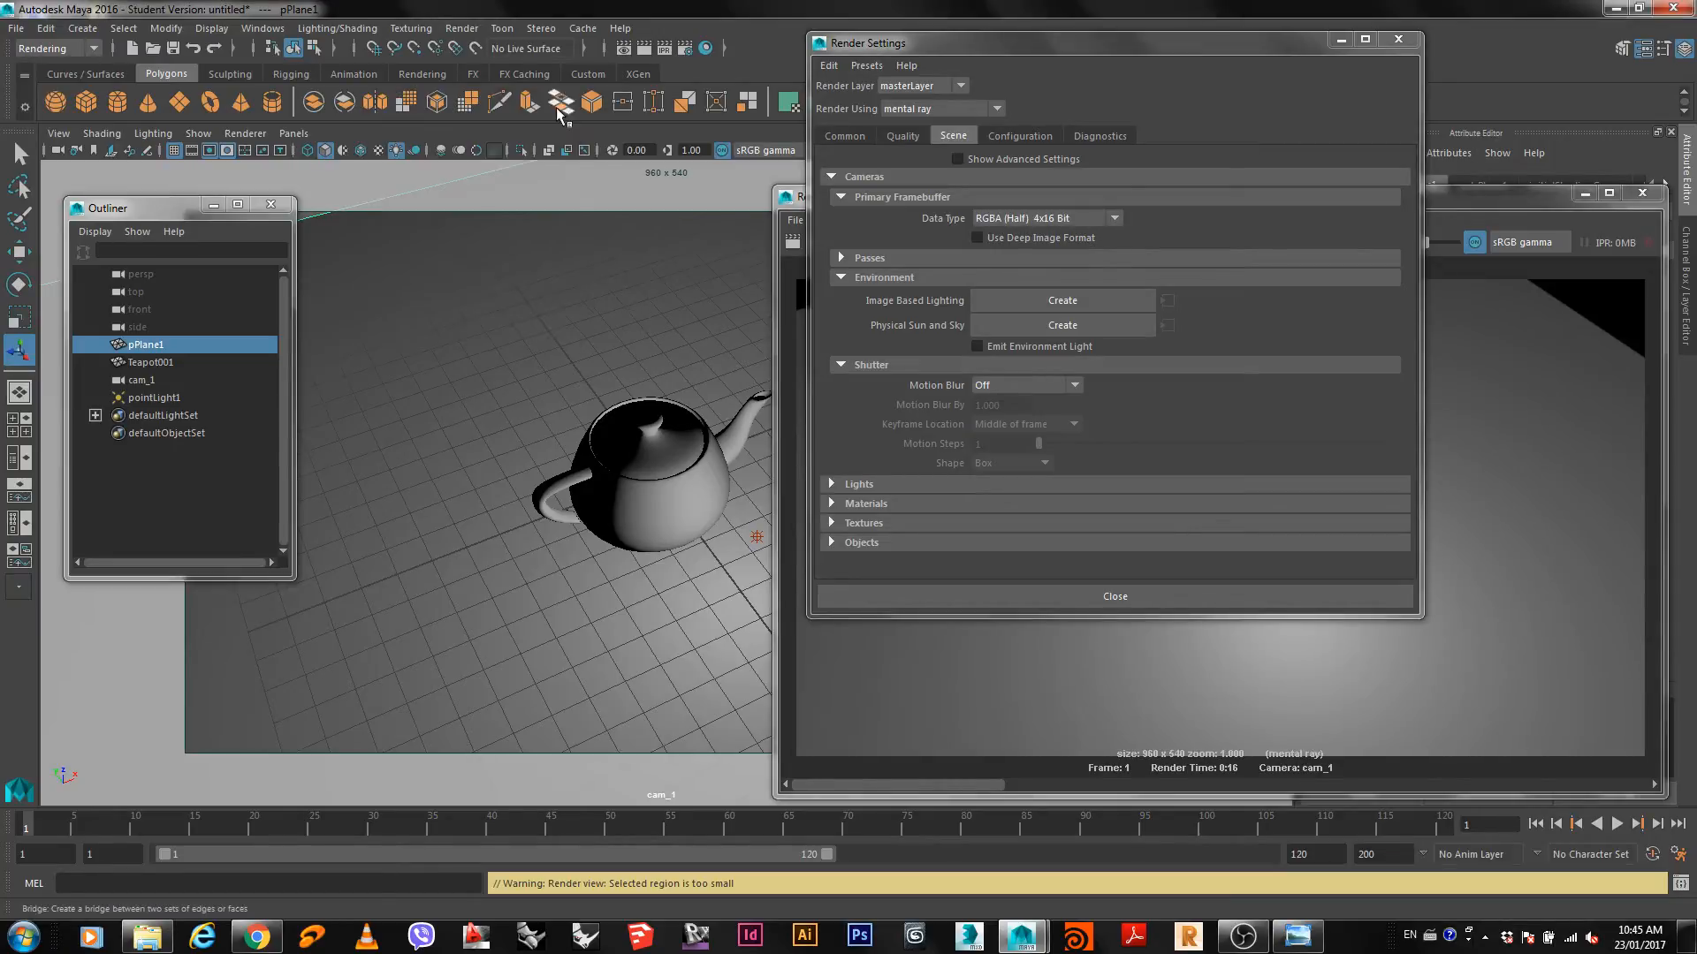
Create a Physical Sun and Sky environment from the render settings and move the settings window aside.
{"action": "left_click", "coordinate": [1015, 325]}
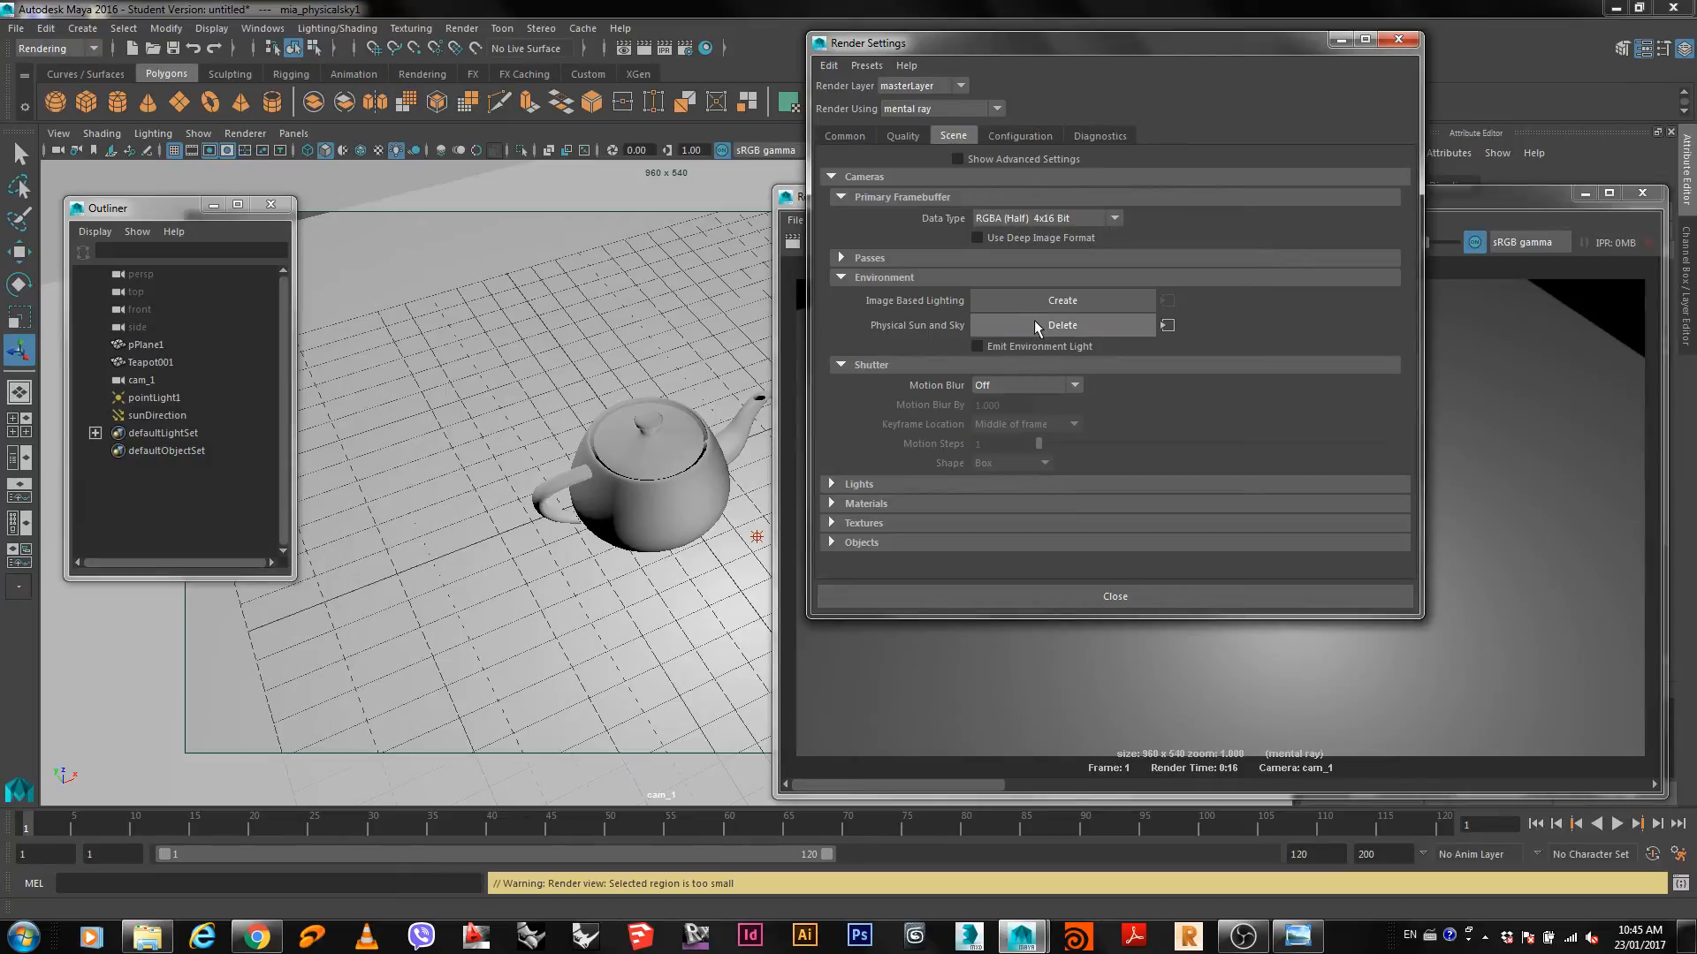
{"action": "left_click_drag", "start_coordinate": [900, 41], "coordinate": [636, 48]}
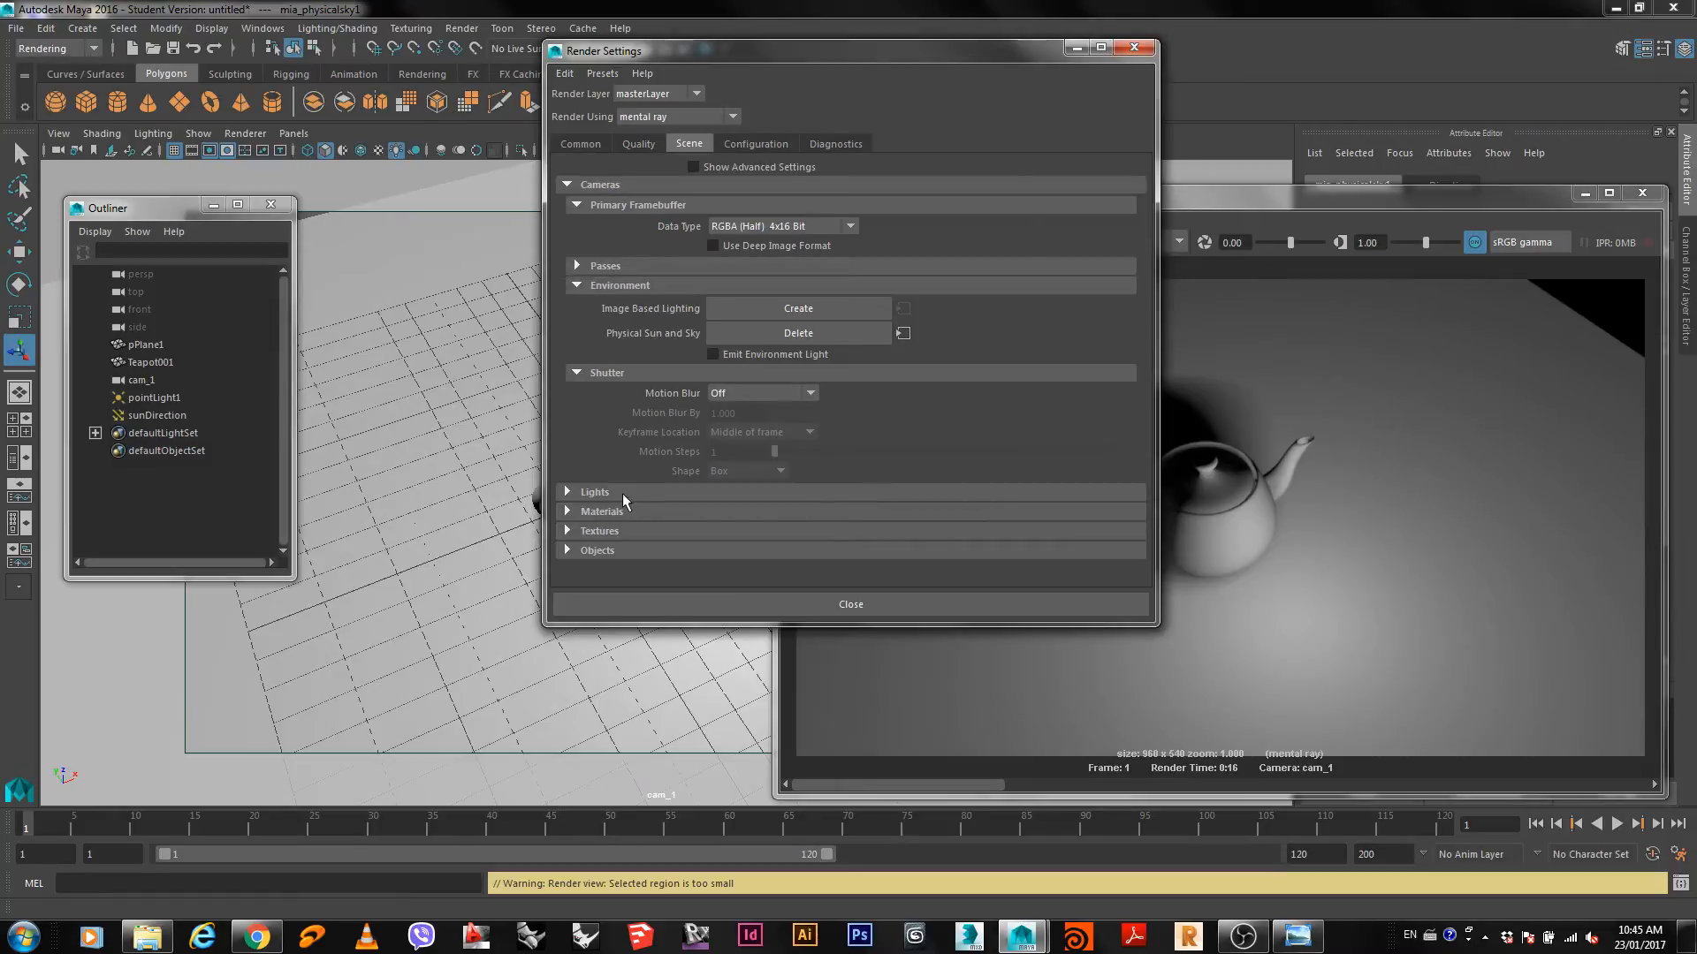
Look through the Lights and Materials sections of the scene render settings, leaving them collapsed.
{"action": "left_click", "coordinate": [573, 492]}
{"action": "left_click", "coordinate": [572, 491]}
{"action": "left_click", "coordinate": [583, 510]}
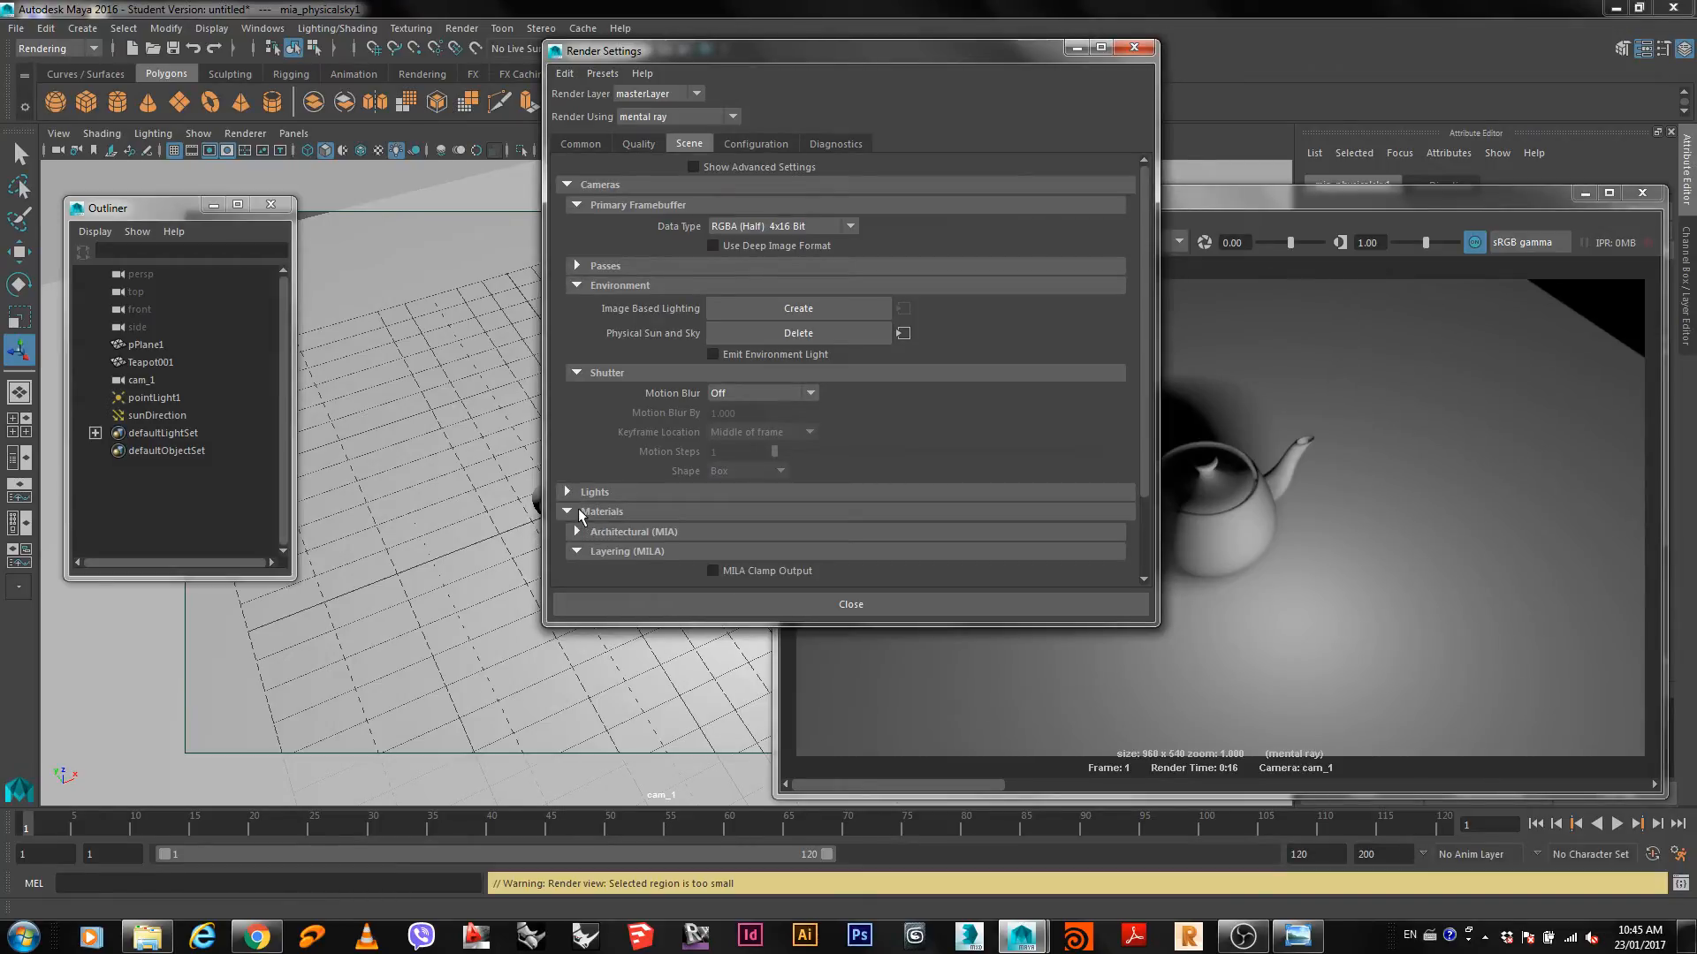
{"action": "left_click", "coordinate": [585, 510]}
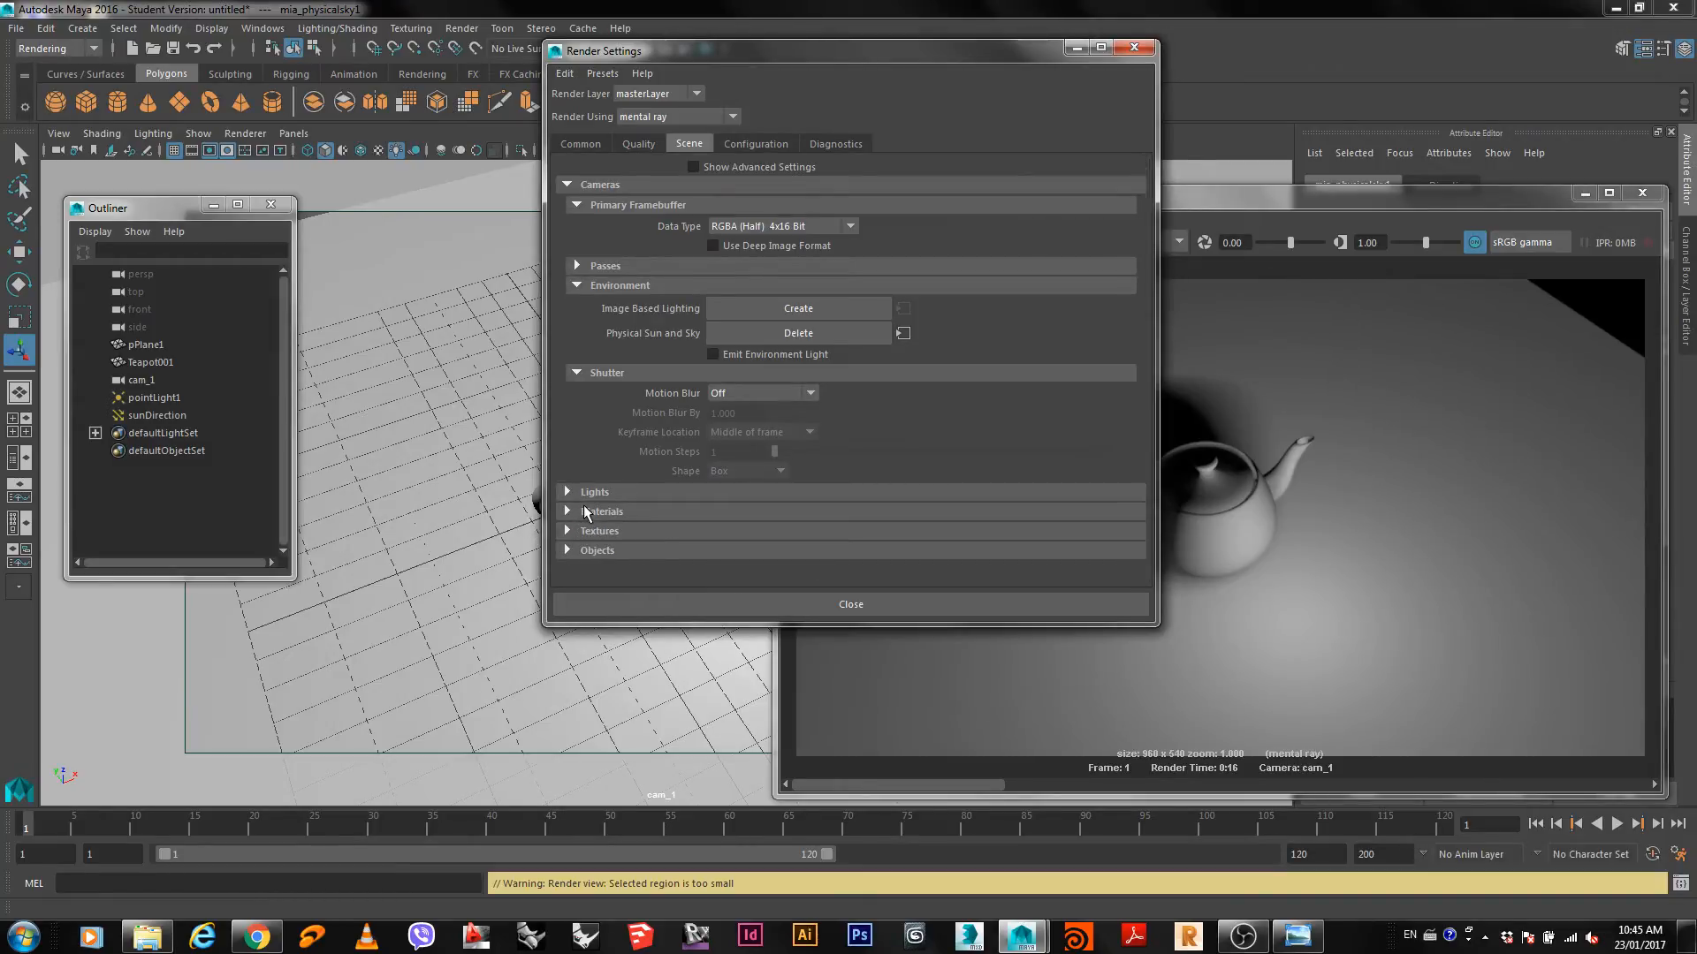
Close the render settings, keep the current image in the Render View, and re-render the teapot with the physical sky.
{"action": "left_click", "coordinate": [1137, 47]}
{"action": "left_click_drag", "start_coordinate": [1193, 205], "coordinate": [788, 151]}
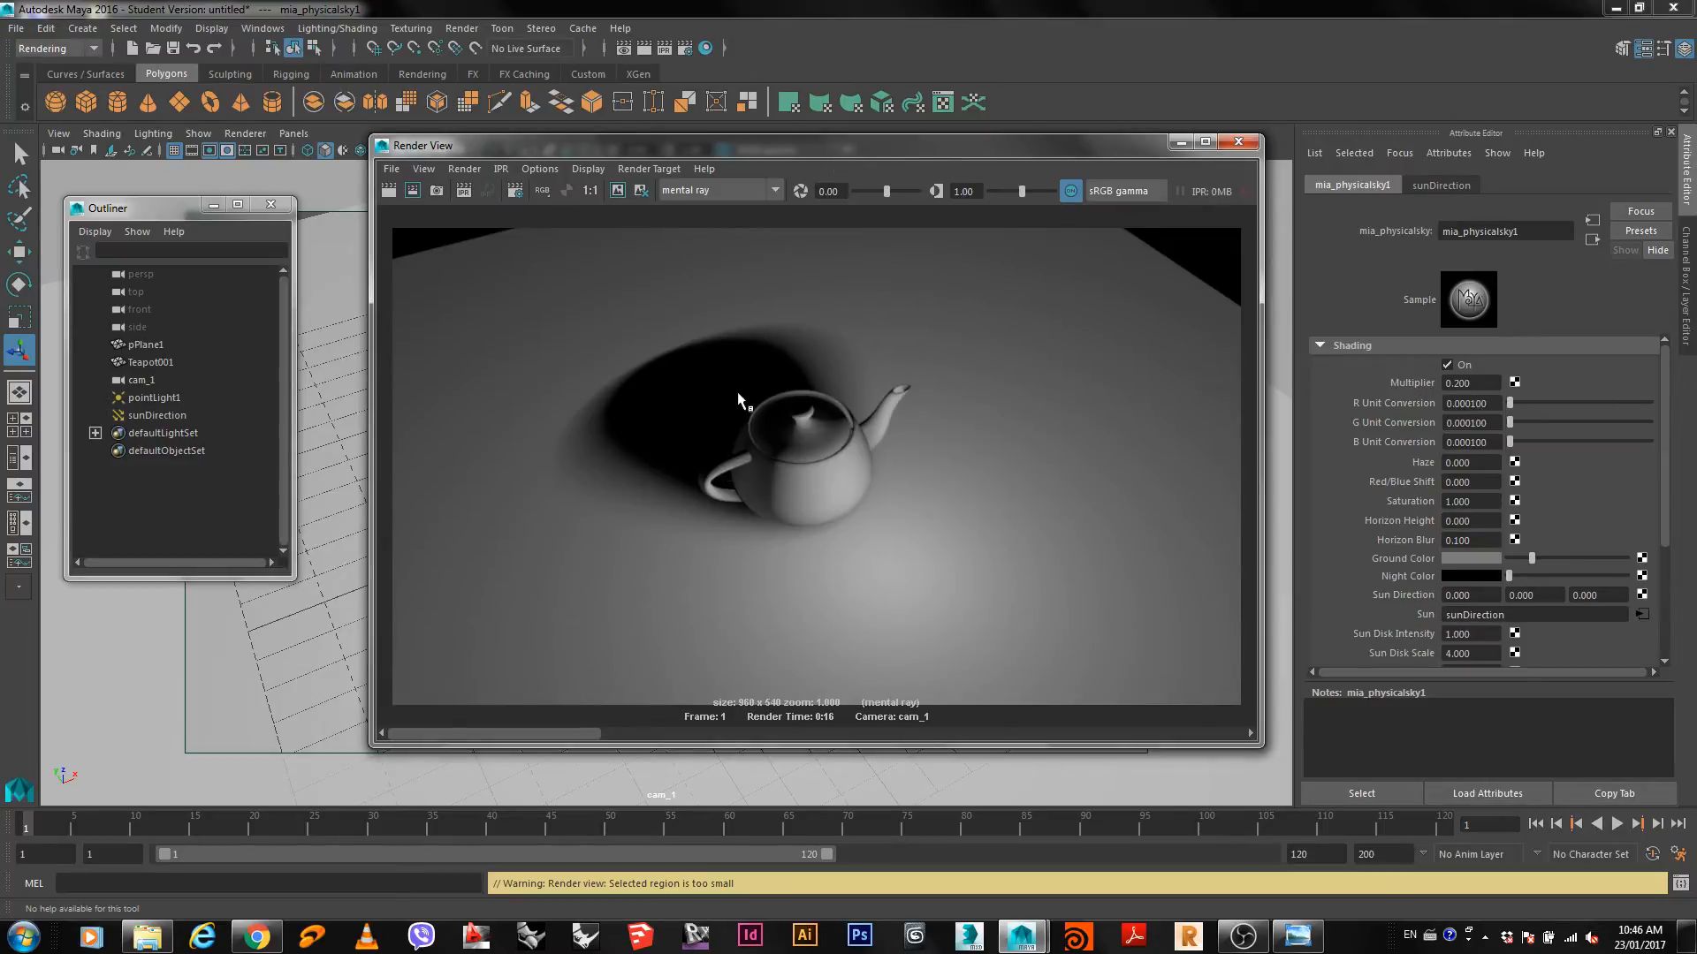
{"action": "left_click", "coordinate": [618, 191]}
{"action": "right_click", "coordinate": [927, 500]}
{"action": "mouse_move", "coordinate": [973, 541]}
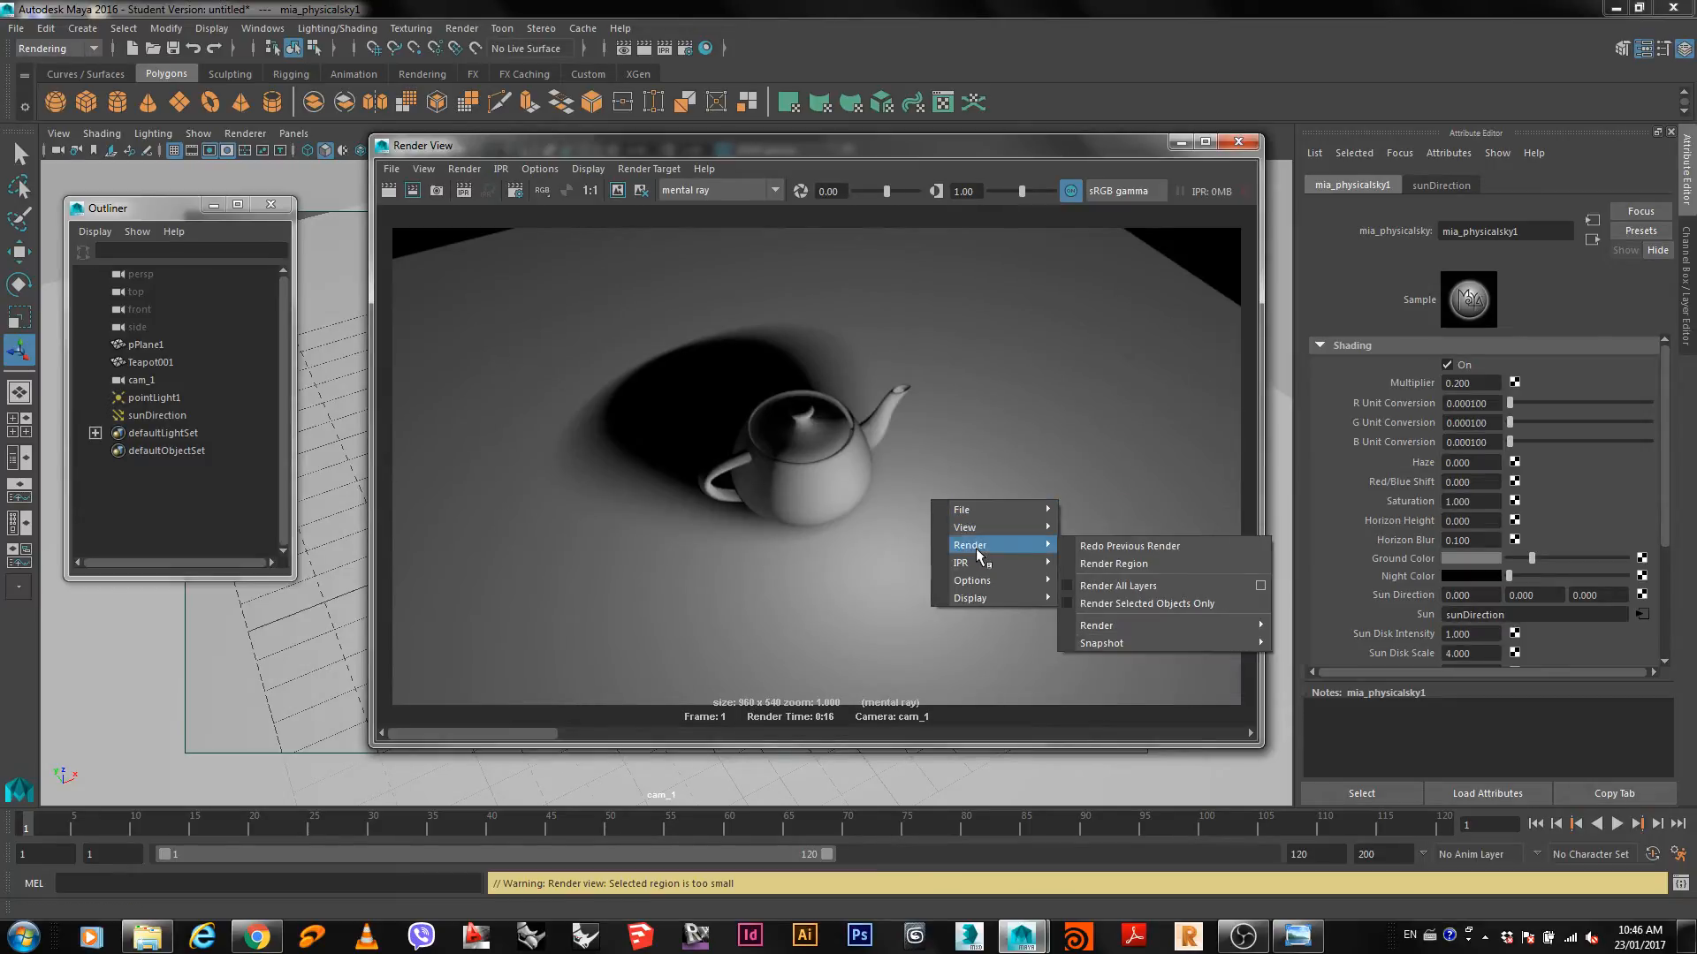
{"action": "left_click", "coordinate": [1101, 546]}
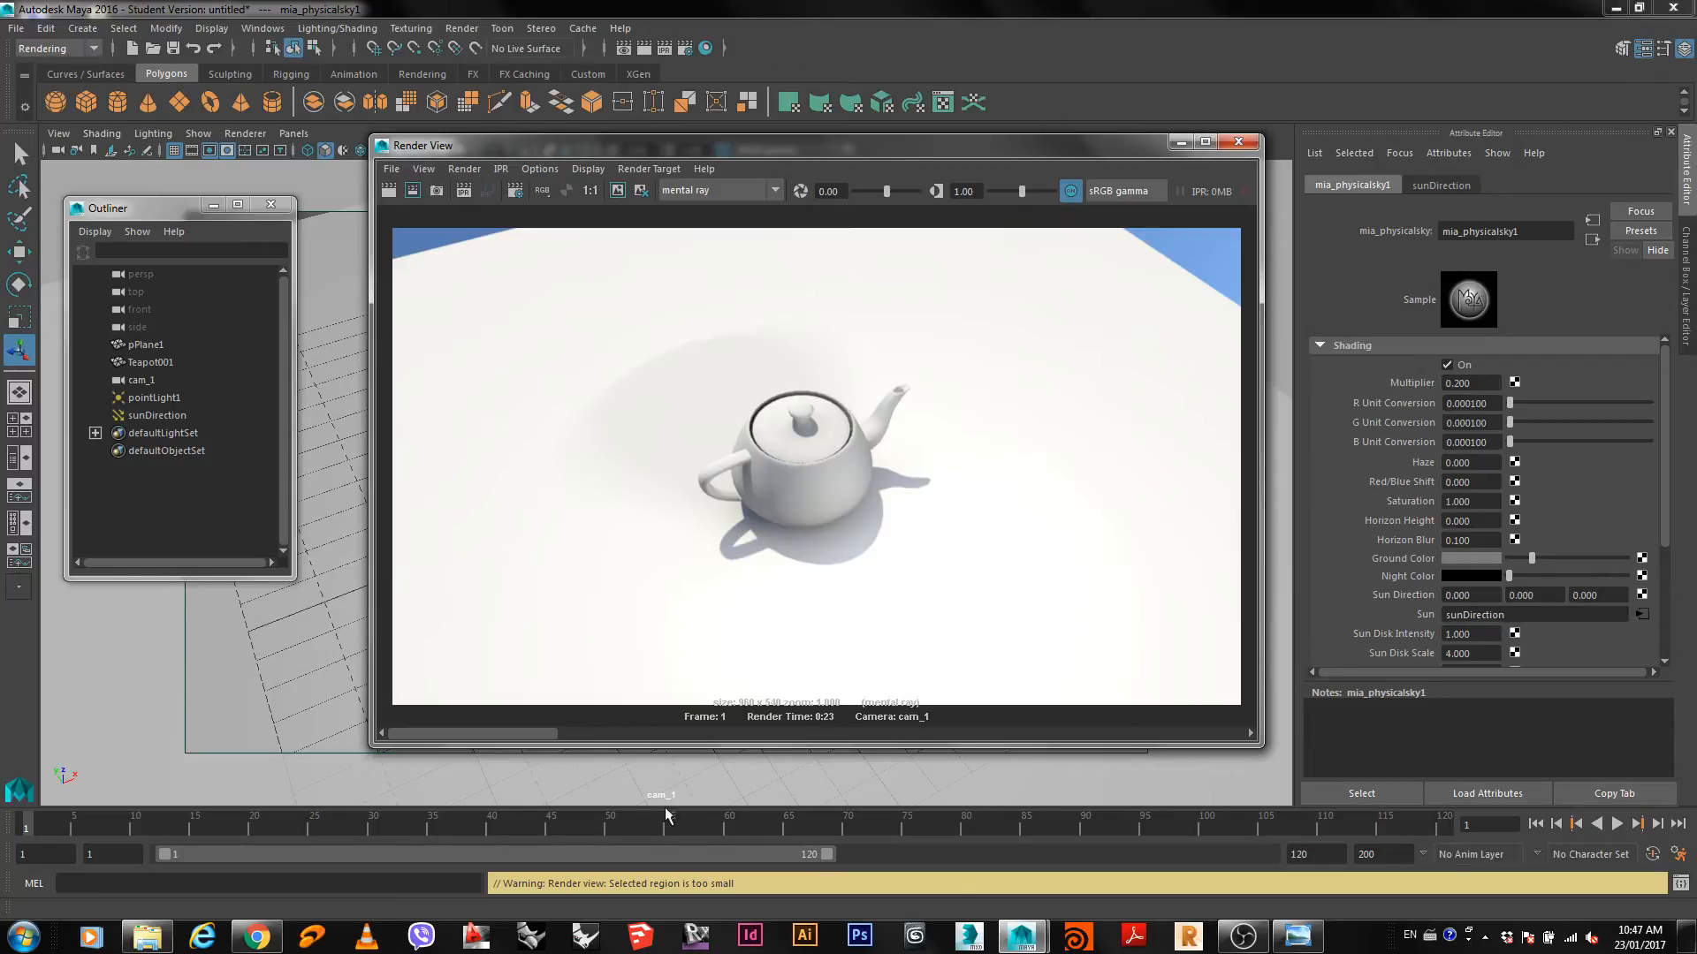
Delete pointLight1 from the scene and redo the previous render with only the physical sun lighting the teapot.
{"action": "mouse_move", "coordinate": [526, 735]}
{"action": "left_mouse_down"}
{"action": "mouse_move", "coordinate": [719, 735]}
{"action": "mouse_move", "coordinate": [475, 753]}
{"action": "mouse_move", "coordinate": [693, 757]}
{"action": "mouse_move", "coordinate": [533, 756]}
{"action": "left_mouse_up"}
{"action": "left_click", "coordinate": [154, 397]}
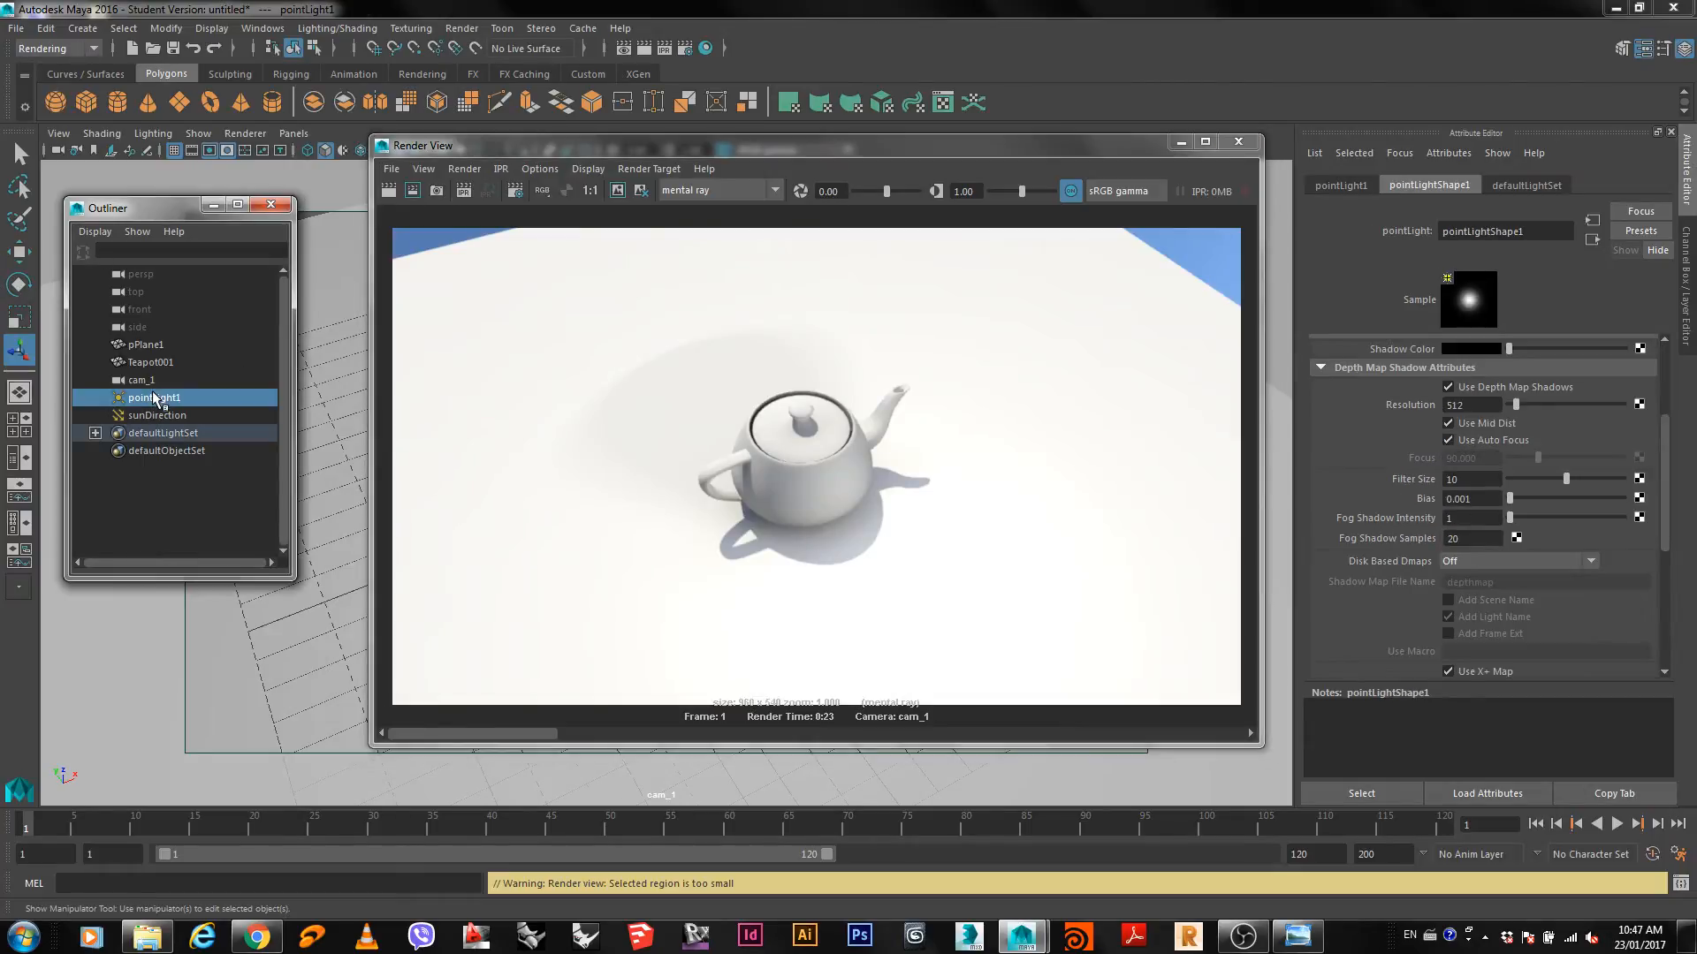
{"action": "key", "text": "Delete"}
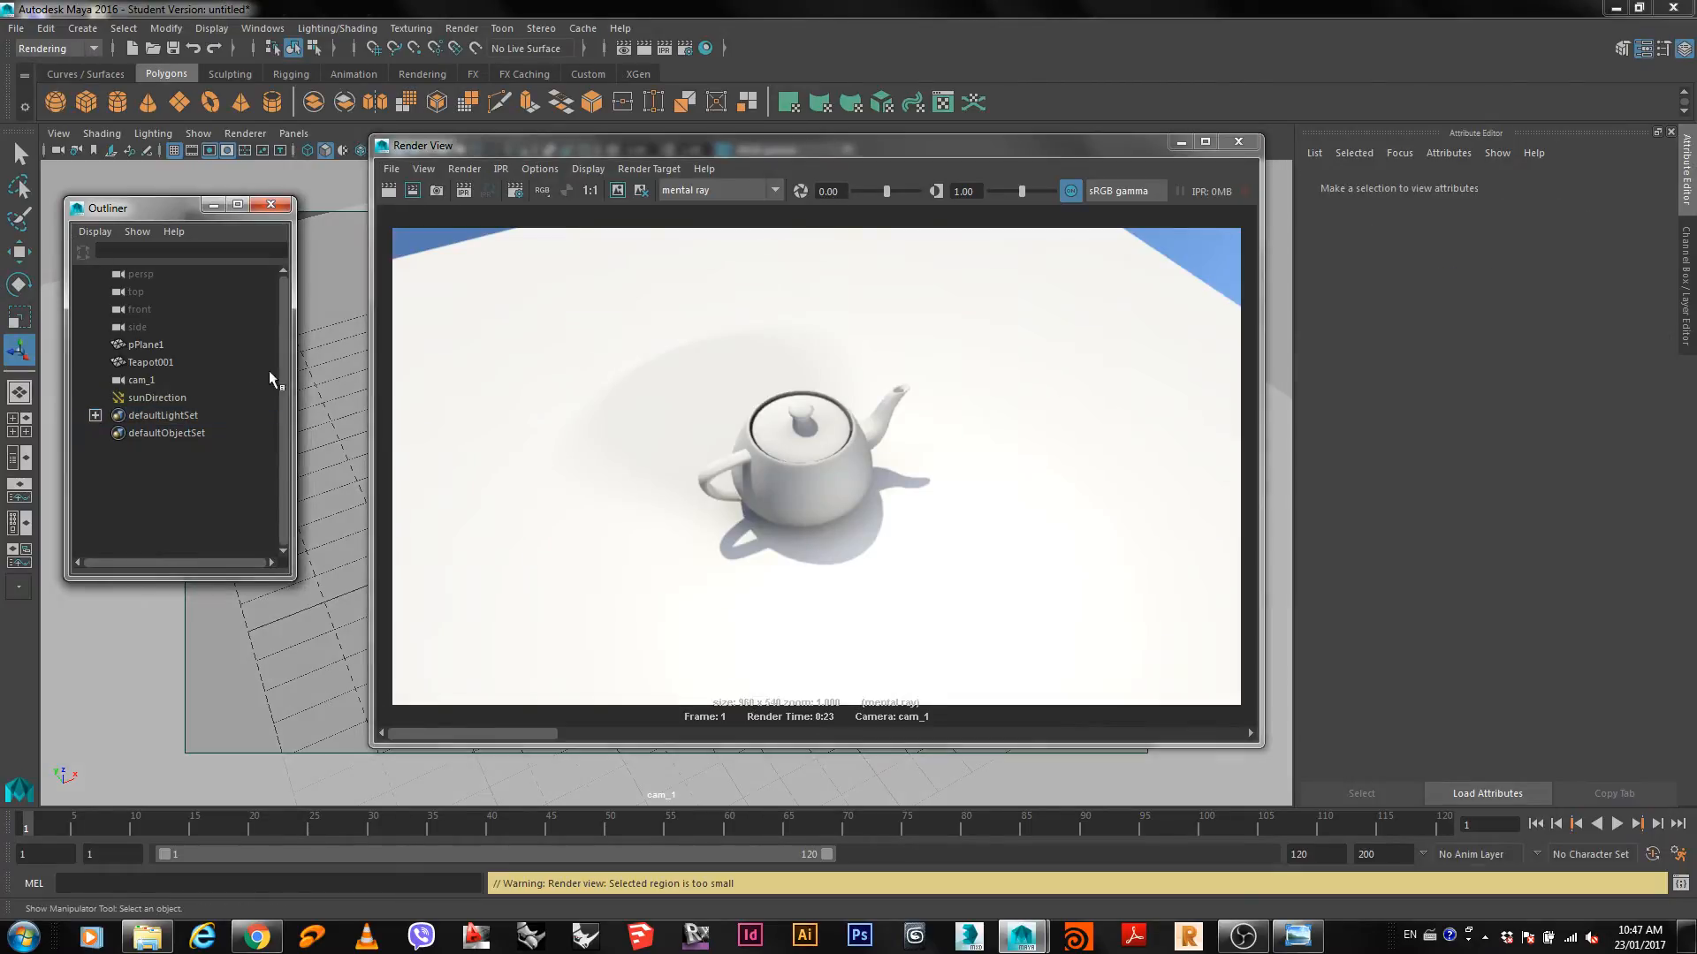
{"action": "right_click", "coordinate": [813, 470]}
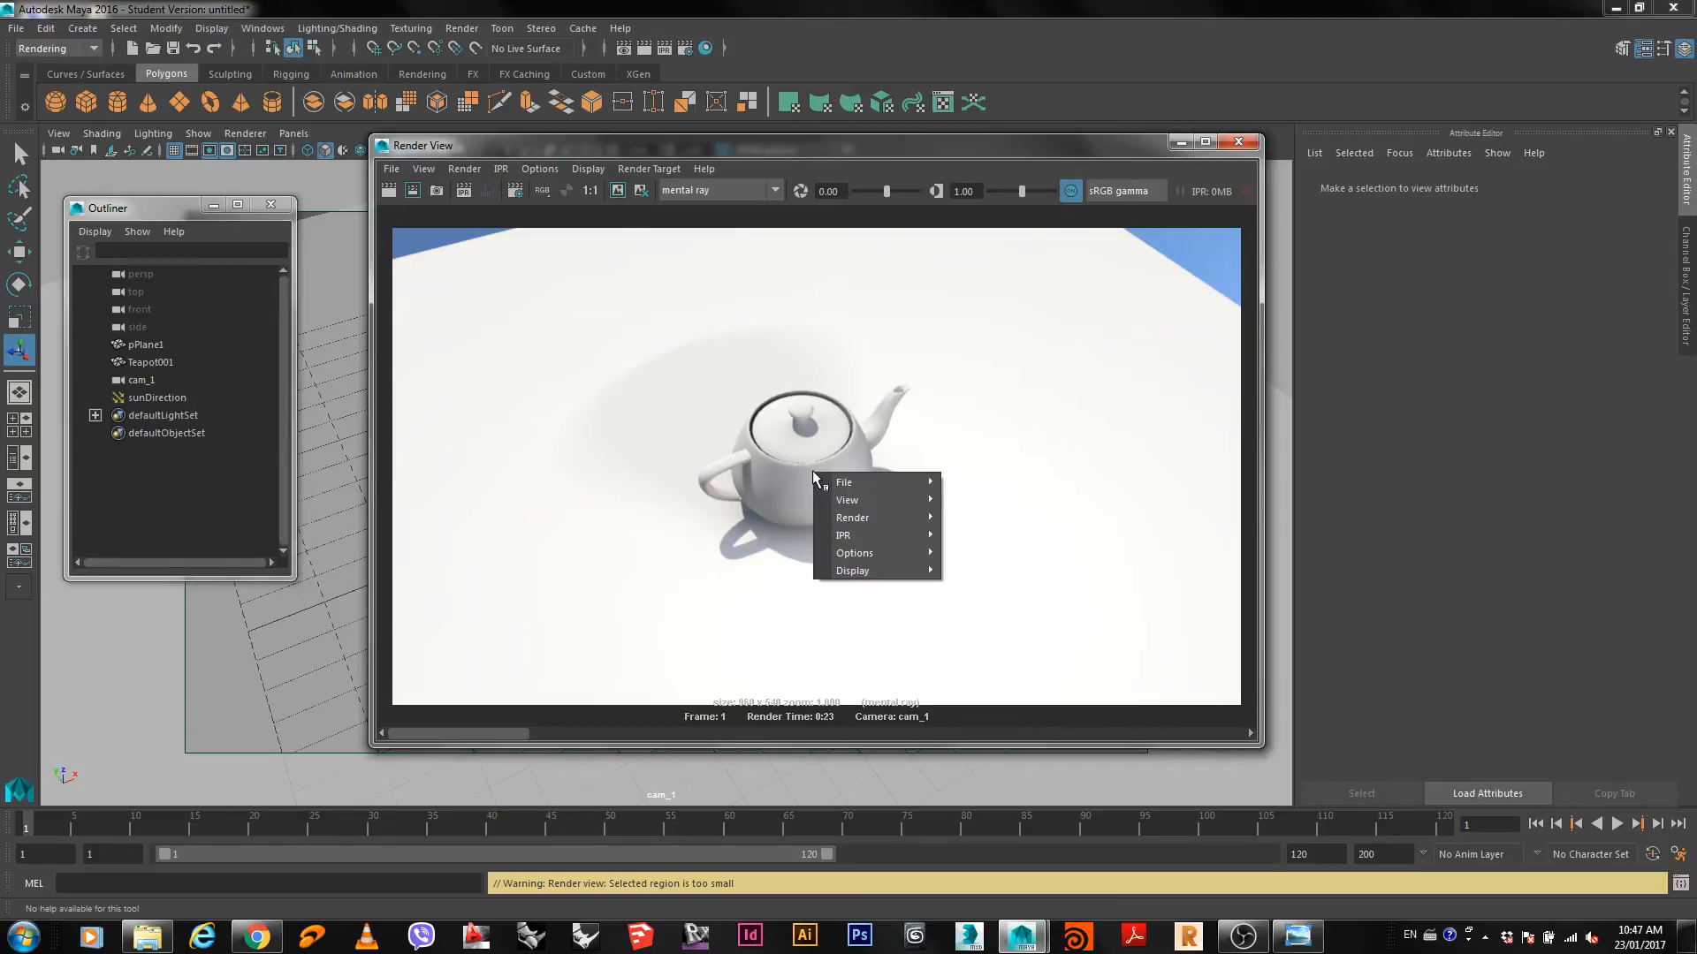
{"action": "mouse_move", "coordinate": [856, 510]}
{"action": "left_click", "coordinate": [995, 516]}
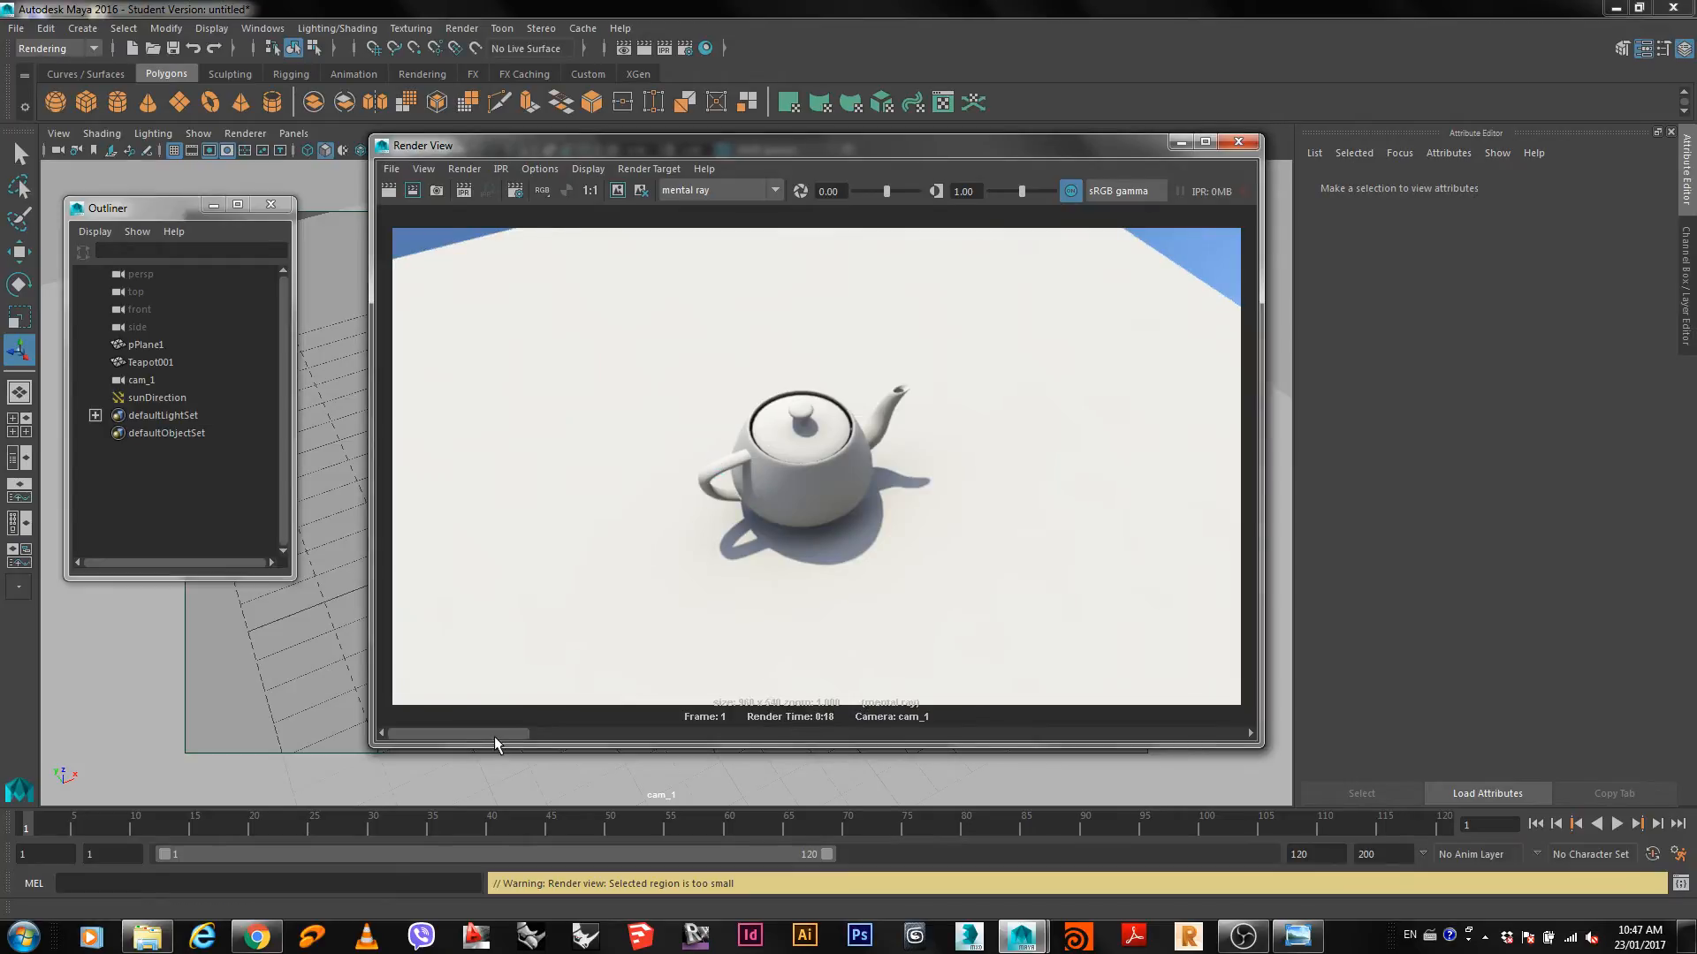
Compare the kept render that includes the point light with the sun-only render.
{"action": "left_click_drag", "start_coordinate": [519, 735], "coordinate": [618, 734]}
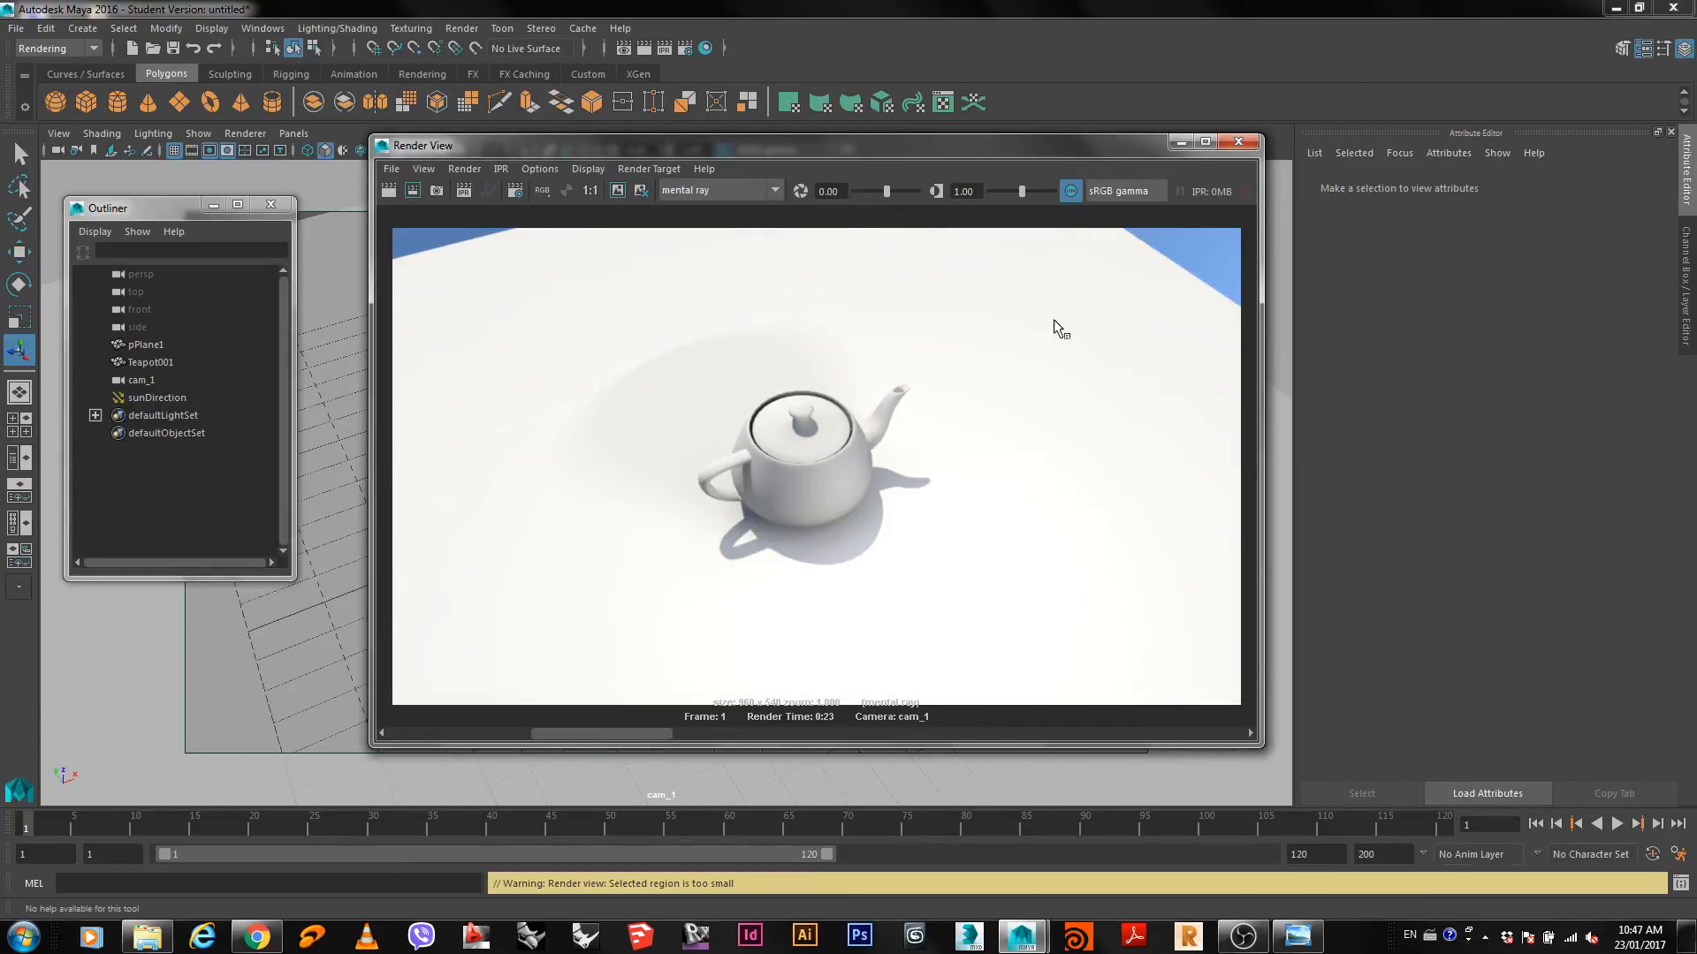
{"action": "left_click_drag", "start_coordinate": [592, 737], "coordinate": [470, 737]}
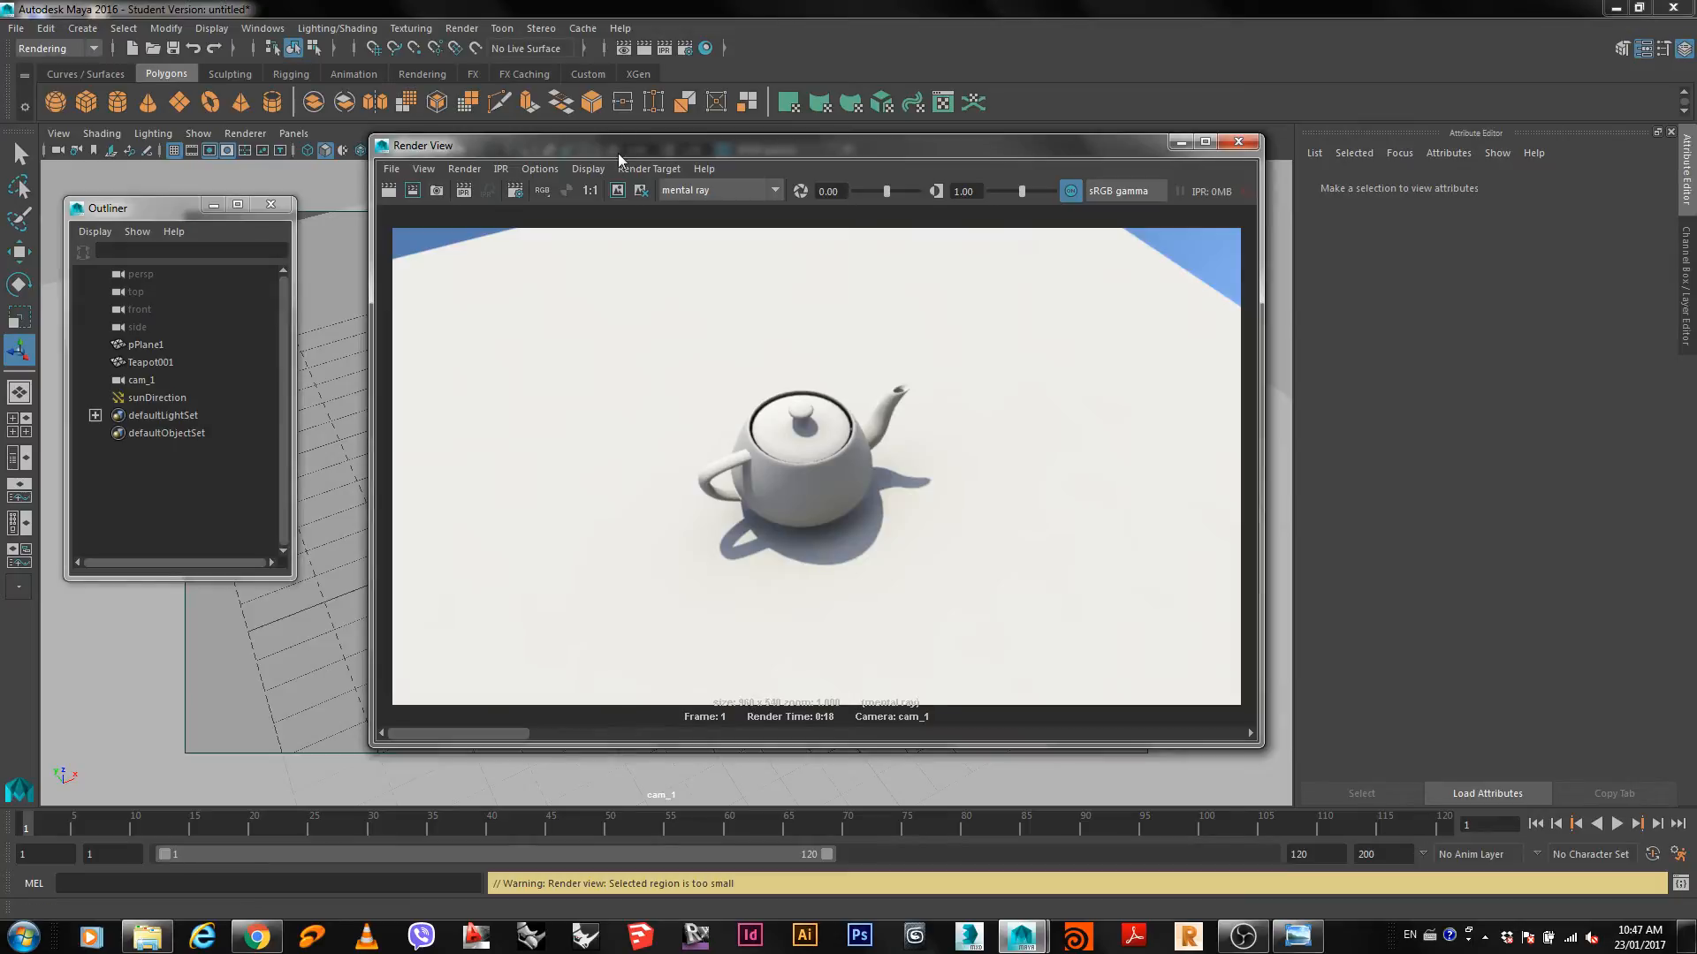
{"action": "left_click_drag", "start_coordinate": [618, 152], "coordinate": [566, 158]}
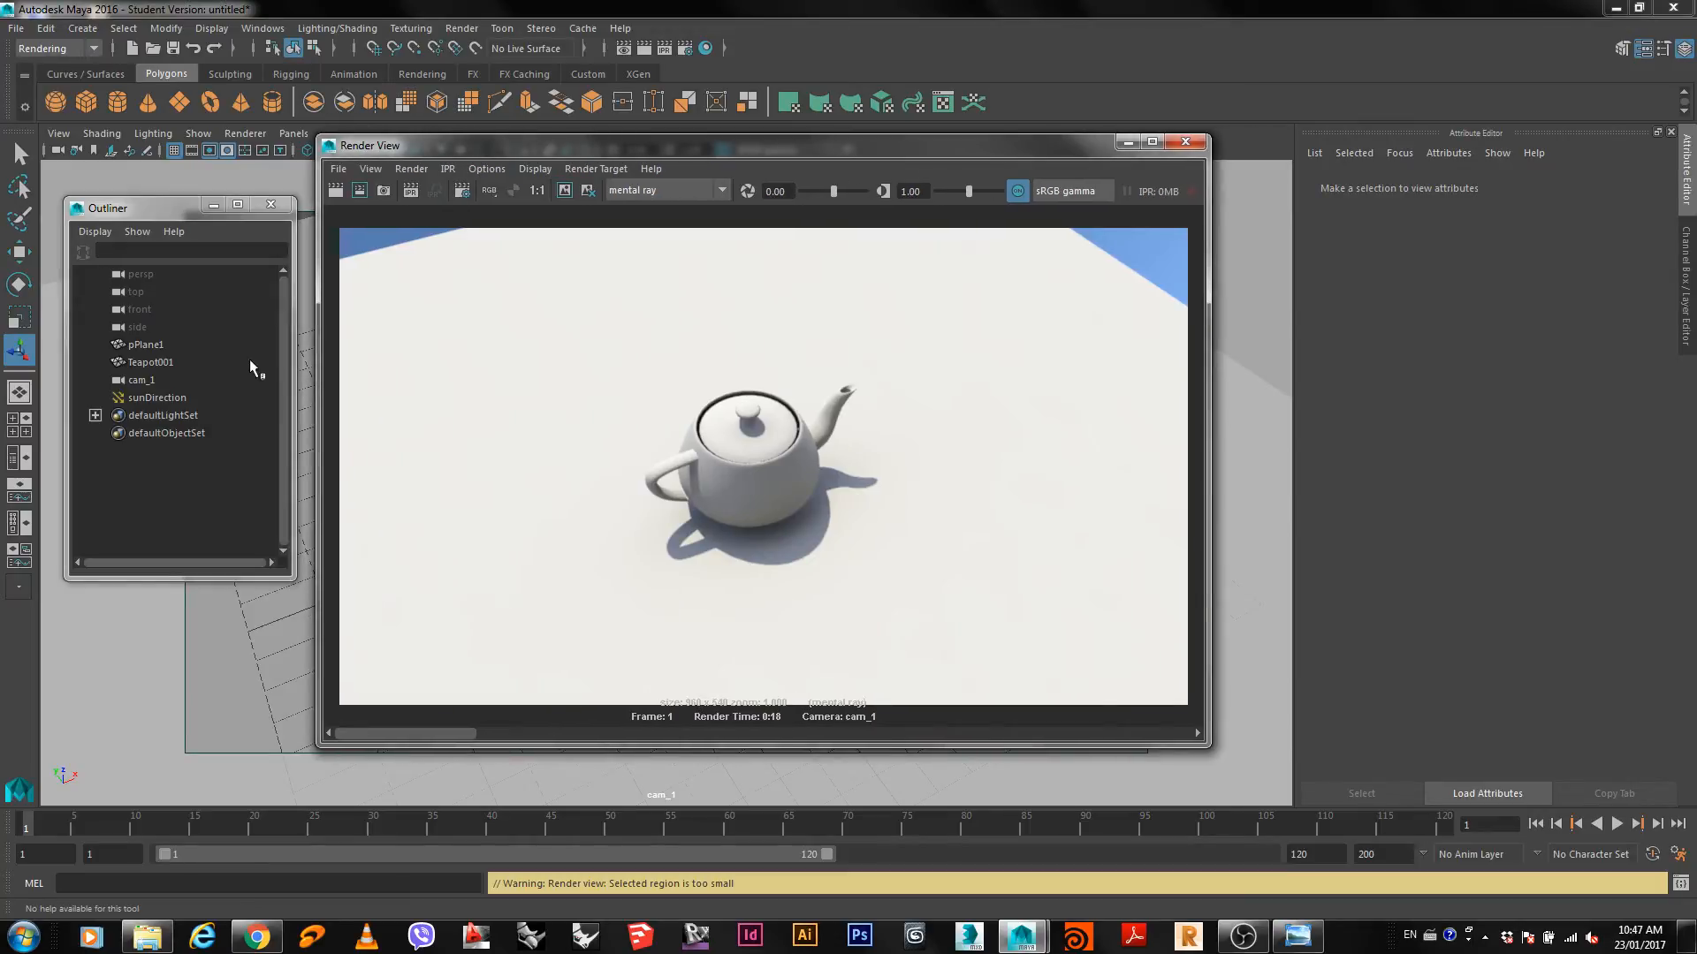
Select sunDirection and look through the attributes of its connected nodes, including mia_physicalsky1 and defaultLightSet.
{"action": "left_click", "coordinate": [171, 394]}
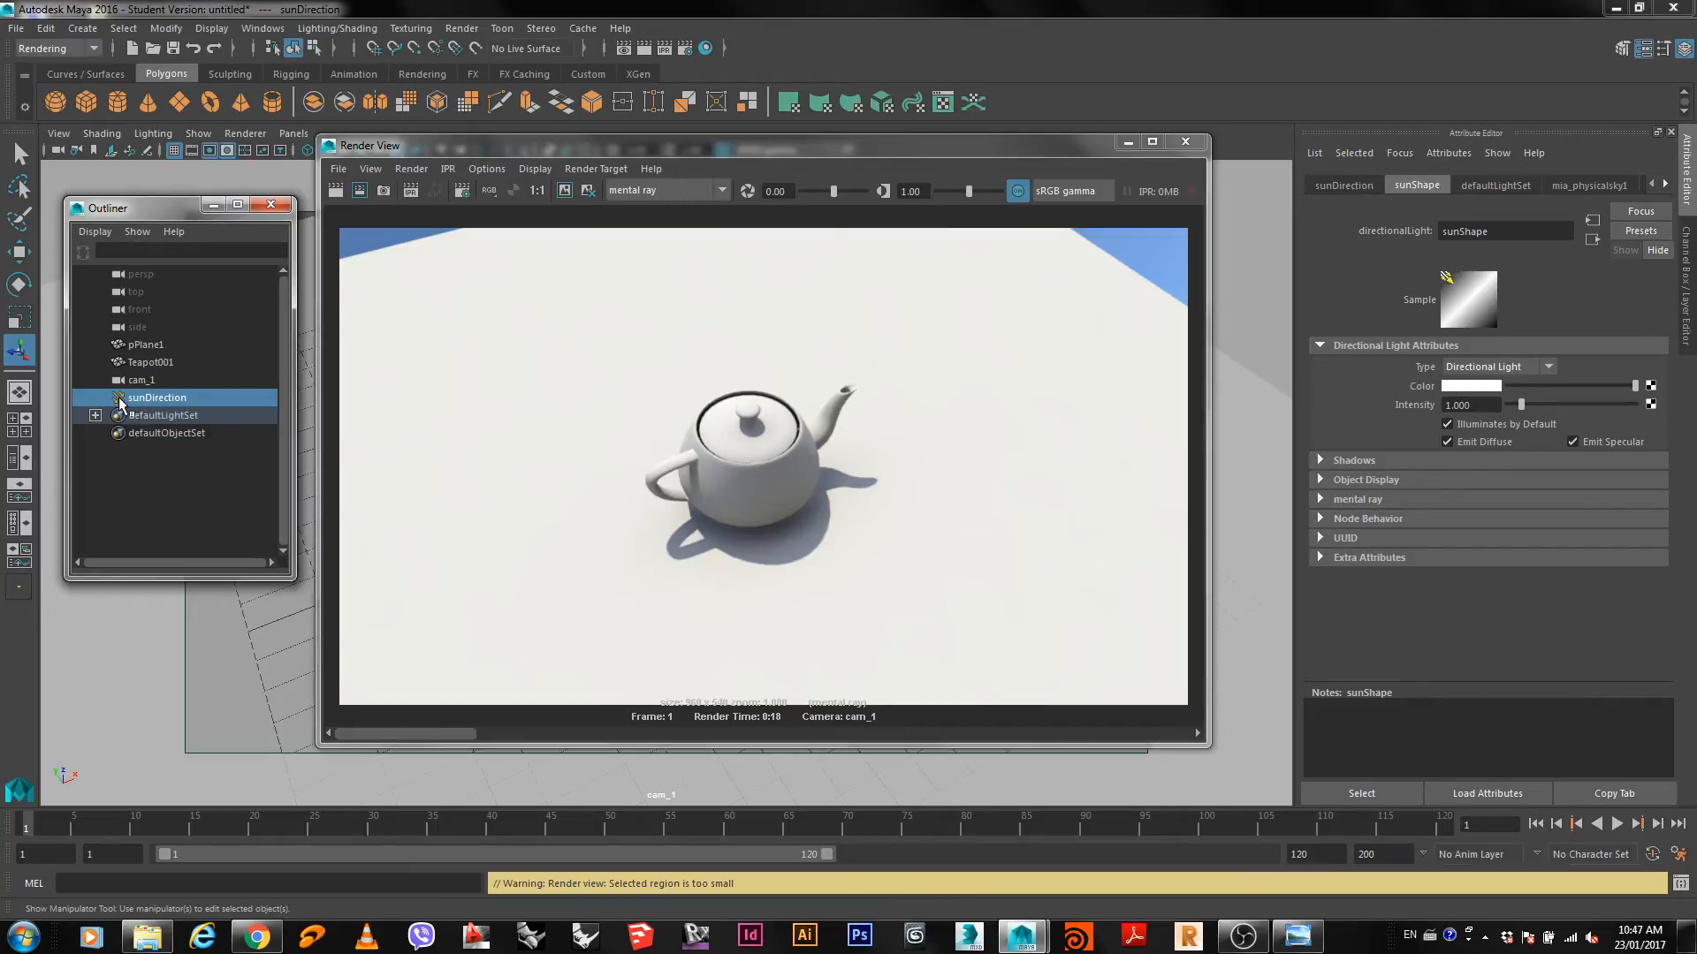
{"action": "left_click_drag", "start_coordinate": [137, 210], "coordinate": [134, 179]}
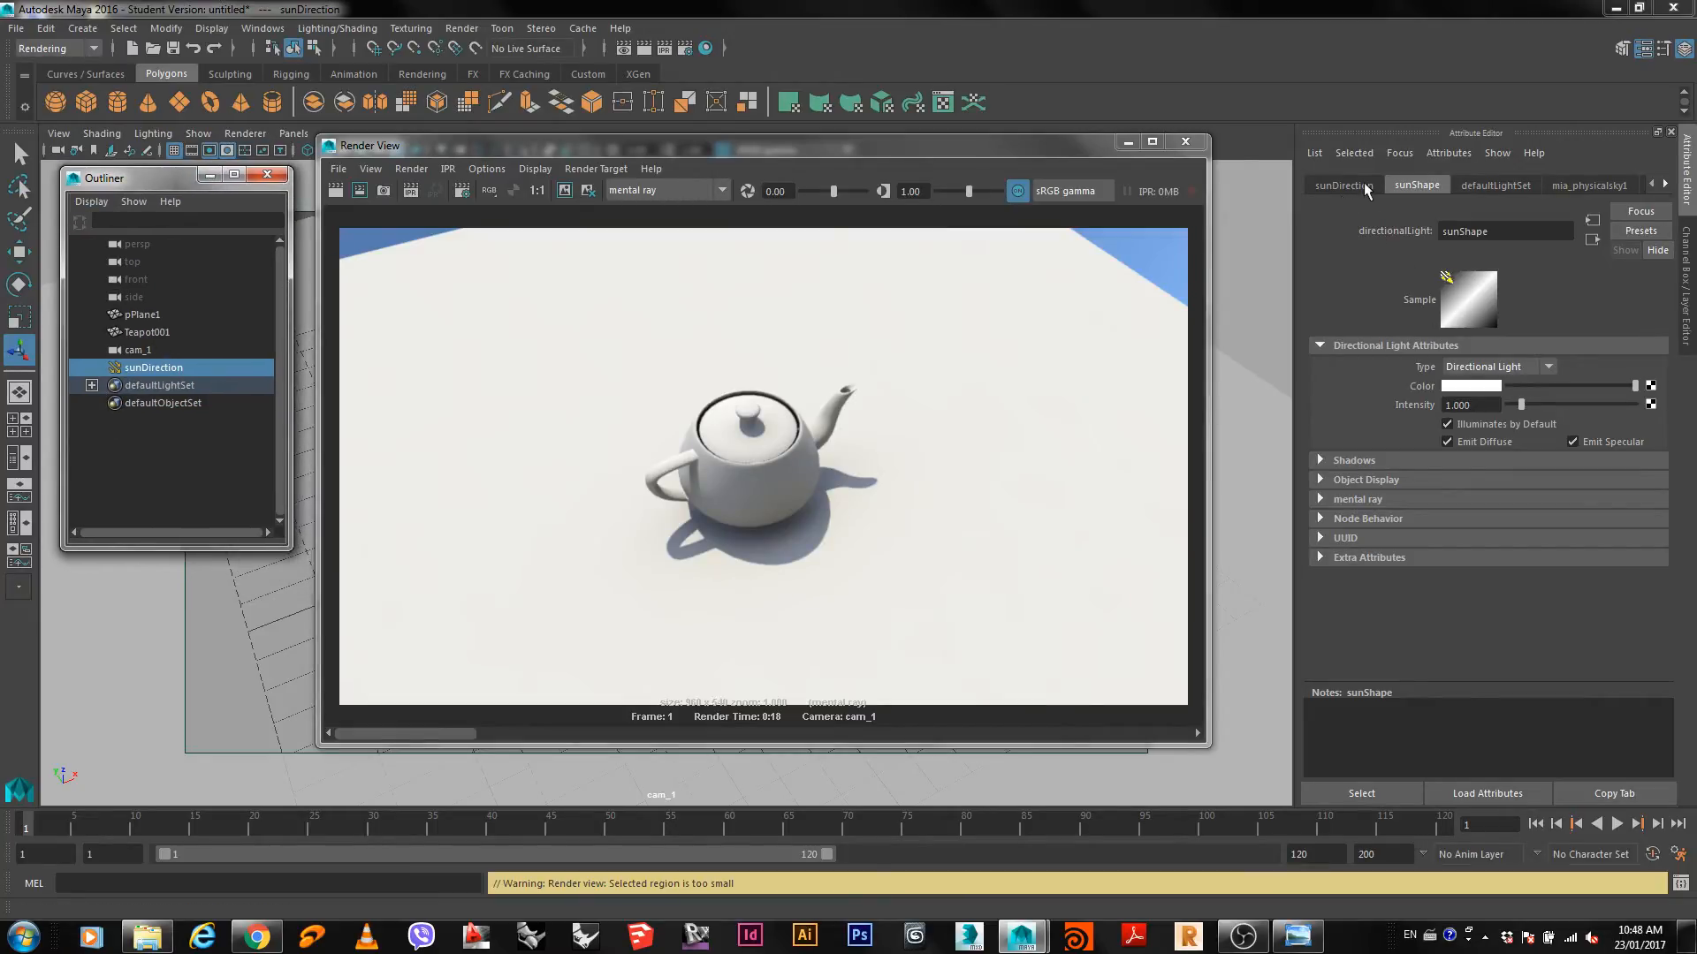
{"action": "left_click", "coordinate": [1663, 187]}
{"action": "left_click", "coordinate": [1664, 186]}
{"action": "left_click", "coordinate": [1583, 187]}
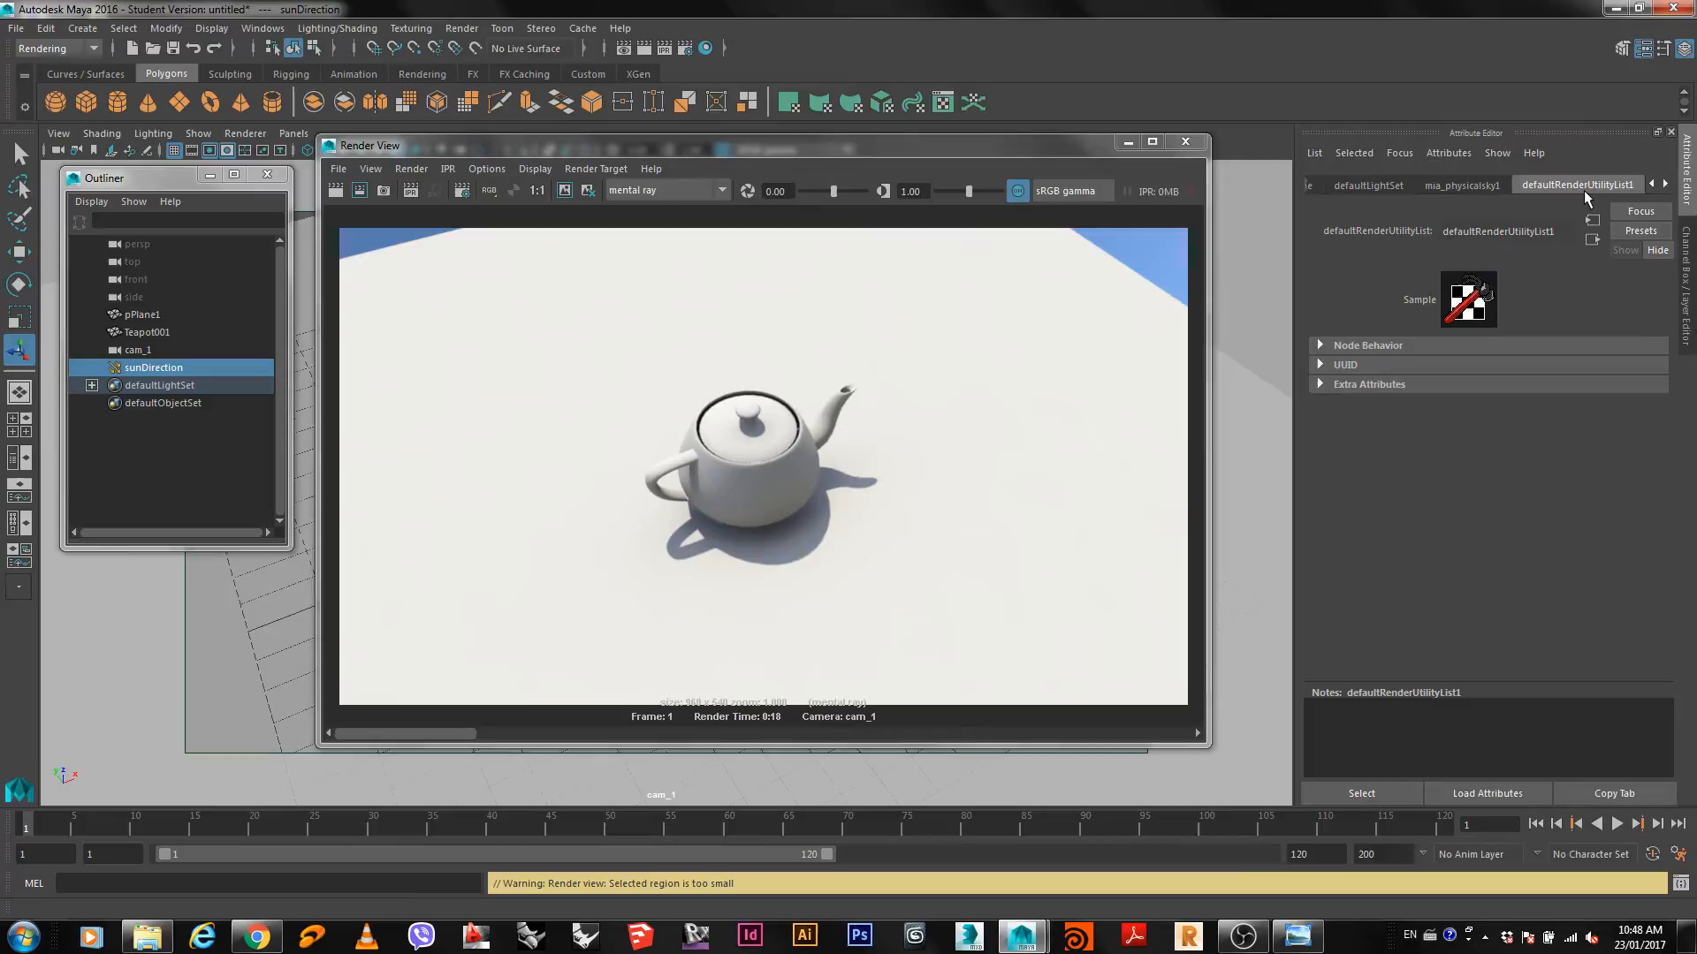
{"action": "left_click", "coordinate": [1476, 188]}
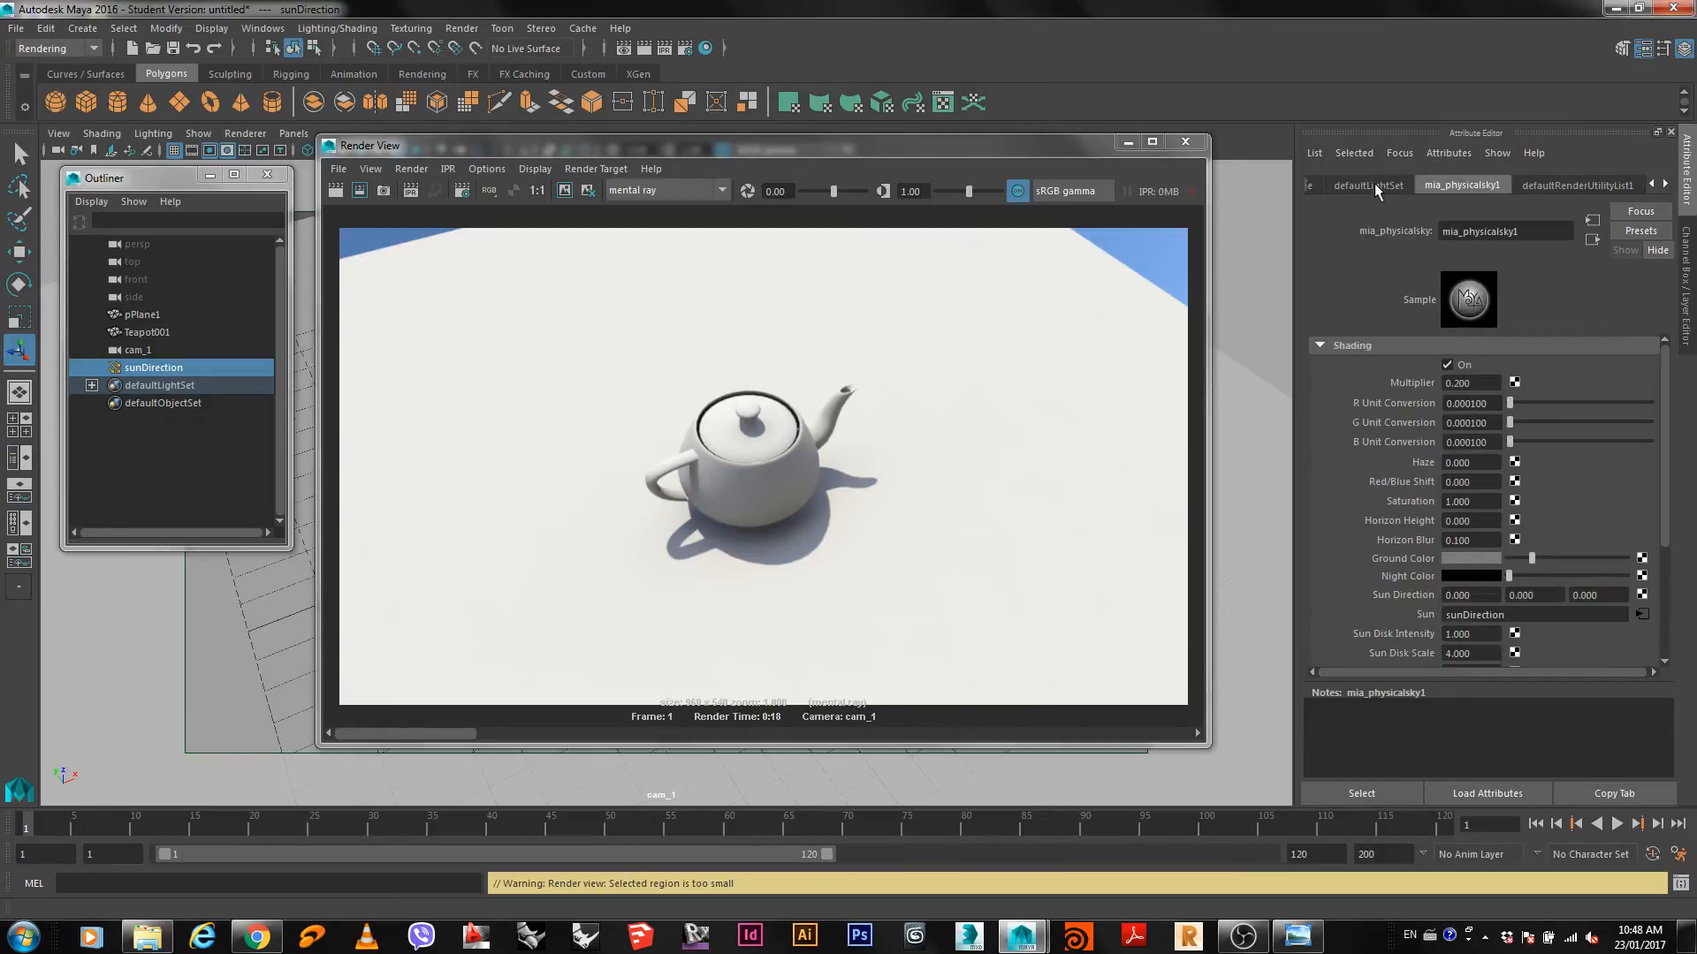
{"action": "left_click", "coordinate": [1375, 186]}
{"action": "left_click", "coordinate": [1650, 183]}
Examine the Shading attributes of mia_physicalsky1, from the haze and horizon options to the sun disk options.
{"action": "left_click", "coordinate": [1518, 188]}
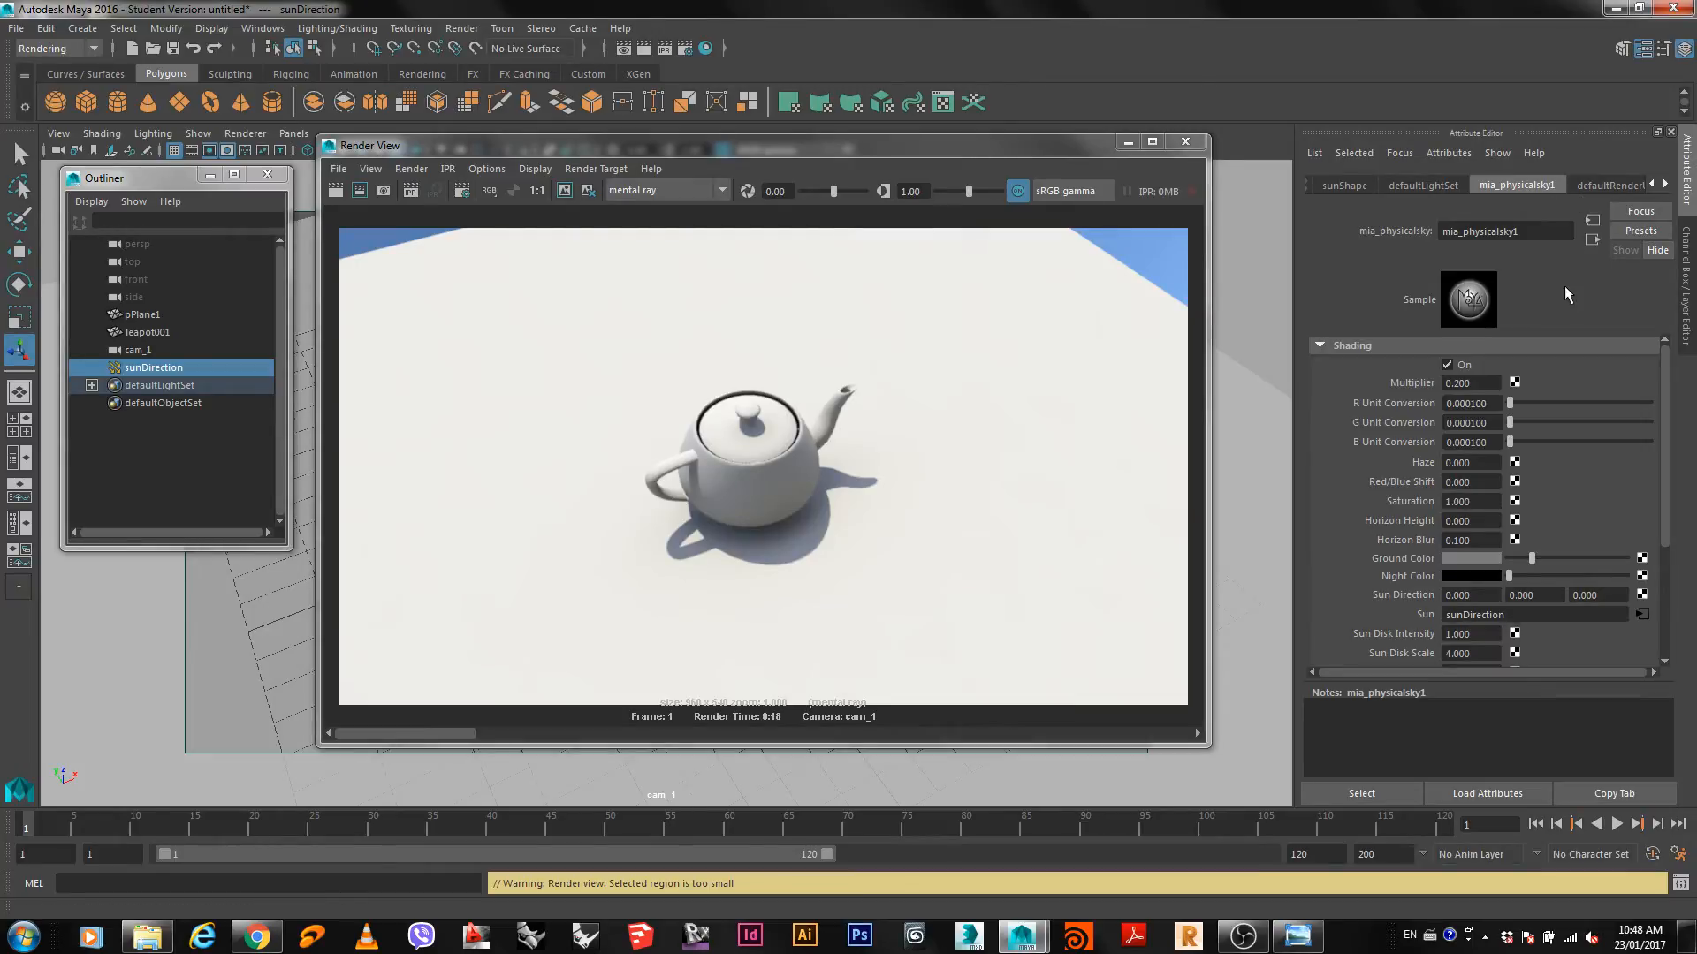
{"action": "scroll", "coordinate": [1610, 357], "scroll_direction": "down", "scroll_amount": 2}
{"action": "scroll", "coordinate": [1617, 364], "scroll_direction": "up", "scroll_amount": 1}
{"action": "scroll", "coordinate": [1461, 397], "scroll_direction": "down", "scroll_amount": 3}
{"action": "scroll", "coordinate": [1502, 398], "scroll_direction": "up", "scroll_amount": 1}
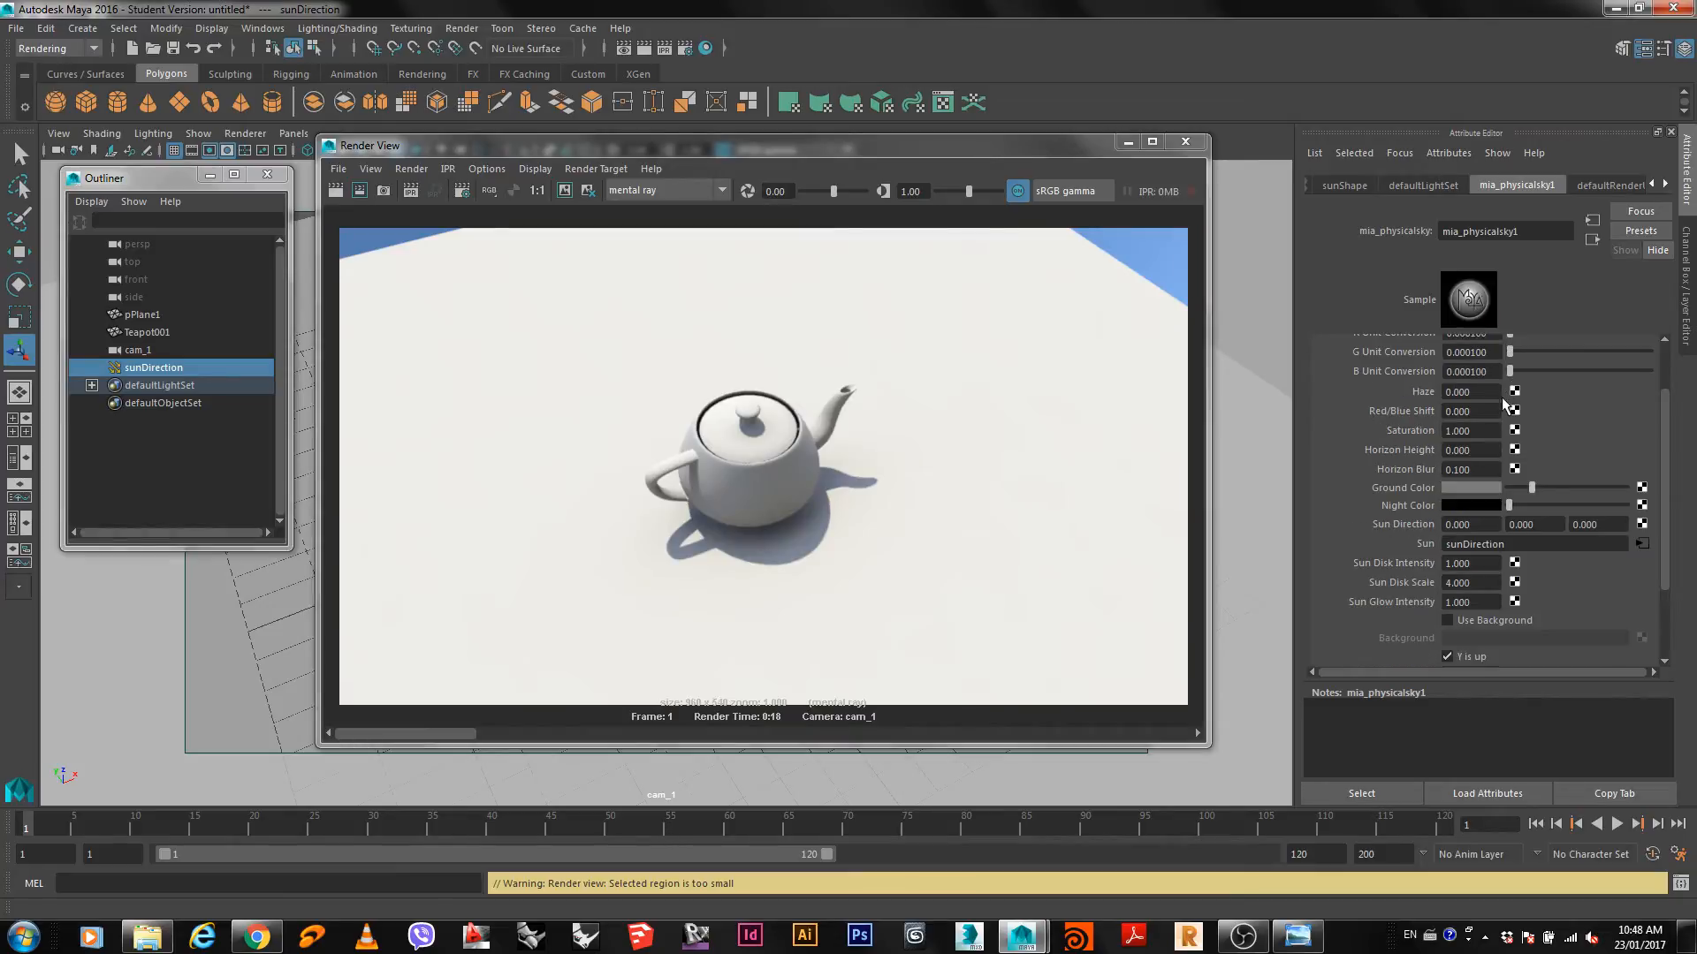
{"action": "scroll", "coordinate": [1498, 409], "scroll_direction": "down", "scroll_amount": 2}
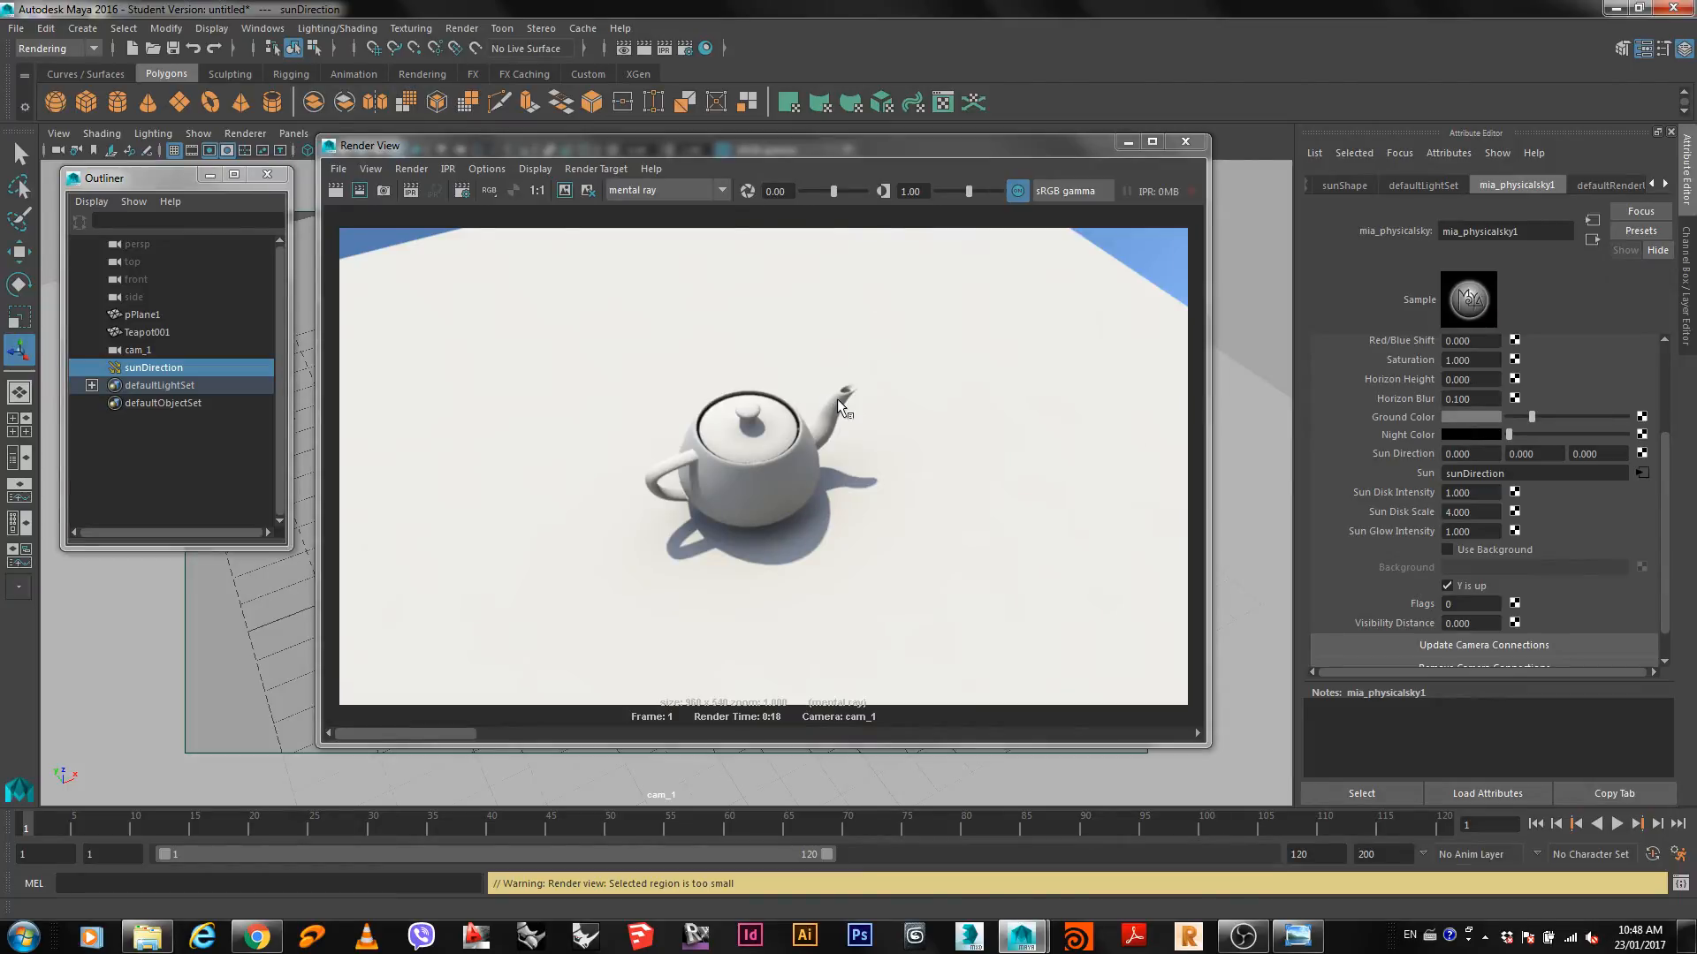
Set the physical sky's Night Color to red and redo the previous render.
{"action": "left_click", "coordinate": [1472, 434]}
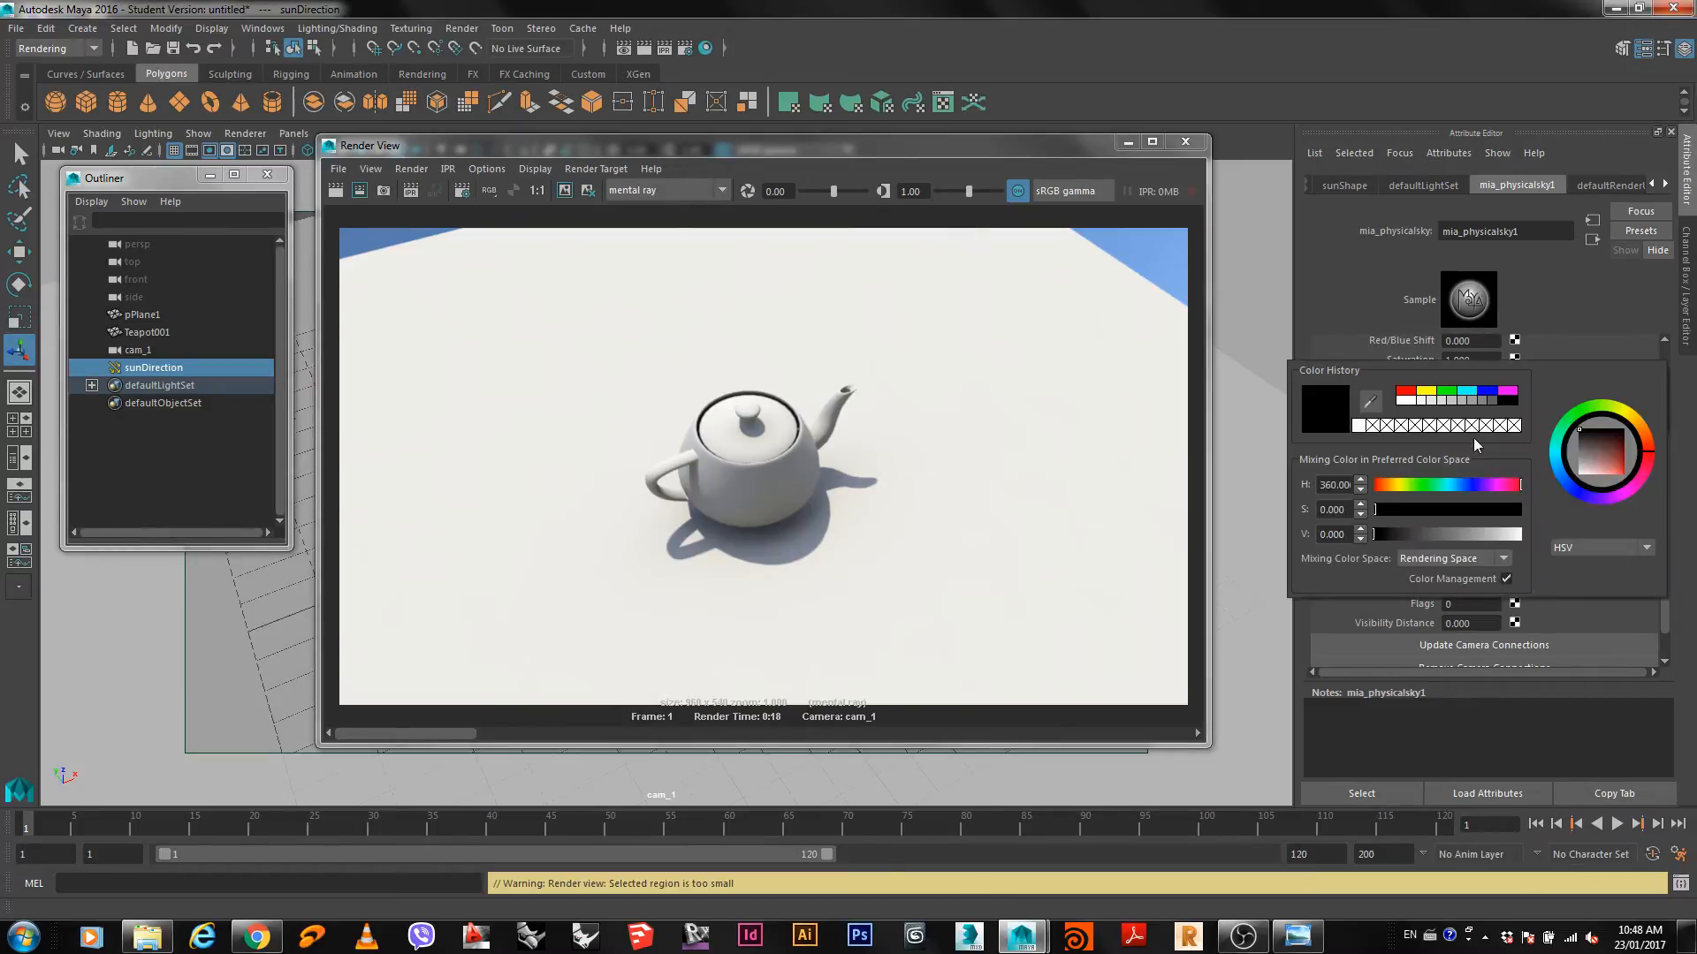
{"action": "left_click", "coordinate": [1407, 391]}
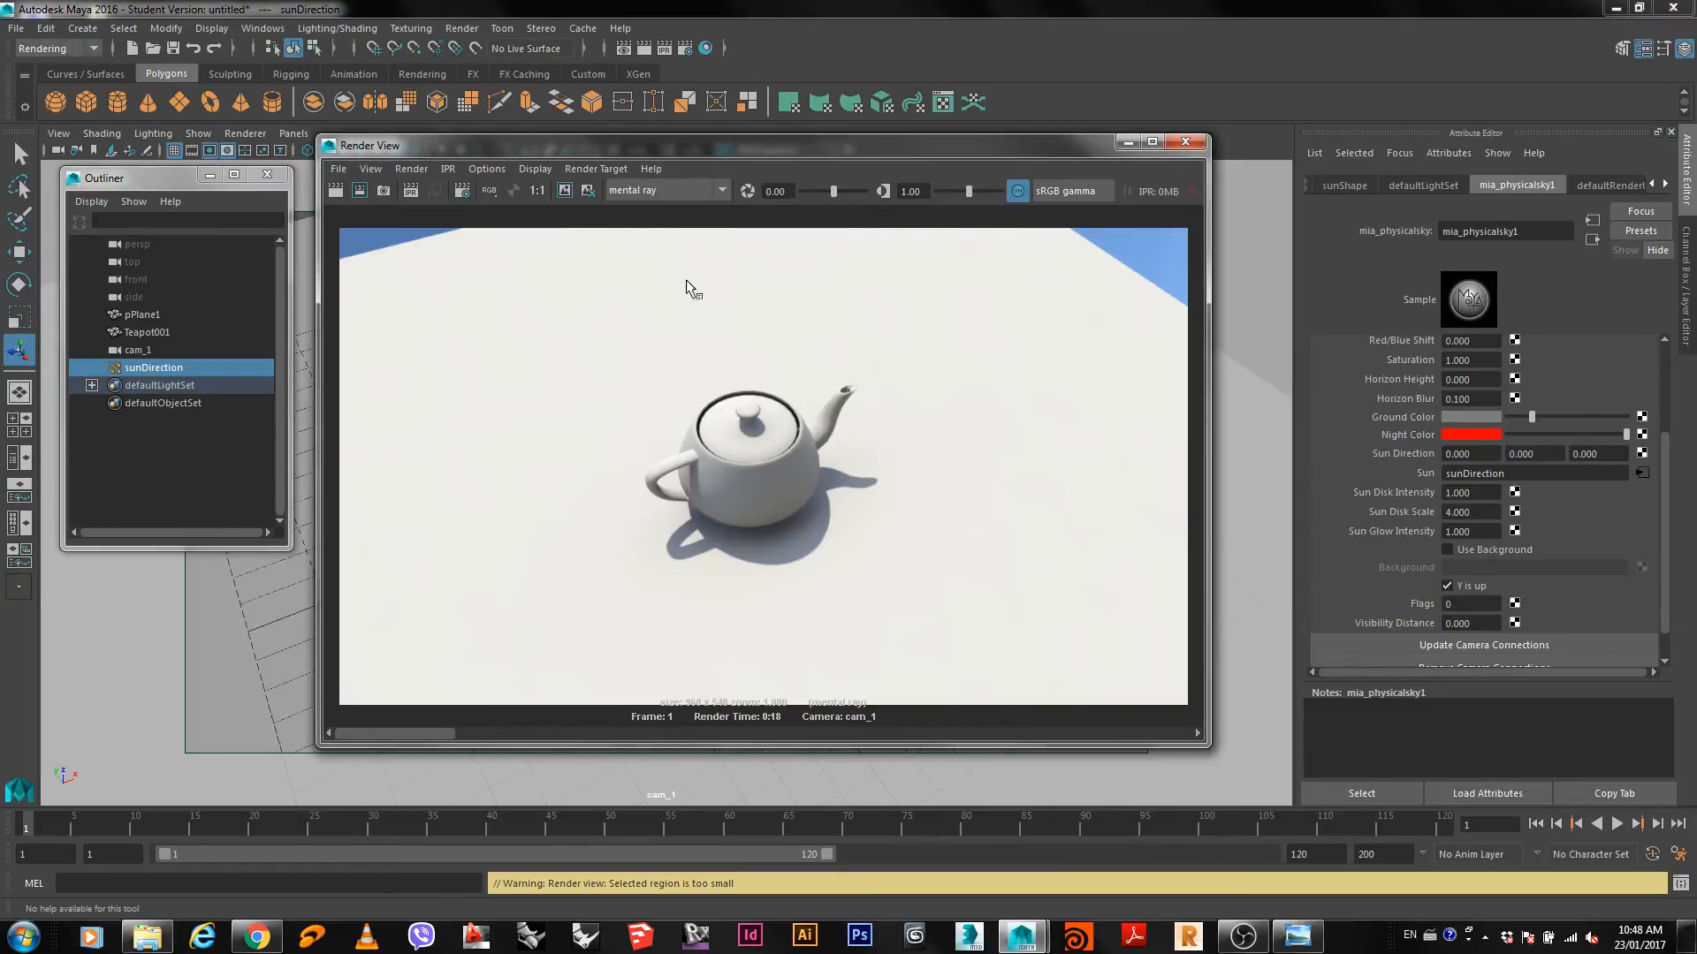
{"action": "right_click", "coordinate": [810, 358]}
{"action": "mouse_move", "coordinate": [888, 402]}
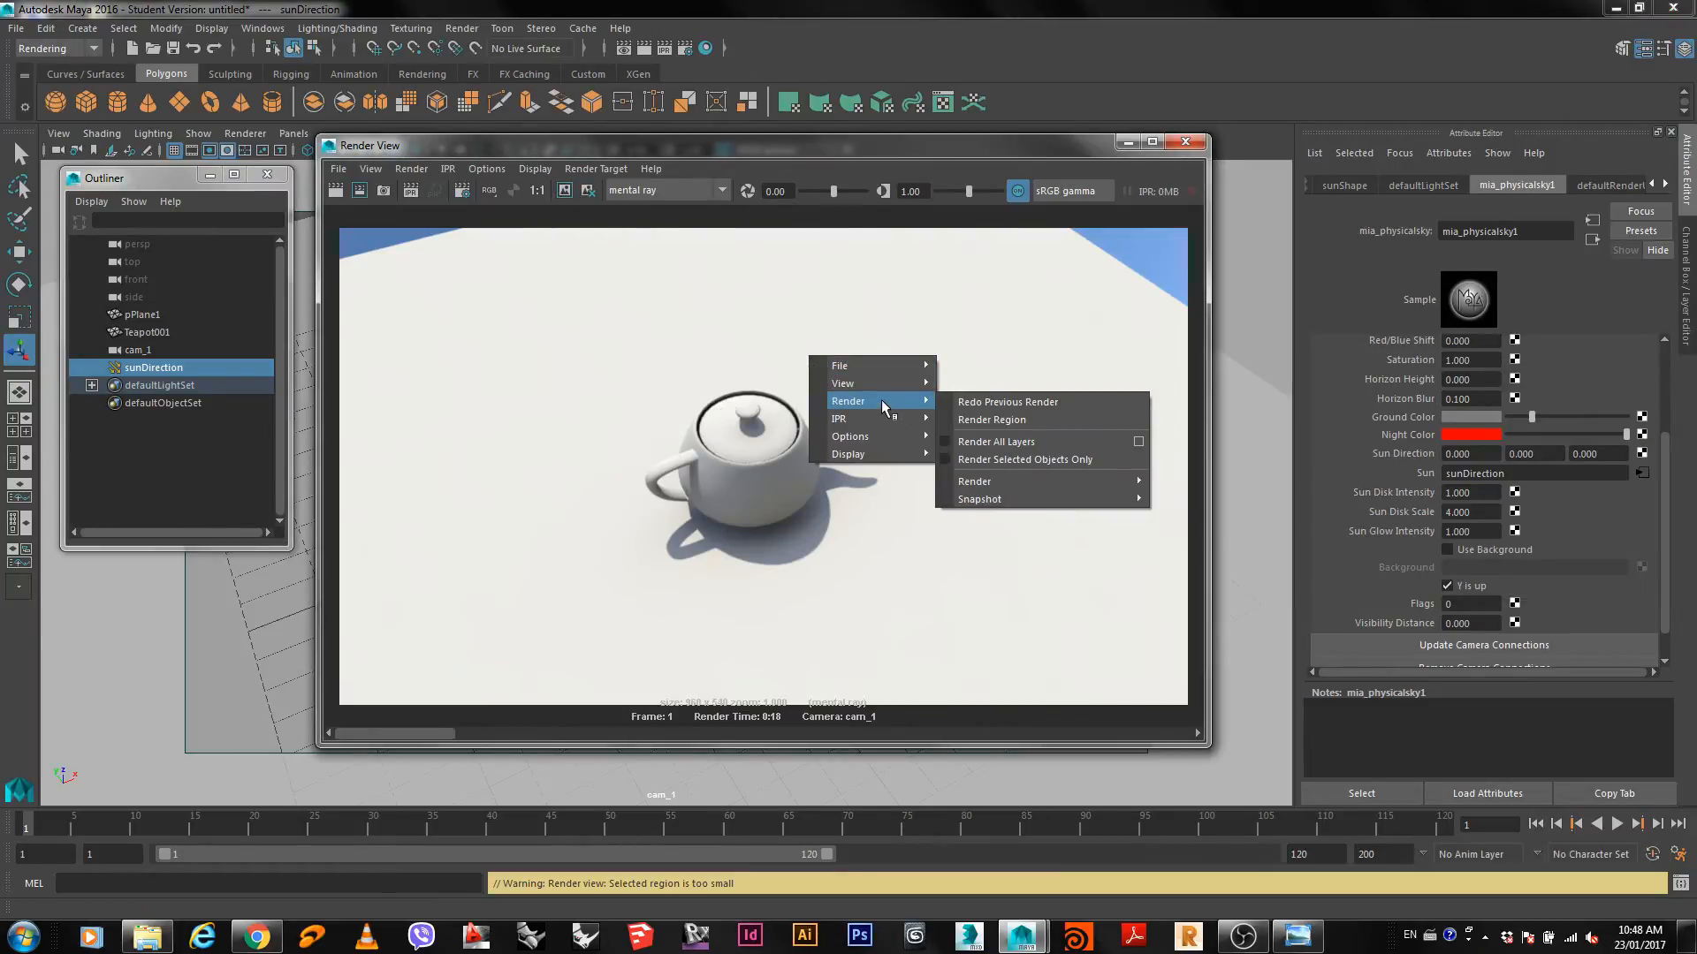
{"action": "left_click", "coordinate": [1042, 404]}
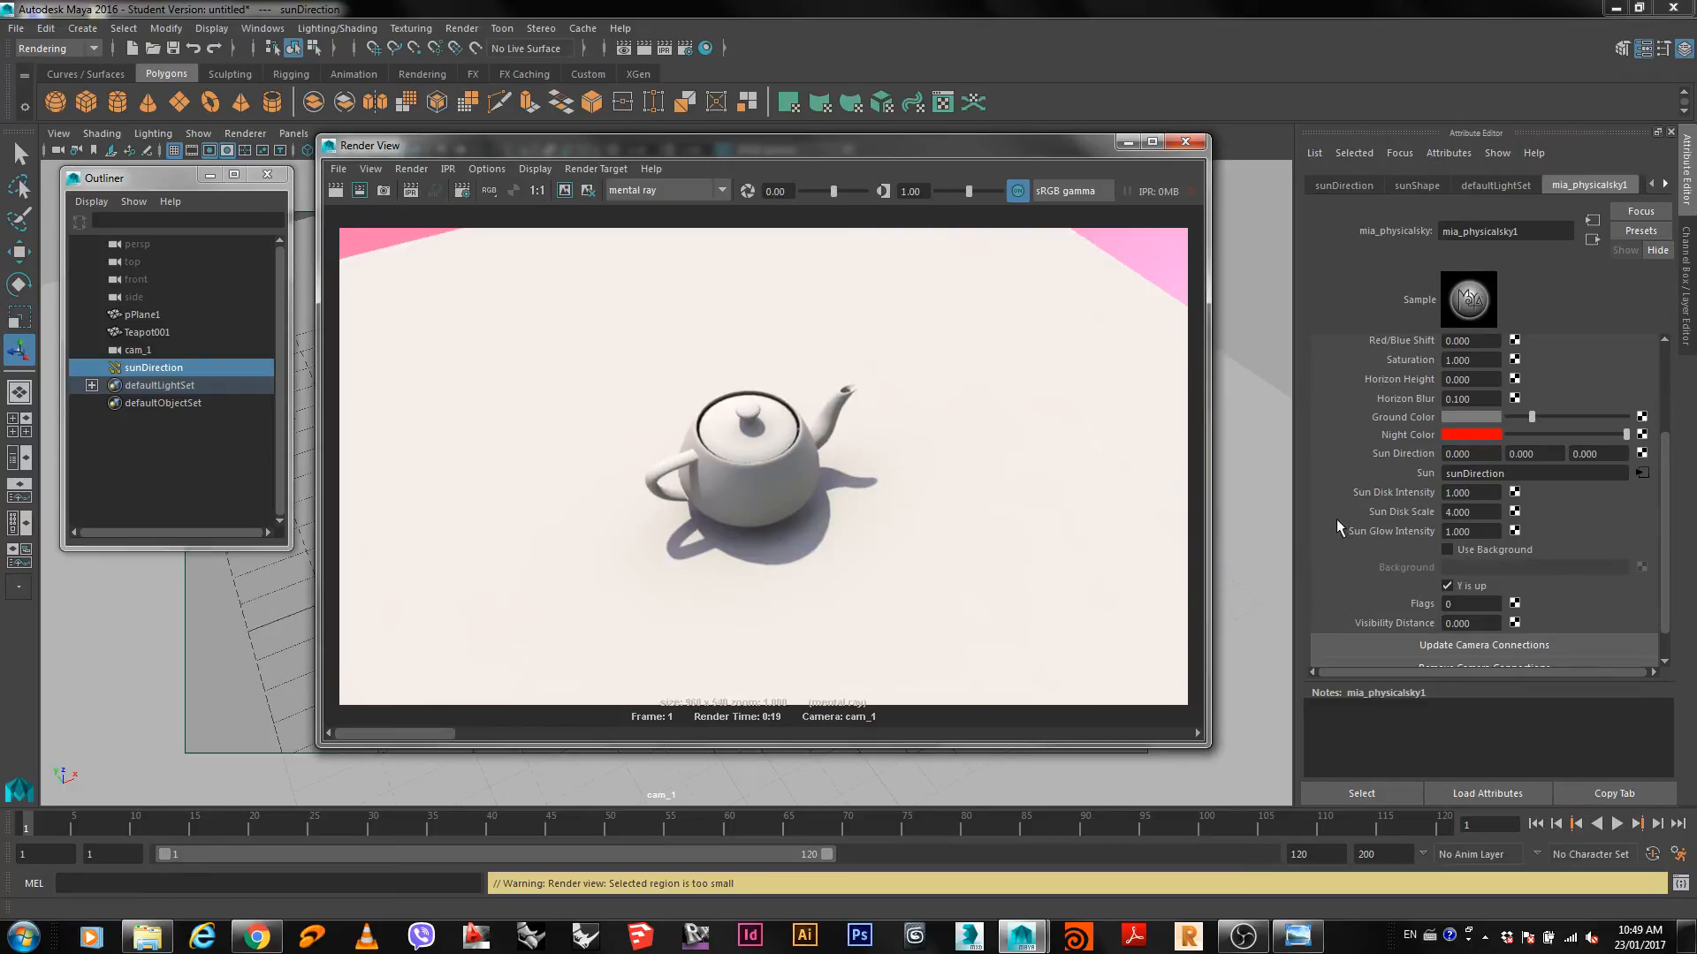
Set the Night Color of mia_physicalsky1 back to black.
{"action": "scroll", "coordinate": [1340, 515], "scroll_direction": "up", "scroll_amount": 2}
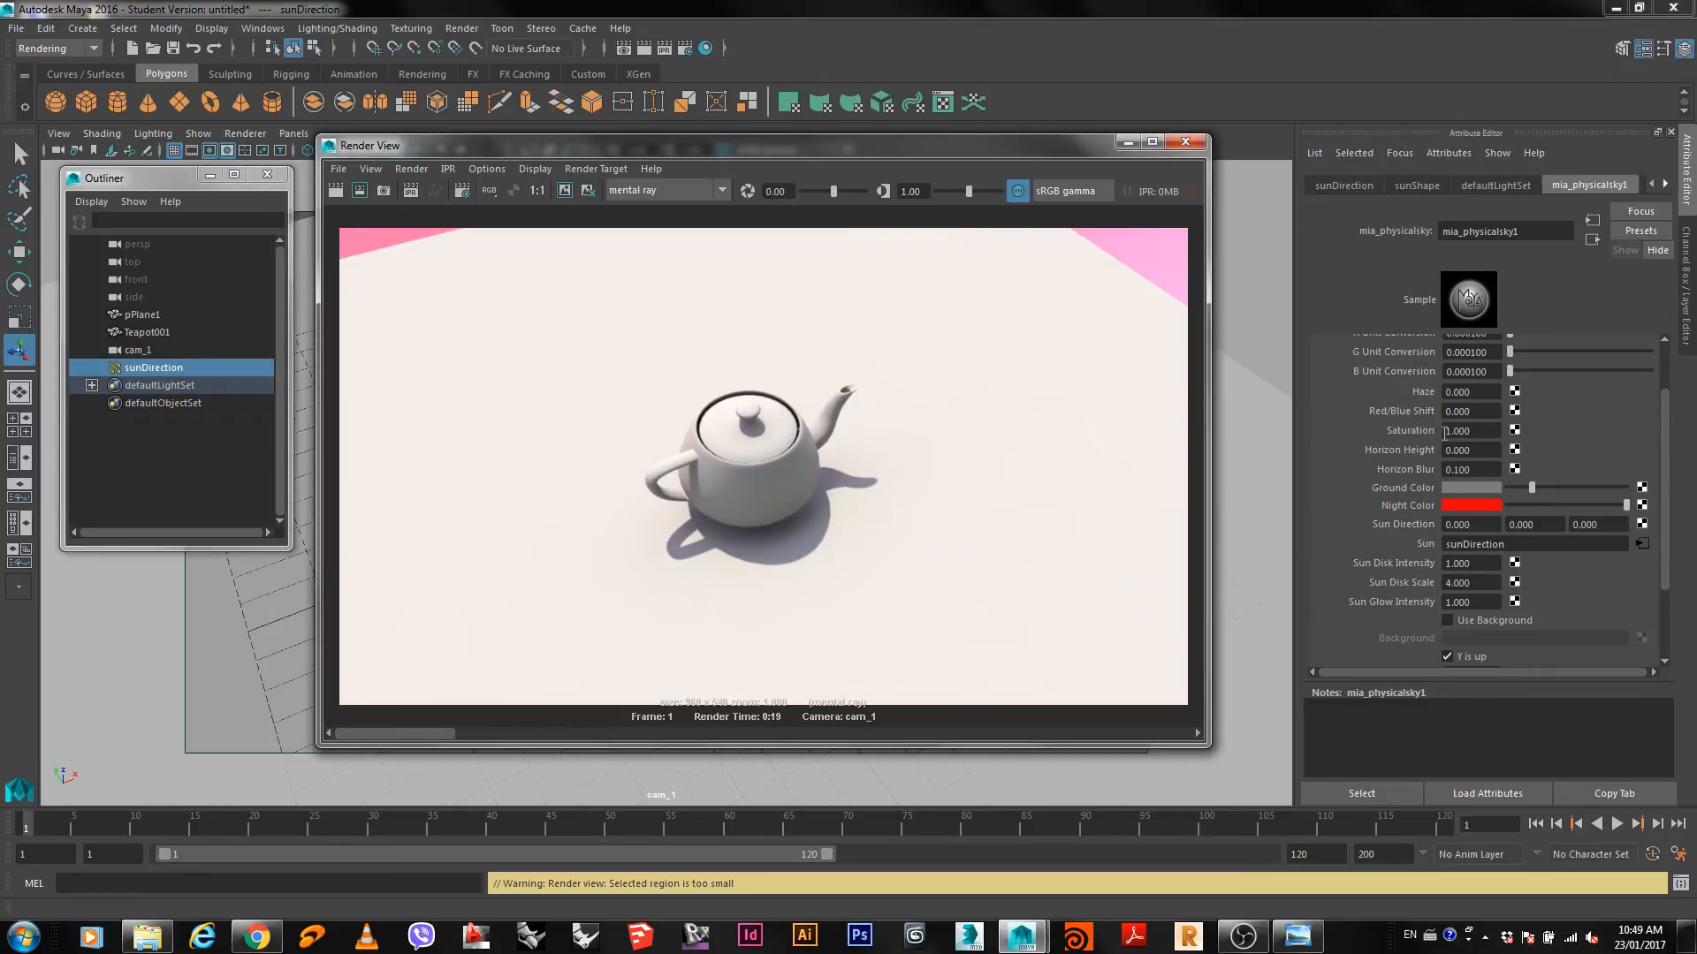
{"action": "scroll", "coordinate": [1366, 471], "scroll_direction": "down", "scroll_amount": 1}
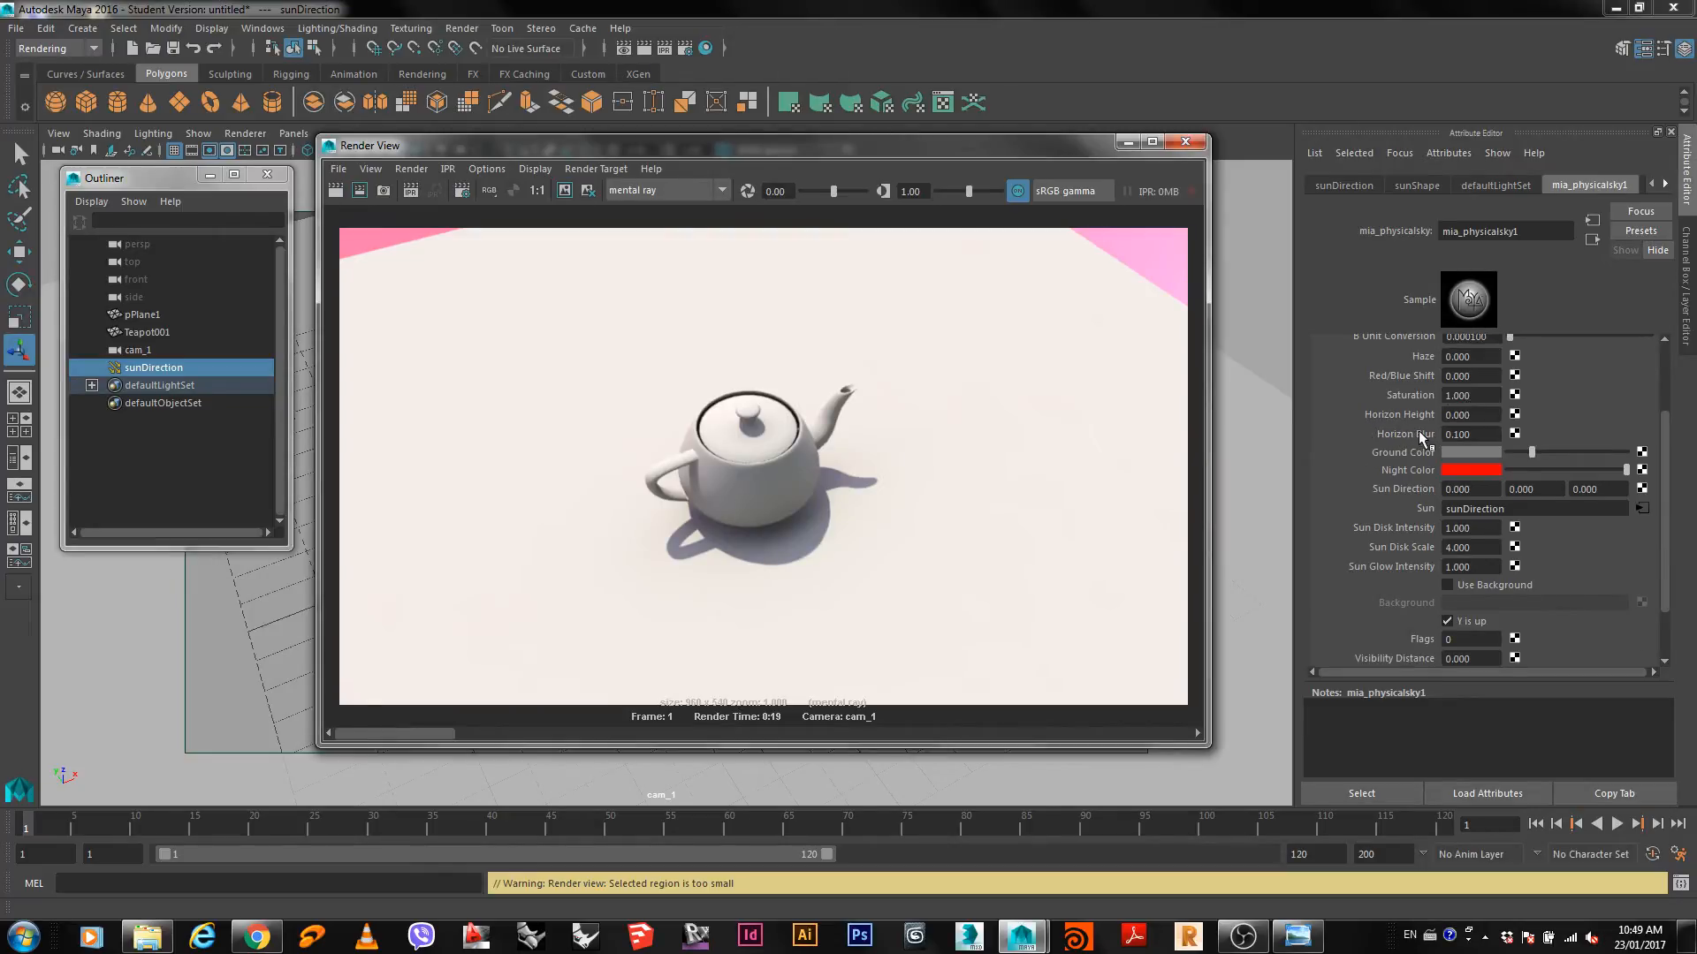
{"action": "scroll", "coordinate": [1412, 437], "scroll_direction": "down", "scroll_amount": 2}
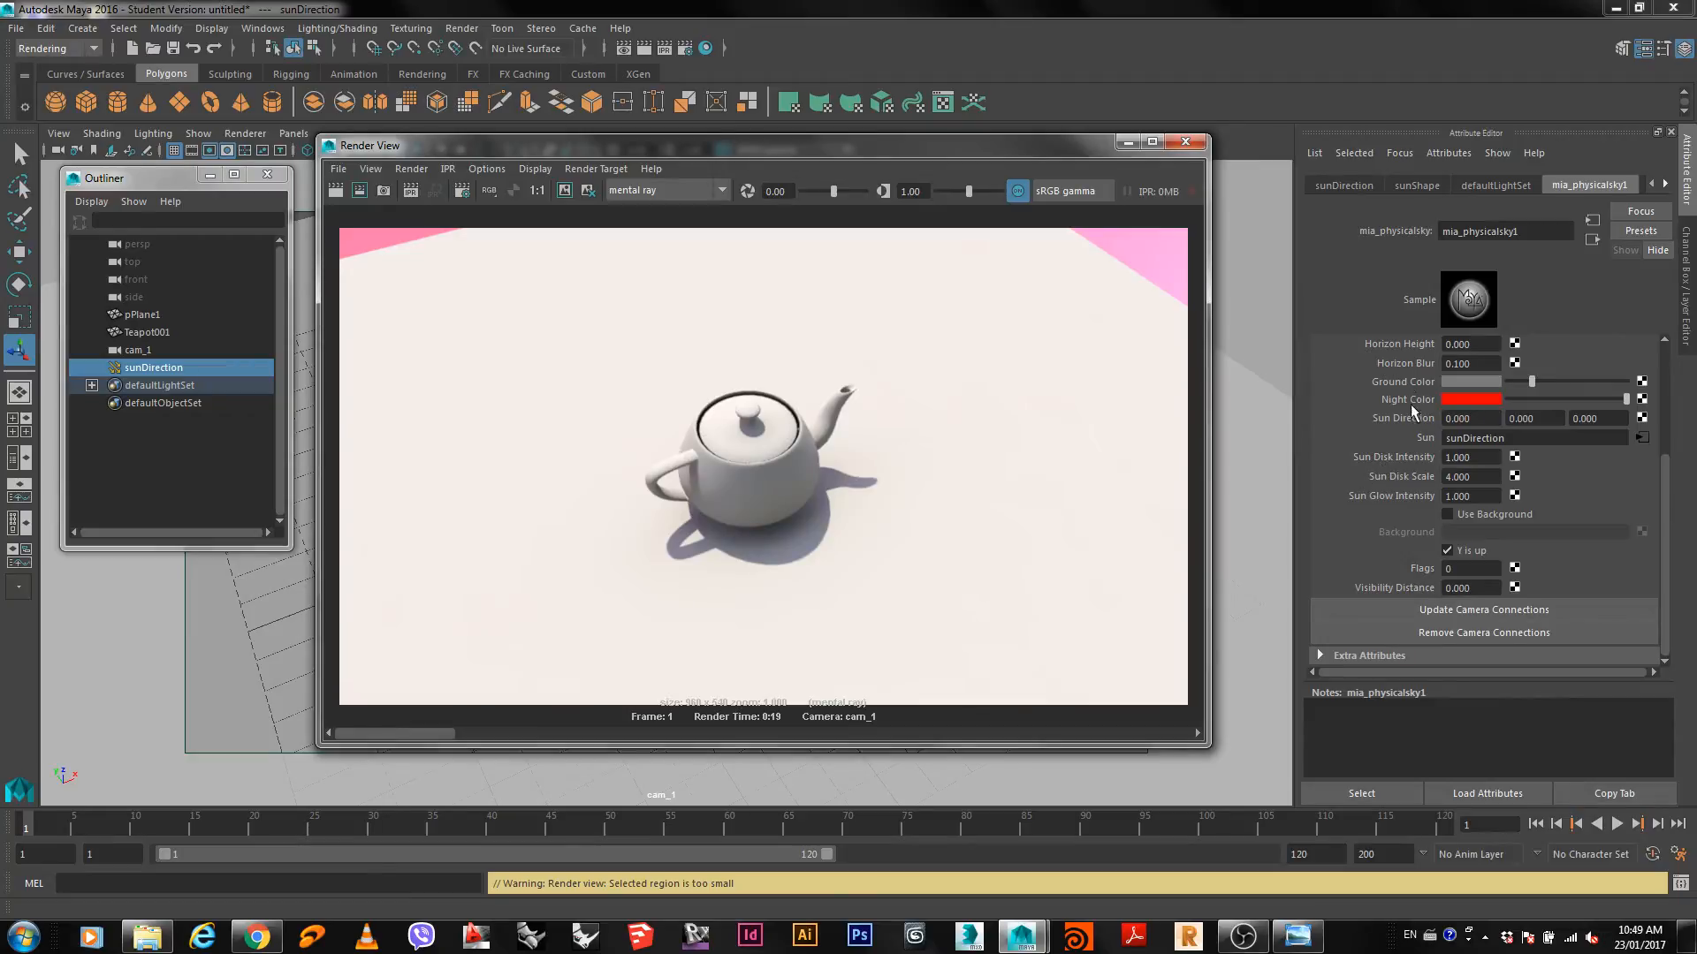
{"action": "scroll", "coordinate": [1413, 414], "scroll_direction": "up", "scroll_amount": 1}
{"action": "scroll", "coordinate": [1412, 521], "scroll_direction": "down", "scroll_amount": 1}
{"action": "left_click", "coordinate": [1442, 398]}
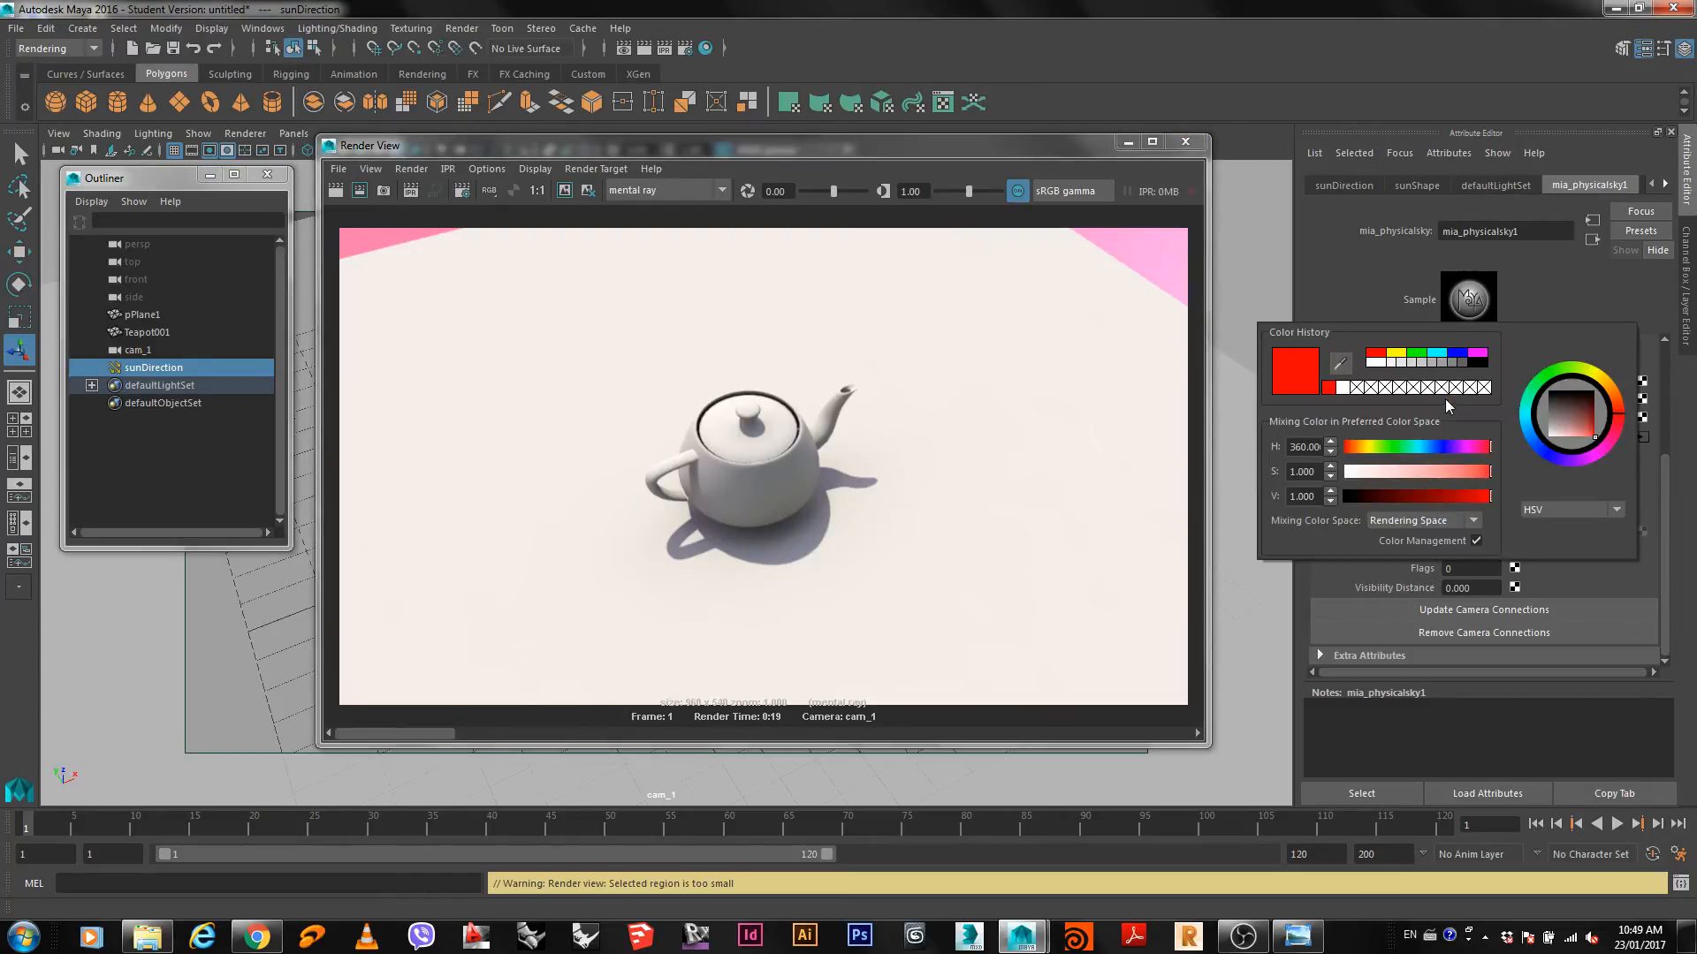
{"action": "left_click", "coordinate": [1460, 398]}
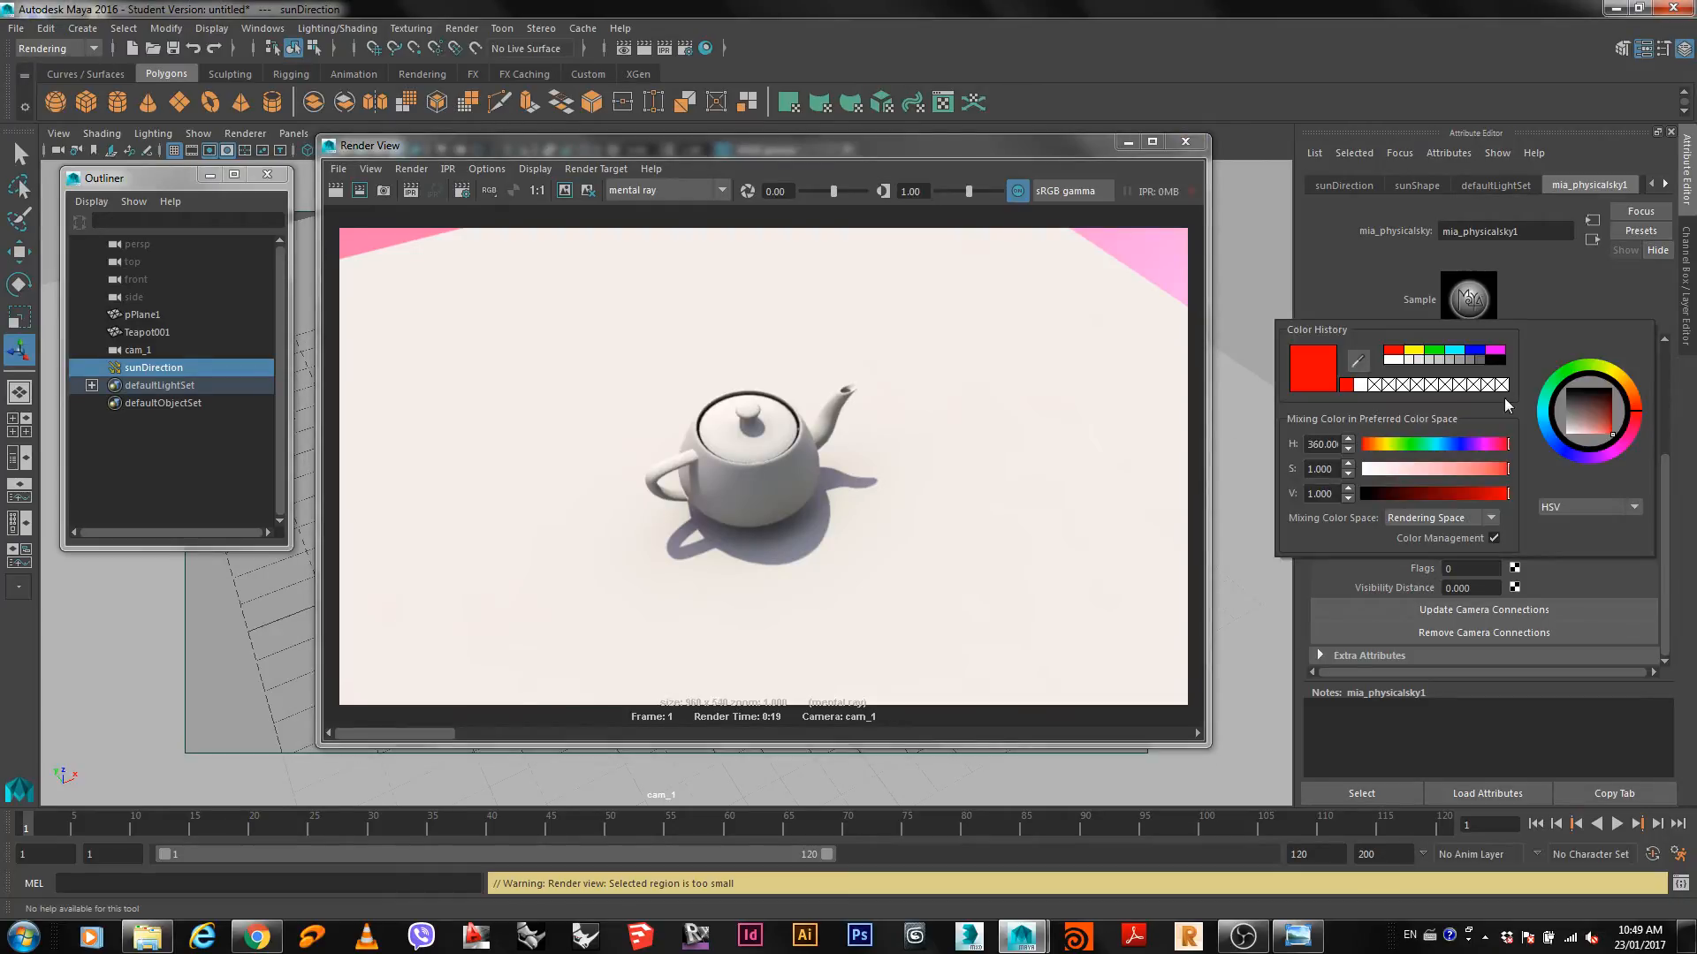
{"action": "left_click", "coordinate": [1497, 363]}
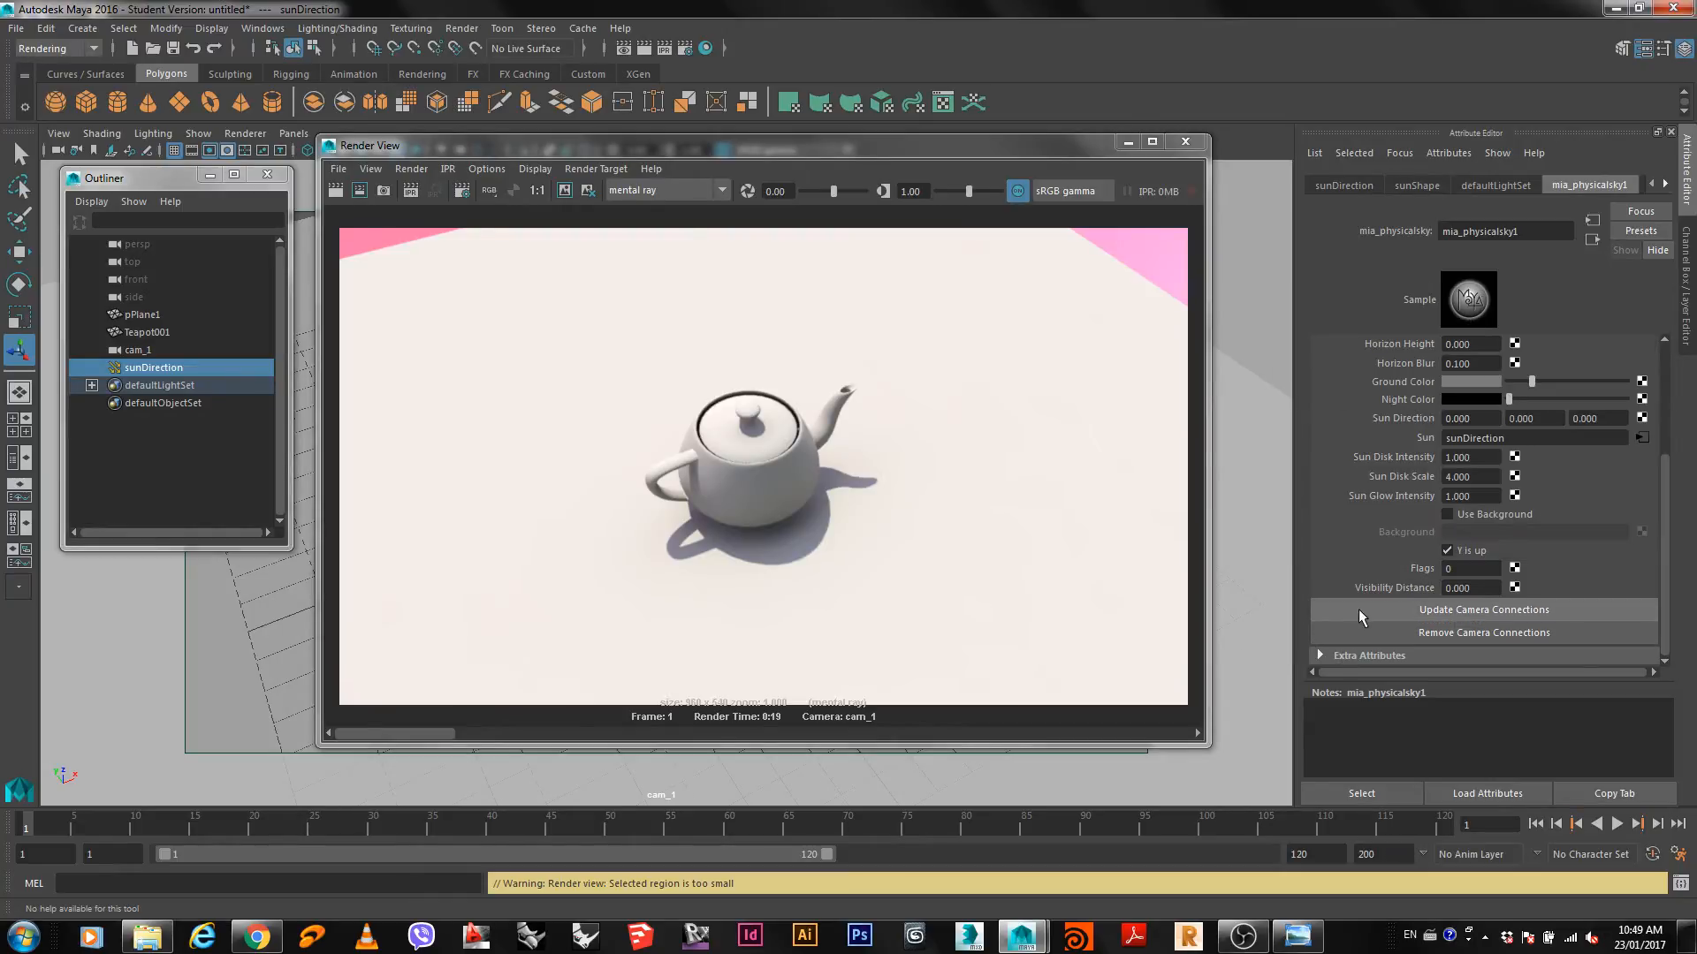
Open the sunShape directional light attributes, passing through defaultLightSet, and check the kept renders.
{"action": "scroll", "coordinate": [1313, 592], "scroll_direction": "up", "scroll_amount": 3}
{"action": "left_click", "coordinate": [1495, 186]}
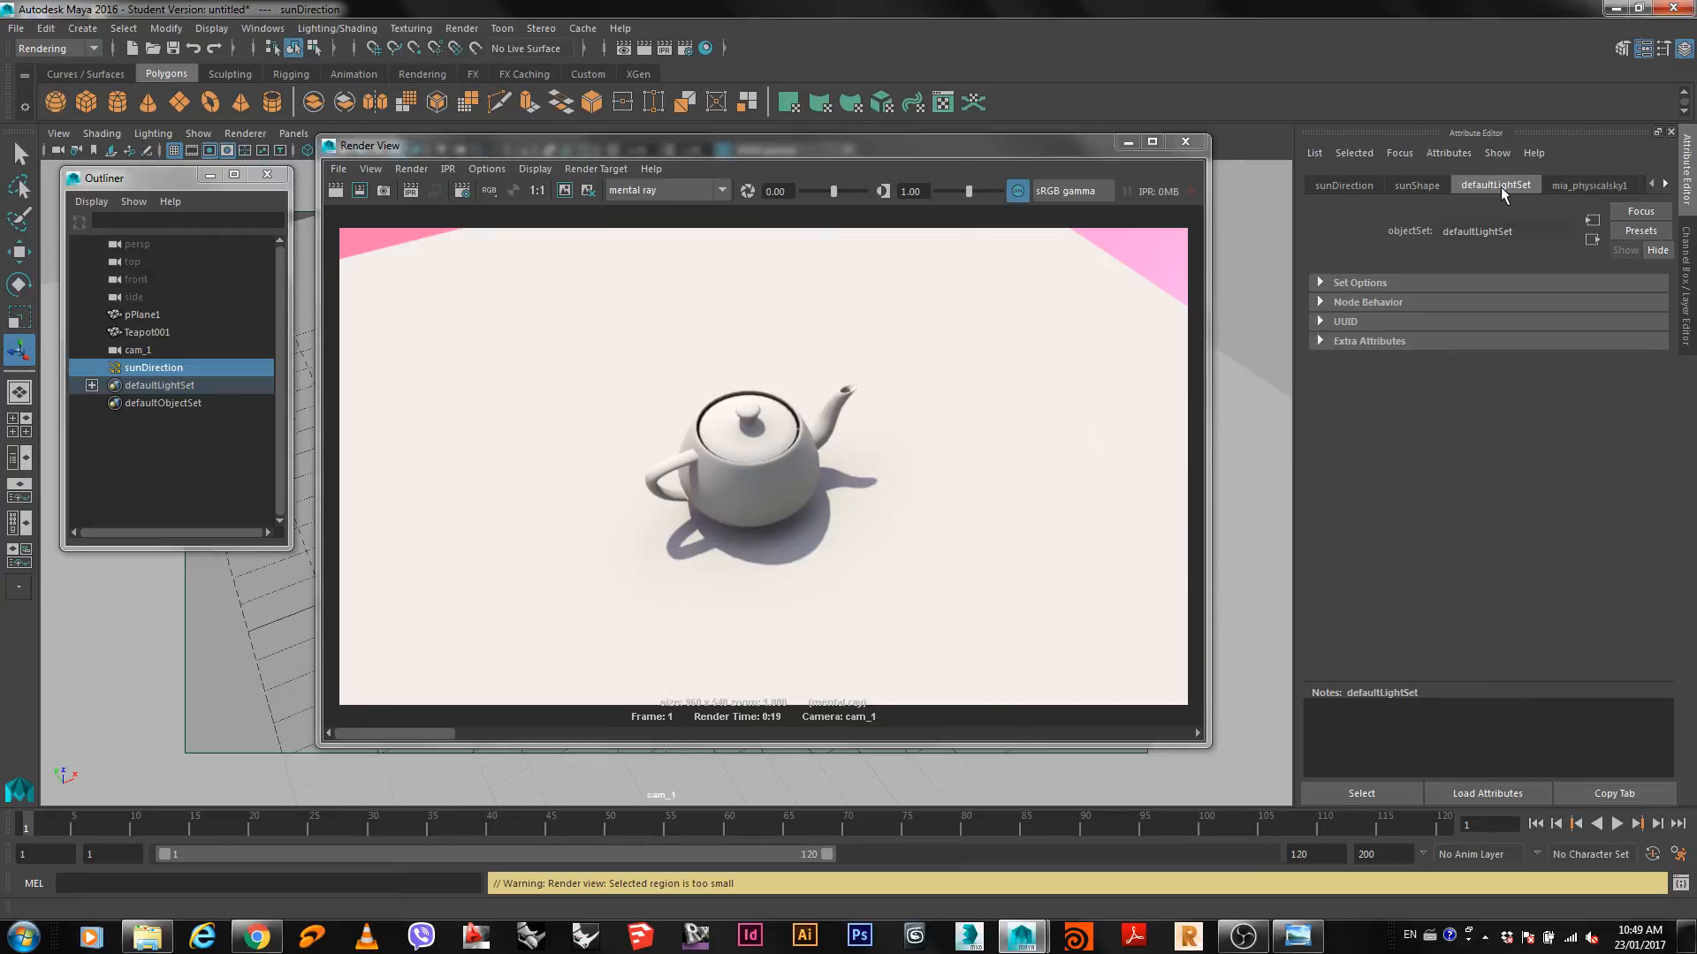
{"action": "left_click", "coordinate": [1416, 186]}
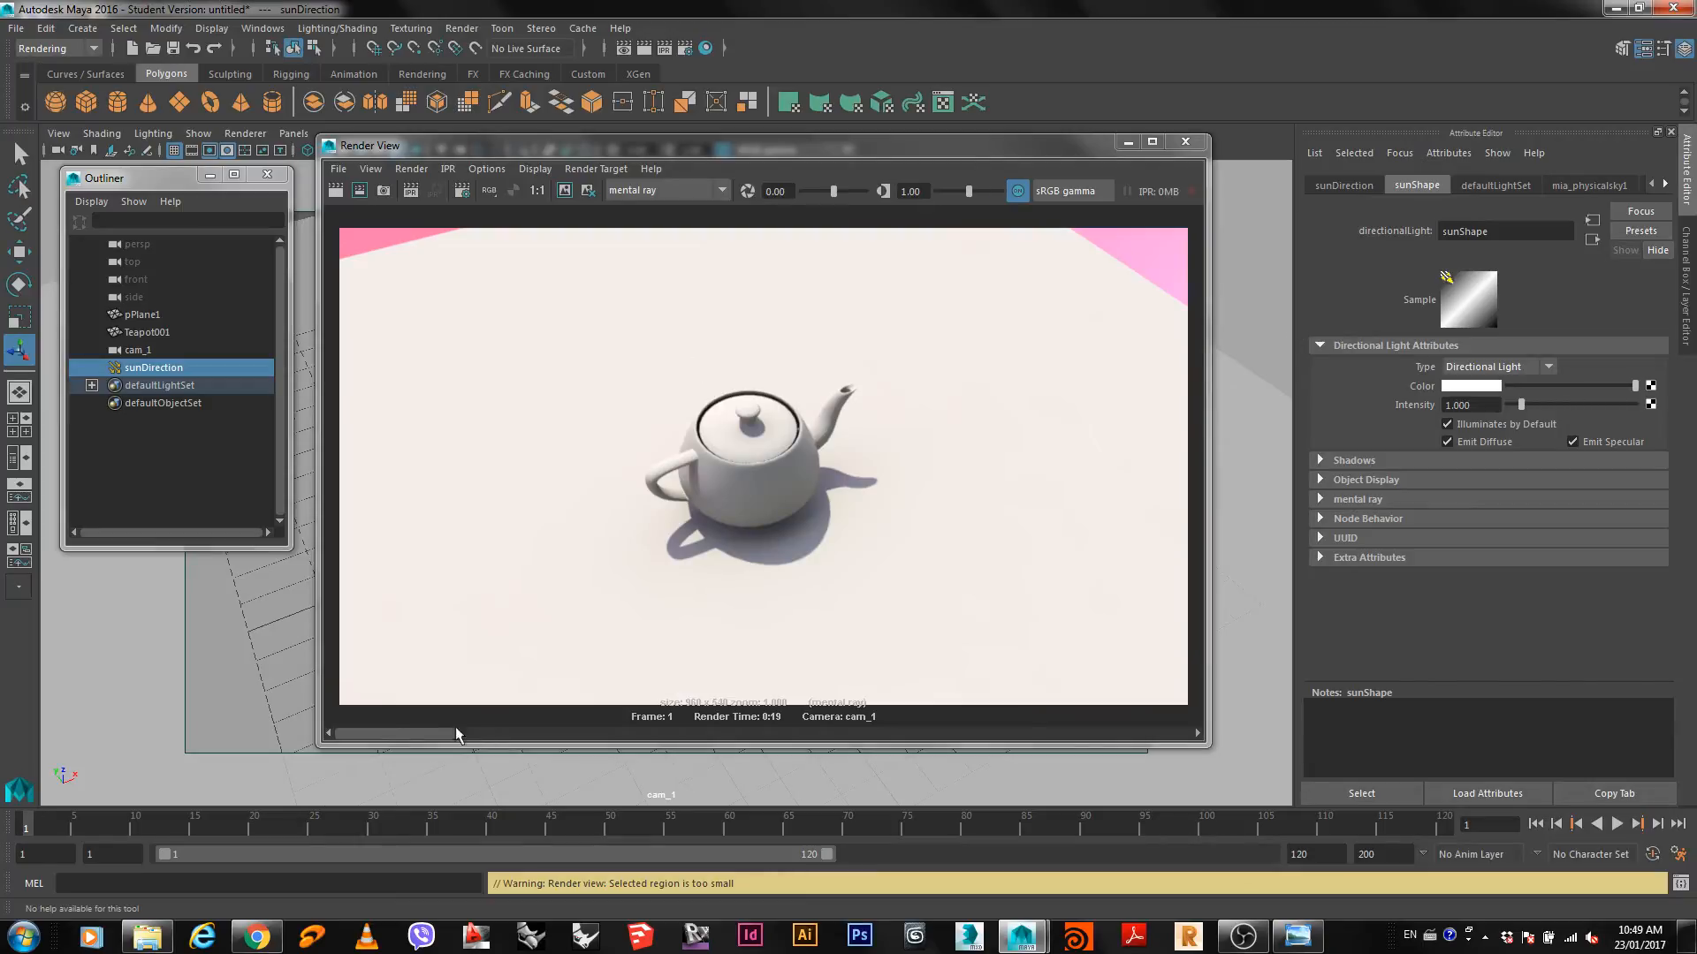
{"action": "mouse_move", "coordinate": [456, 734]}
{"action": "left_mouse_down"}
{"action": "mouse_move", "coordinate": [568, 731]}
{"action": "mouse_move", "coordinate": [449, 733]}
{"action": "left_mouse_up"}
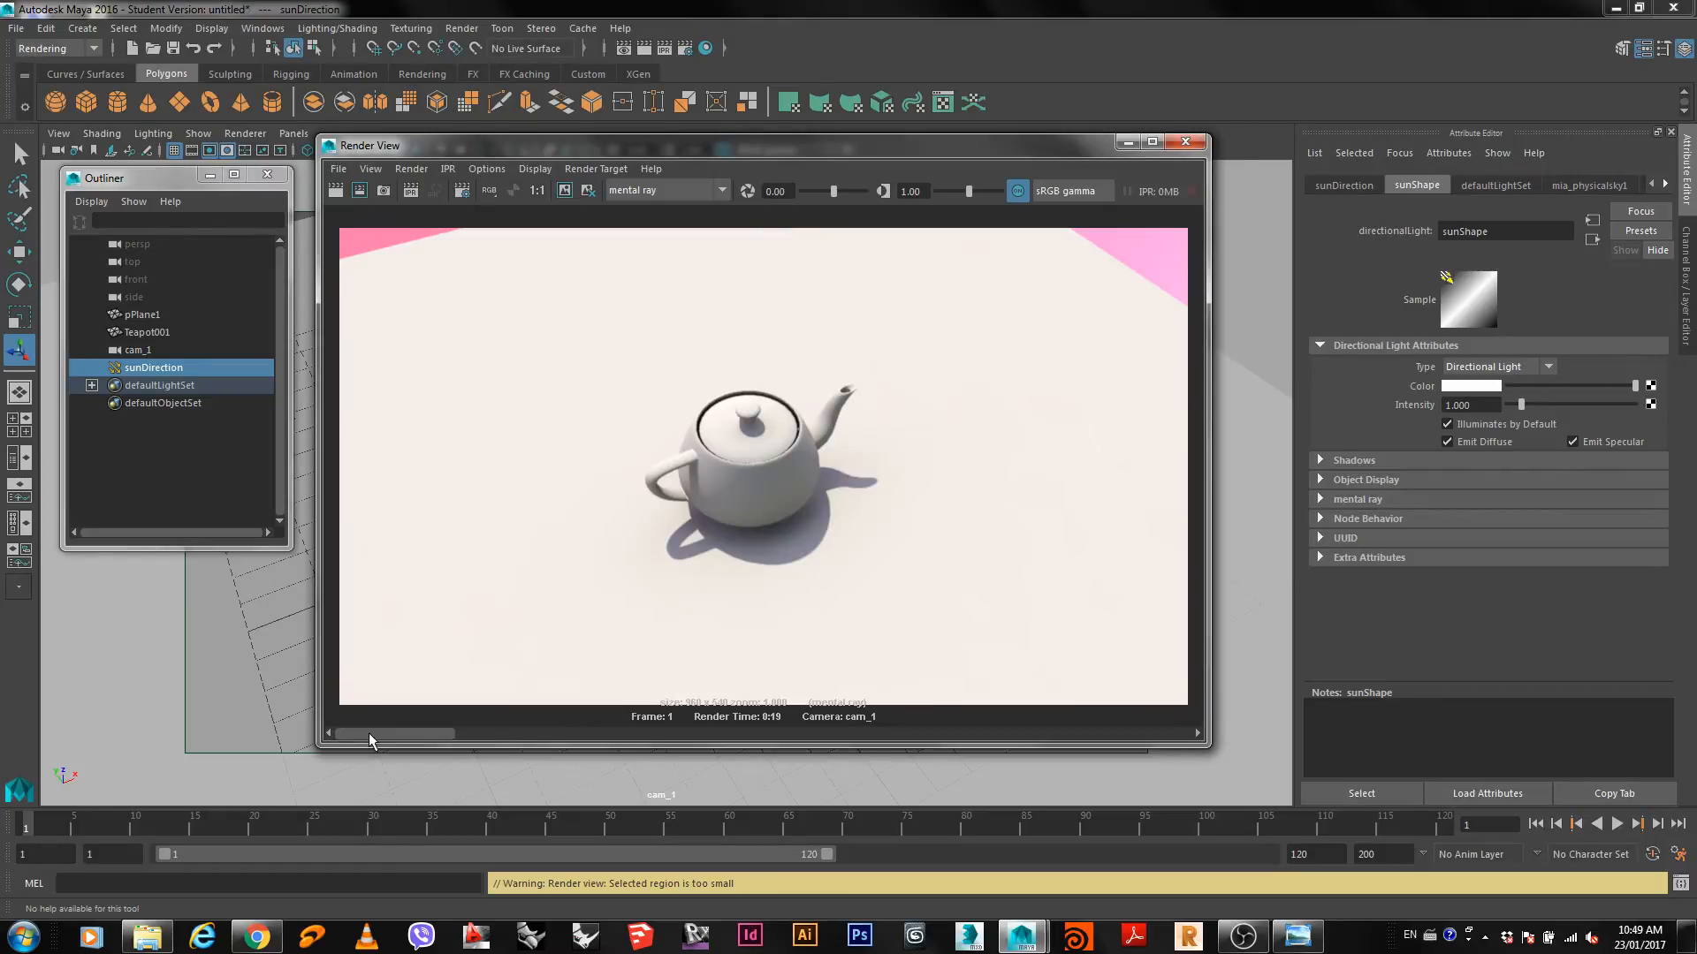
{"action": "left_click_drag", "start_coordinate": [369, 733], "coordinate": [409, 744]}
Expand the Shadows section of sunShape and examine its depth map and raytrace shadow attributes.
{"action": "left_click", "coordinate": [1320, 460]}
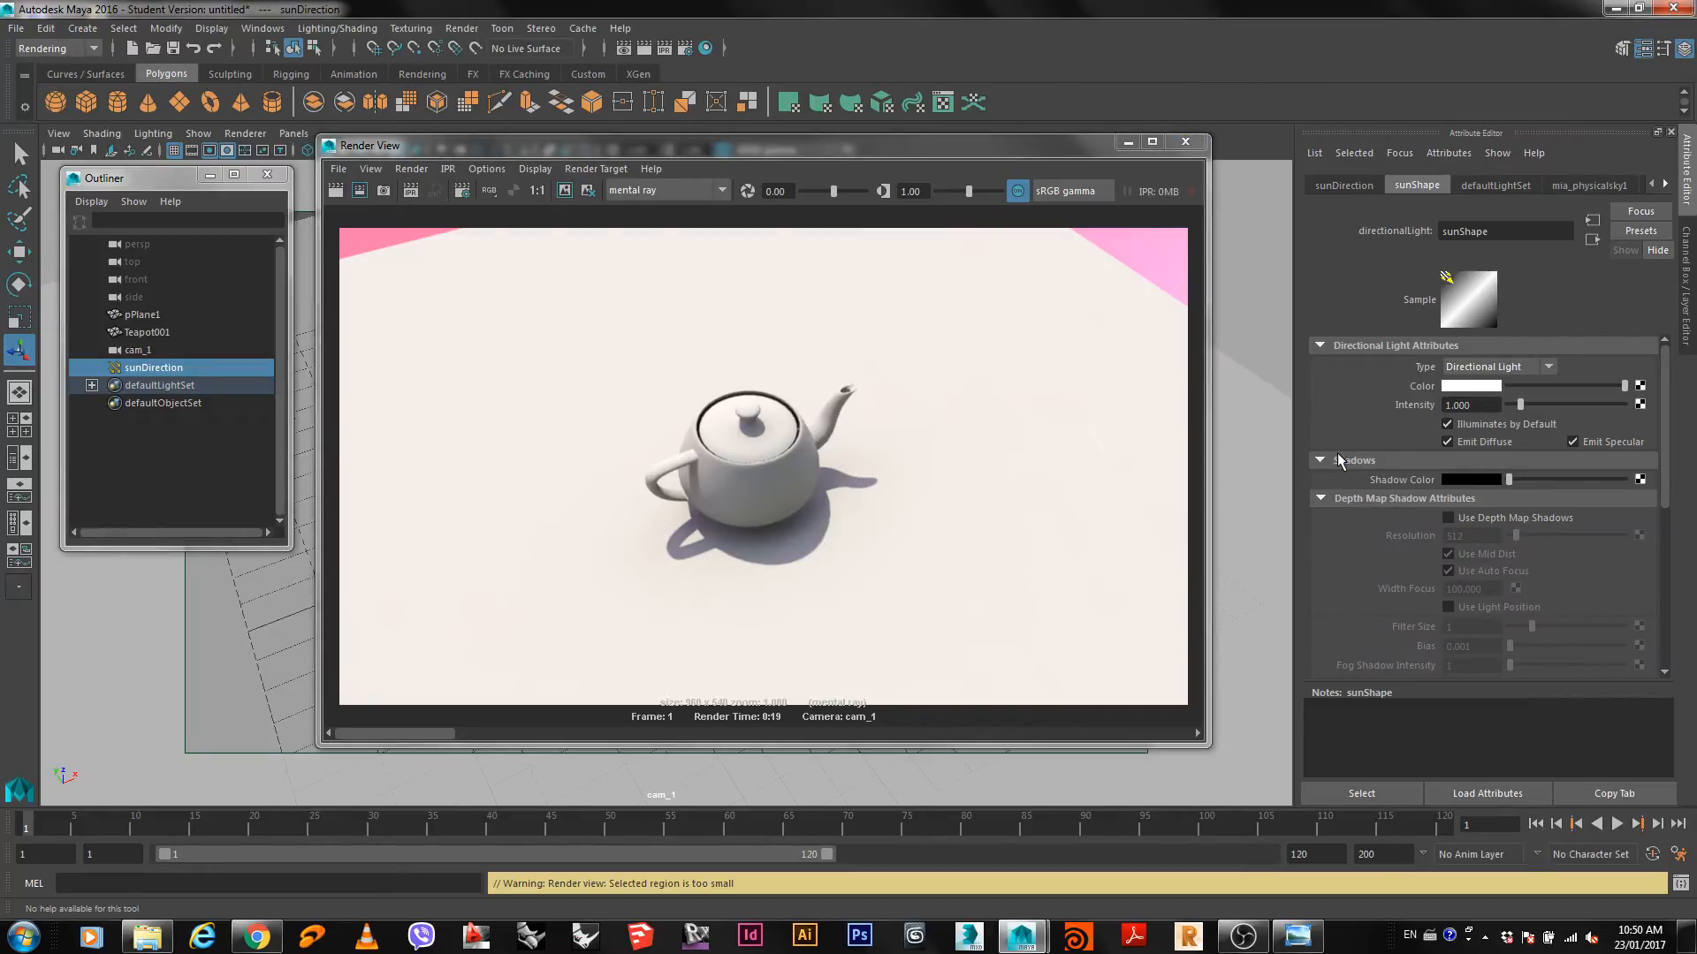
{"action": "scroll", "coordinate": [1343, 466], "scroll_direction": "down", "scroll_amount": 2}
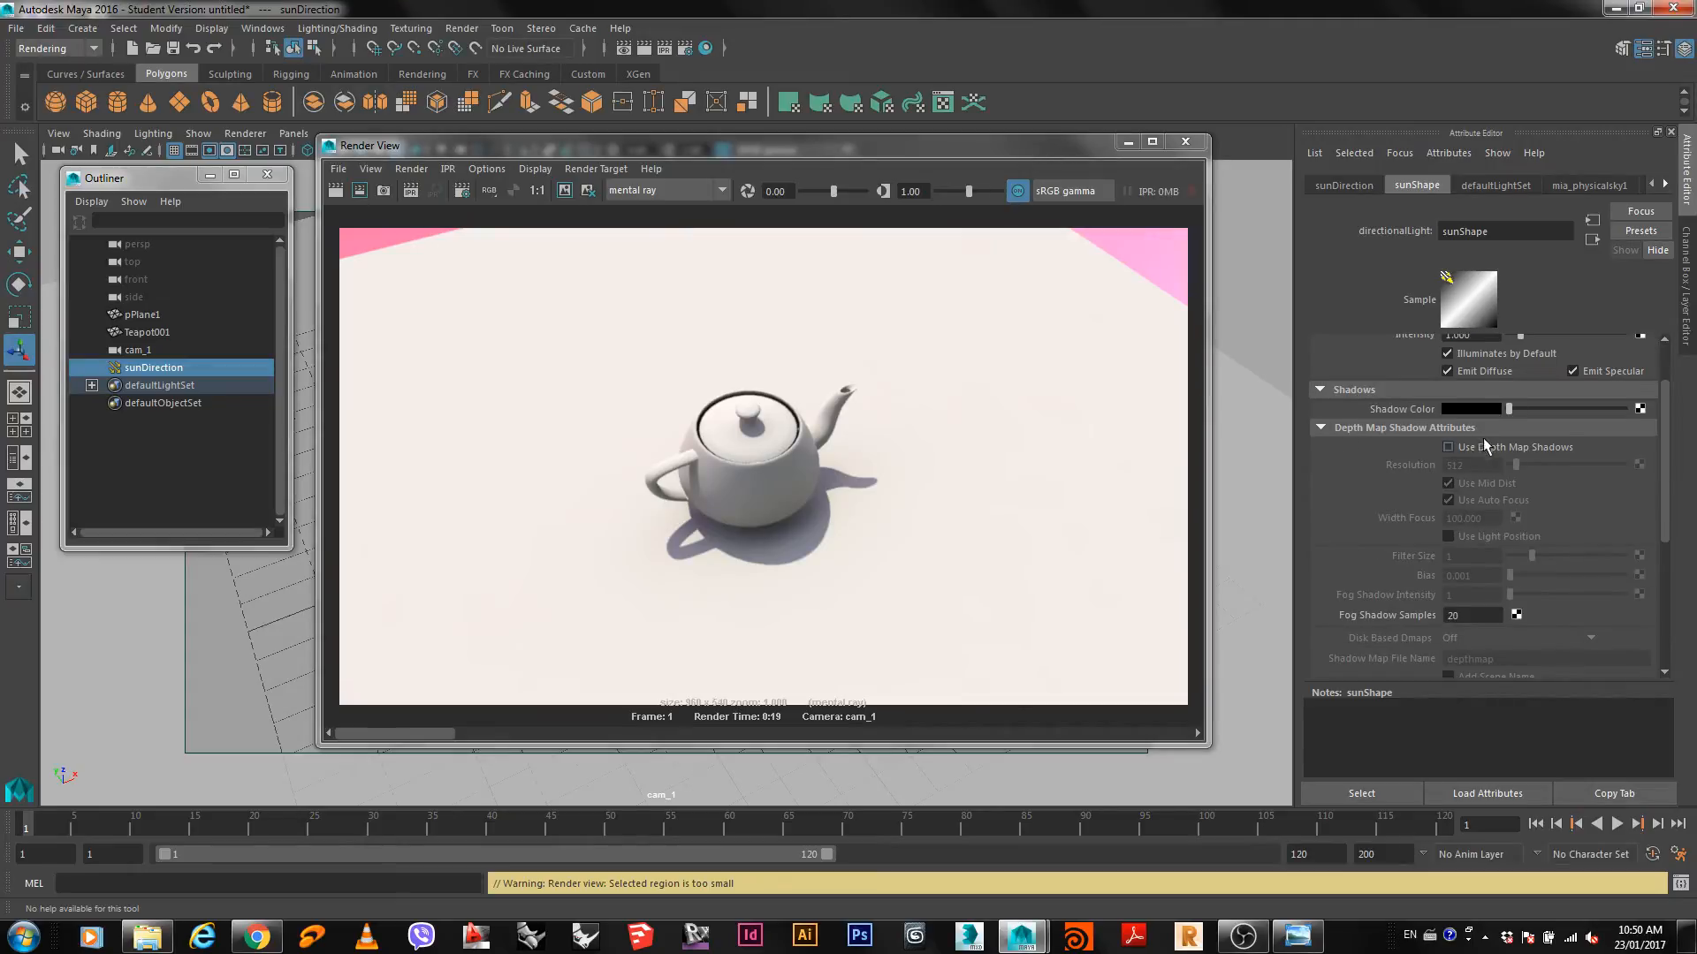
{"action": "scroll", "coordinate": [1397, 441], "scroll_direction": "down", "scroll_amount": 5}
{"action": "scroll", "coordinate": [1450, 575], "scroll_direction": "up", "scroll_amount": 5}
{"action": "scroll", "coordinate": [1444, 455], "scroll_direction": "down", "scroll_amount": 4}
{"action": "scroll", "coordinate": [1413, 481], "scroll_direction": "down", "scroll_amount": 3}
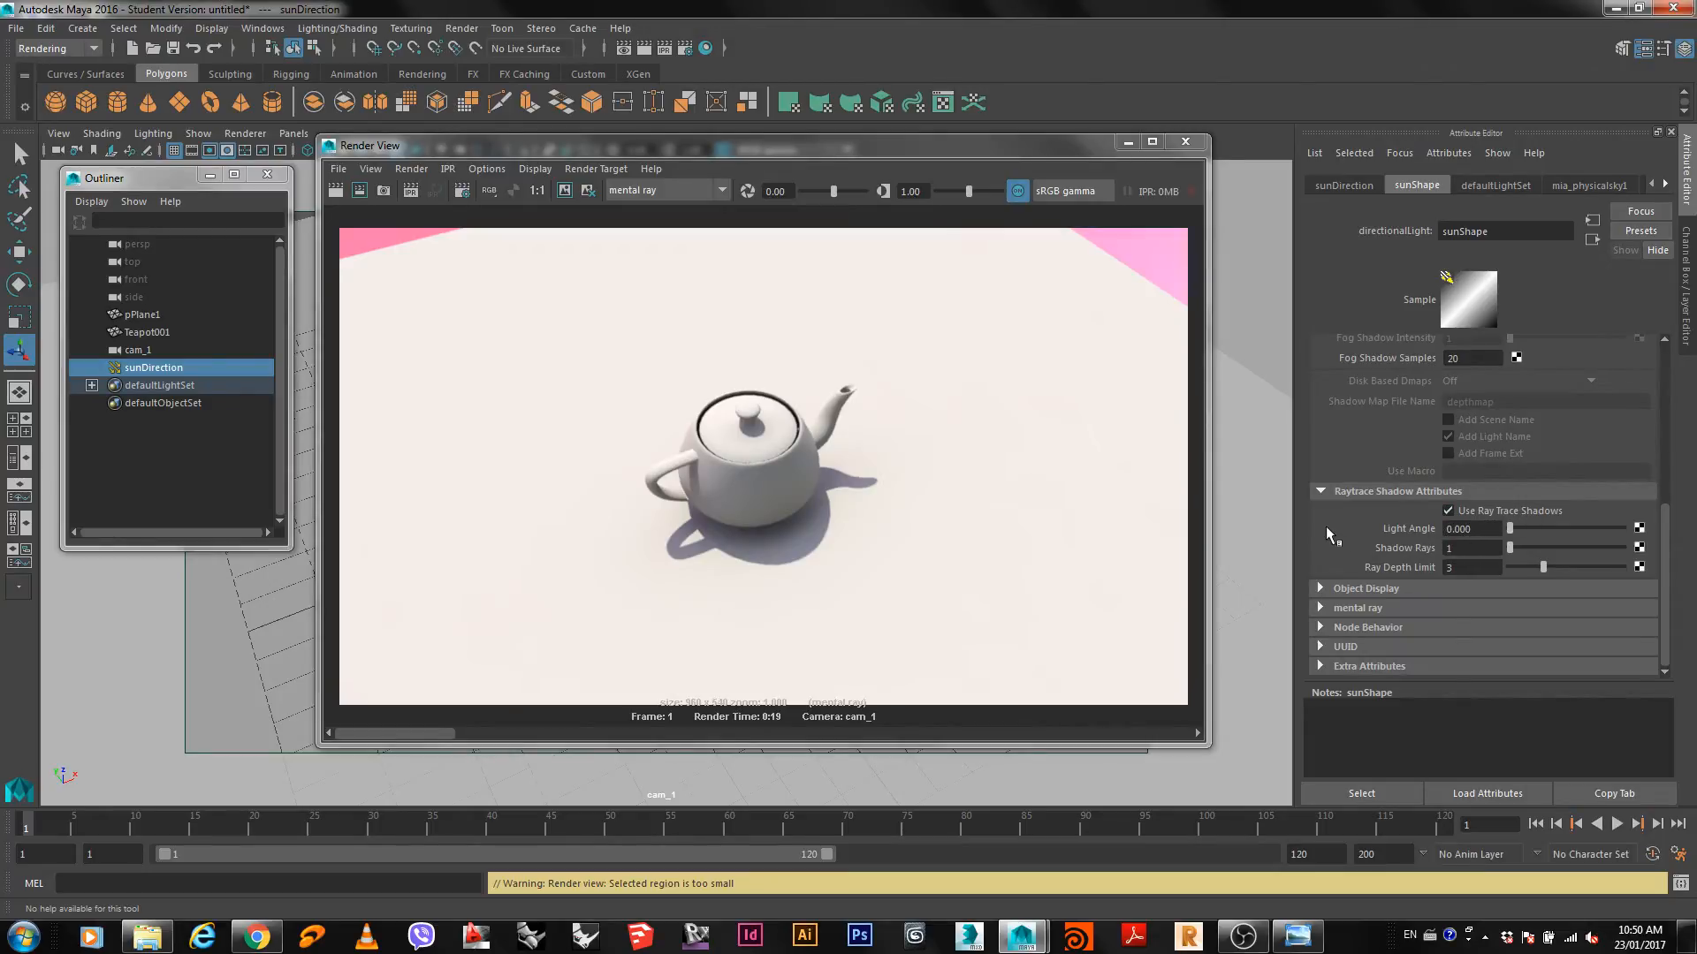
{"action": "scroll", "coordinate": [1456, 570], "scroll_direction": "up", "scroll_amount": 9}
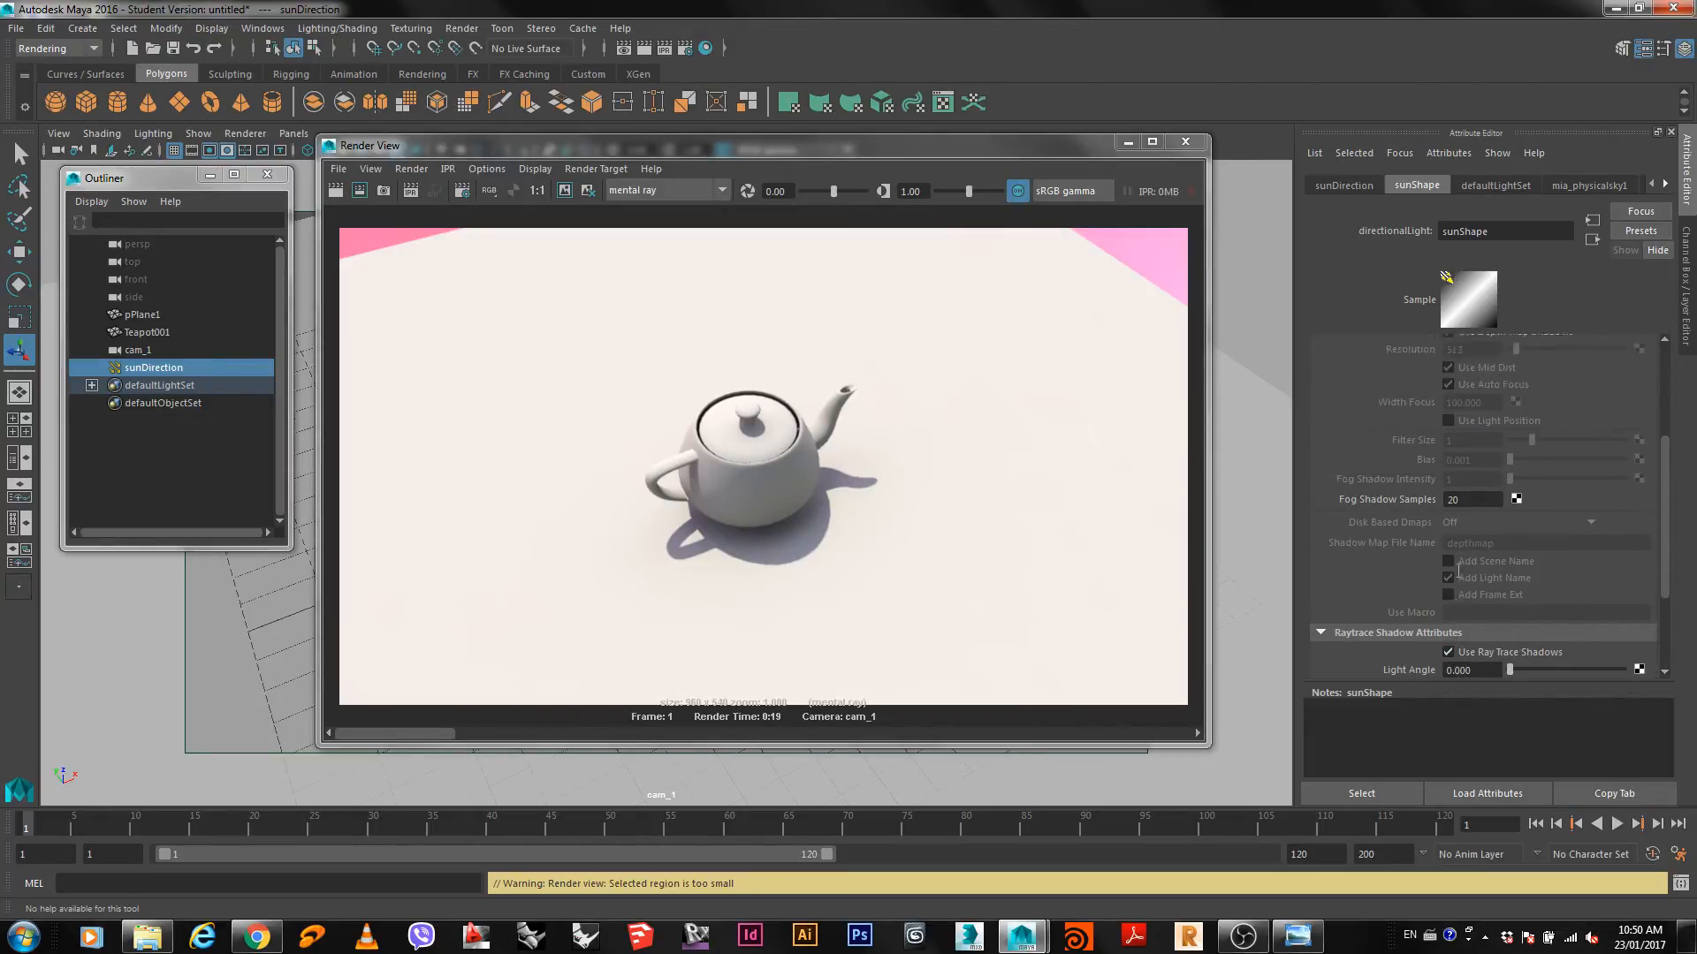
{"action": "scroll", "coordinate": [1455, 569], "scroll_direction": "up", "scroll_amount": 1}
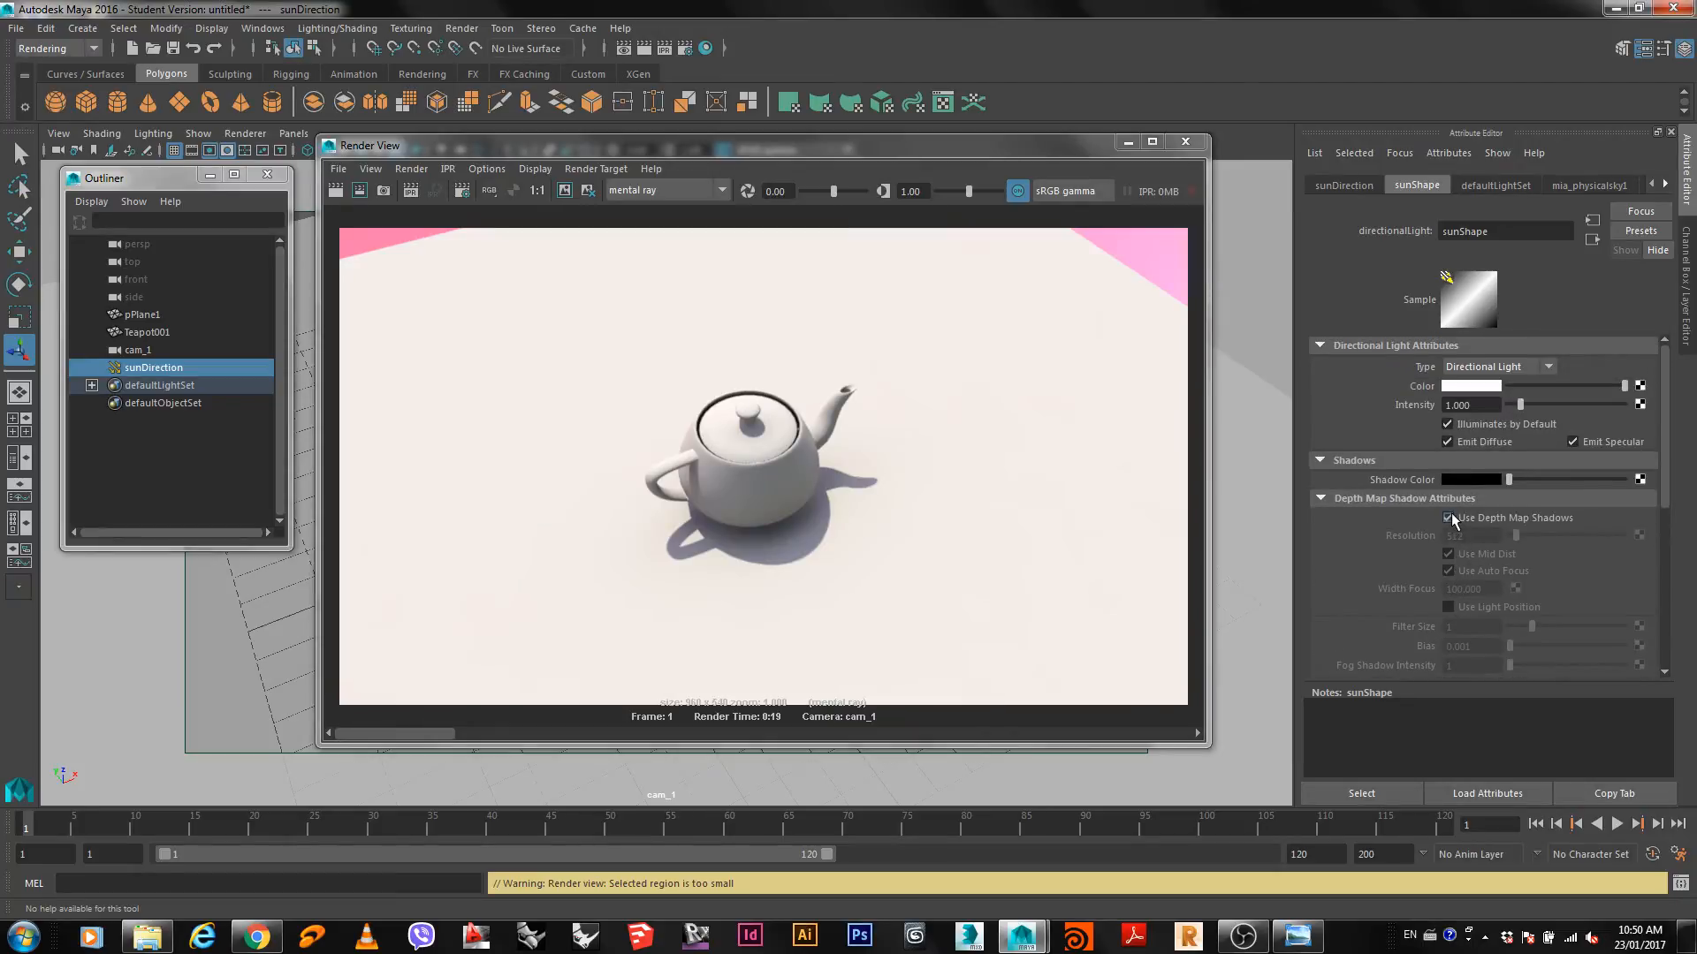
Enable depth map shadows on sunShape with a filter size of 10 and 32 fog shadow samples.
{"action": "left_click", "coordinate": [1448, 518]}
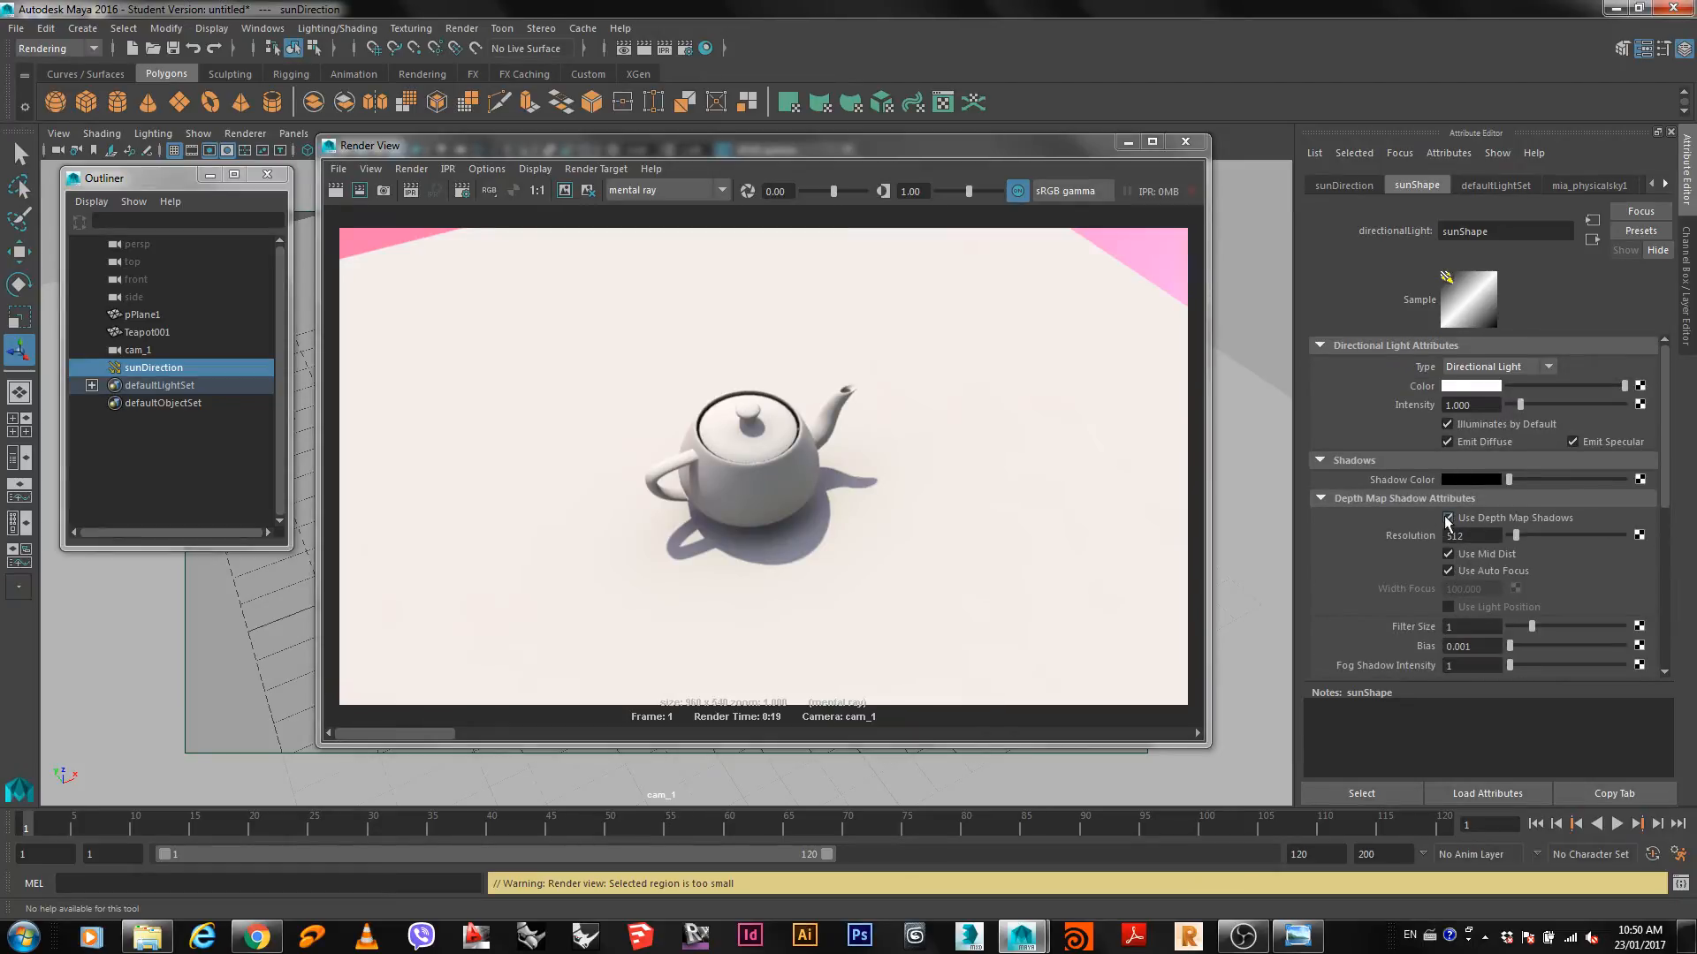
{"action": "scroll", "coordinate": [1405, 529], "scroll_direction": "down", "scroll_amount": 4}
{"action": "left_click", "coordinate": [1469, 486]}
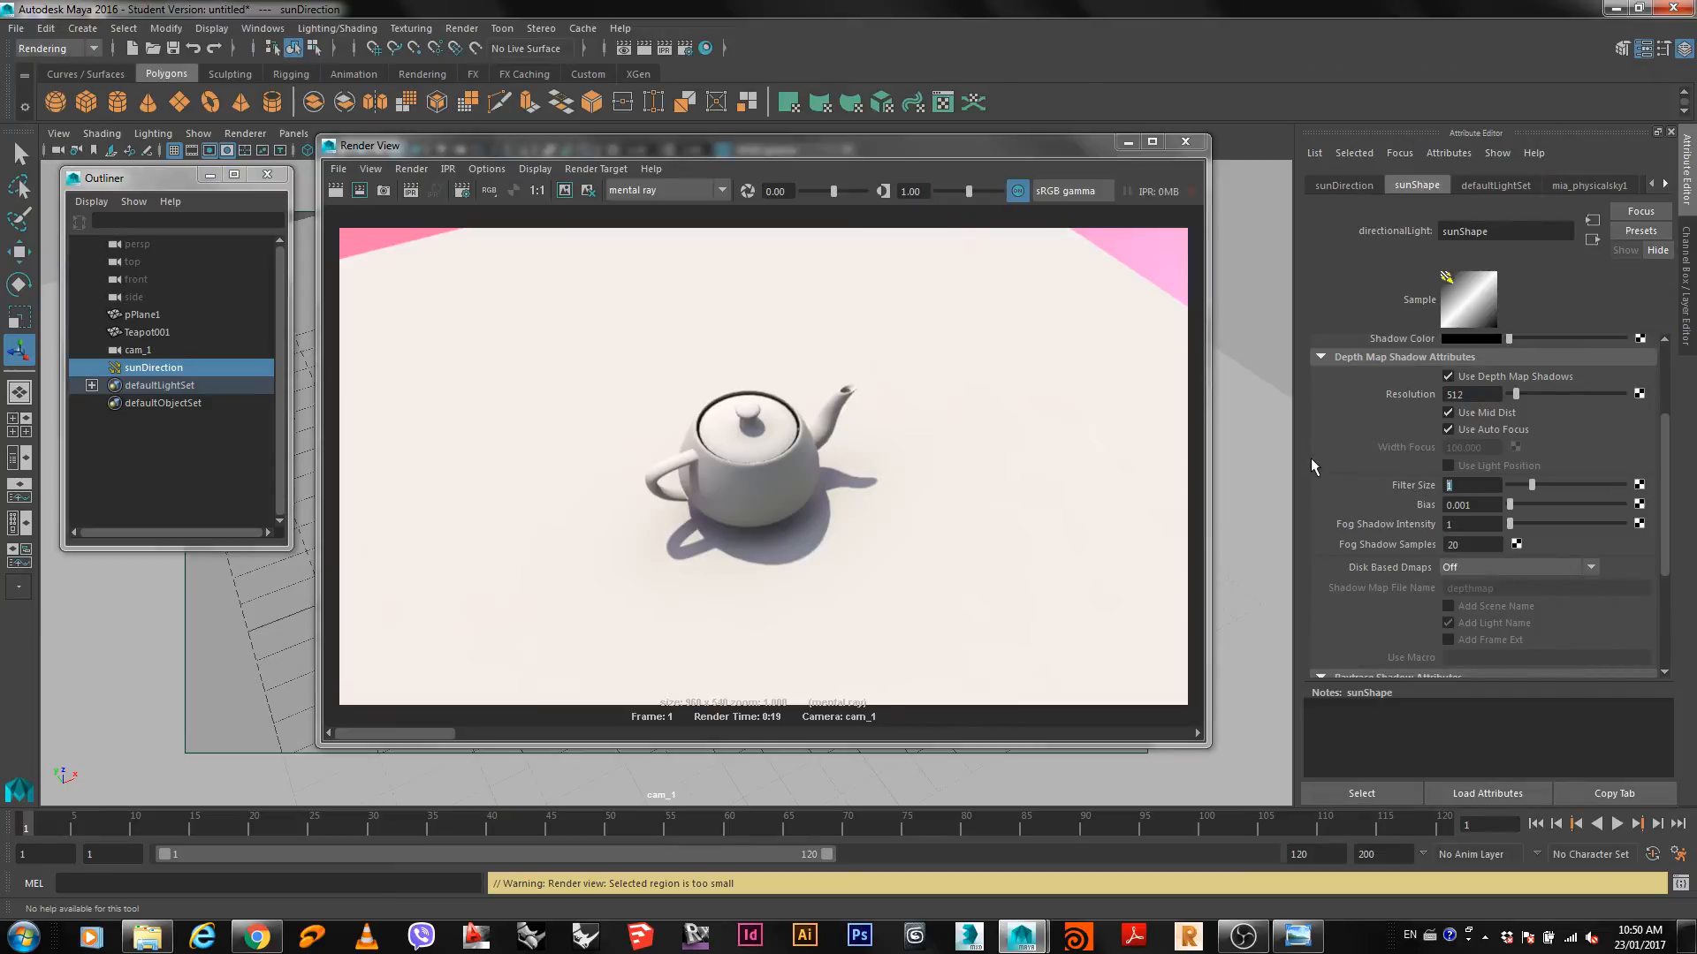
{"action": "type", "text": "10"}
{"action": "key", "text": "Return"}
{"action": "double_click", "coordinate": [1477, 544]}
{"action": "type", "text": "32"}
{"action": "key", "text": "Return"}
Frame the teapot more closely in the cam_1 view and redo the previous render.
{"action": "key", "text": "super+Right"}
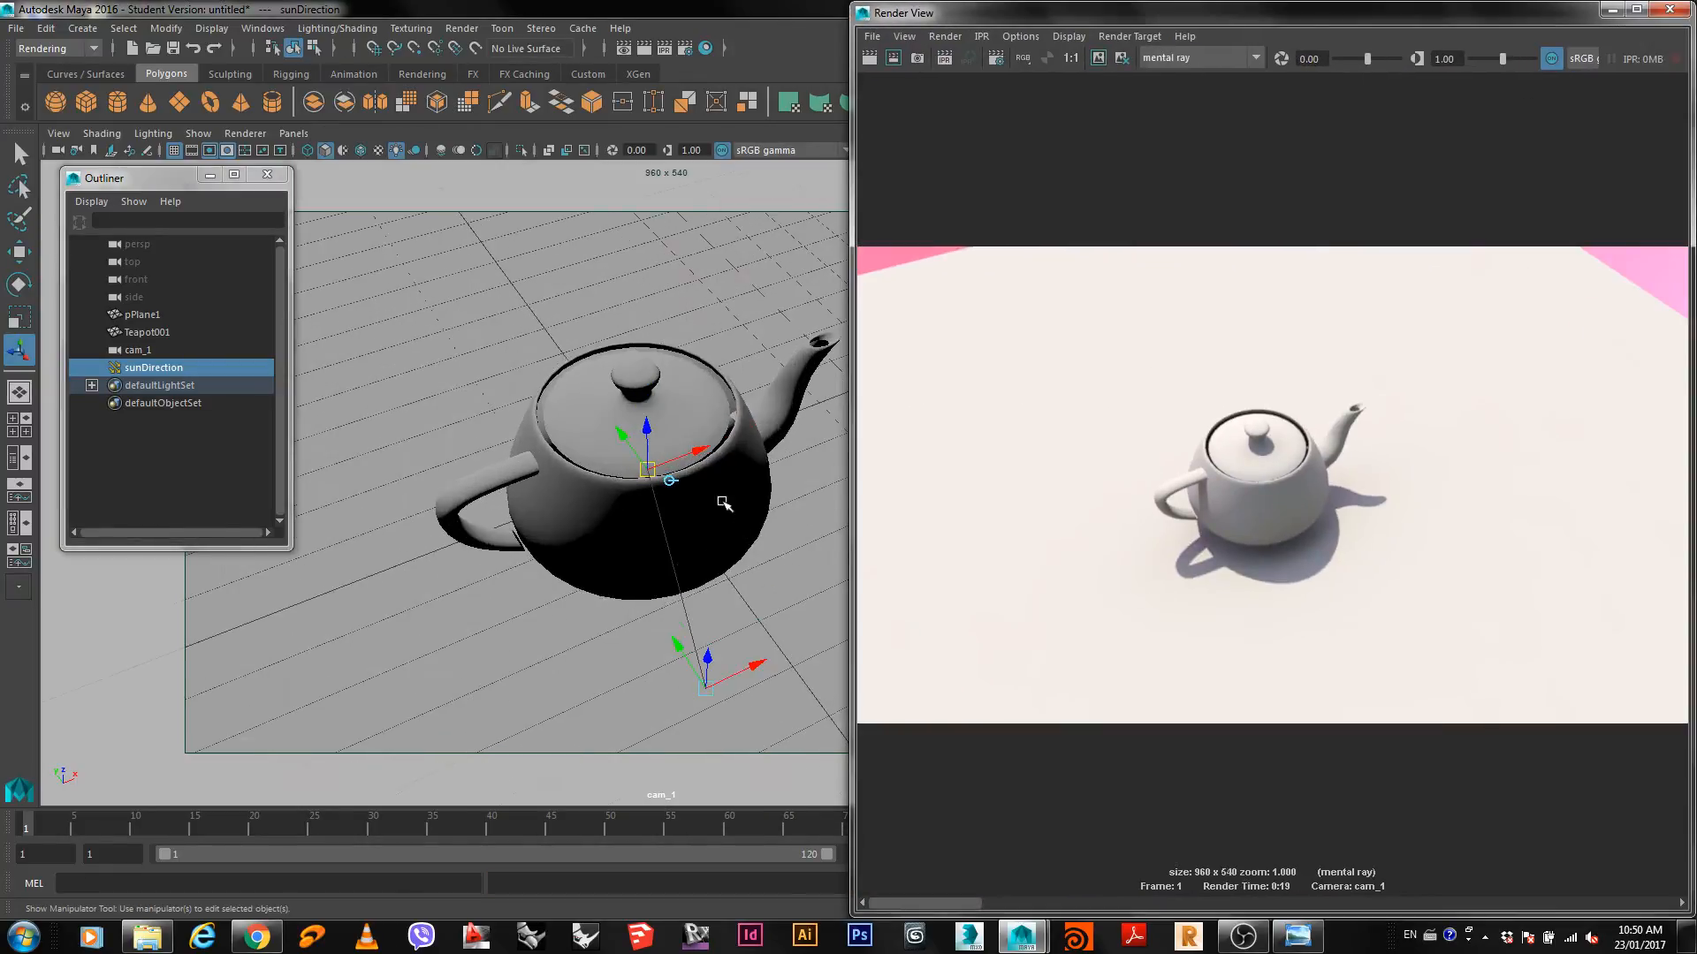
{"action": "scroll", "coordinate": [693, 485], "scroll_direction": "up", "scroll_amount": 2}
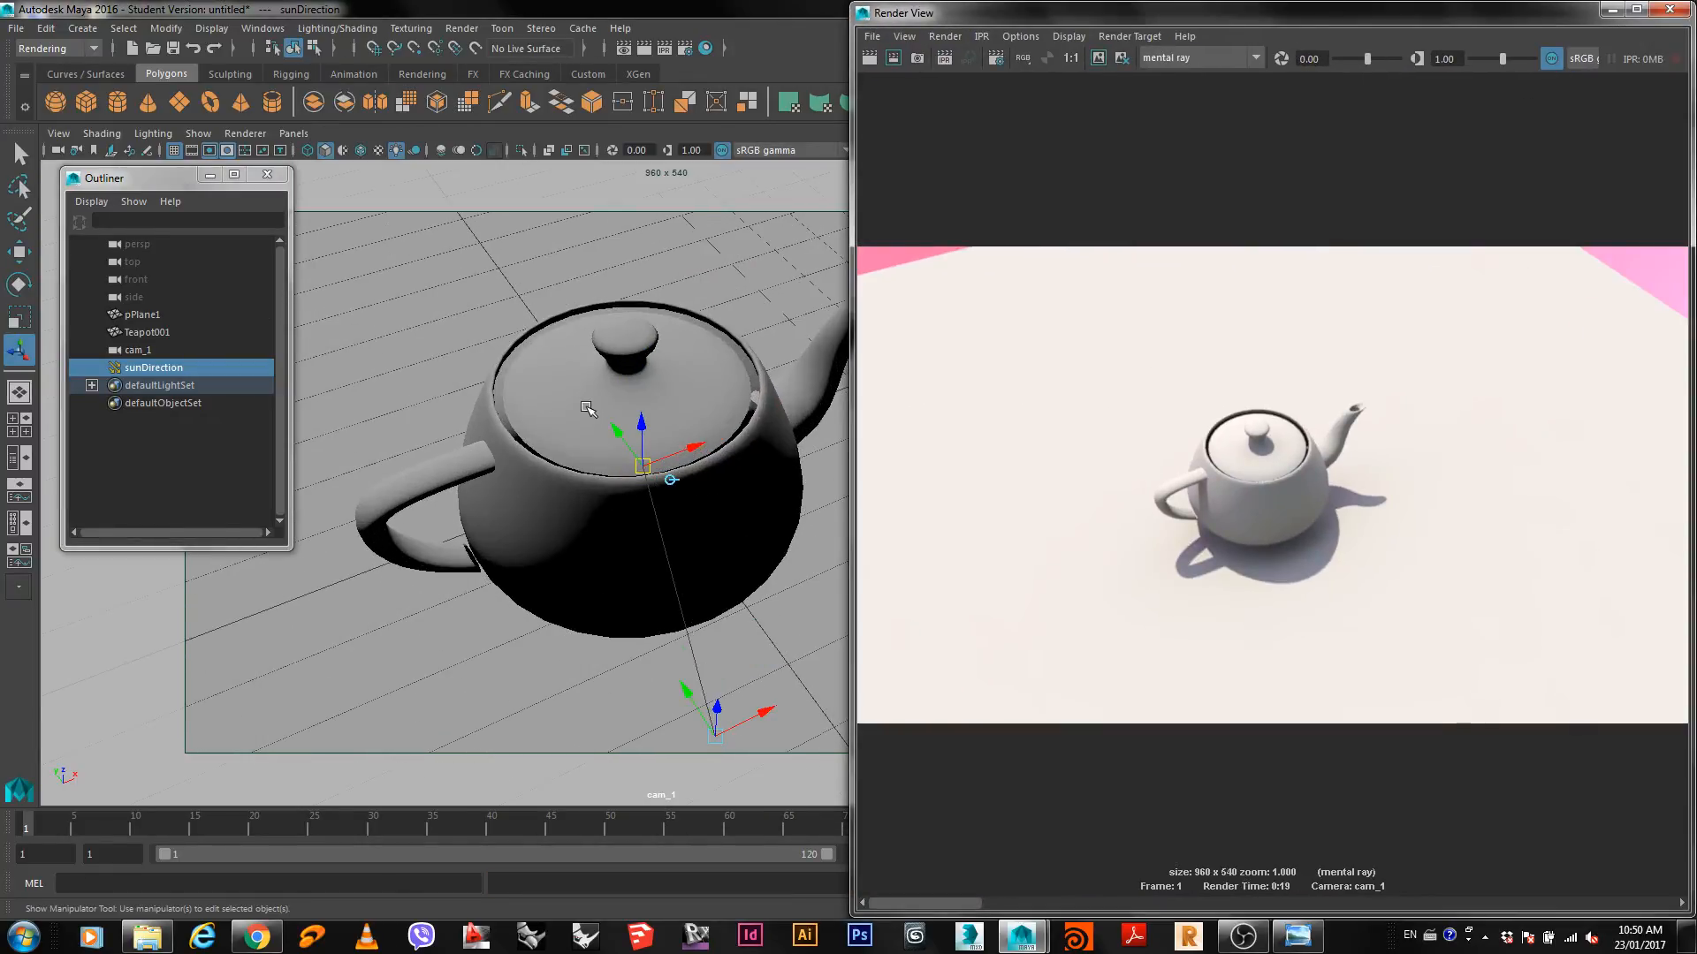
{"action": "middle_click_drag", "start_coordinate": [544, 405], "coordinate": [538, 367], "text": "alt"}
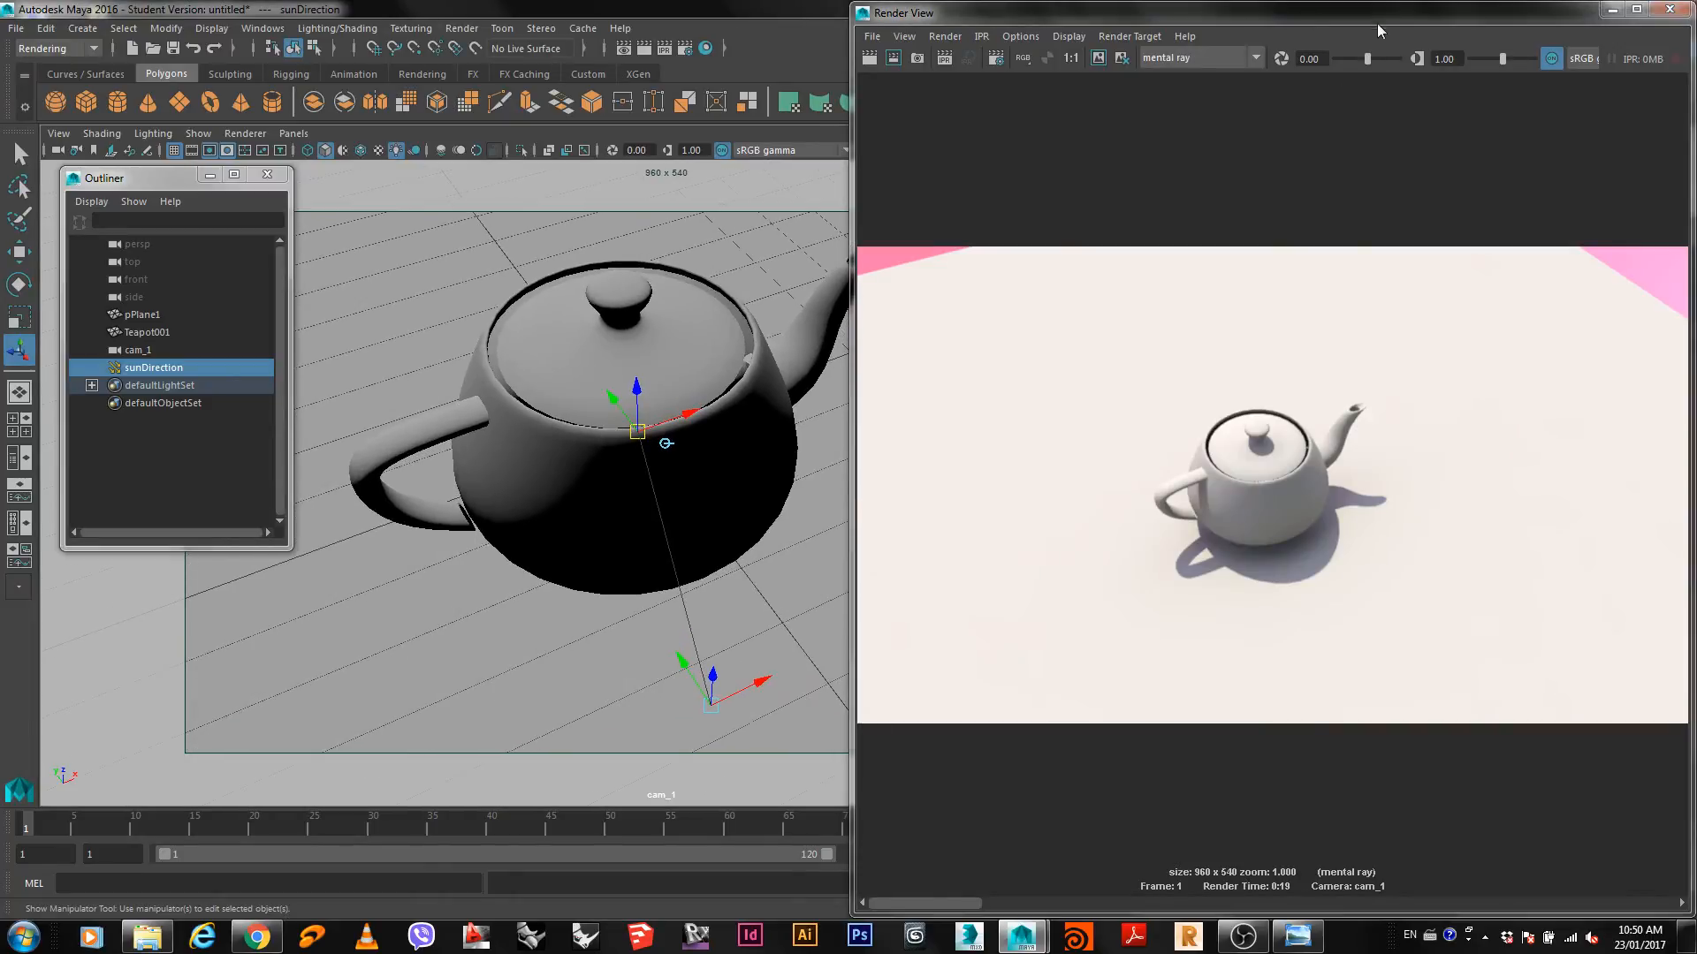
{"action": "left_click_drag", "start_coordinate": [1377, 23], "coordinate": [892, 3]}
{"action": "right_click", "coordinate": [703, 662]}
{"action": "mouse_move", "coordinate": [762, 708]}
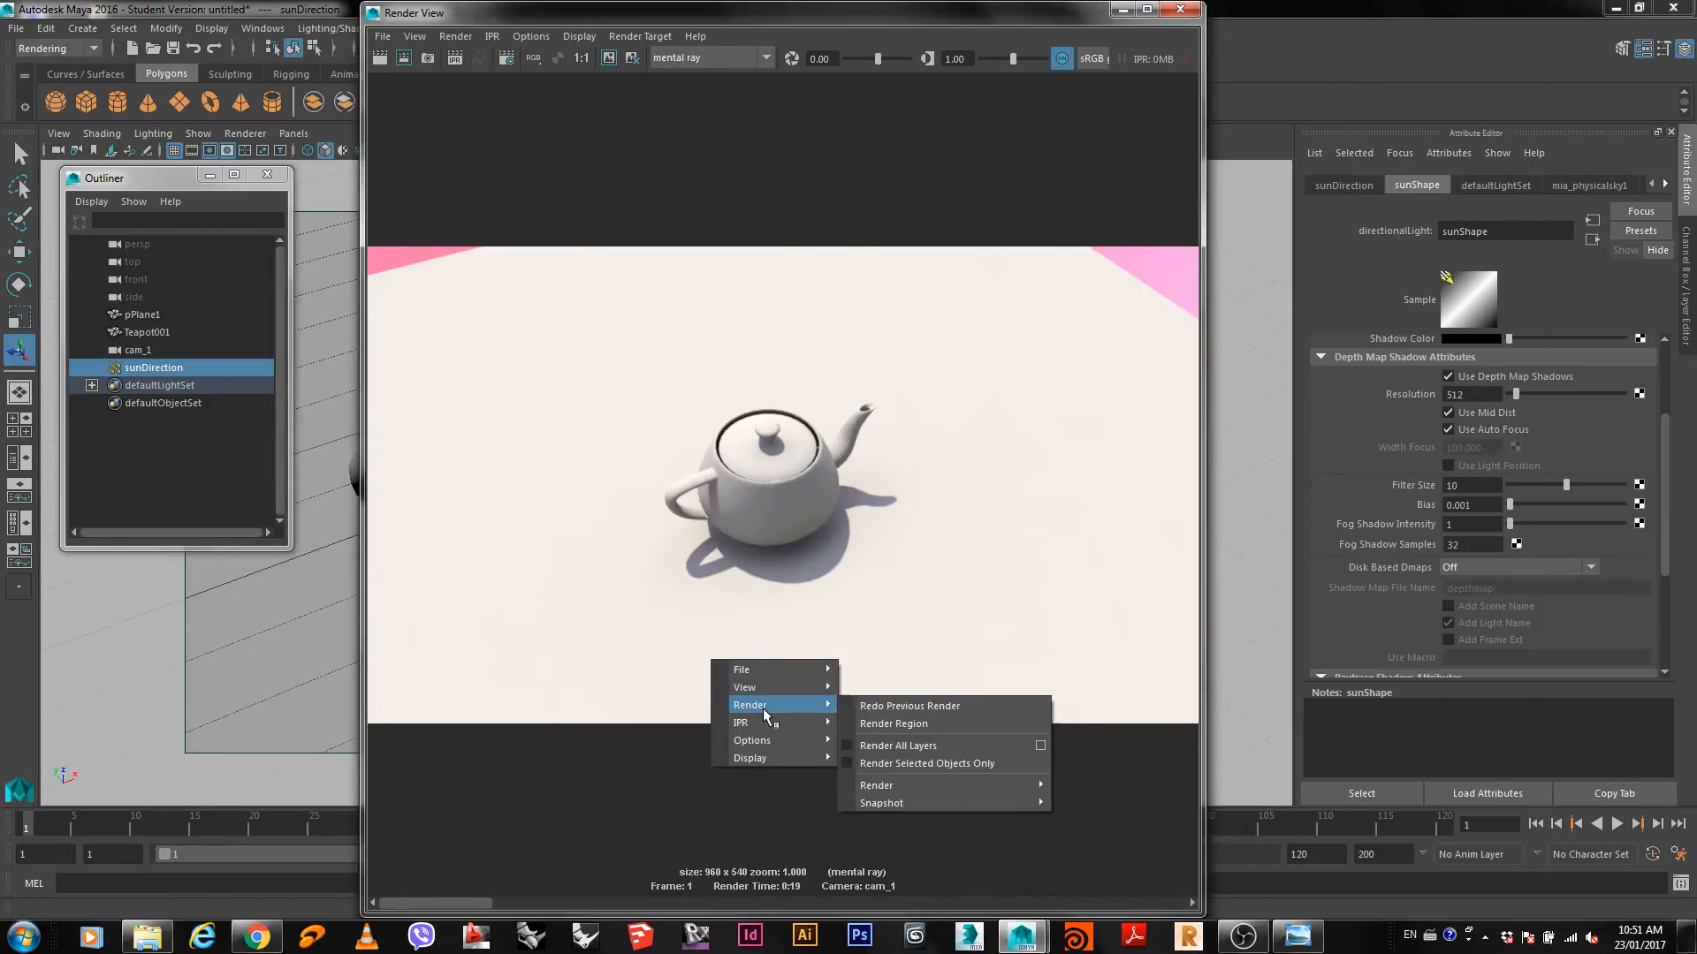
{"action": "left_click", "coordinate": [884, 703]}
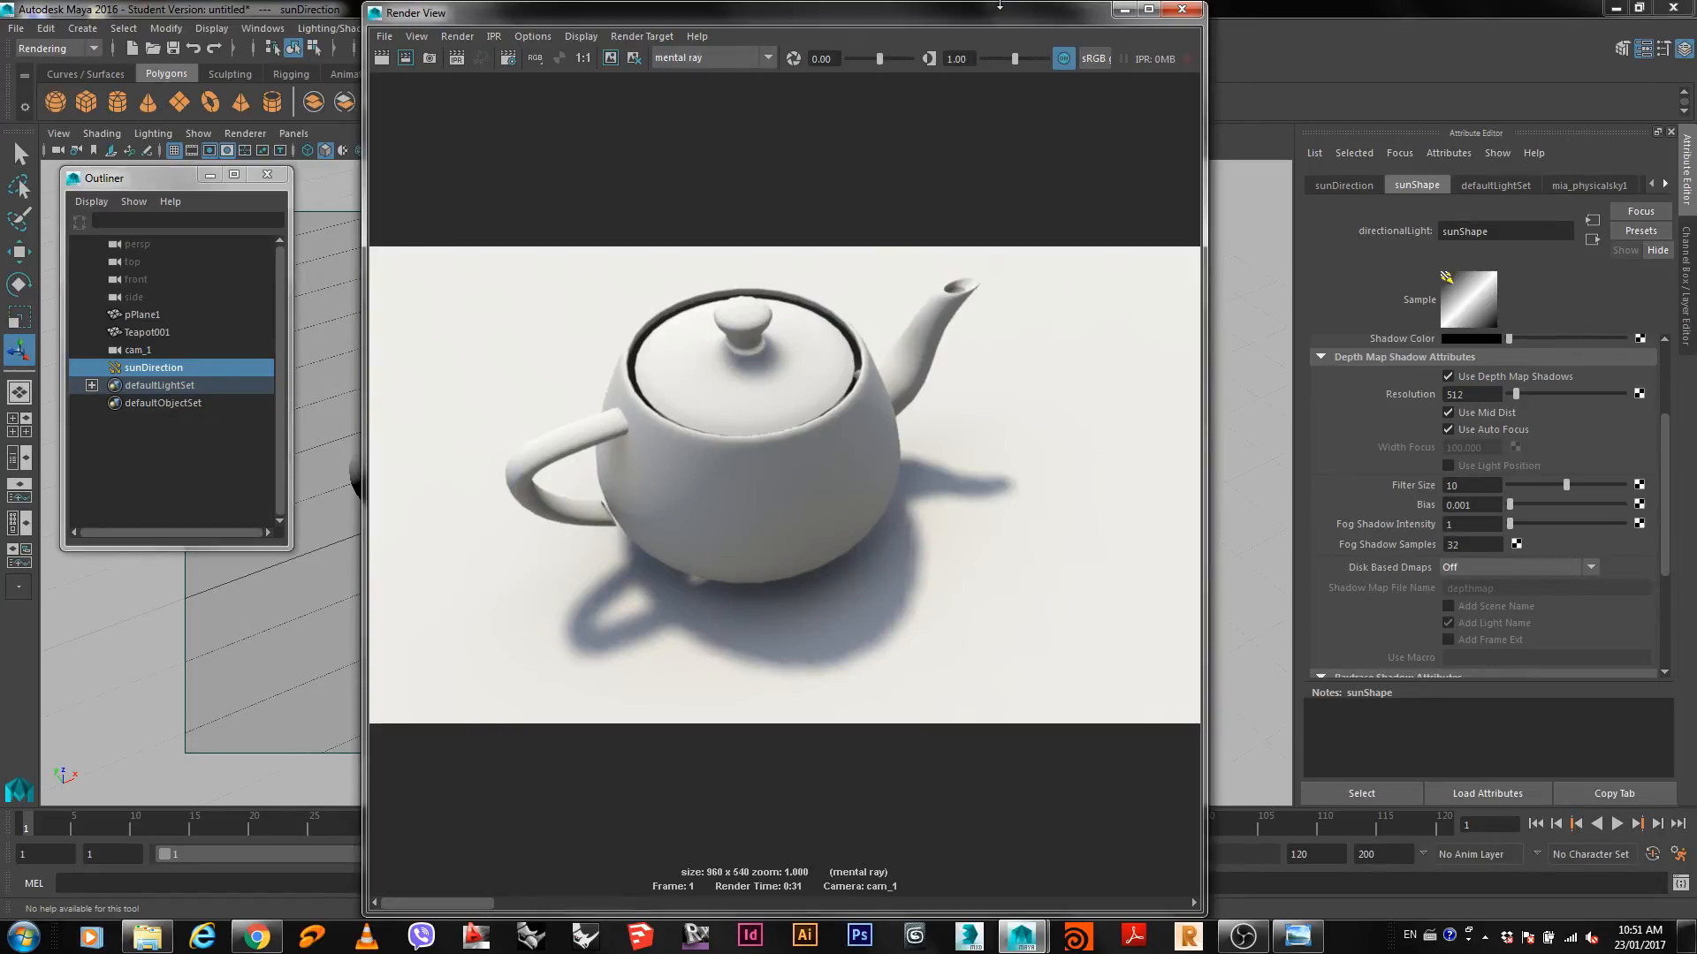
Move the Render View window aside to uncover the teapot in the viewport.
{"action": "left_click_drag", "start_coordinate": [996, 5], "coordinate": [1114, 67]}
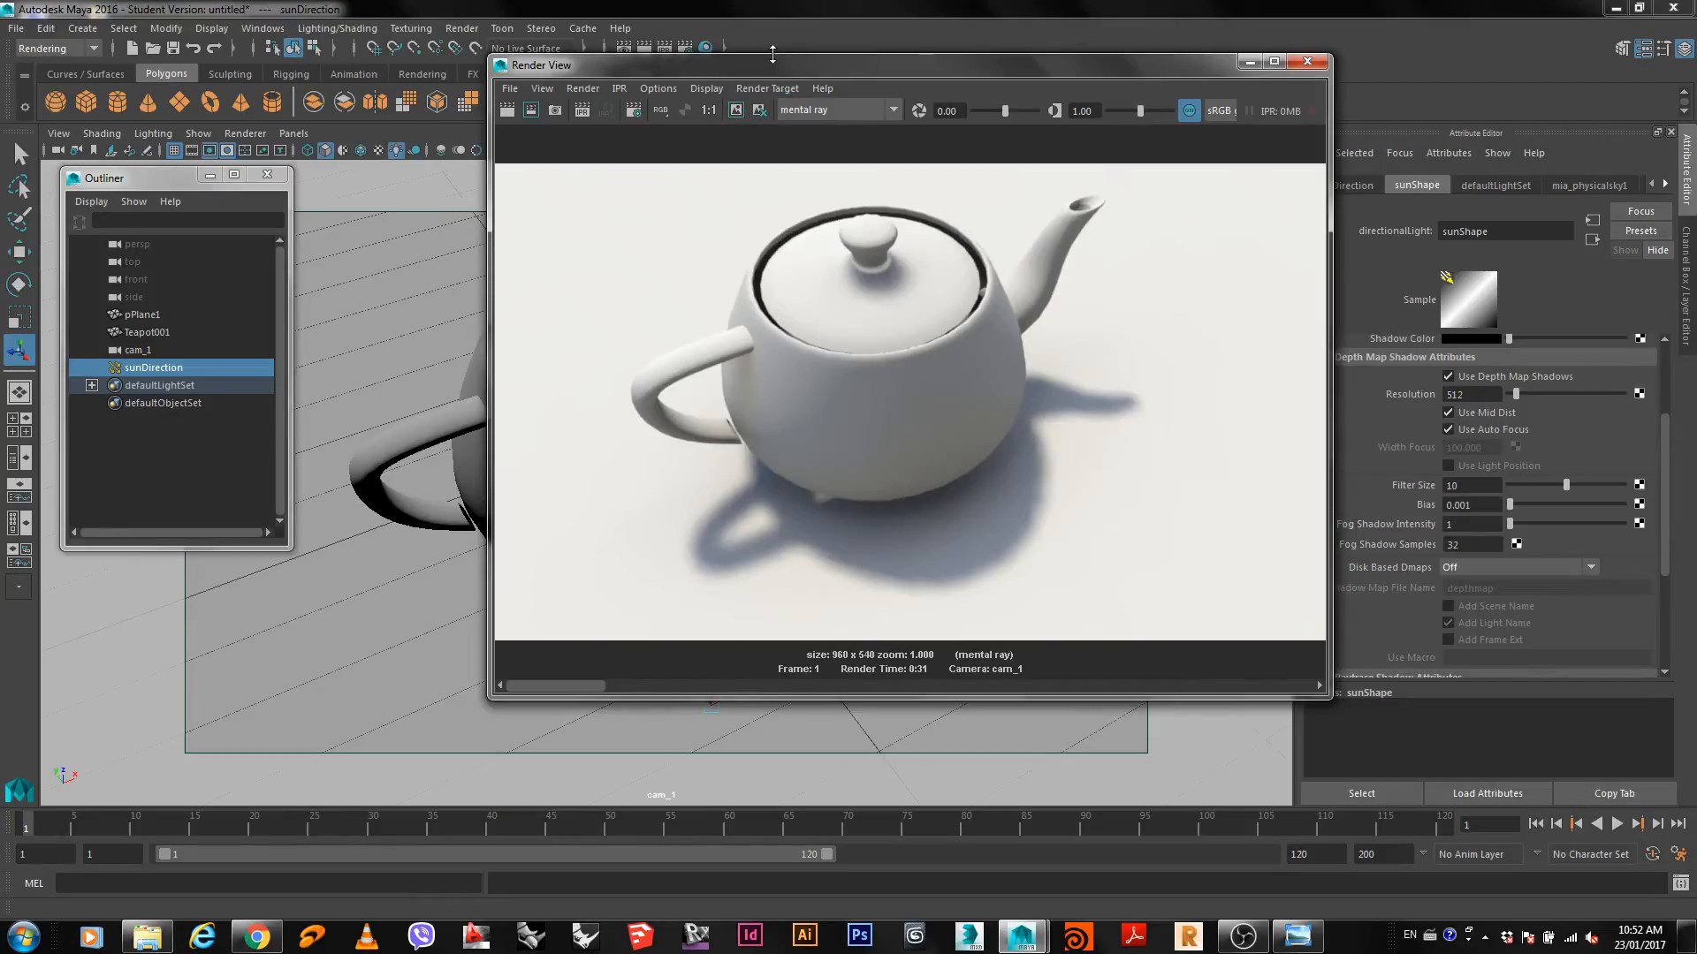
{"action": "left_click_drag", "start_coordinate": [762, 61], "coordinate": [988, 89]}
{"action": "left_click_drag", "start_coordinate": [1031, 99], "coordinate": [1036, 49]}
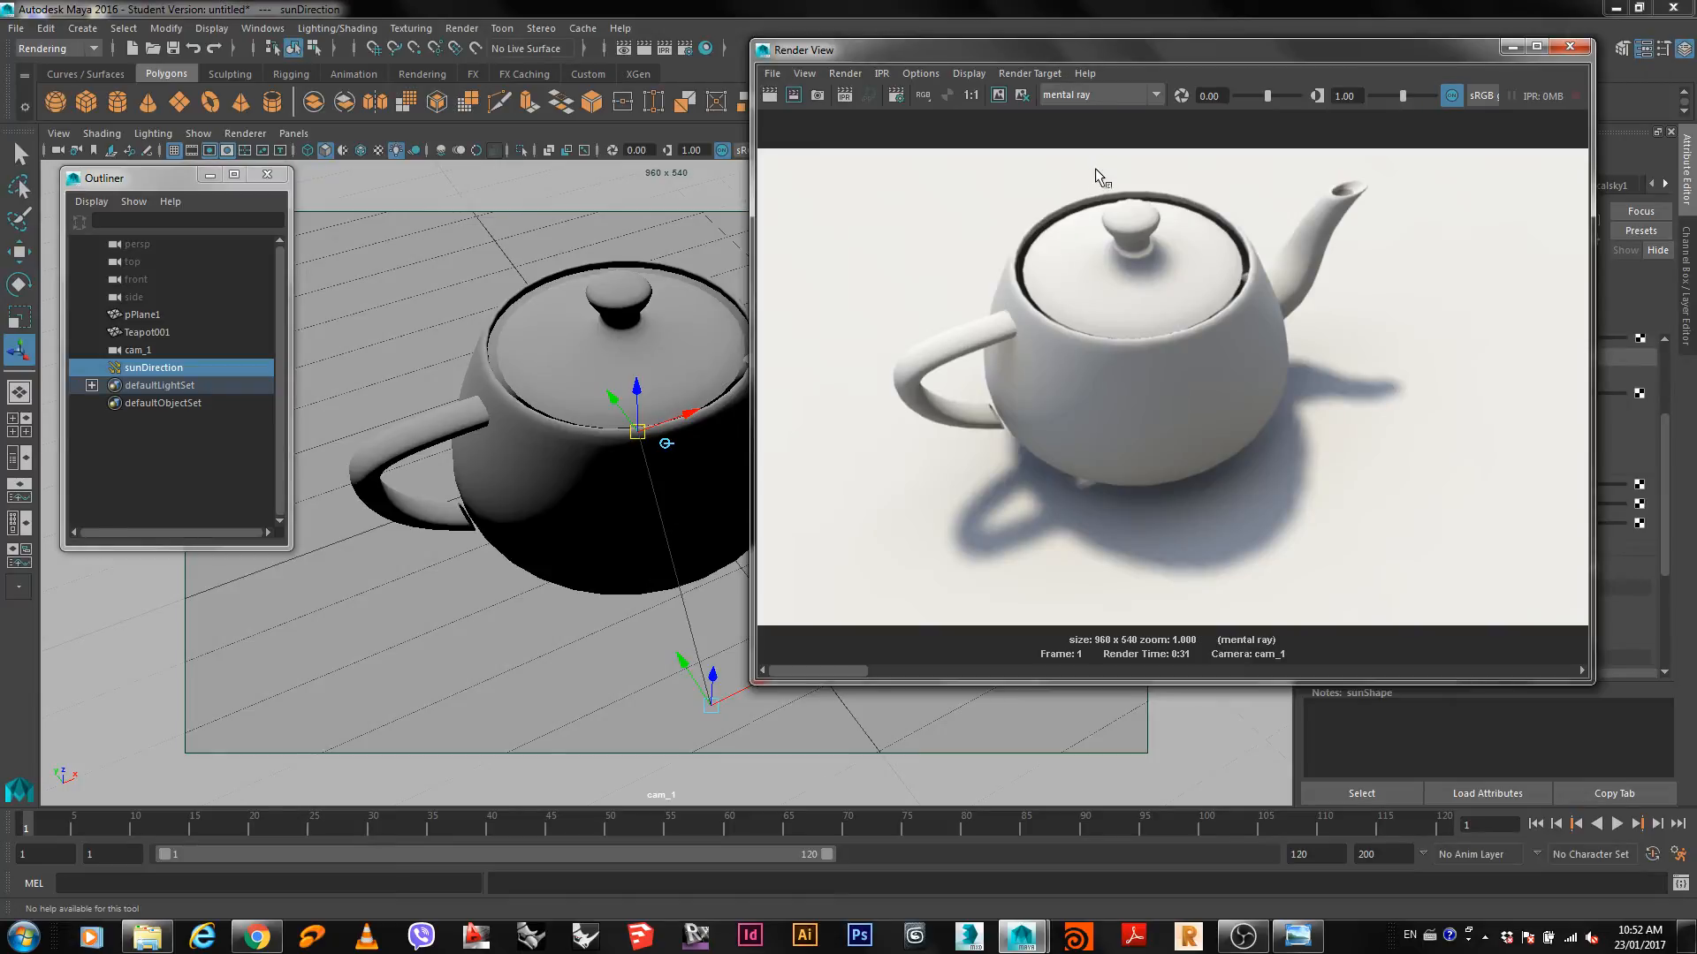
Close the floating Outliner and switch the workspace to a single full-size perspective view.
{"action": "left_click", "coordinate": [267, 175]}
{"action": "left_click", "coordinate": [264, 29]}
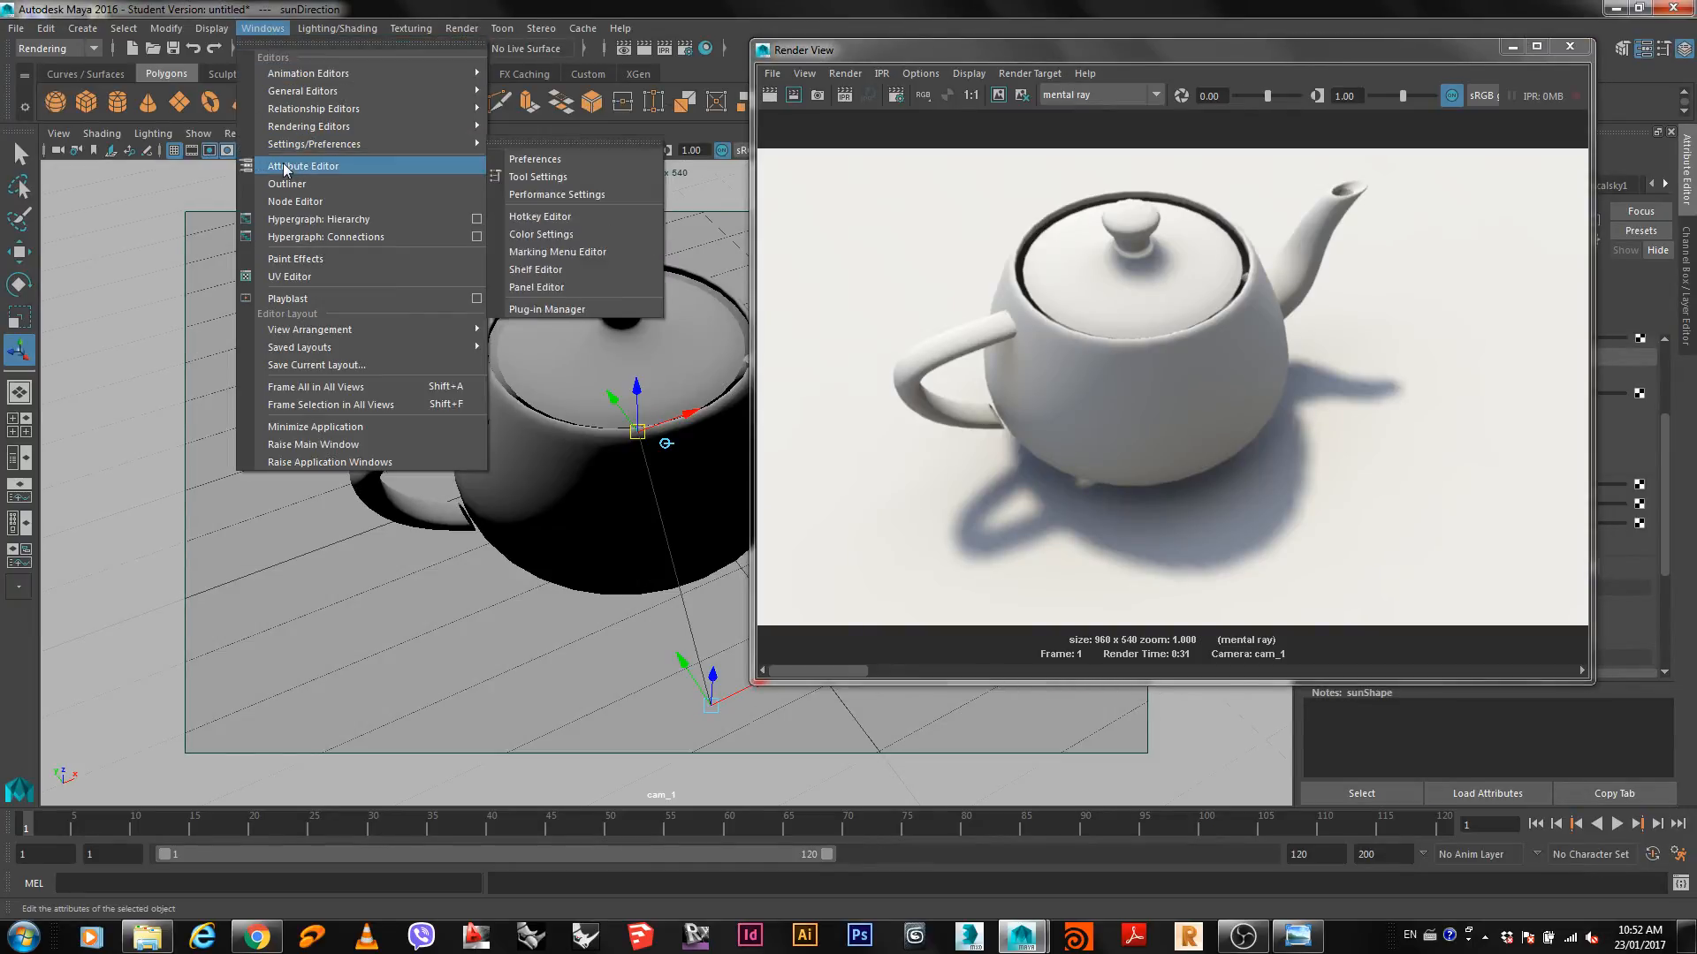
{"action": "left_click", "coordinate": [298, 185]}
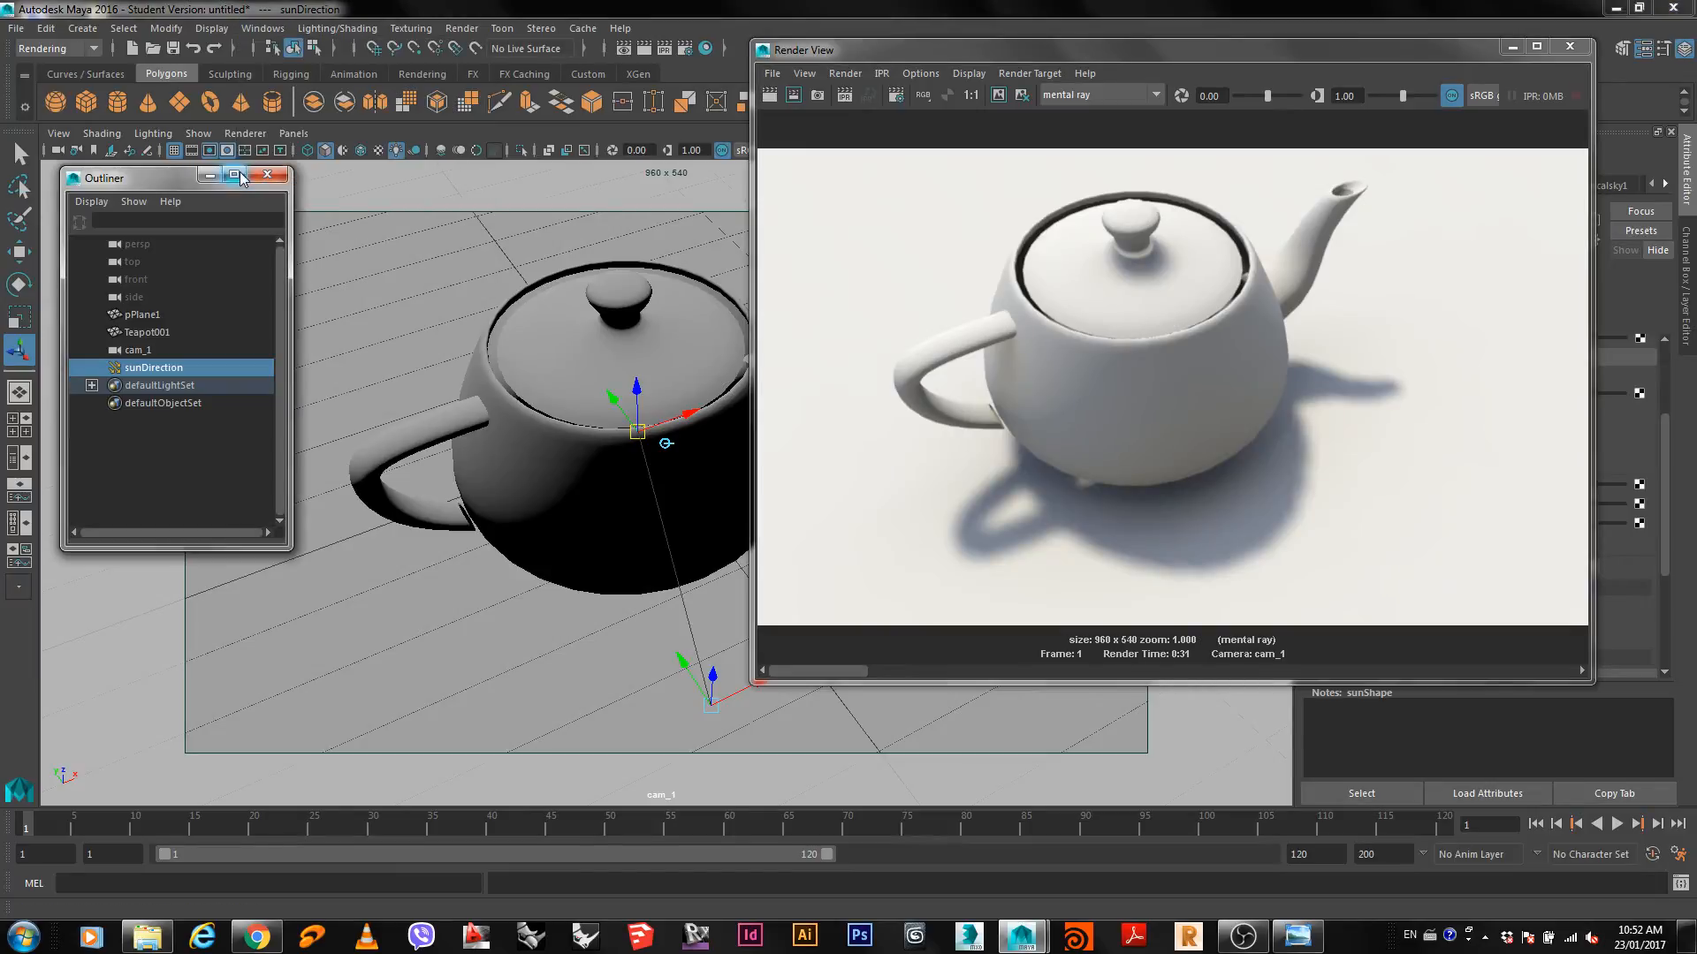
{"action": "left_click", "coordinate": [266, 175]}
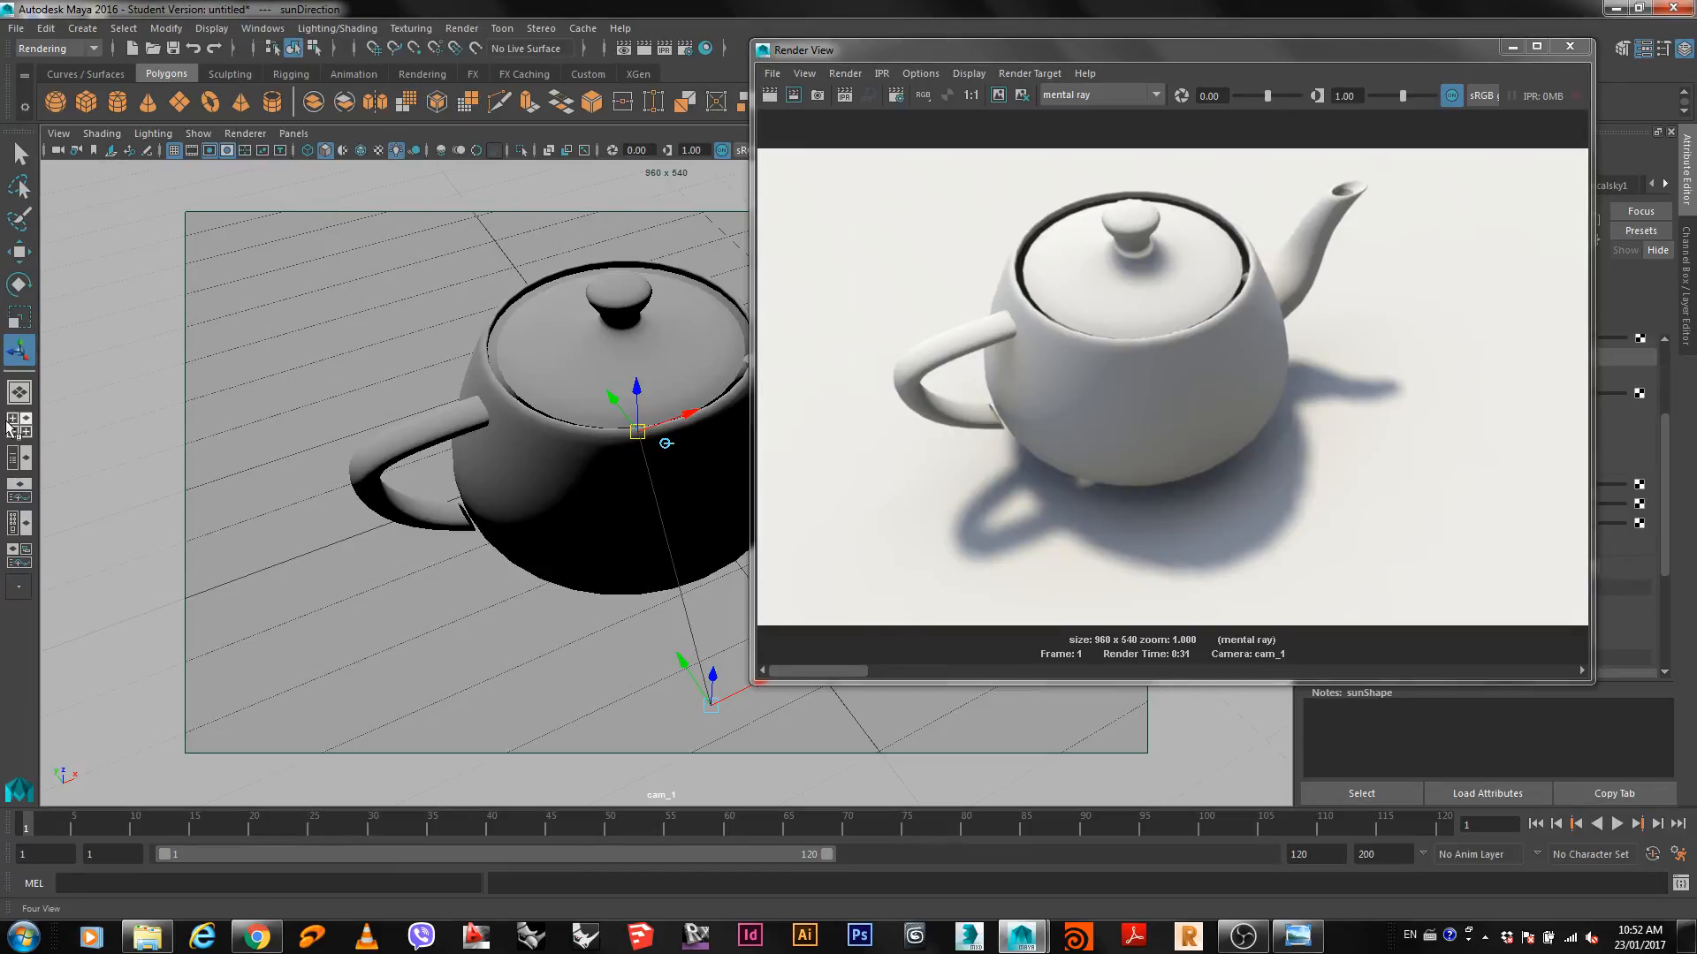
{"action": "left_click", "coordinate": [14, 468]}
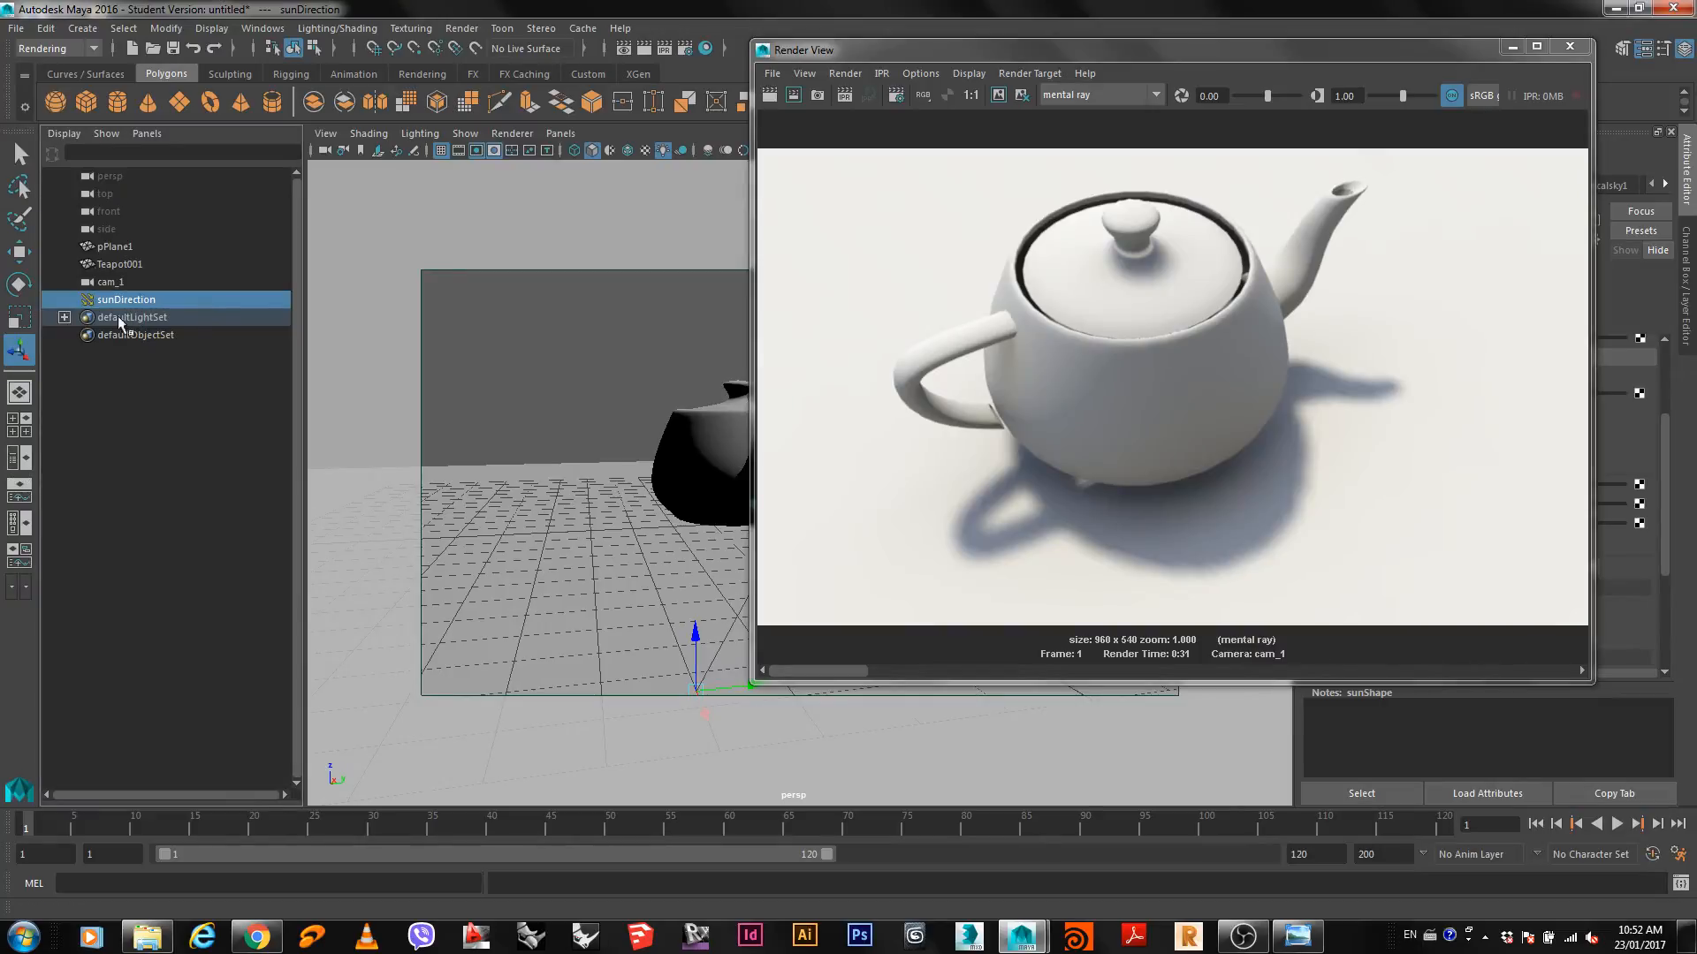
{"action": "left_click", "coordinate": [18, 392]}
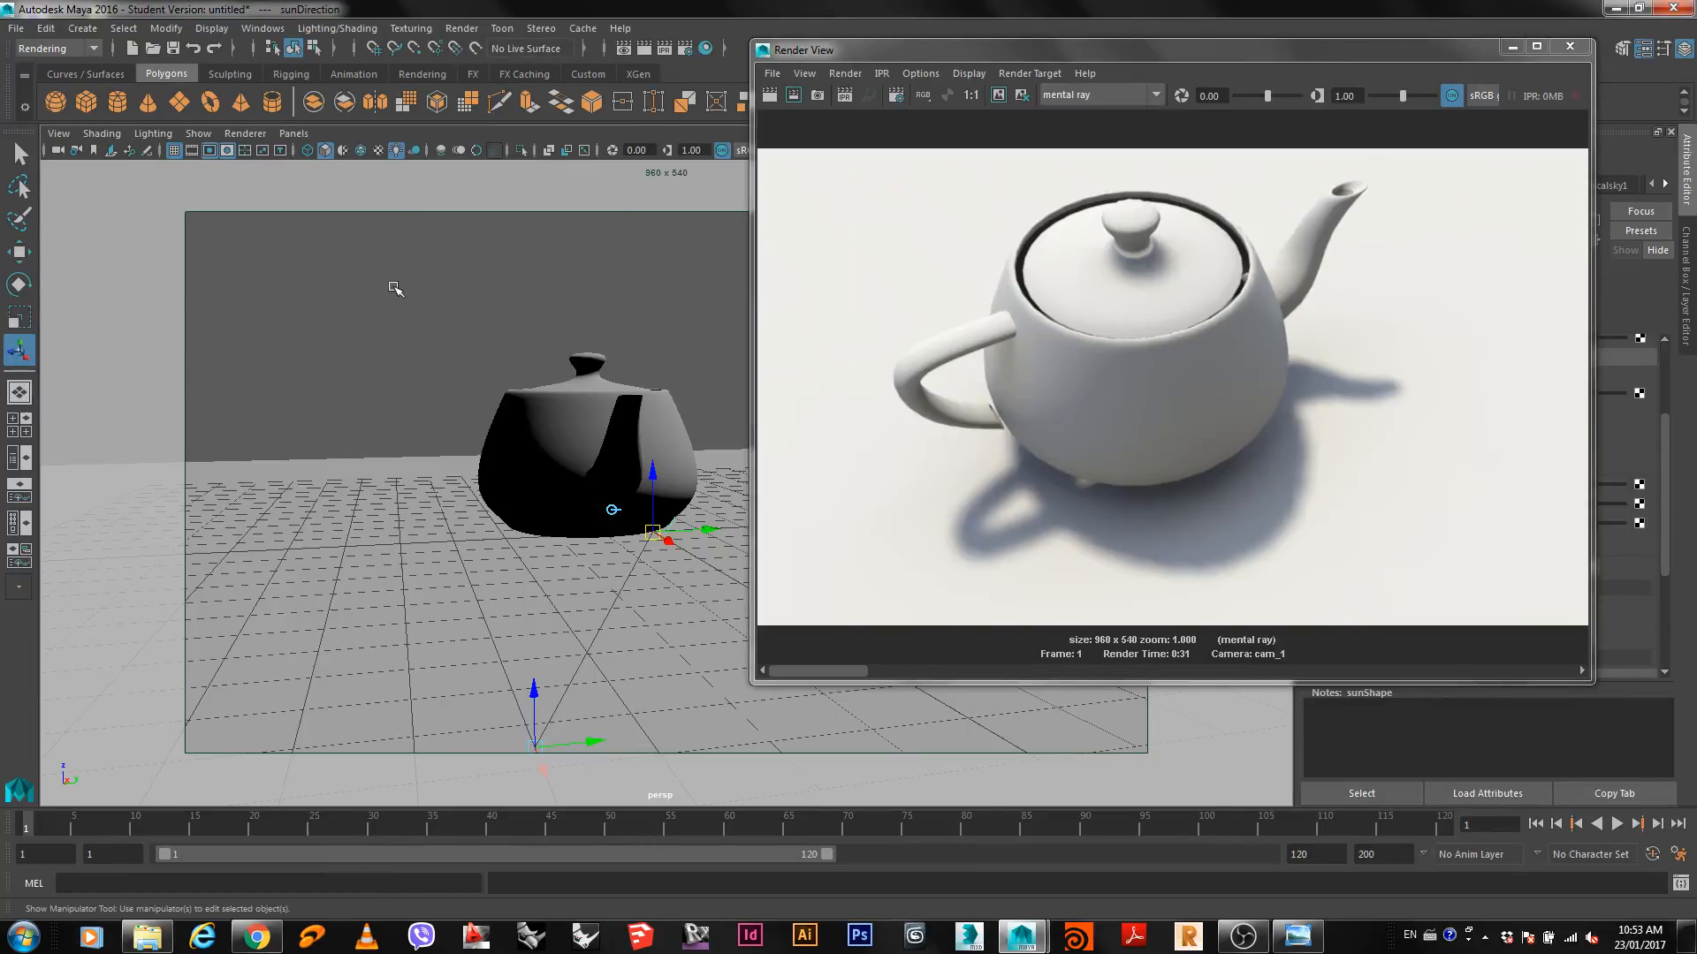
{"action": "left_click", "coordinate": [291, 133]}
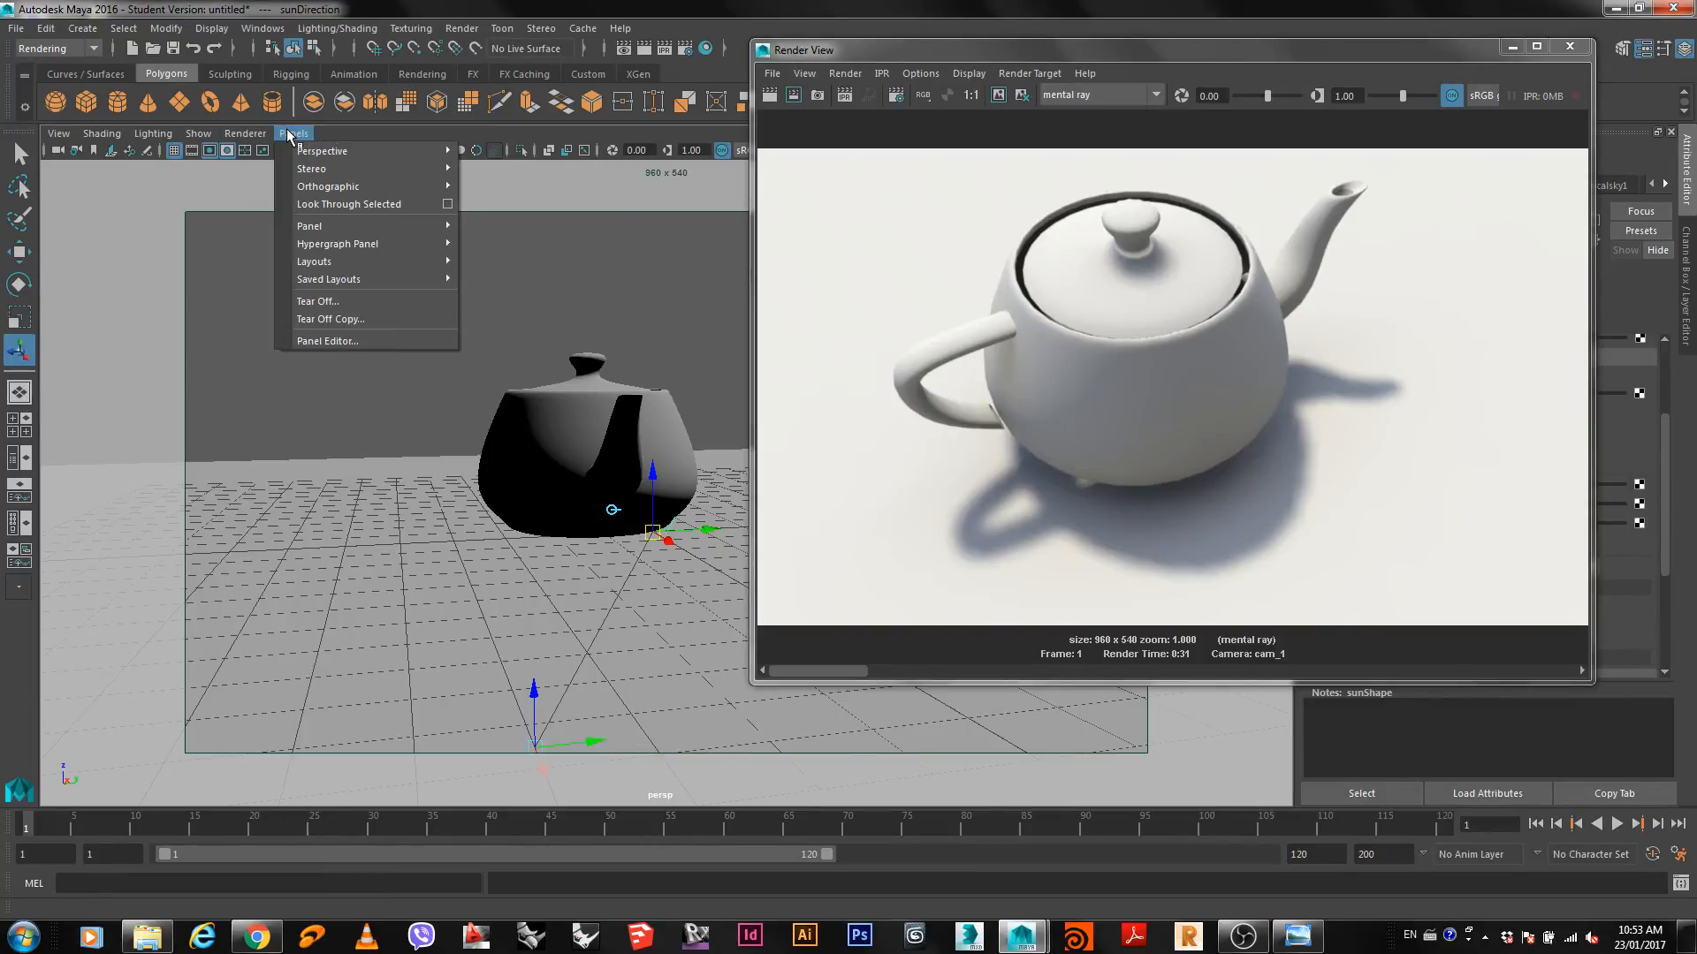
{"action": "left_click", "coordinate": [512, 261]}
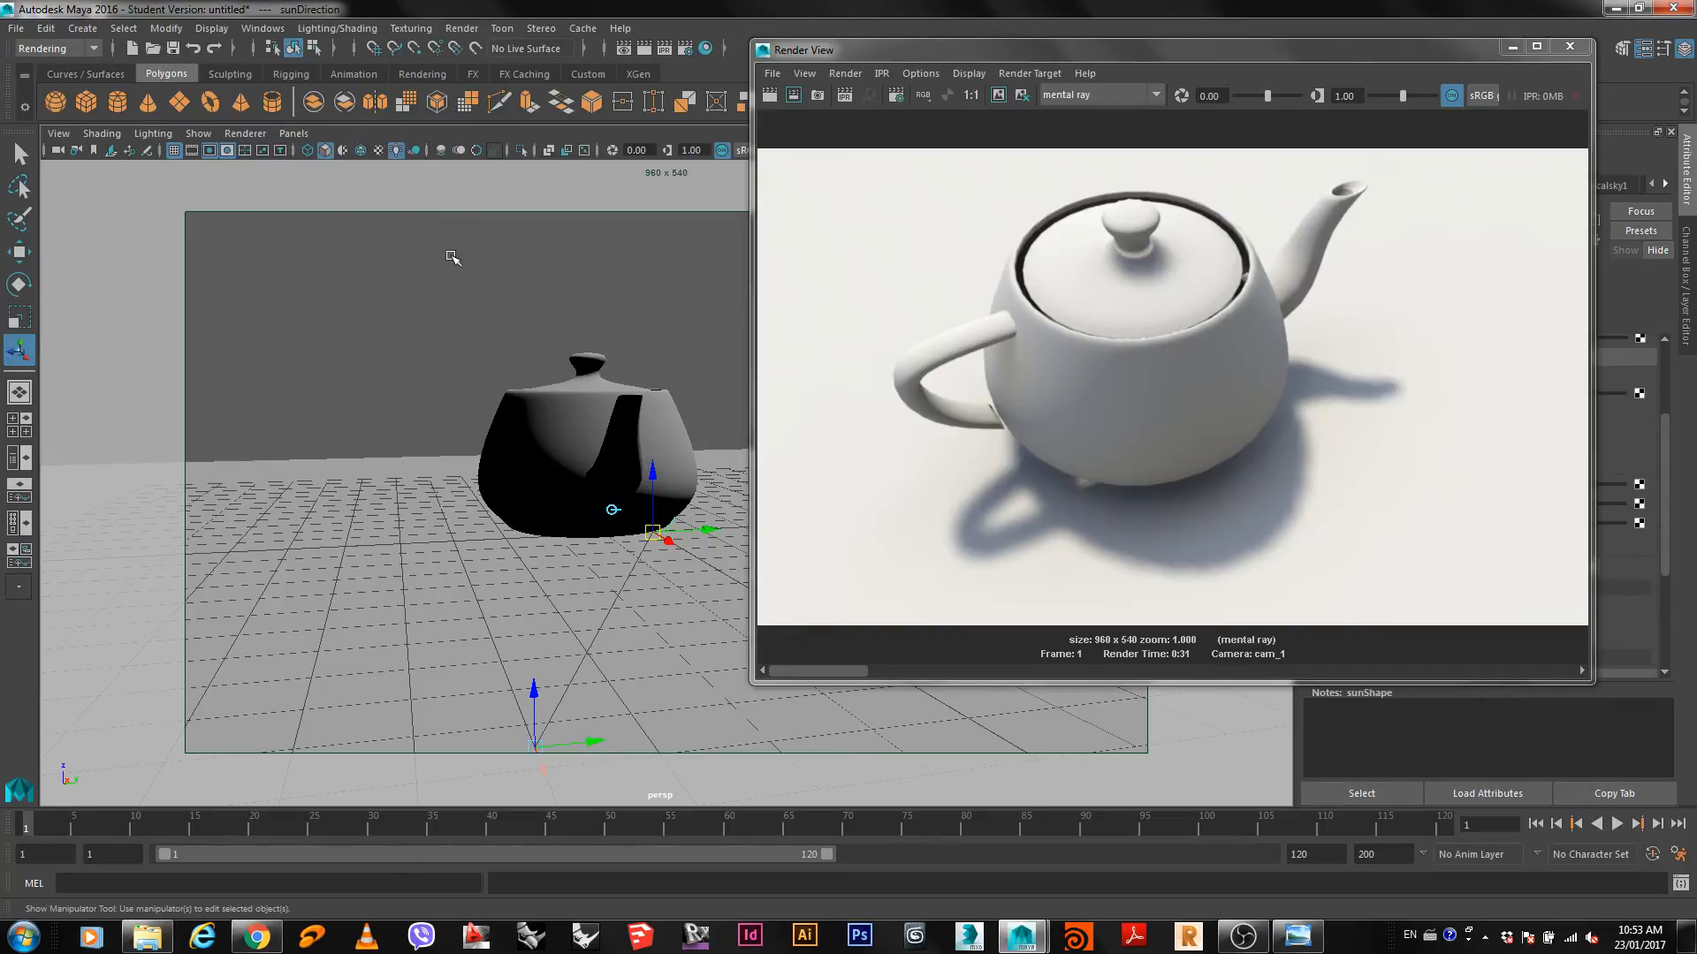
Move the Render View clear of the Attribute Editor and open the sunDirection transform attributes.
{"action": "left_click_drag", "start_coordinate": [1317, 46], "coordinate": [789, 705]}
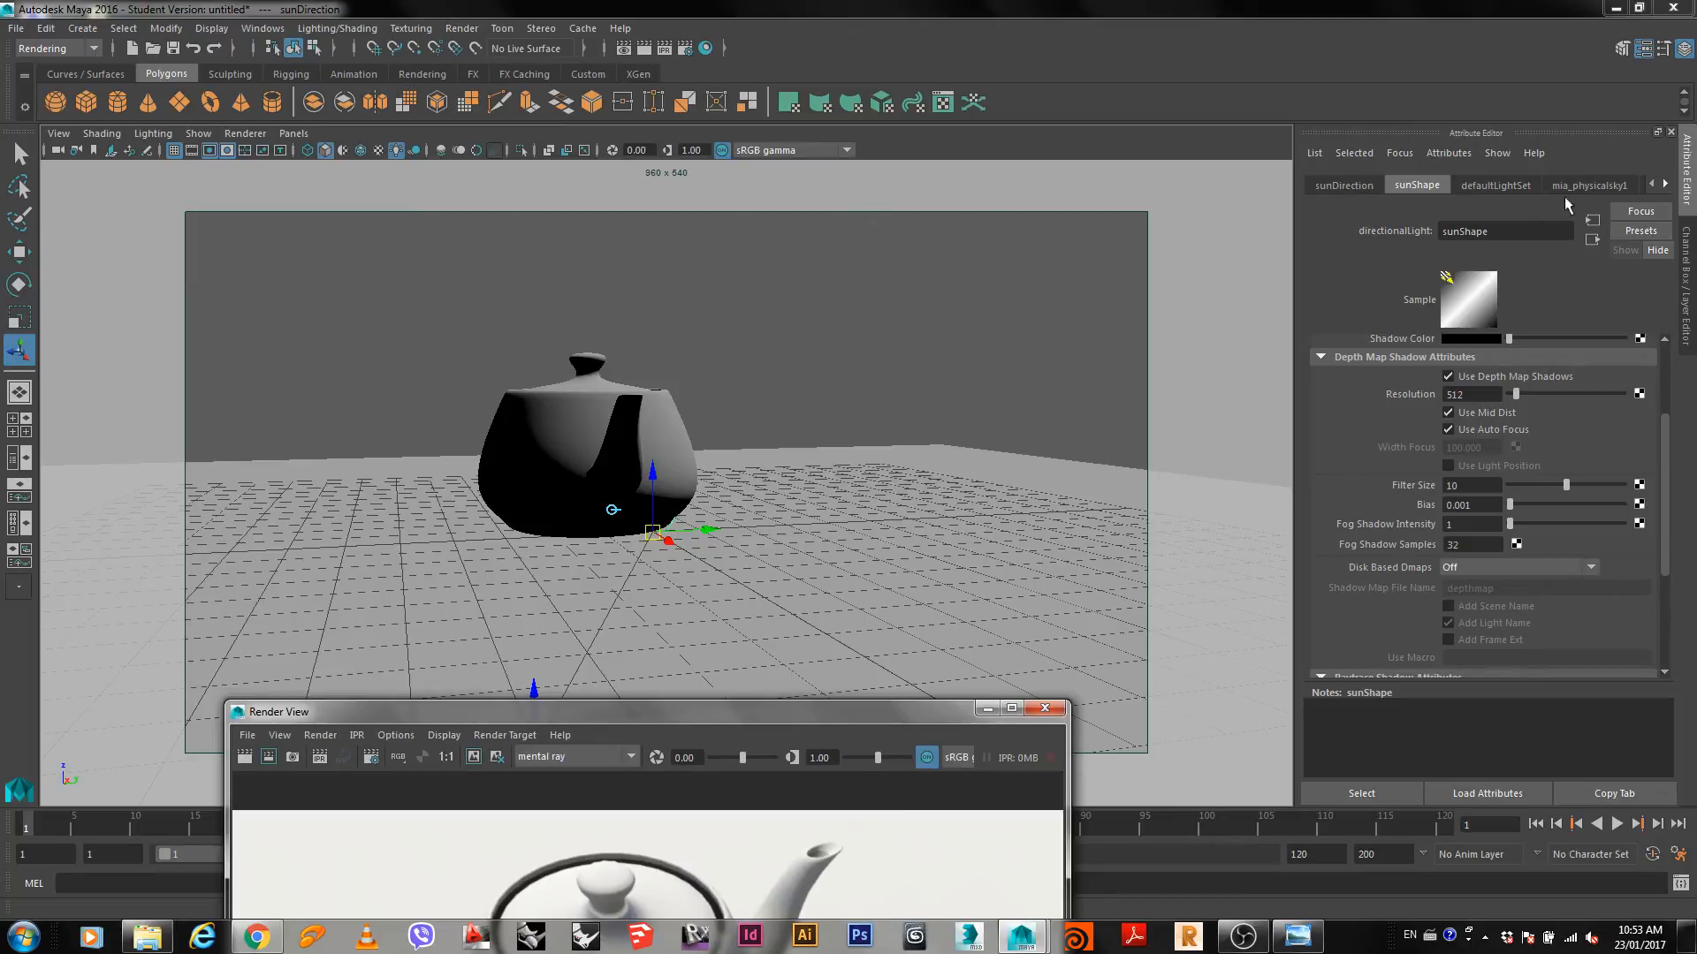
{"action": "left_click", "coordinate": [1590, 185]}
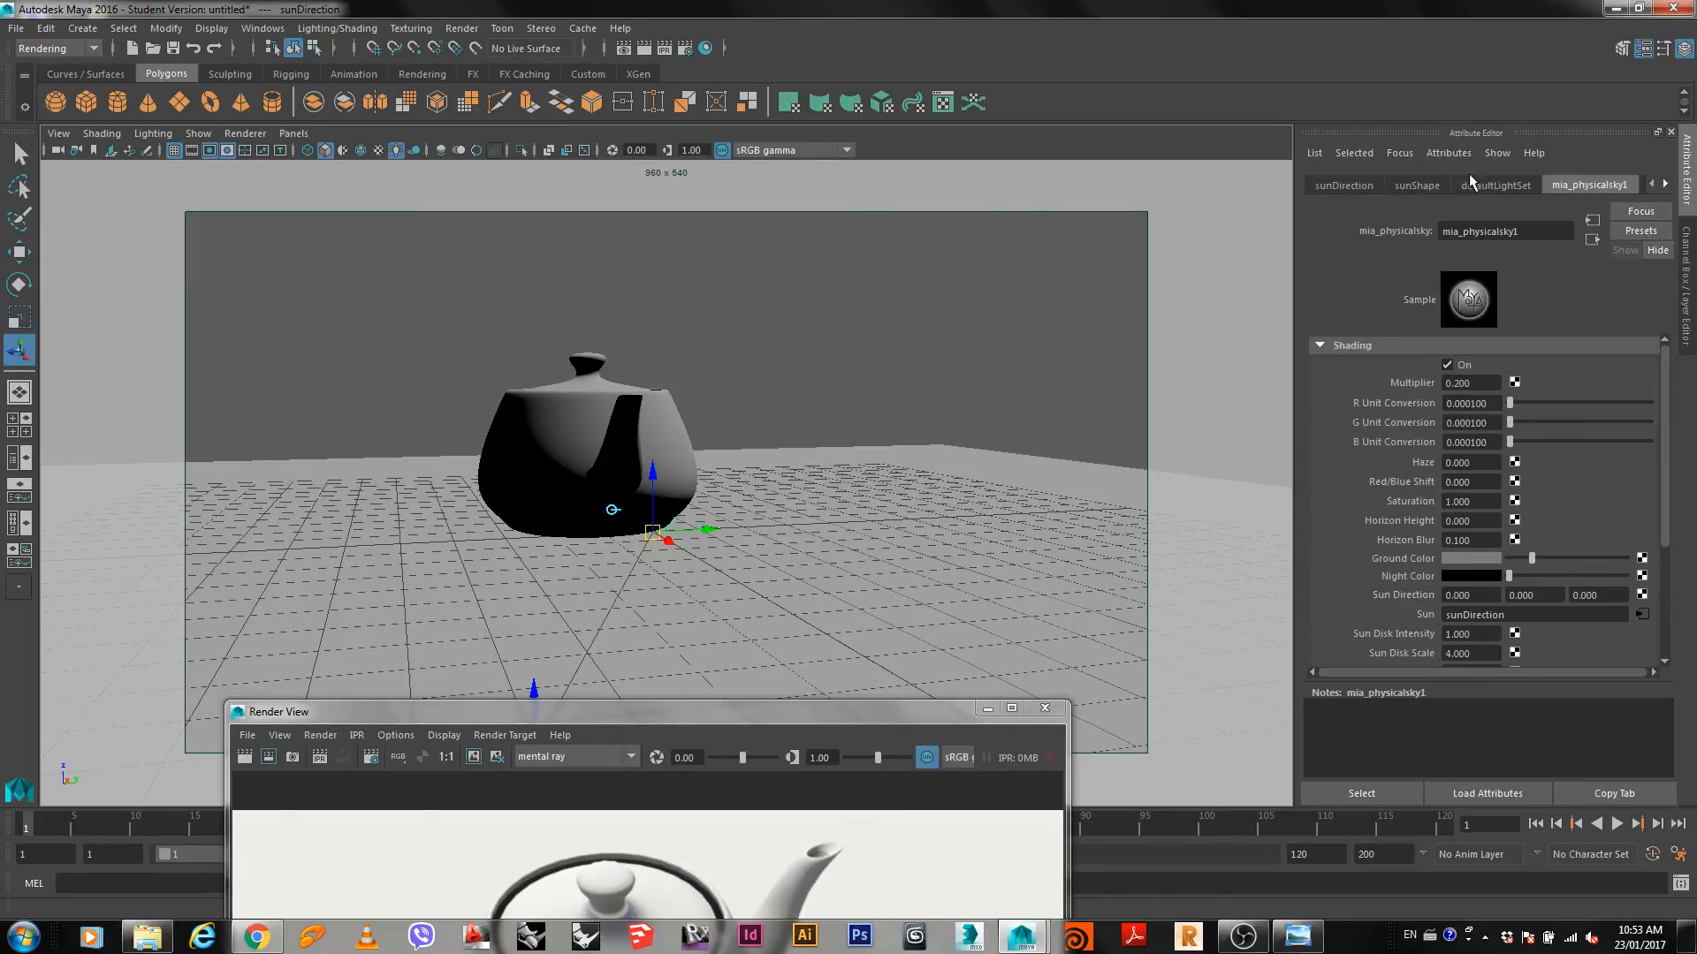
{"action": "left_click", "coordinate": [1513, 186]}
{"action": "left_click", "coordinate": [1417, 186]}
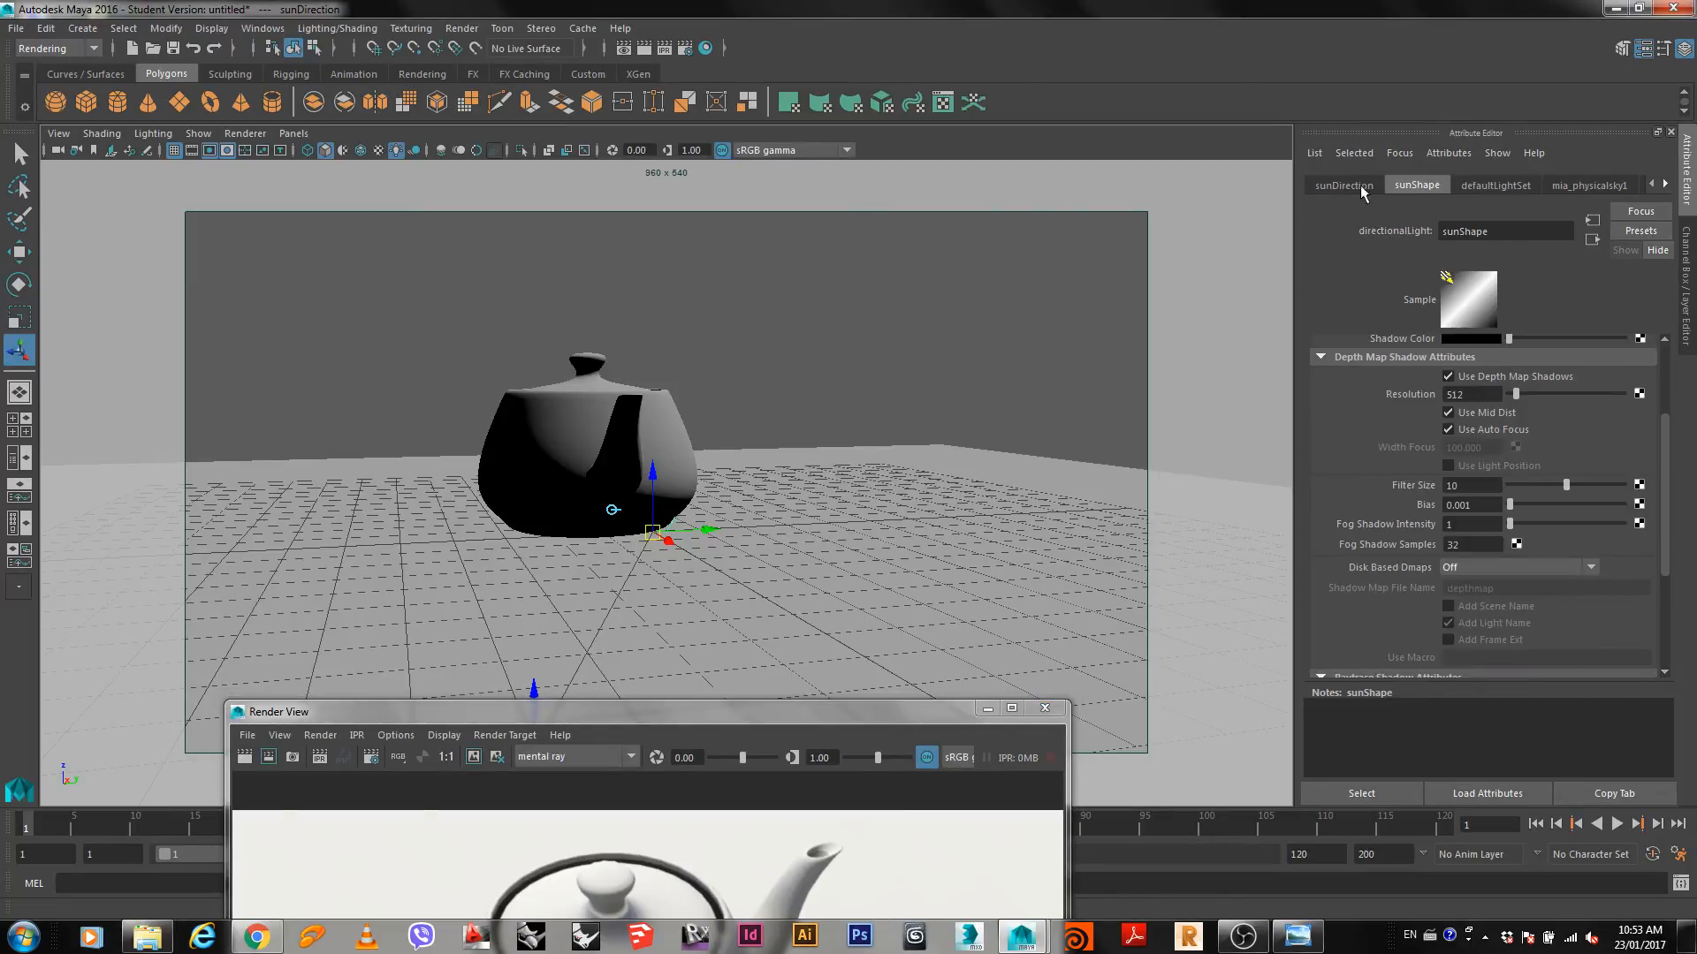
{"action": "left_click", "coordinate": [1343, 186]}
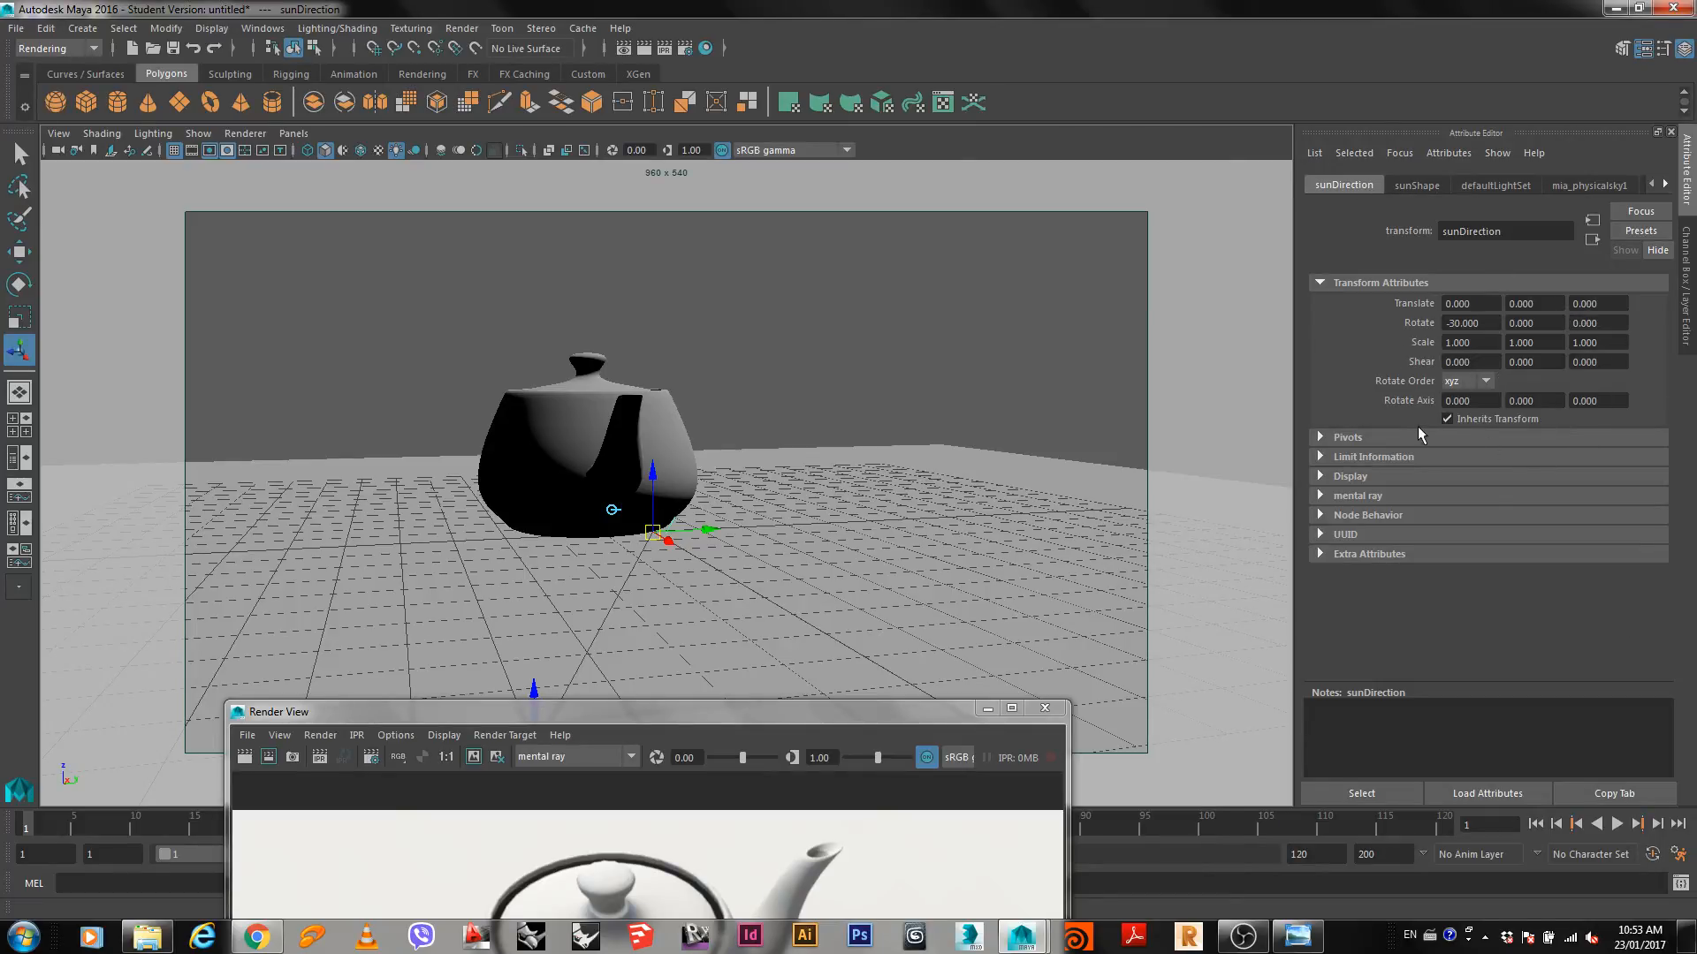
Move the sunDirection light to 0, -5.109, 5.247 and rotate it to about 28.716, -7.674, -23.931.
{"action": "mouse_move", "coordinate": [513, 466]}
{"action": "left_mouse_down", "text": "alt"}
{"action": "mouse_move", "coordinate": [618, 491]}
{"action": "mouse_move", "coordinate": [609, 508]}
{"action": "mouse_move", "coordinate": [380, 531]}
{"action": "mouse_move", "coordinate": [393, 565]}
{"action": "mouse_move", "coordinate": [358, 349]}
{"action": "left_mouse_up", "text": "alt"}
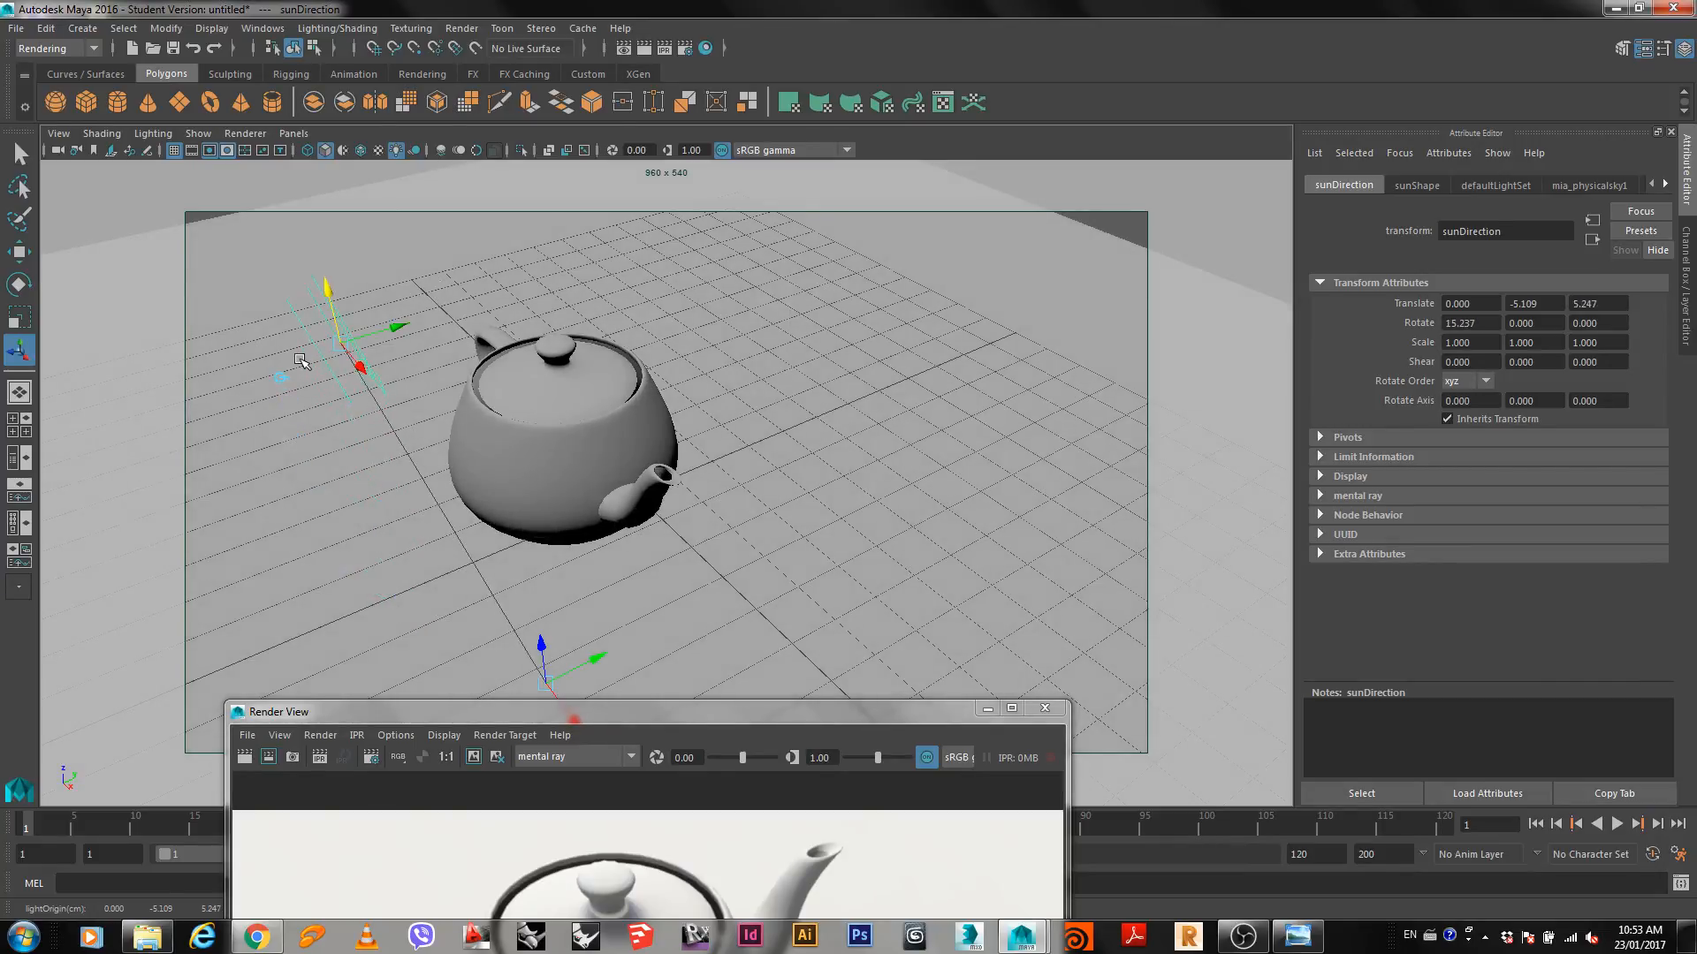
{"action": "key", "text": "e"}
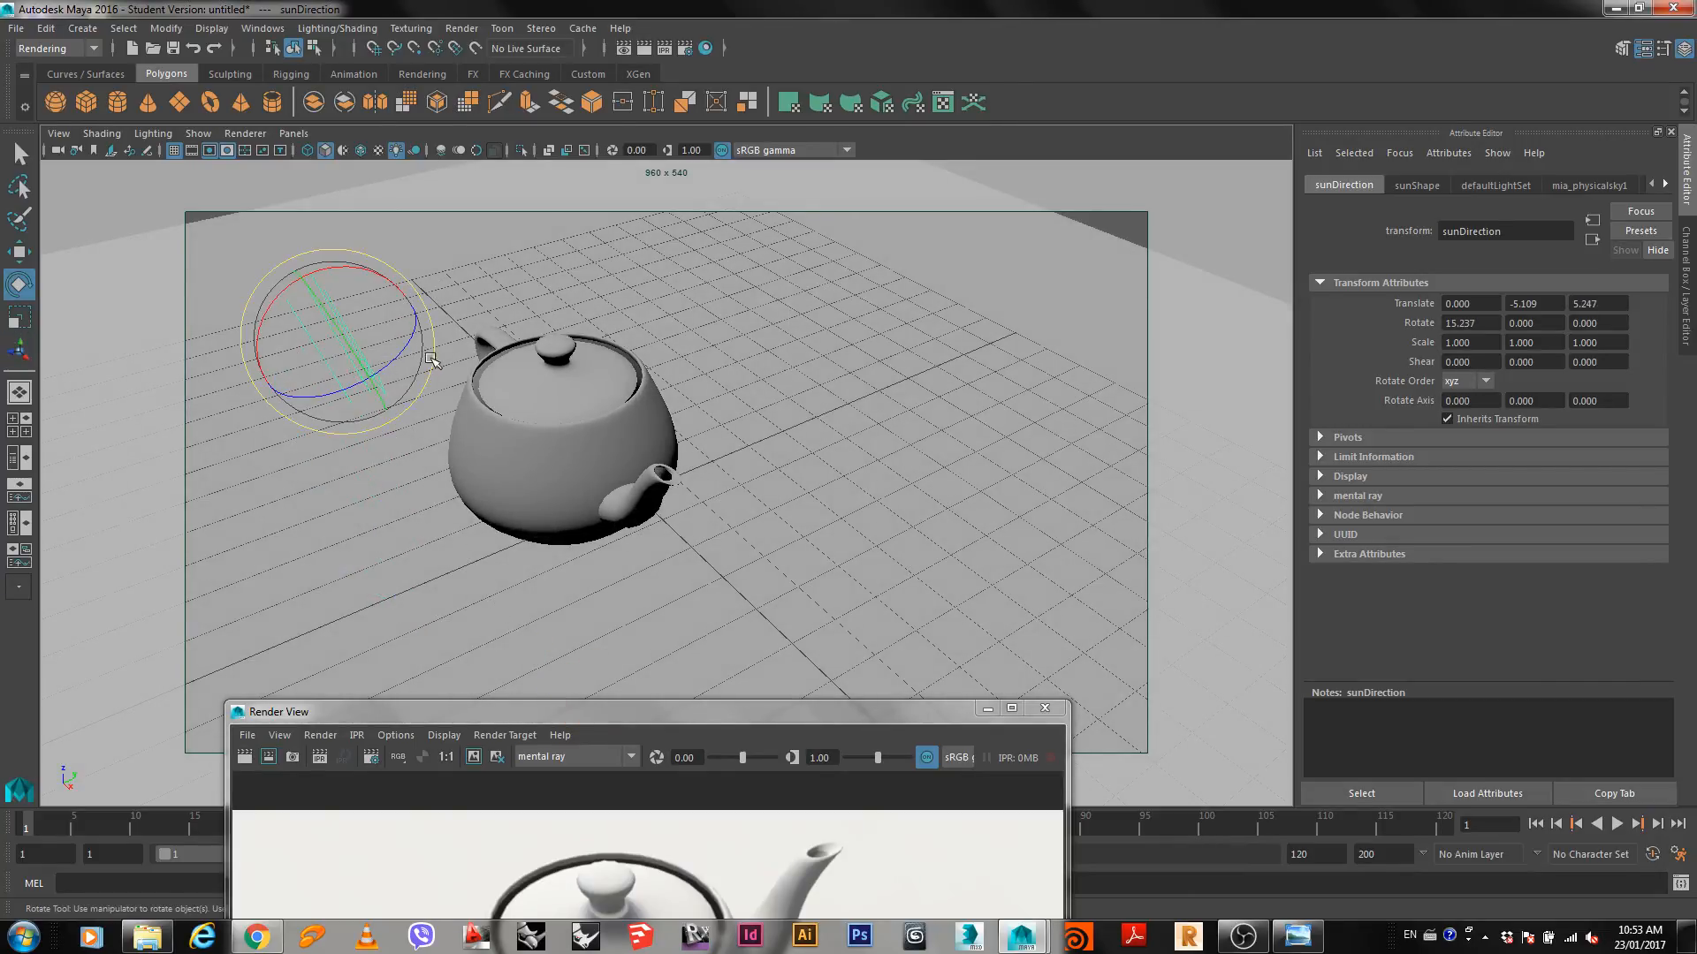
{"action": "mouse_move", "coordinate": [318, 386]}
{"action": "left_mouse_down"}
{"action": "mouse_move", "coordinate": [369, 315]}
{"action": "mouse_move", "coordinate": [355, 346]}
{"action": "mouse_move", "coordinate": [369, 329]}
{"action": "left_mouse_up"}
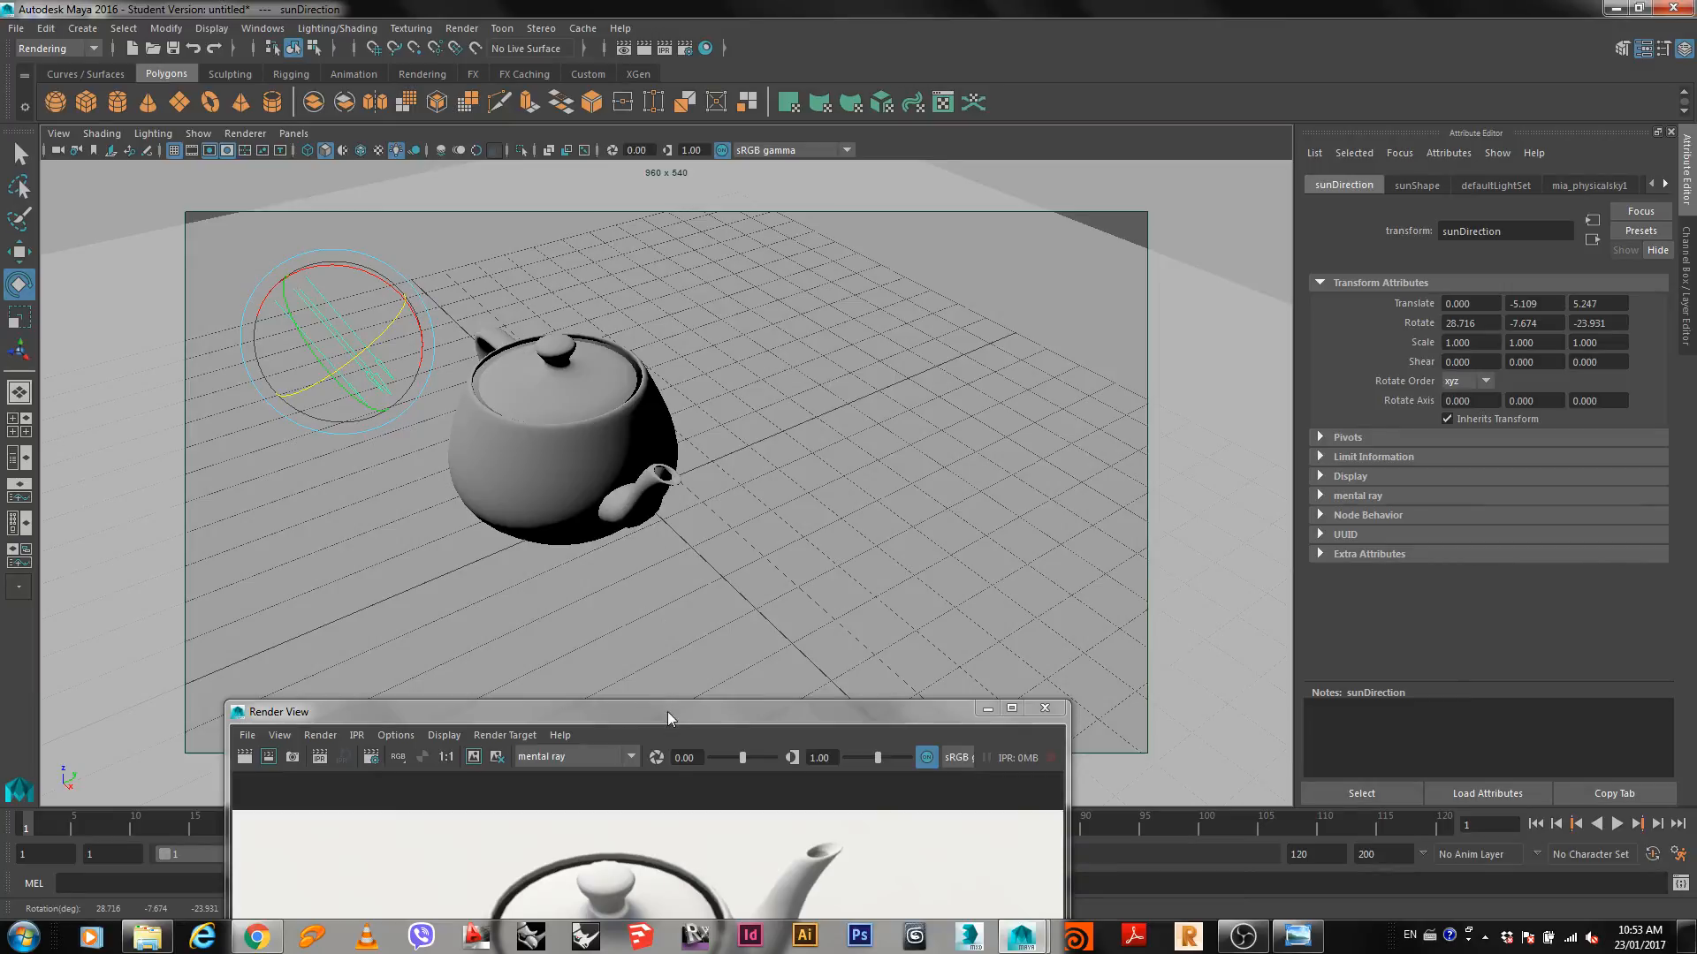
Try to redo the previous render with the repositioned sun light, and close the Render View.
{"action": "left_click_drag", "start_coordinate": [668, 712], "coordinate": [974, 108]}
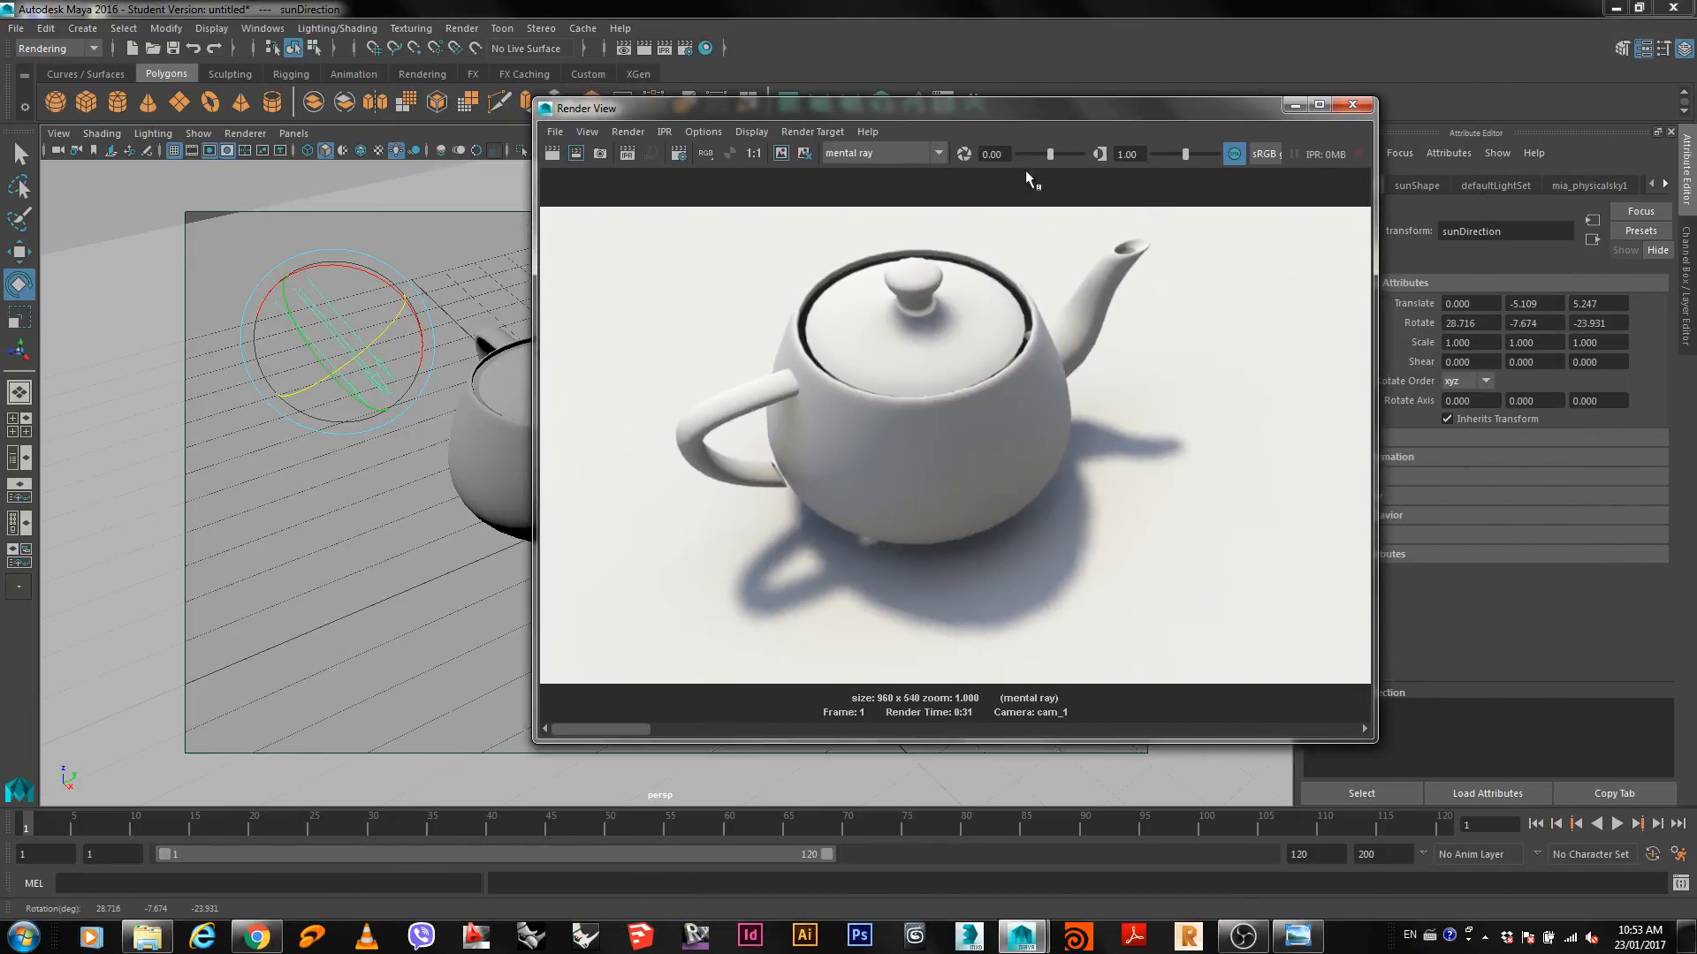
{"action": "right_click", "coordinate": [1200, 378]}
{"action": "mouse_move", "coordinate": [1246, 386]}
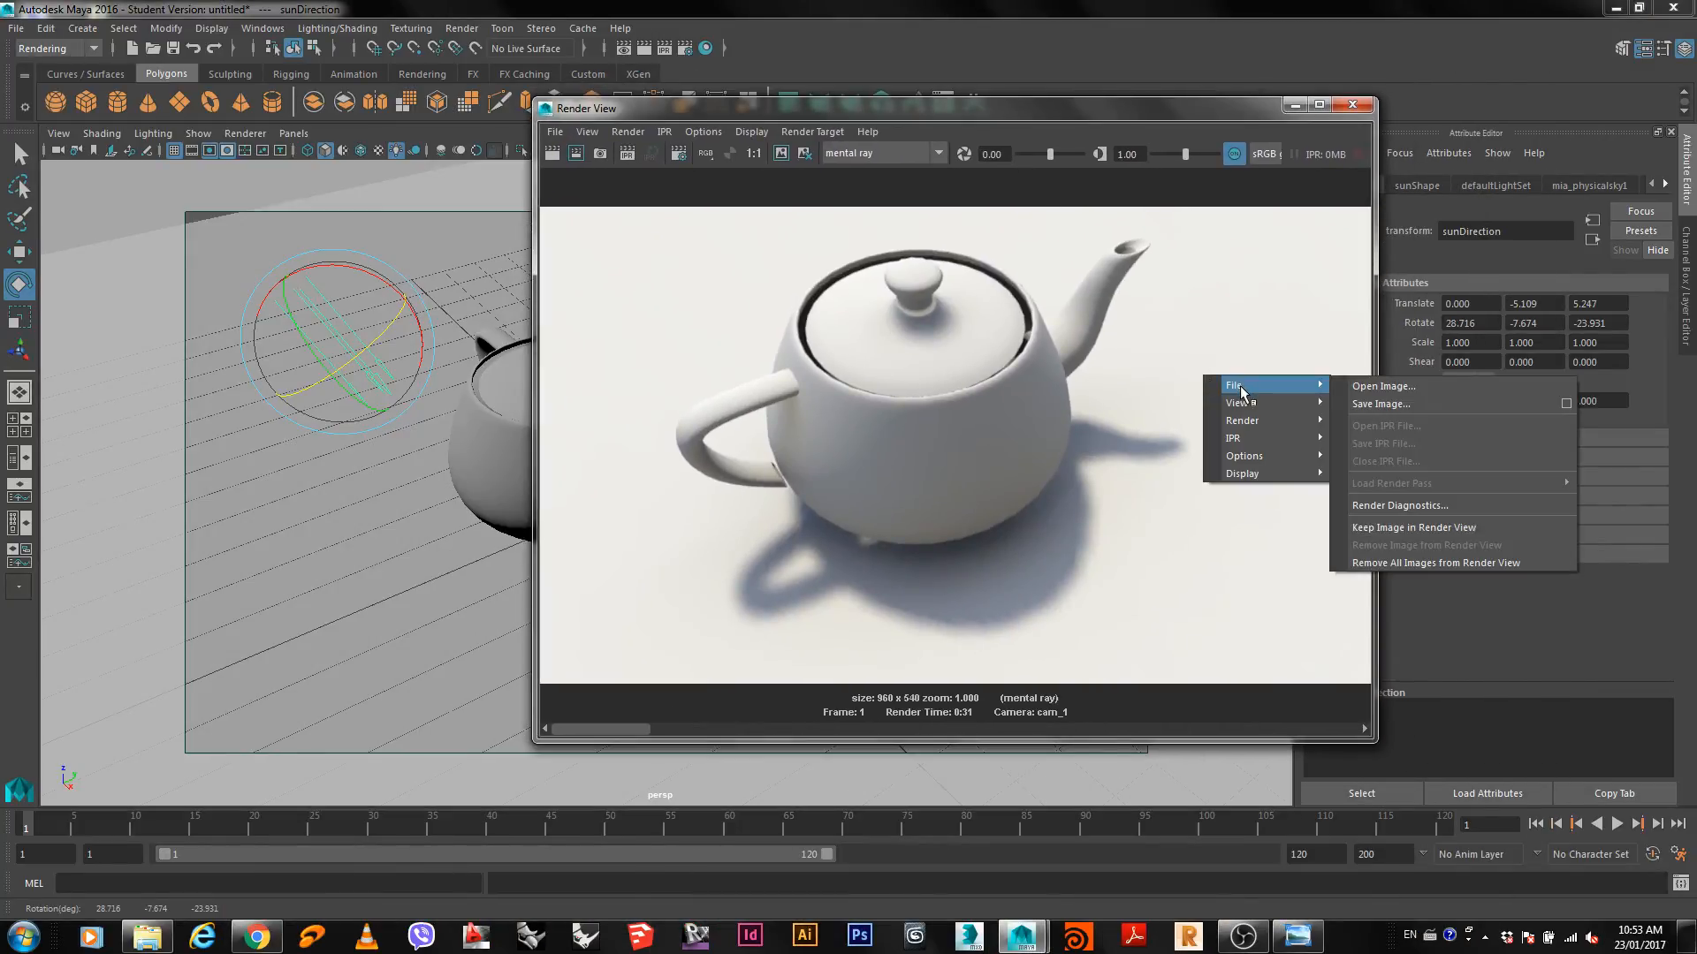
{"action": "mouse_move", "coordinate": [1272, 420]}
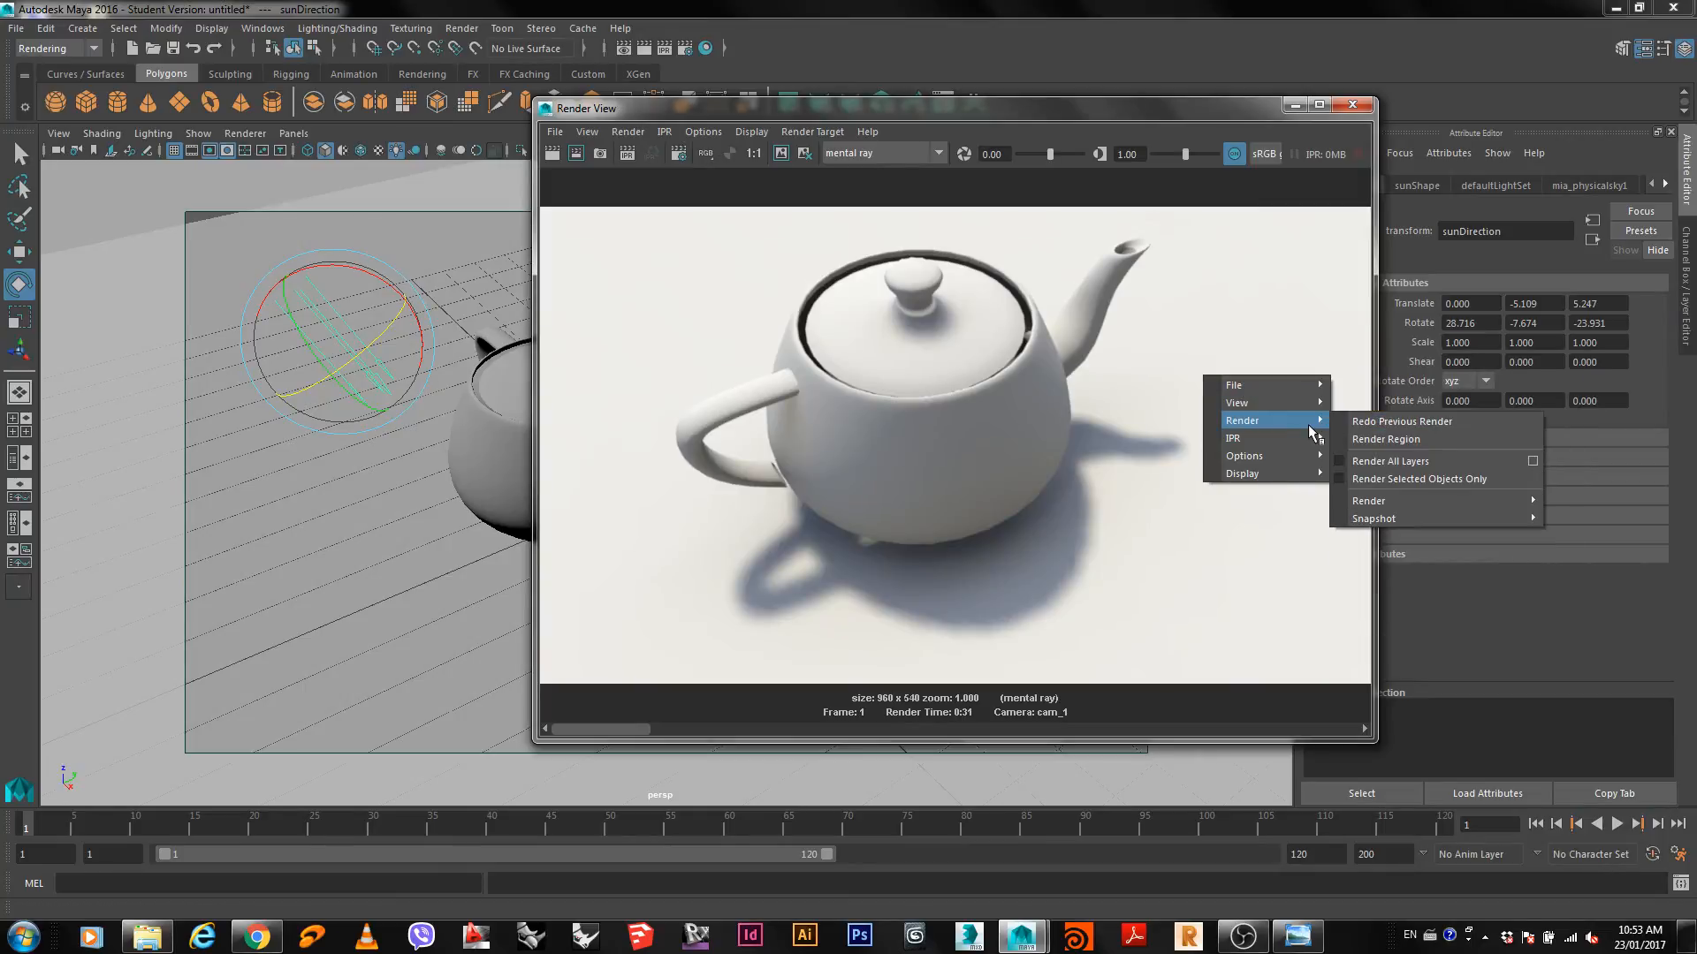
{"action": "left_click", "coordinate": [1358, 423]}
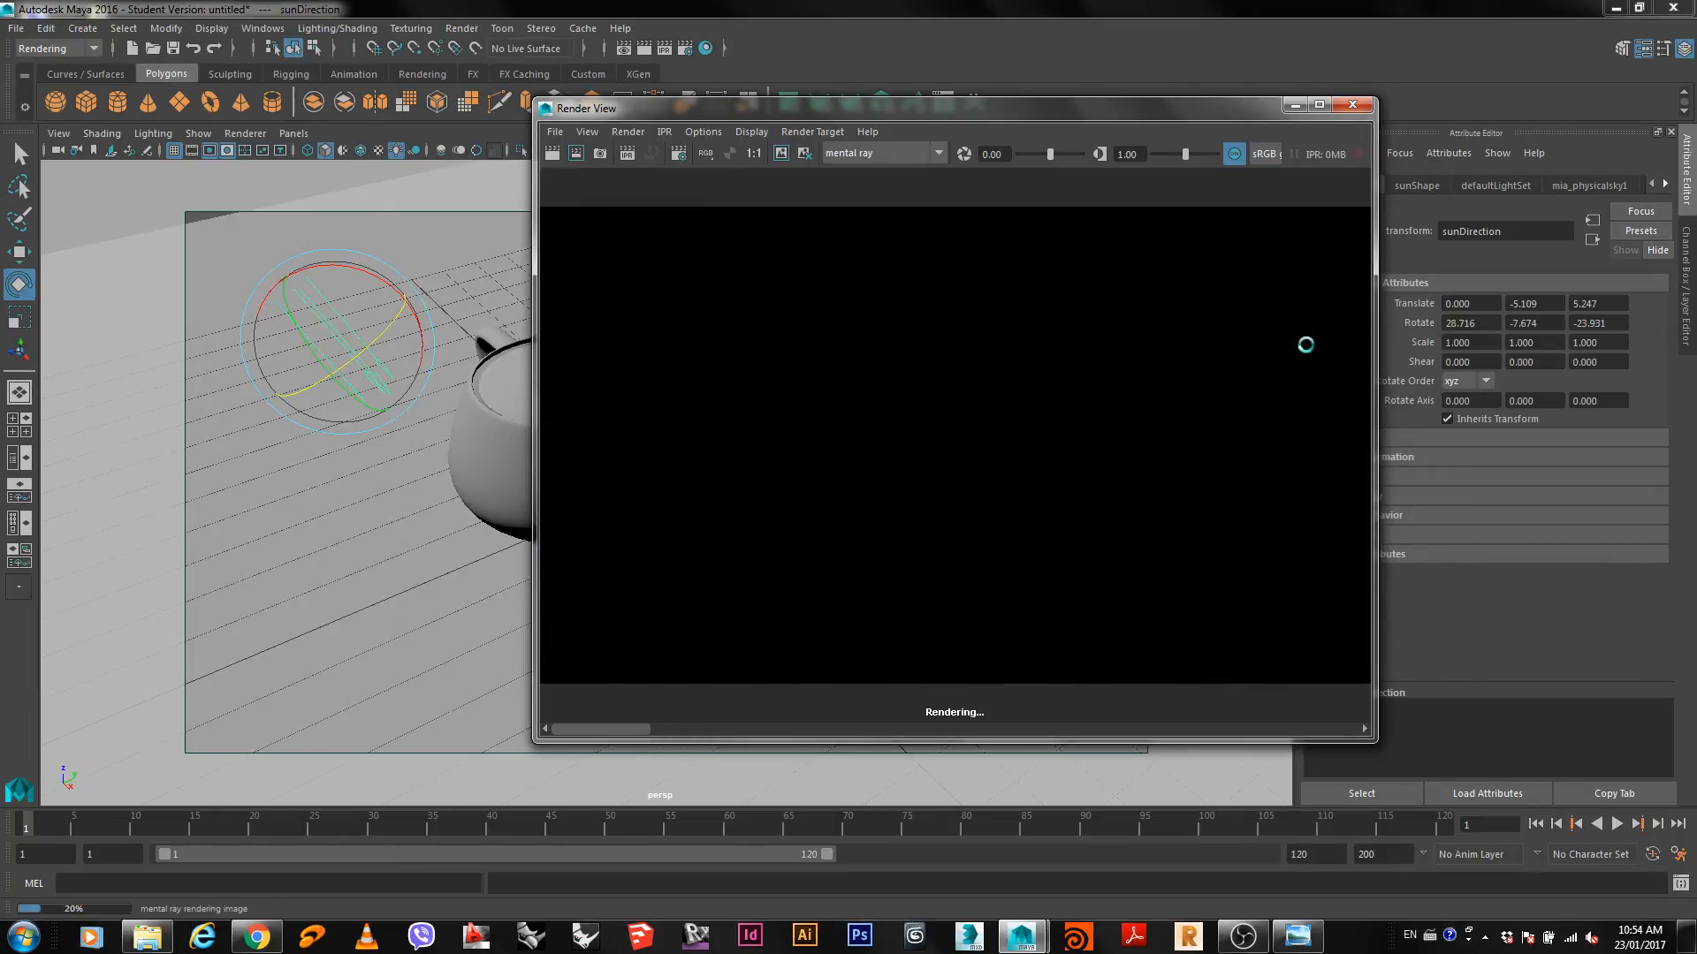
{"action": "left_click", "coordinate": [1351, 106]}
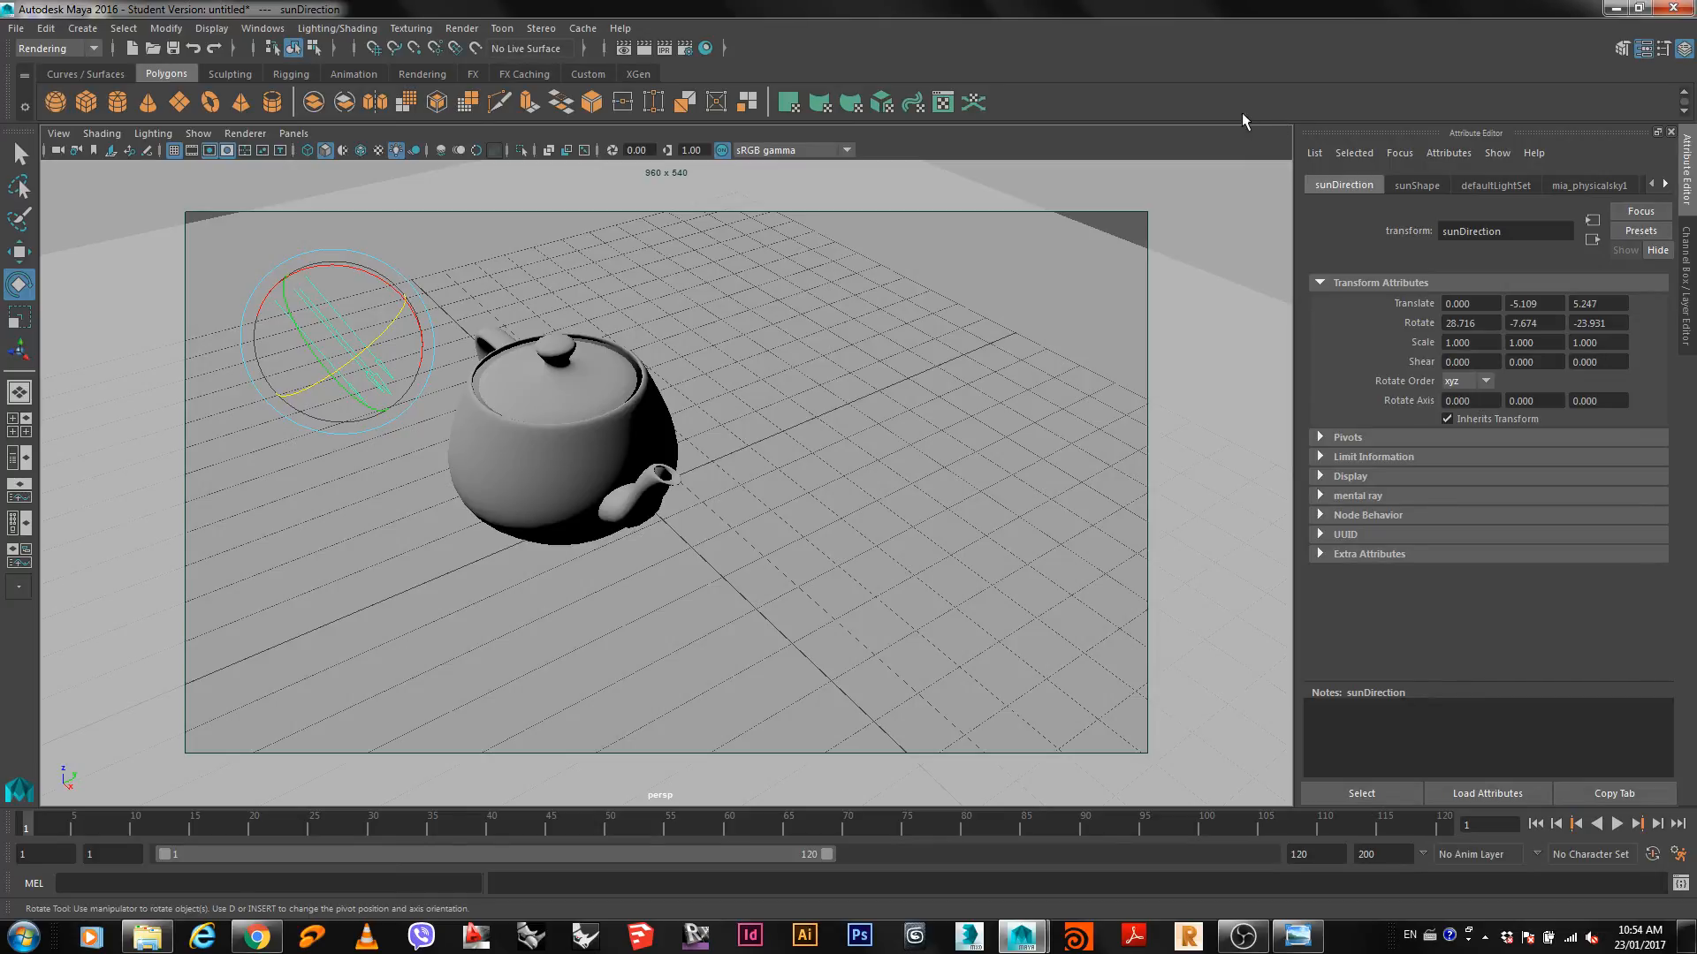
Look through cam_1 in the viewport and turn on the display of all scene lights.
{"action": "left_click", "coordinate": [294, 133]}
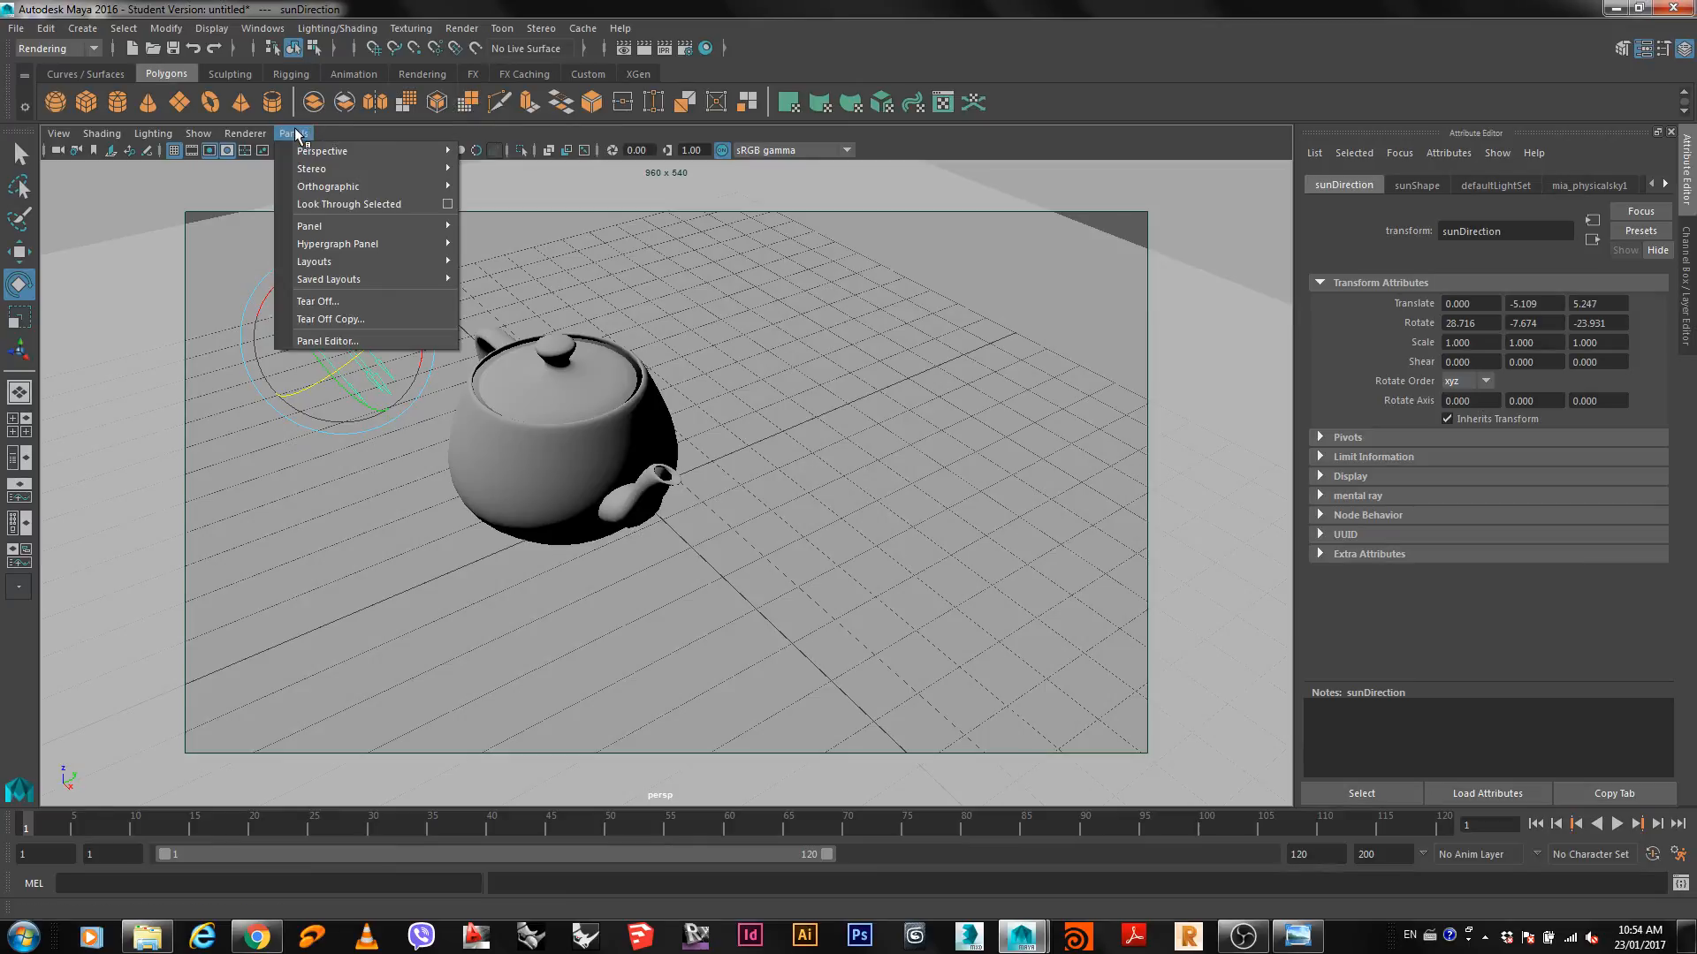
{"action": "mouse_move", "coordinate": [311, 170]}
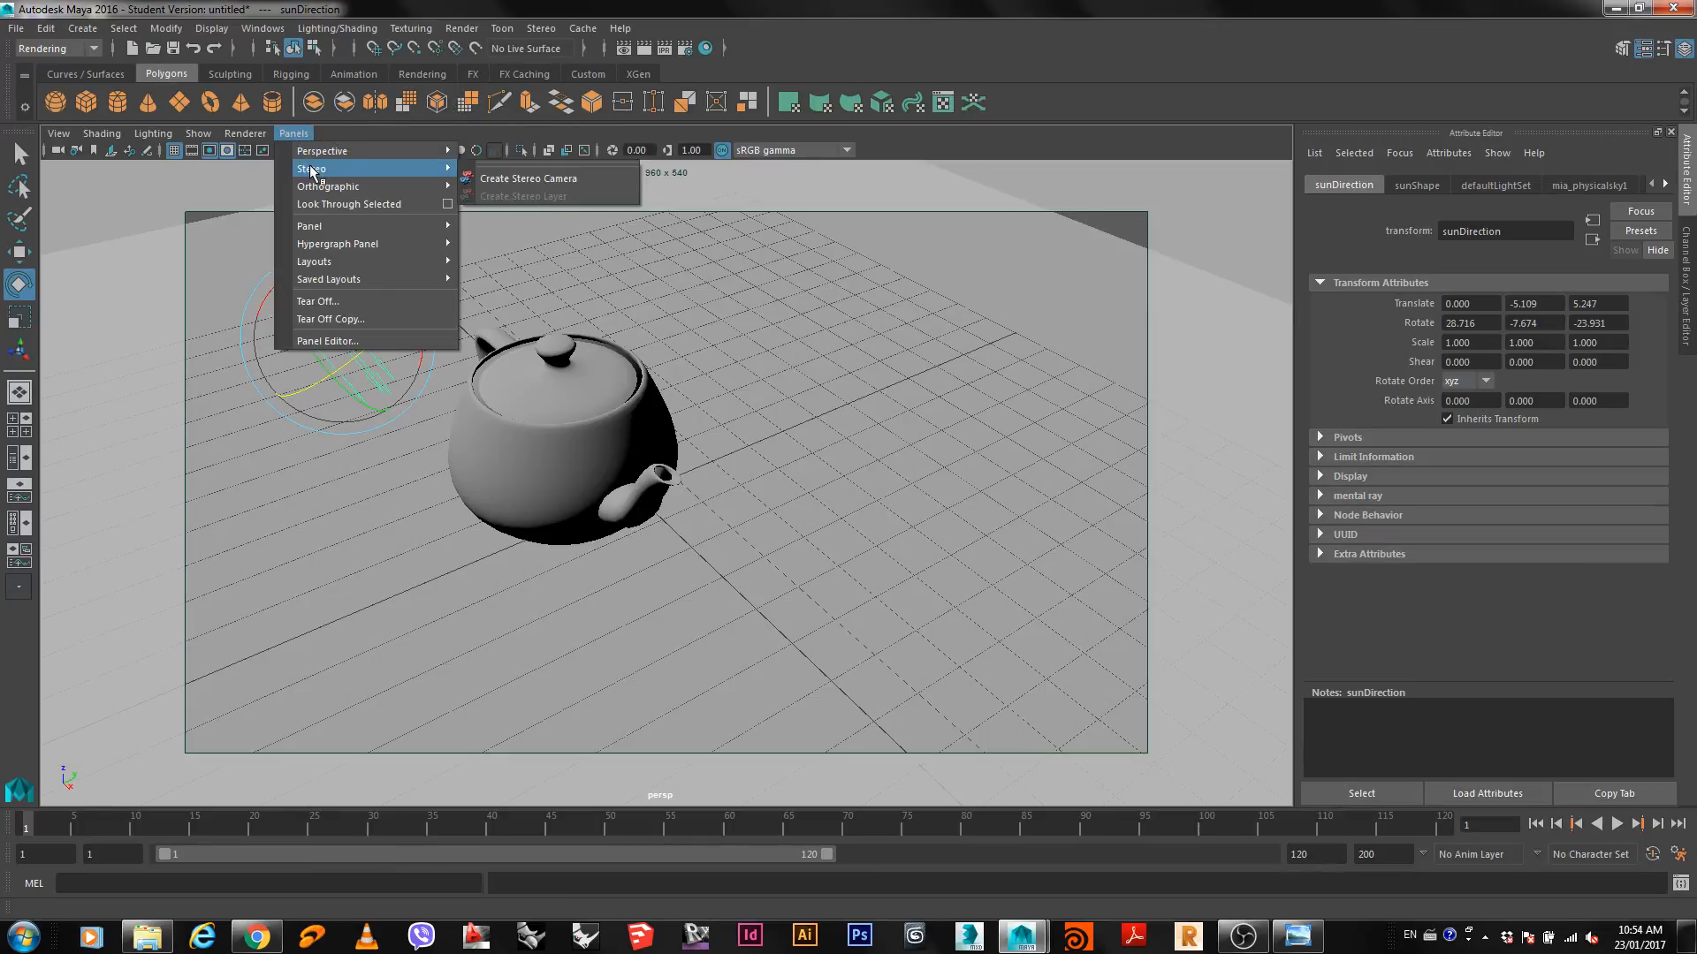
{"action": "left_click", "coordinate": [499, 153]}
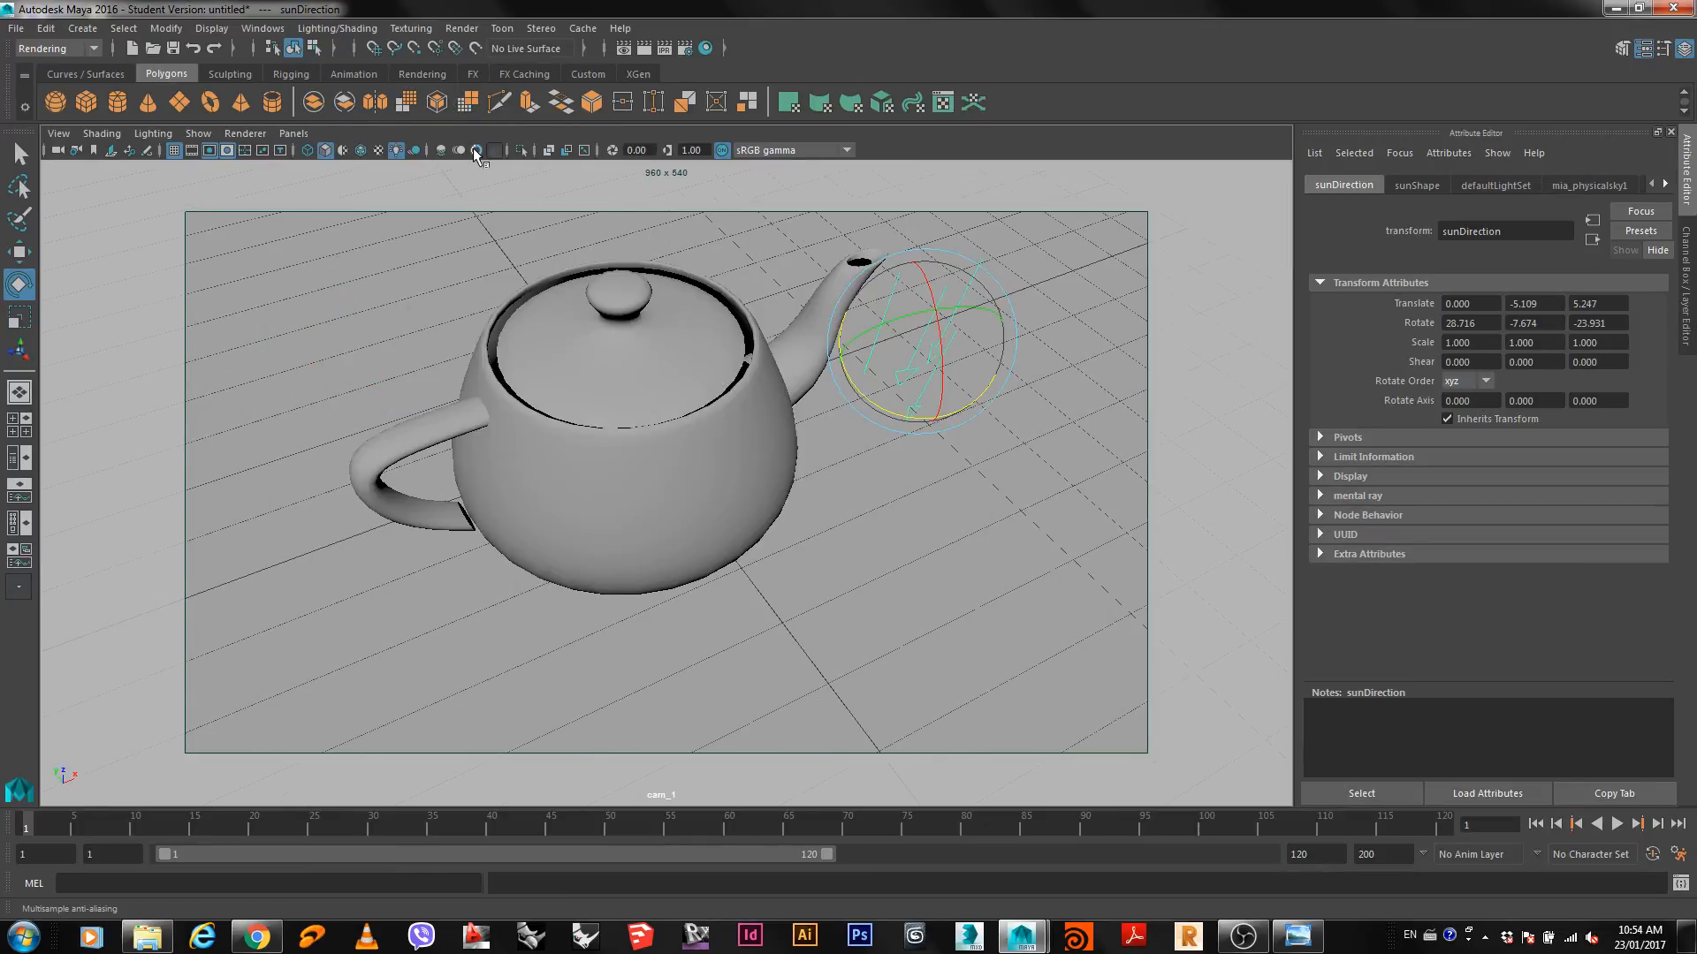
{"action": "key", "text": "7"}
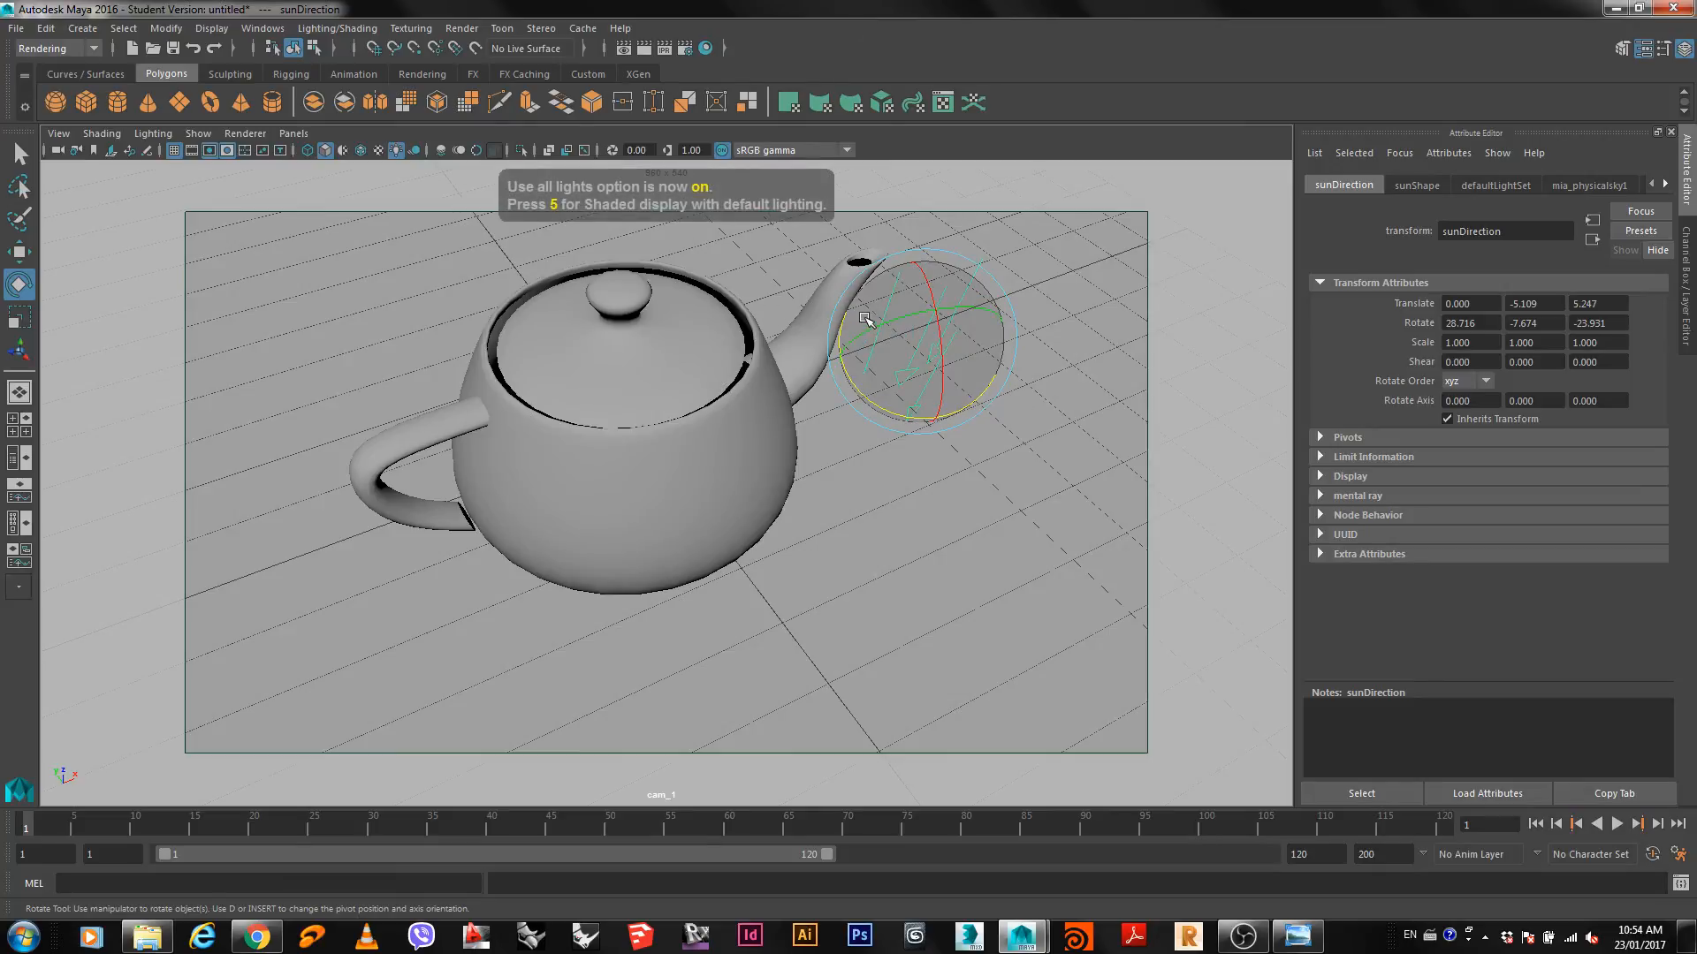
Rotate the sunDirection light to about 35.261, 34.430, 2.042, start rendering the current frame and close the Render View.
{"action": "left_click_drag", "start_coordinate": [877, 326], "coordinate": [953, 309]}
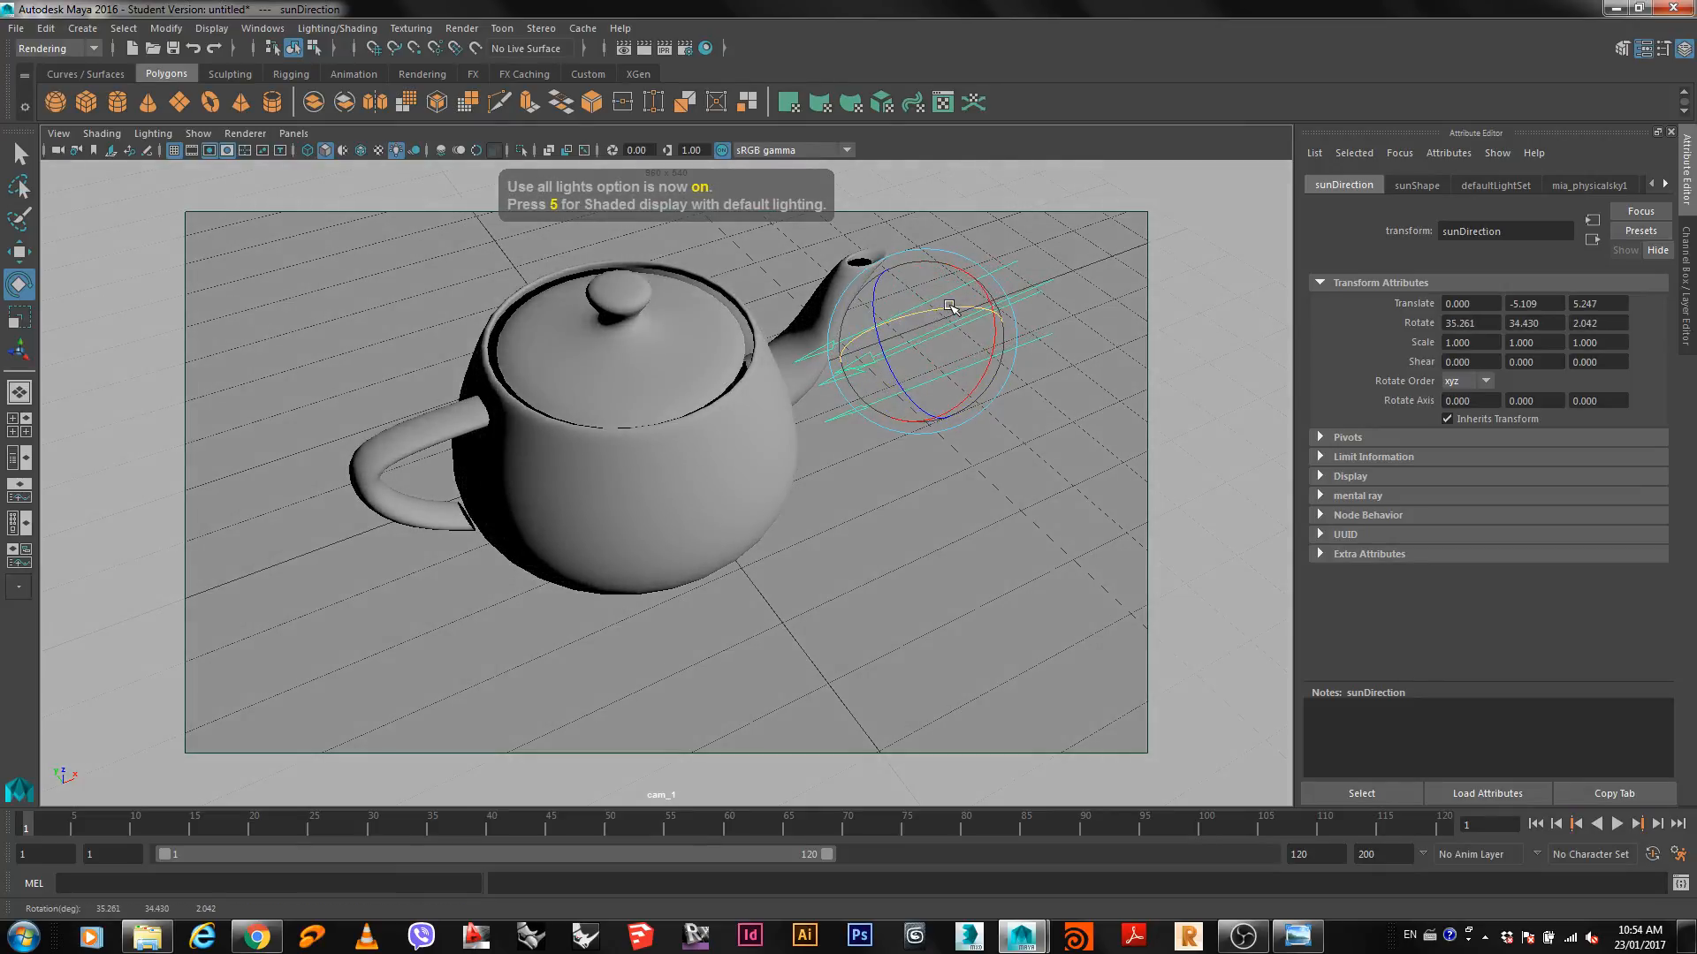
{"action": "left_click", "coordinate": [649, 51]}
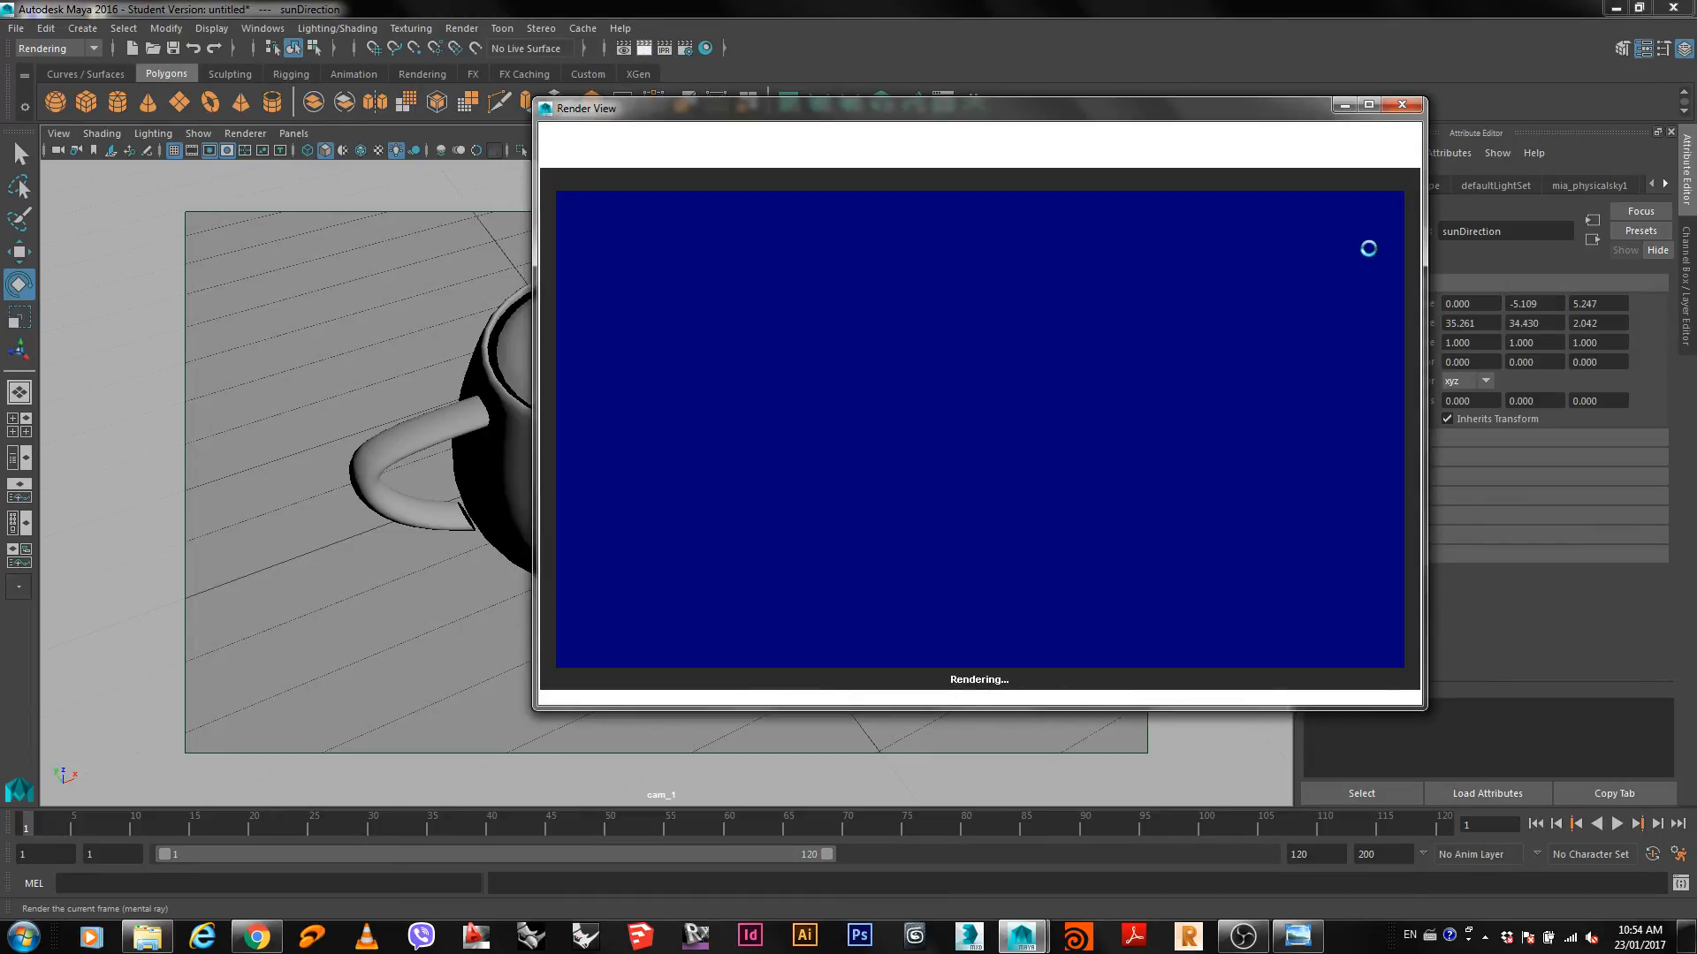
{"action": "left_click", "coordinate": [1401, 107]}
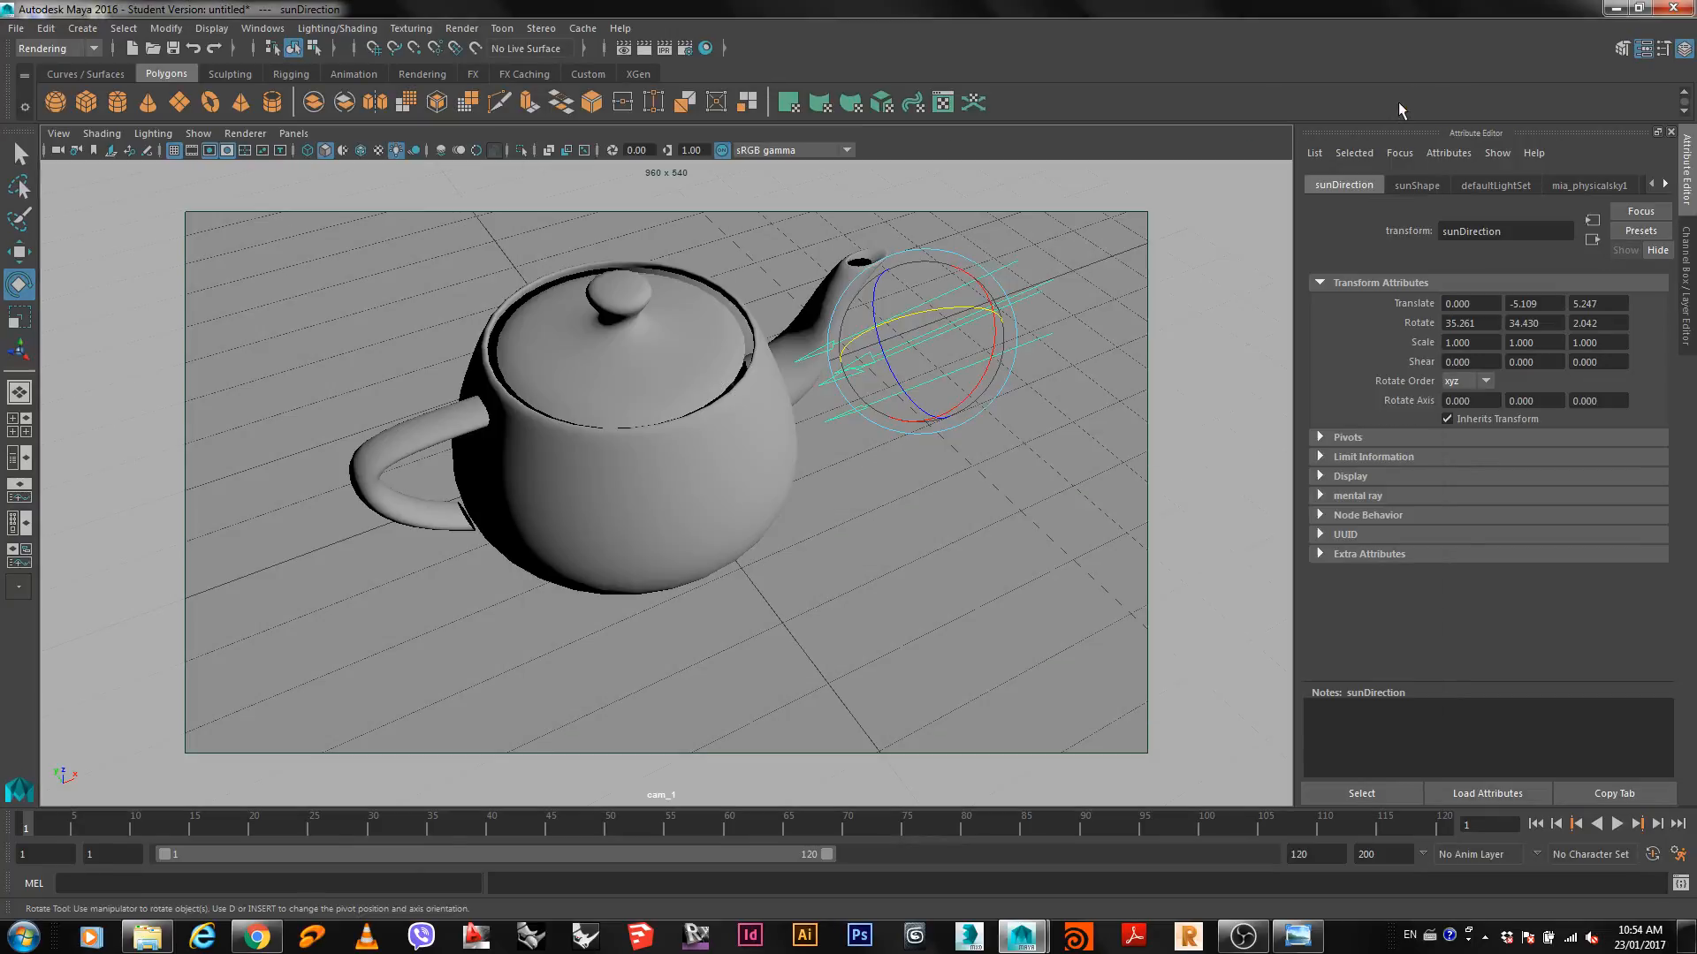
Open the Rendering Tutorial.mb scene from the desktop's Rendering Tutorial folder, discarding the current scene's changes, and close the Hypershade.
{"action": "left_click", "coordinate": [16, 28]}
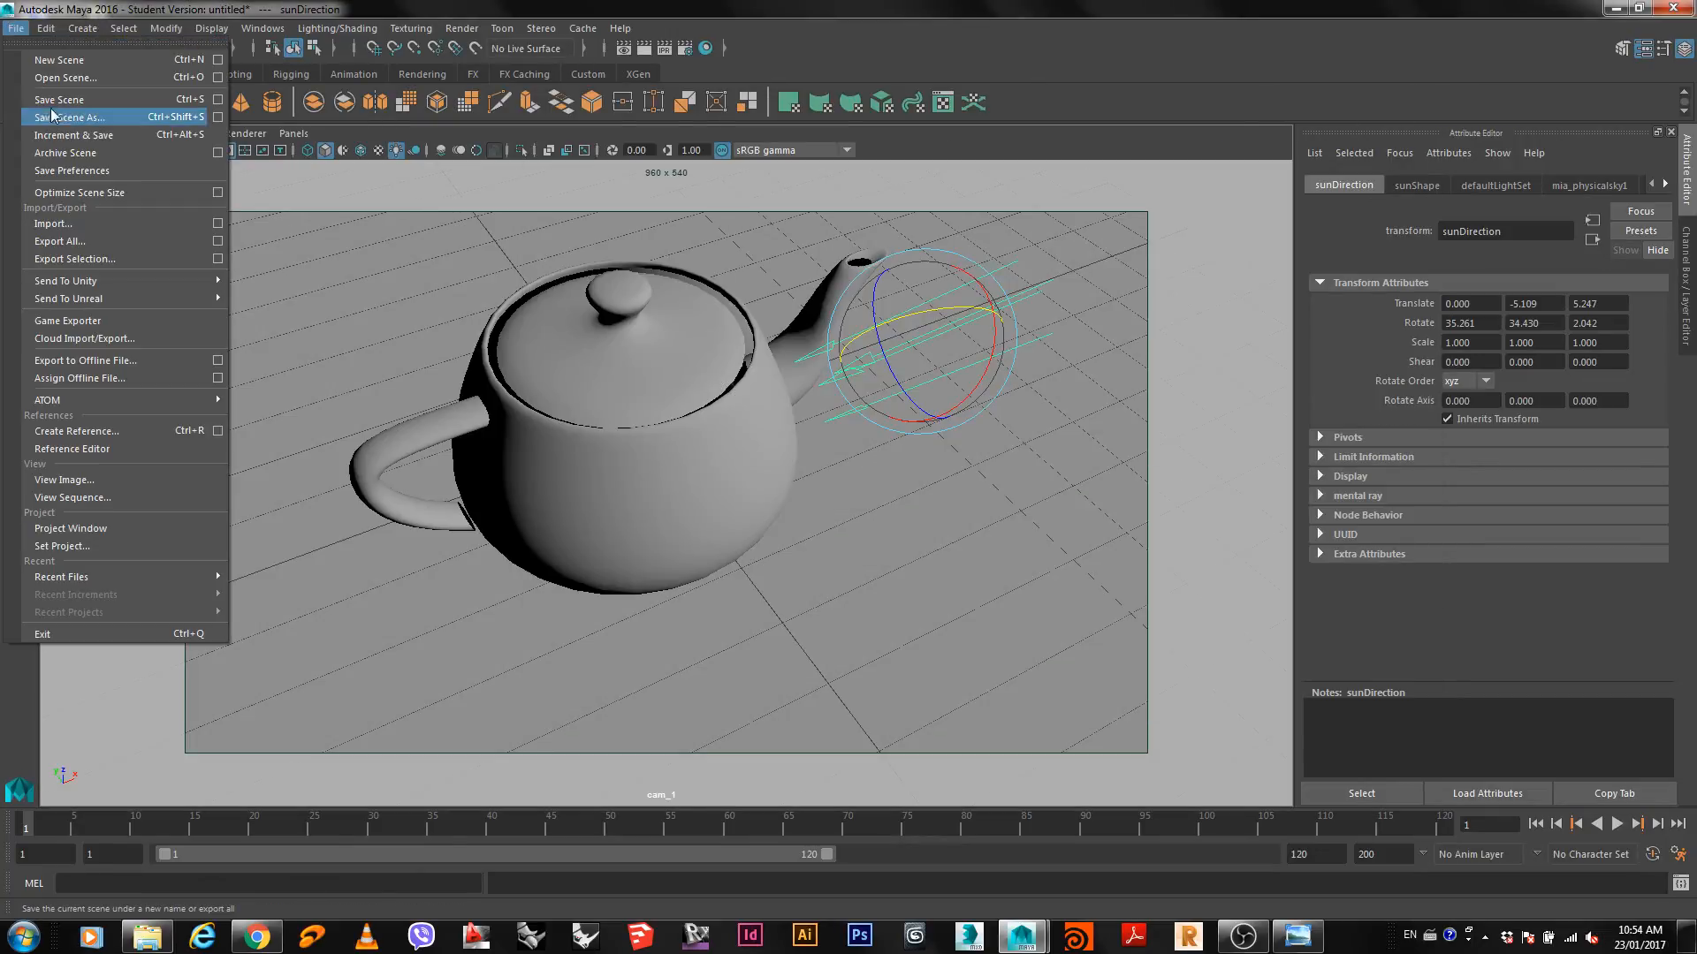
{"action": "left_click", "coordinate": [65, 79]}
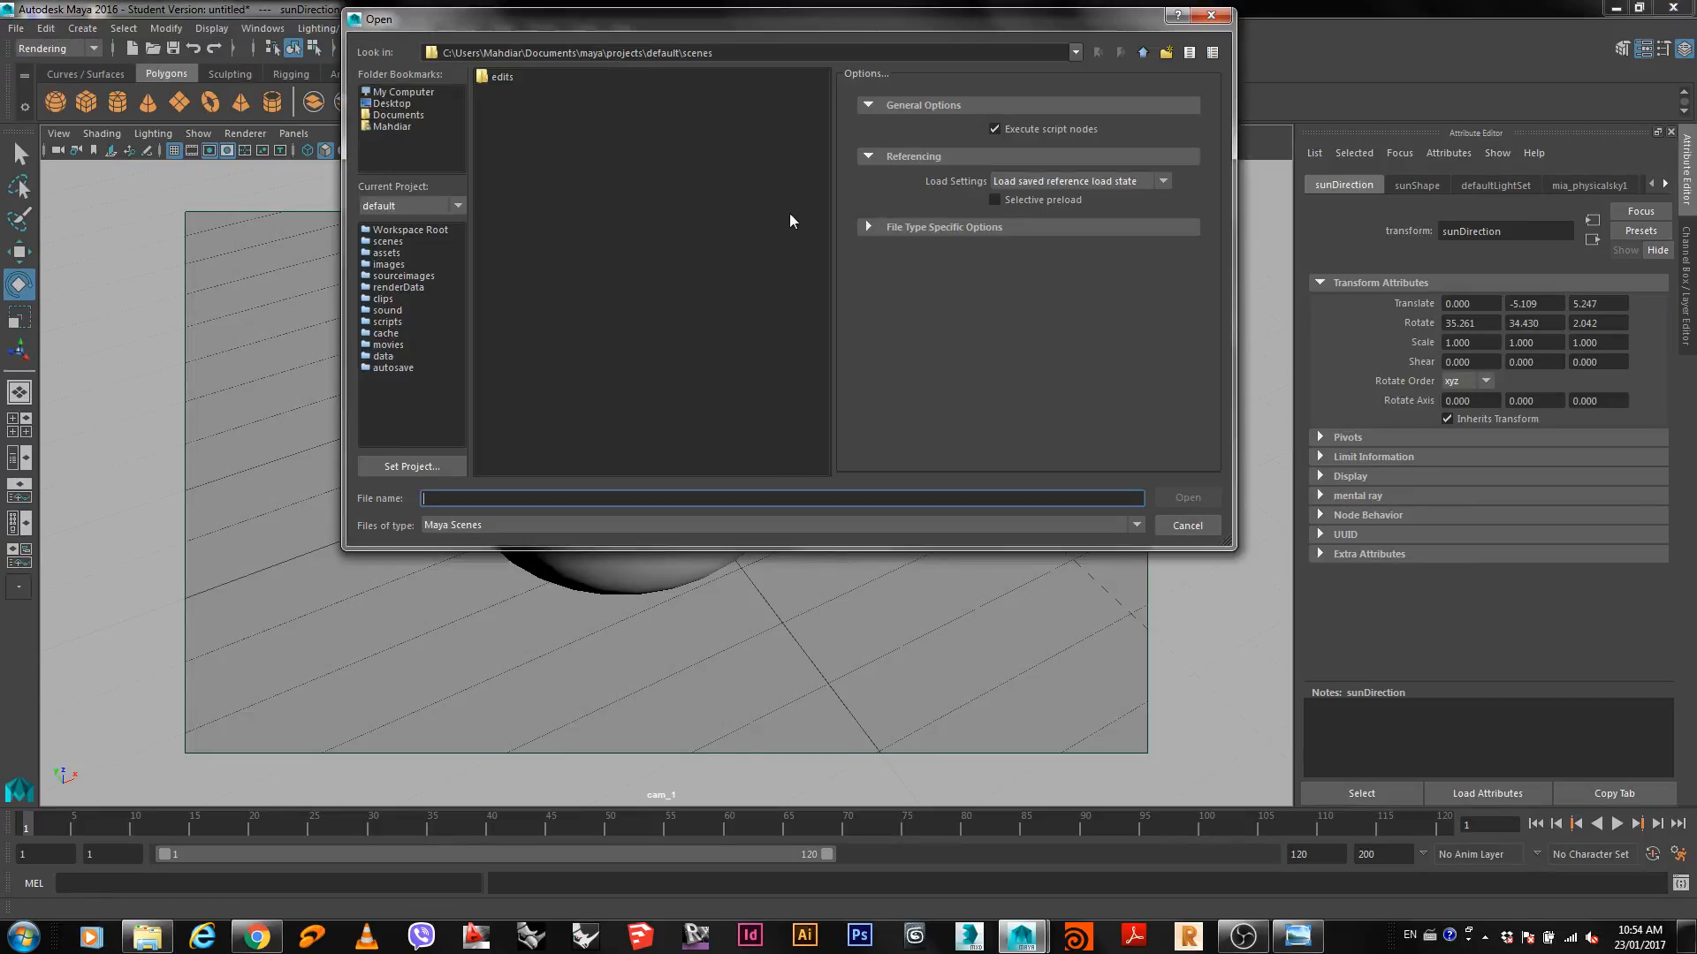
{"action": "left_click", "coordinate": [391, 104]}
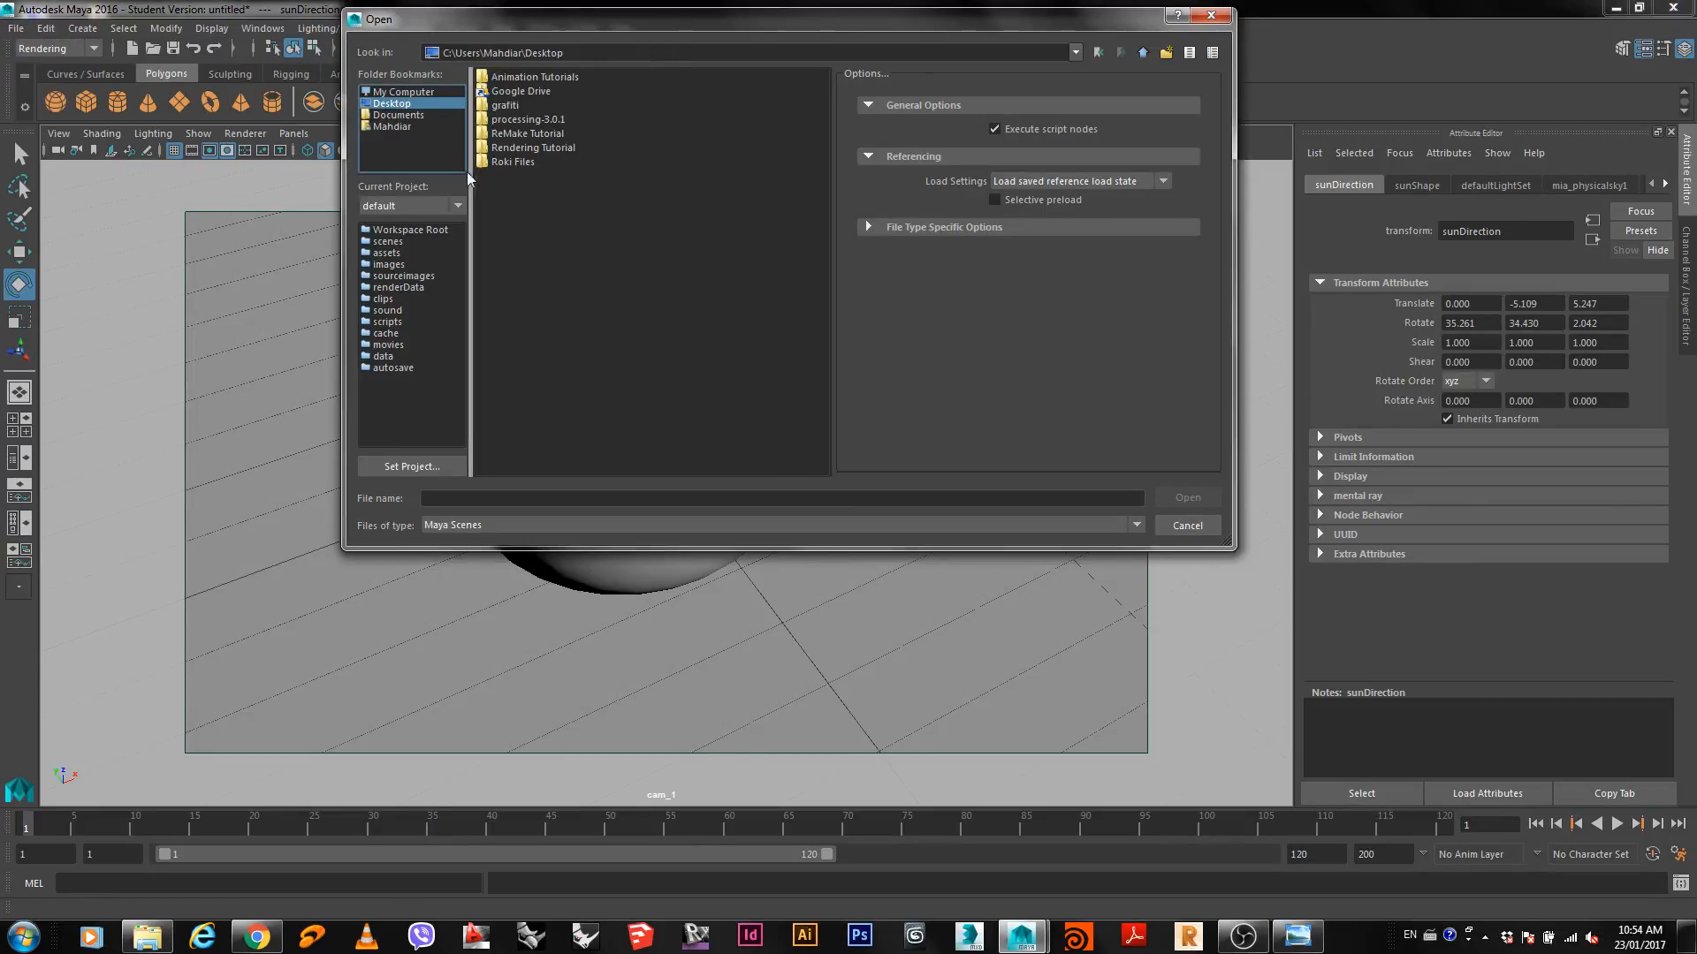
{"action": "left_click", "coordinate": [541, 148]}
{"action": "double_click", "coordinate": [541, 147]}
{"action": "double_click", "coordinate": [518, 95]}
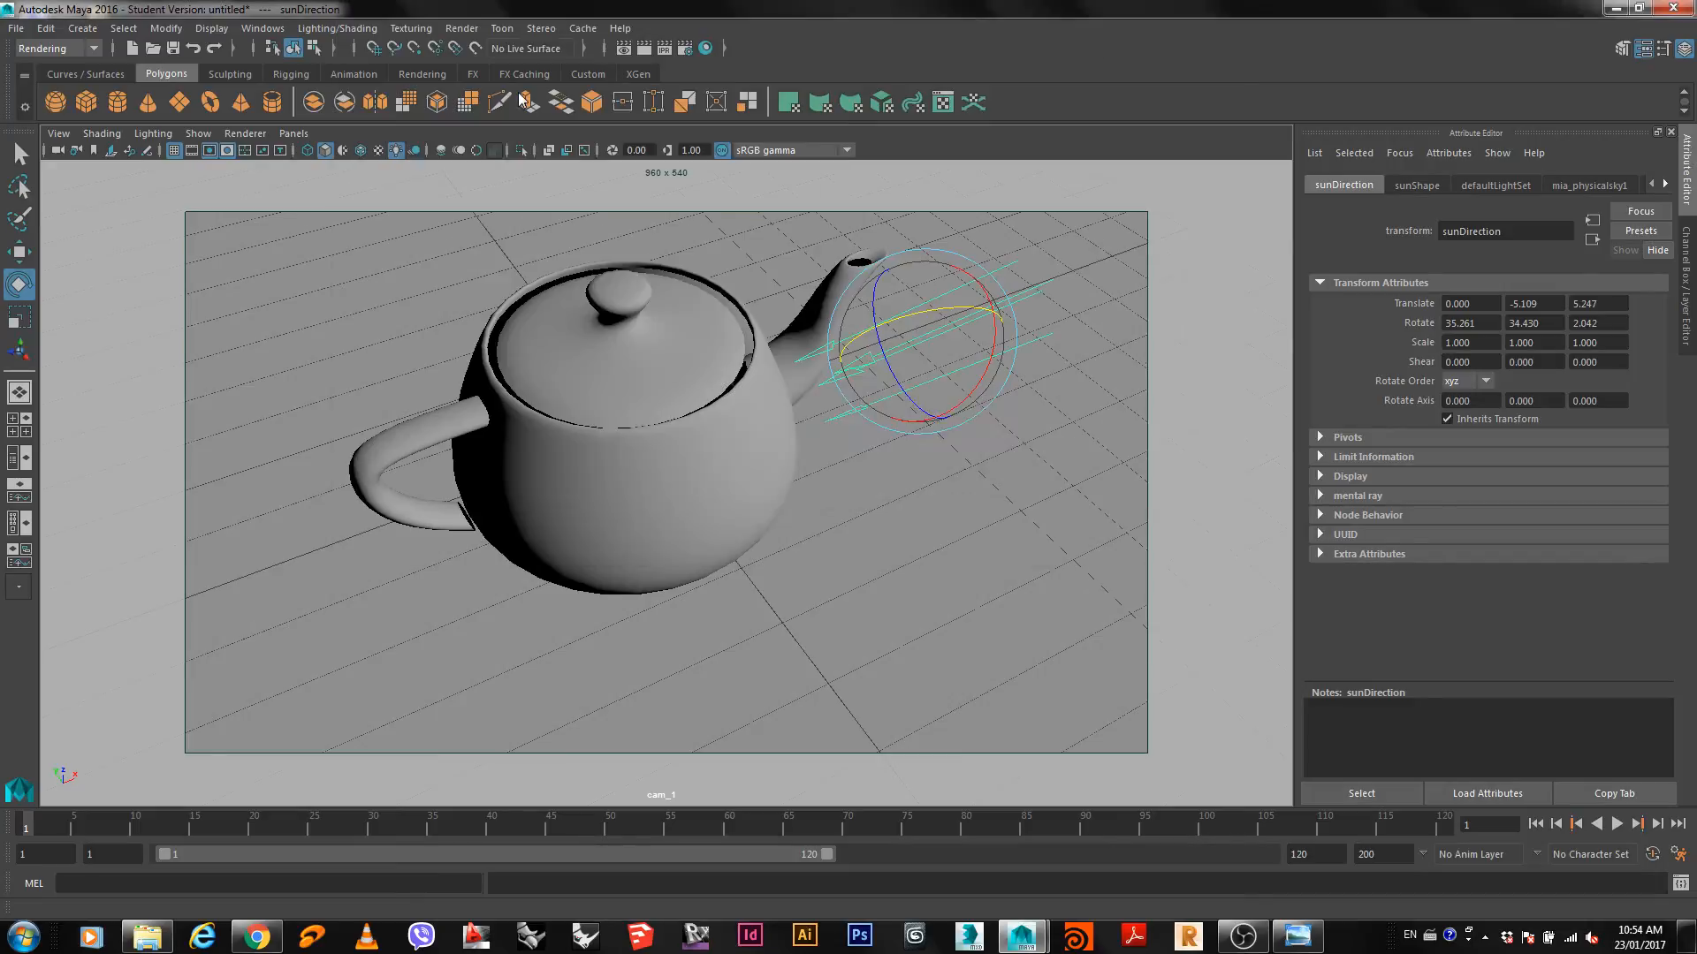
{"action": "left_click", "coordinate": [827, 470]}
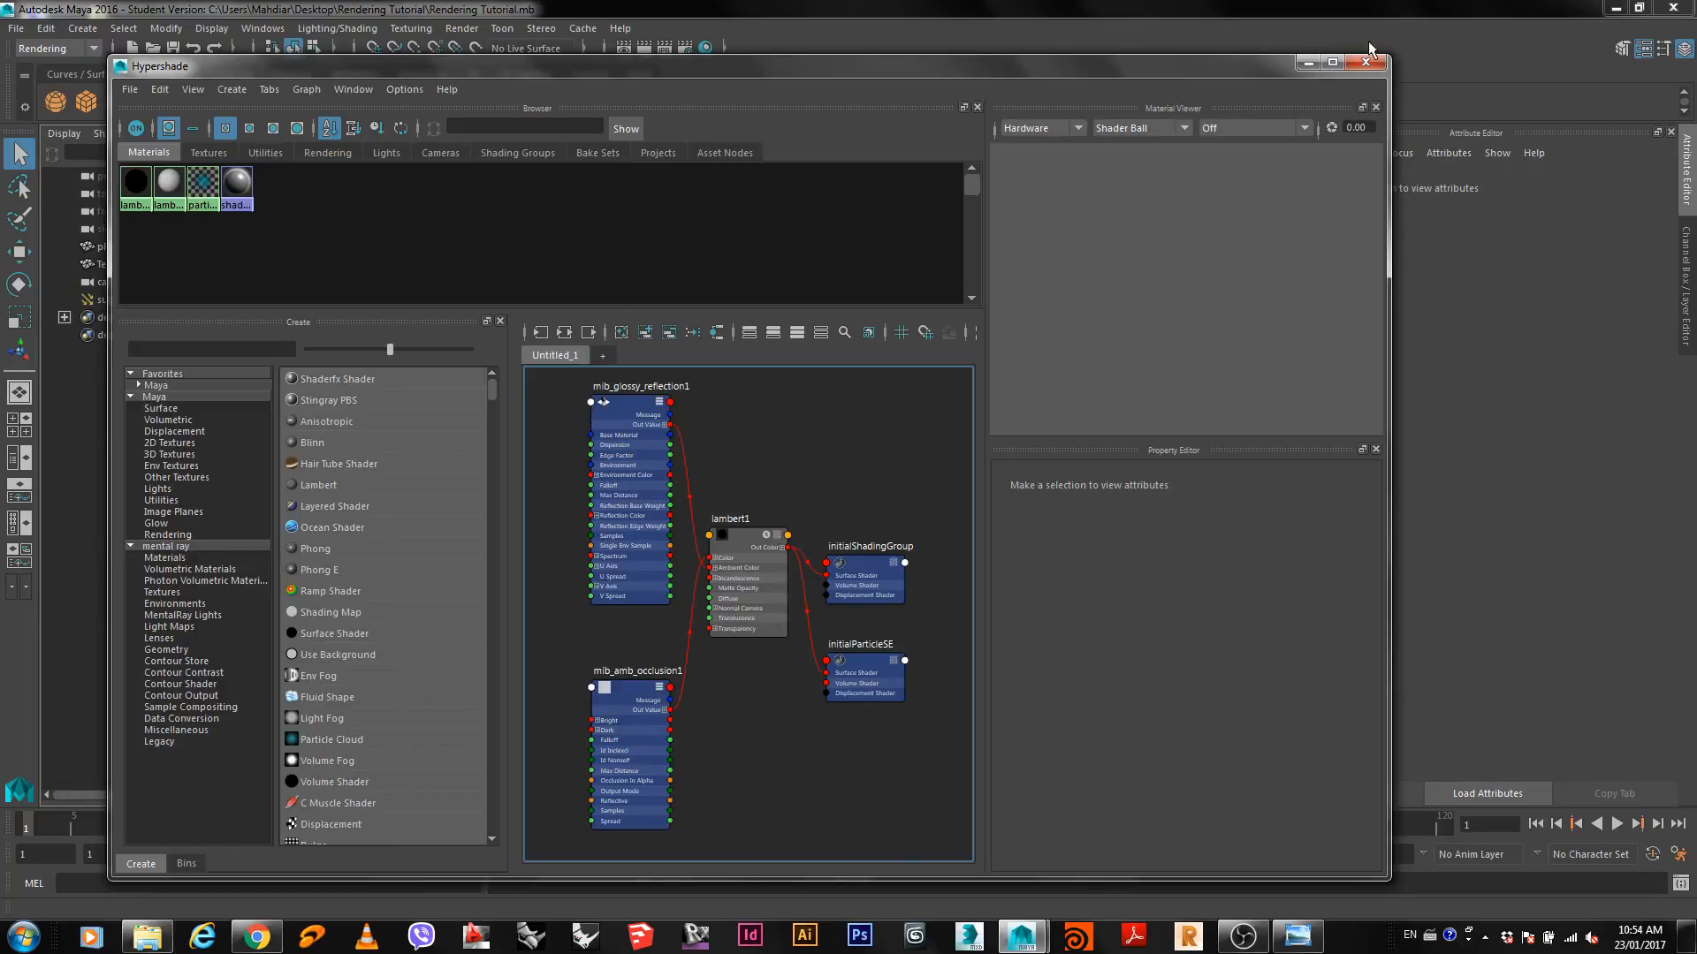
{"action": "left_click", "coordinate": [1365, 63]}
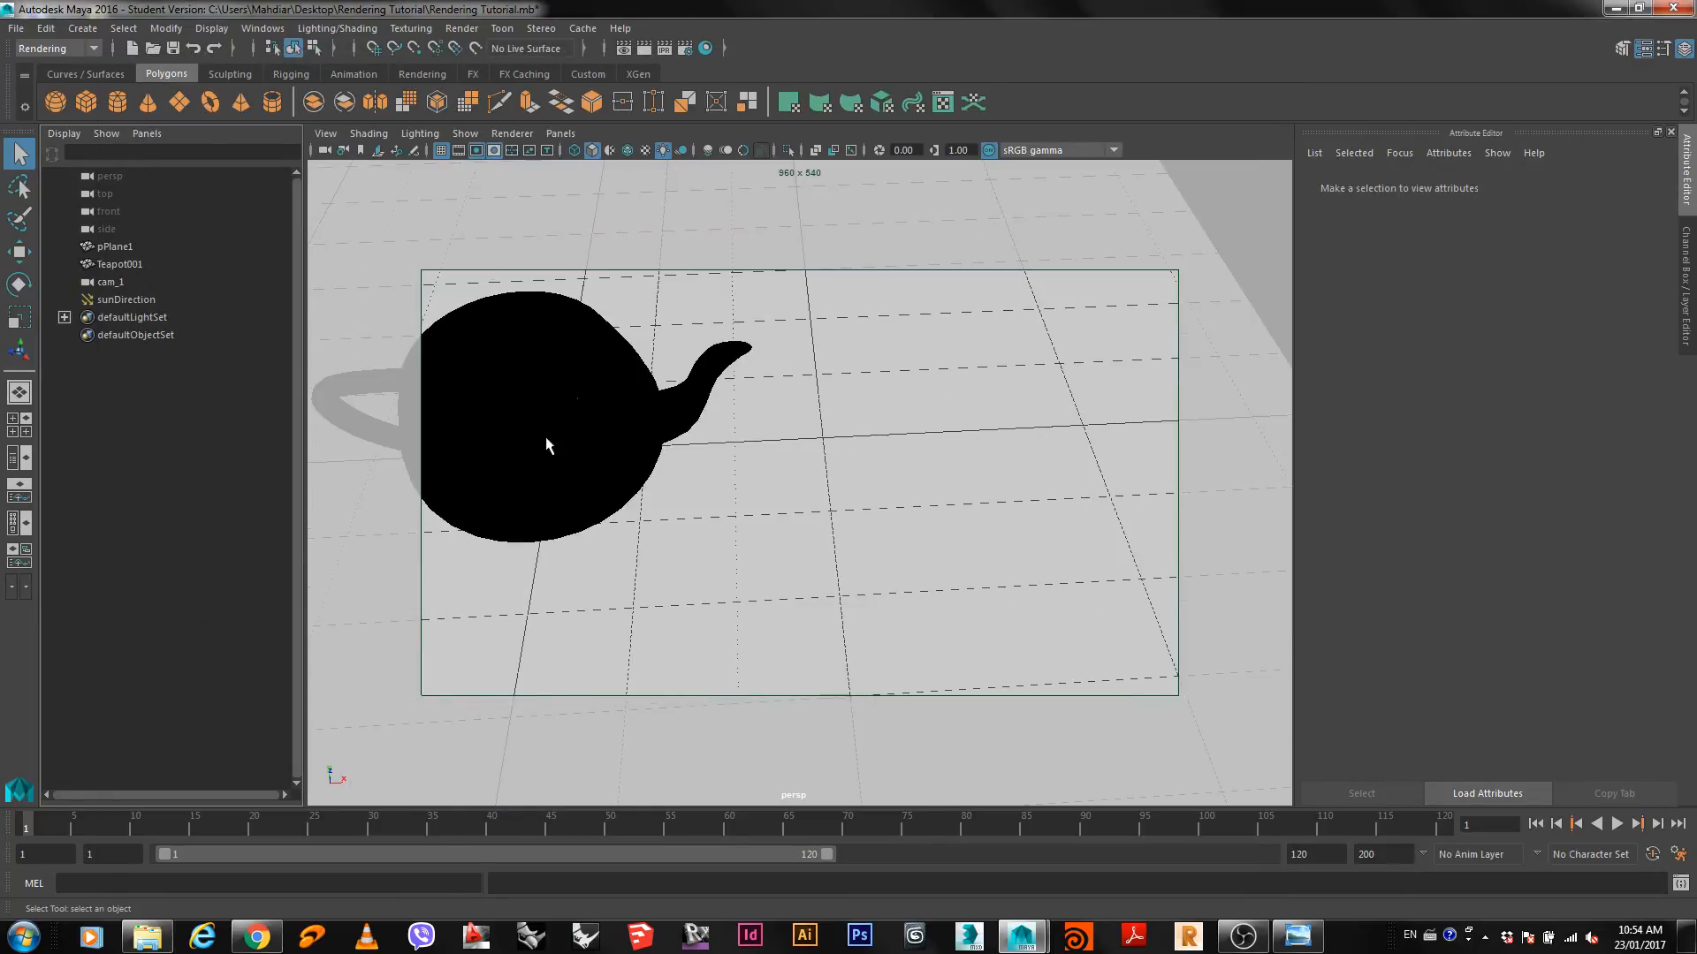
Bring the whole teapot inside the resolution gate, start rendering the current frame and close the Render View.
{"action": "left_click_drag", "start_coordinate": [549, 454], "coordinate": [658, 459], "text": "alt"}
{"action": "left_click", "coordinate": [645, 49]}
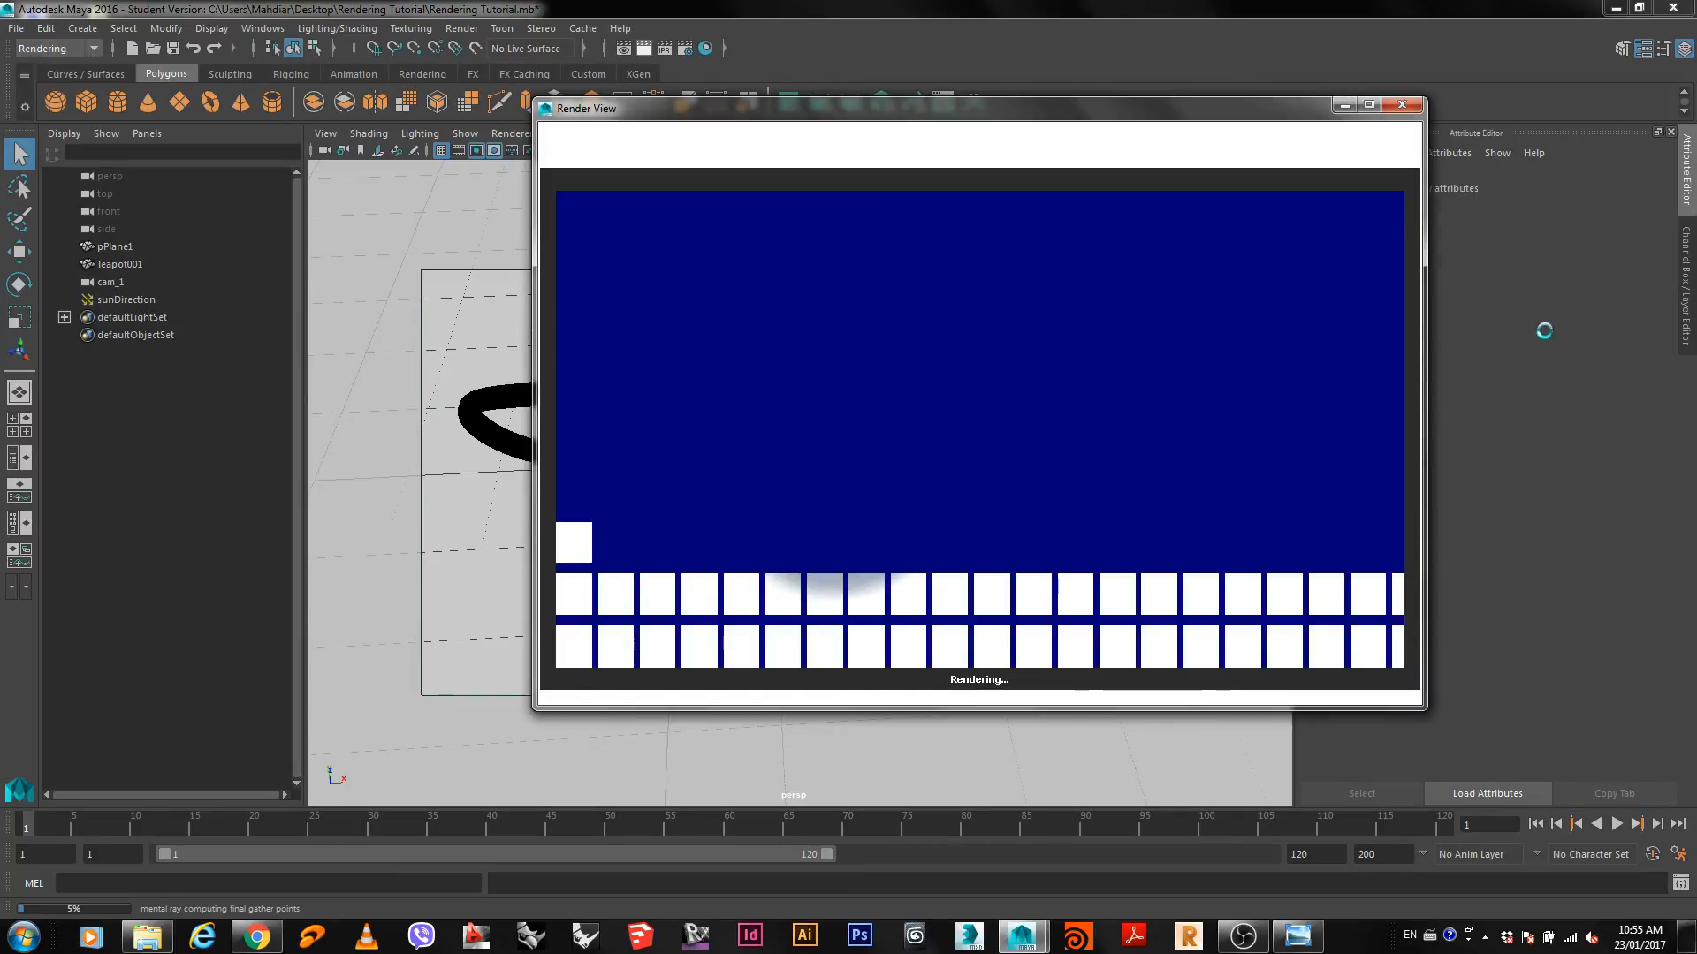
{"action": "left_click", "coordinate": [1402, 105]}
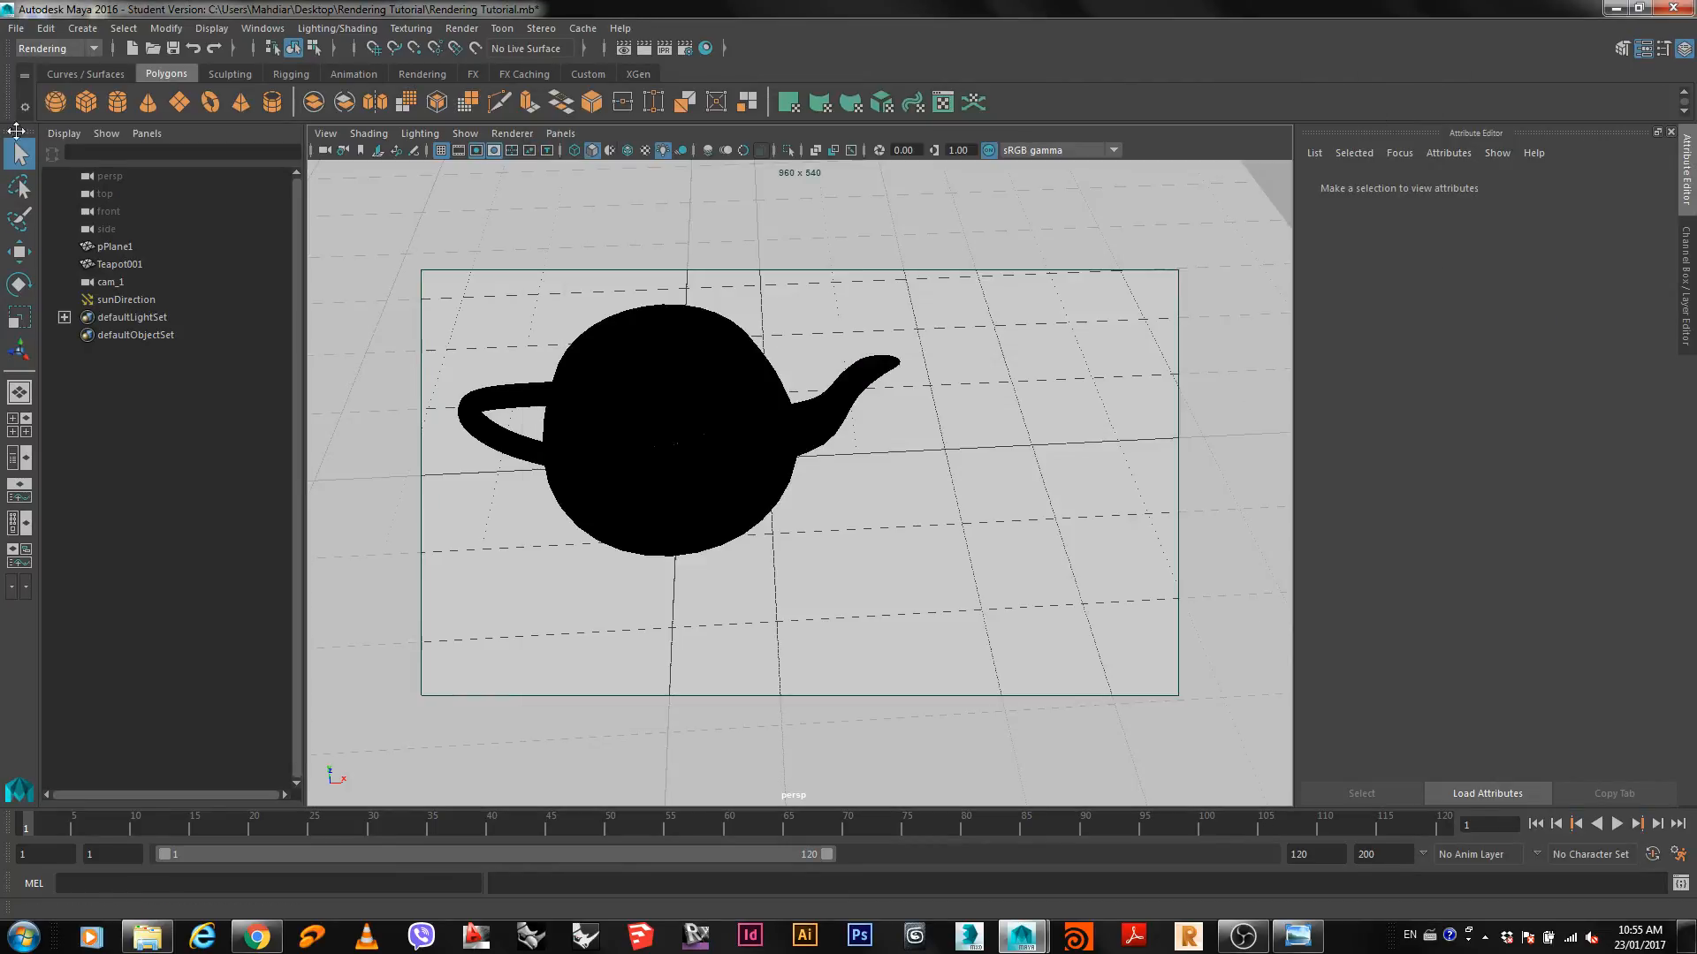
Examine the lambert1 shading network with its glossy reflection and ambient occlusion nodes in the Hypershade, and close it.
{"action": "left_click", "coordinate": [707, 48]}
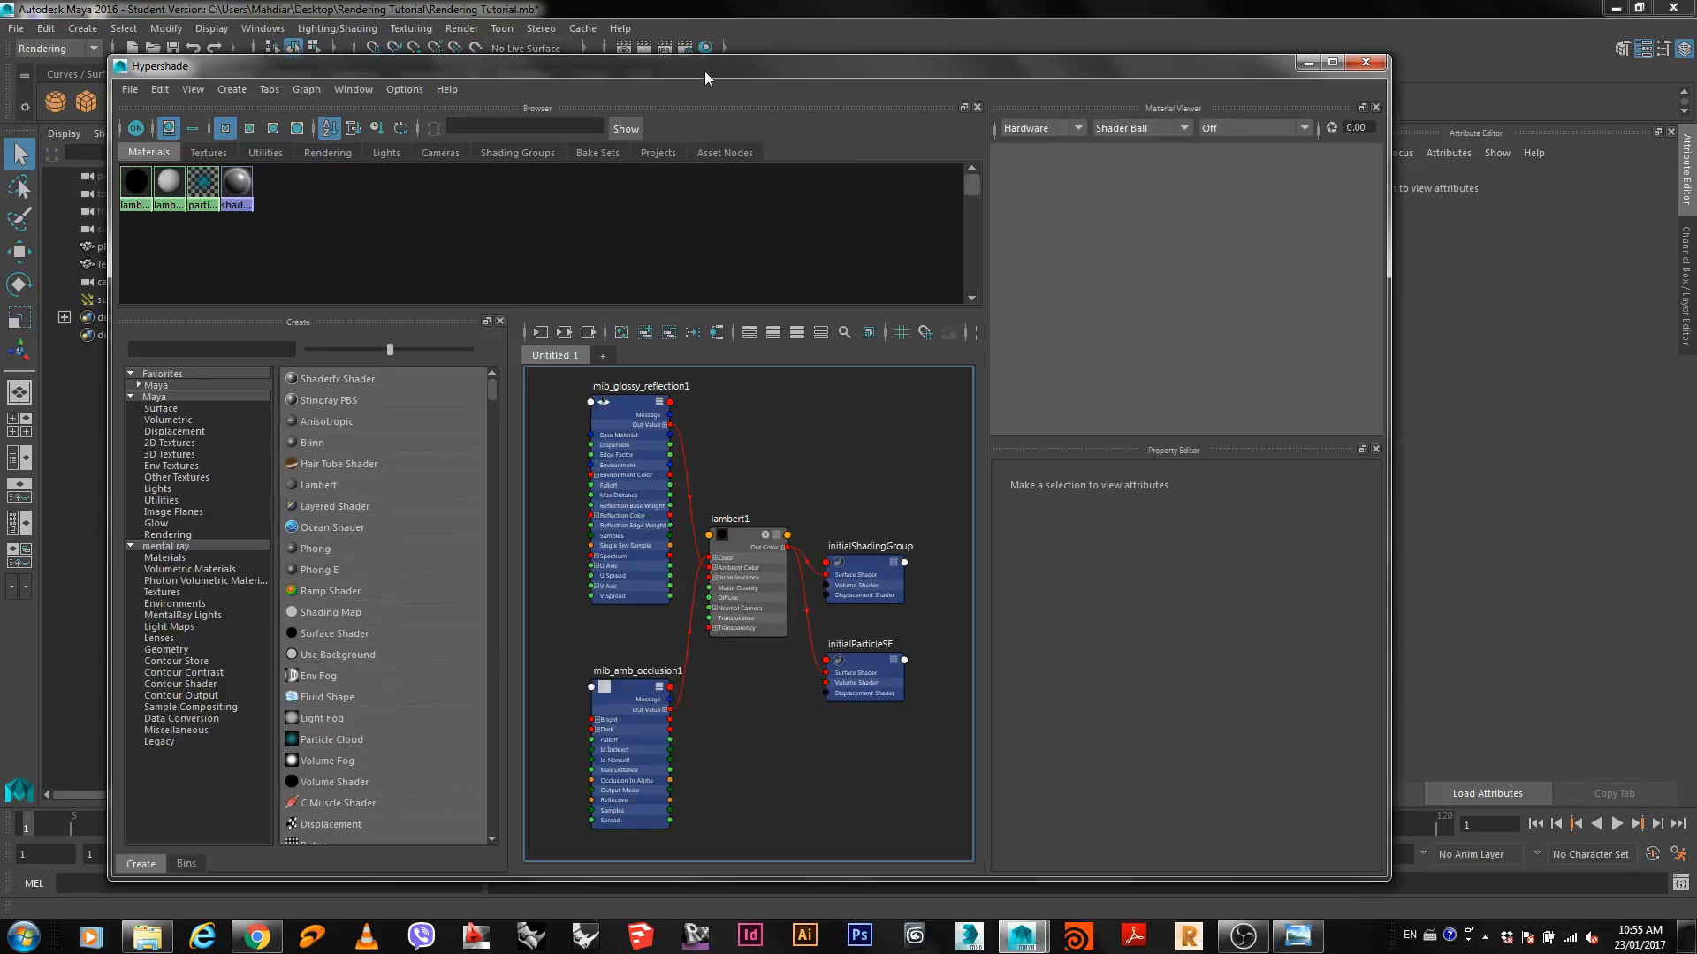
{"action": "left_click_drag", "start_coordinate": [703, 71], "coordinate": [741, 39]}
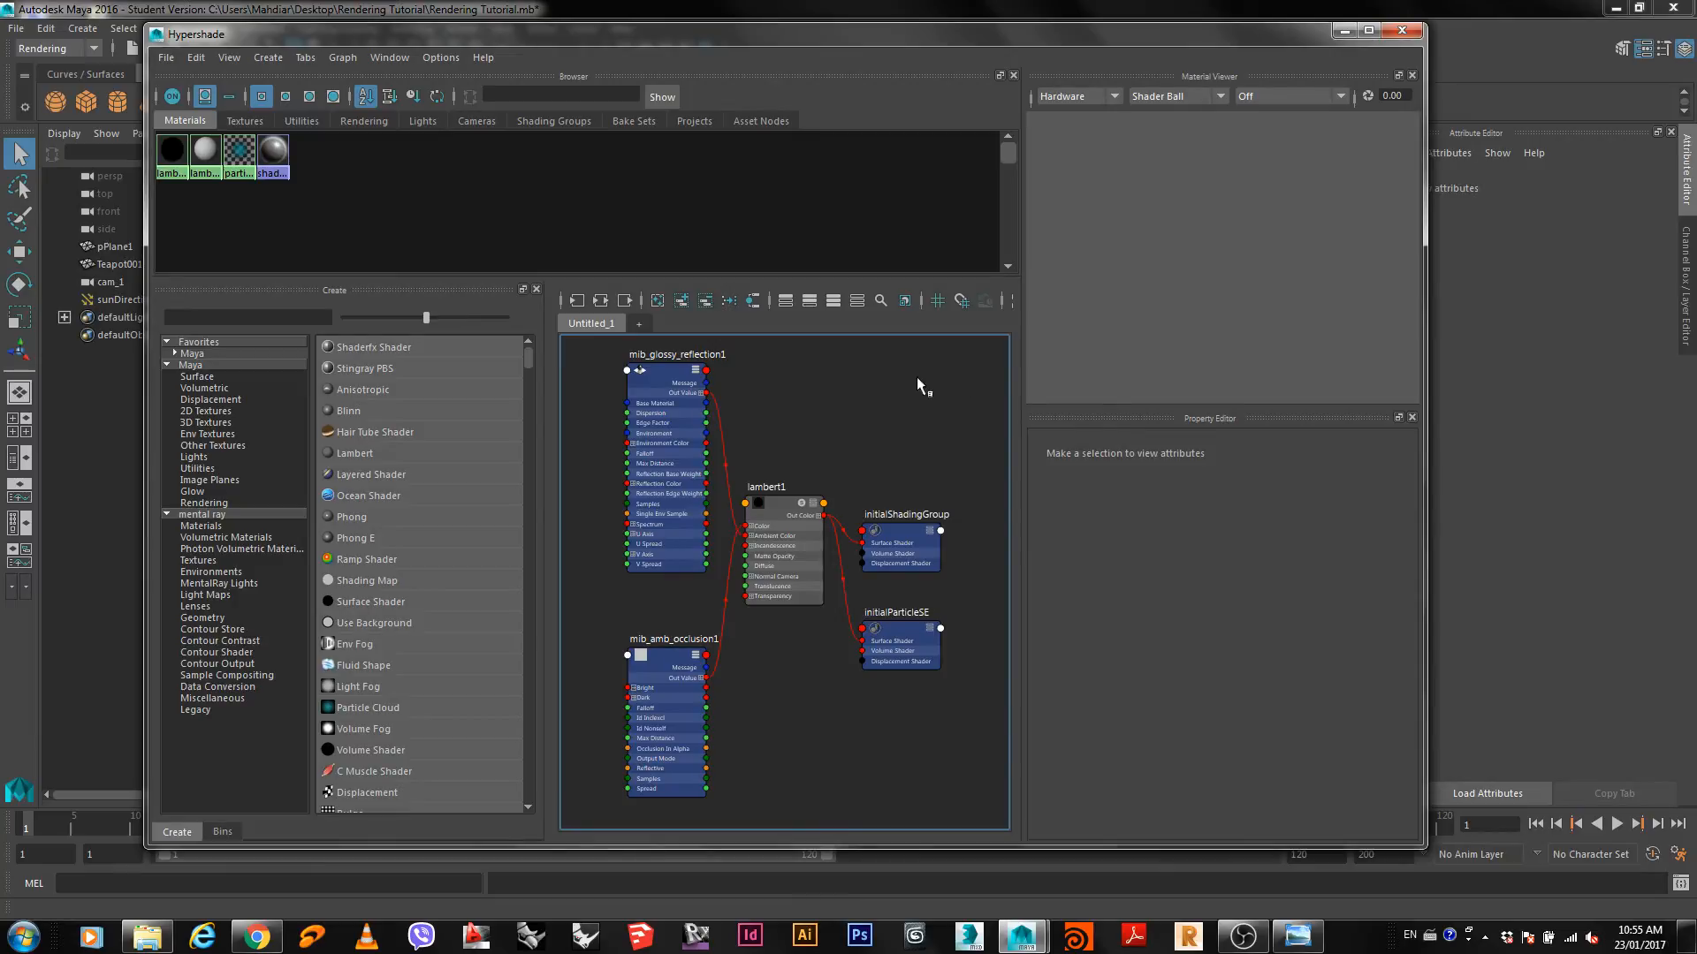
{"action": "left_click_drag", "start_coordinate": [974, 344], "coordinate": [584, 835]}
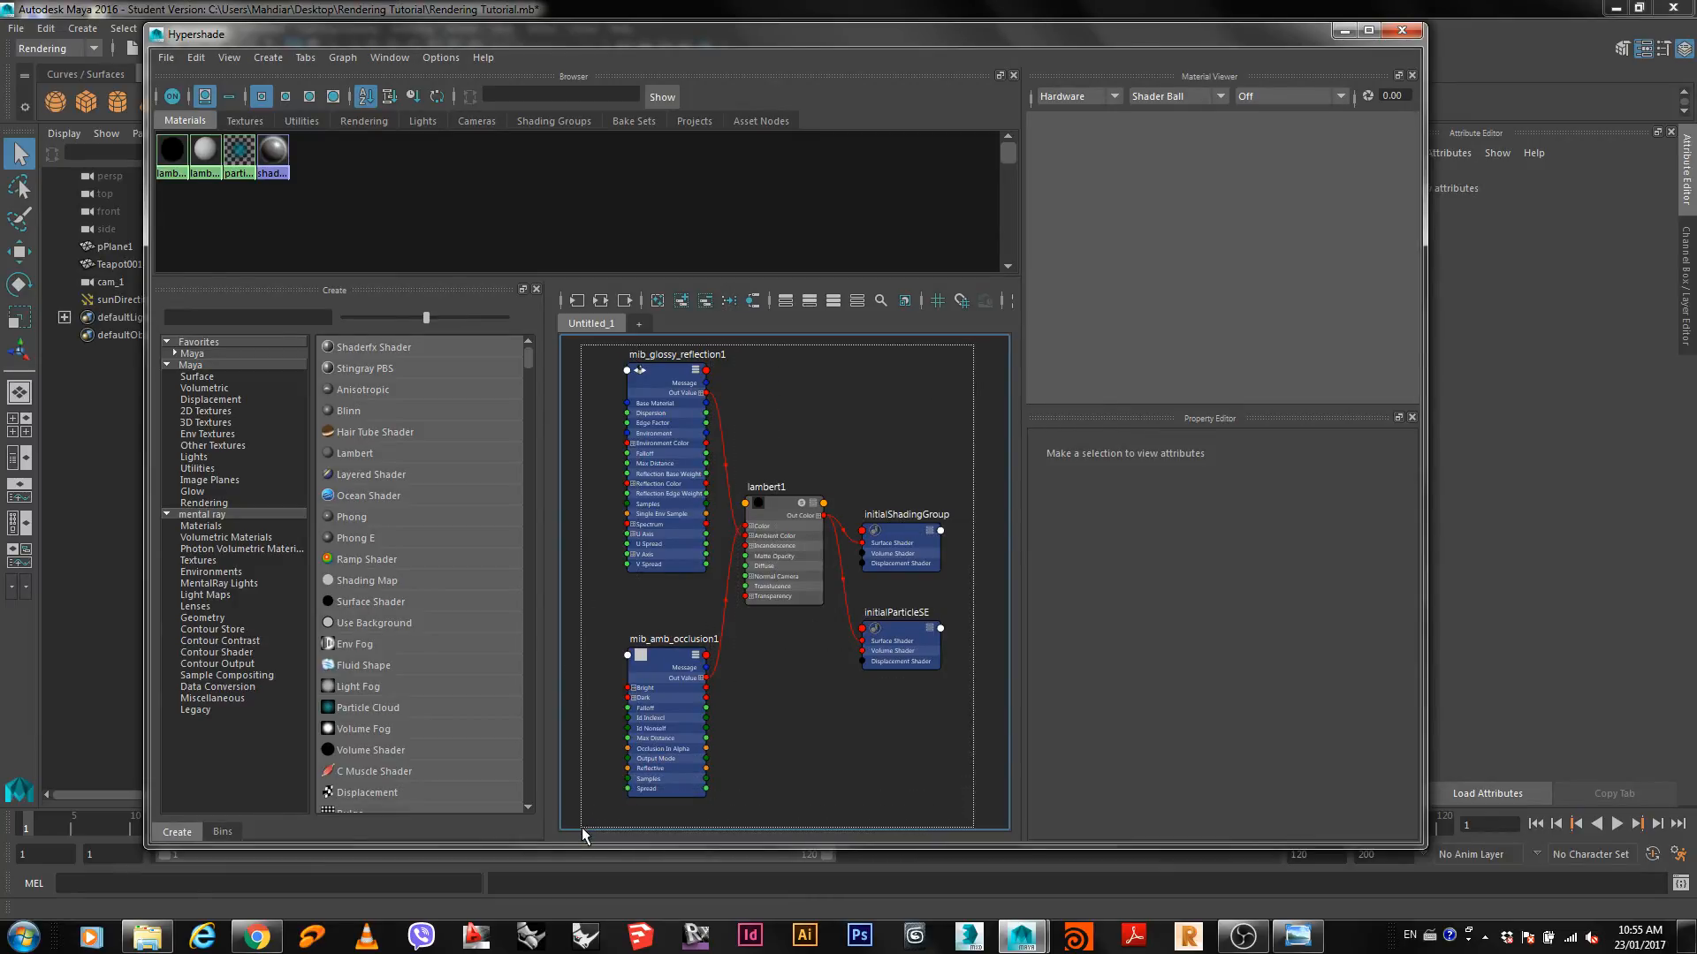
{"action": "left_click_drag", "start_coordinate": [582, 835], "coordinate": [595, 813]}
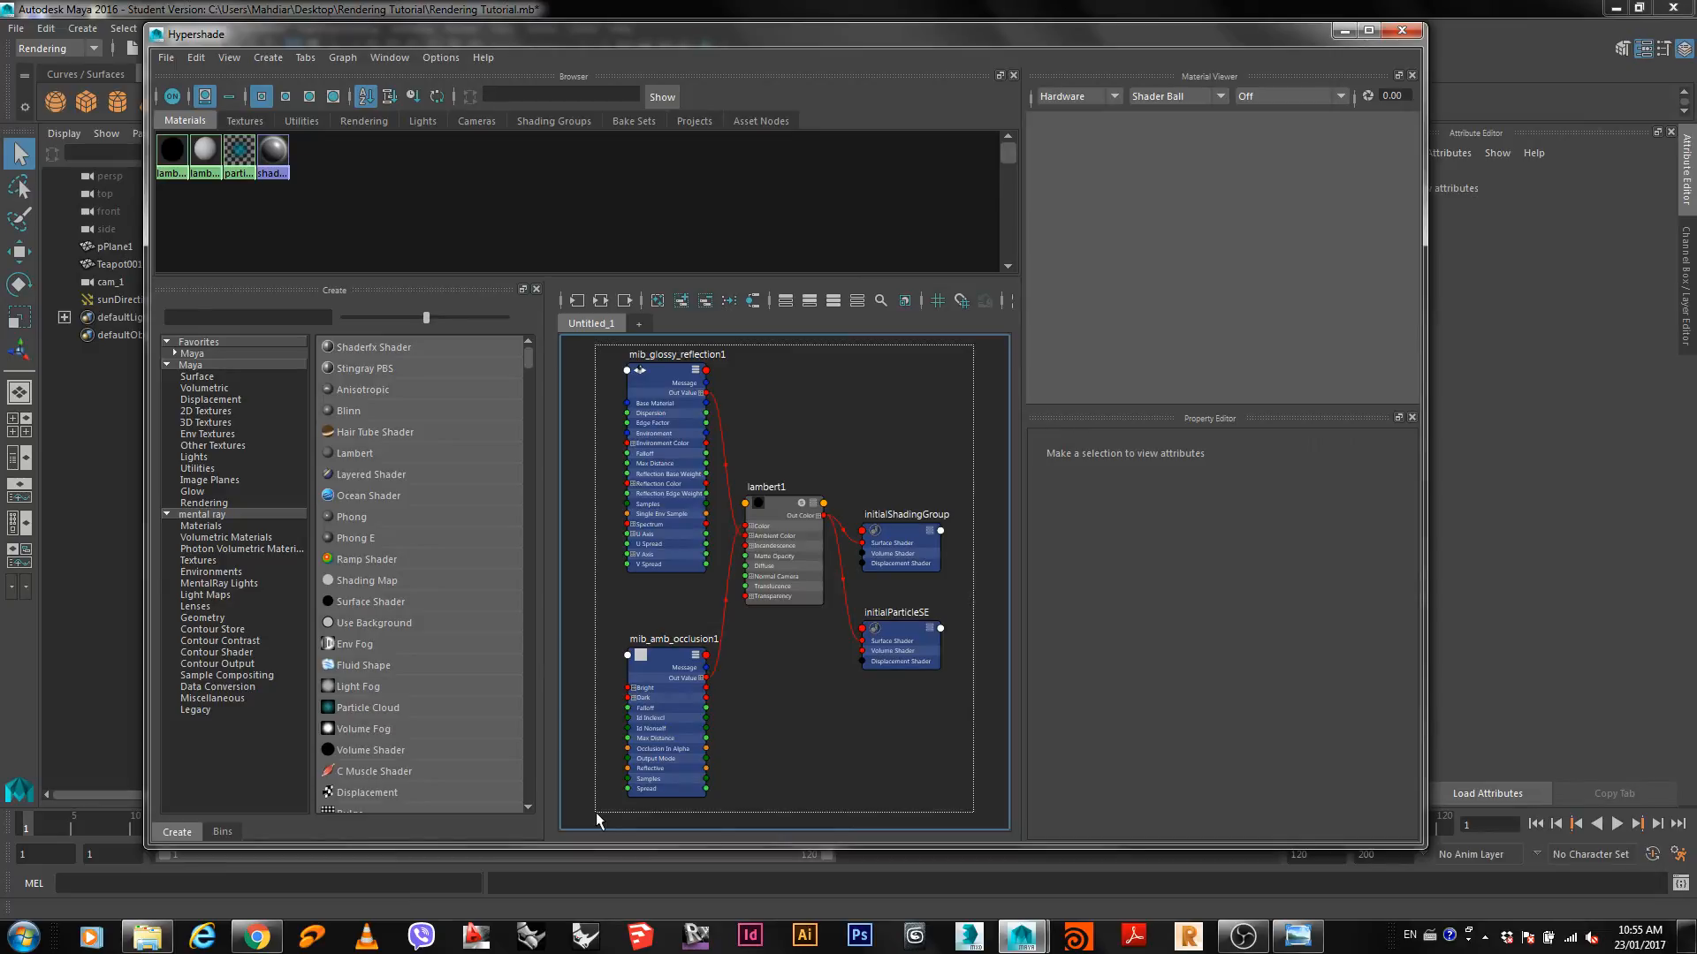
{"action": "left_click_drag", "start_coordinate": [596, 813], "coordinate": [596, 813]}
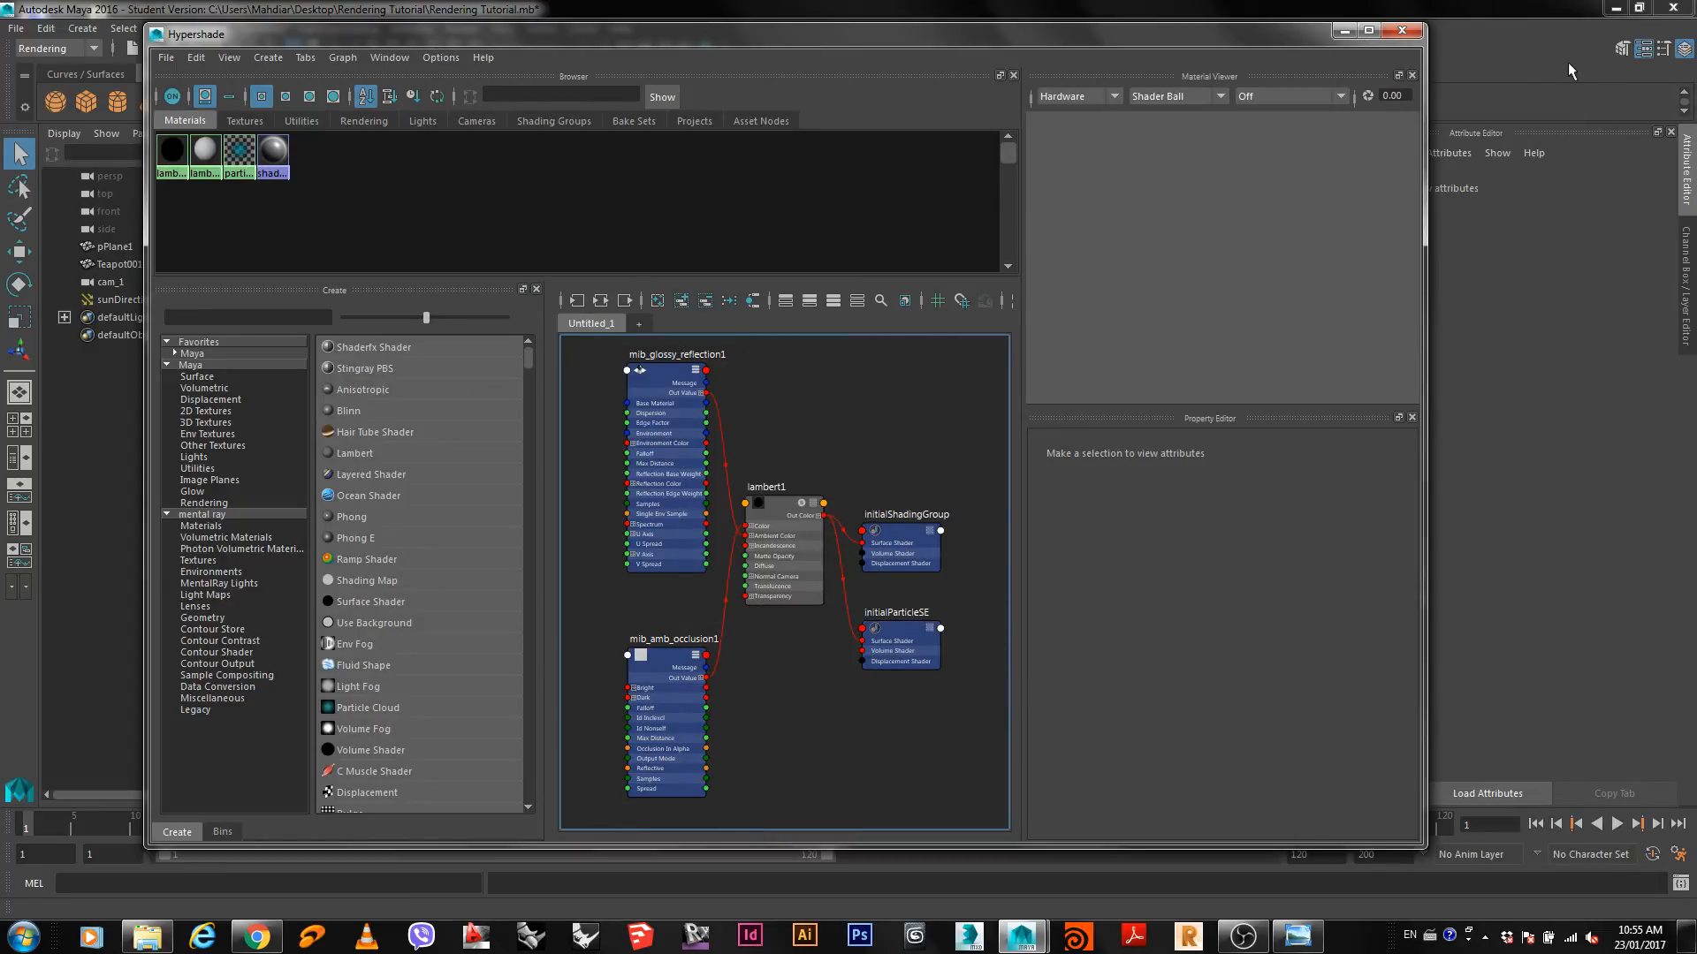
{"action": "left_click", "coordinate": [1401, 30]}
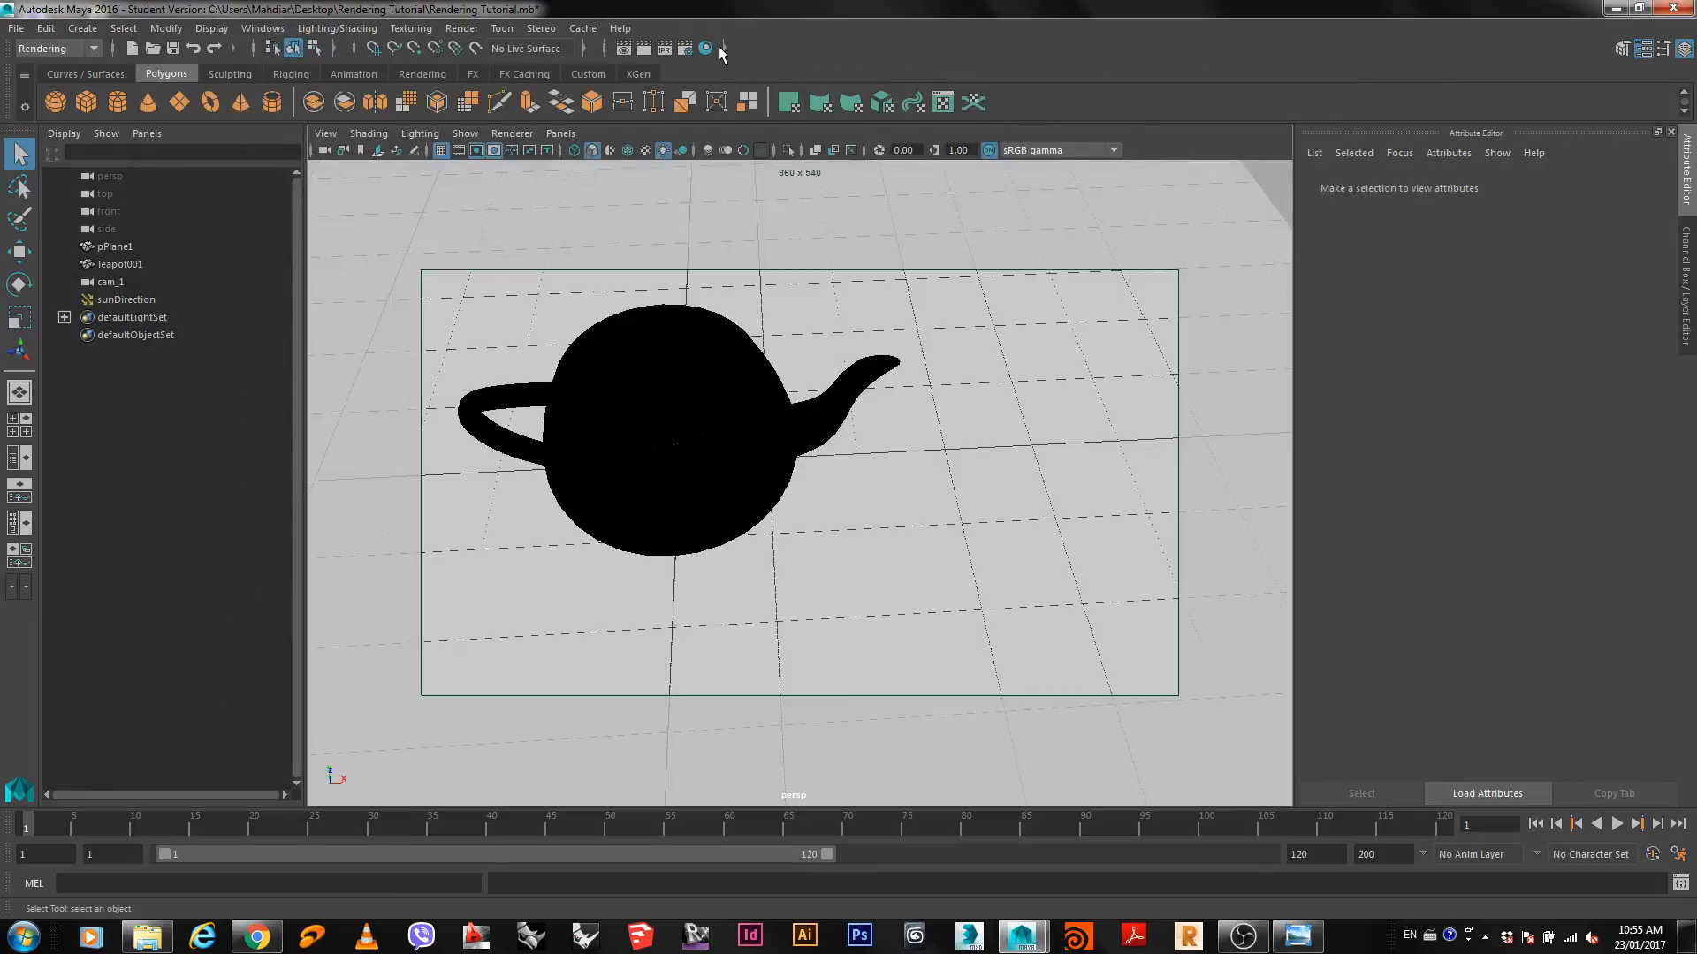
Delete the teapot and start a new scene without saving the changes.
{"action": "left_click", "coordinate": [721, 407]}
{"action": "key", "text": "Delete"}
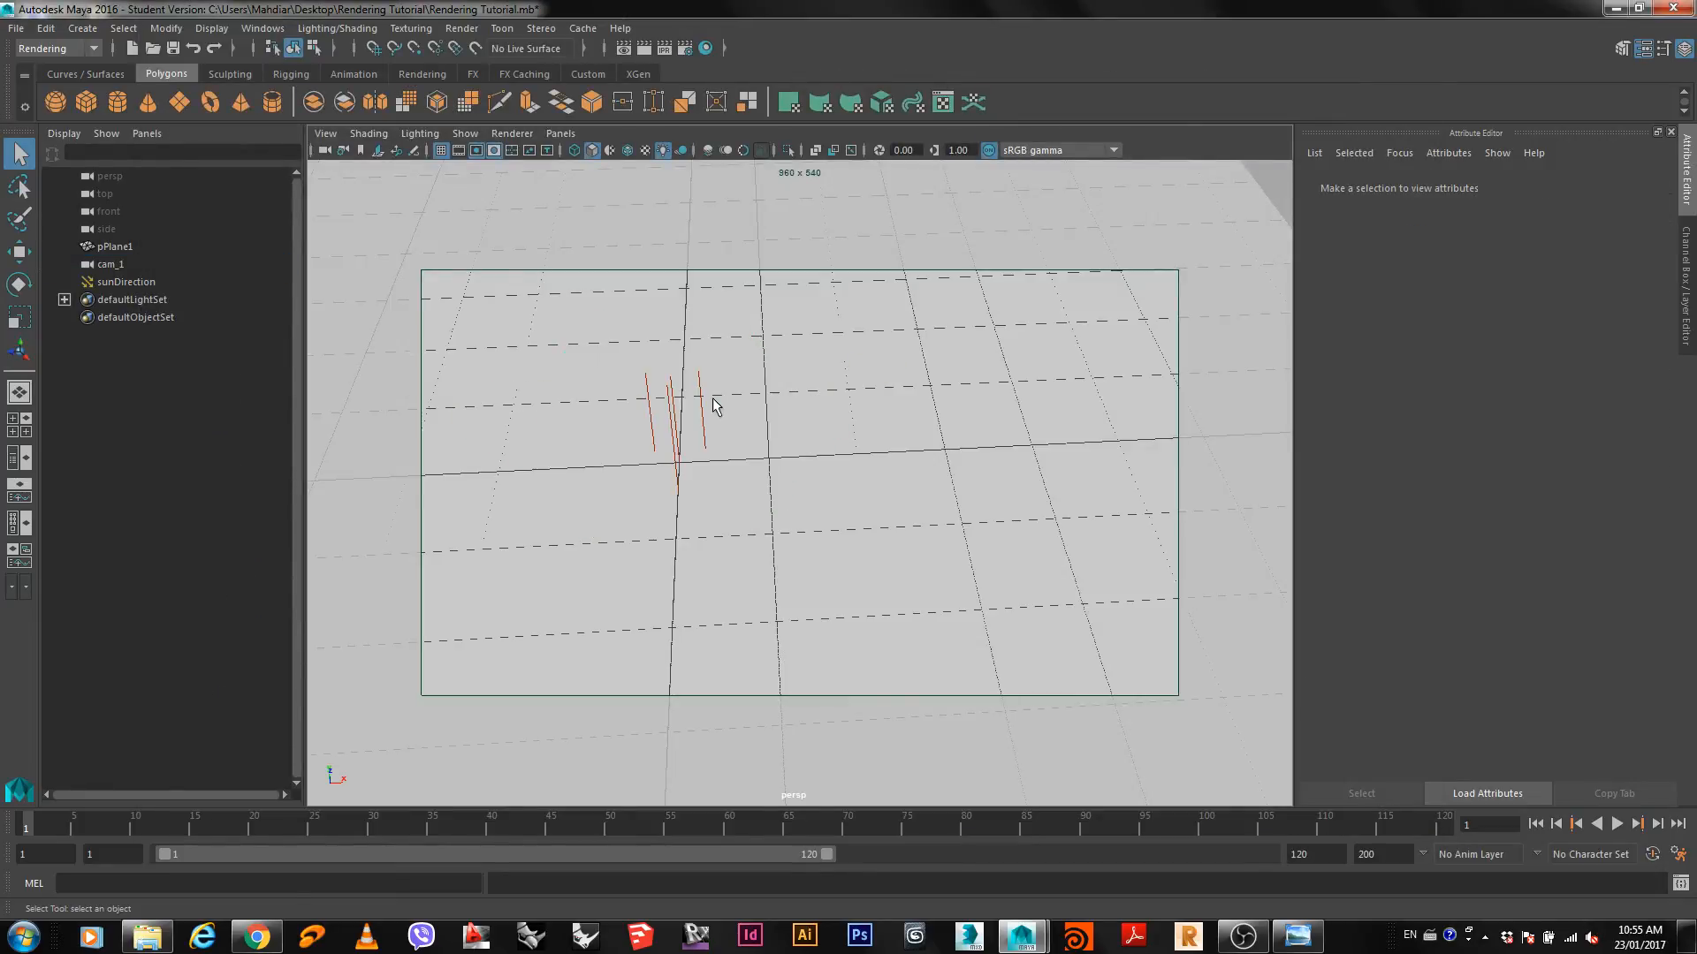
{"action": "left_click", "coordinate": [19, 29]}
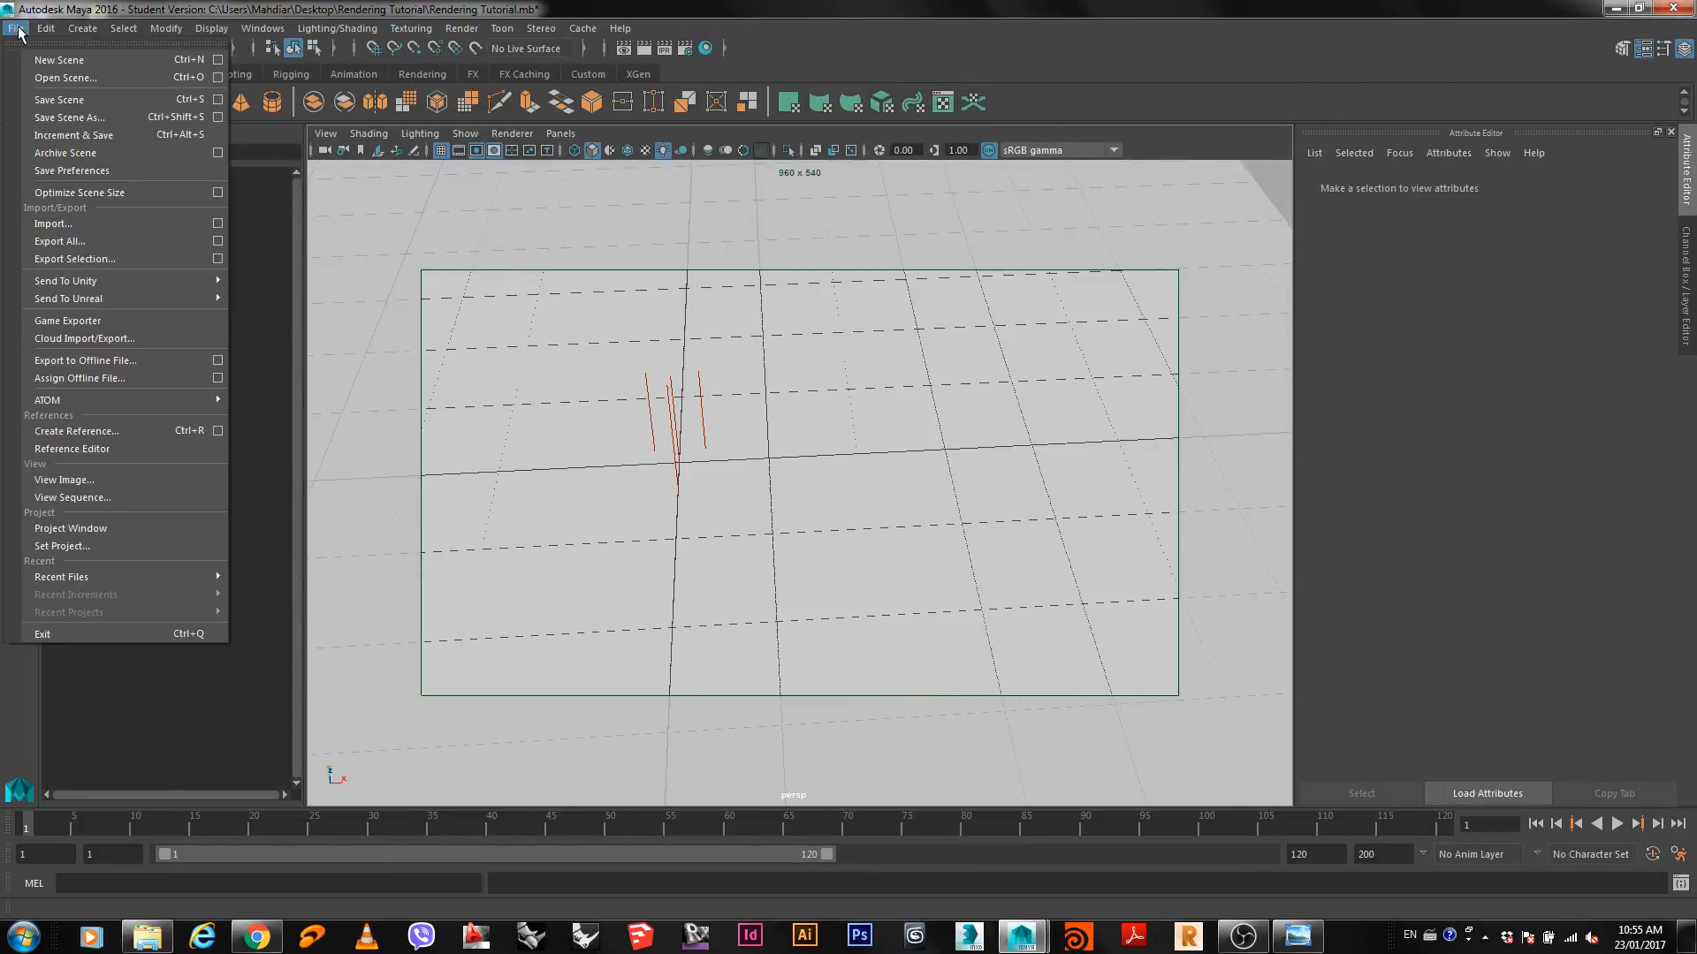
{"action": "left_click", "coordinate": [44, 60]}
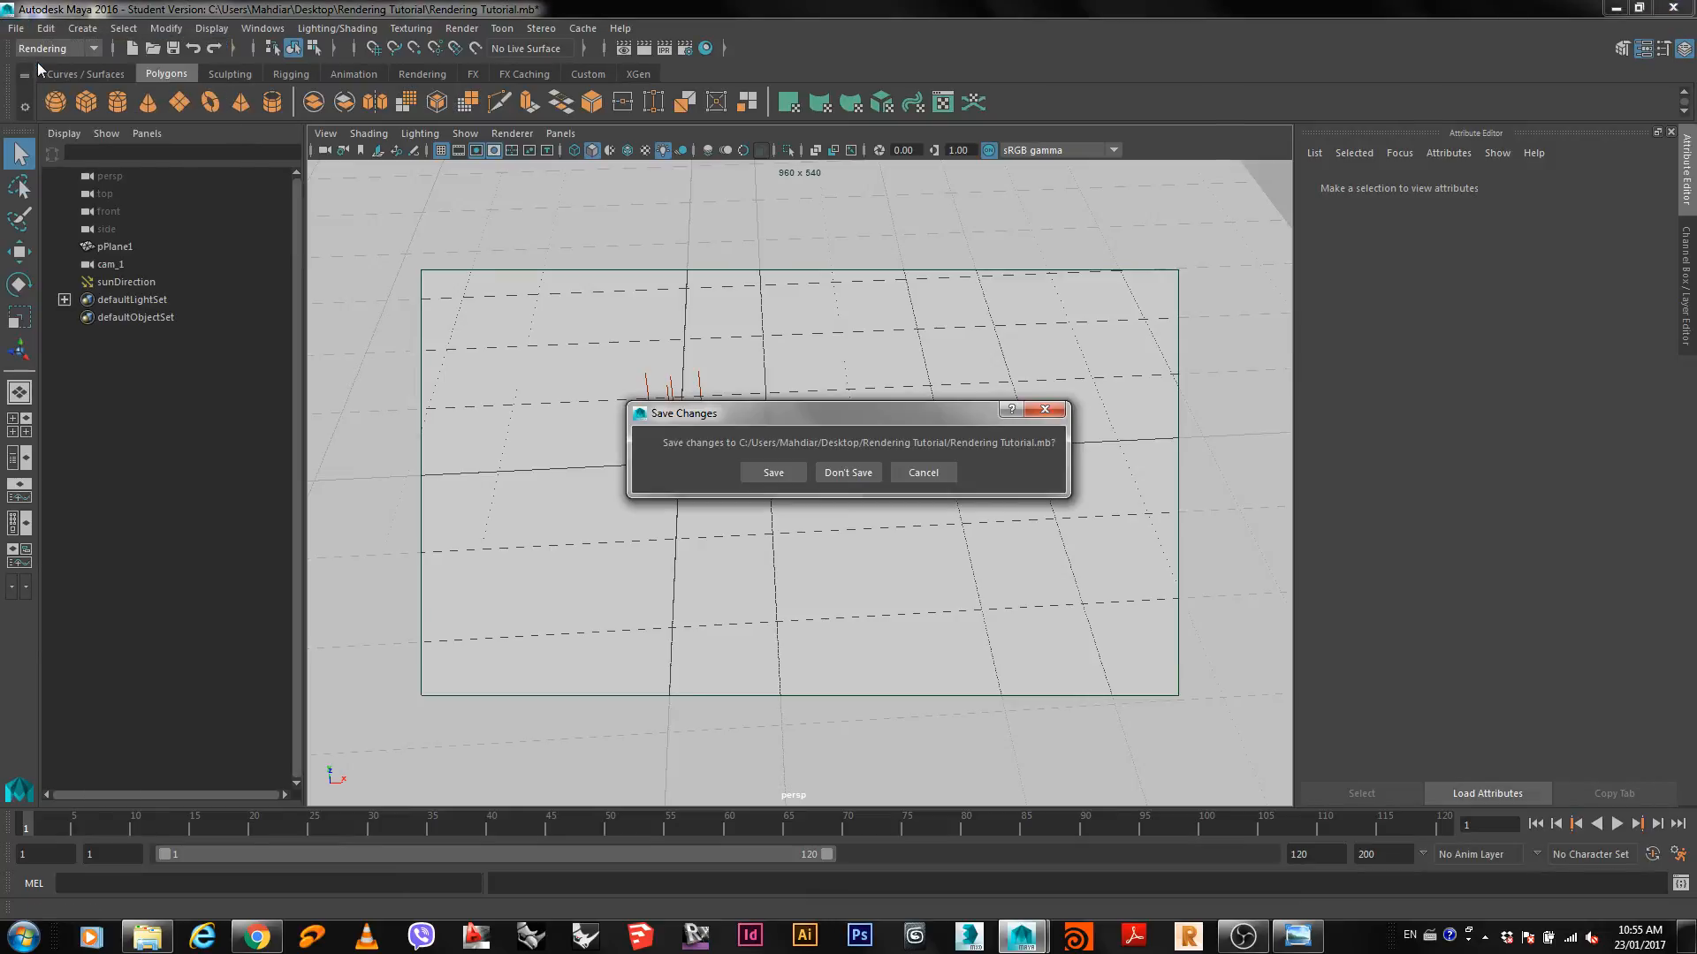
{"action": "left_click", "coordinate": [843, 474]}
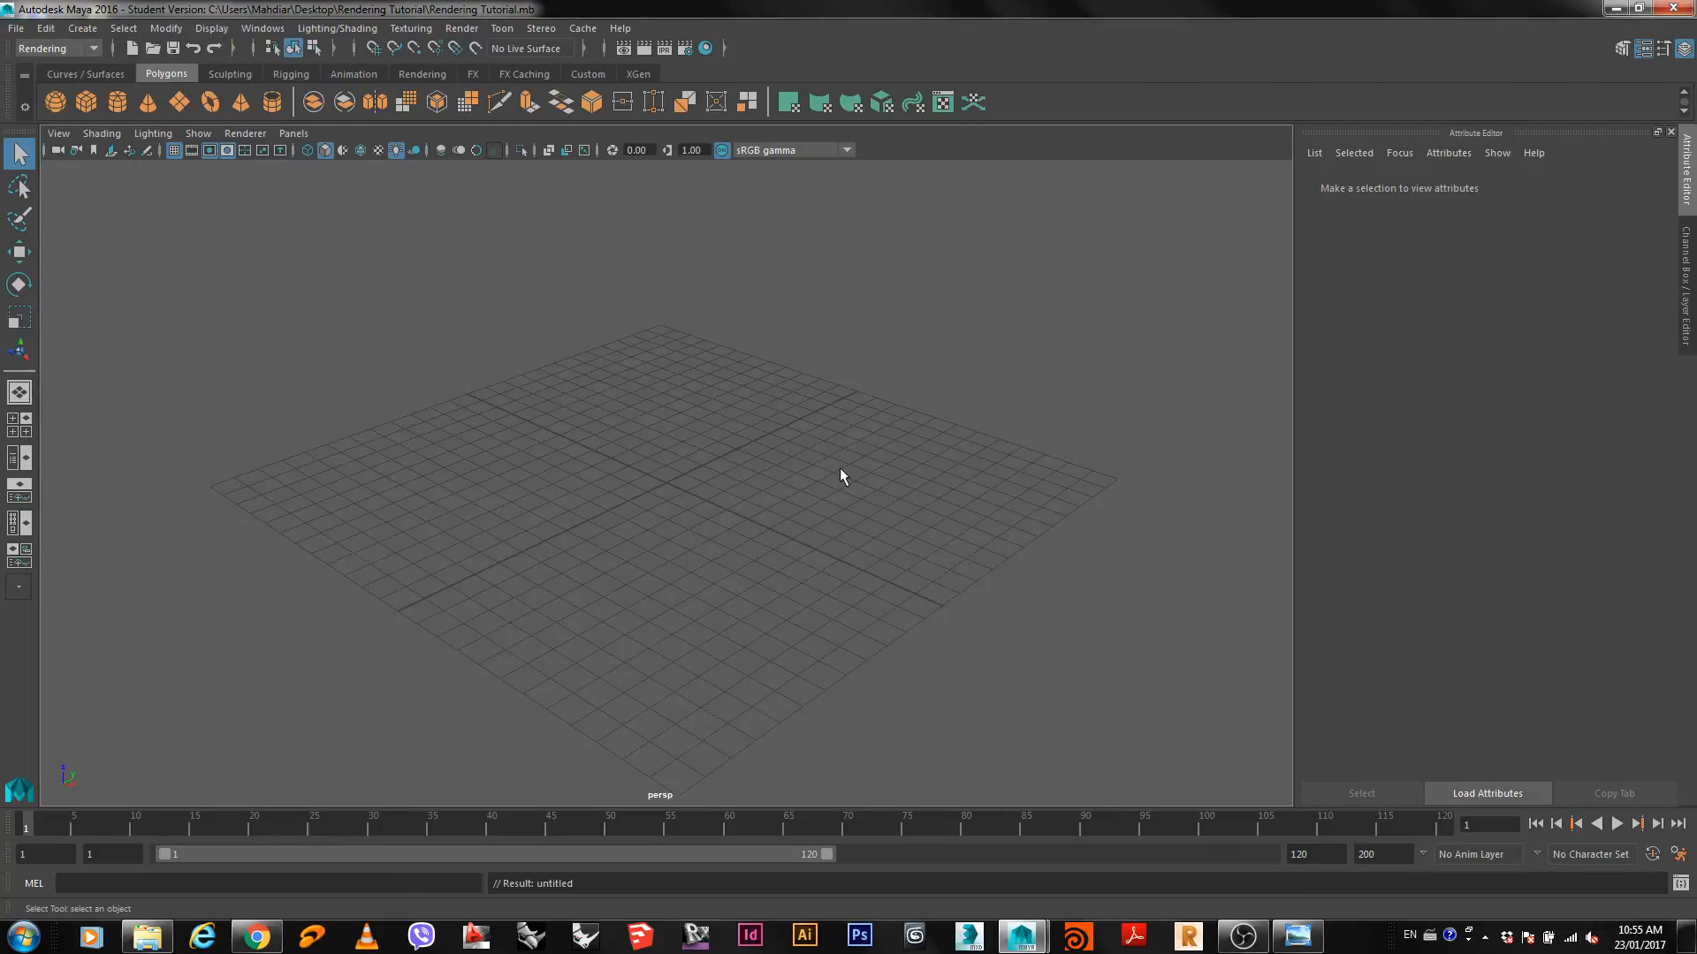
Draw a polygon plane across most of the grid and import teapot.FBX into the scene.
{"action": "left_click", "coordinate": [180, 103]}
{"action": "left_click_drag", "start_coordinate": [645, 390], "coordinate": [704, 728]}
{"action": "left_click", "coordinate": [17, 29]}
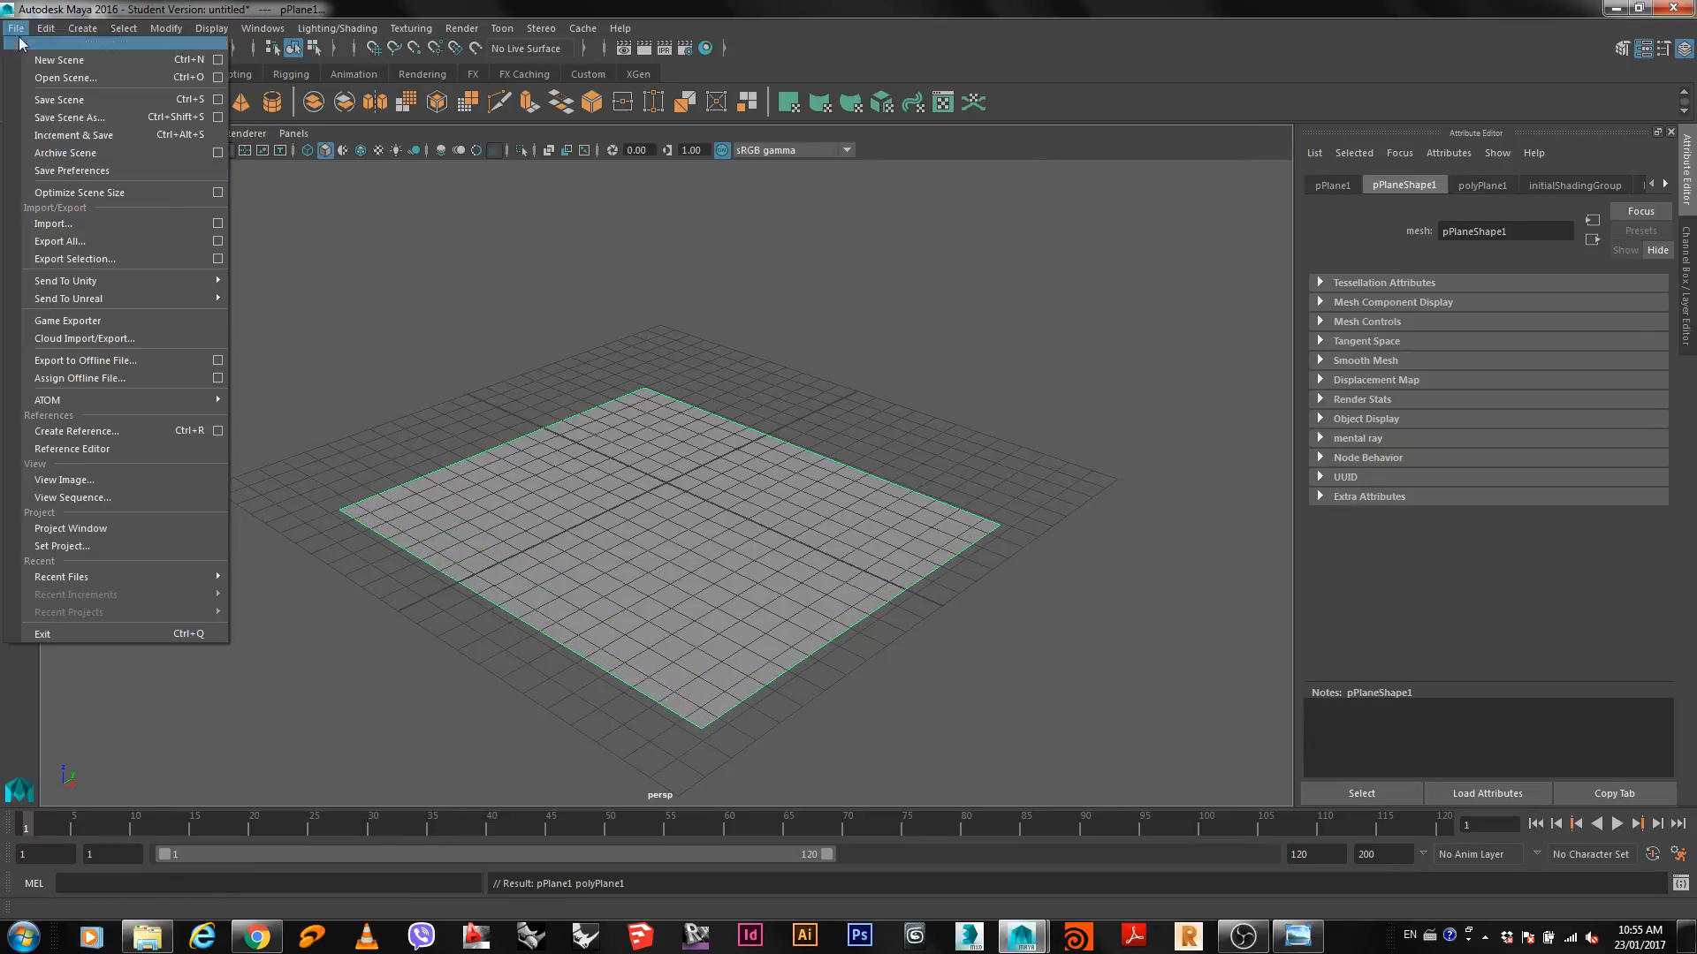
{"action": "left_click", "coordinate": [64, 226]}
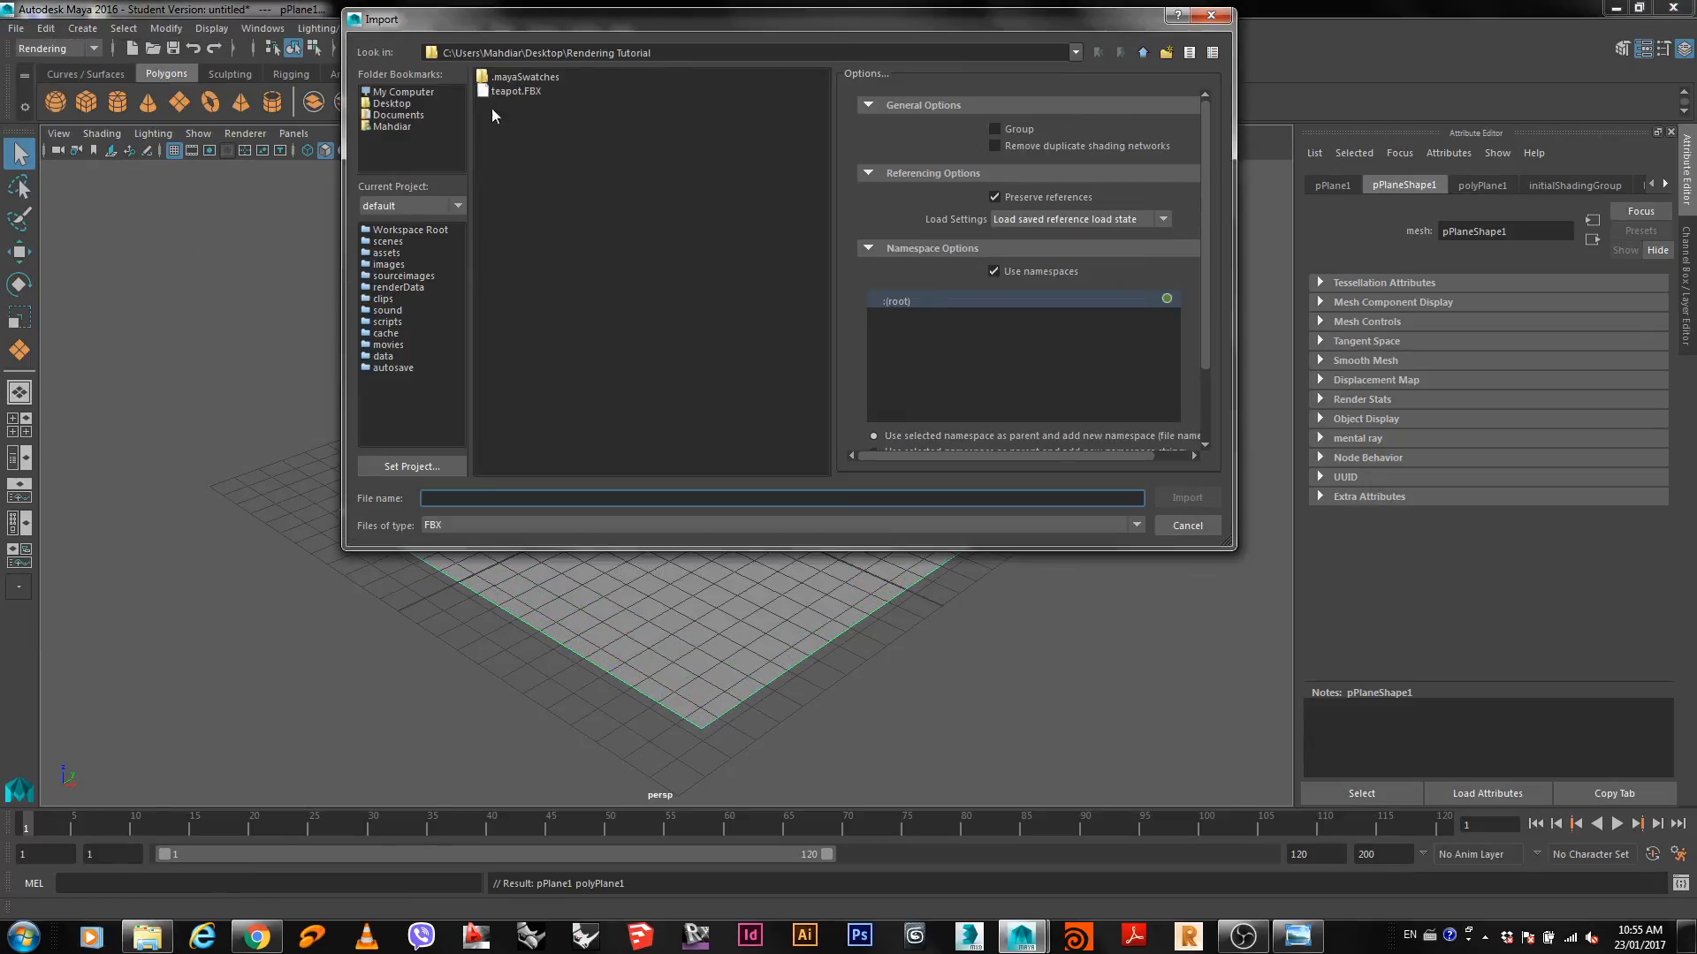
{"action": "double_click", "coordinate": [514, 91]}
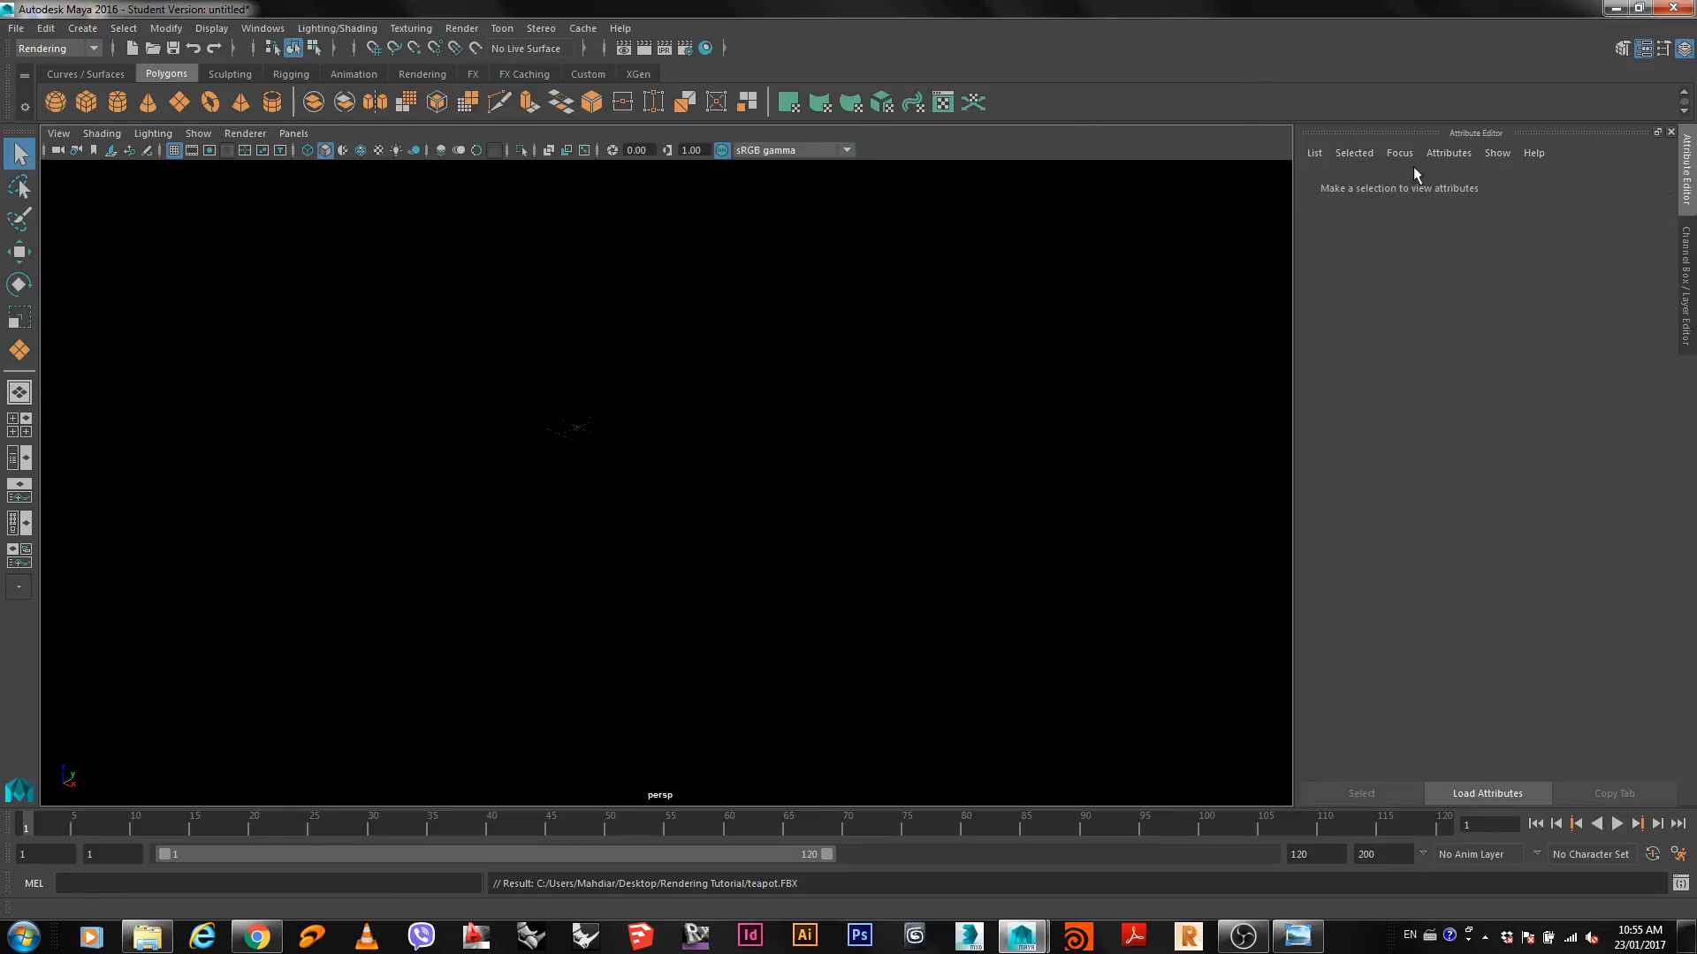
Show the Channel Box and switch to the layout with the Outliner beside the perspective view.
{"action": "left_click", "coordinate": [1684, 168]}
{"action": "left_click", "coordinate": [1689, 265]}
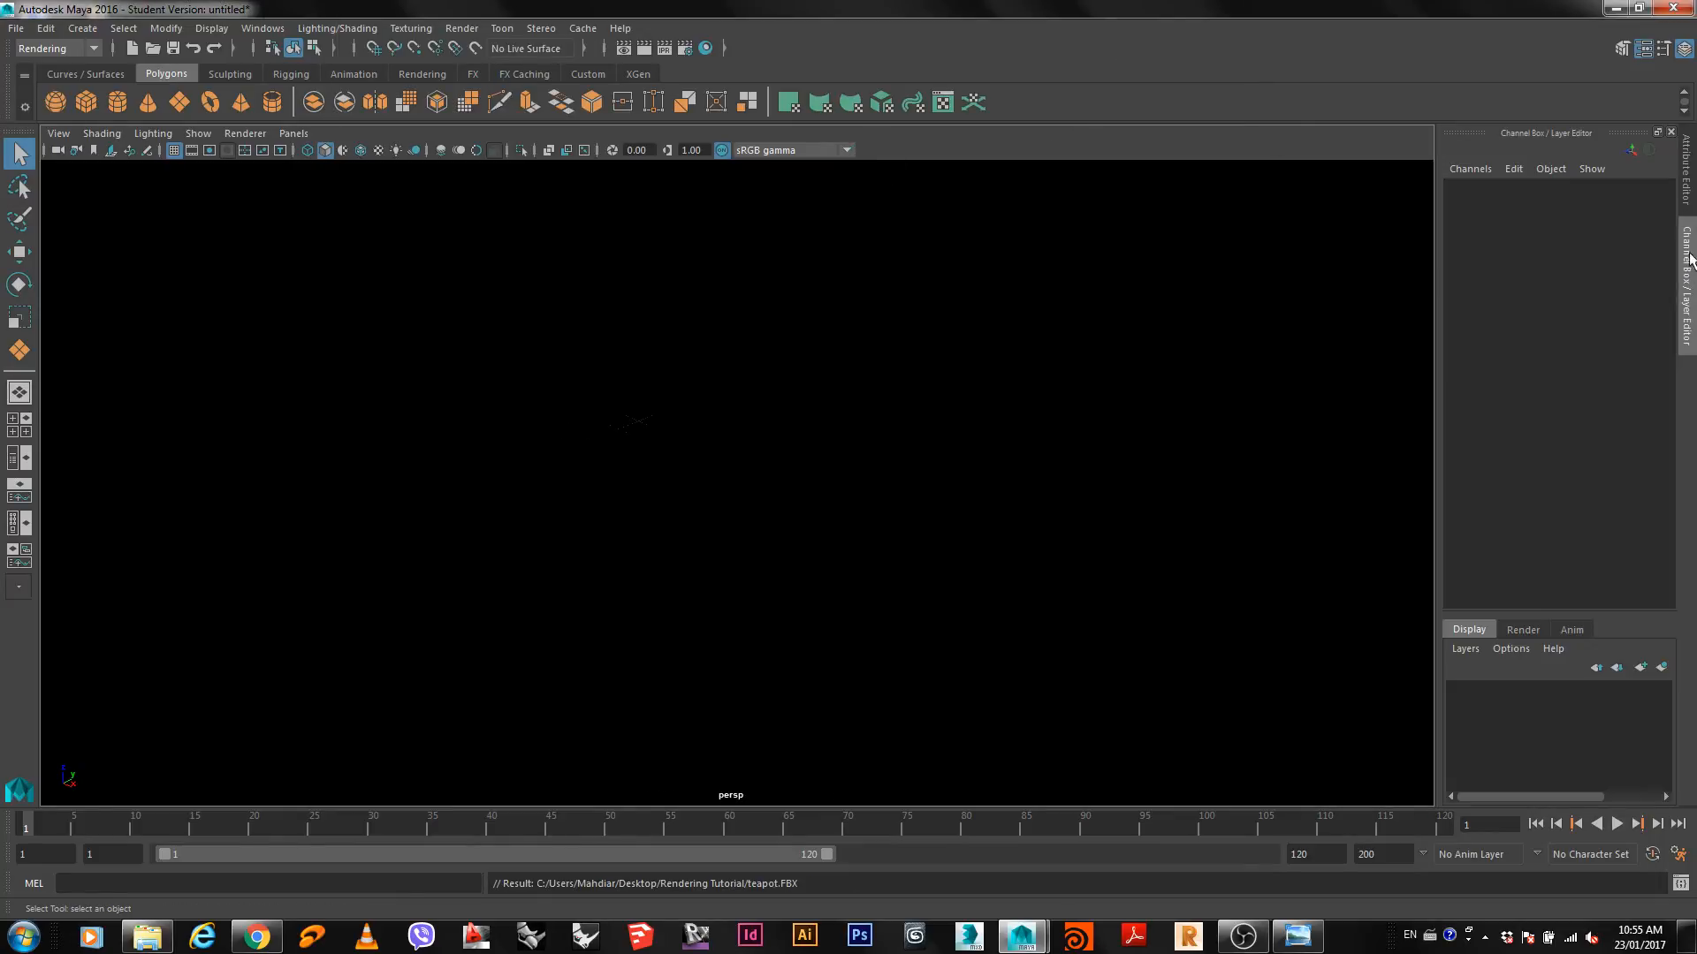
{"action": "left_click", "coordinate": [1686, 181]}
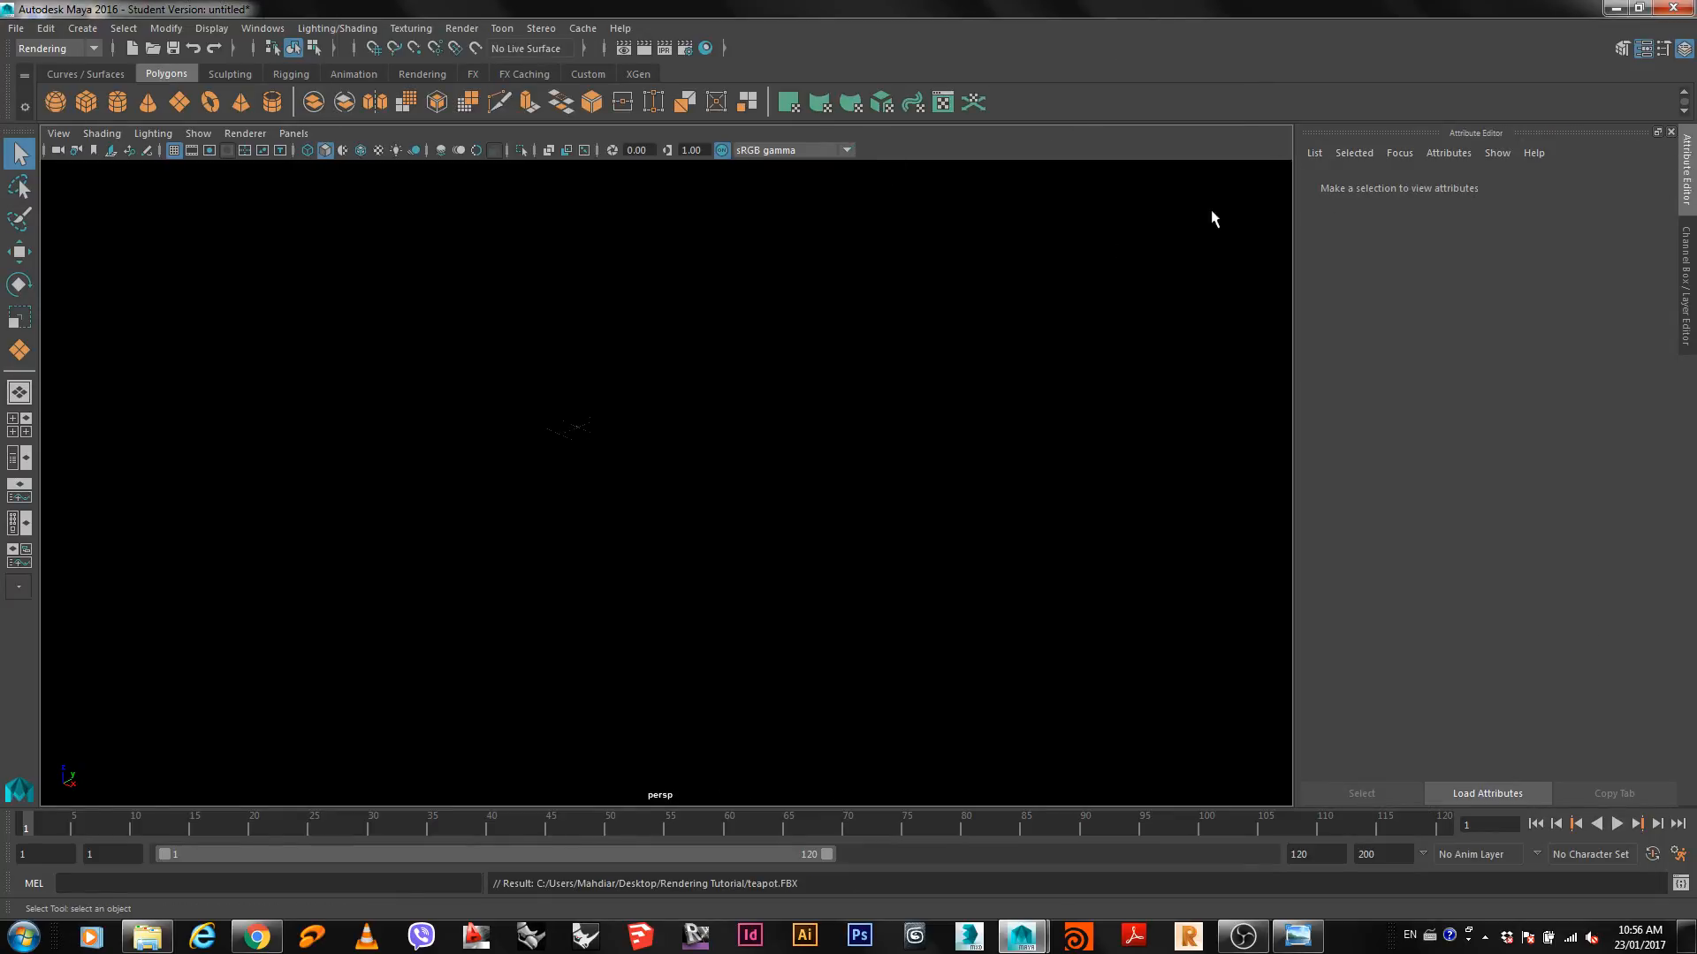
{"action": "left_click", "coordinate": [1689, 235]}
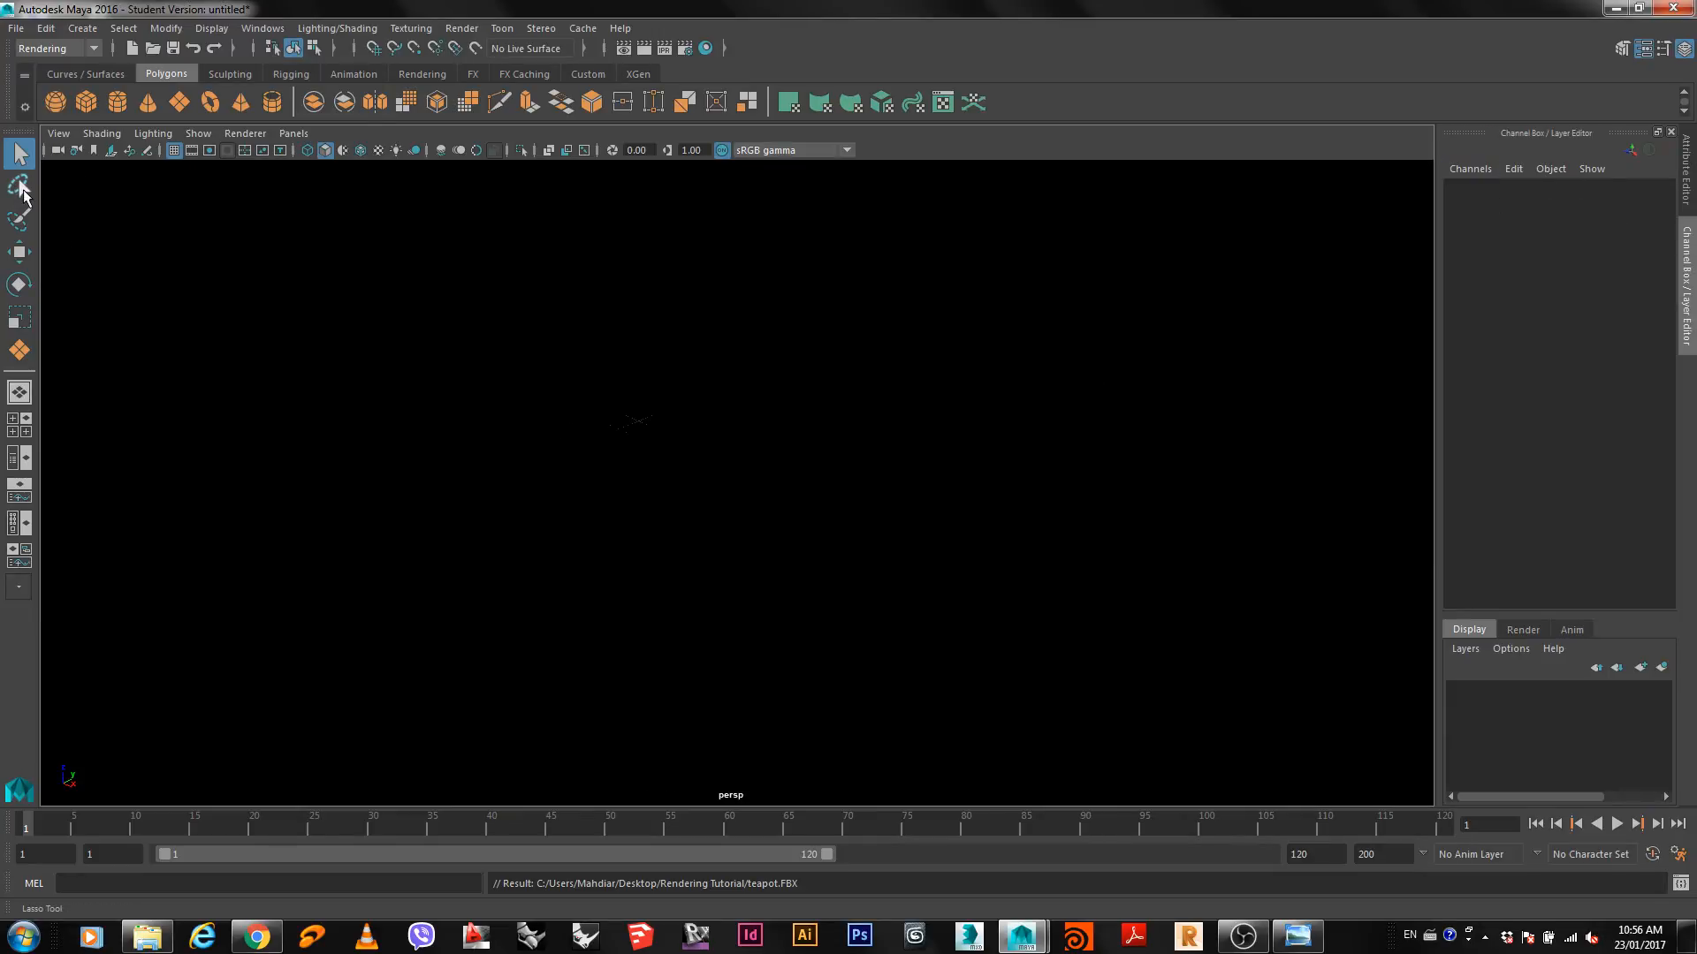
{"action": "left_click", "coordinate": [26, 457]}
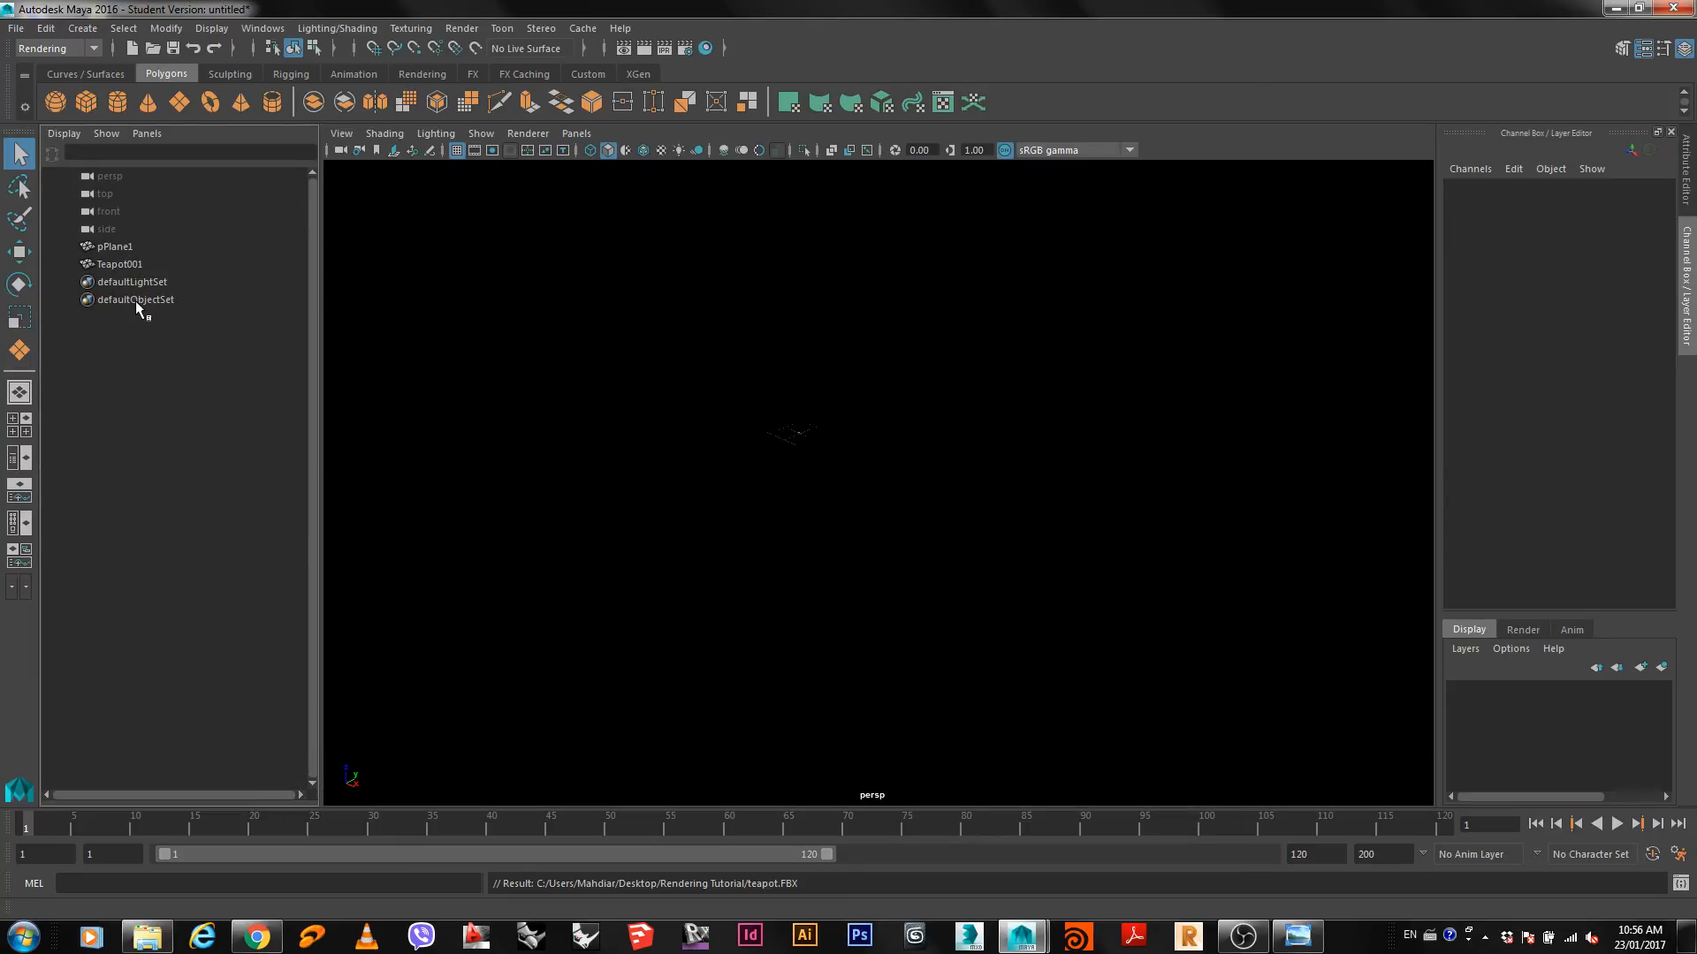
Scale Teapot001 to 0.1 on all three axes and move it over the plane to about X 1.092, Y -1.692.
{"action": "left_click", "coordinate": [119, 265]}
{"action": "key", "text": "f"}
{"action": "left_click", "coordinate": [1650, 285]}
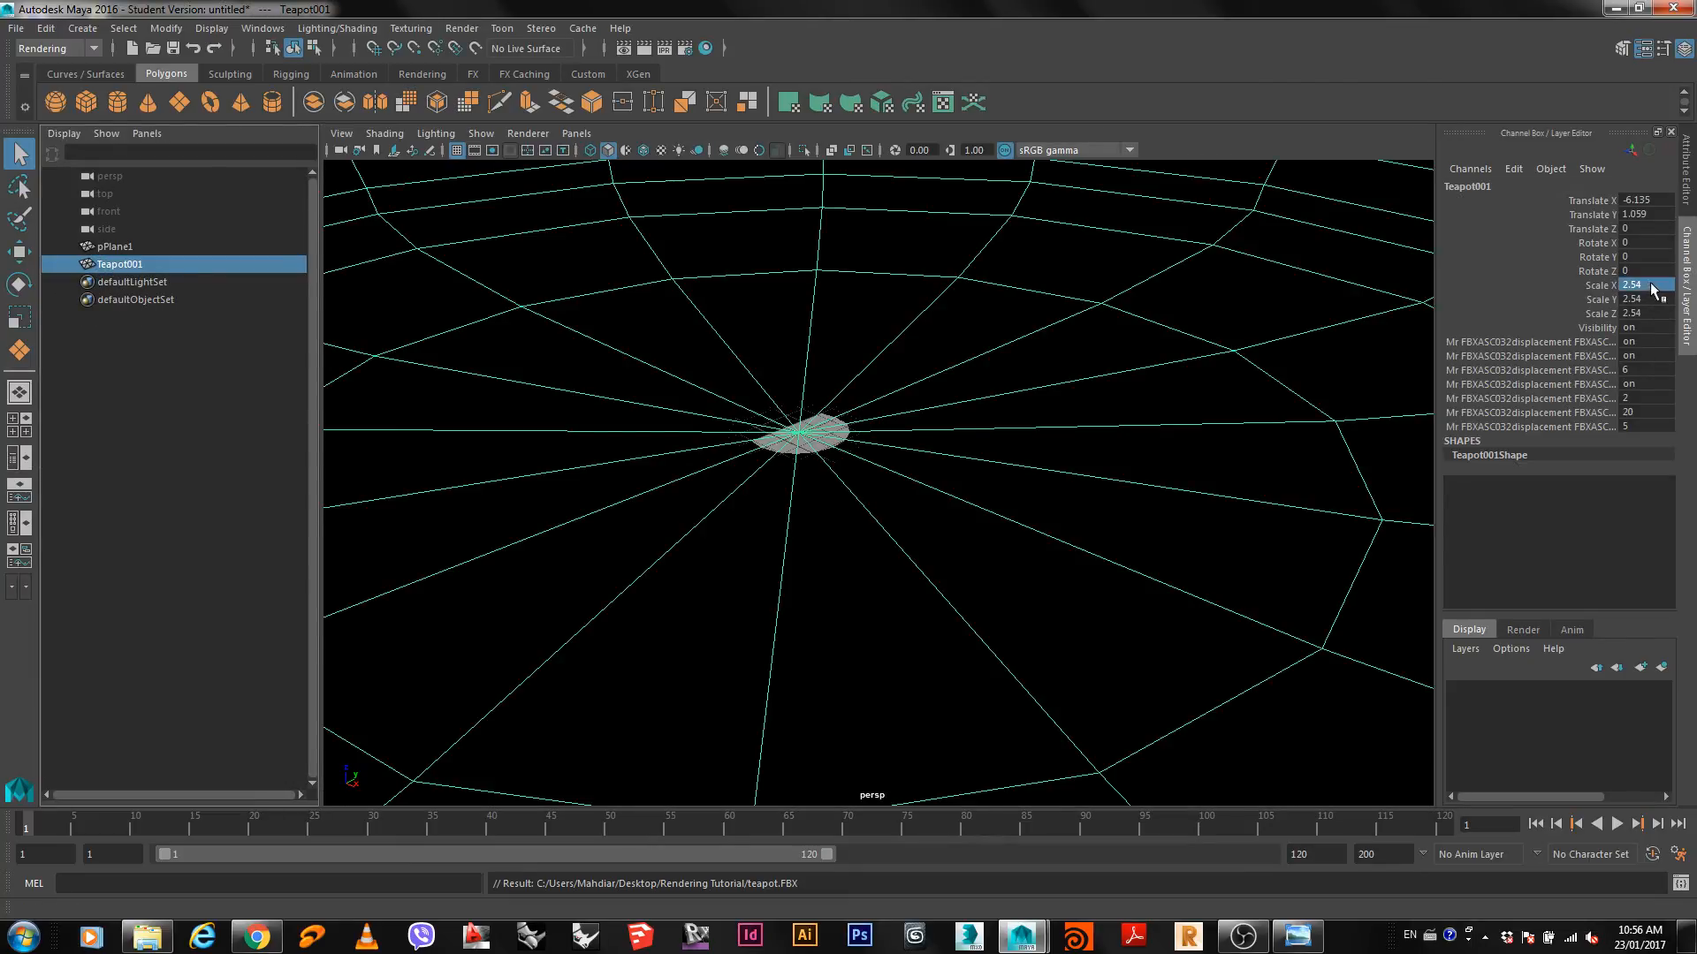
{"action": "type", "text": "0.1"}
{"action": "key", "text": "Tab"}
{"action": "type", "text": "0.1"}
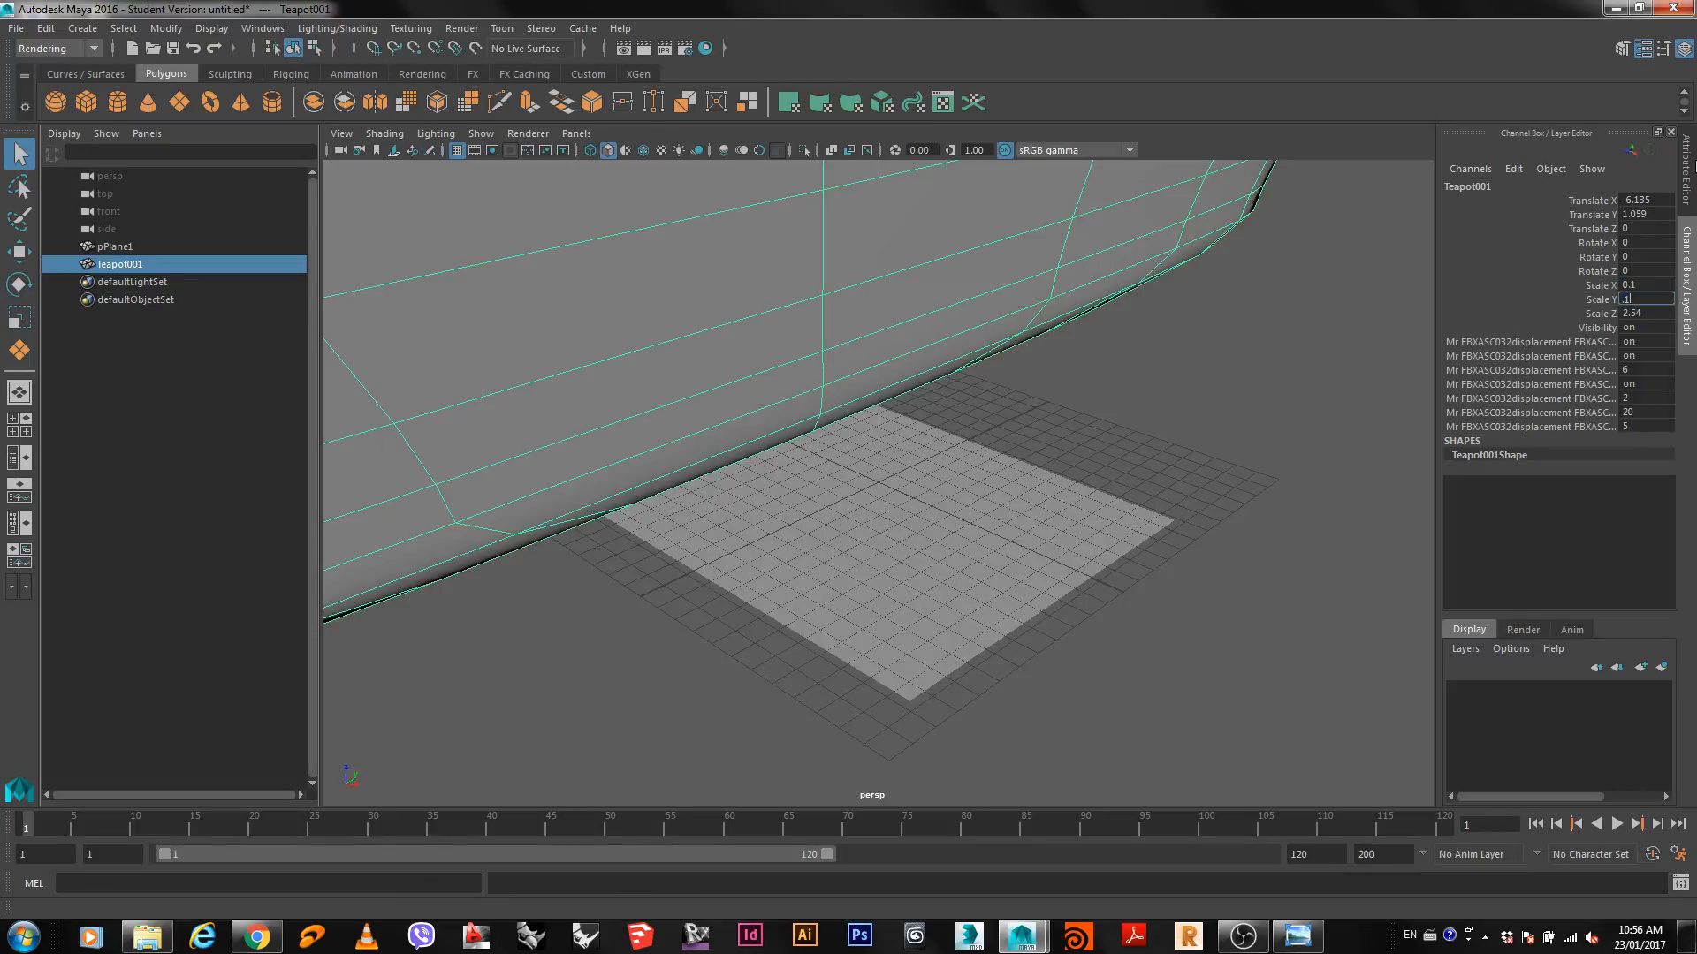
{"action": "key", "text": "Tab"}
{"action": "type", "text": "0.1"}
{"action": "key", "text": "Tab"}
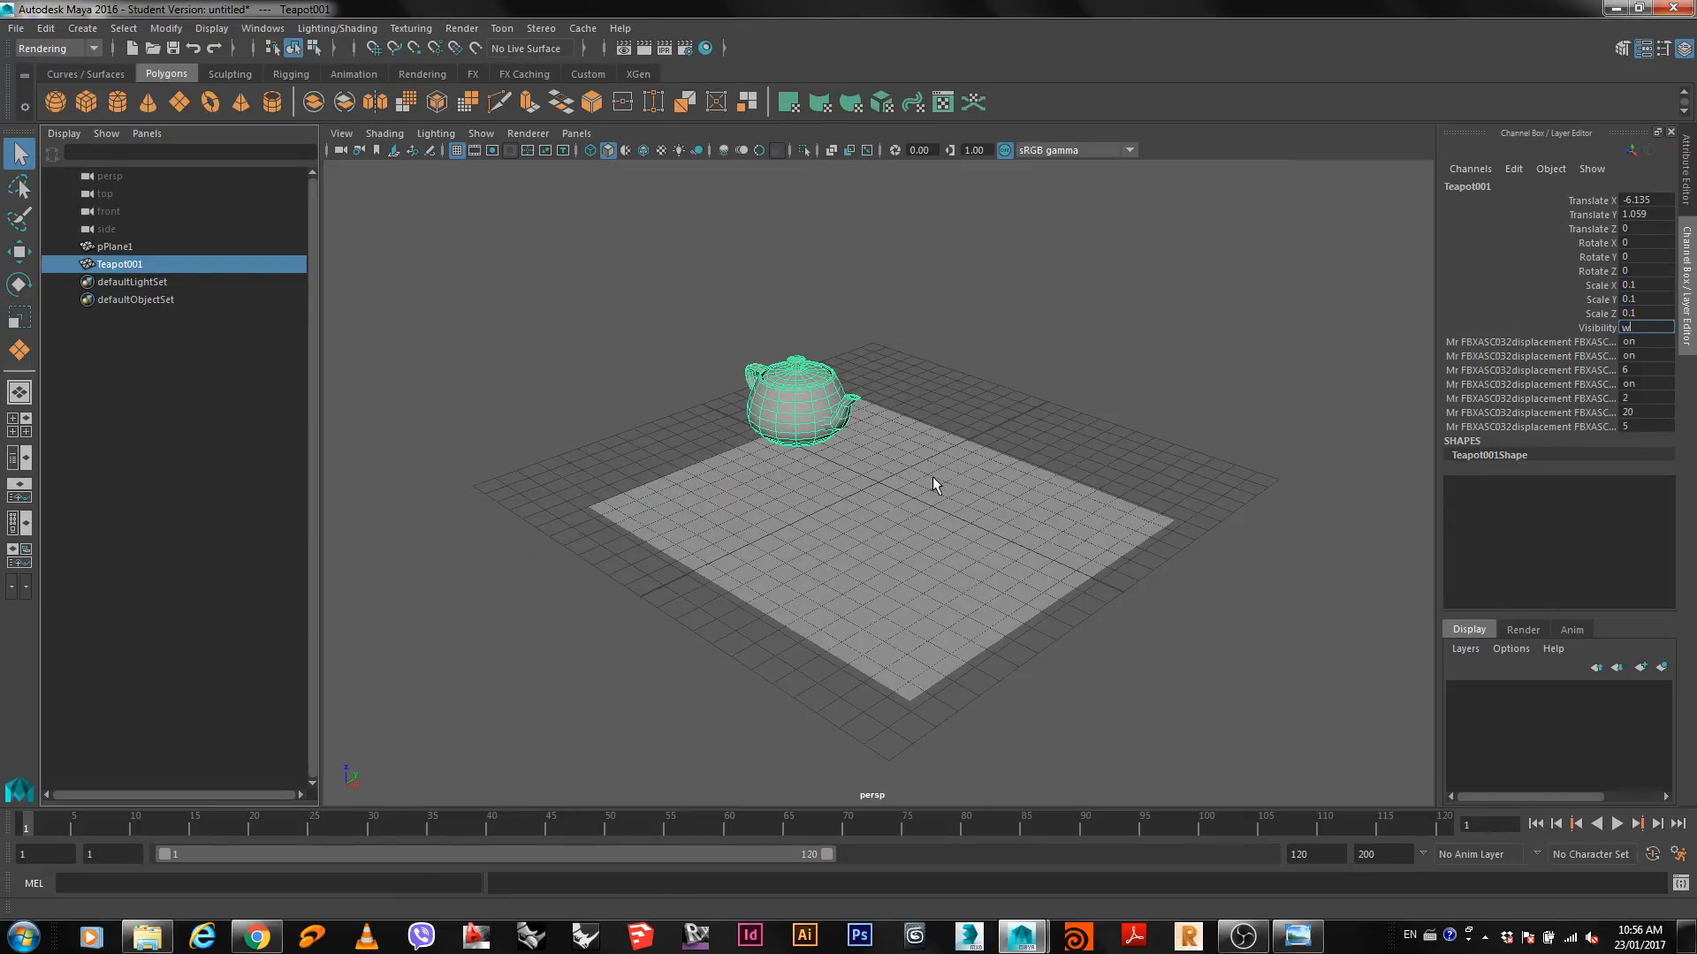
{"action": "key", "text": "w"}
{"action": "left_click_drag", "start_coordinate": [804, 416], "coordinate": [906, 490]}
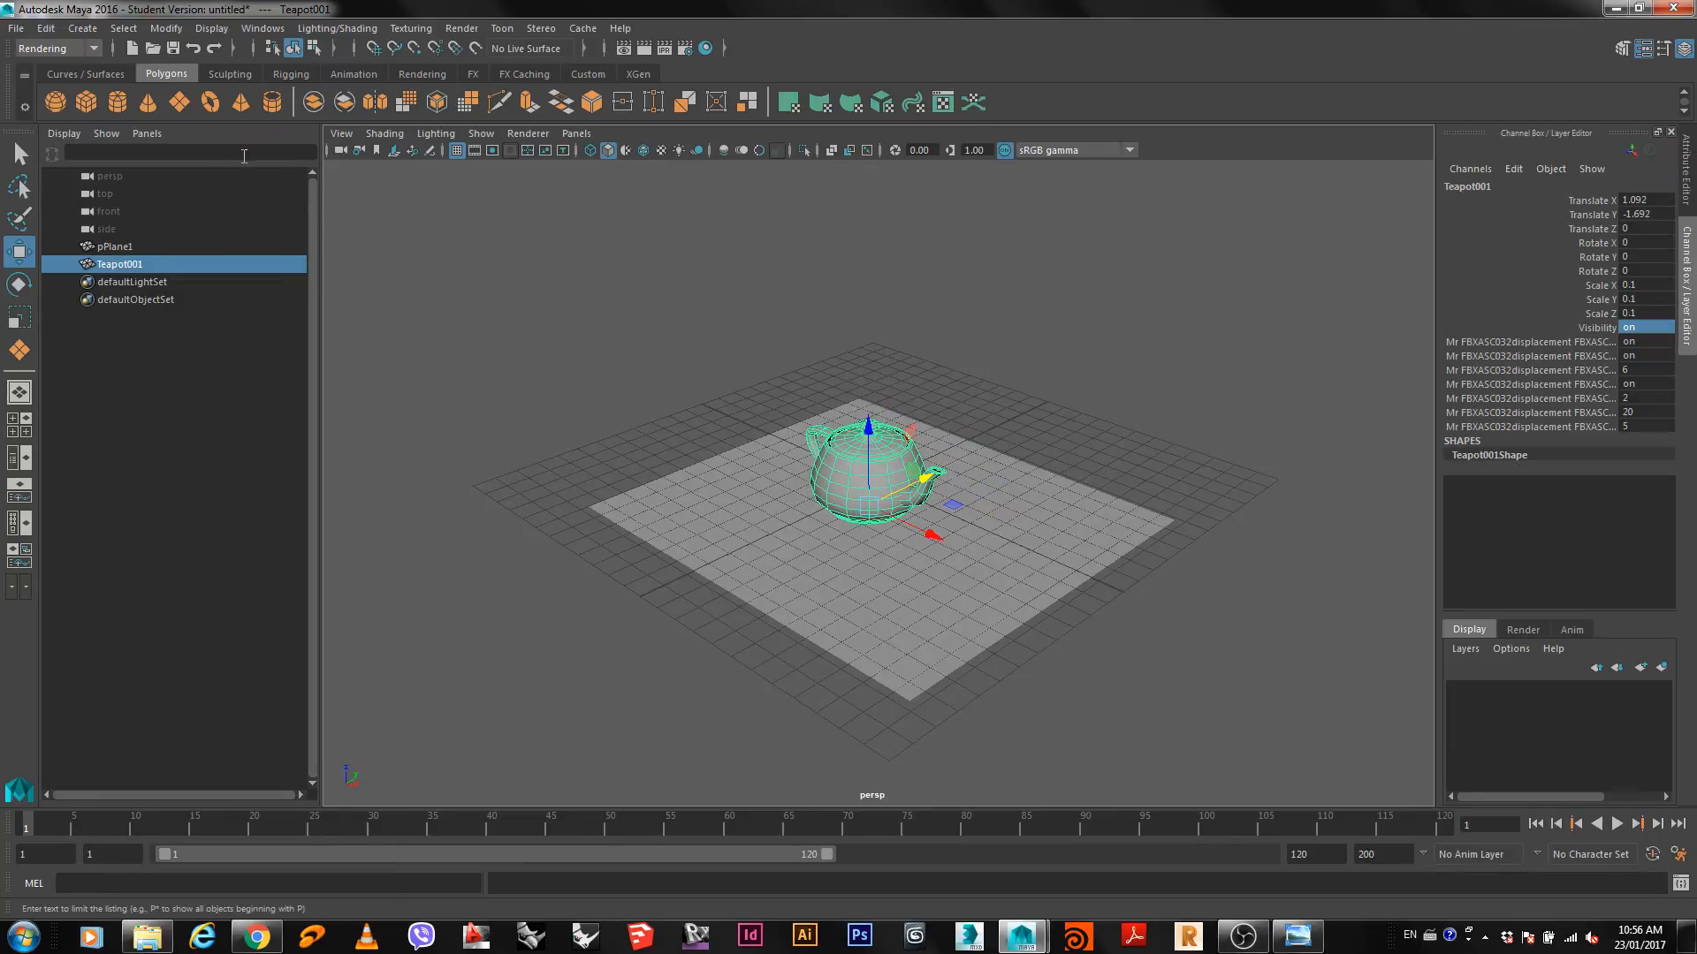
Turn on the resolution gate for the perspective camera and frame the teapot from above inside it.
{"action": "left_click", "coordinate": [349, 133]}
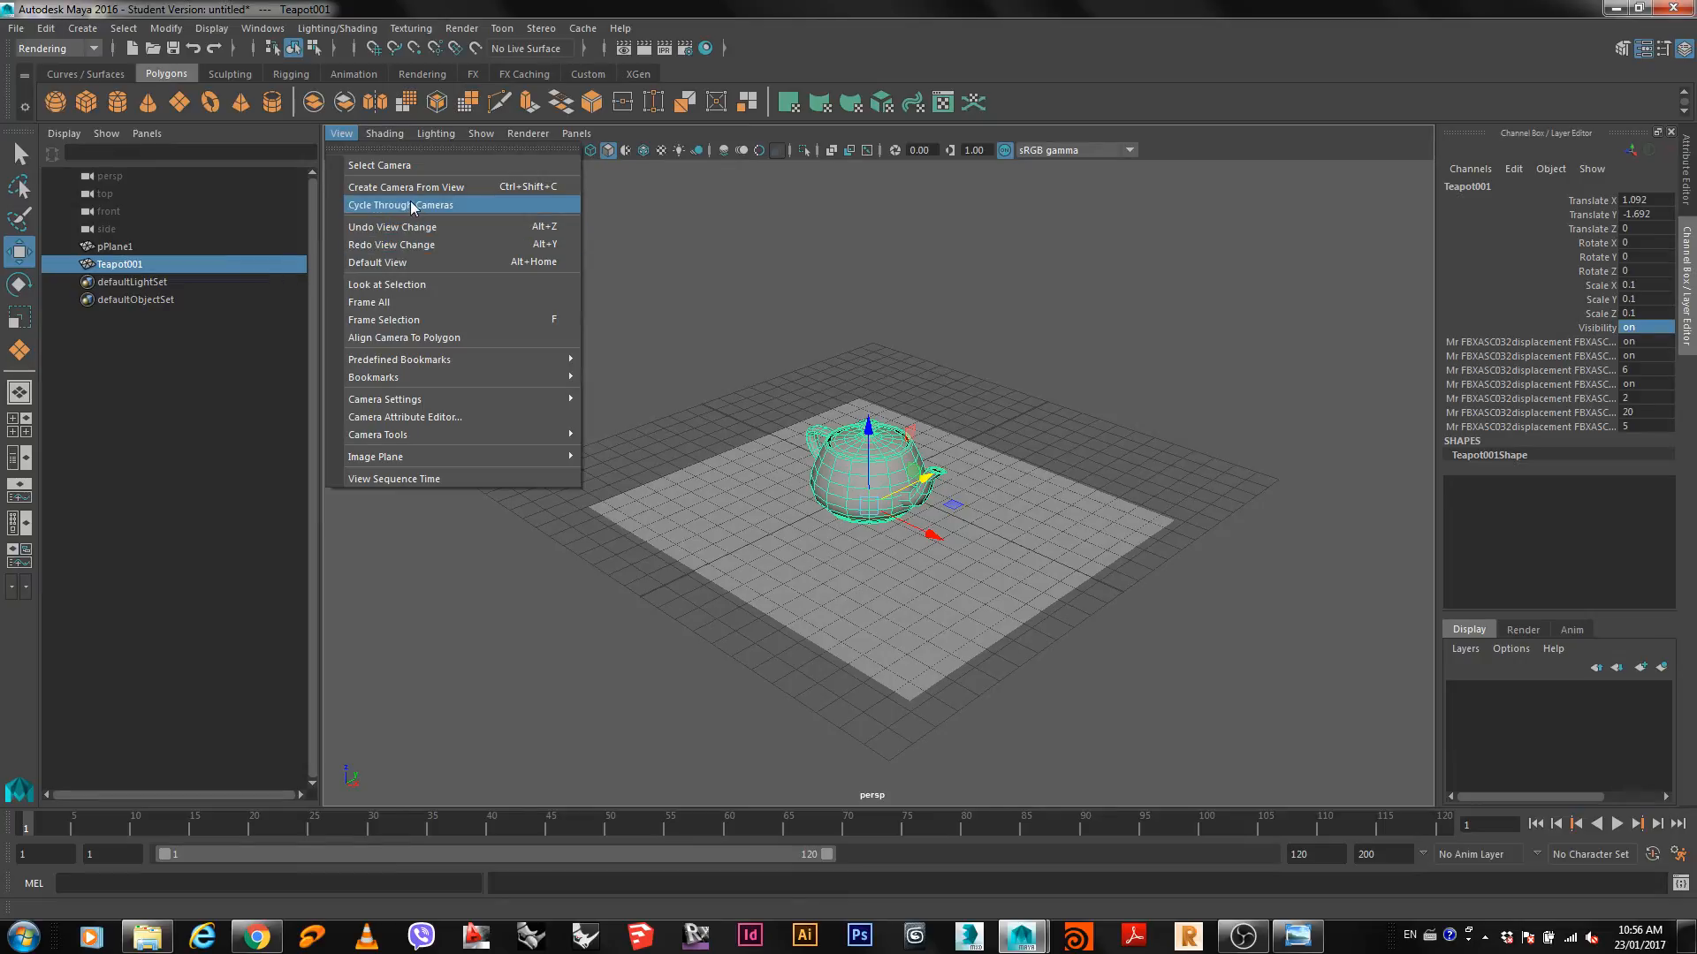
{"action": "mouse_move", "coordinate": [480, 353]}
{"action": "mouse_move", "coordinate": [448, 400]}
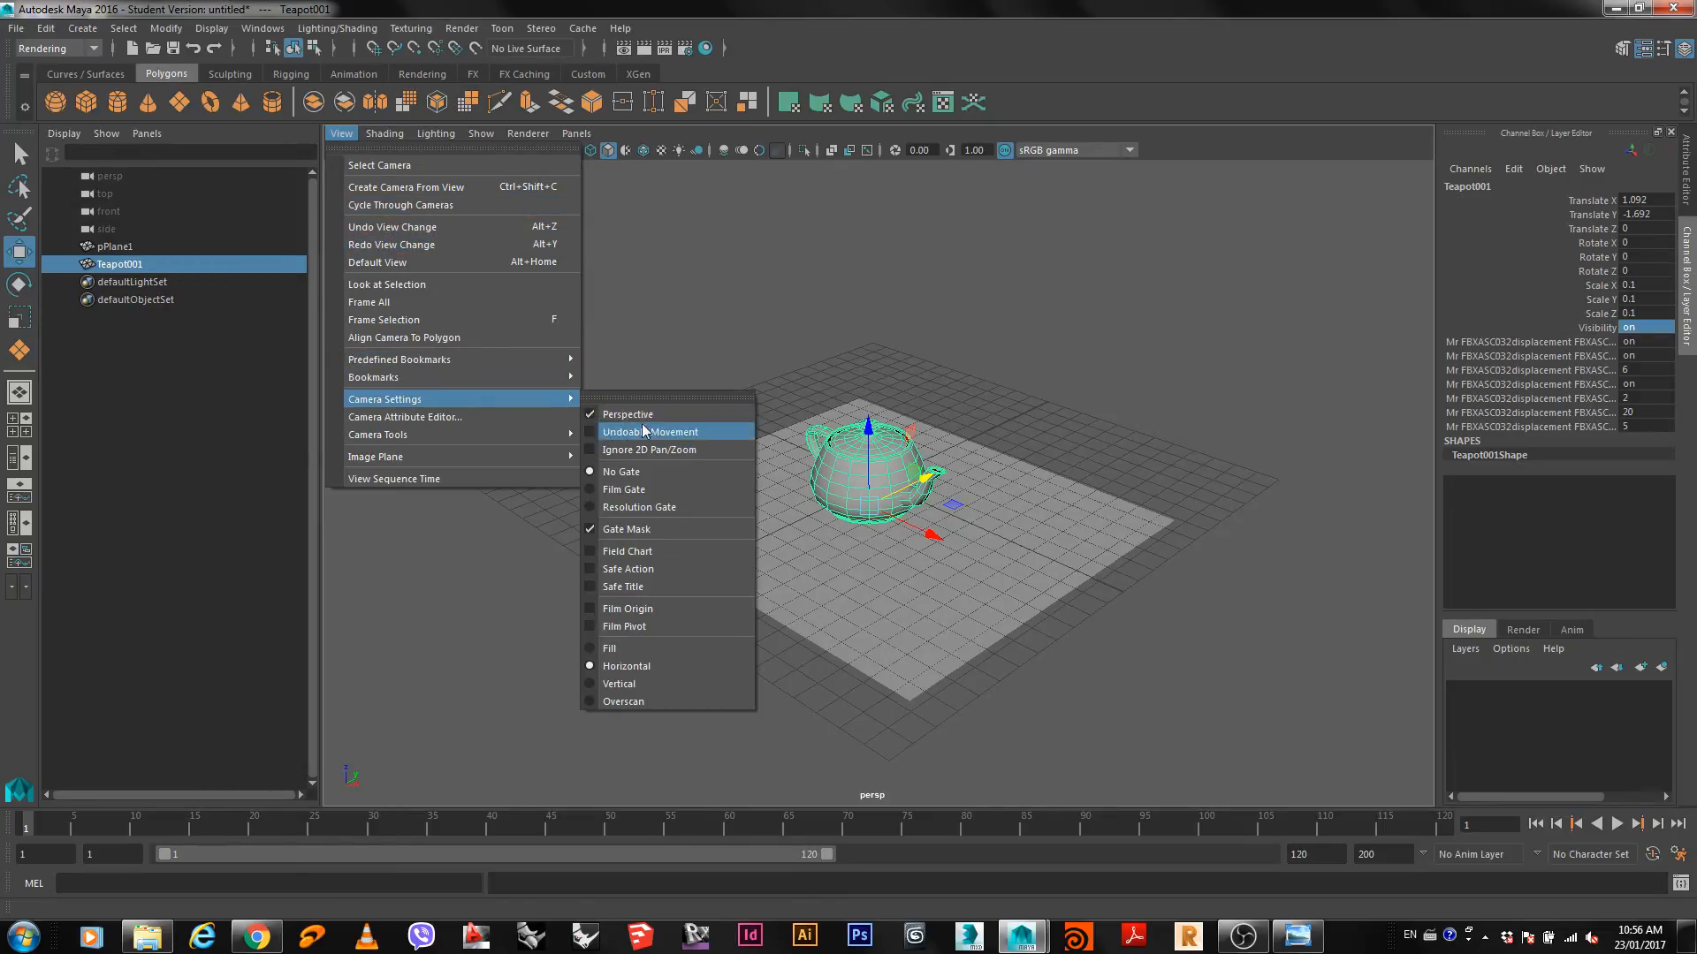
{"action": "left_click", "coordinate": [630, 501]}
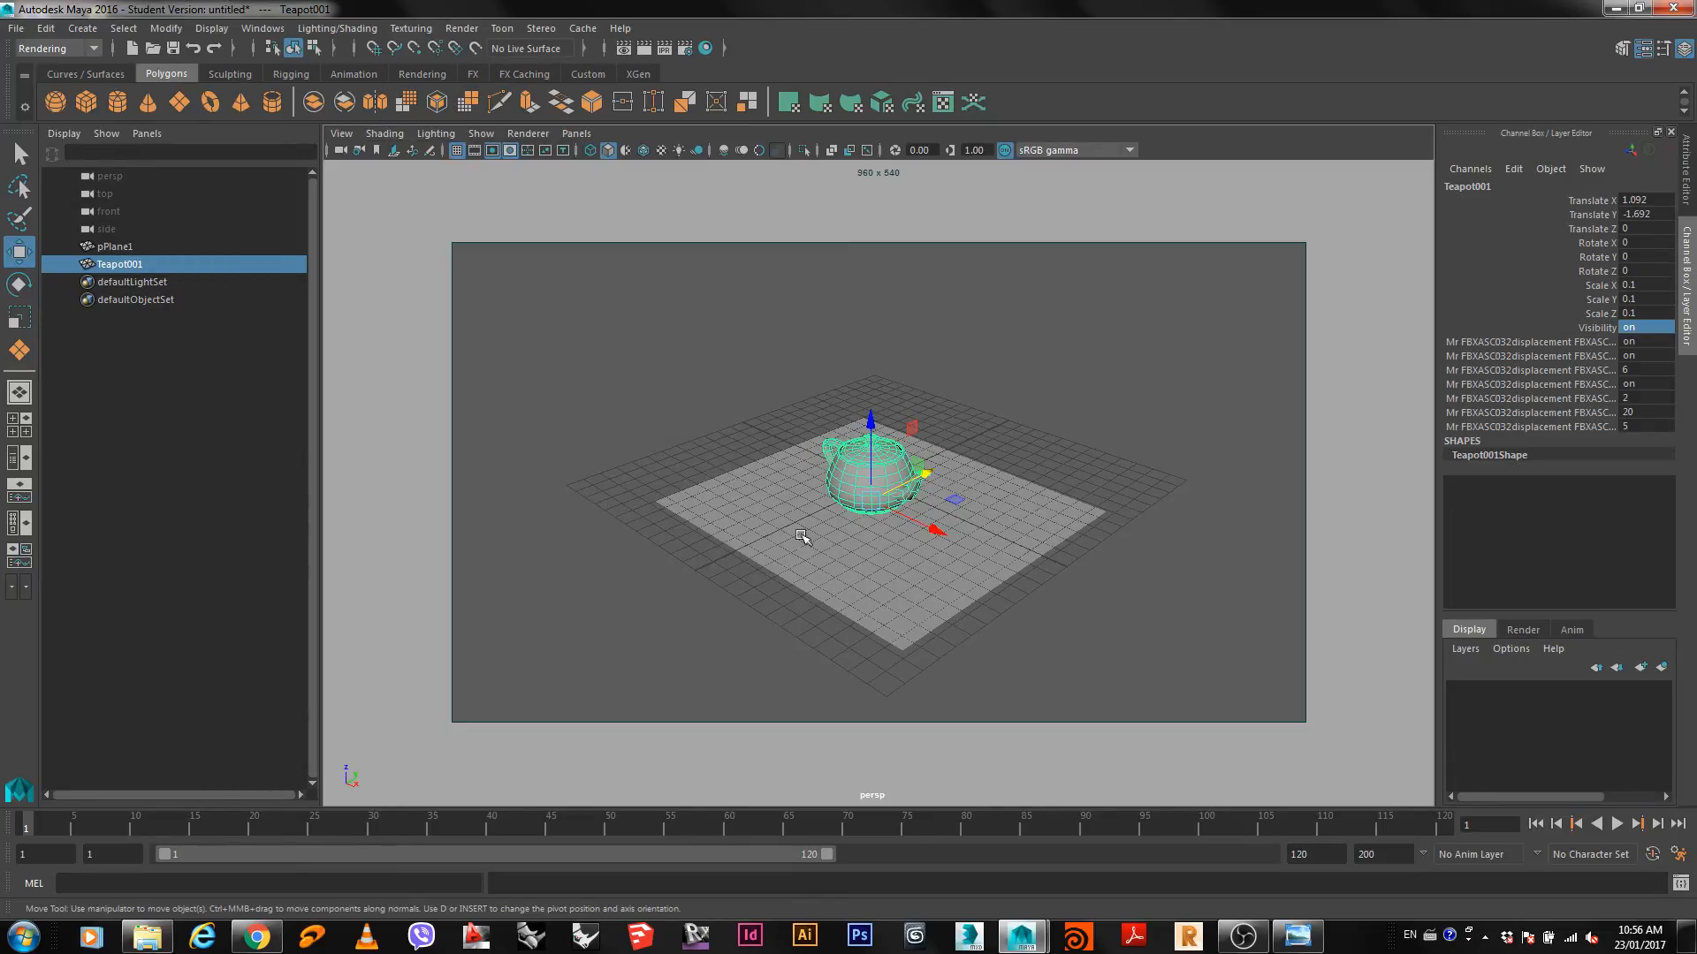
{"action": "left_click_drag", "start_coordinate": [804, 538], "coordinate": [874, 529], "text": "alt"}
{"action": "key", "text": "f"}
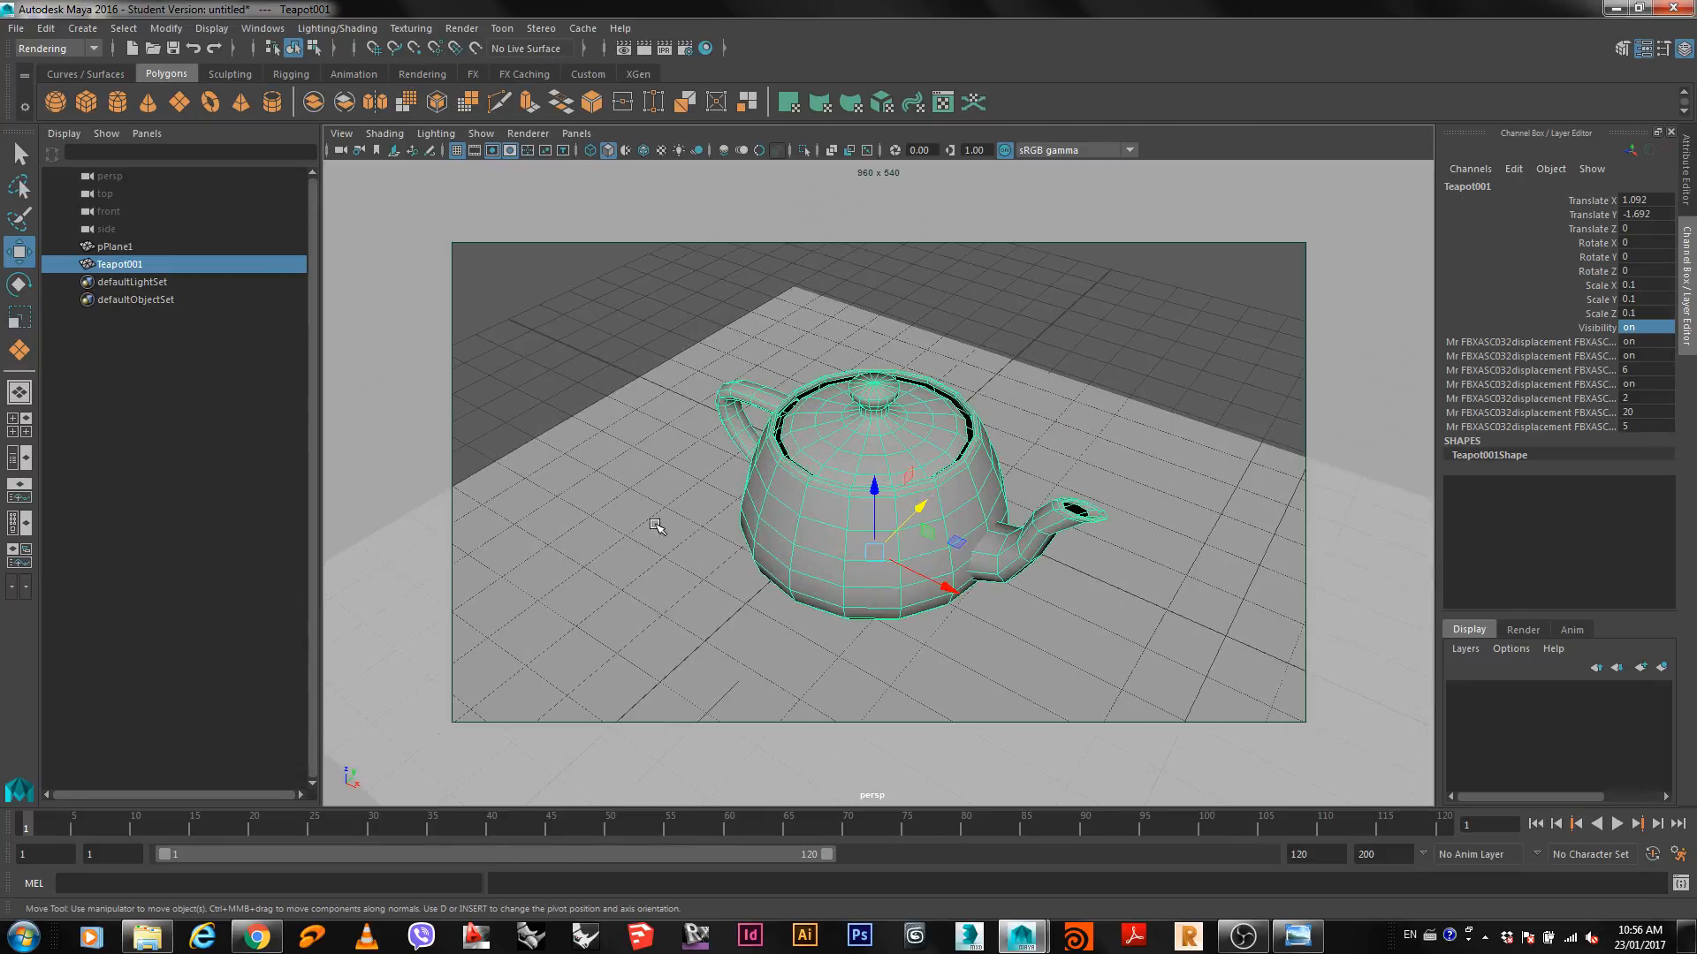
{"action": "middle_click_drag", "start_coordinate": [905, 567], "coordinate": [862, 495], "text": "alt"}
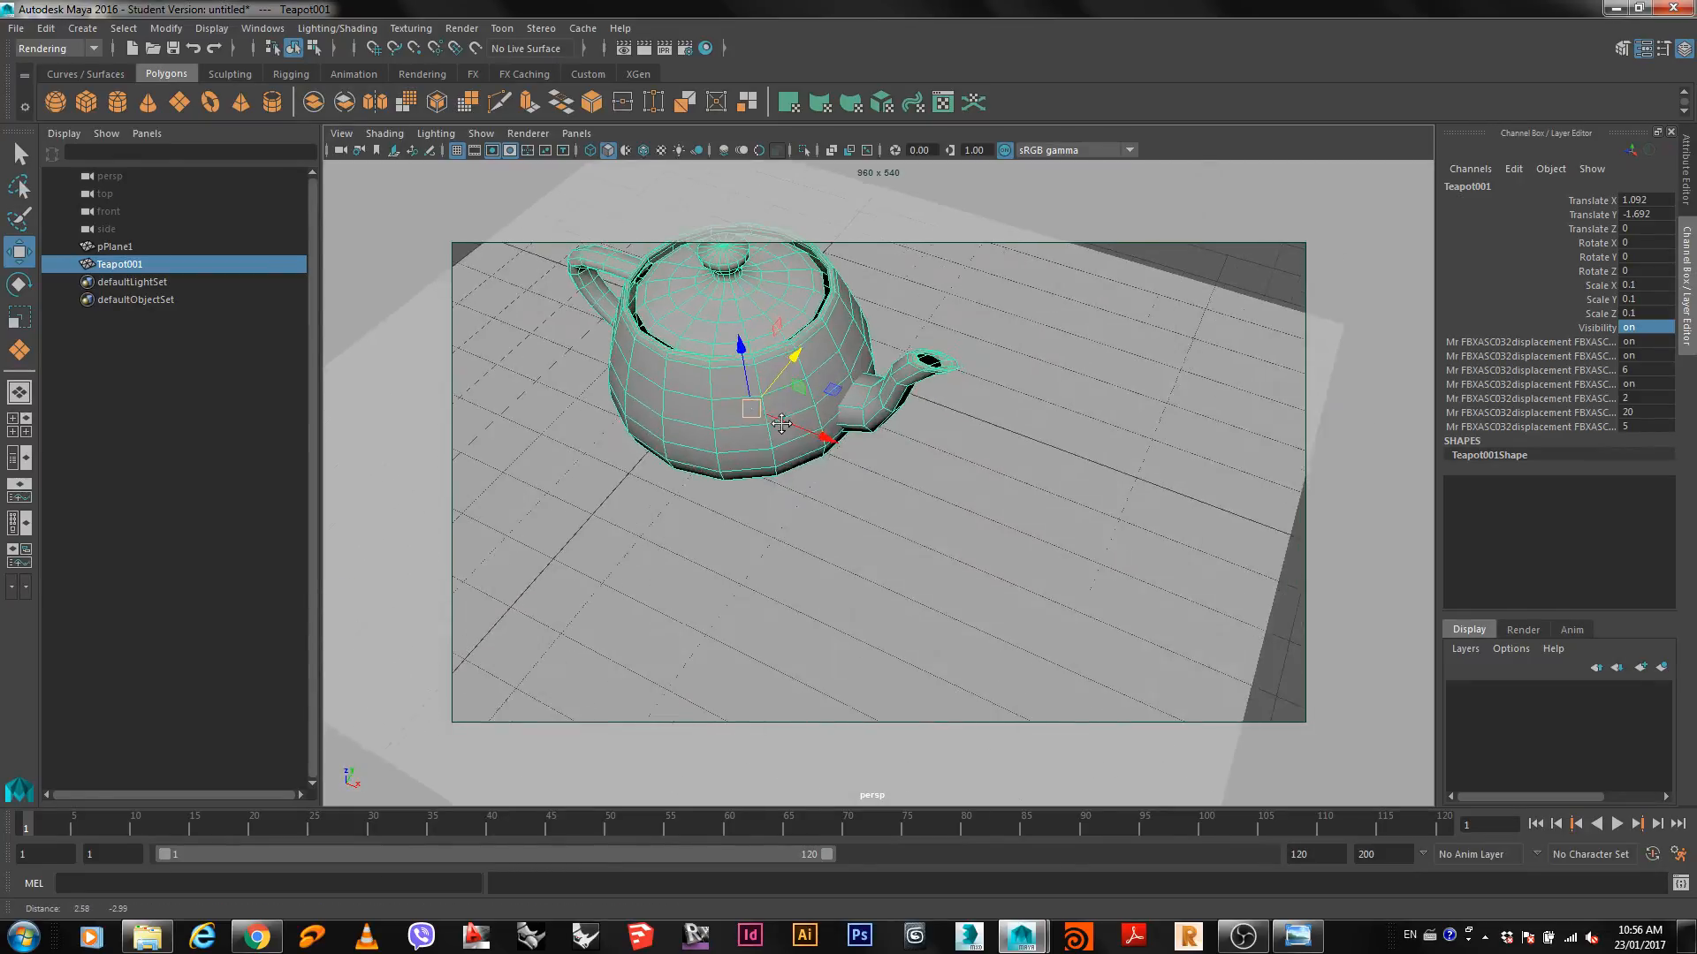
{"action": "left_click_drag", "start_coordinate": [758, 458], "coordinate": [754, 510], "text": "alt"}
Set the ground plane's width and height to 40 in its polyPlane1 creation inputs.
{"action": "left_click", "coordinate": [565, 514]}
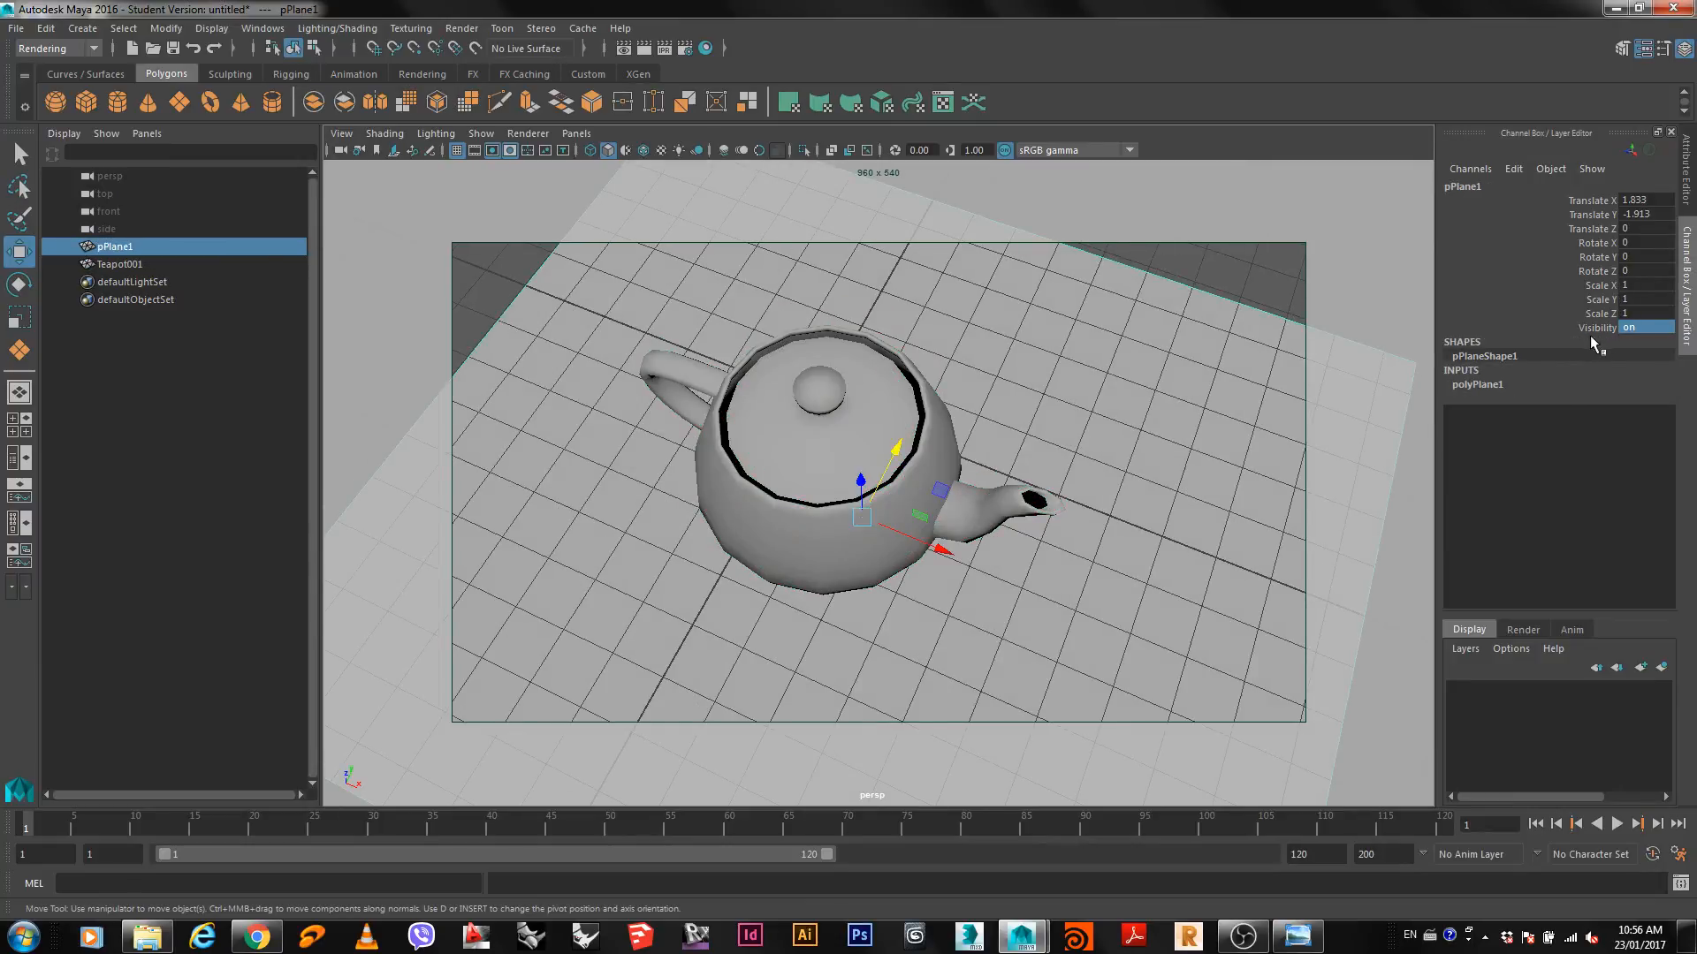
{"action": "left_click", "coordinate": [1476, 385]}
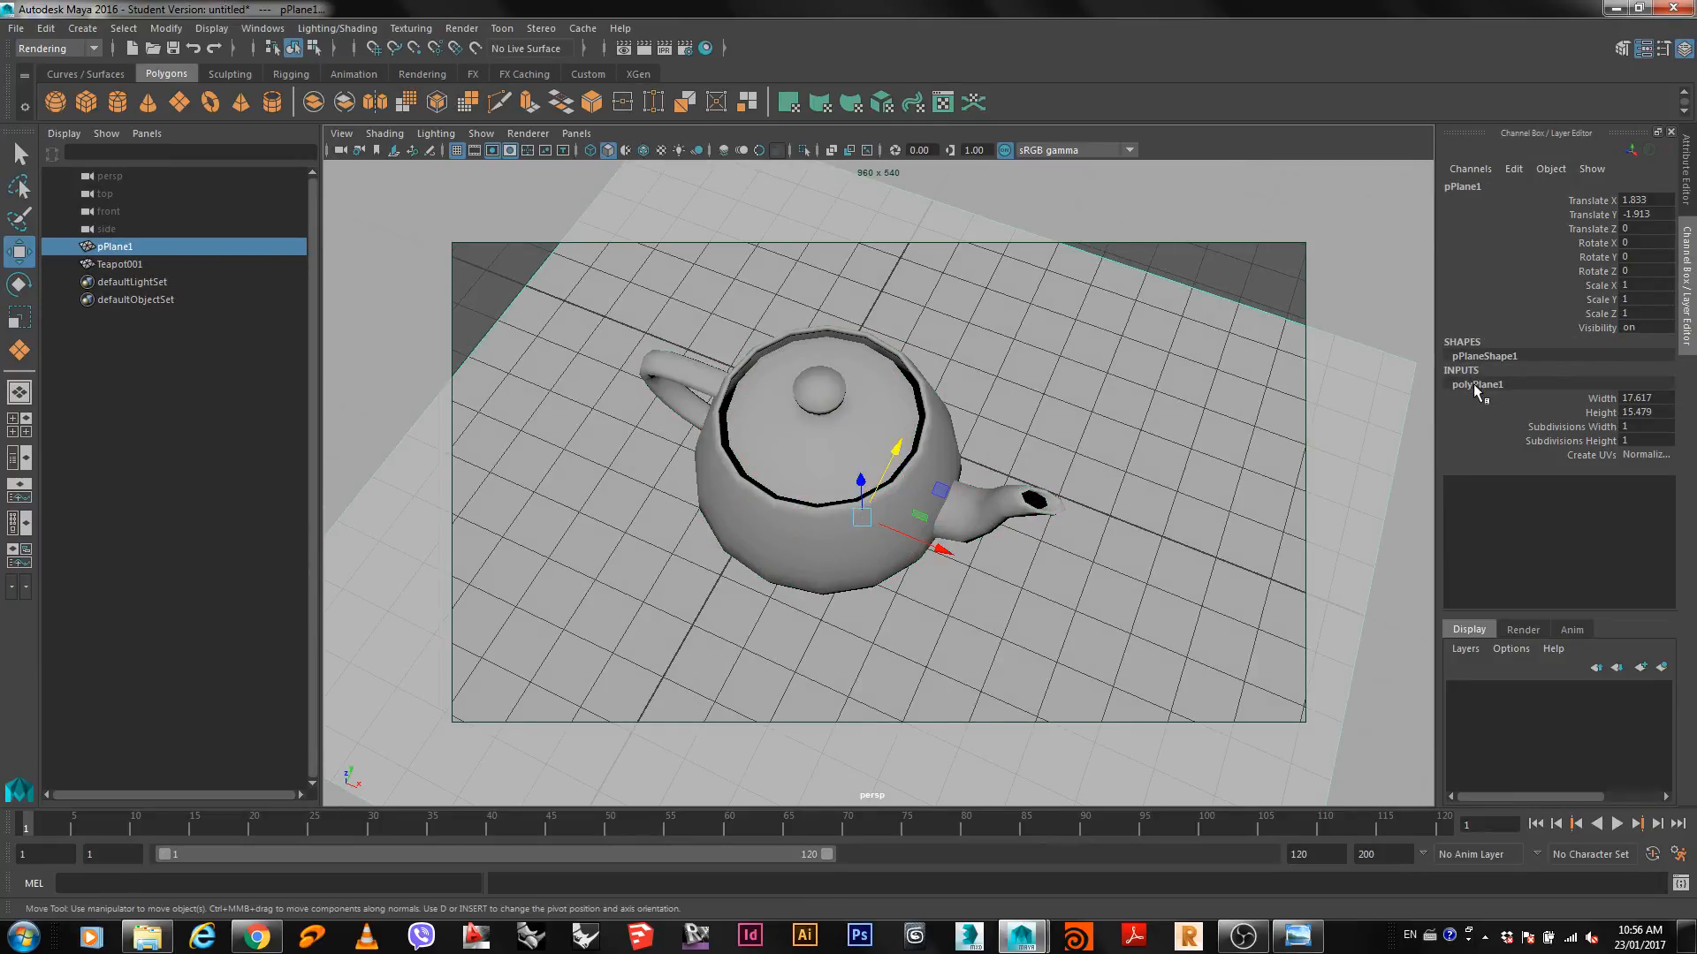
{"action": "double_click", "coordinate": [1668, 399]}
{"action": "type", "text": "40"}
{"action": "key", "text": "Tab"}
{"action": "type", "text": "40"}
{"action": "key", "text": "Tab"}
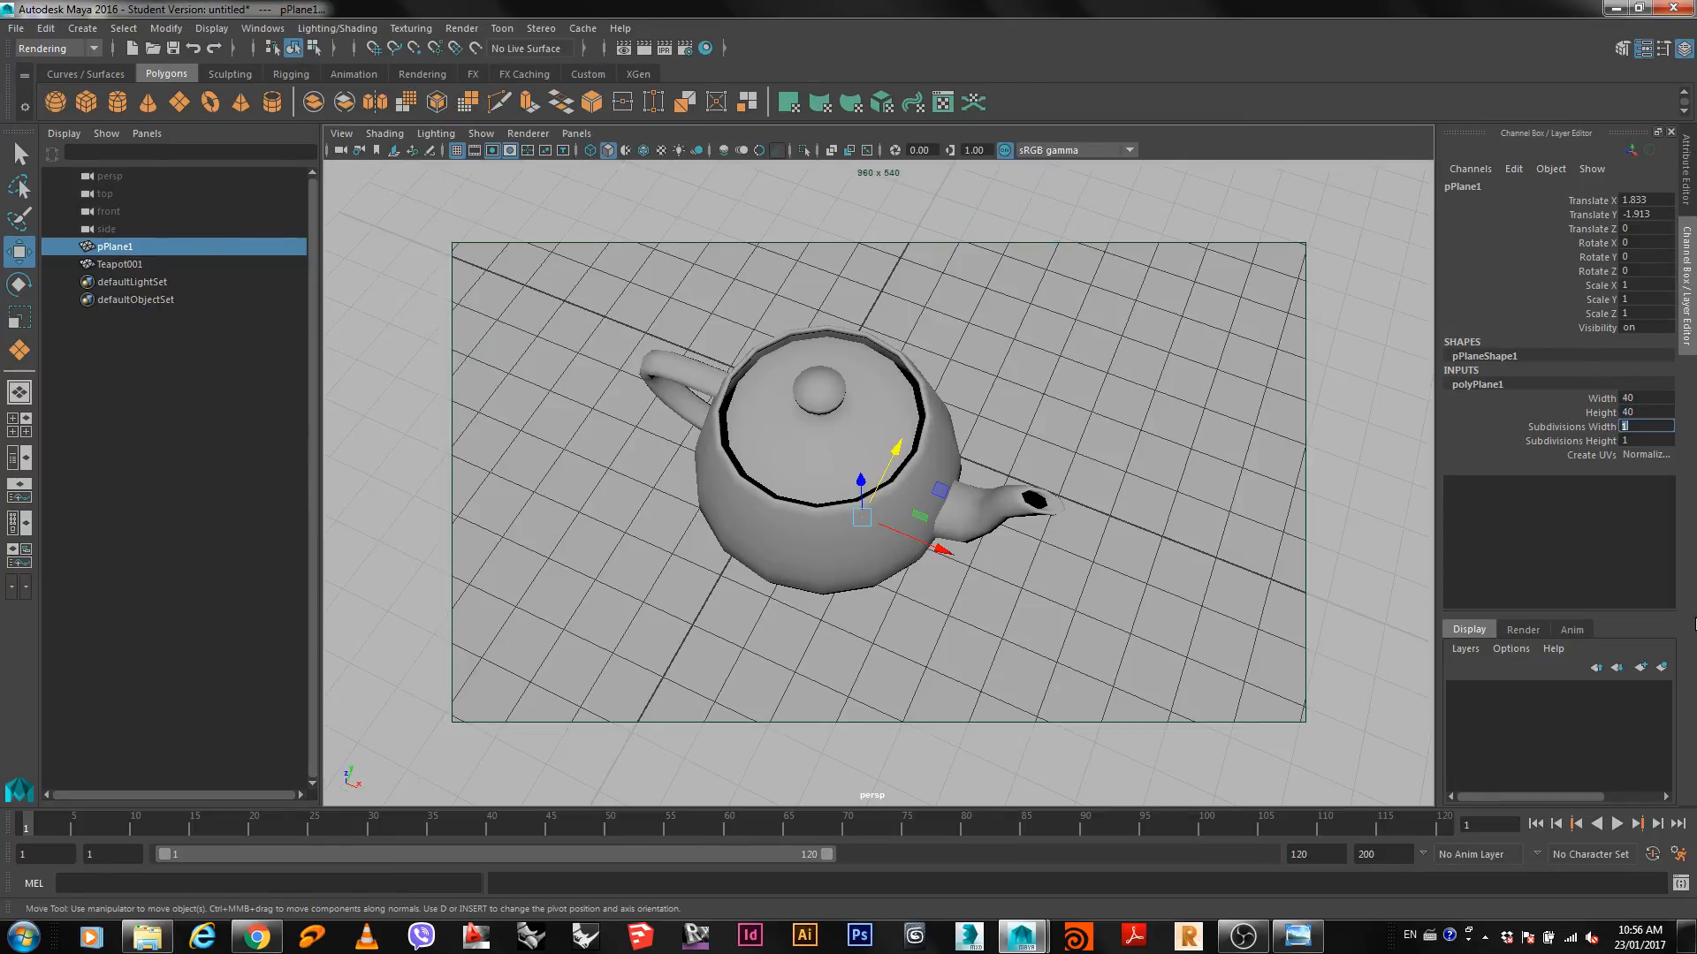
Set the renderer to mental ray and create a Physical Sun and Sky environment in the scene render settings.
{"action": "mouse_move", "coordinate": [723, 591]}
{"action": "middle_mouse_down", "text": "alt"}
{"action": "mouse_move", "coordinate": [711, 560]}
{"action": "mouse_move", "coordinate": [701, 586]}
{"action": "middle_mouse_up", "text": "alt"}
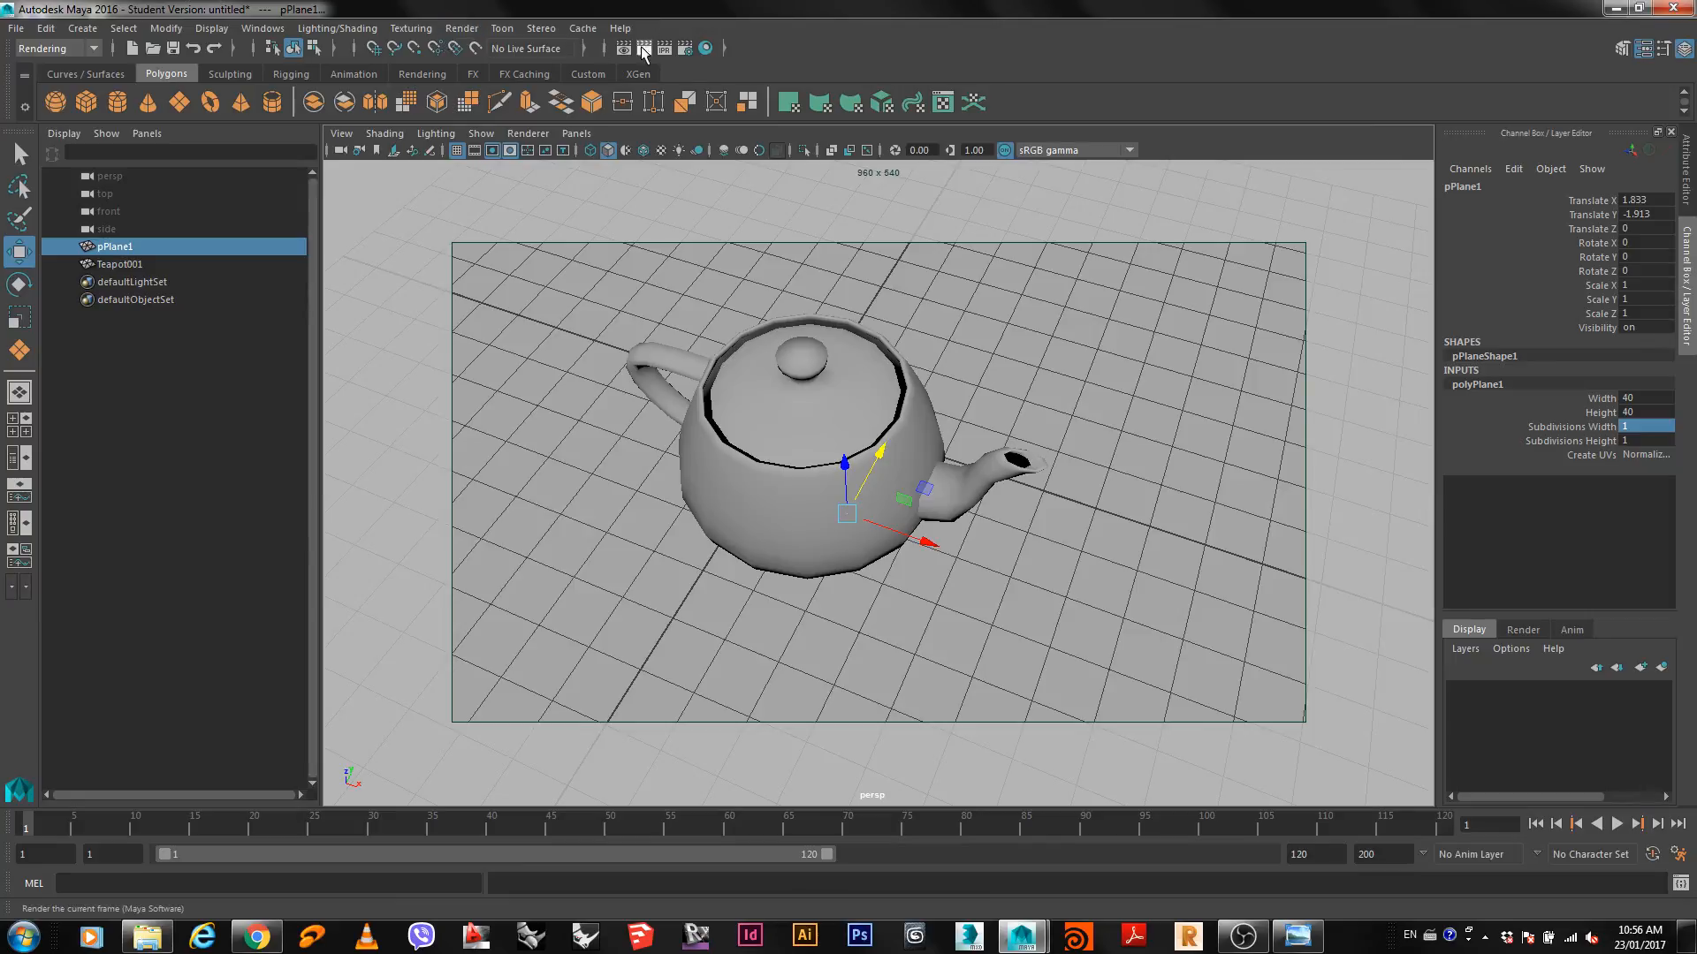
{"action": "left_click", "coordinate": [686, 49]}
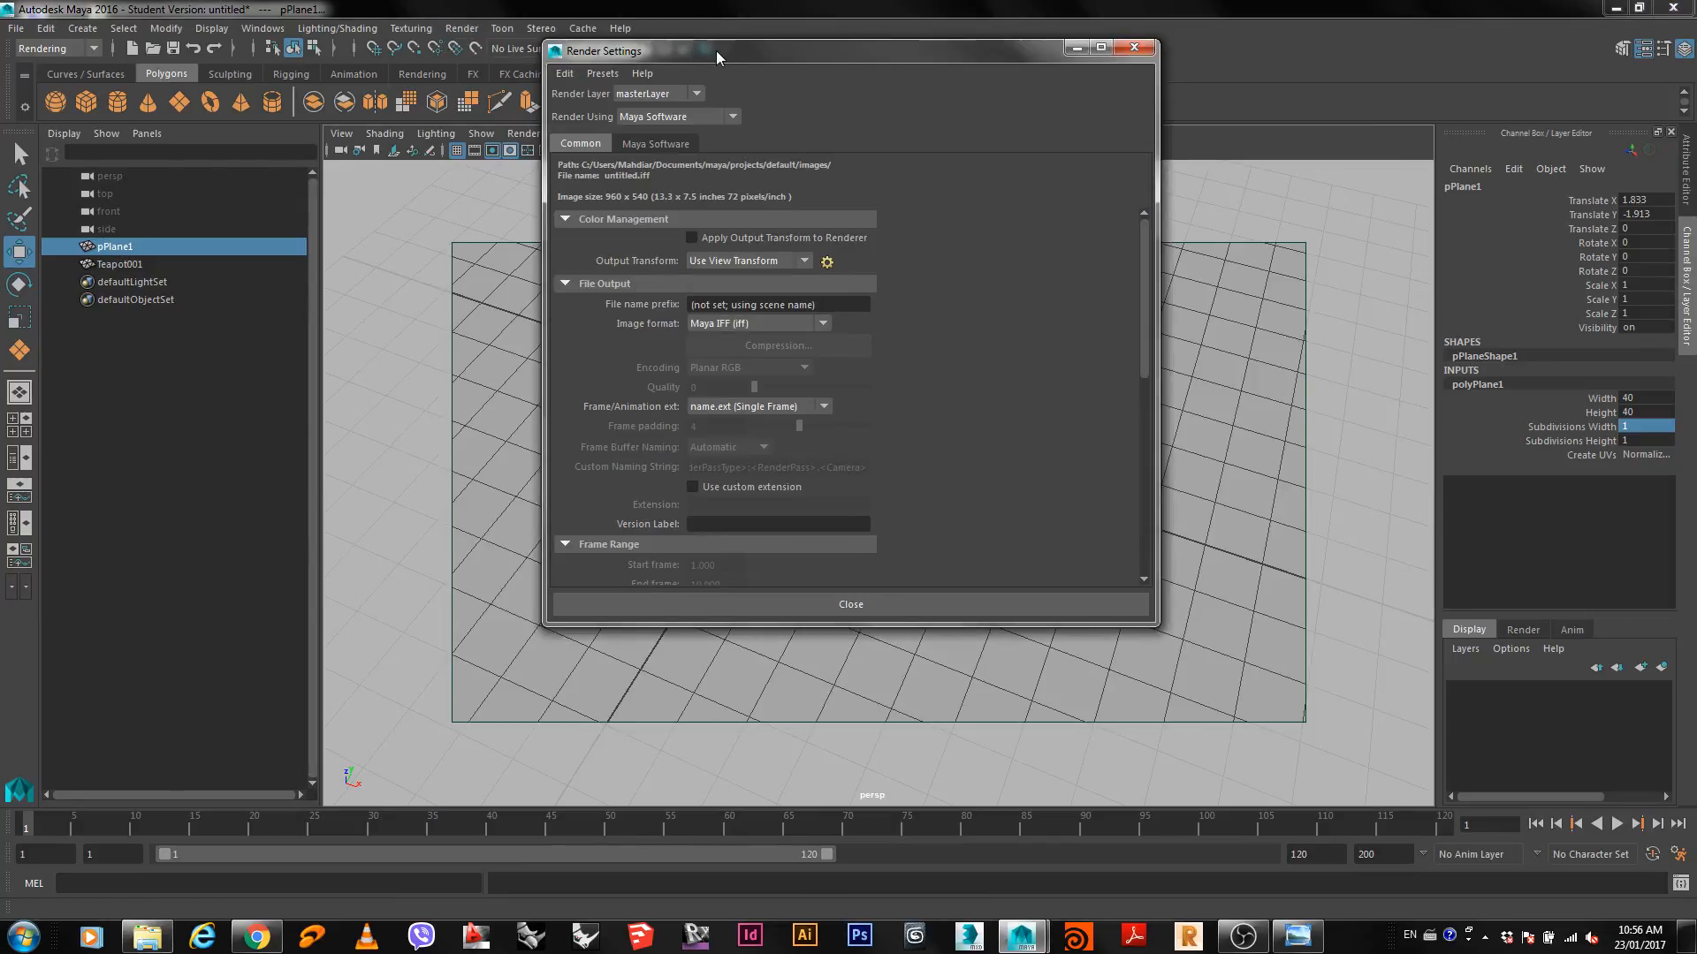
{"action": "left_click_drag", "start_coordinate": [718, 50], "coordinate": [1158, 28]}
{"action": "left_click", "coordinate": [1172, 94]}
{"action": "left_click", "coordinate": [1074, 187]}
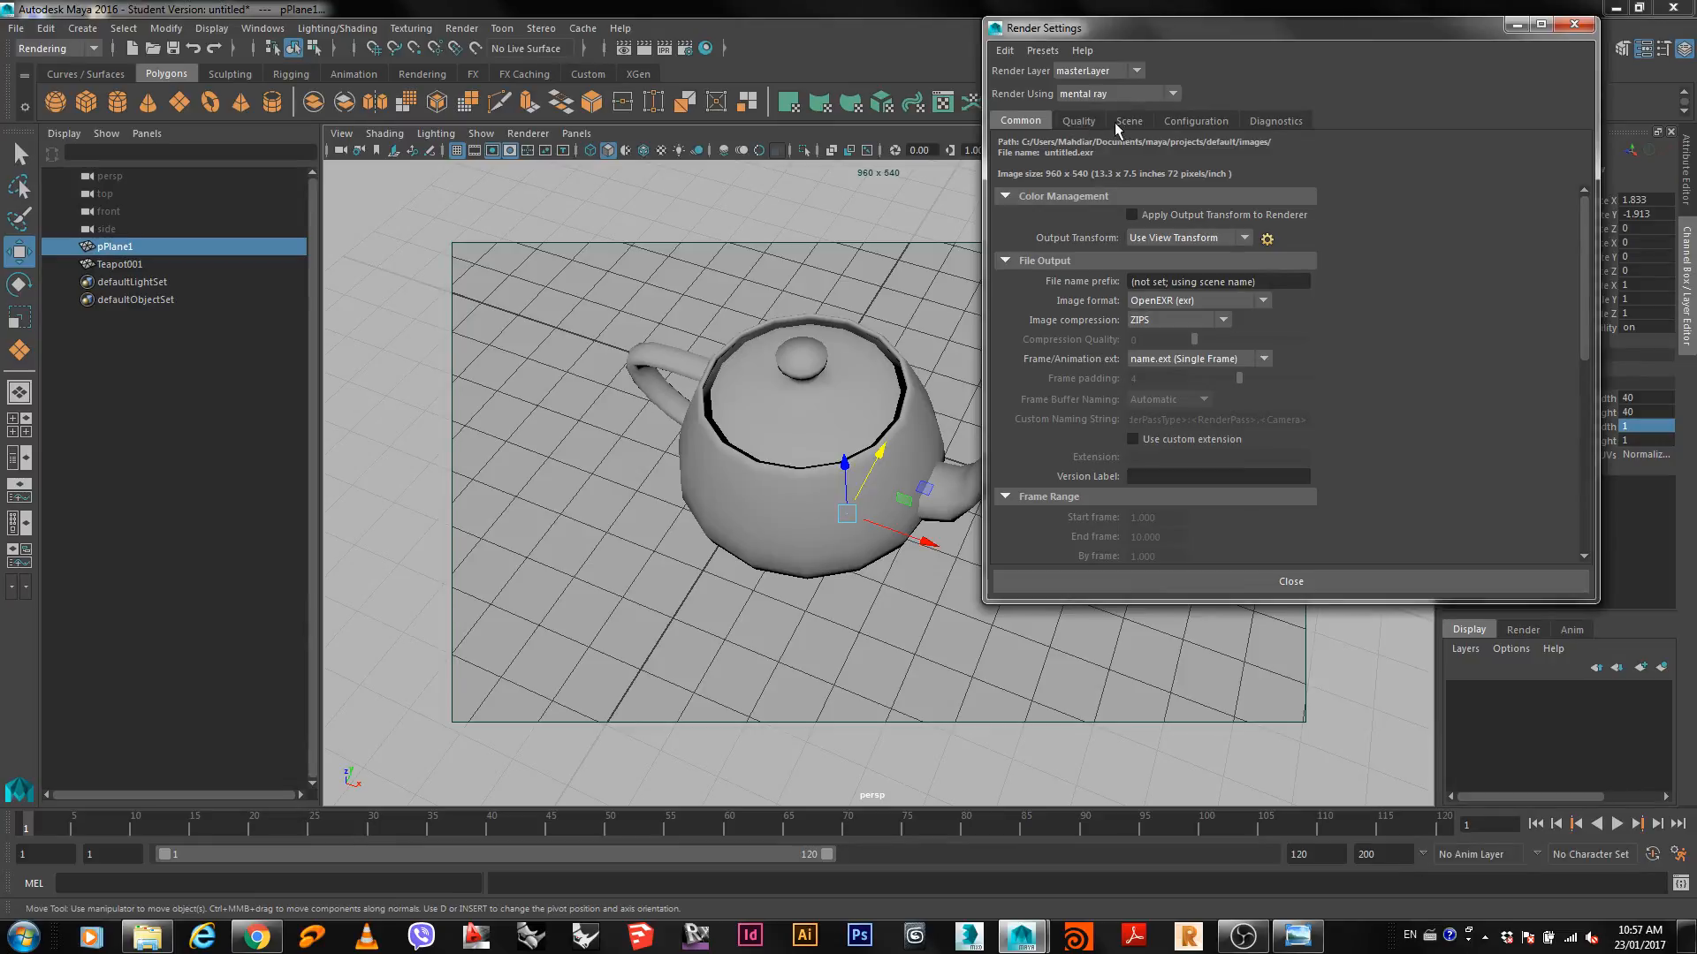
{"action": "left_click", "coordinate": [1078, 122]}
{"action": "left_click", "coordinate": [1129, 121]}
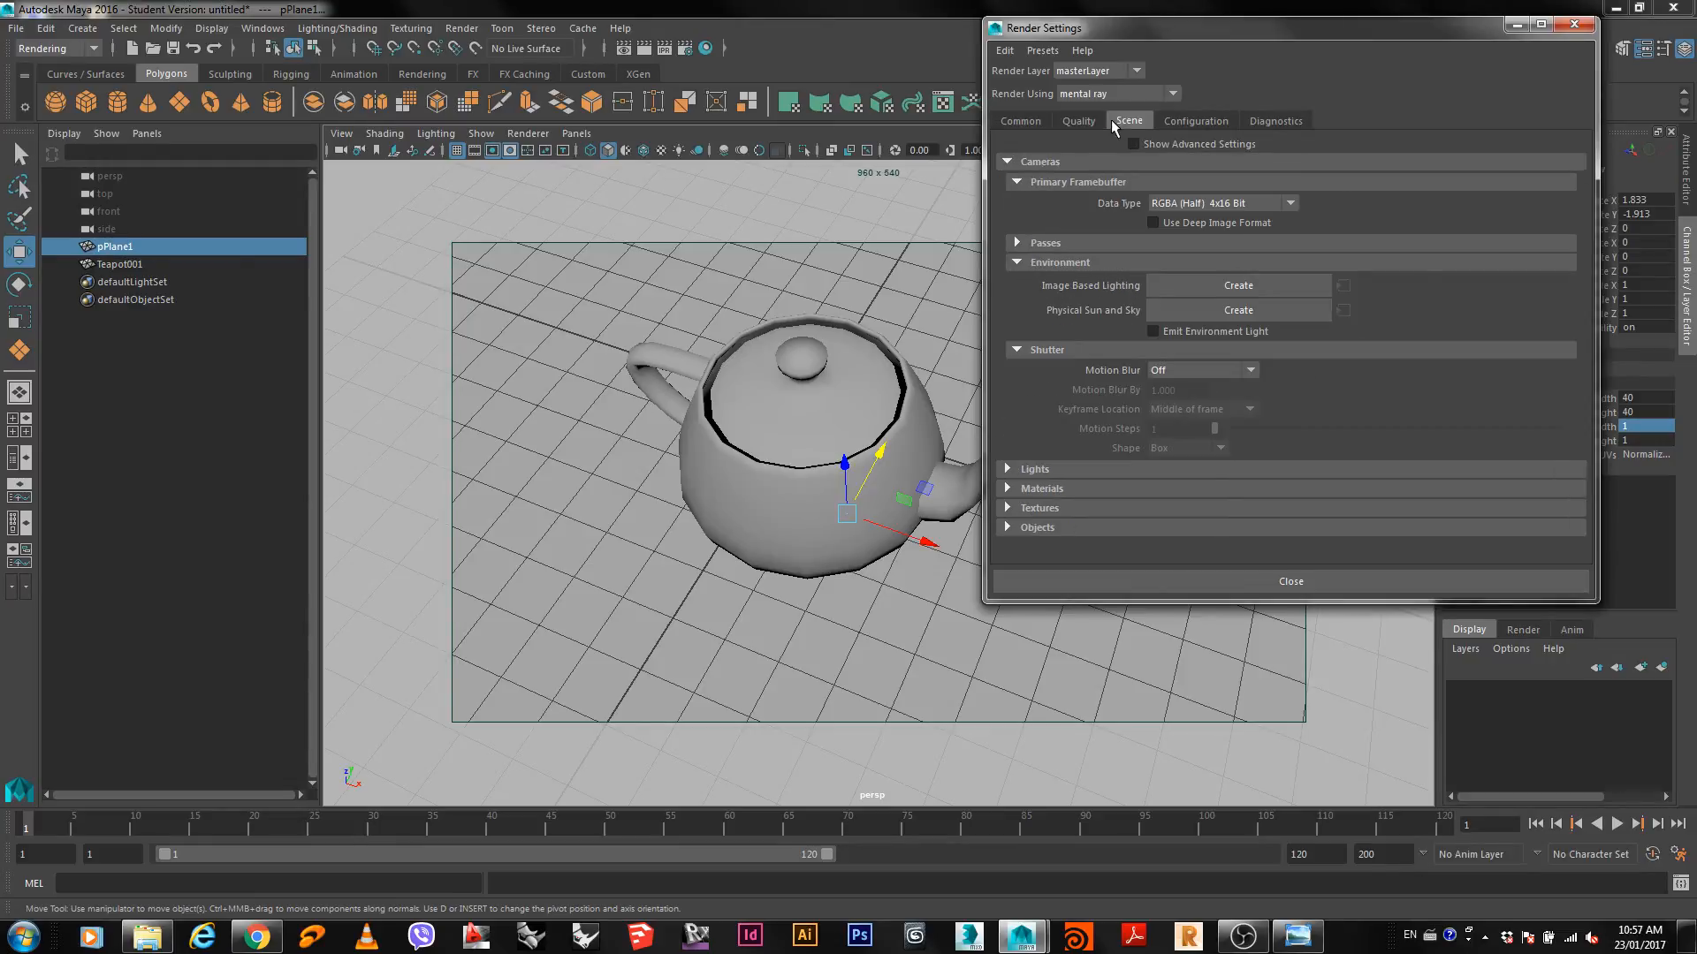
{"action": "left_click", "coordinate": [1216, 310]}
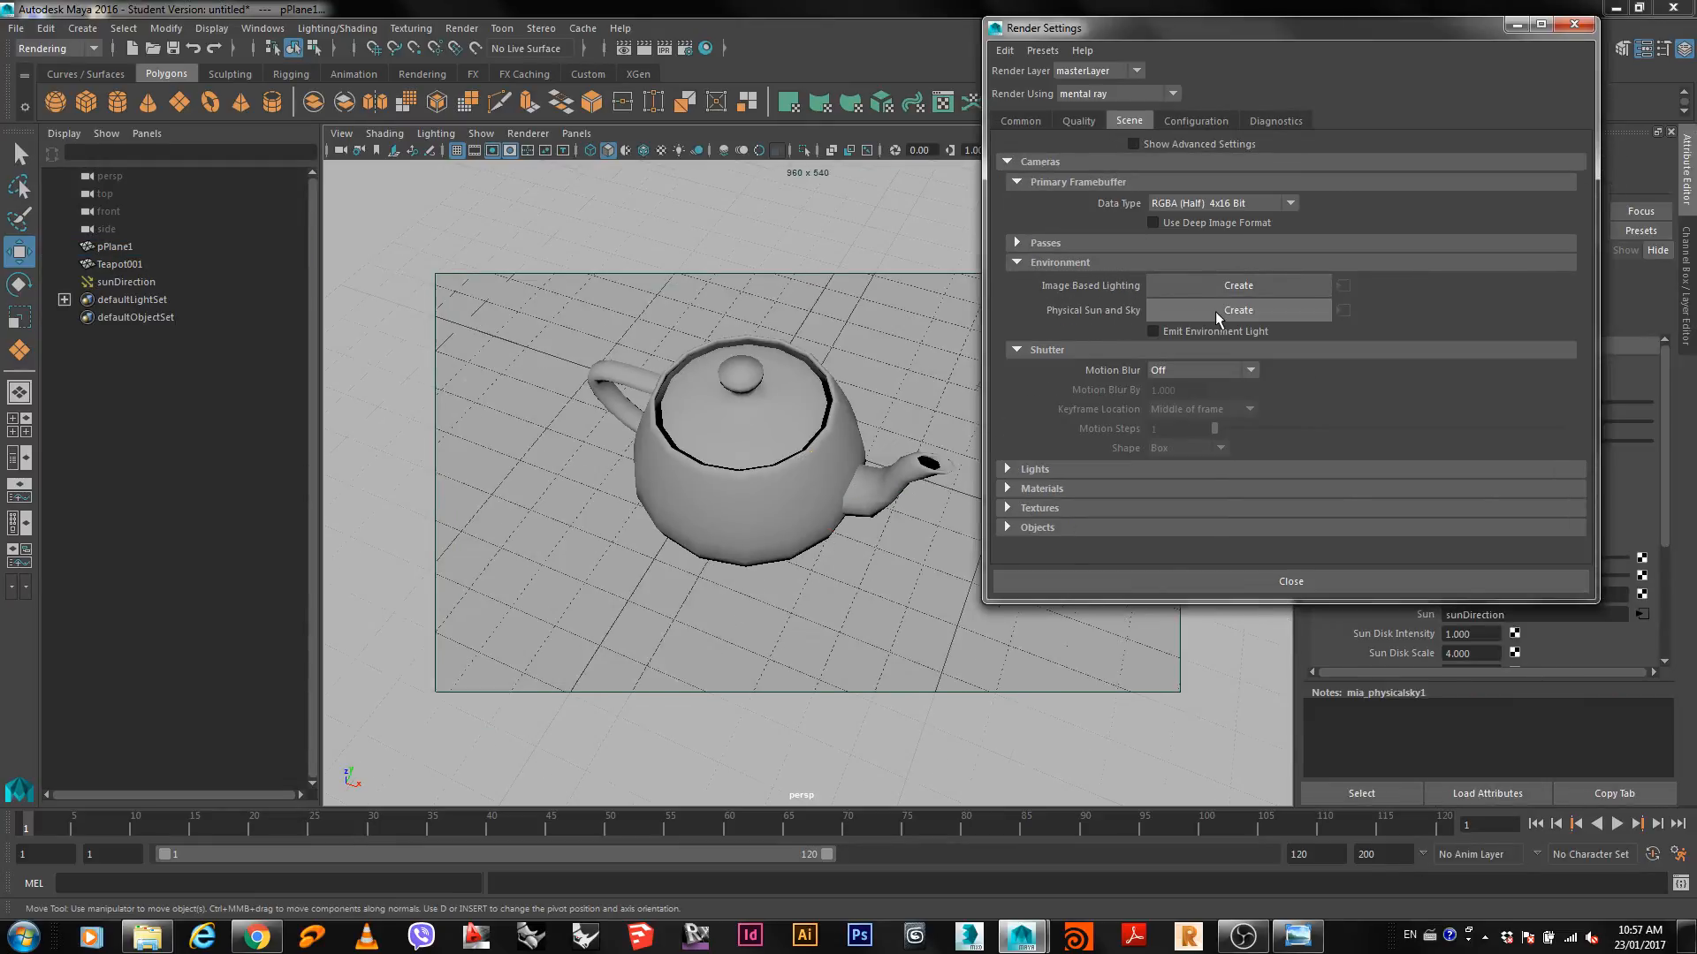
{"action": "left_click", "coordinate": [1540, 25]}
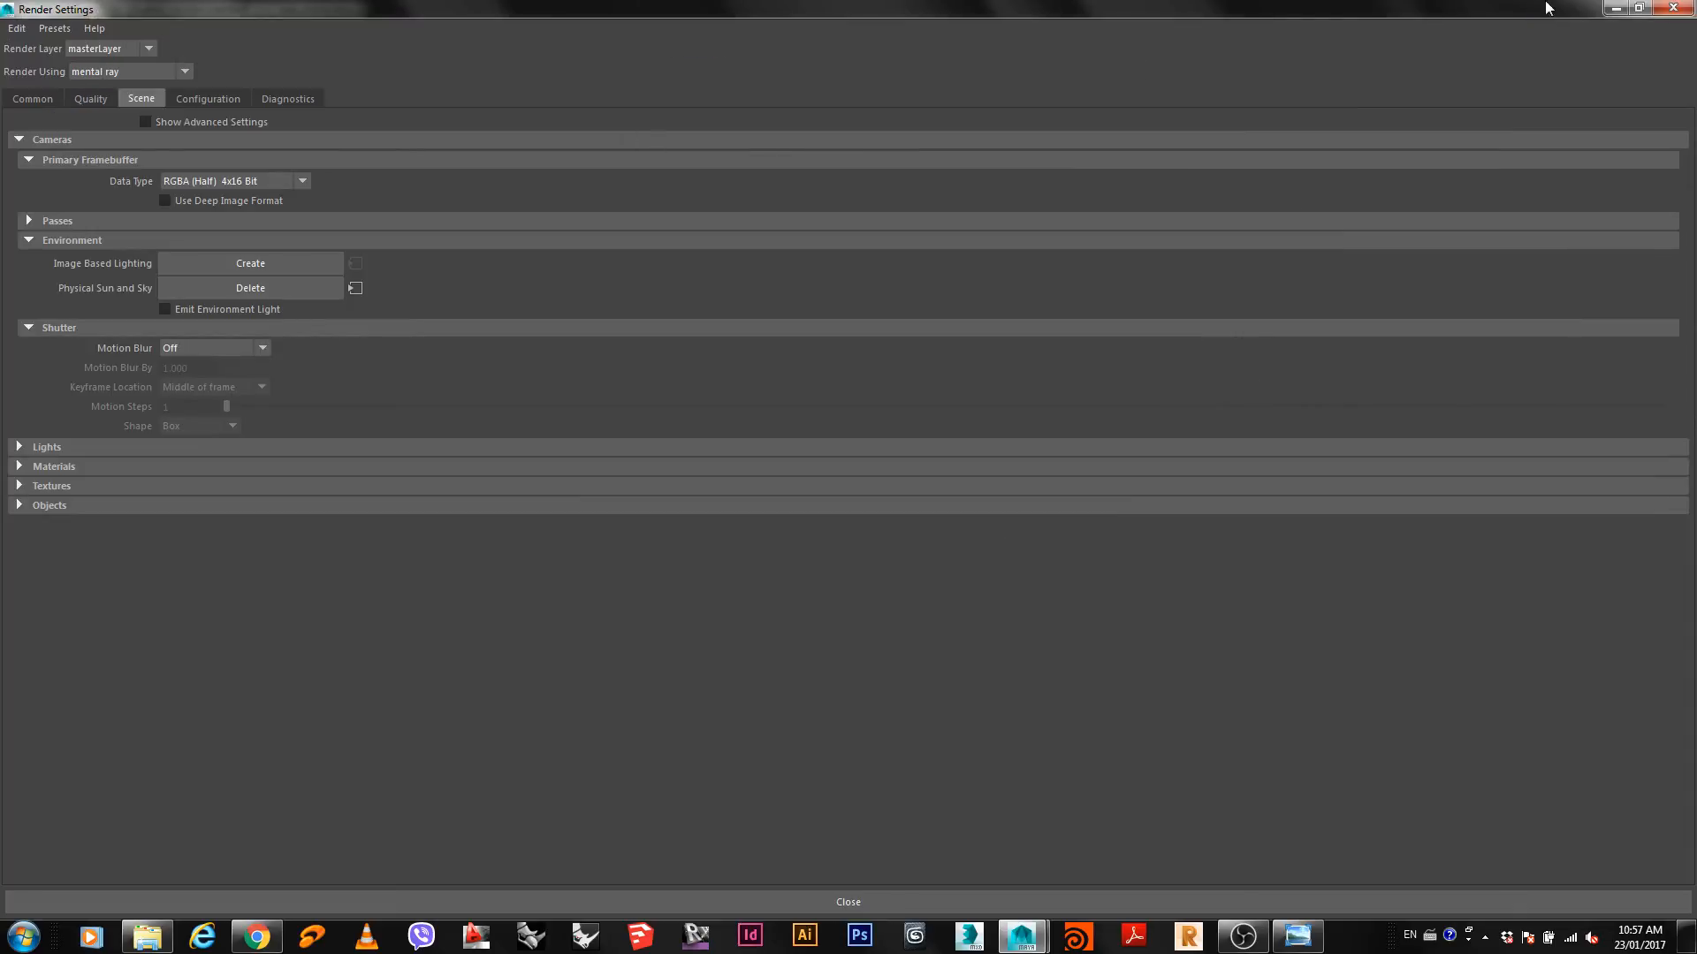
{"action": "left_click", "coordinate": [1639, 8]}
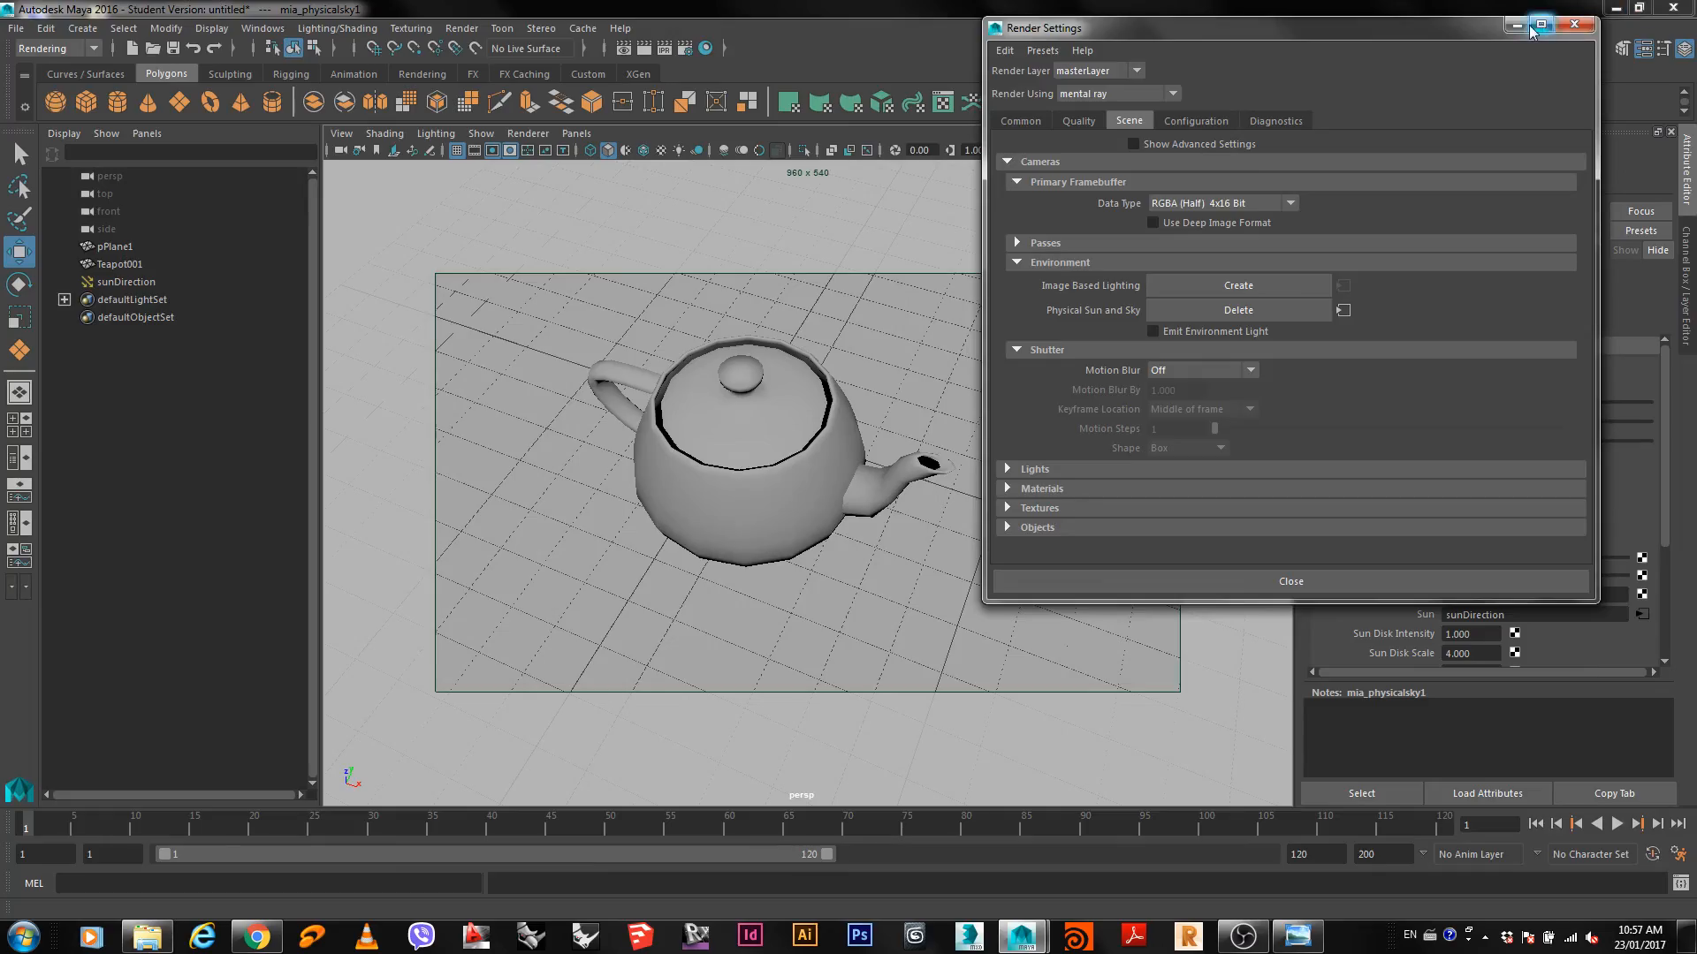
Minimize the render settings, render the current frame and move the Render View aside to uncover the teapot.
{"action": "left_click", "coordinate": [1517, 25]}
{"action": "left_click", "coordinate": [644, 48]}
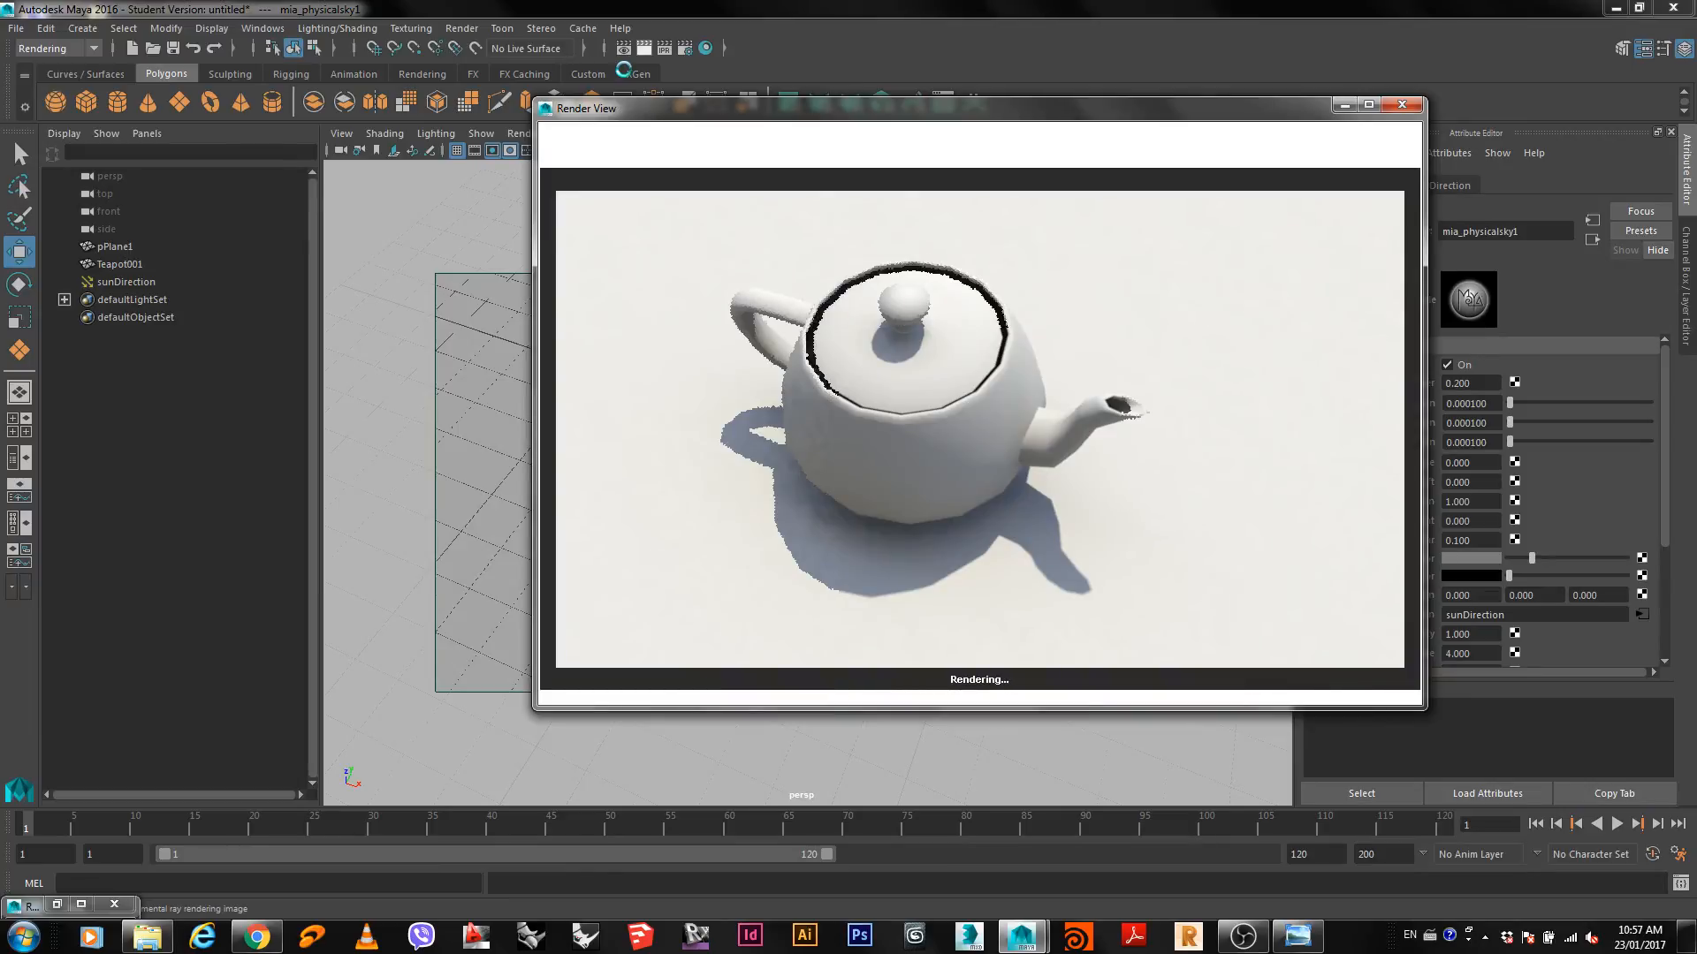
{"action": "left_click_drag", "start_coordinate": [1233, 116], "coordinate": [1490, 85]}
Smooth the teapot mesh and reselect it as an object.
{"action": "left_click", "coordinate": [685, 471]}
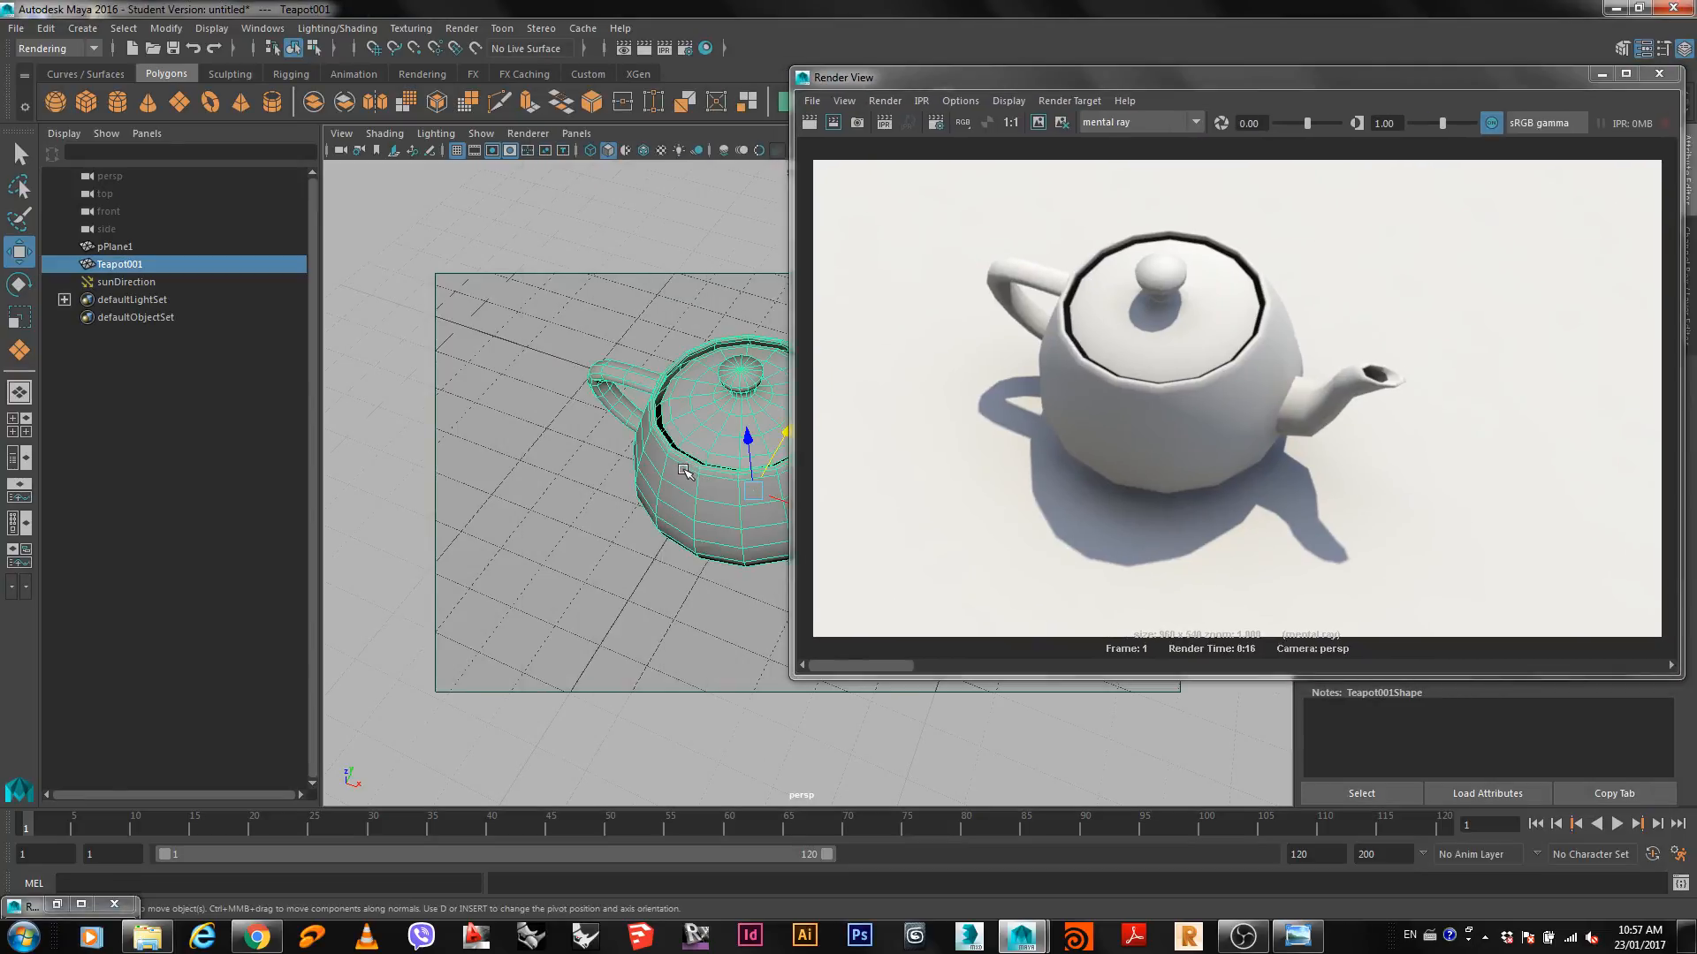
{"action": "right_click_drag", "start_coordinate": [683, 470], "coordinate": [649, 579], "text": "shift"}
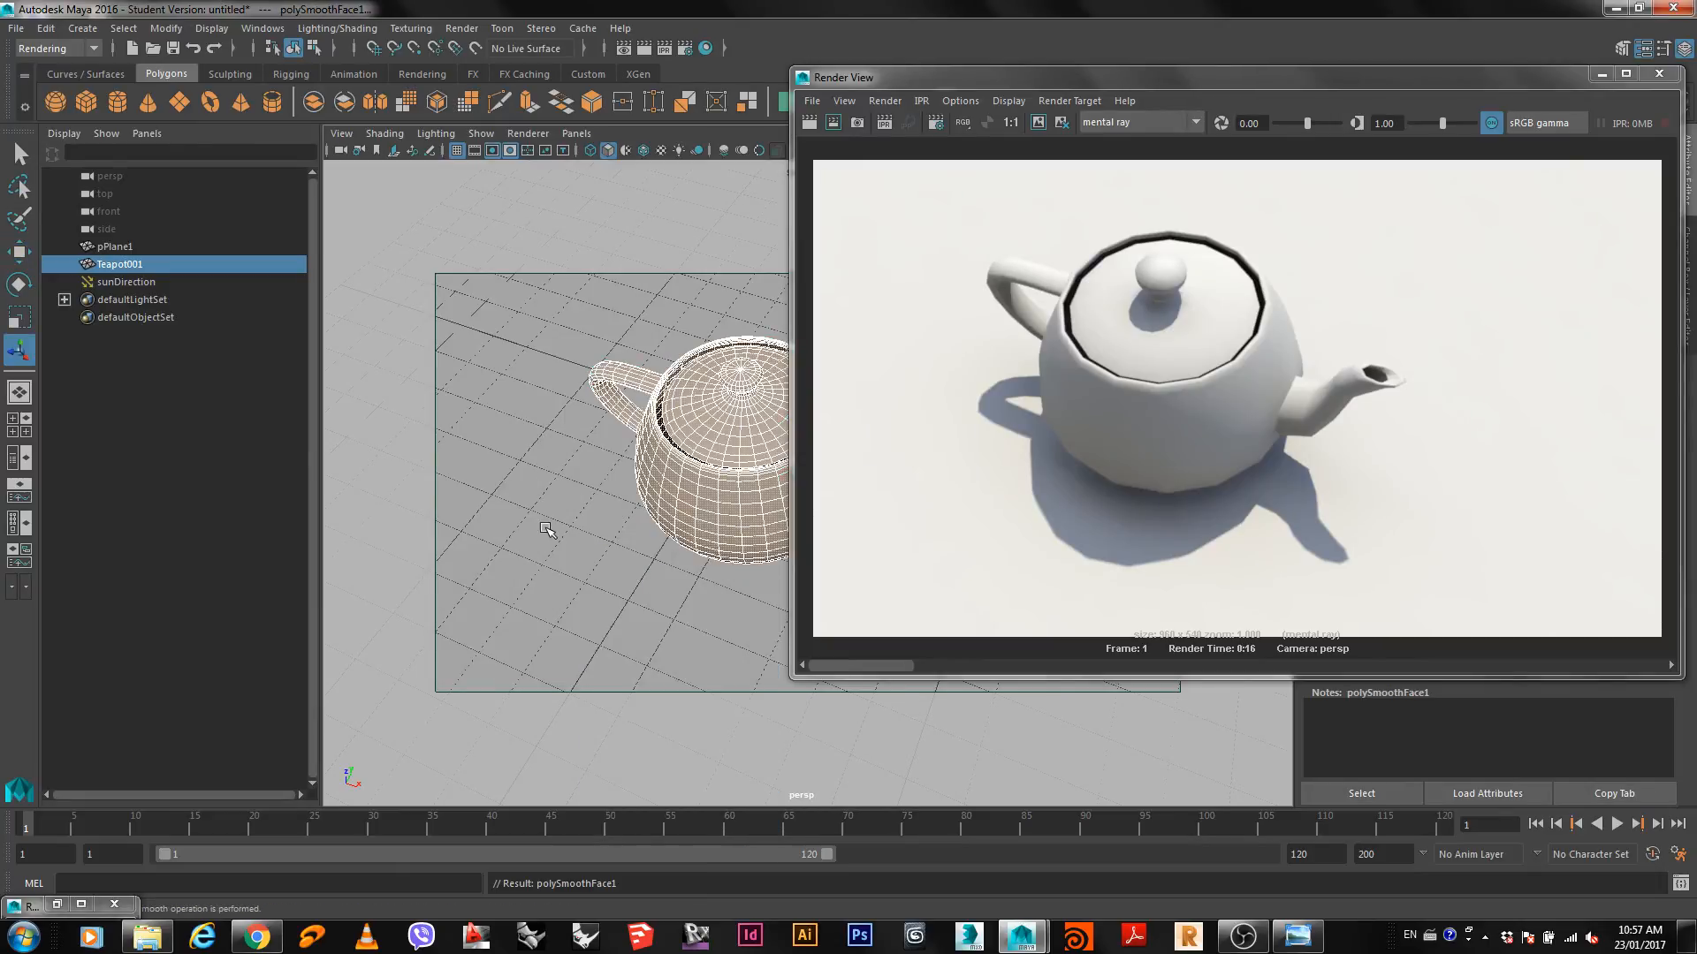
{"action": "left_click", "coordinate": [688, 488]}
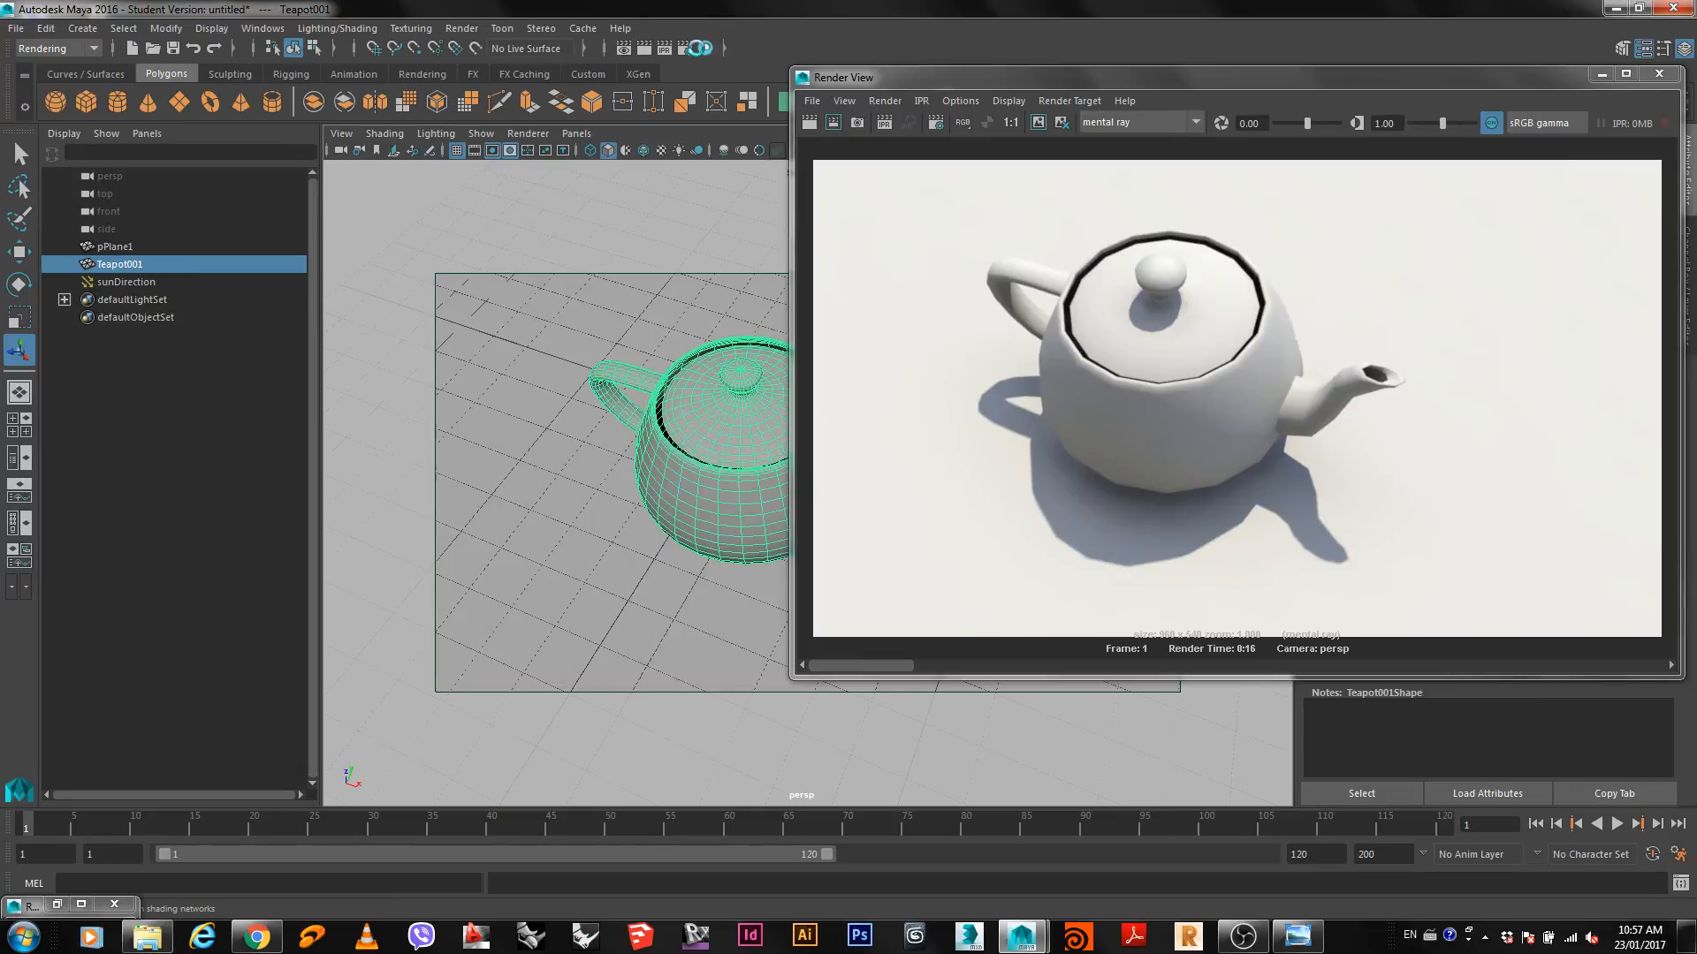
Open the Hypershade at full-screen size and browse its texture, rendering and material nodes.
{"action": "left_click", "coordinate": [698, 48]}
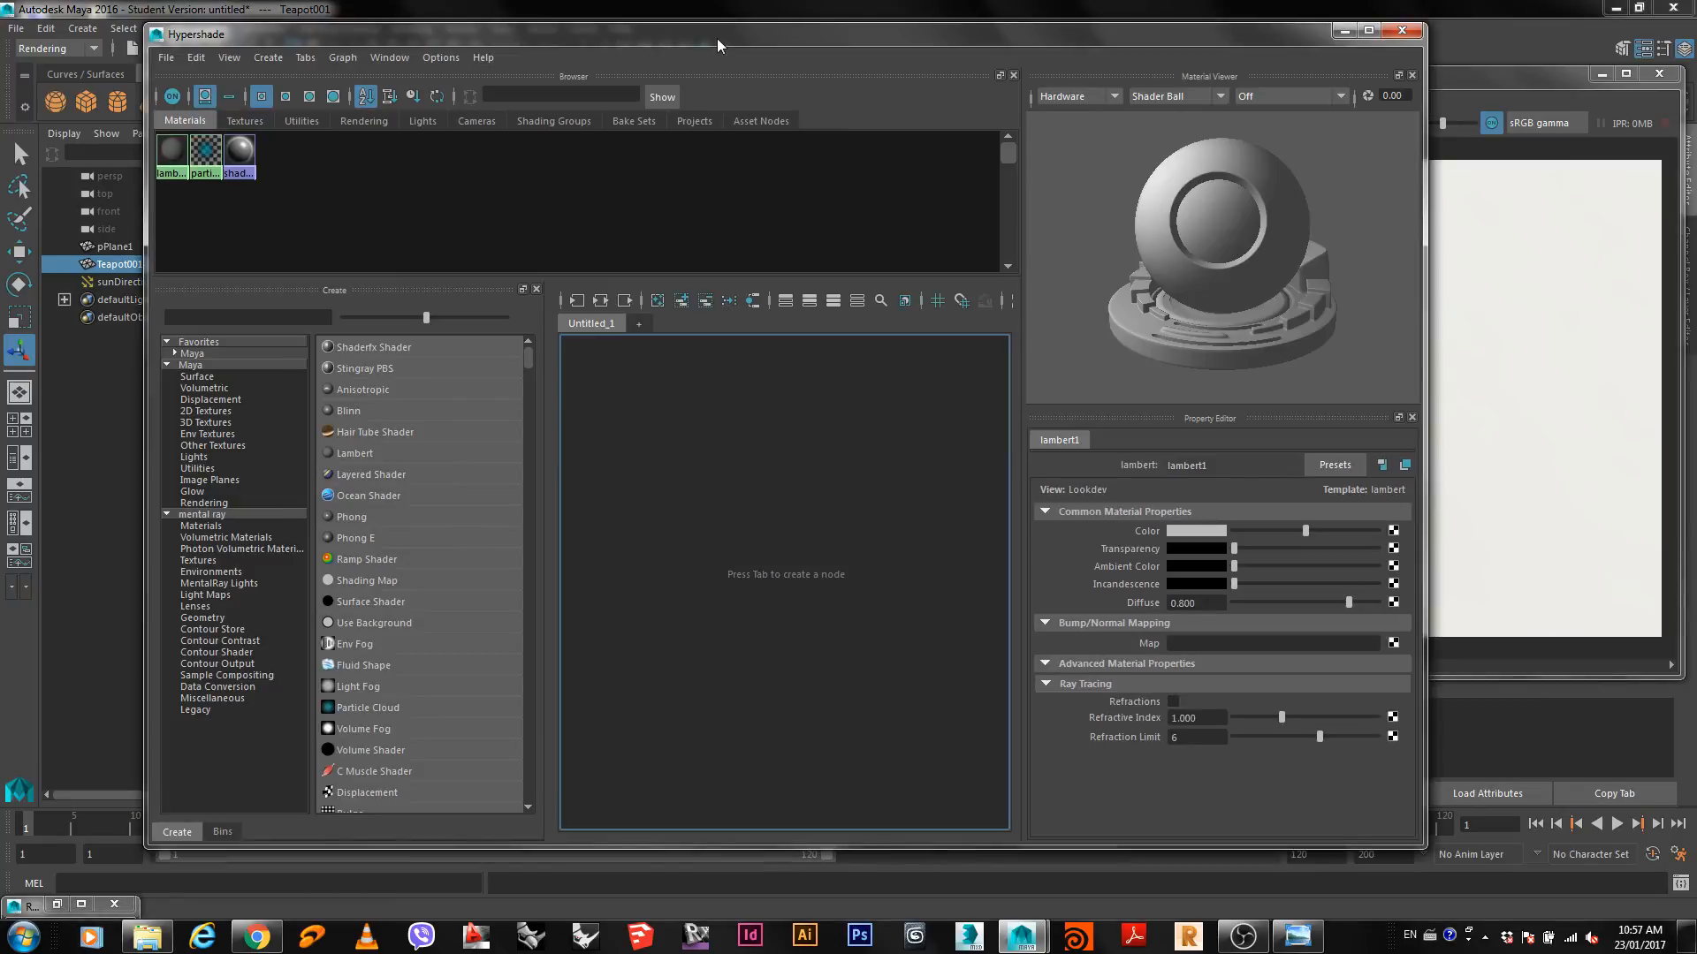
{"action": "double_click", "coordinate": [717, 39]}
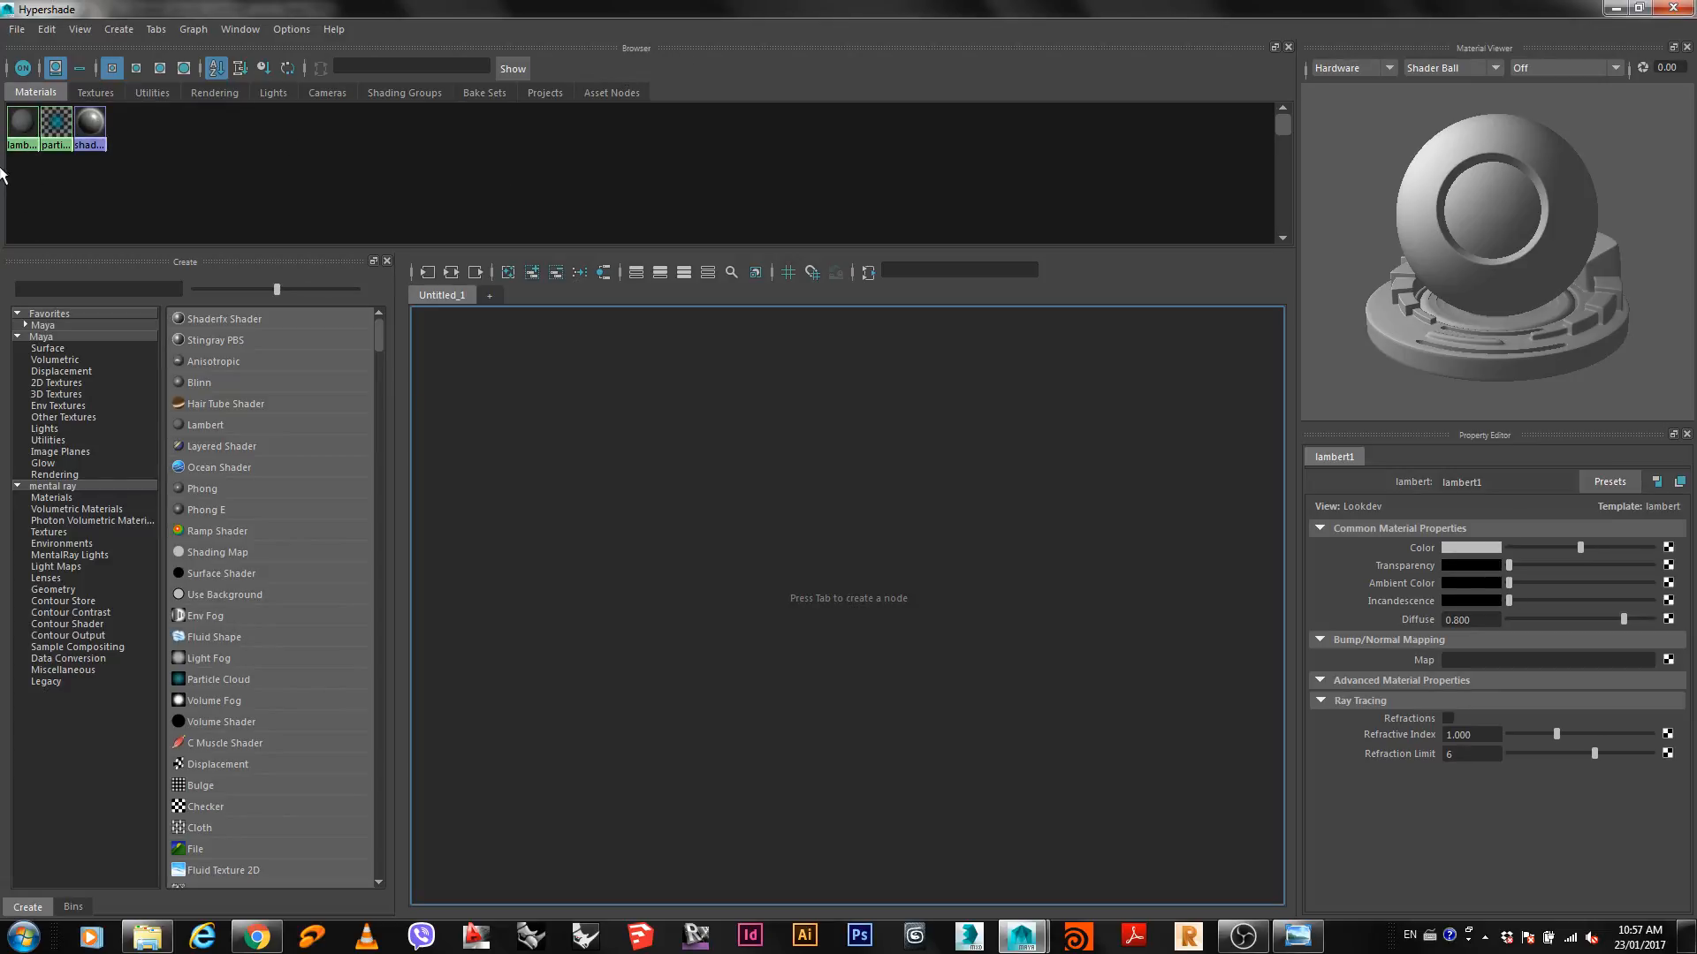
{"action": "left_click", "coordinate": [93, 93]}
{"action": "left_click", "coordinate": [214, 93]}
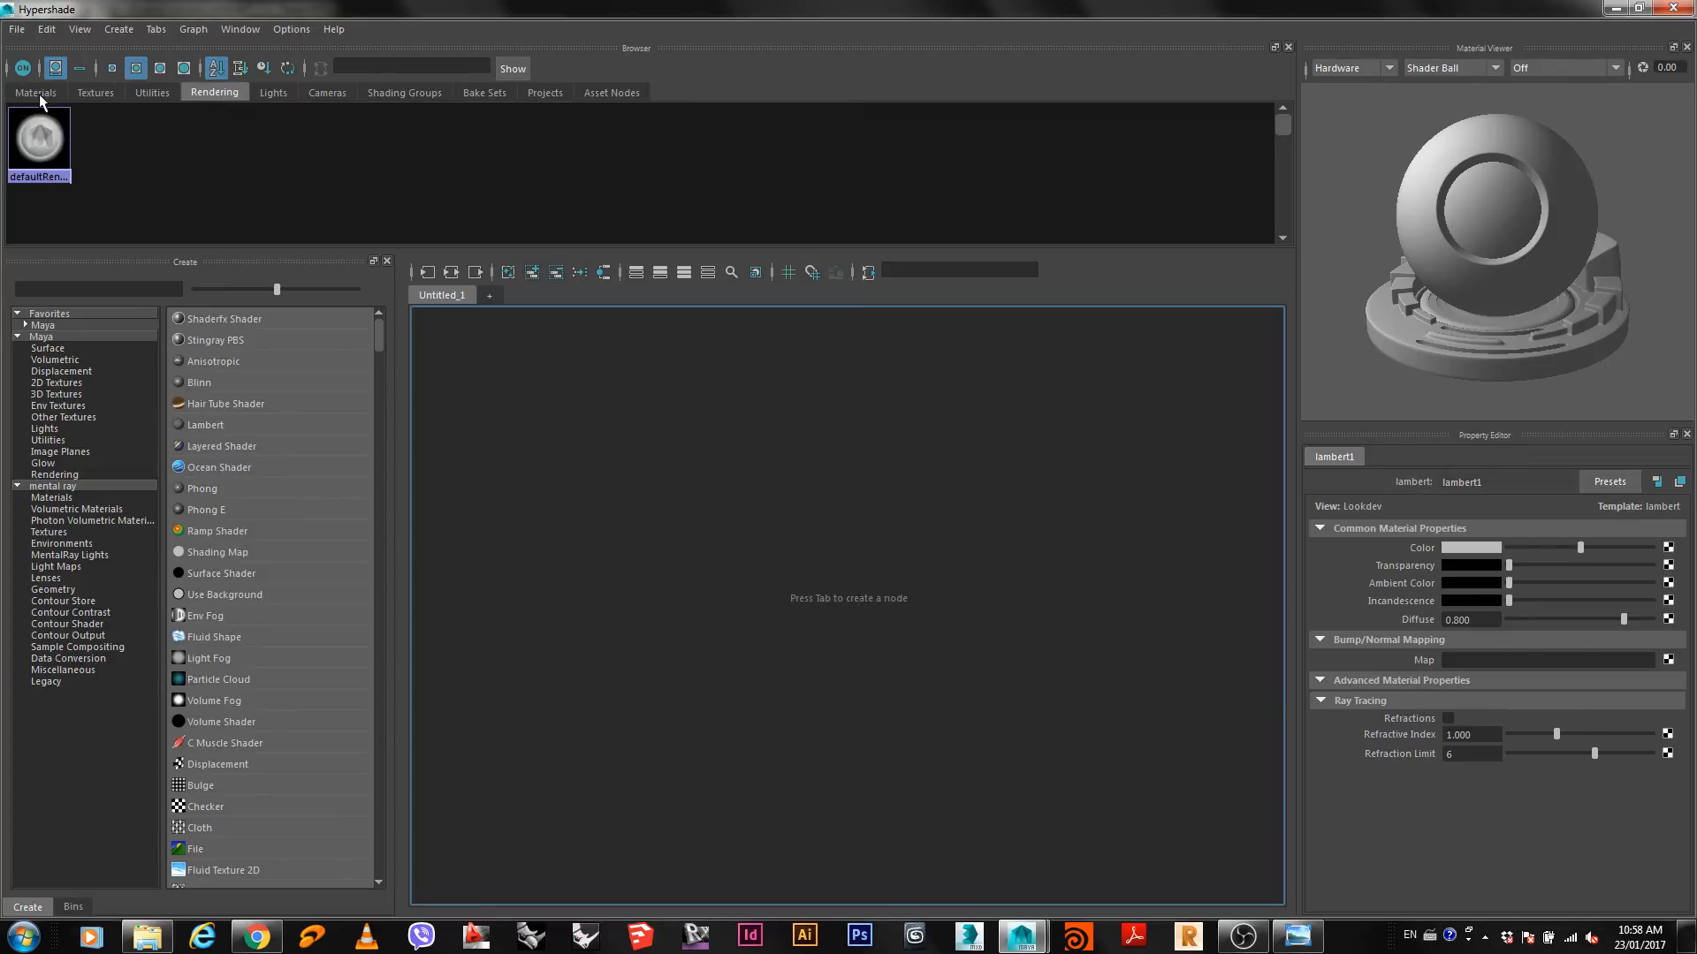
{"action": "left_click", "coordinate": [40, 95]}
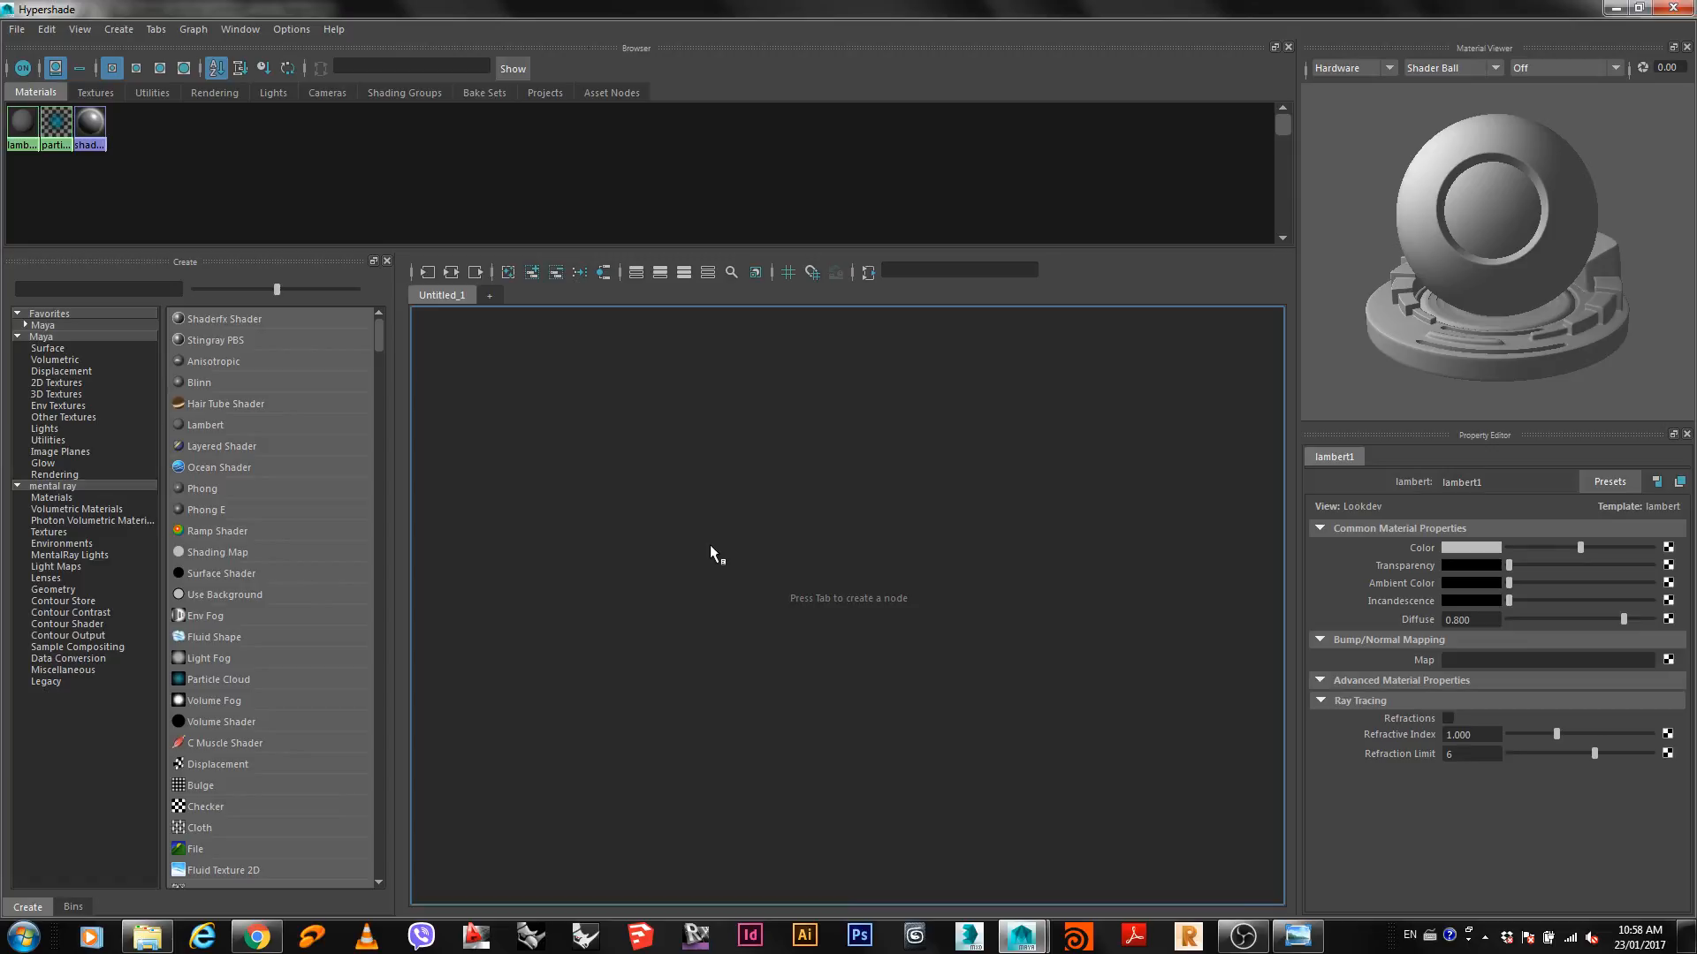
Graph the shading network of the lambert1 material in the Hypershade work area.
{"action": "left_click", "coordinate": [23, 127]}
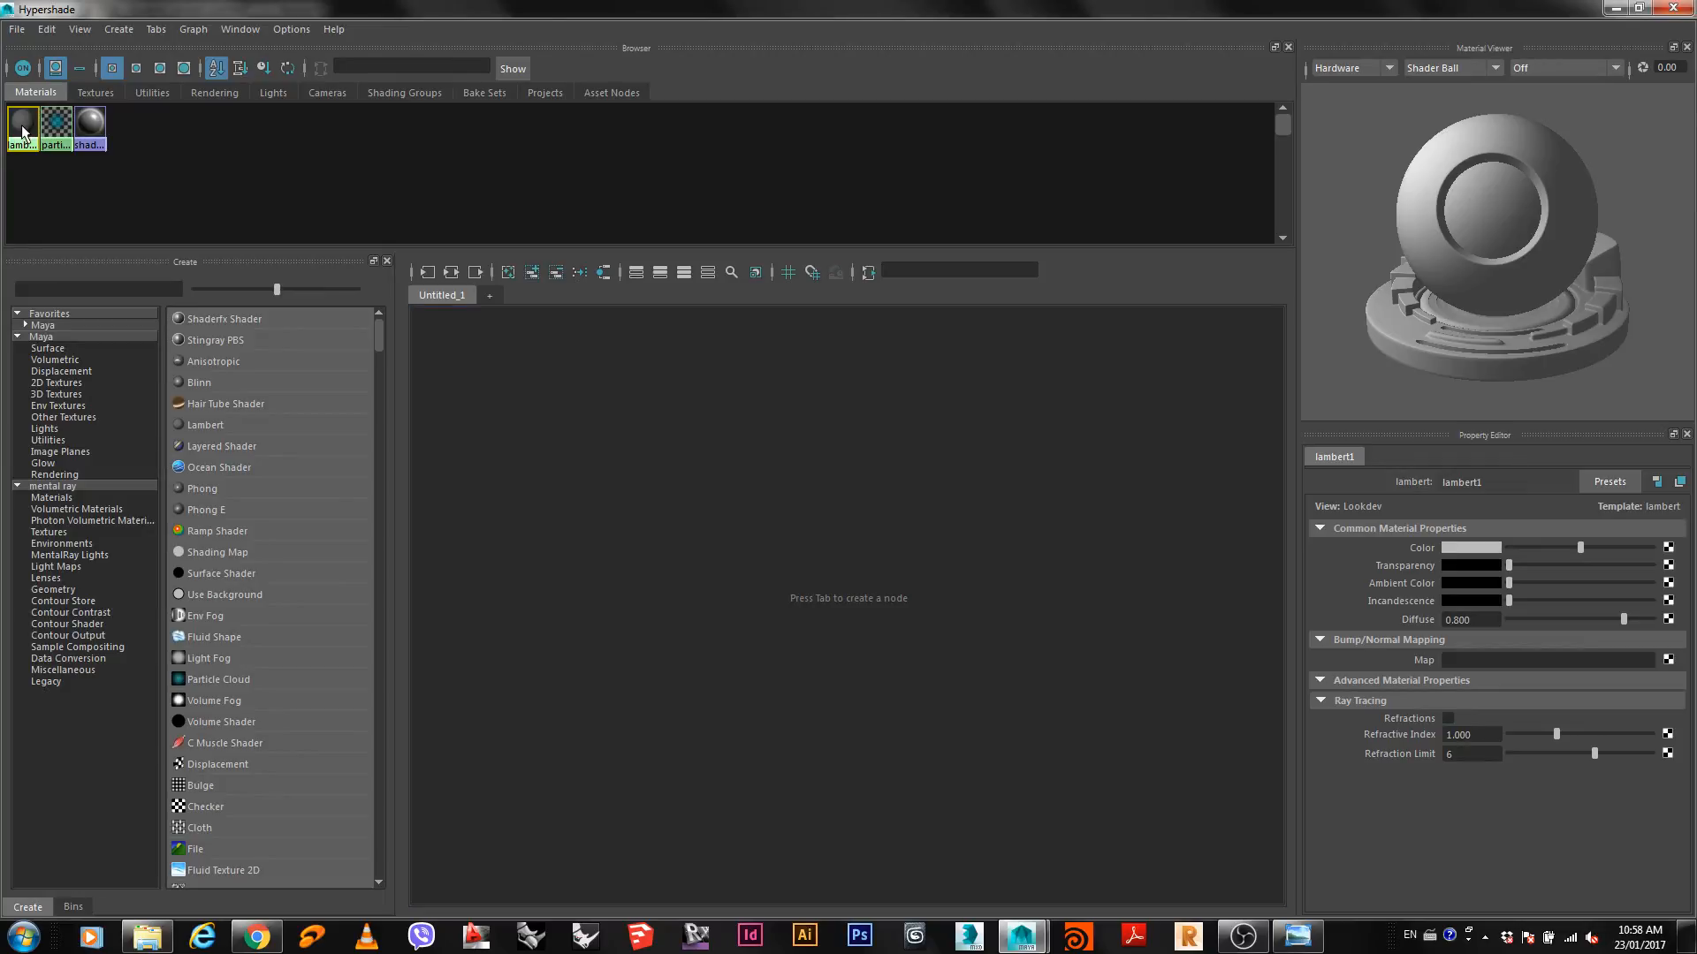
{"action": "middle_click_drag", "start_coordinate": [22, 126], "coordinate": [9, 121]}
{"action": "right_click", "coordinate": [20, 123]}
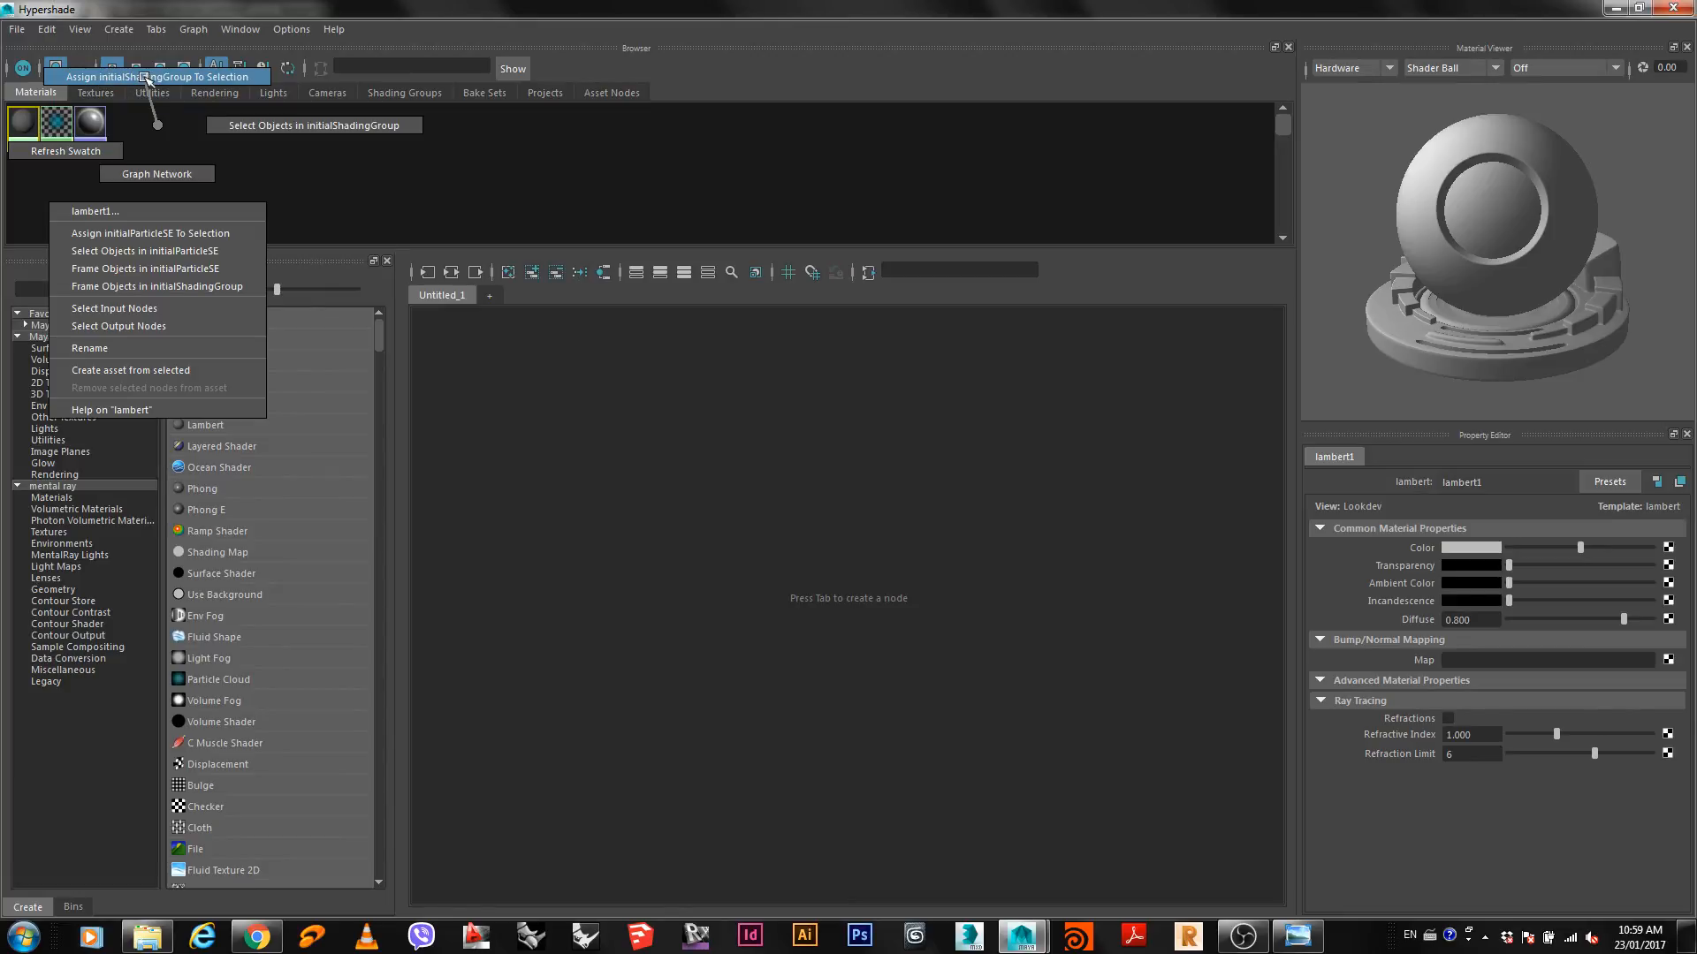
{"action": "left_click", "coordinate": [137, 174]}
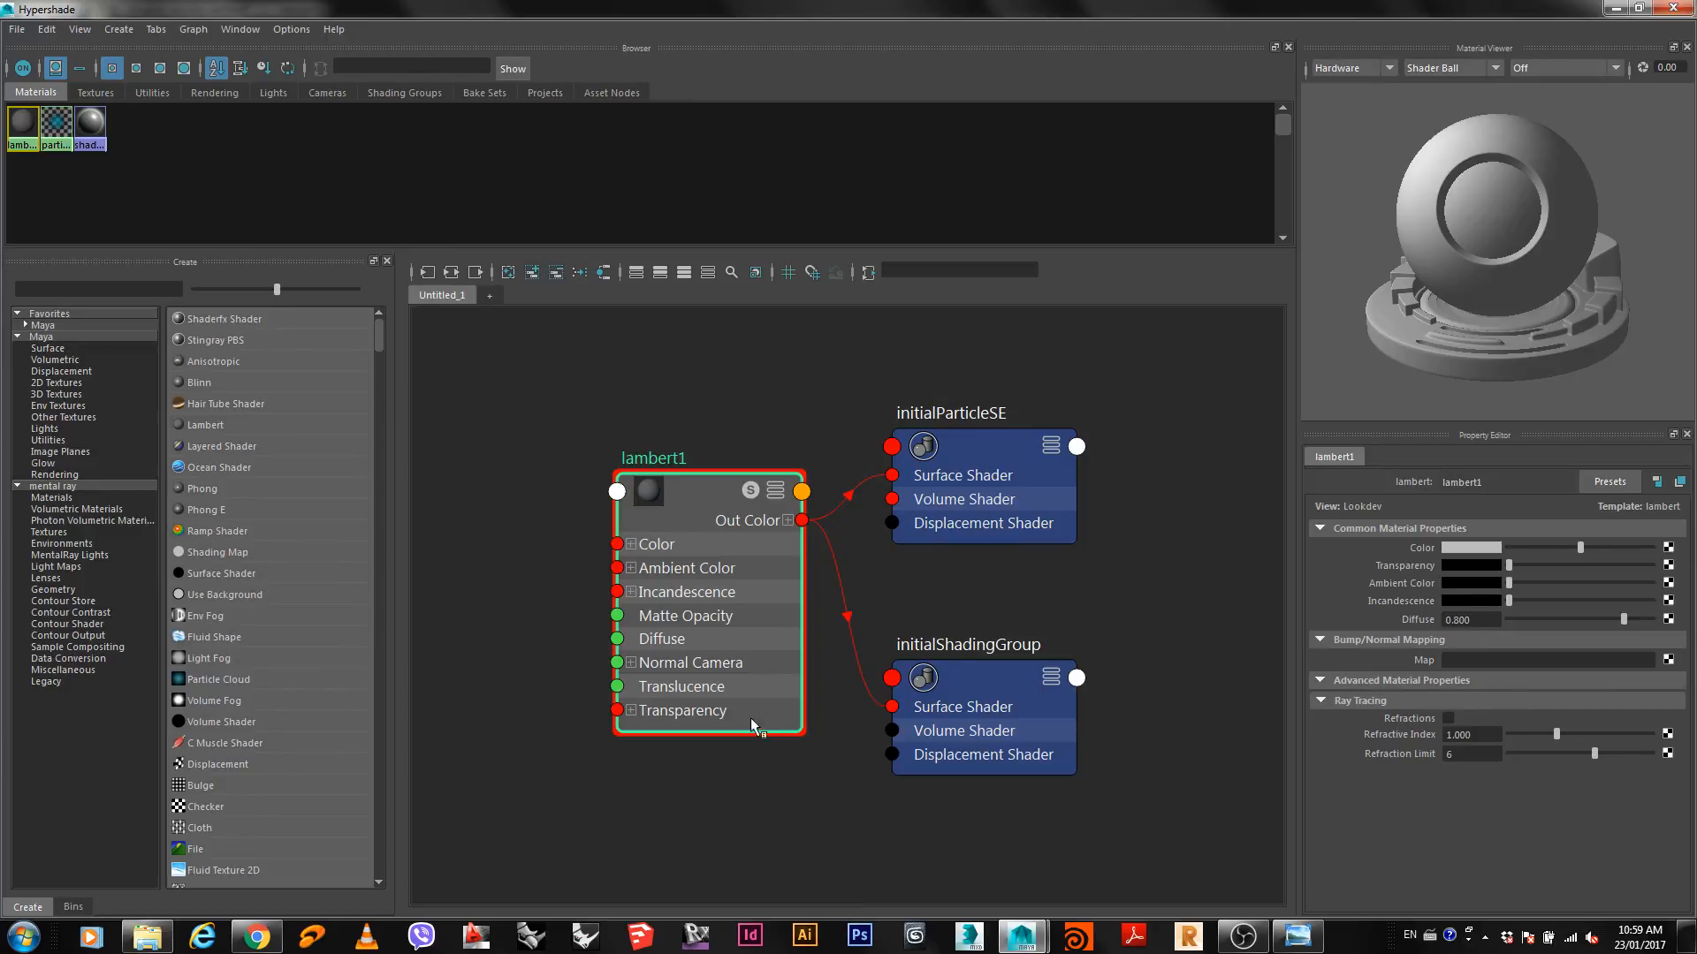
Shrink the Hypershade, minimize the Render View, and change lambert1's color to light brown.
{"action": "left_click_drag", "start_coordinate": [750, 9], "coordinate": [780, 472]}
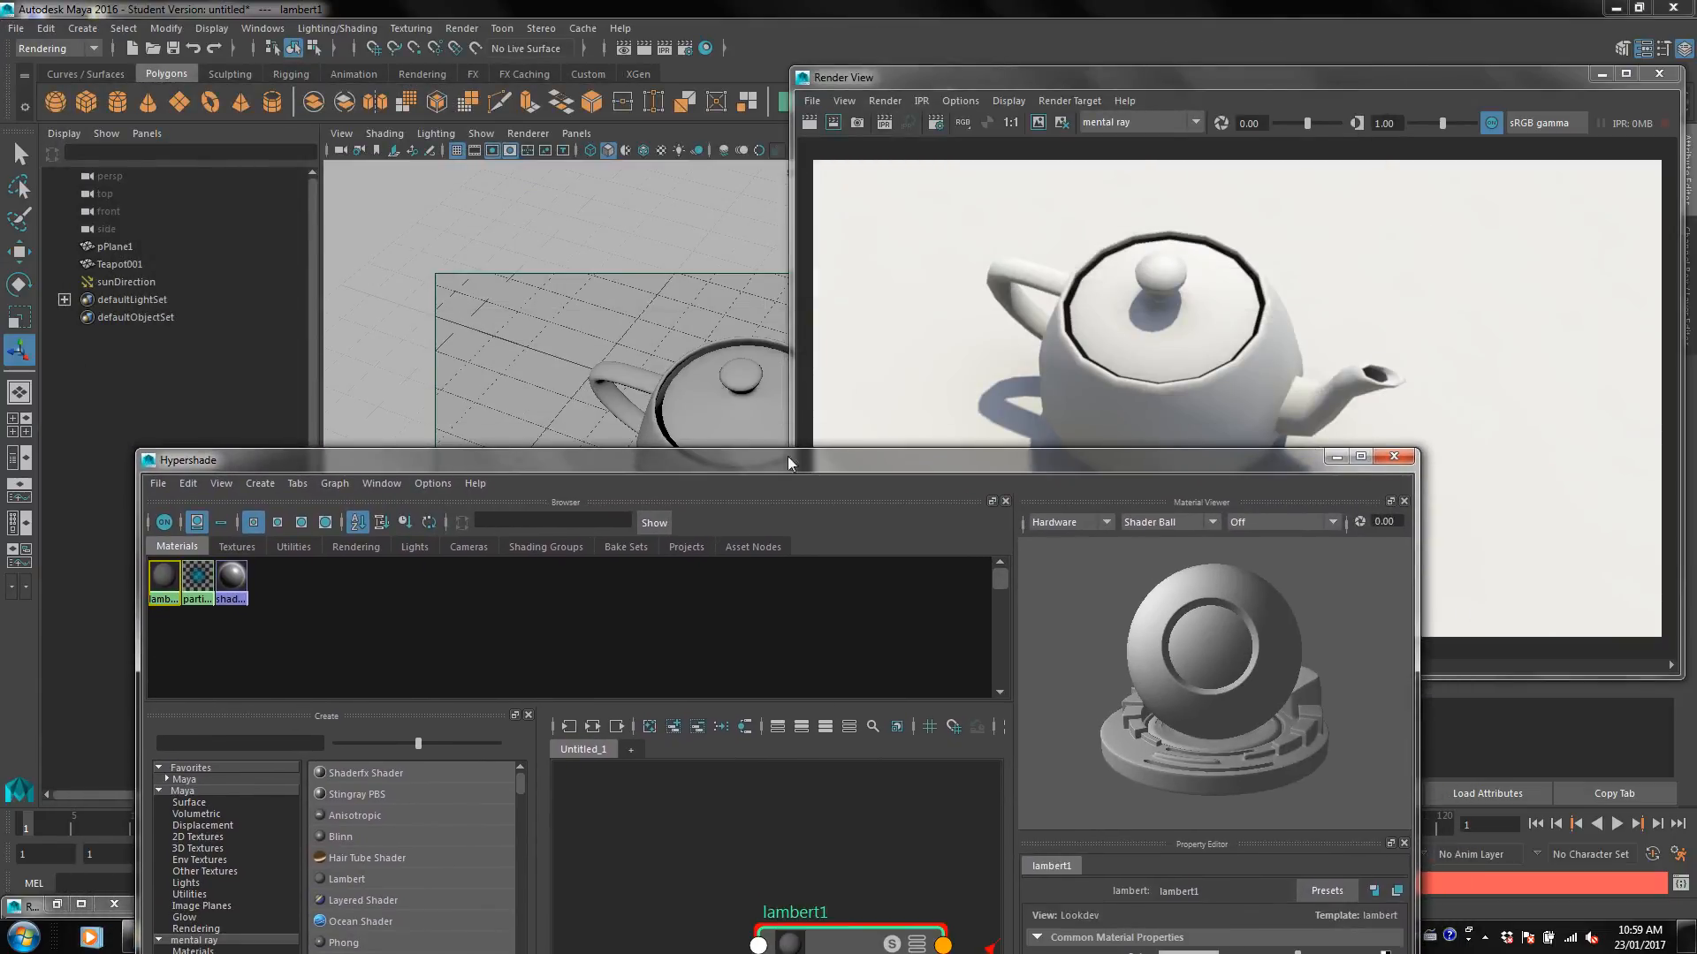
{"action": "left_click", "coordinate": [1601, 76]}
{"action": "left_click_drag", "start_coordinate": [956, 463], "coordinate": [1058, 23]}
{"action": "left_click", "coordinate": [1284, 513]}
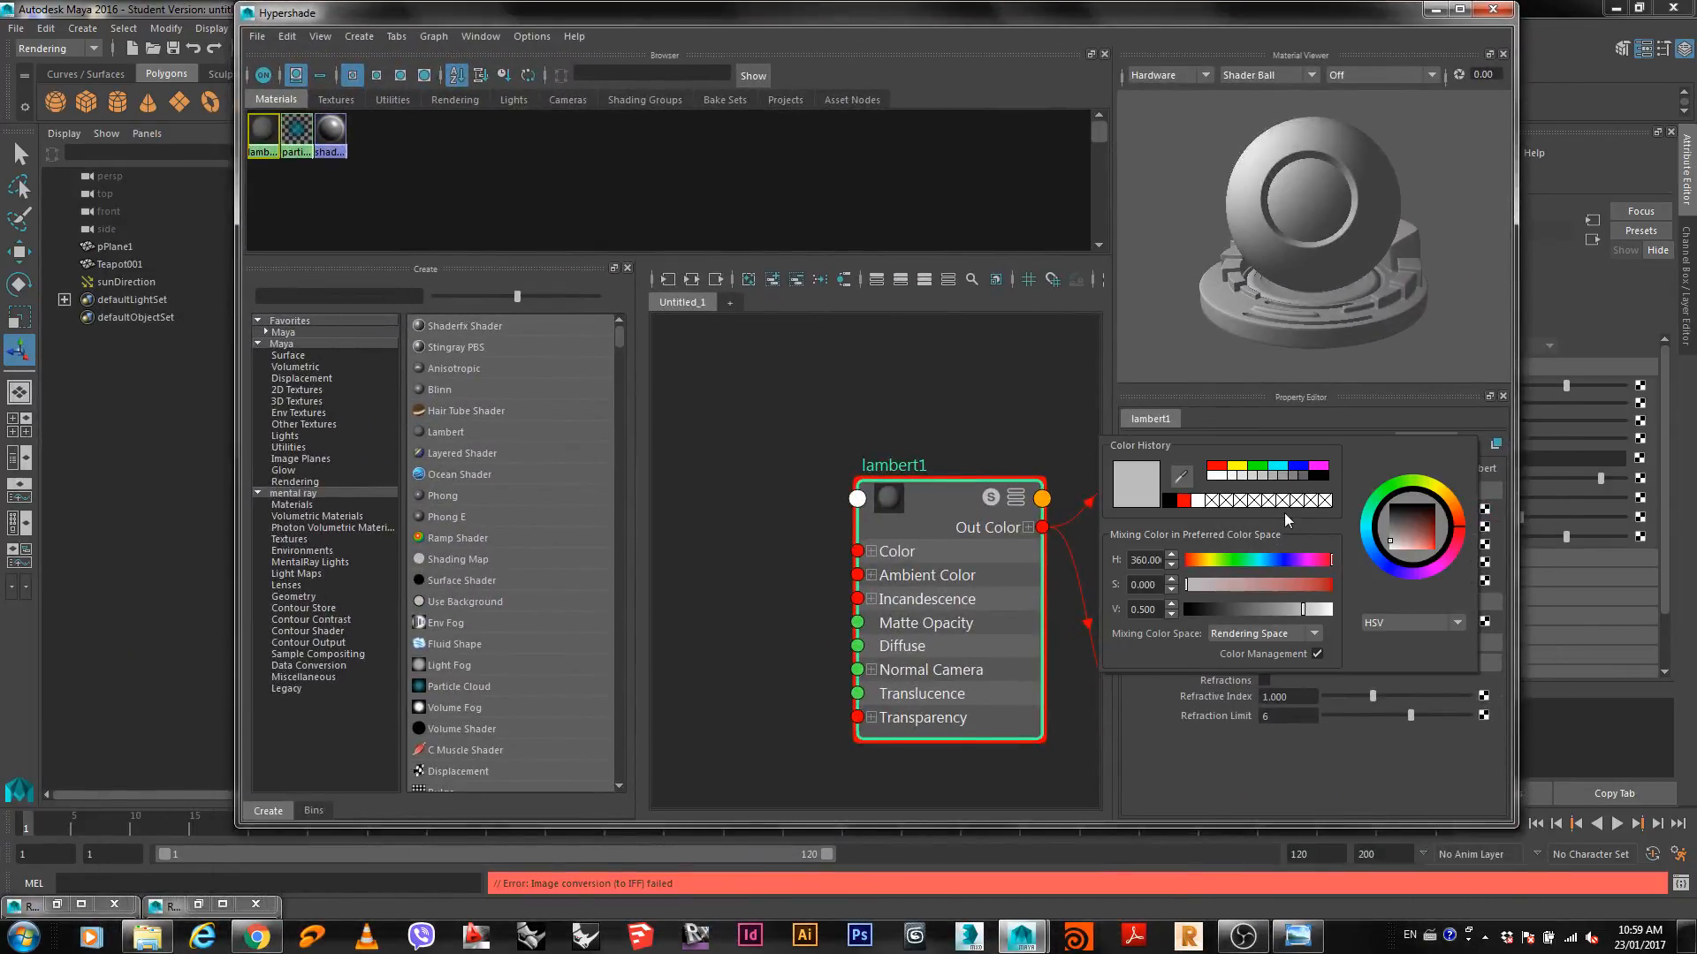
{"action": "left_click", "coordinate": [1198, 562]}
{"action": "left_click", "coordinate": [1222, 587]}
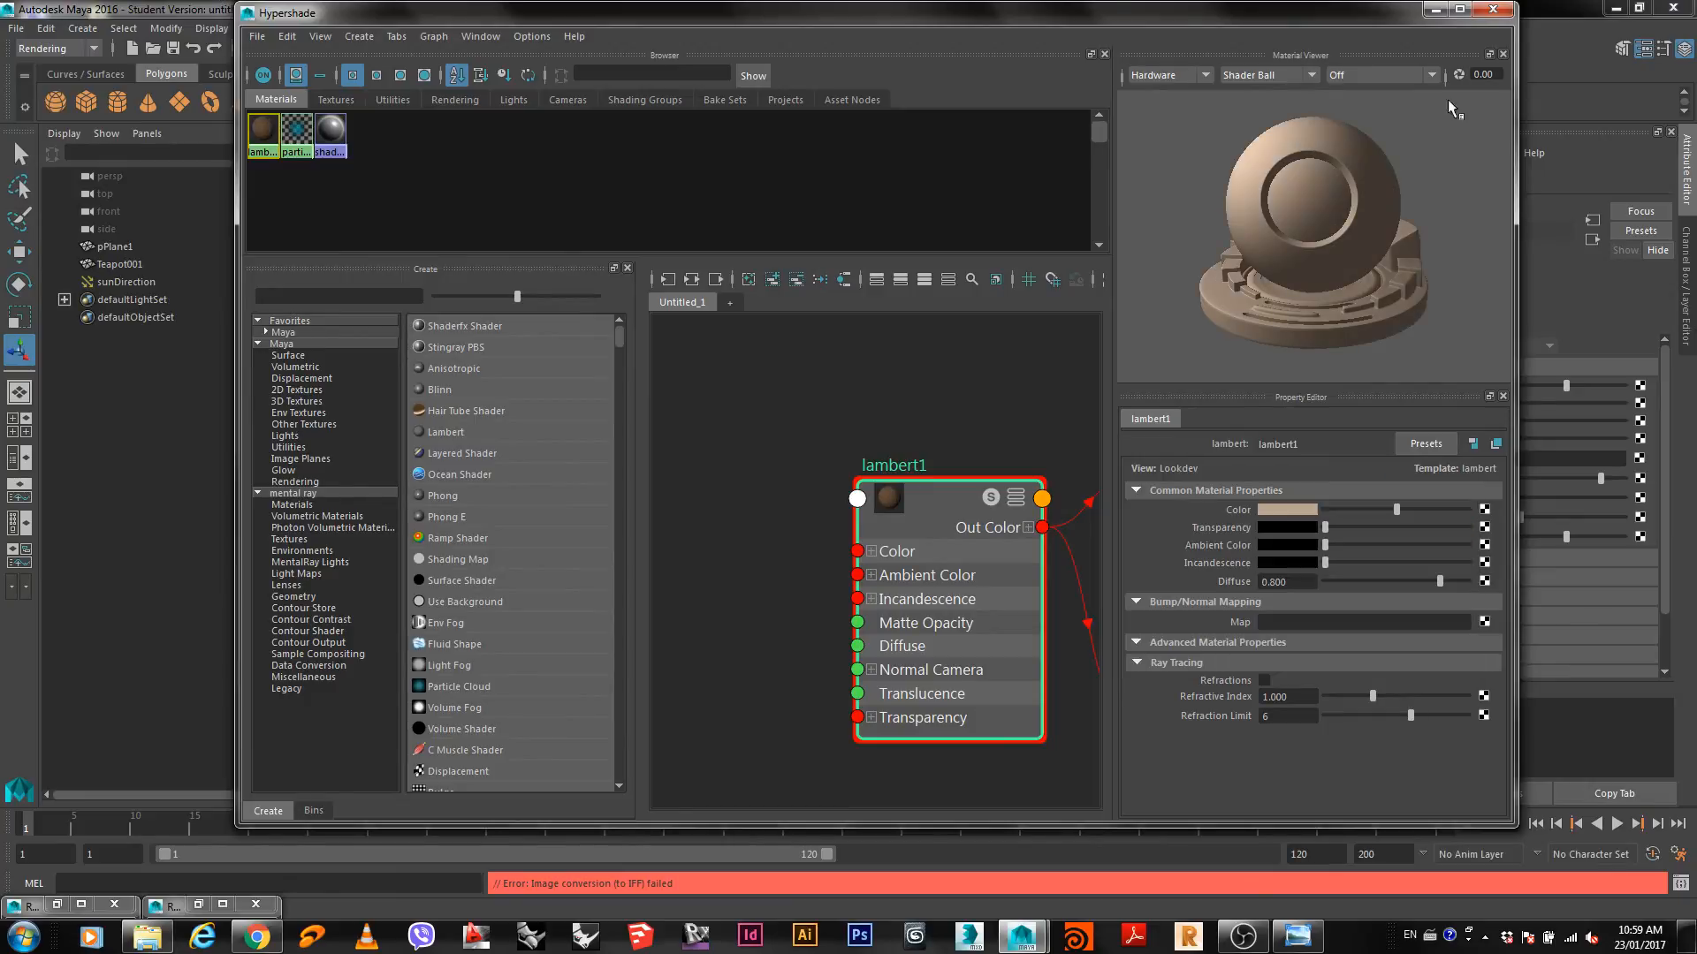
{"action": "left_click", "coordinate": [1435, 8]}
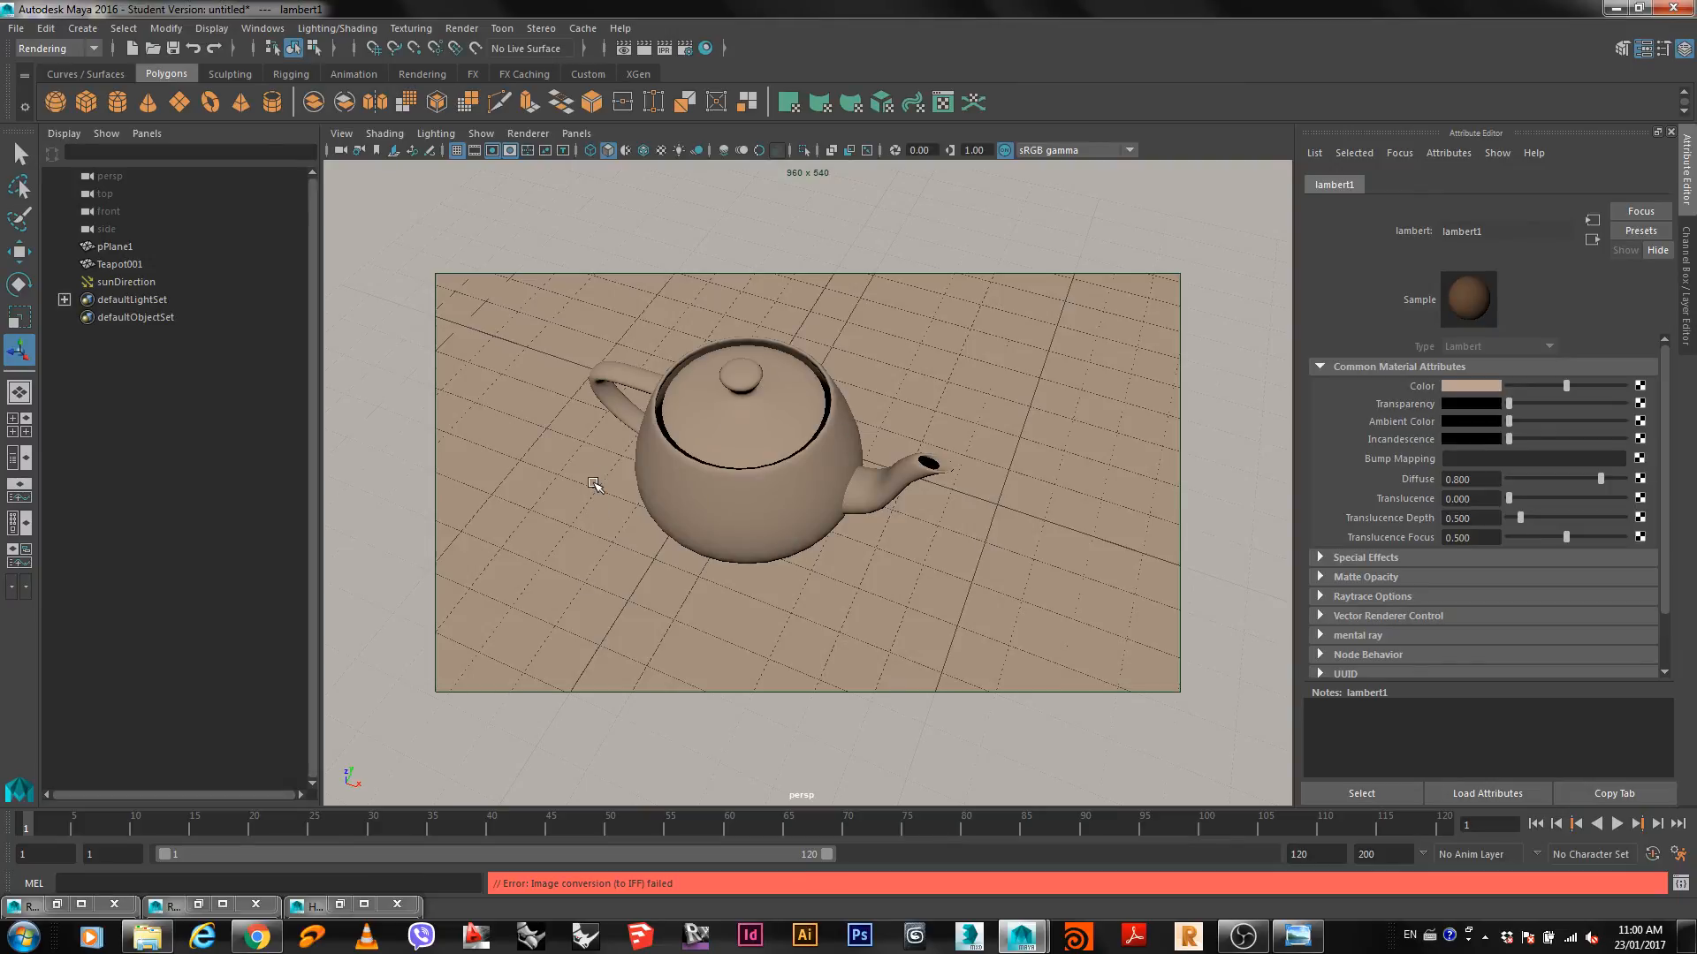
Create a new Lambert material in the Hypershade and set its color to white.
{"action": "left_click", "coordinate": [604, 522]}
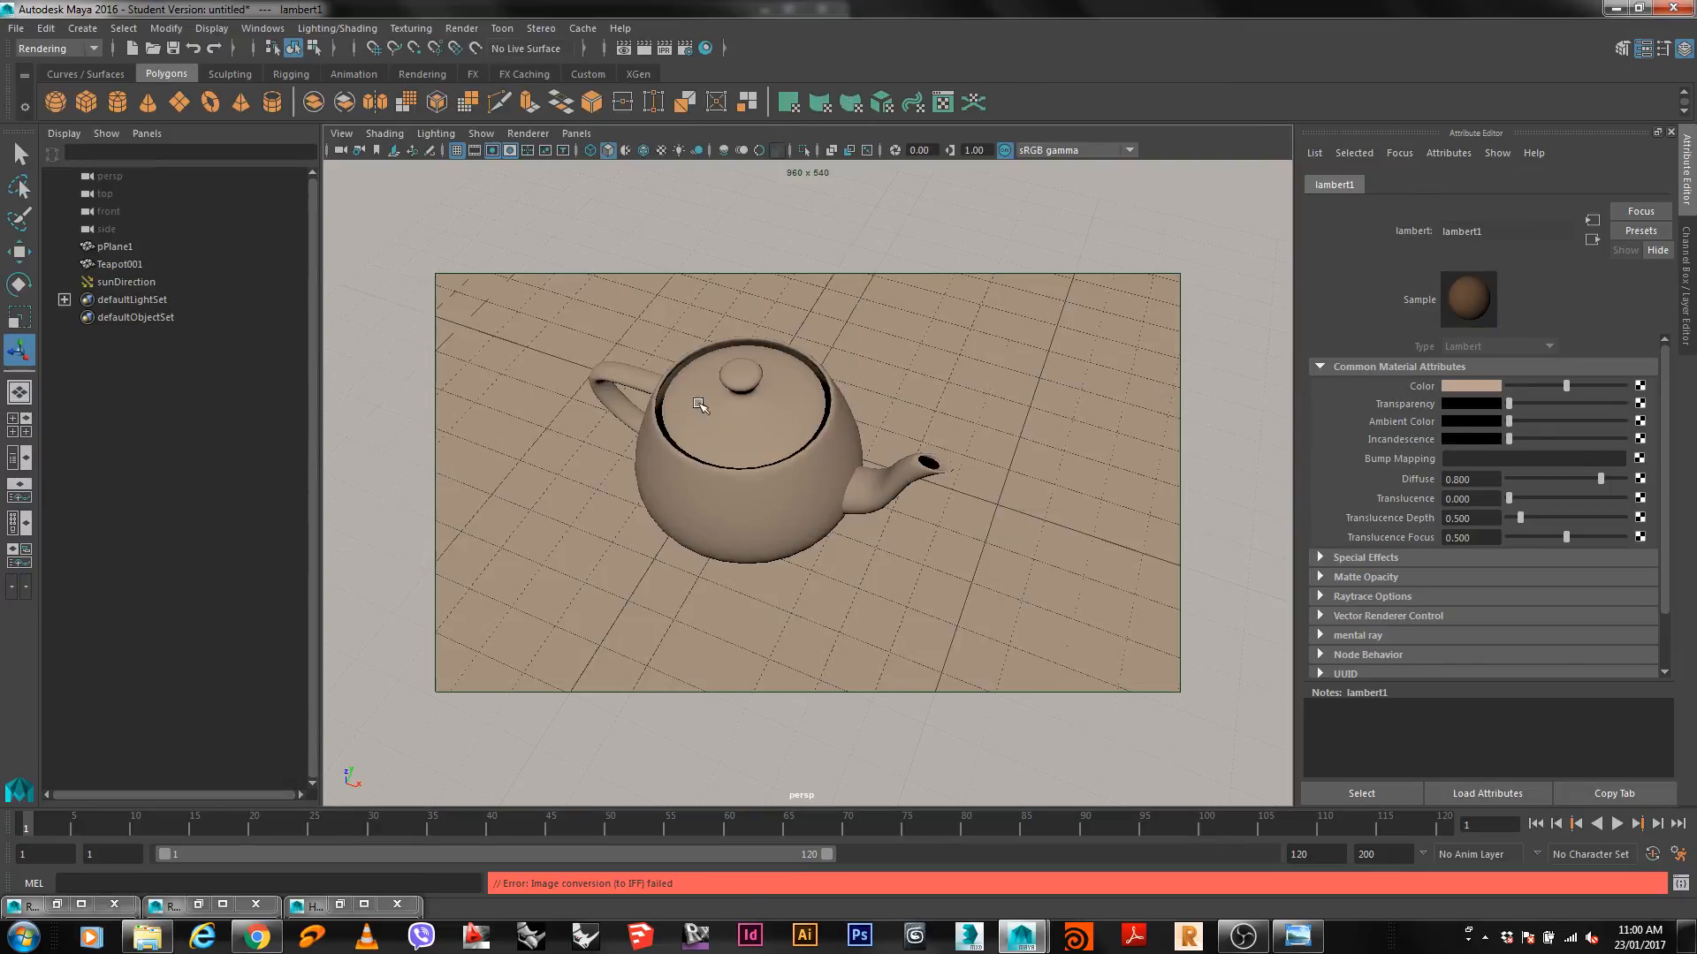
{"action": "left_click", "coordinate": [705, 48]}
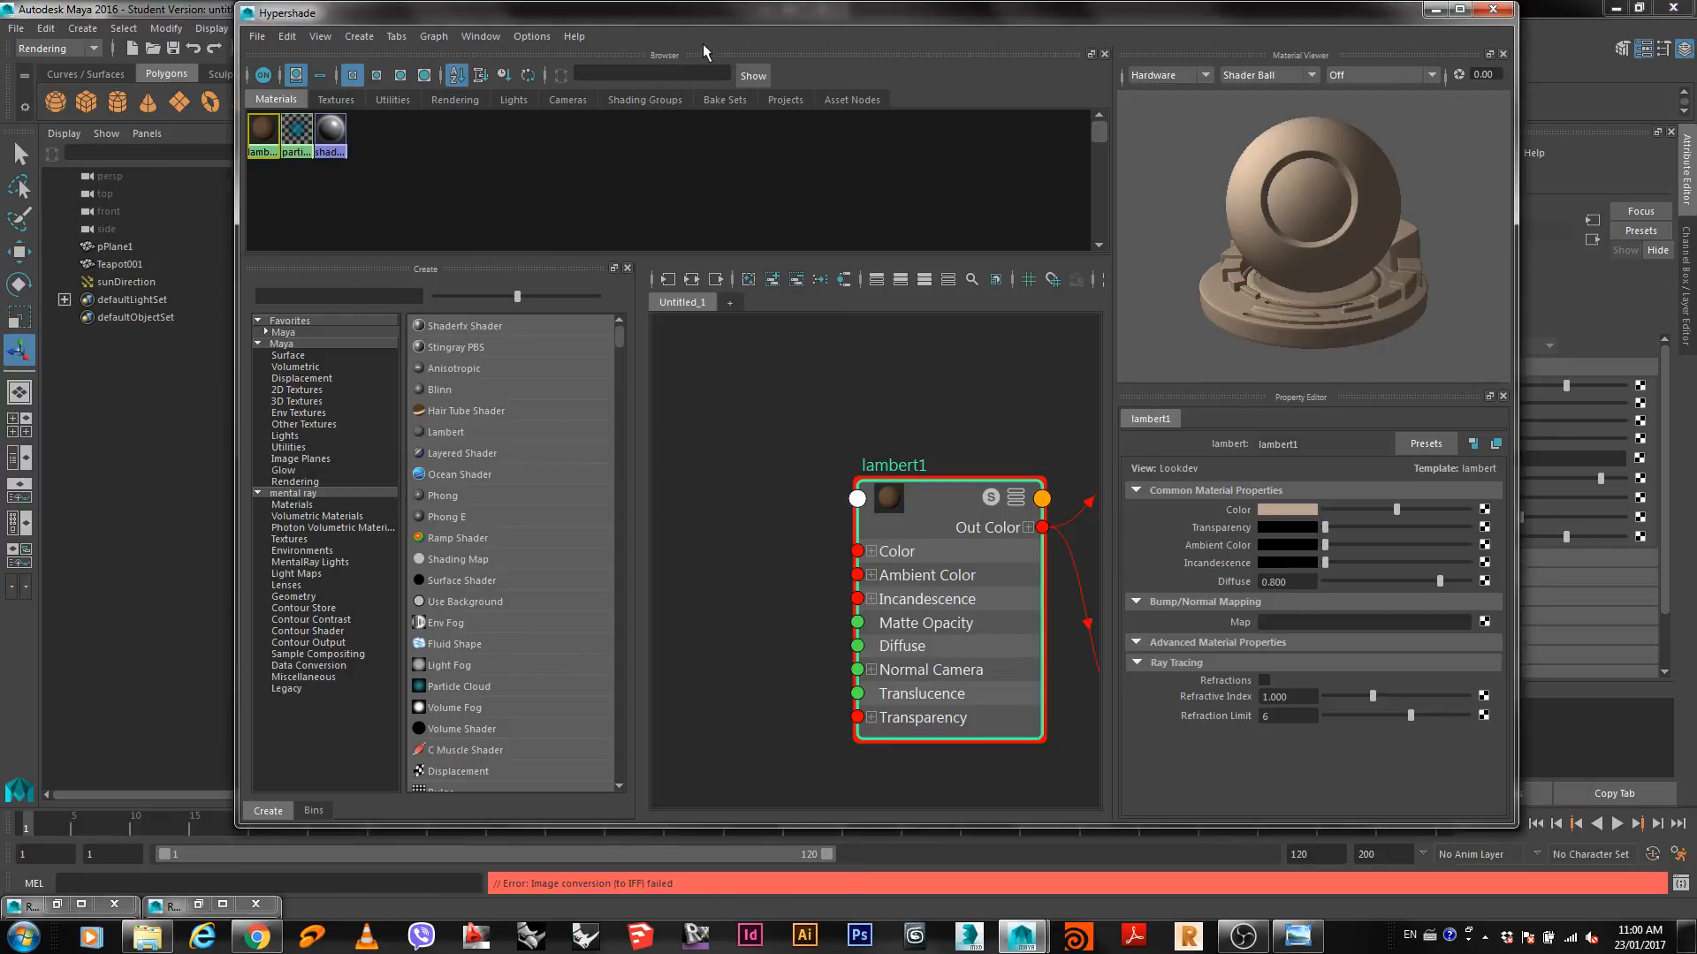
{"action": "right_click", "coordinate": [444, 173]}
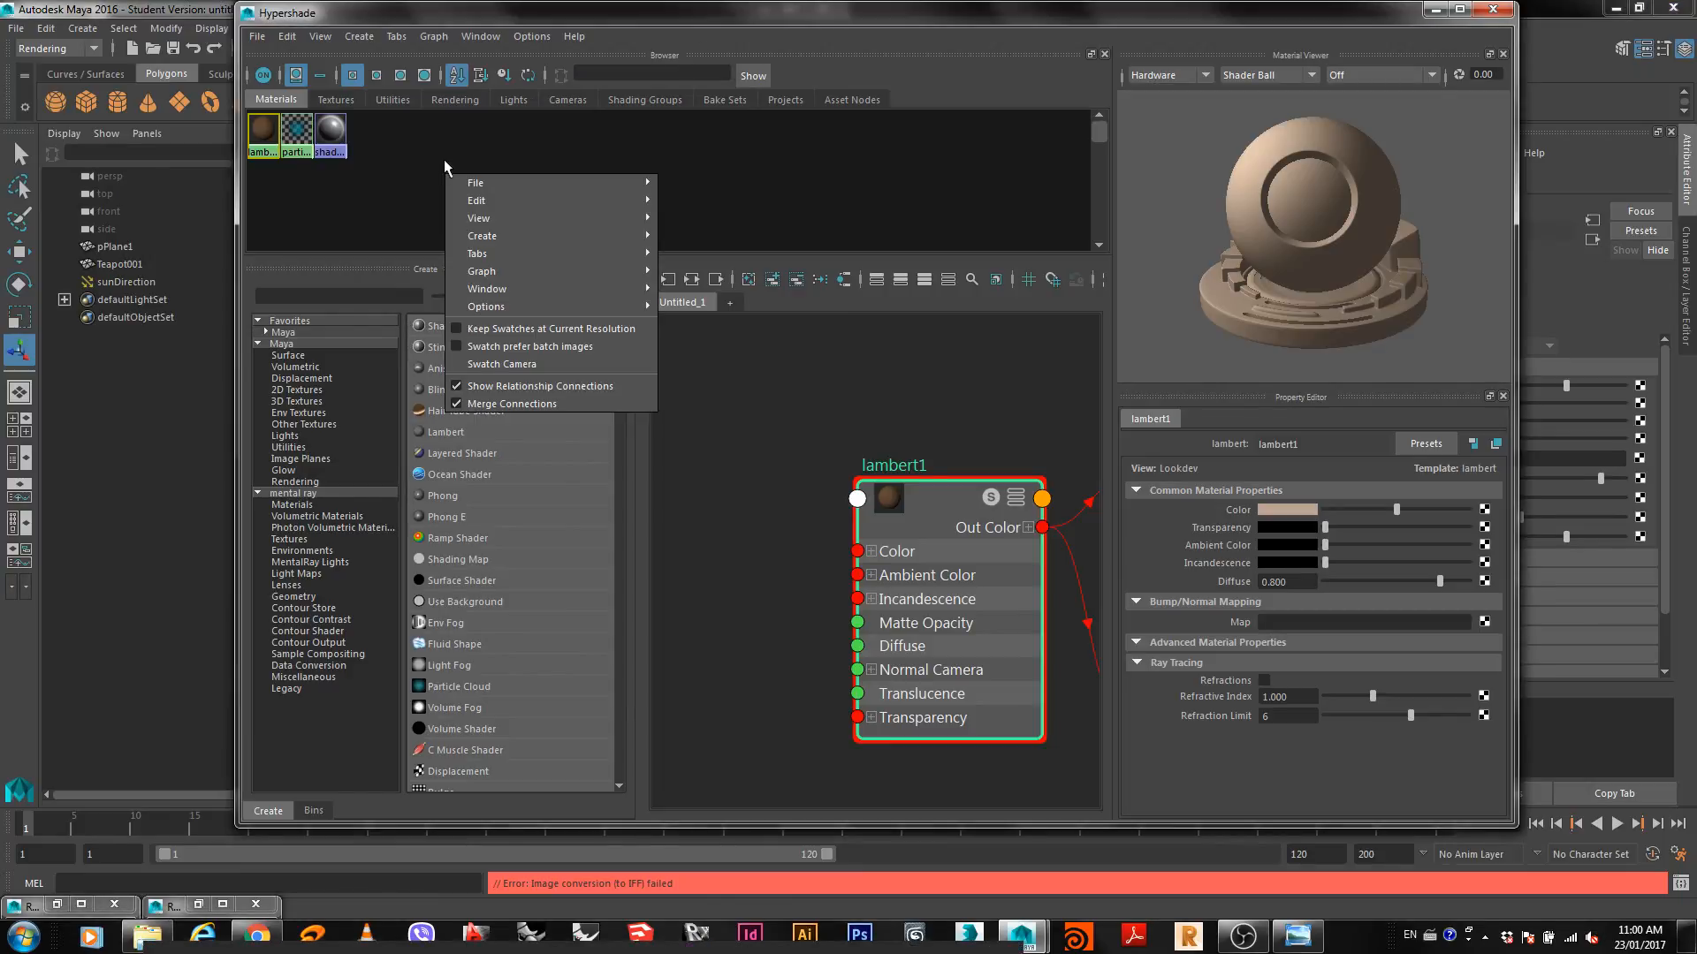
{"action": "mouse_move", "coordinate": [496, 235]}
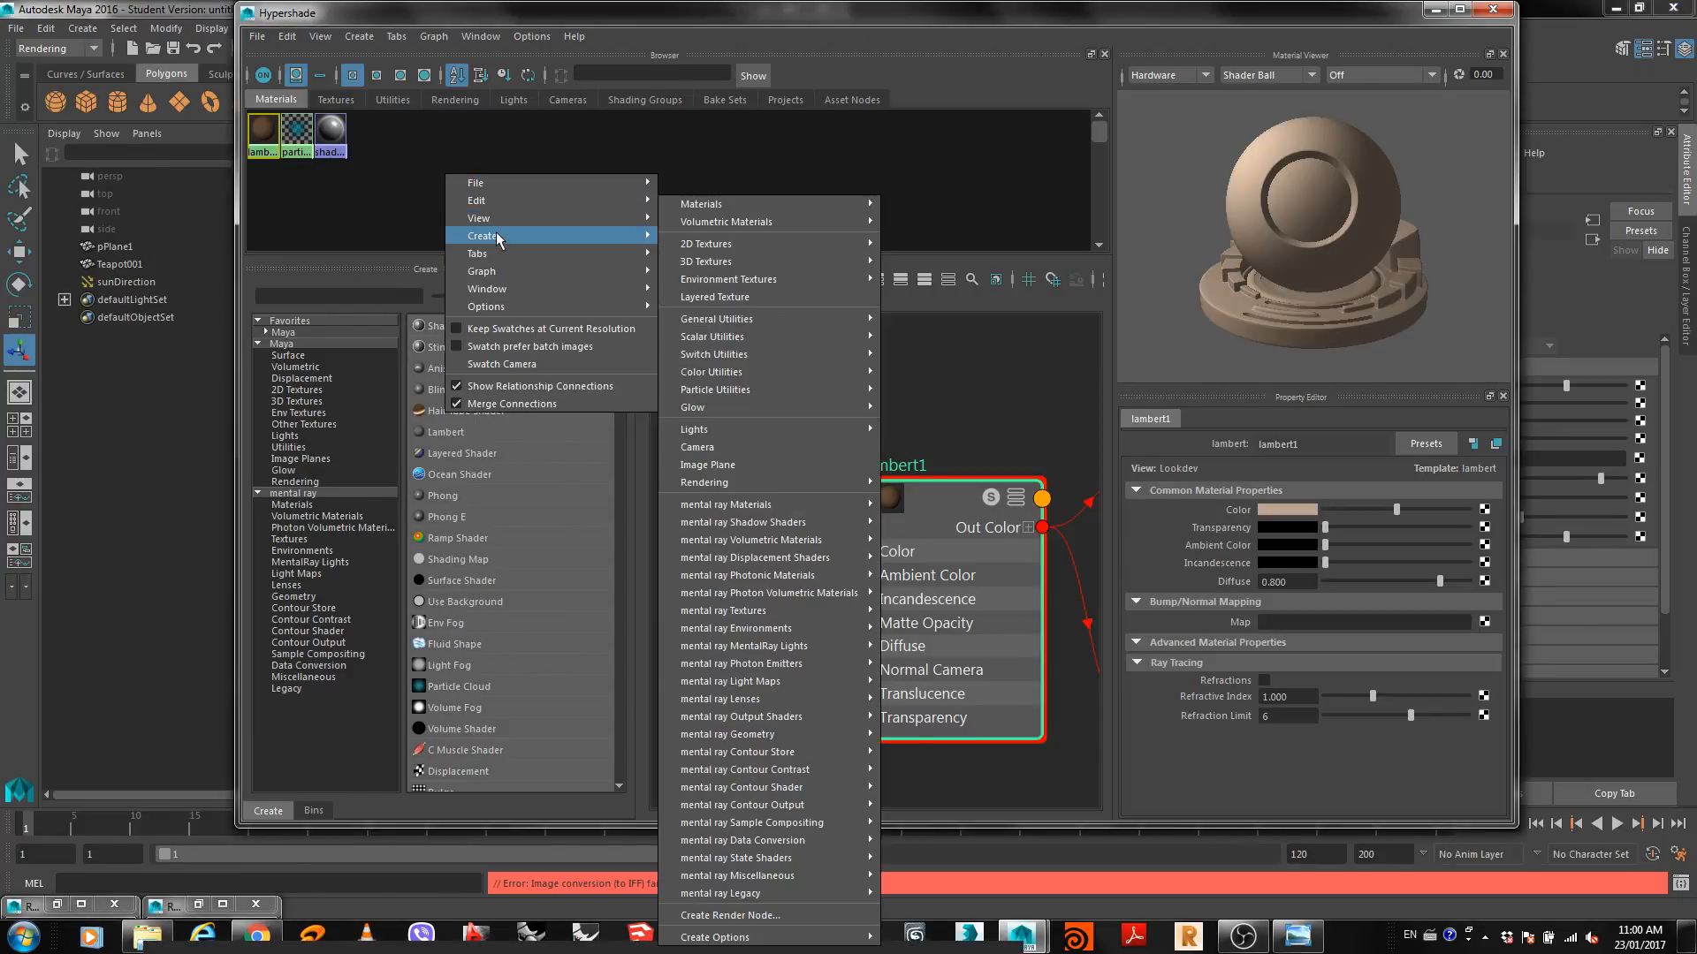
{"action": "mouse_move", "coordinate": [729, 205]}
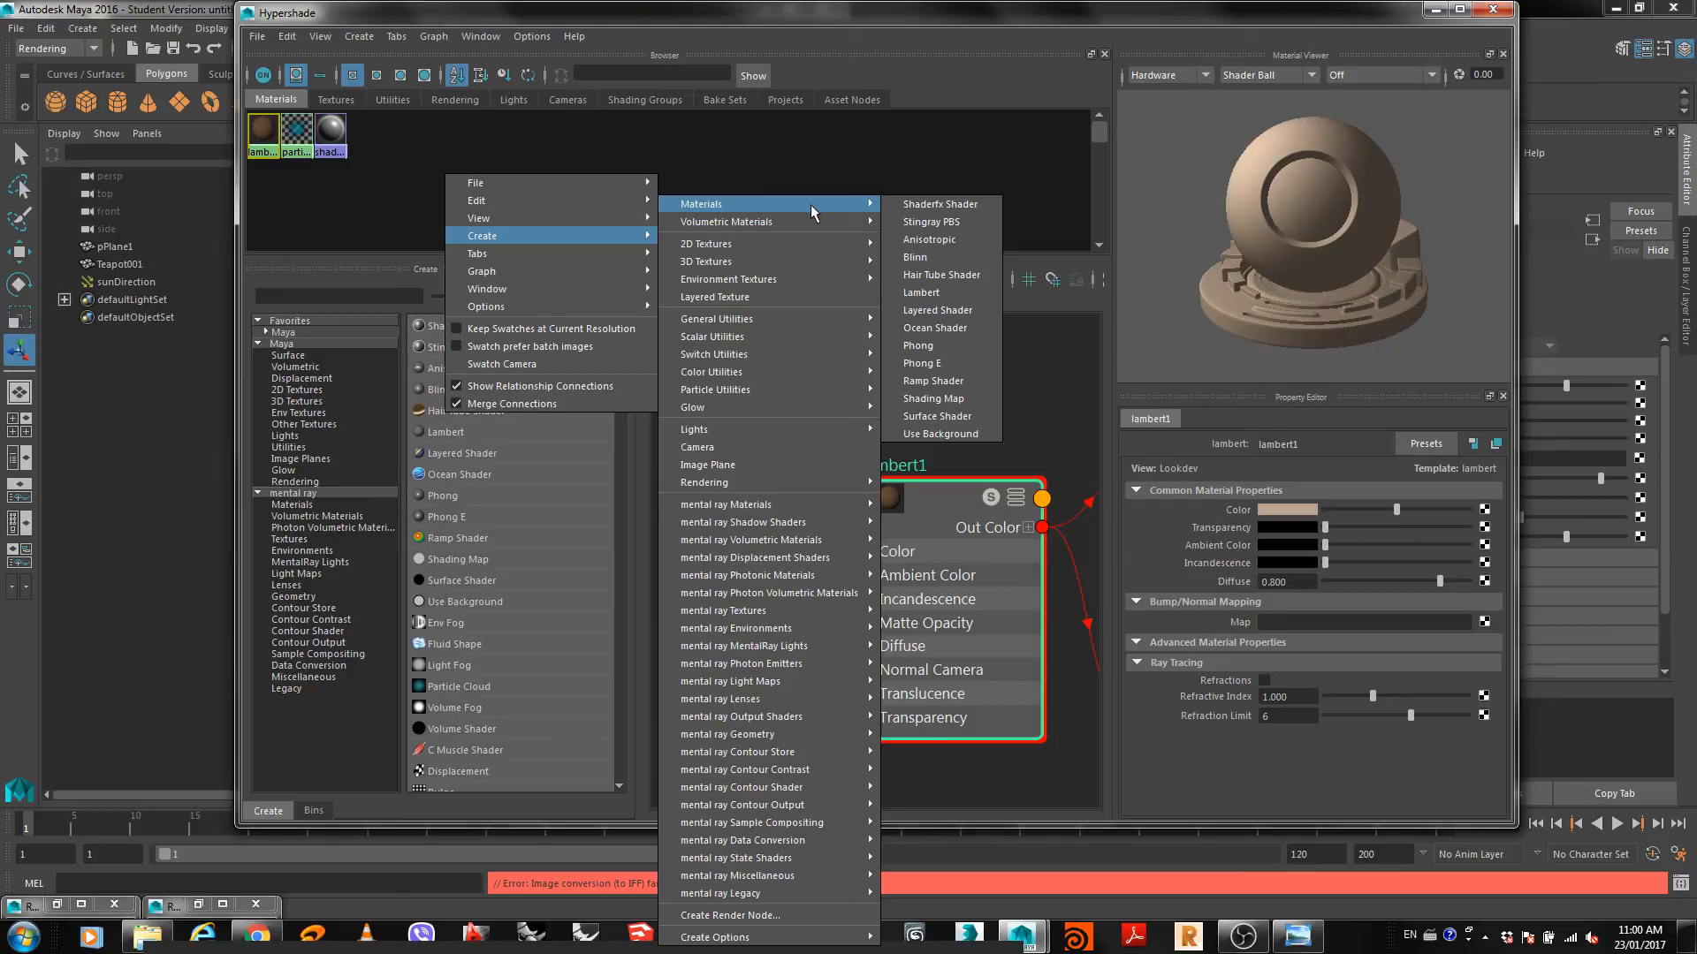
{"action": "left_click", "coordinate": [971, 295]}
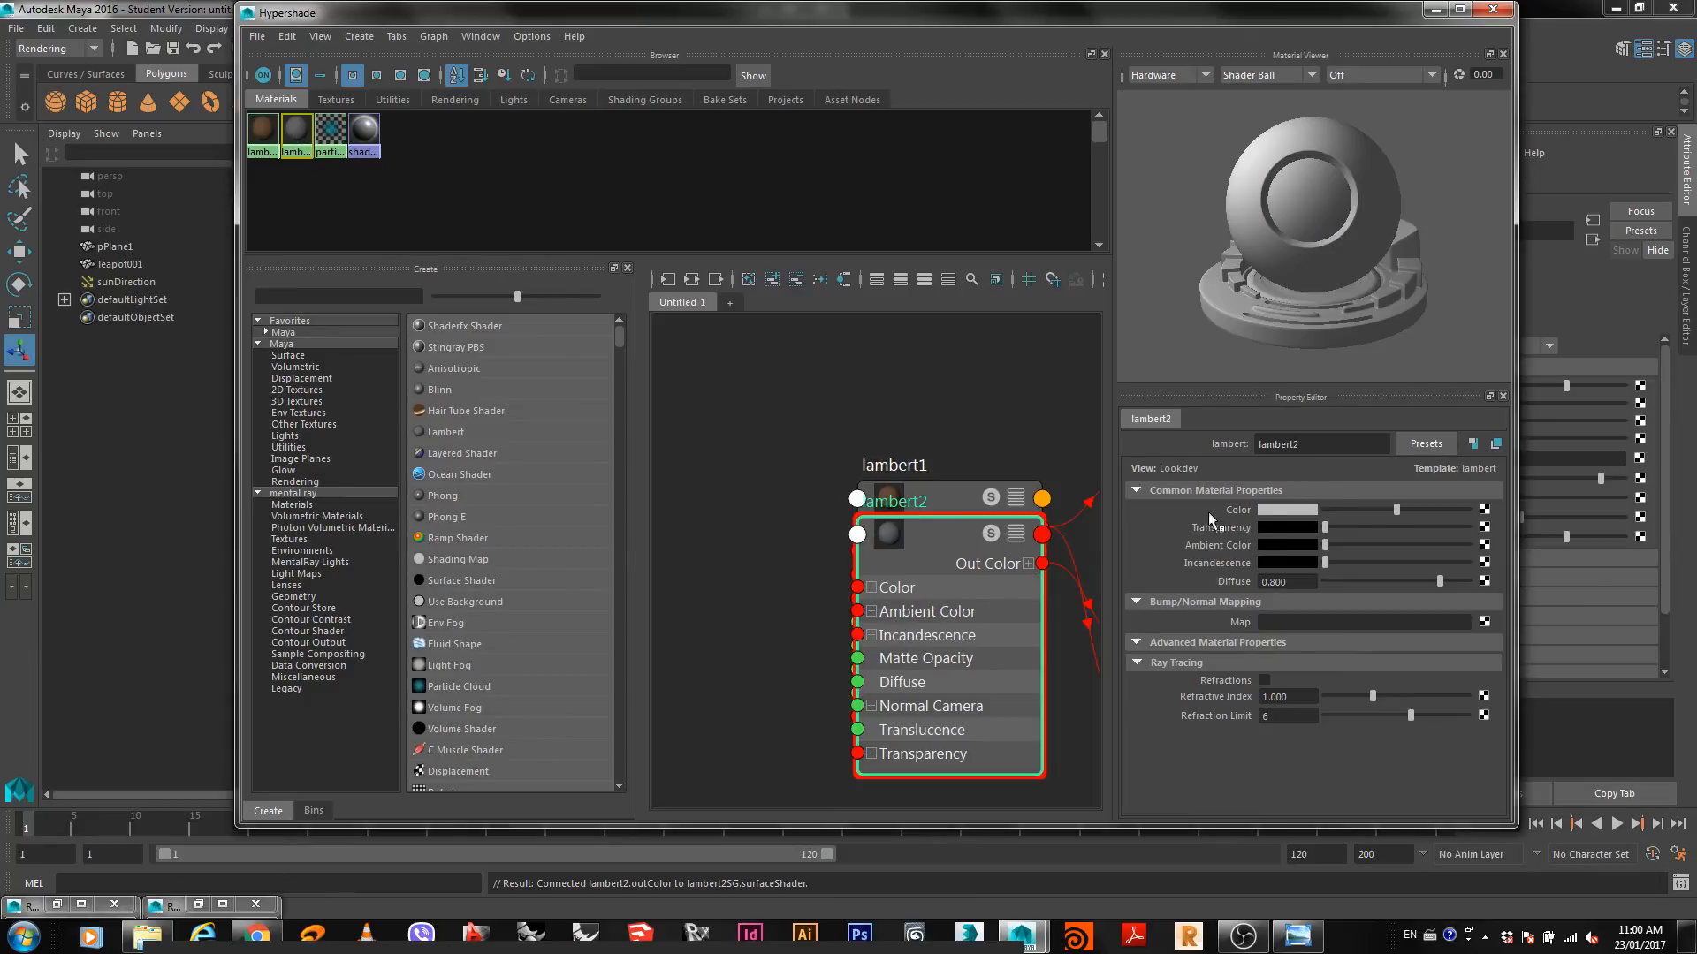
{"action": "left_click", "coordinate": [1274, 510]}
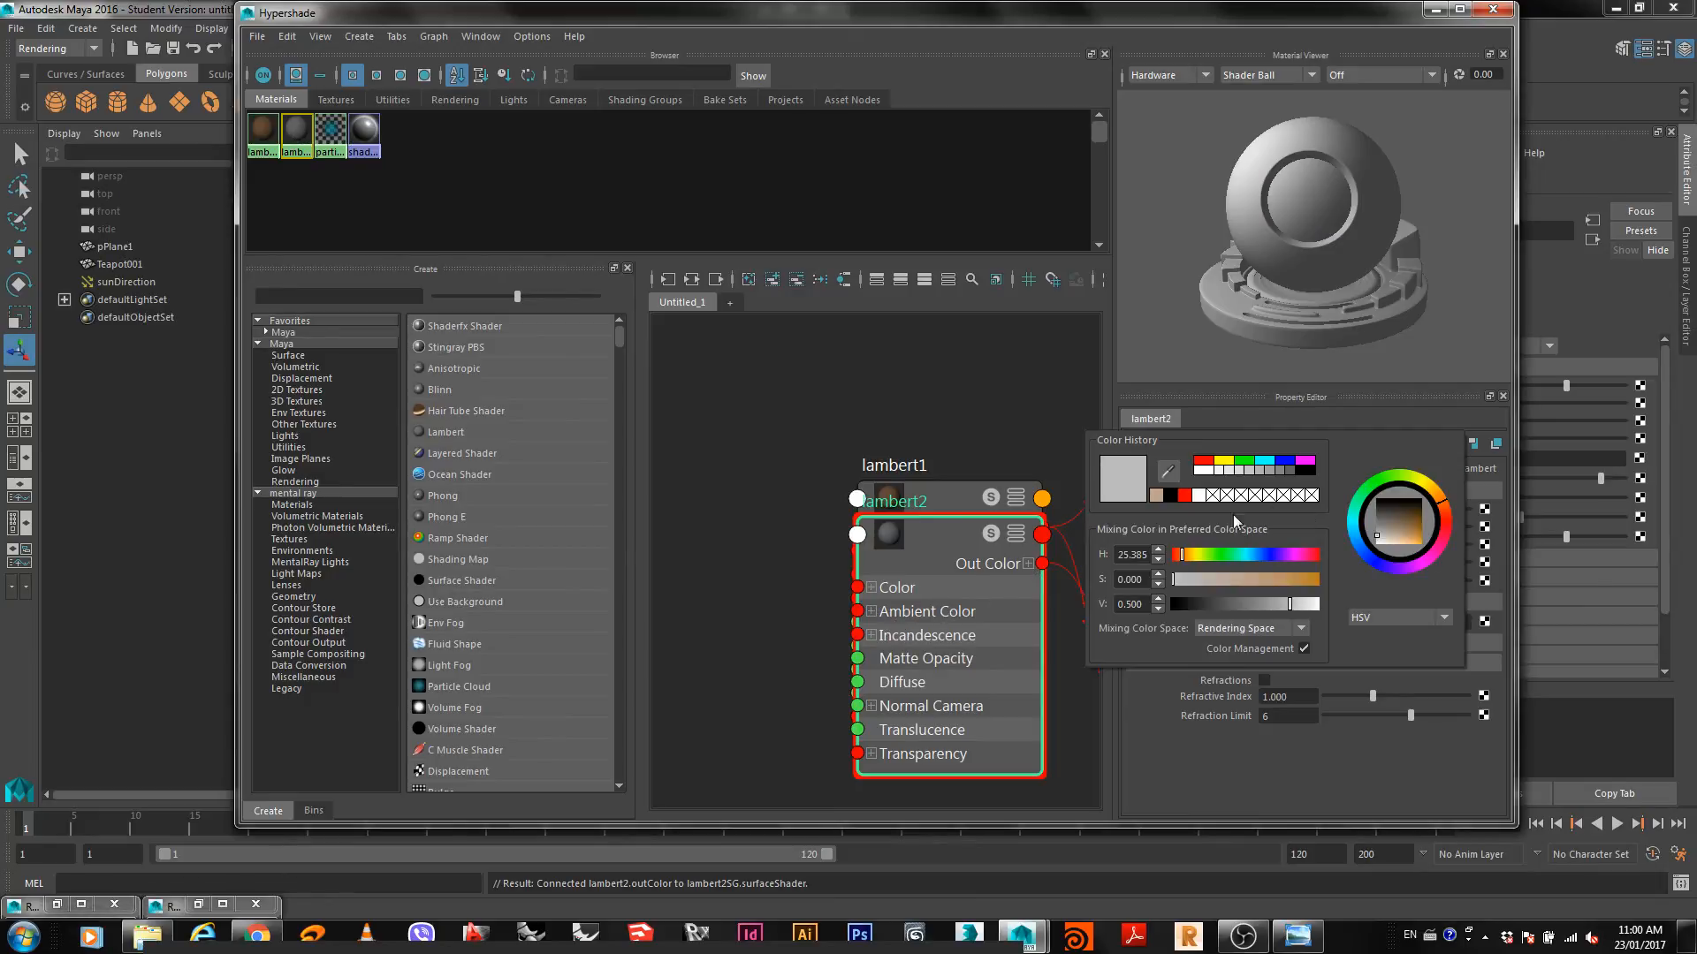
{"action": "left_click", "coordinate": [1202, 469]}
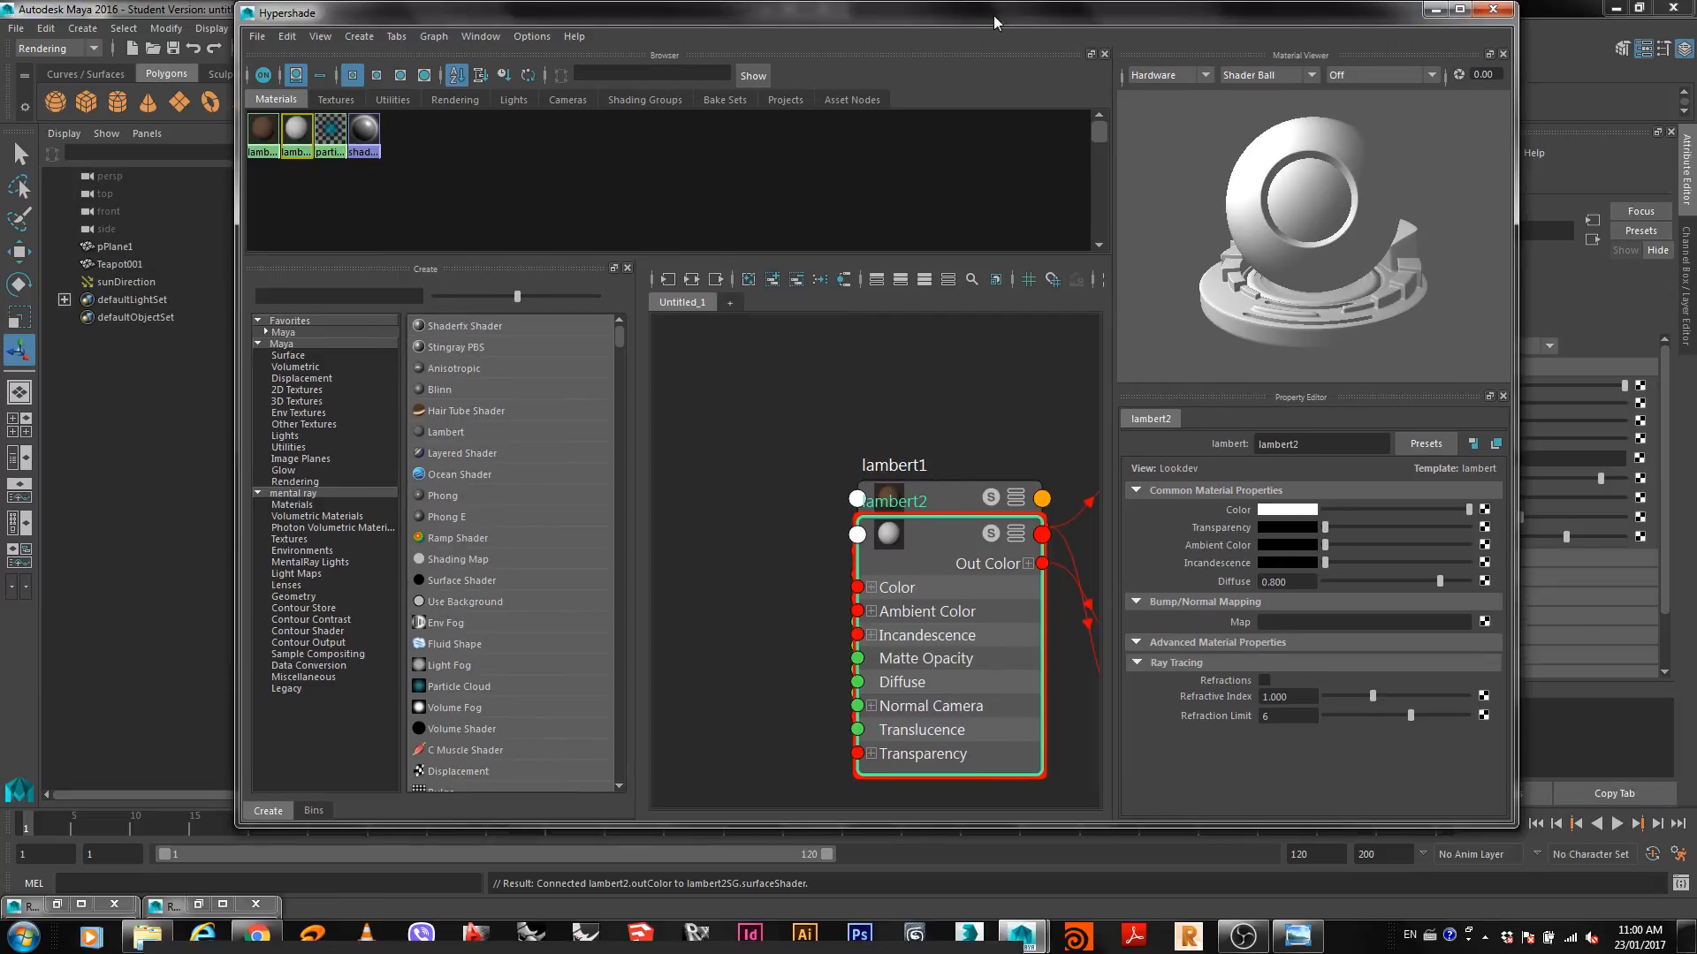
Move the Hypershade aside, select the ground plane in the viewport and assign the white lambert2 material to it.
{"action": "left_click_drag", "start_coordinate": [996, 12], "coordinate": [1535, 425]}
{"action": "left_click", "coordinate": [1023, 336]}
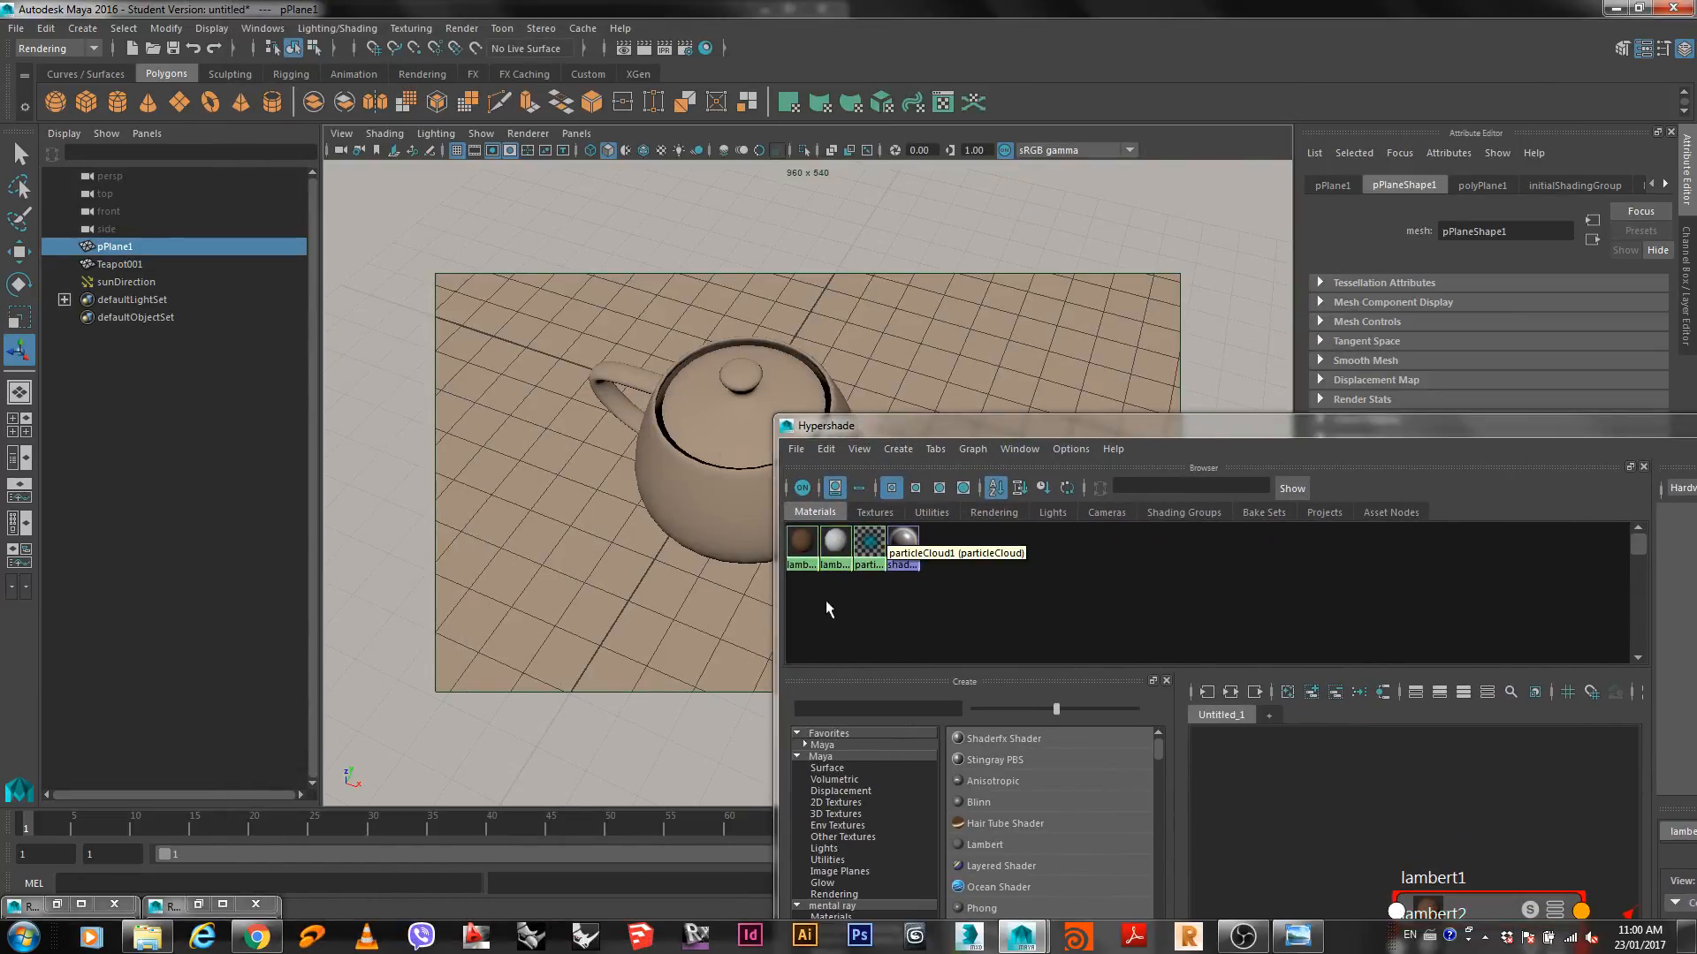
{"action": "right_click", "coordinate": [846, 545]}
{"action": "key", "text": "Escape"}
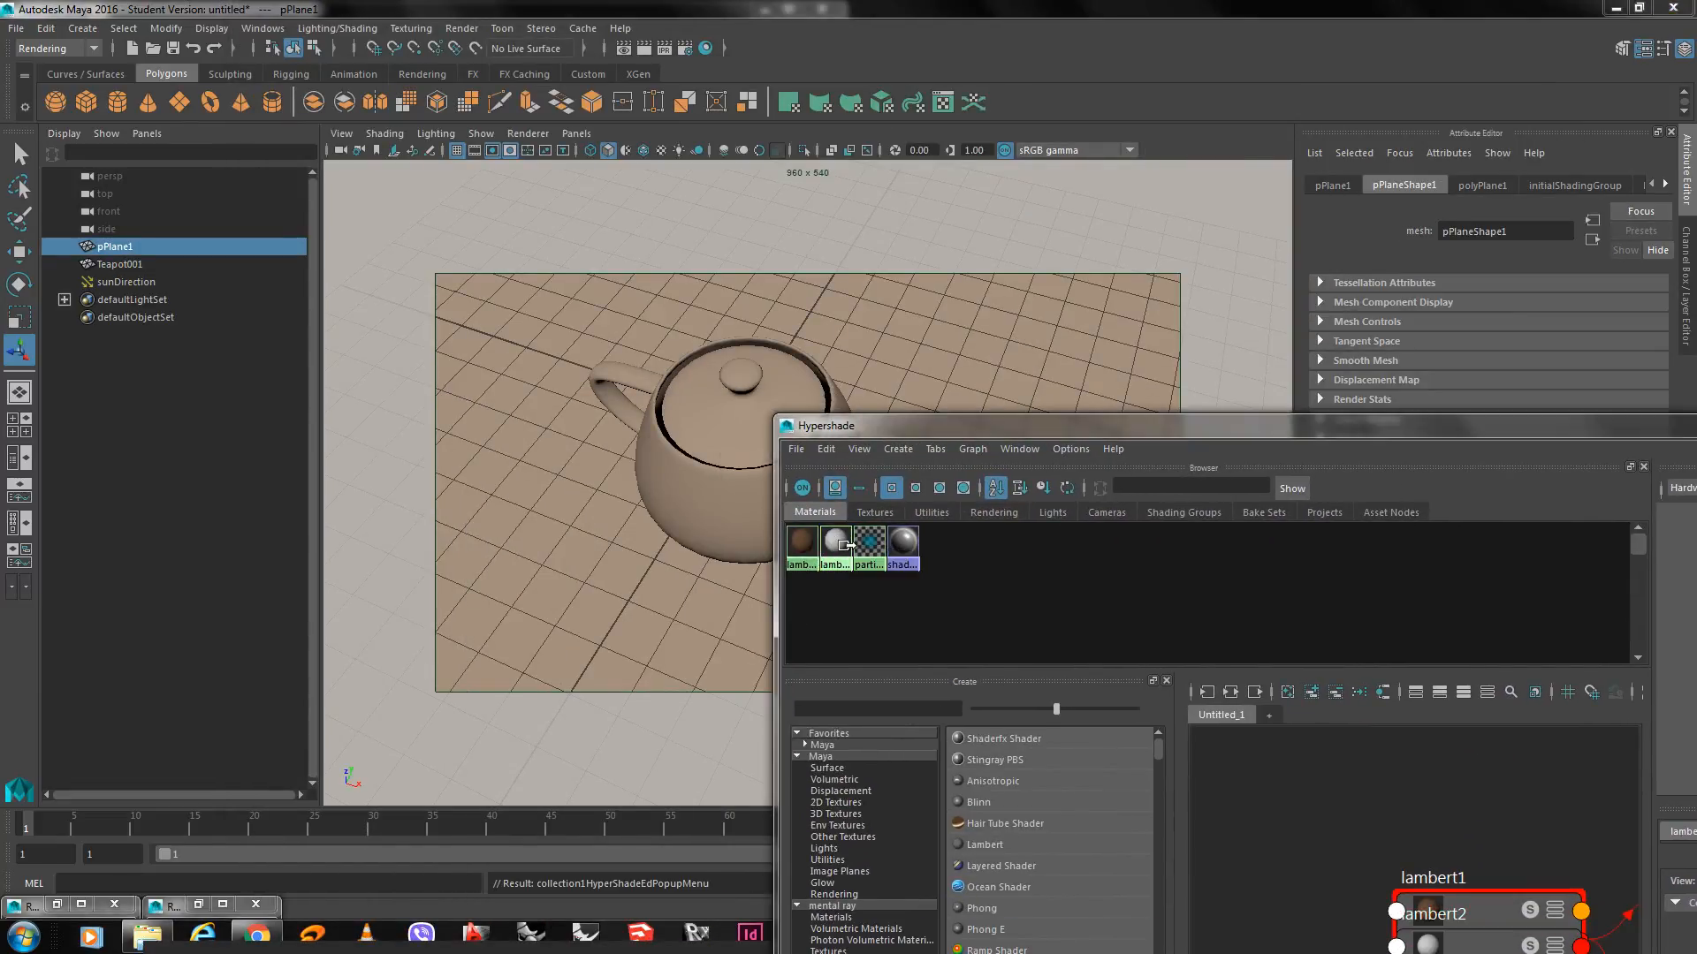
{"action": "right_click_drag", "start_coordinate": [834, 541], "coordinate": [839, 487]}
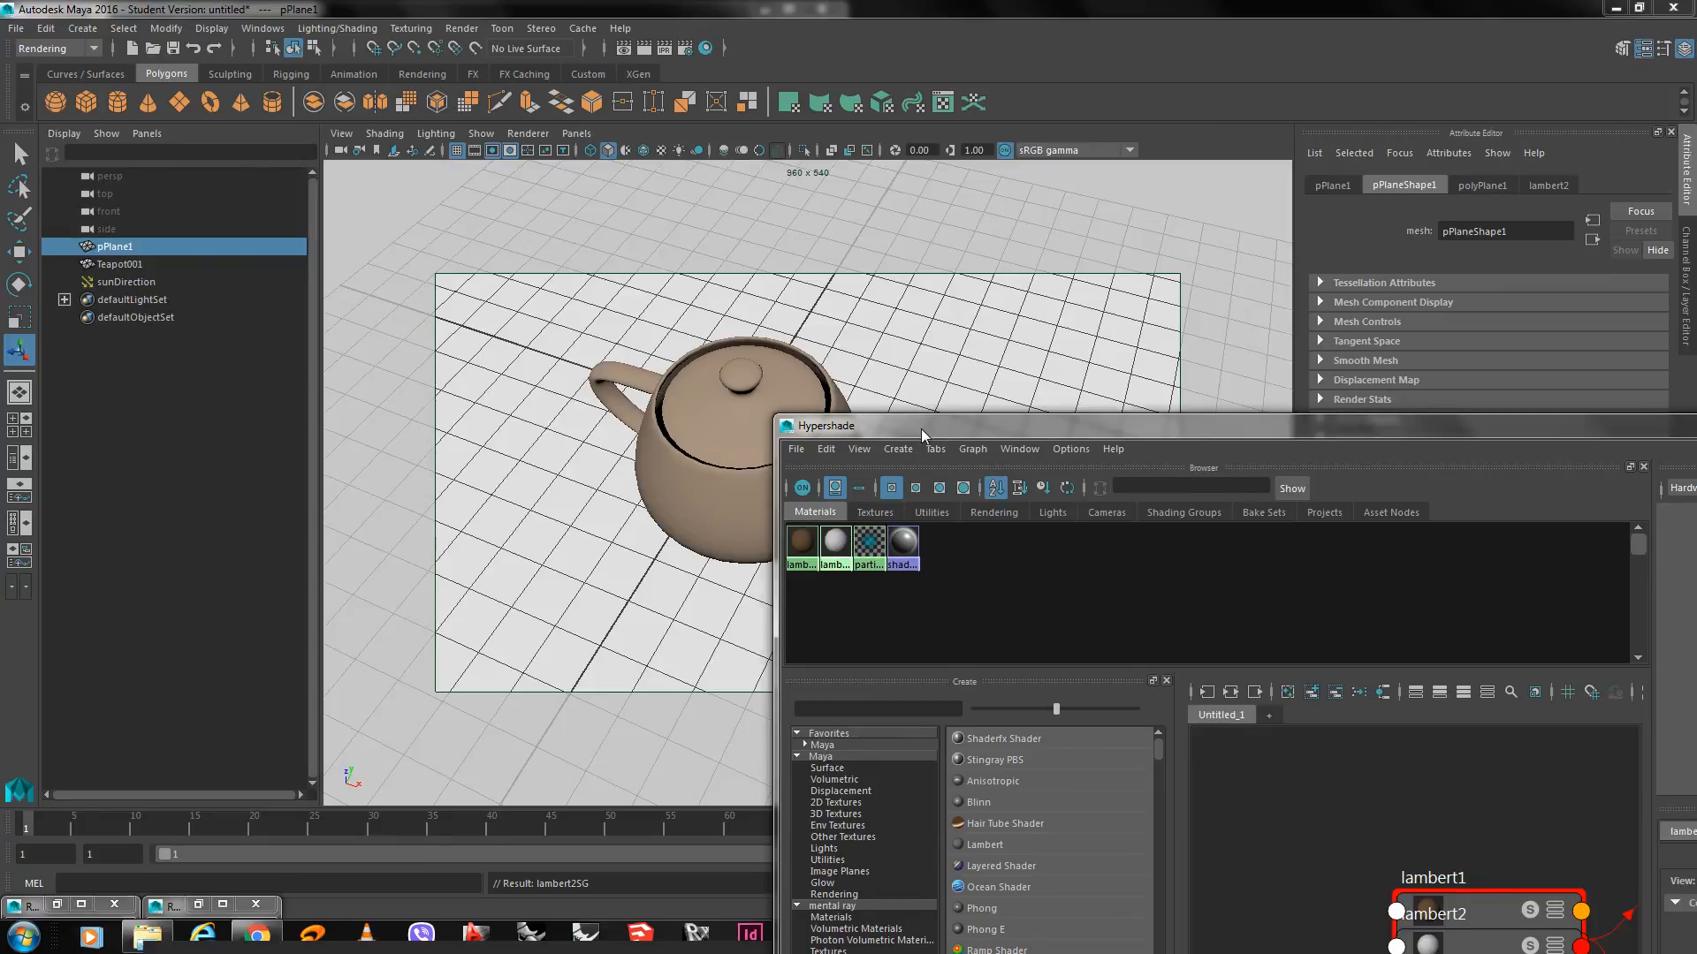
Enlarge the Hypershade to full screen and place the lambert2 node below lambert1 so they no longer overlap.
{"action": "left_click_drag", "start_coordinate": [920, 428], "coordinate": [332, 136]}
{"action": "double_click", "coordinate": [332, 137]}
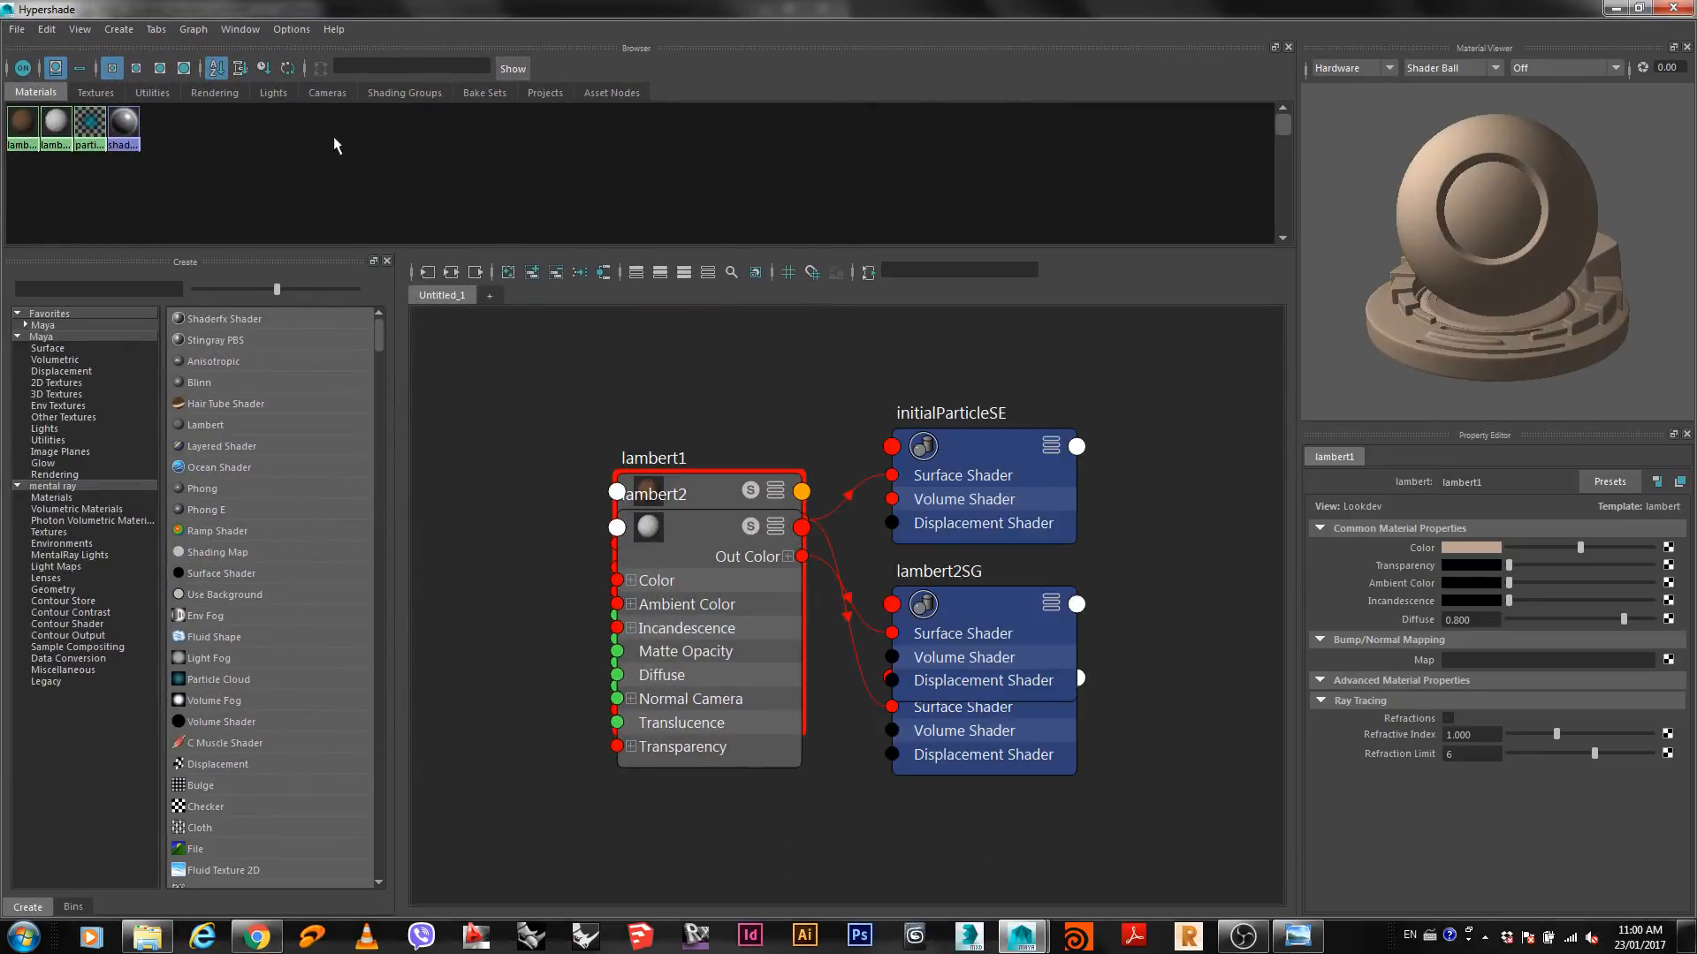
{"action": "left_click_drag", "start_coordinate": [680, 528], "coordinate": [693, 799]}
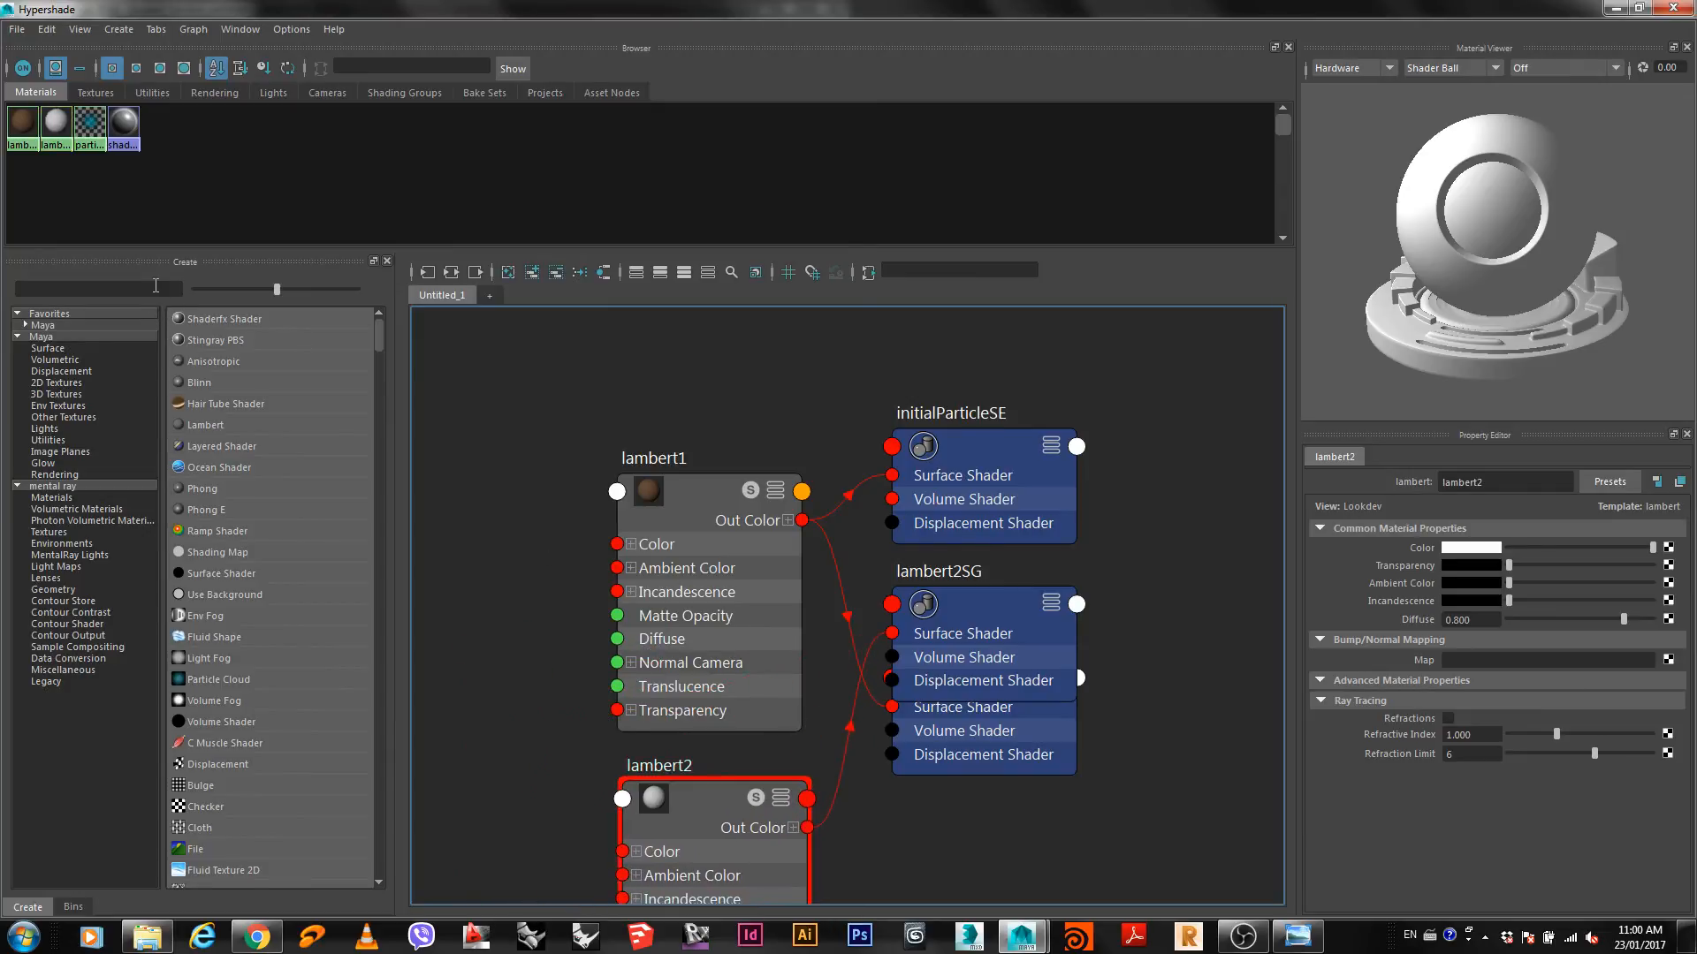
Bring the image 2.jpg from the Rendering Tutorial folder into the Hypershade work area as a file texture.
{"action": "left_click", "coordinate": [155, 285]}
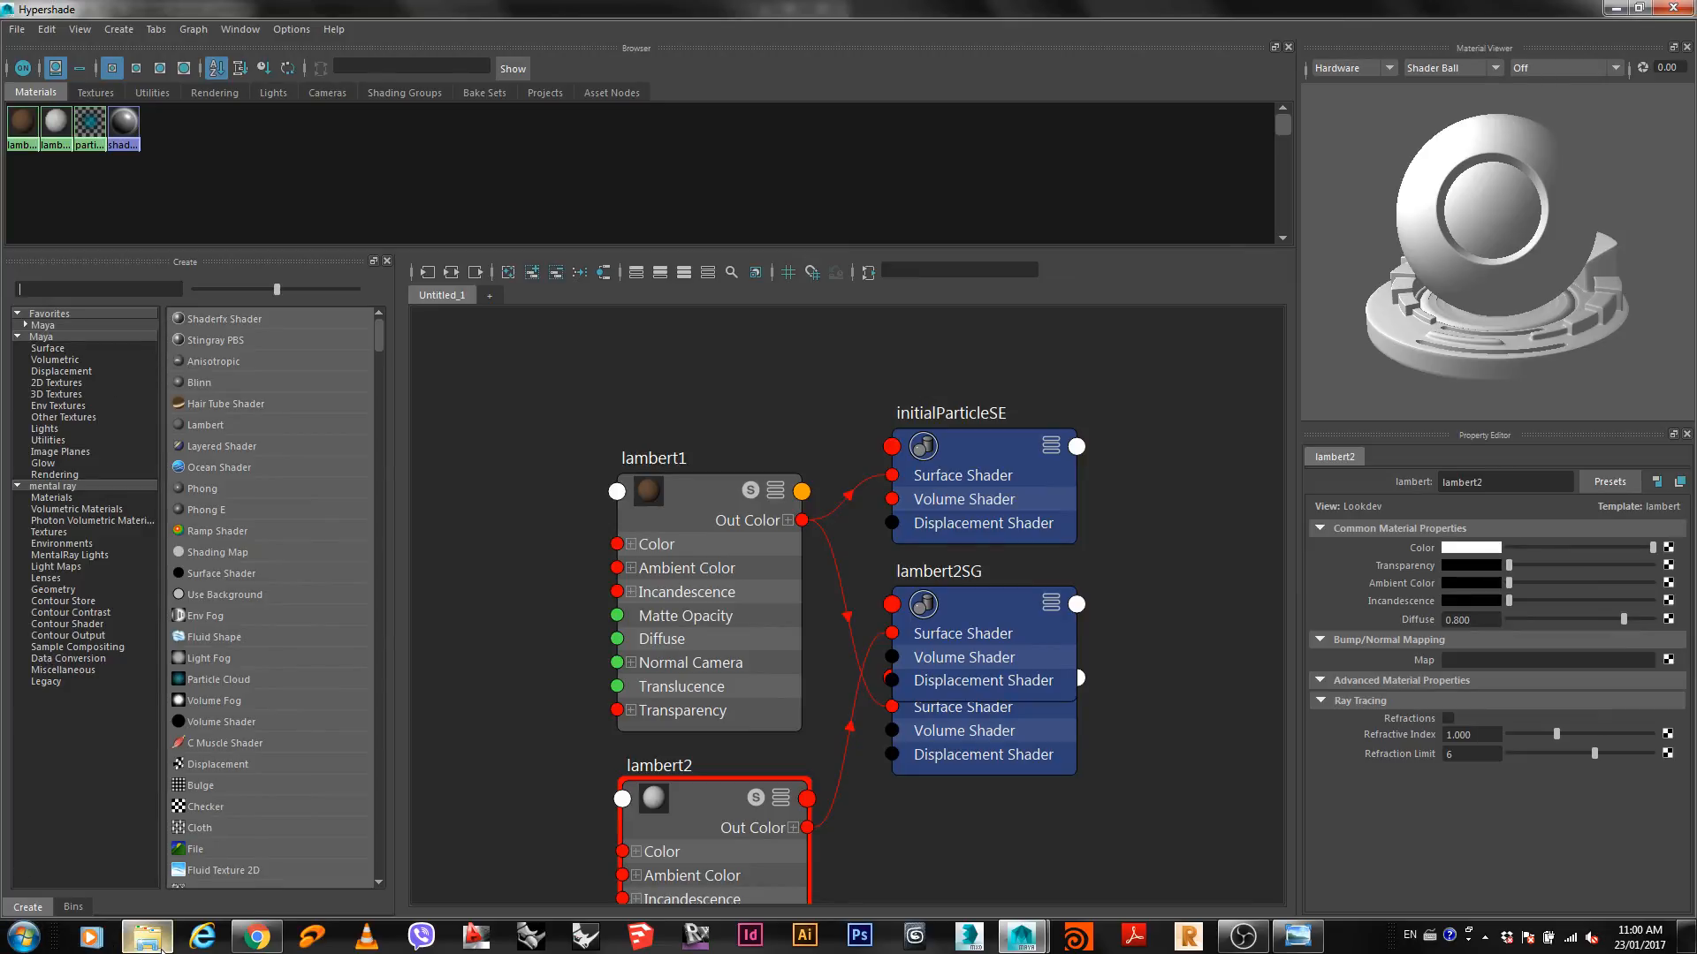
{"action": "mouse_move", "coordinate": [147, 935]}
{"action": "left_click", "coordinate": [194, 832]}
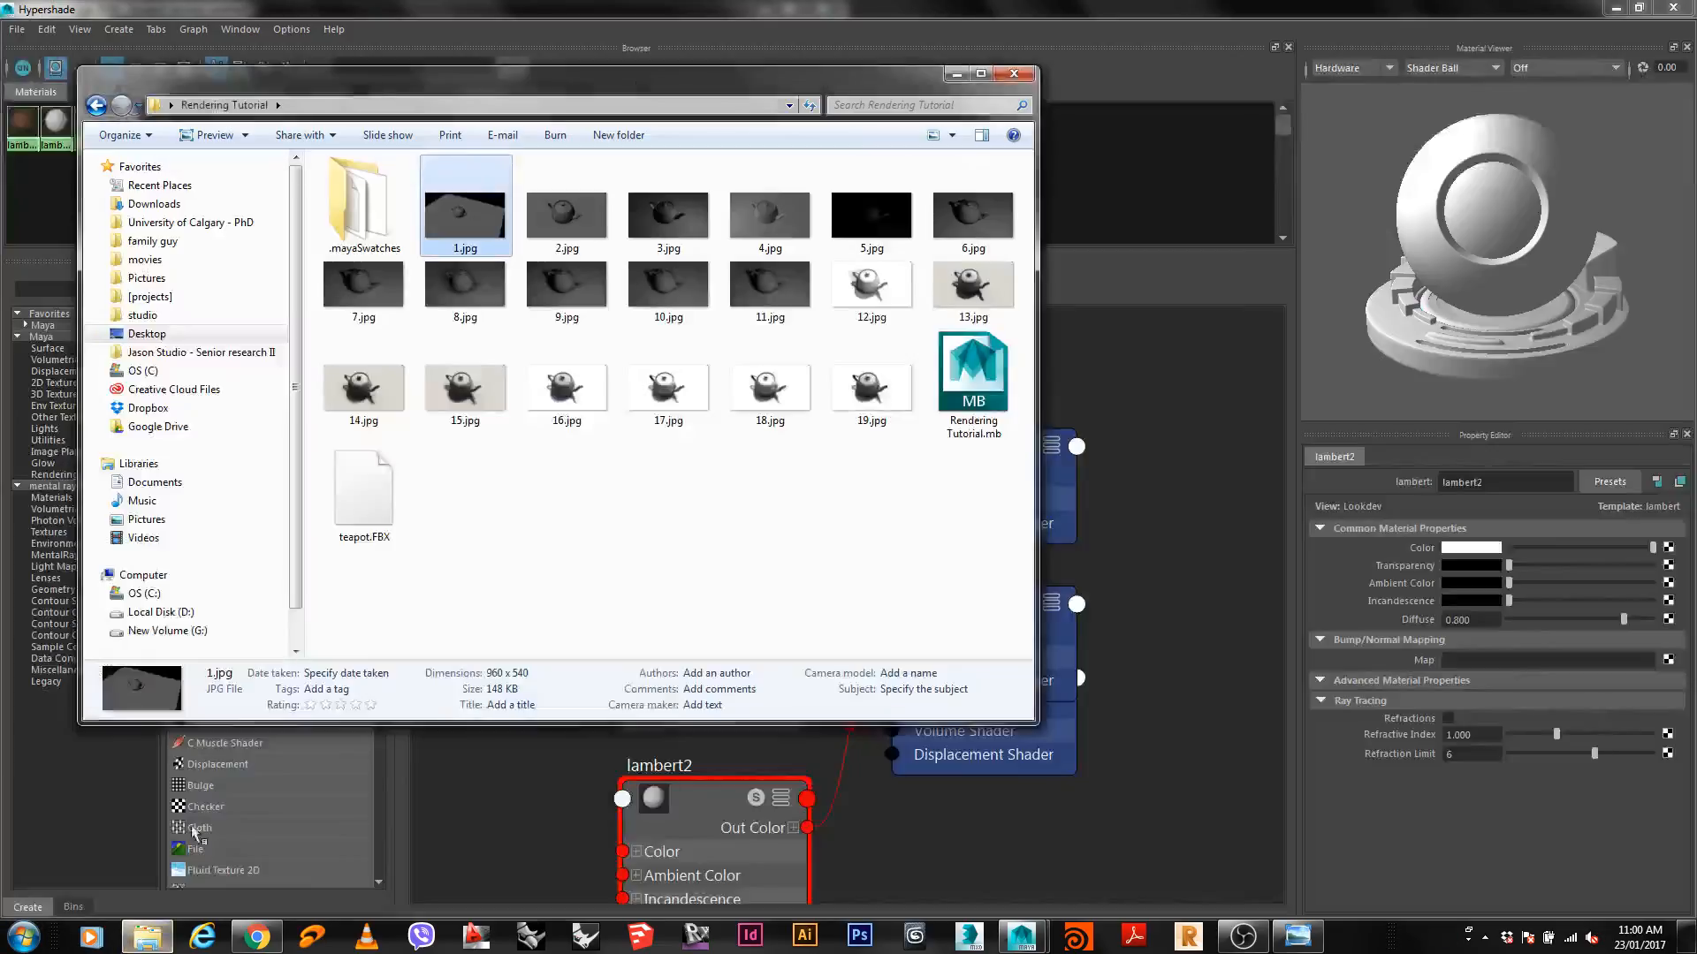
{"action": "double_click", "coordinate": [528, 78]}
{"action": "left_click_drag", "start_coordinate": [623, 8], "coordinate": [1043, 32]}
{"action": "left_click_drag", "start_coordinate": [1024, 177], "coordinate": [524, 644]}
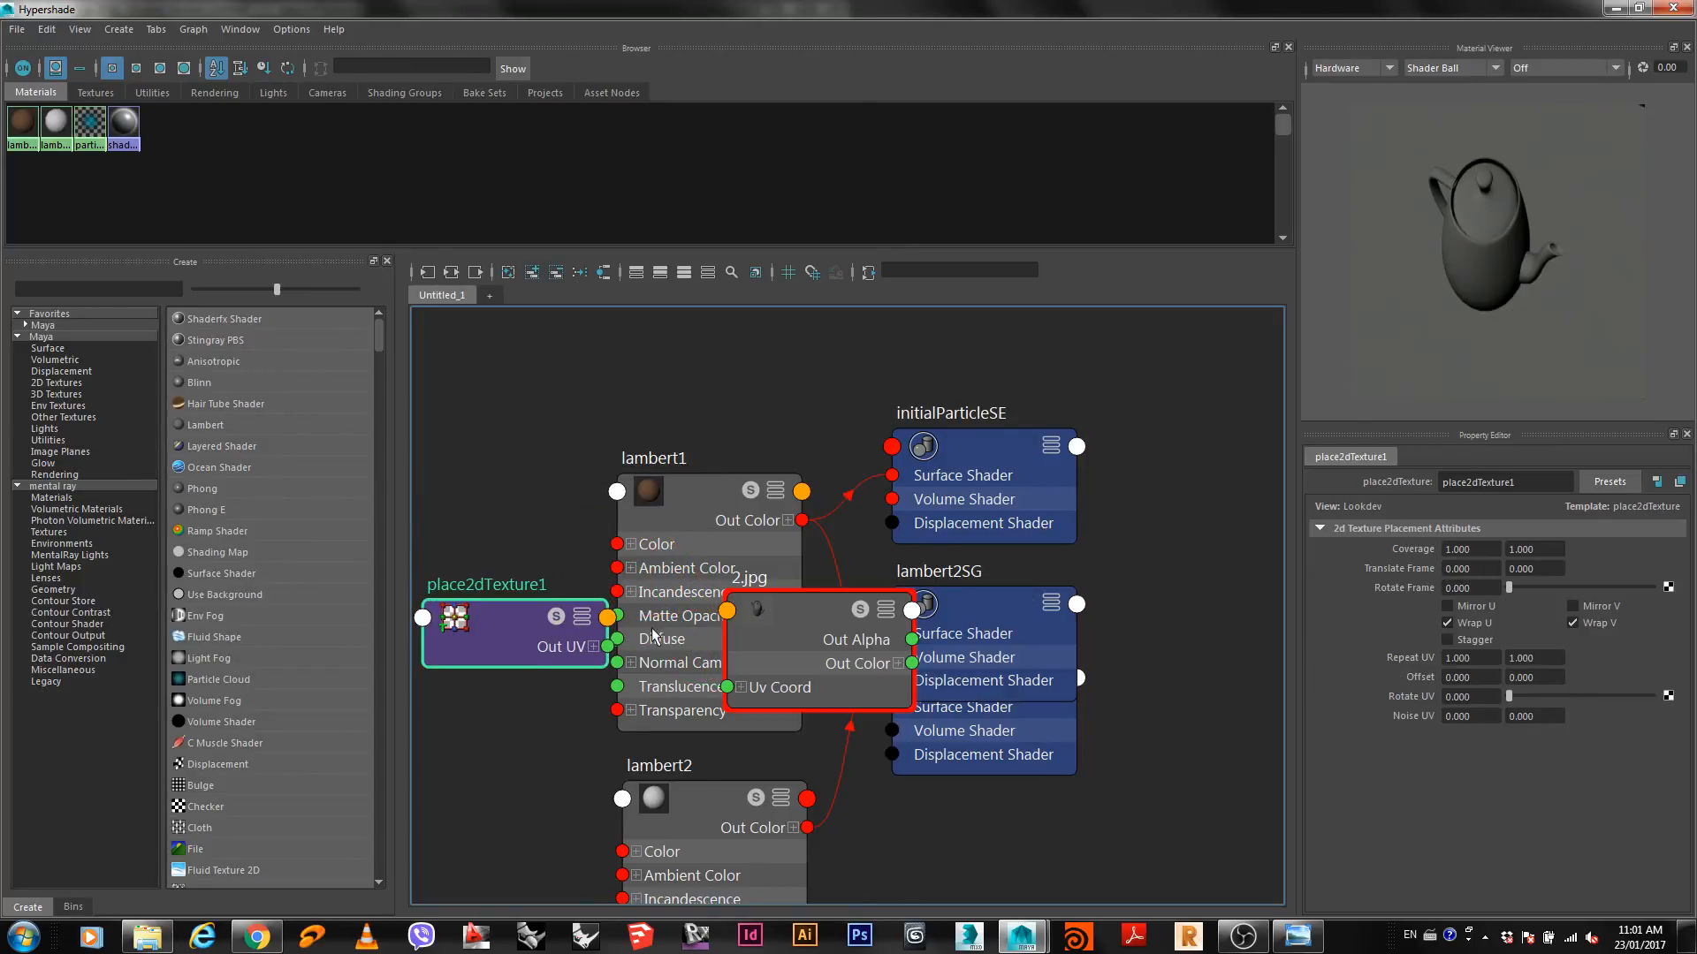
Delete the 2.jpg texture node and its place2dTexture1 node from the work area.
{"action": "key", "text": "Delete"}
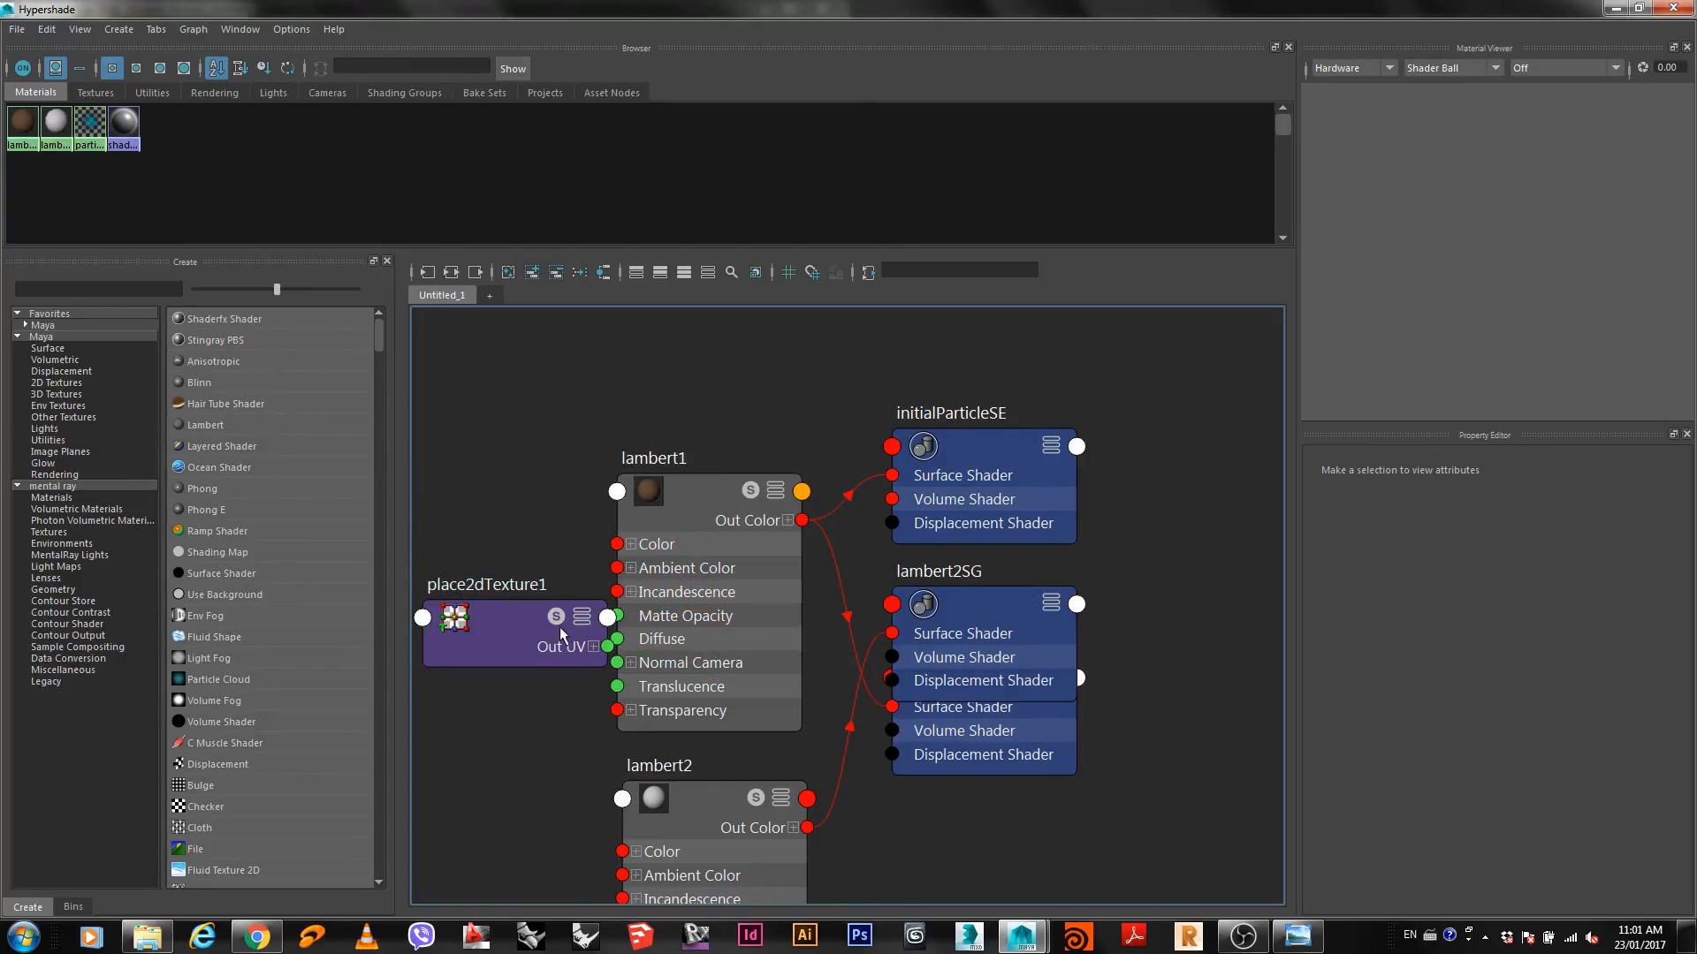
{"action": "left_click", "coordinate": [520, 632]}
{"action": "key", "text": "Delete"}
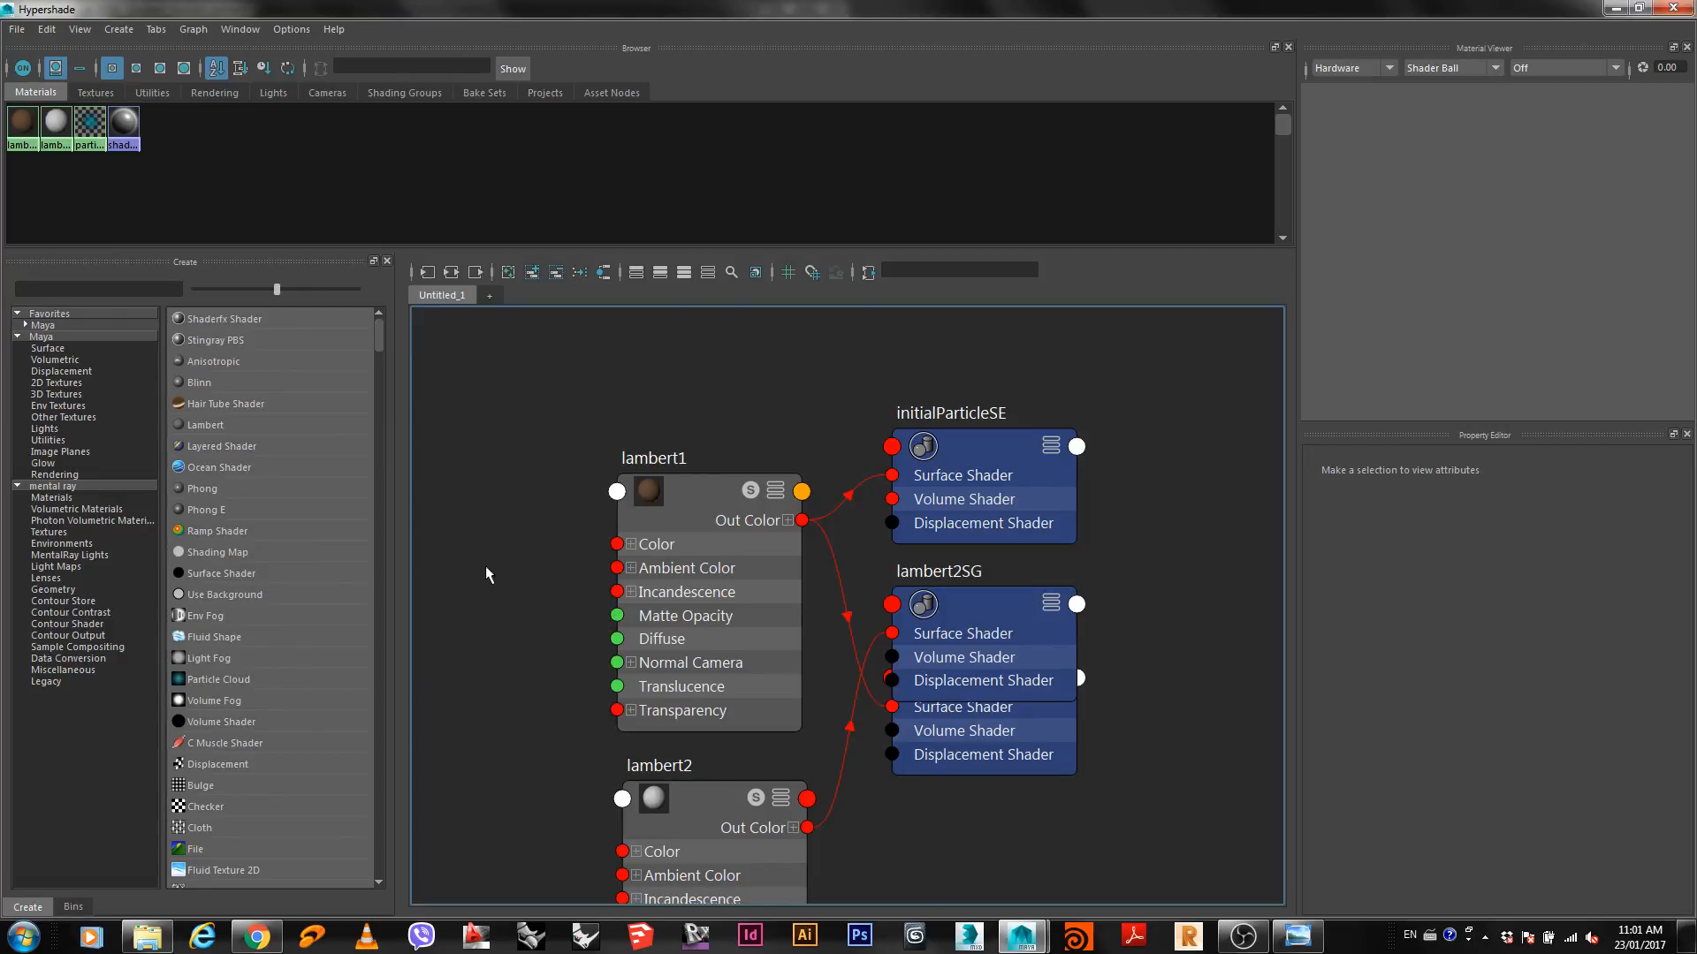
Compare the Maya and mental ray node lists, filter the nodes by "oc" and create a mib_amb_occlusion node.
{"action": "left_click", "coordinate": [35, 489]}
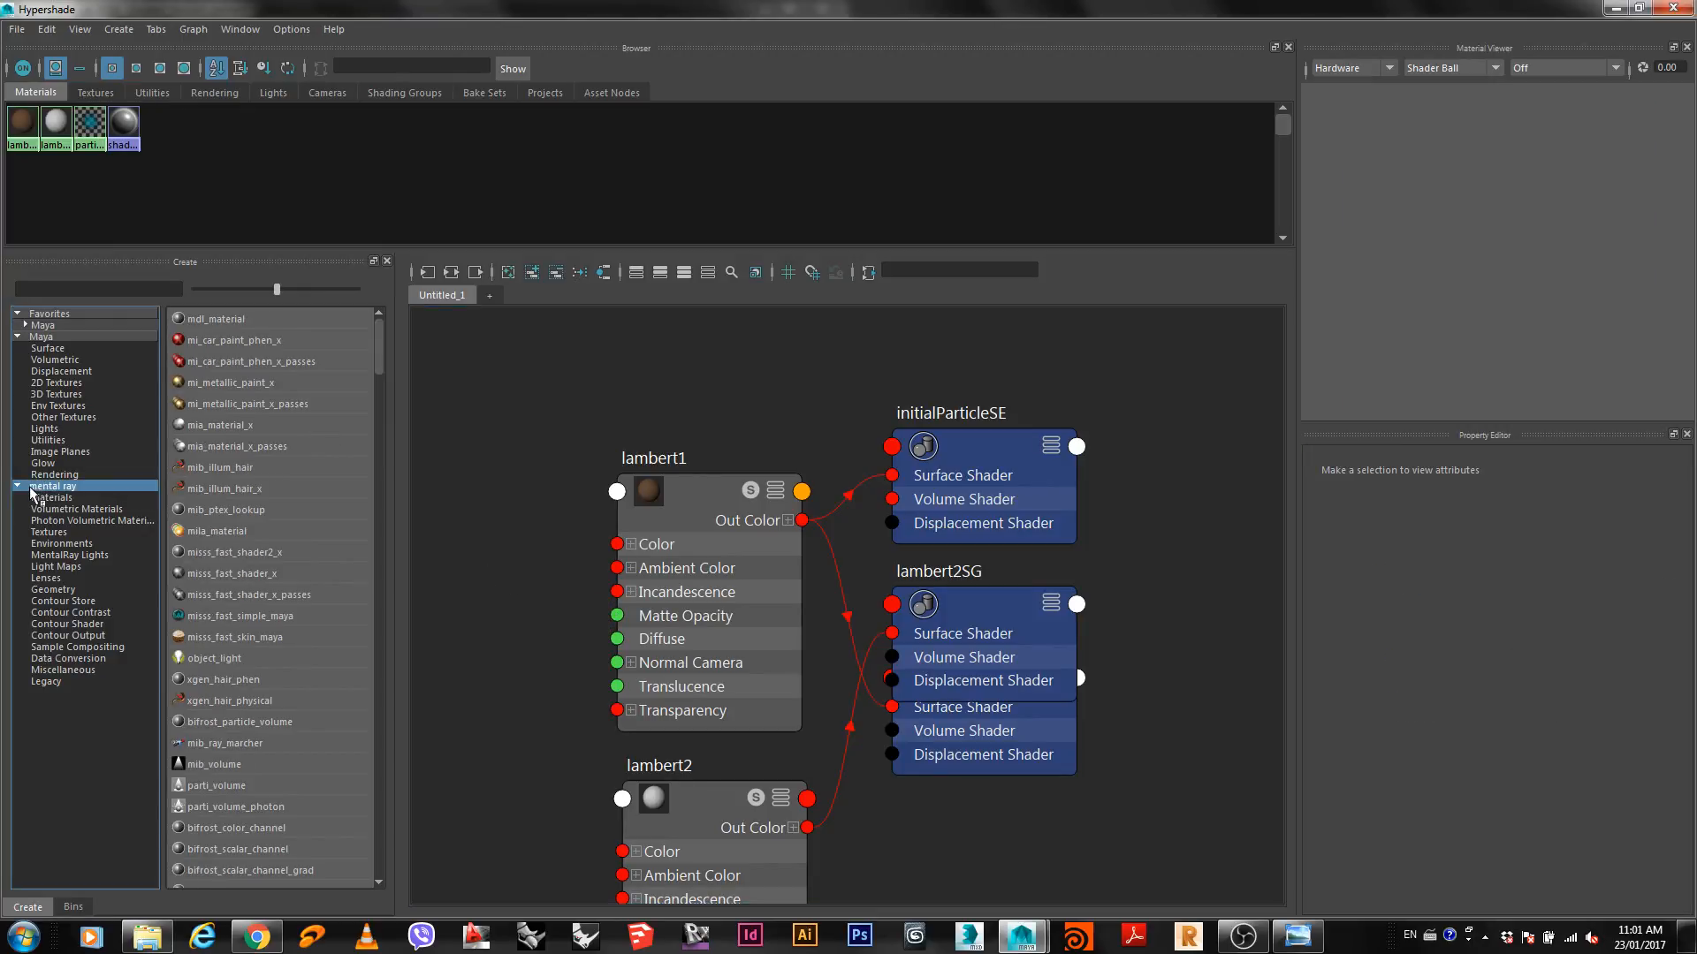
{"action": "left_click", "coordinate": [76, 339]}
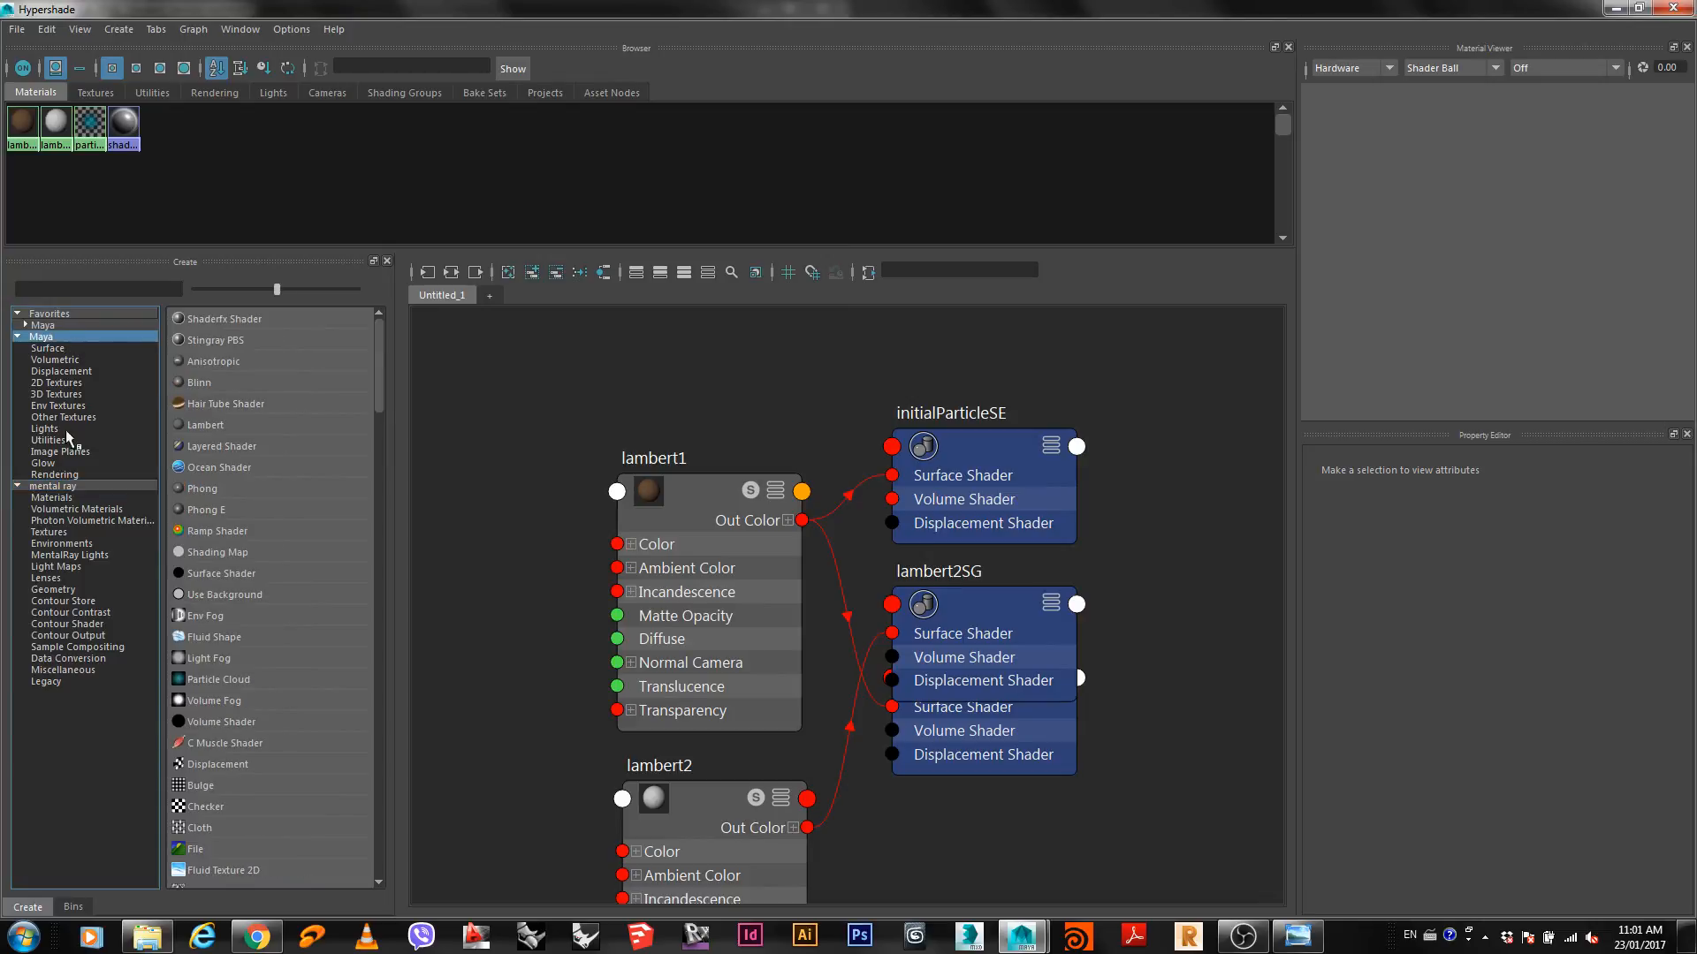
{"action": "left_click", "coordinate": [61, 488]}
{"action": "left_click", "coordinate": [92, 337]}
{"action": "left_click", "coordinate": [78, 487]}
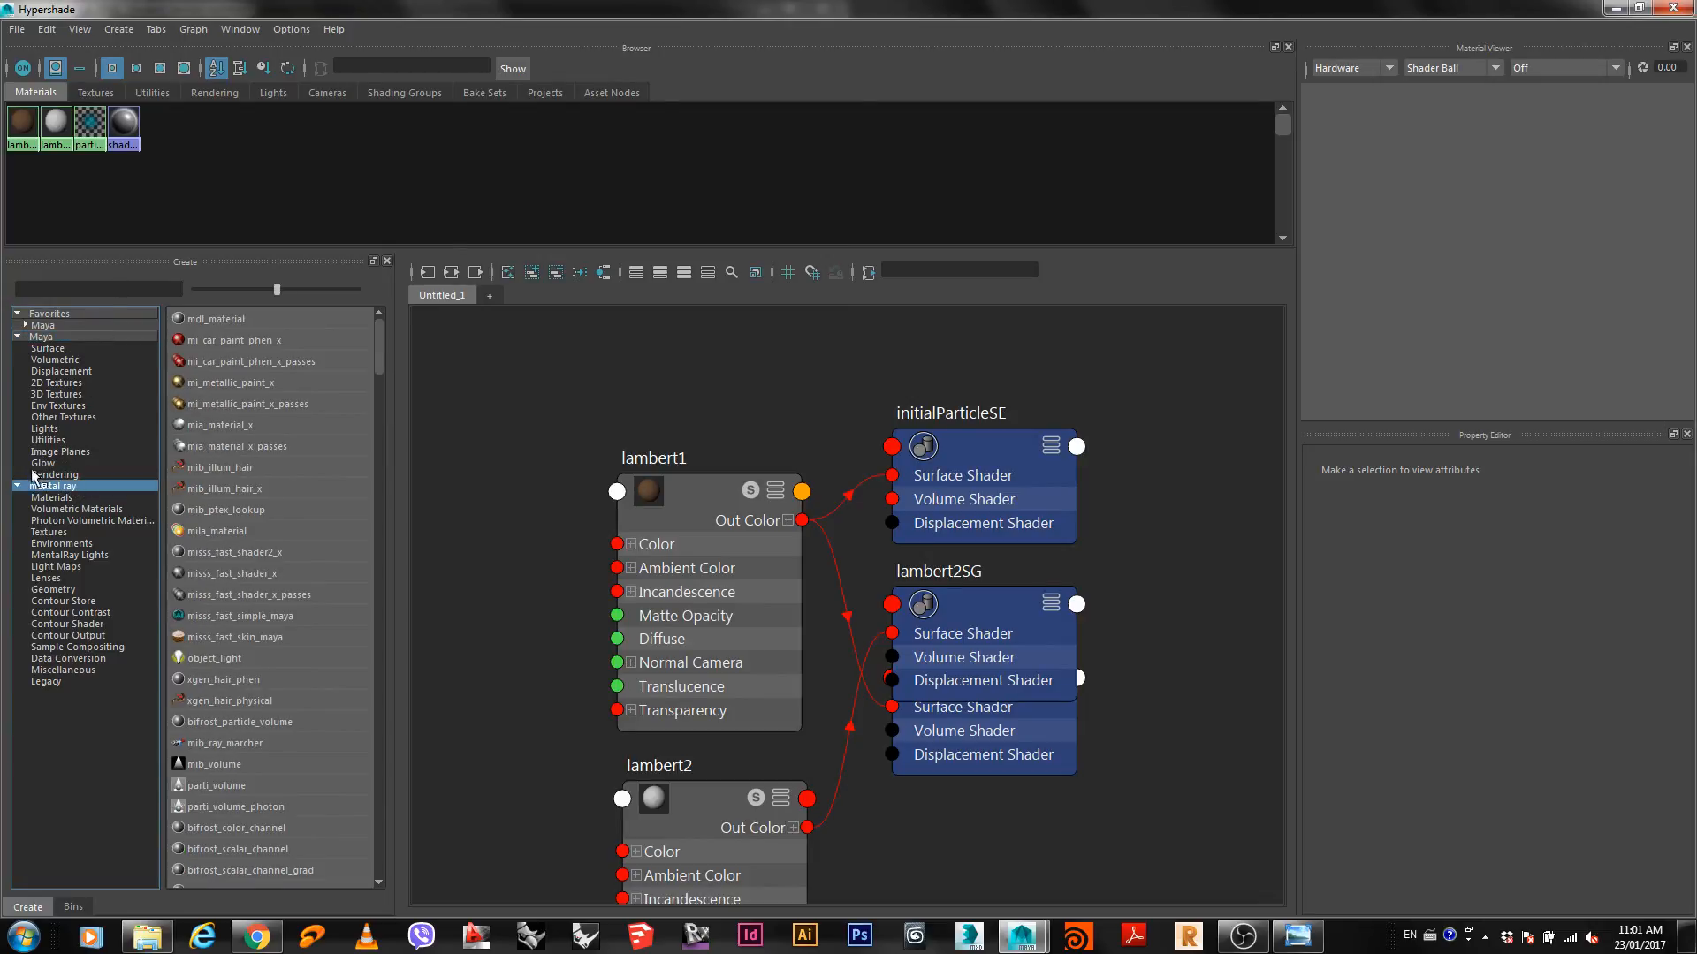
{"action": "left_click", "coordinate": [126, 292]}
{"action": "type", "text": "oc"}
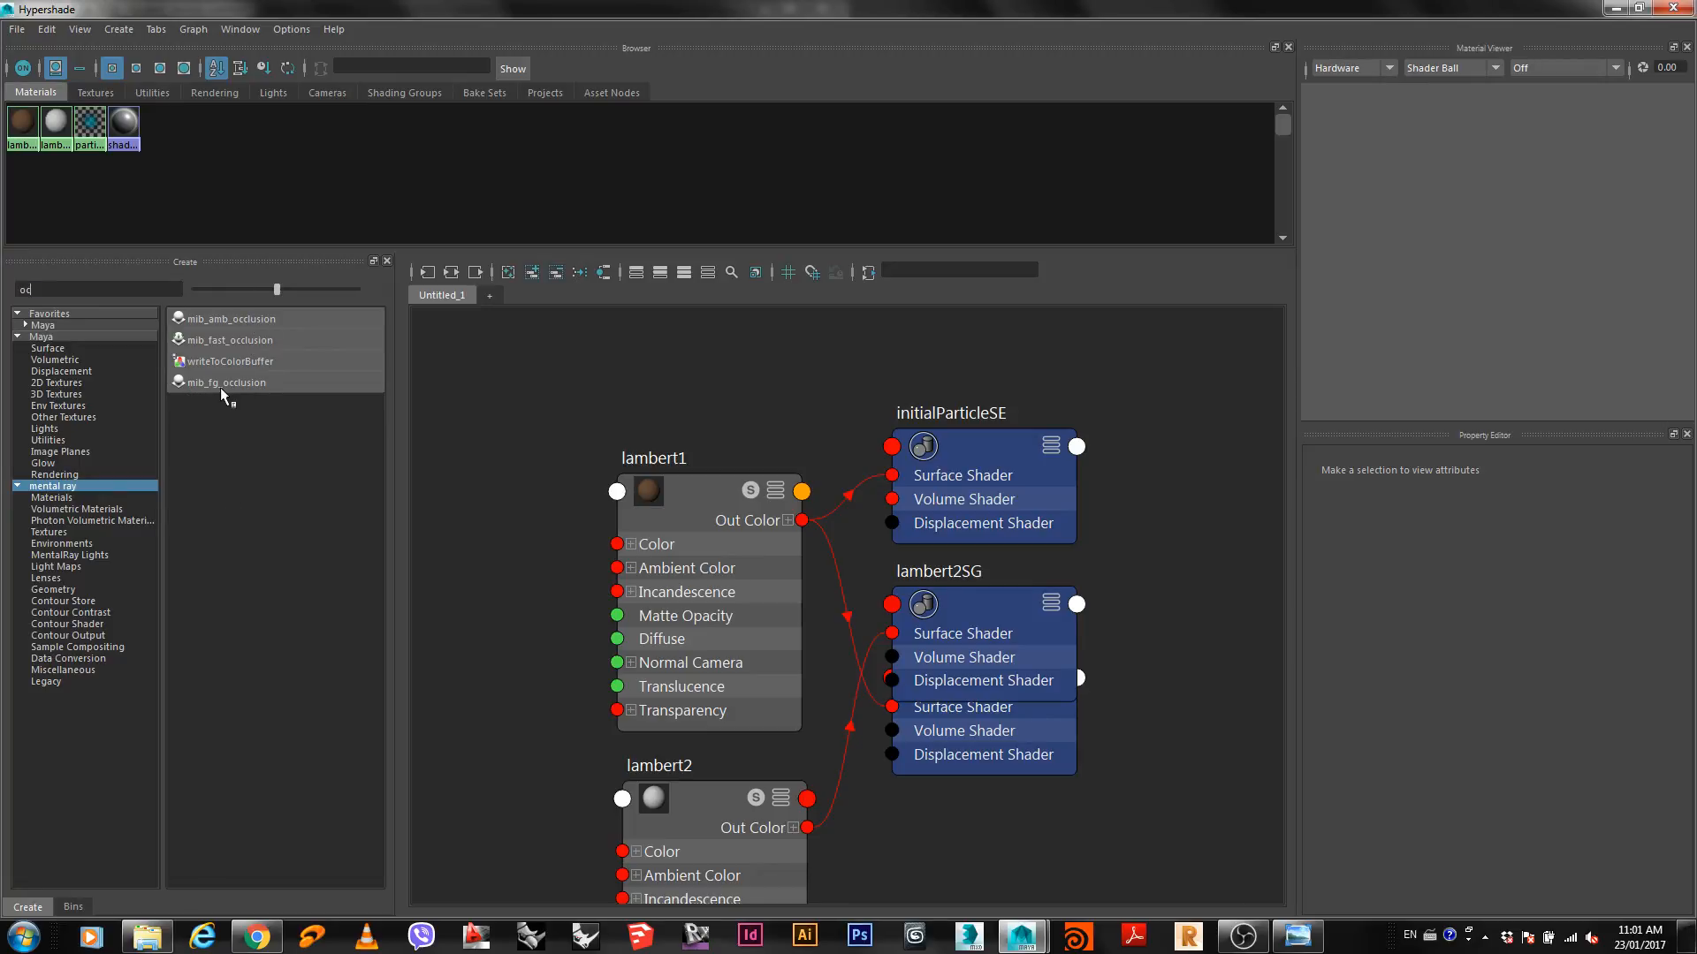
{"action": "left_click", "coordinate": [238, 319]}
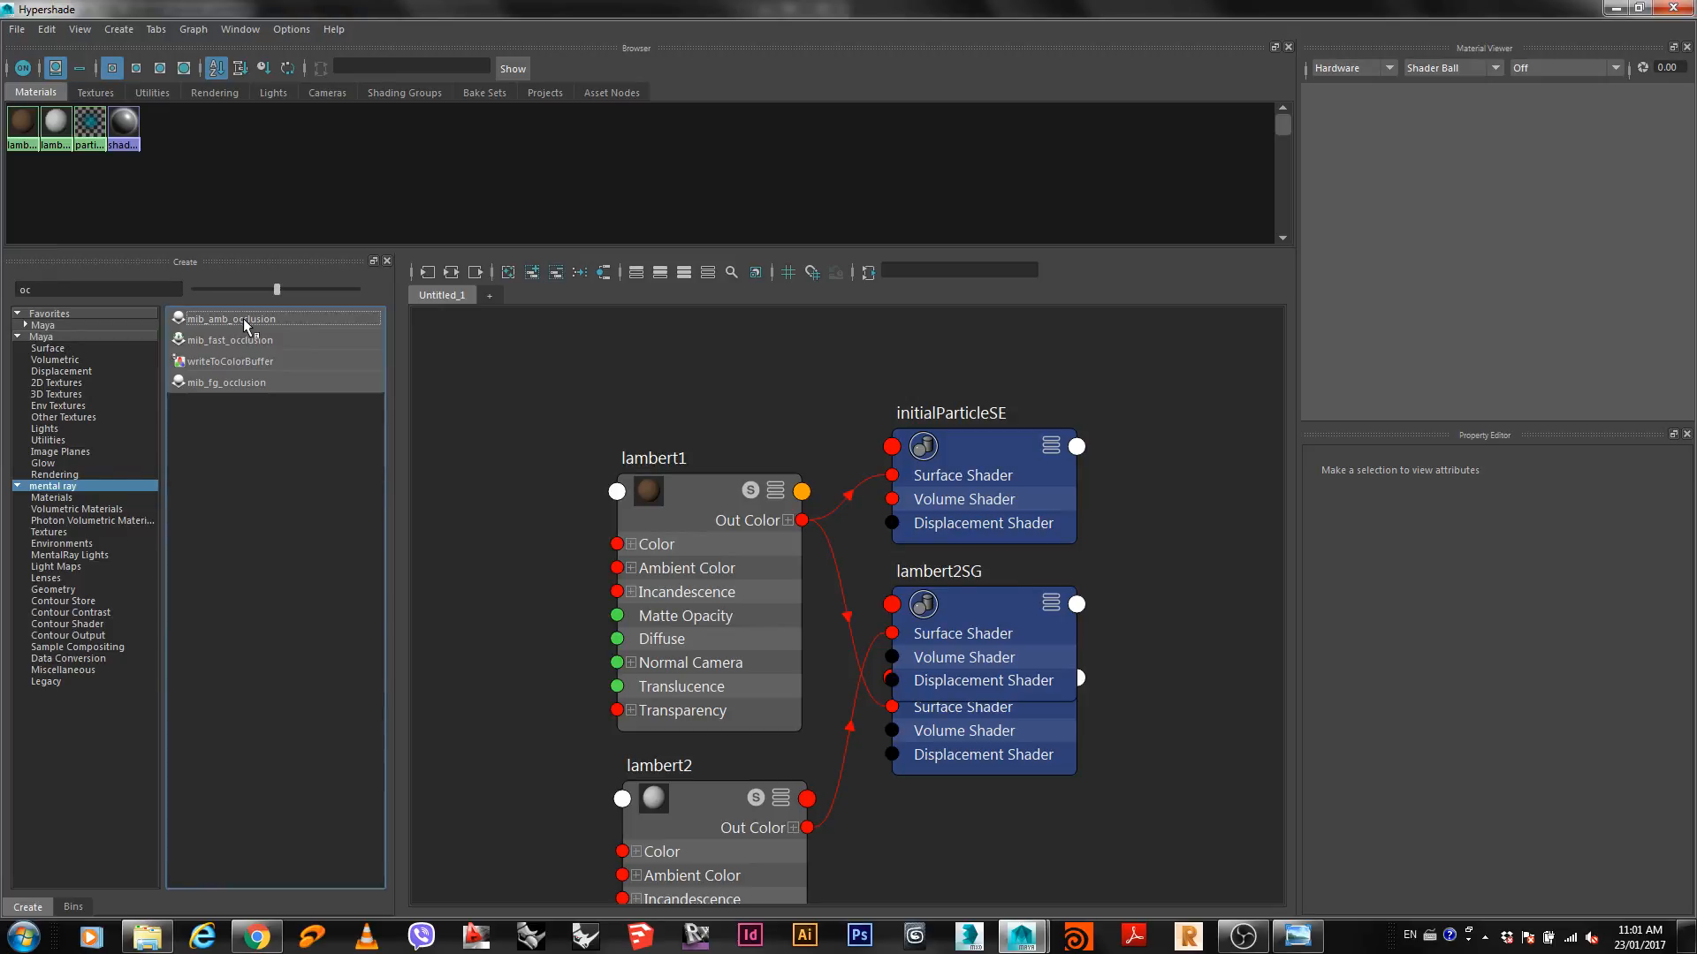
{"action": "left_click", "coordinate": [348, 321]}
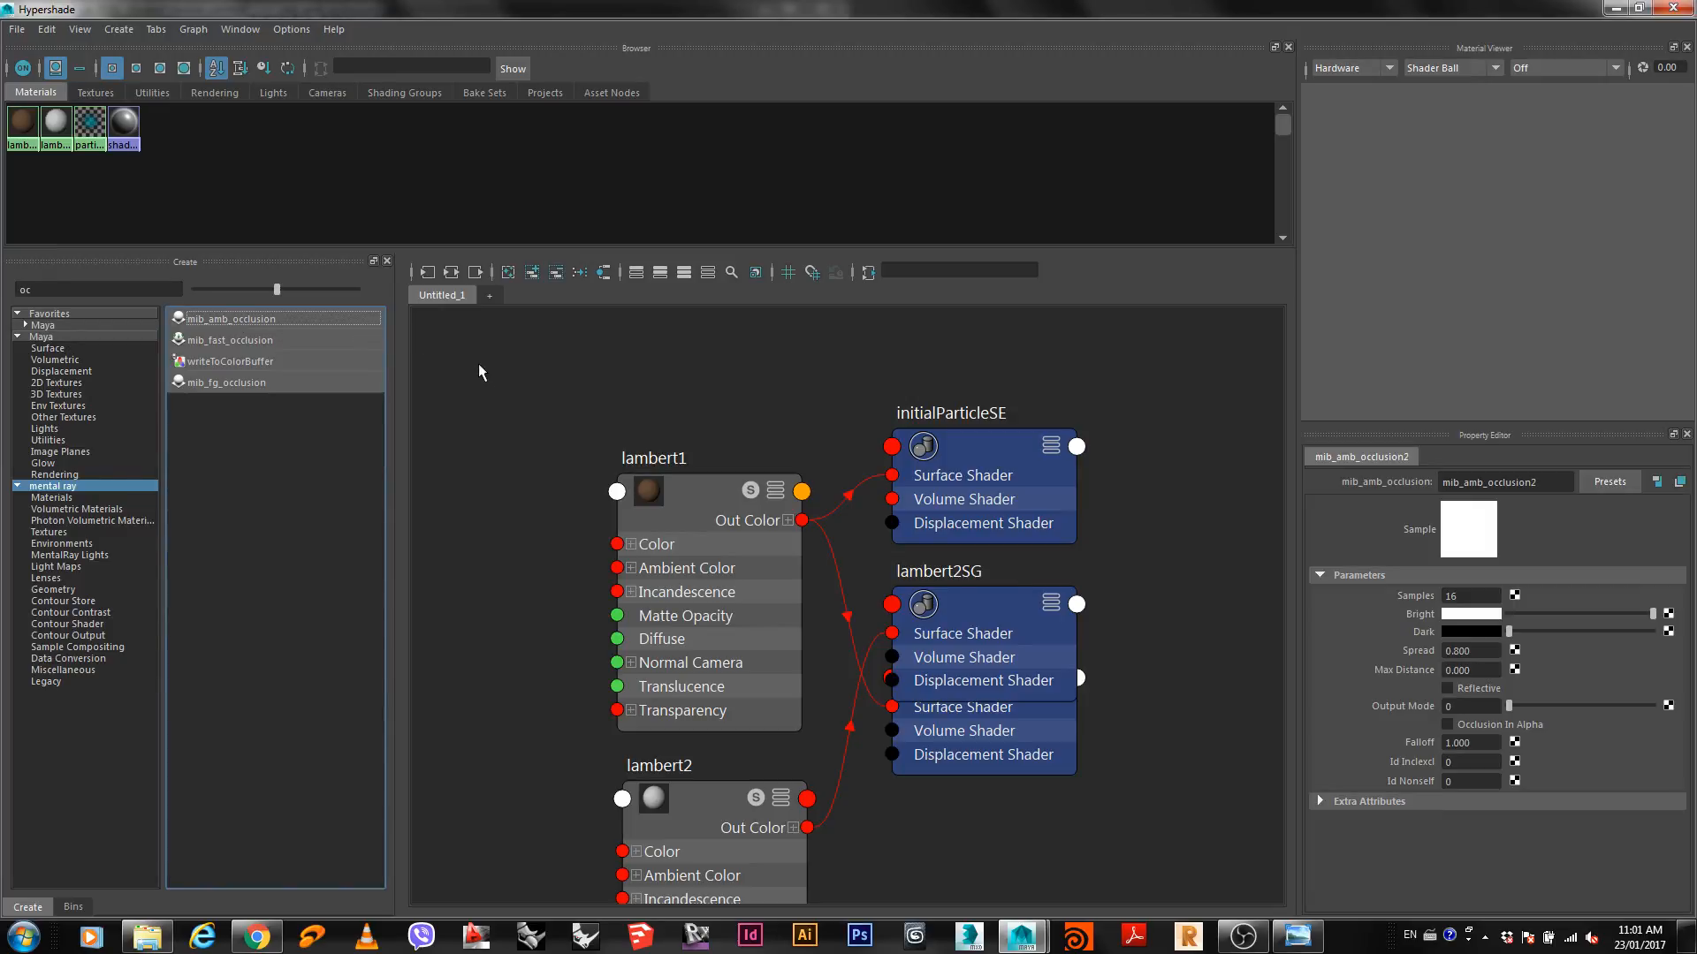
Delete the duplicate mib_amb_occlusion2 node from the work area.
{"action": "scroll", "coordinate": [622, 496], "scroll_direction": "down", "scroll_amount": 5}
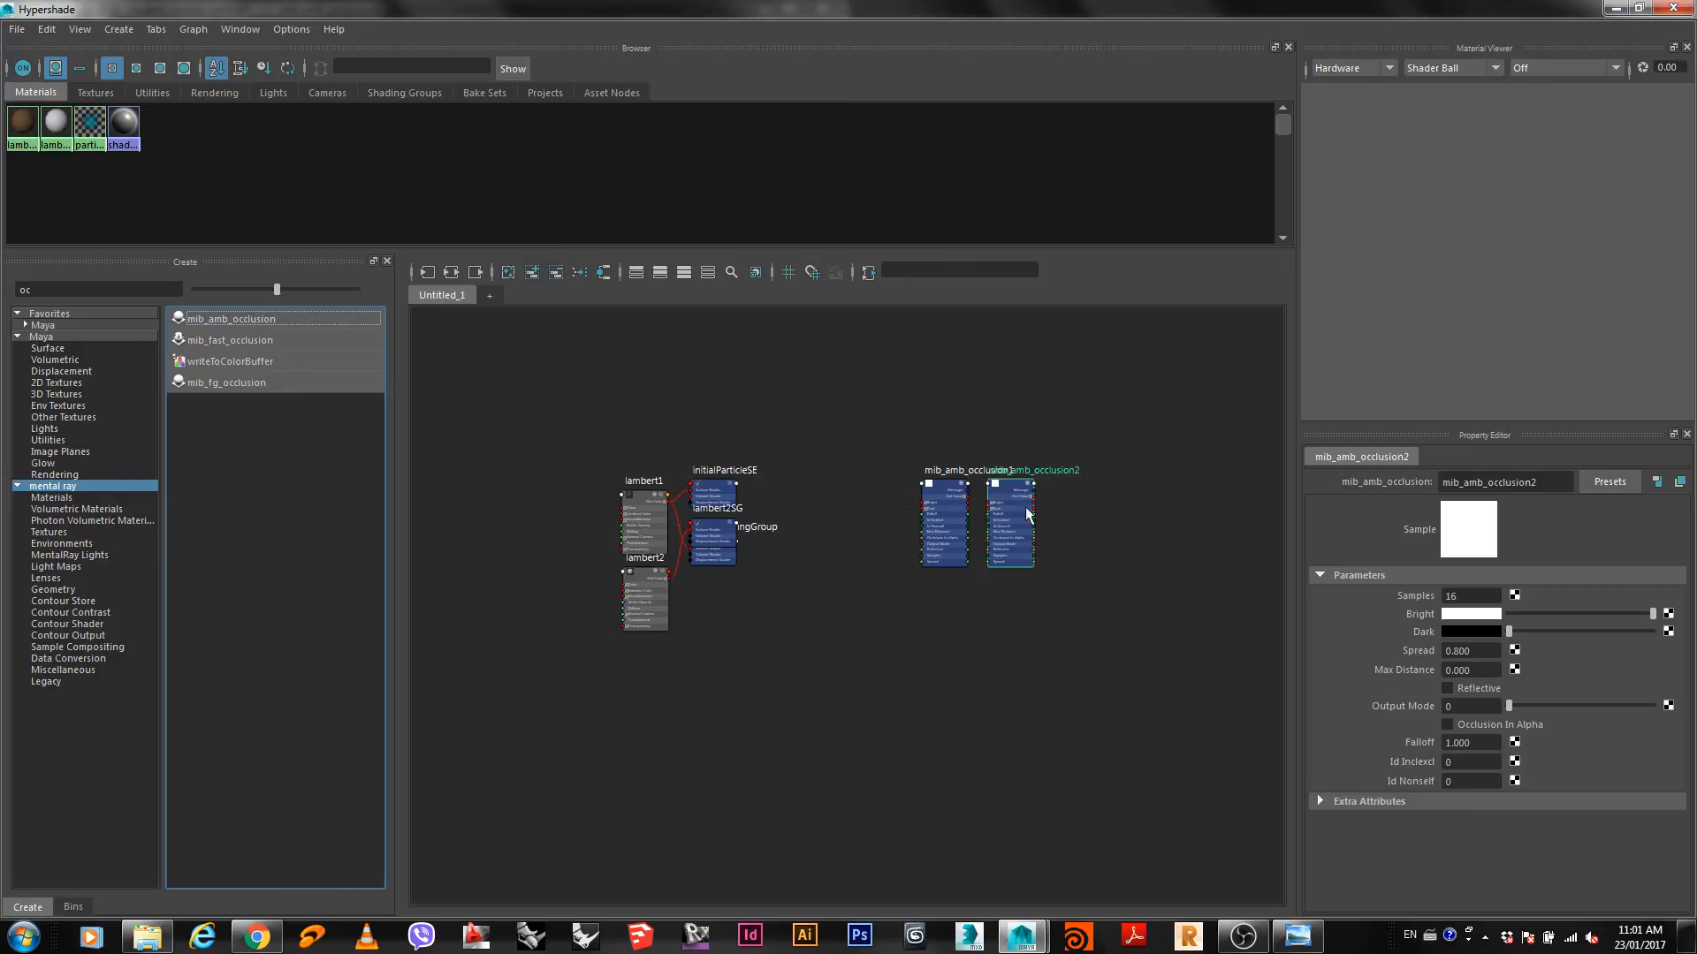
{"action": "scroll", "coordinate": [1073, 513], "scroll_direction": "up", "scroll_amount": 3}
{"action": "scroll", "coordinate": [651, 462], "scroll_direction": "up", "scroll_amount": 1}
{"action": "scroll", "coordinate": [758, 483], "scroll_direction": "down", "scroll_amount": 2}
{"action": "left_click", "coordinate": [859, 454]}
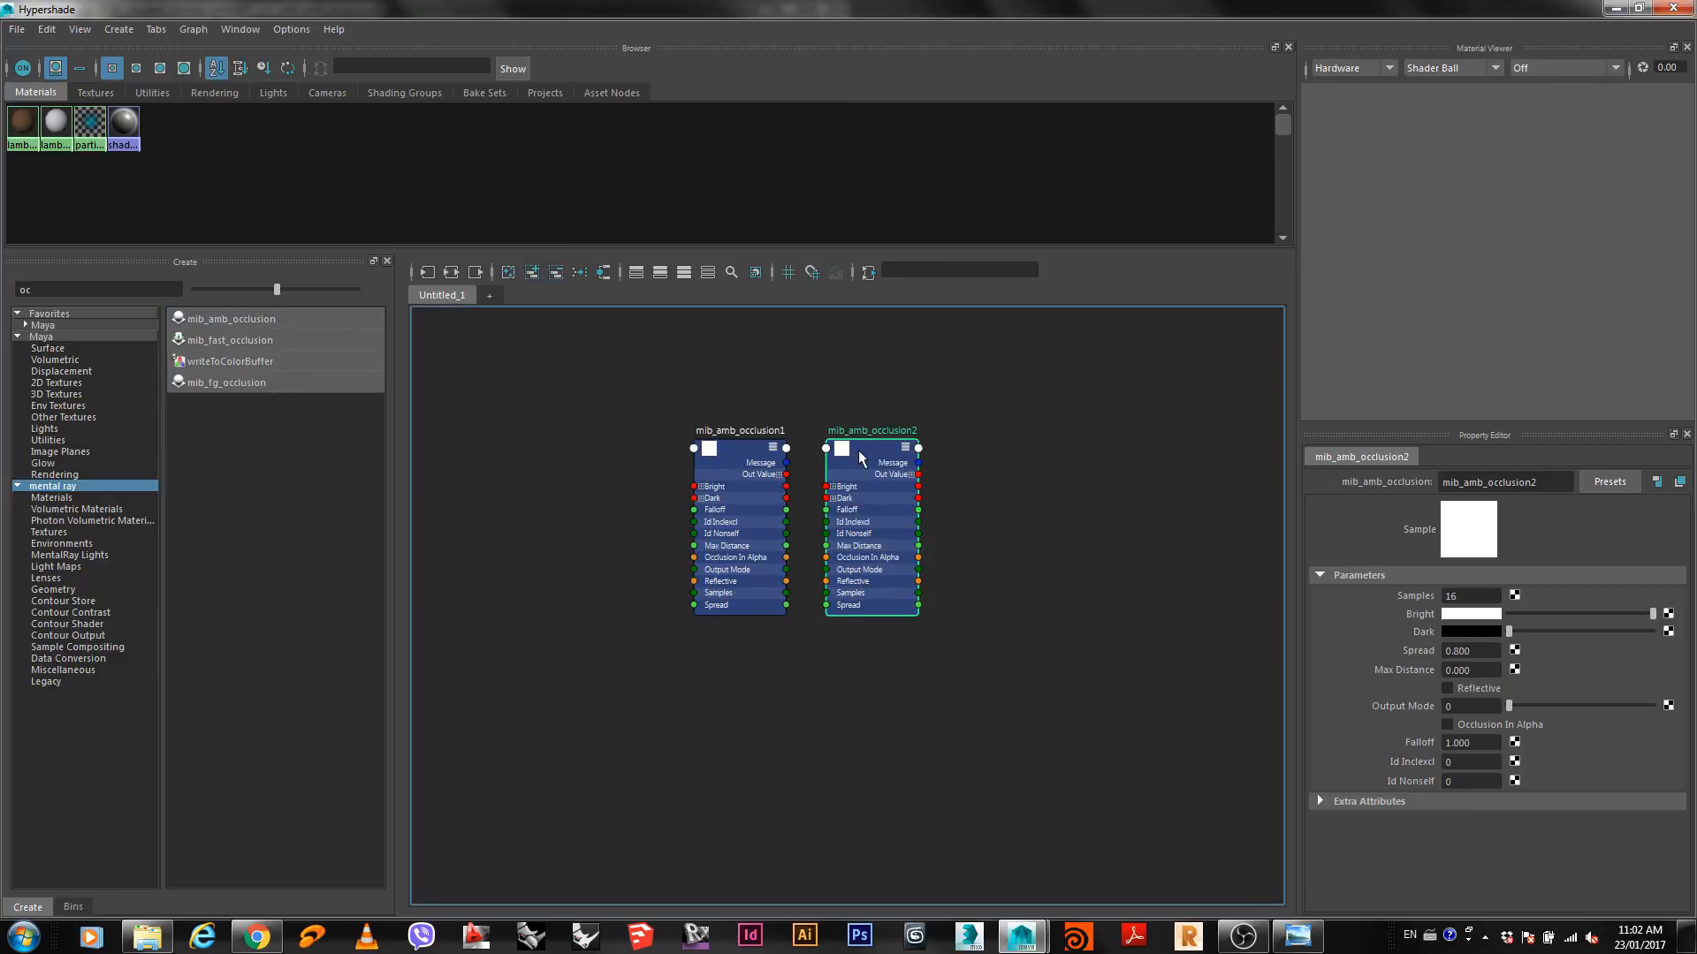
{"action": "key", "text": "Delete"}
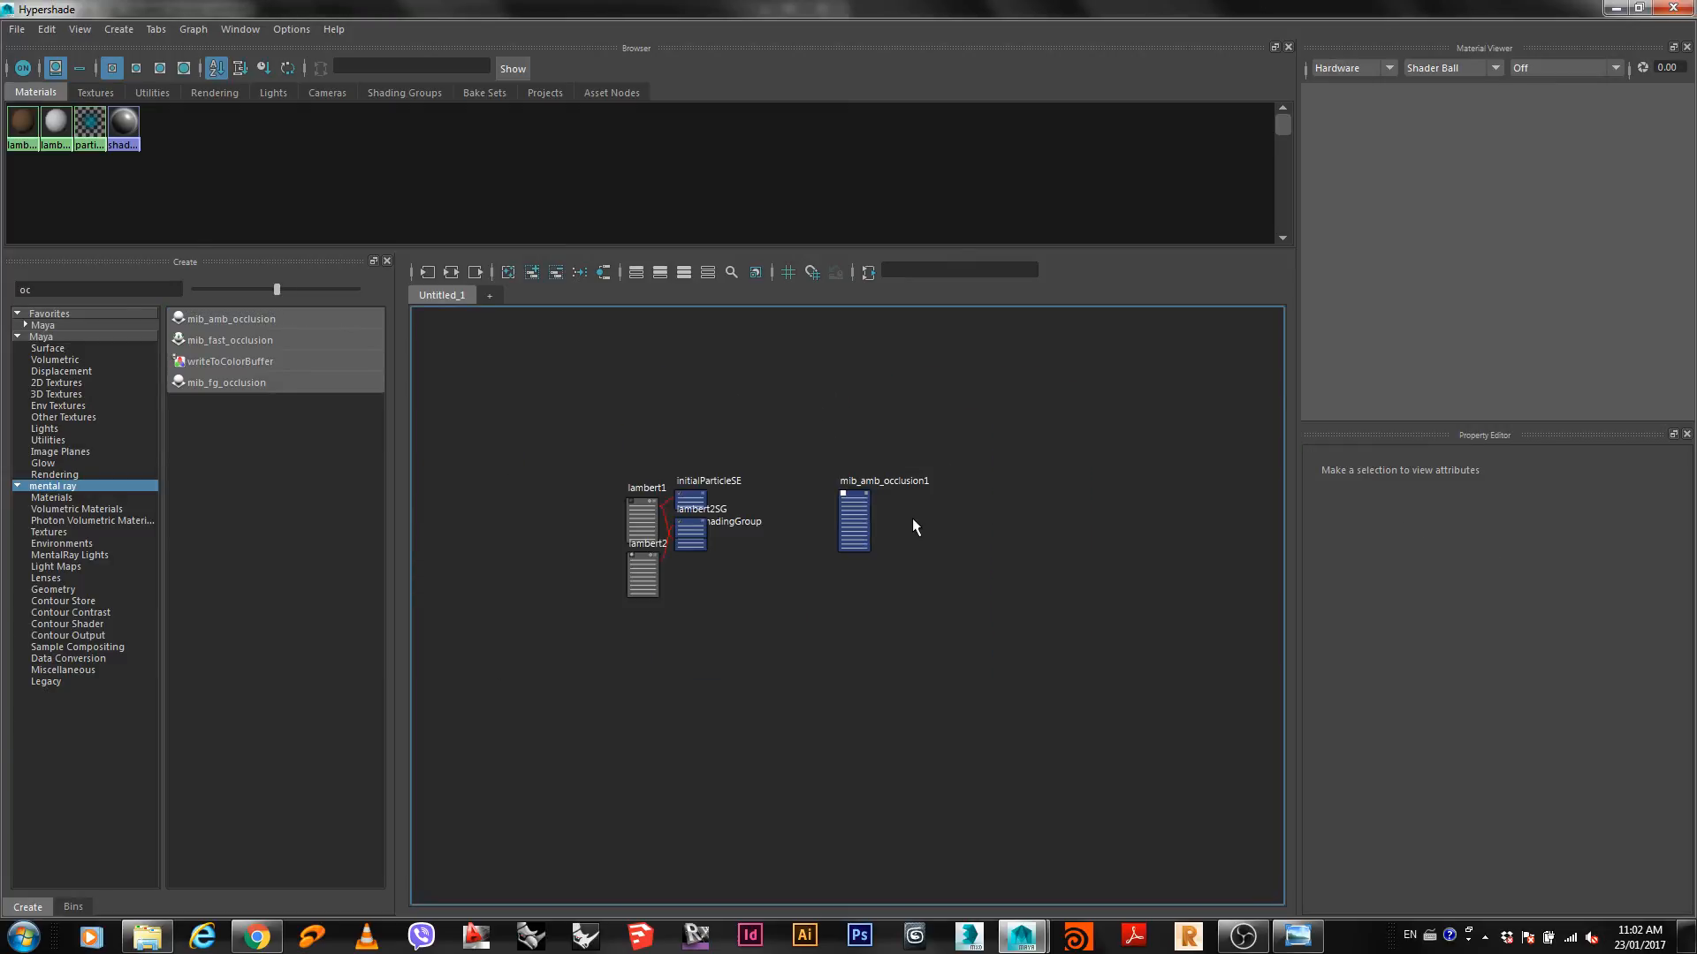
Reposition the mib_amb_occlusion1 node on the input side of lambert1.
{"action": "right_click_drag", "start_coordinate": [607, 627], "coordinate": [729, 618], "text": "alt"}
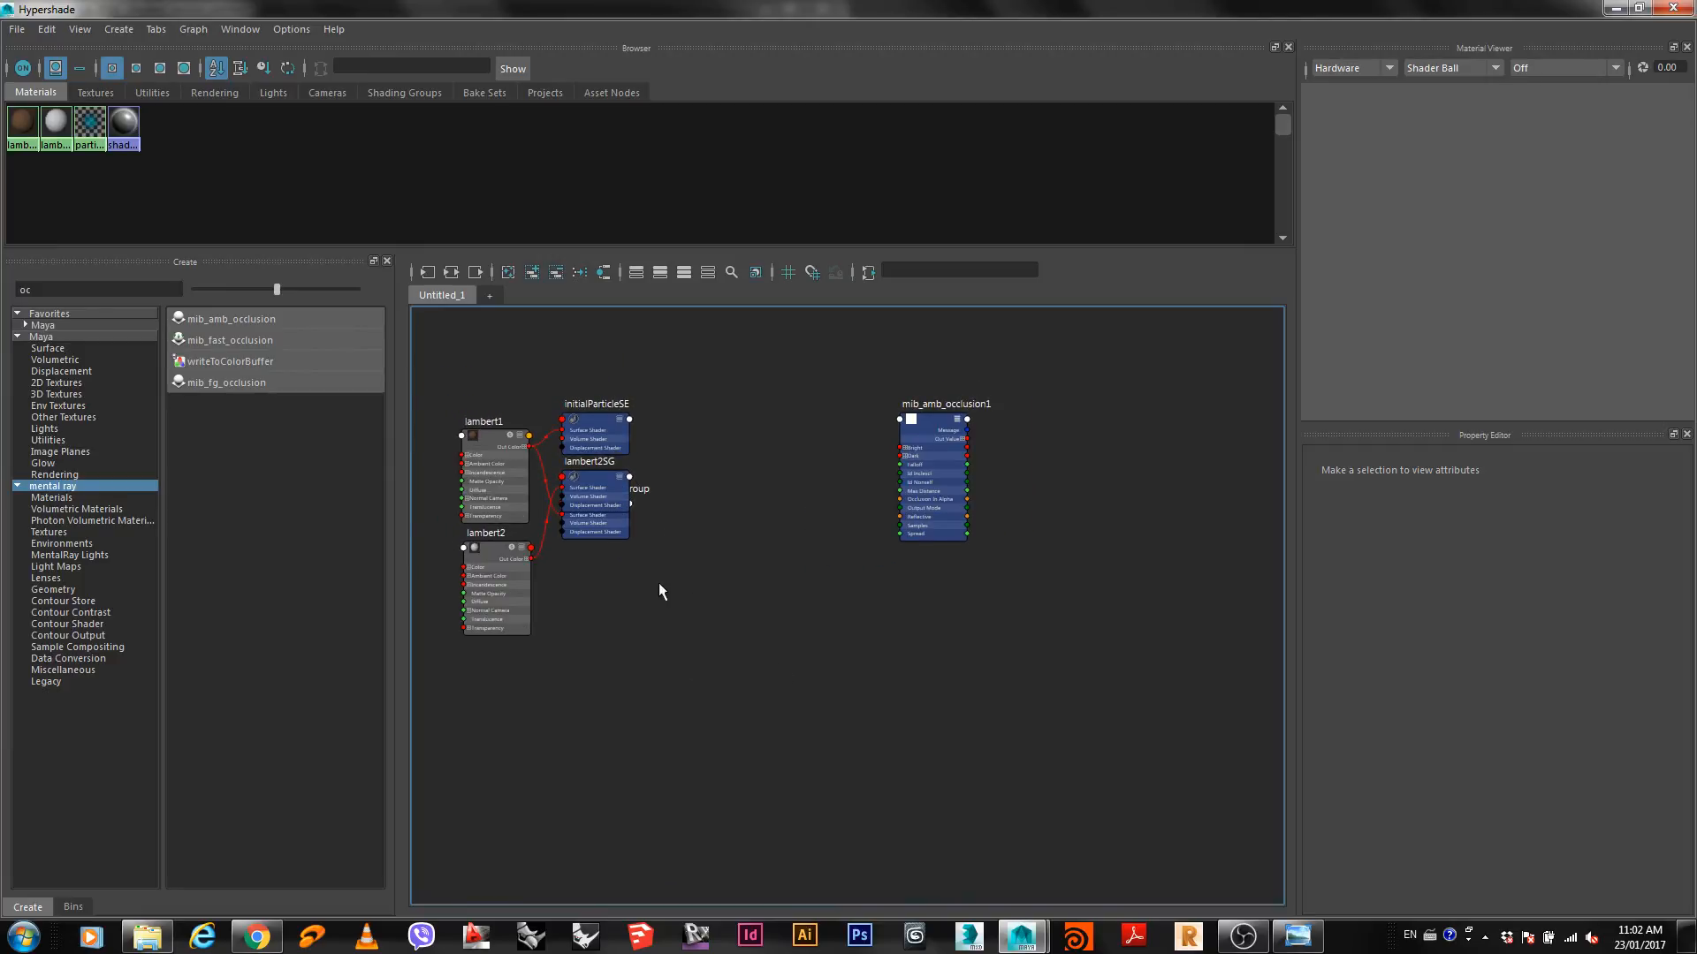
{"action": "middle_click_drag", "start_coordinate": [659, 583], "coordinate": [1018, 667], "text": "alt"}
{"action": "key", "text": "3"}
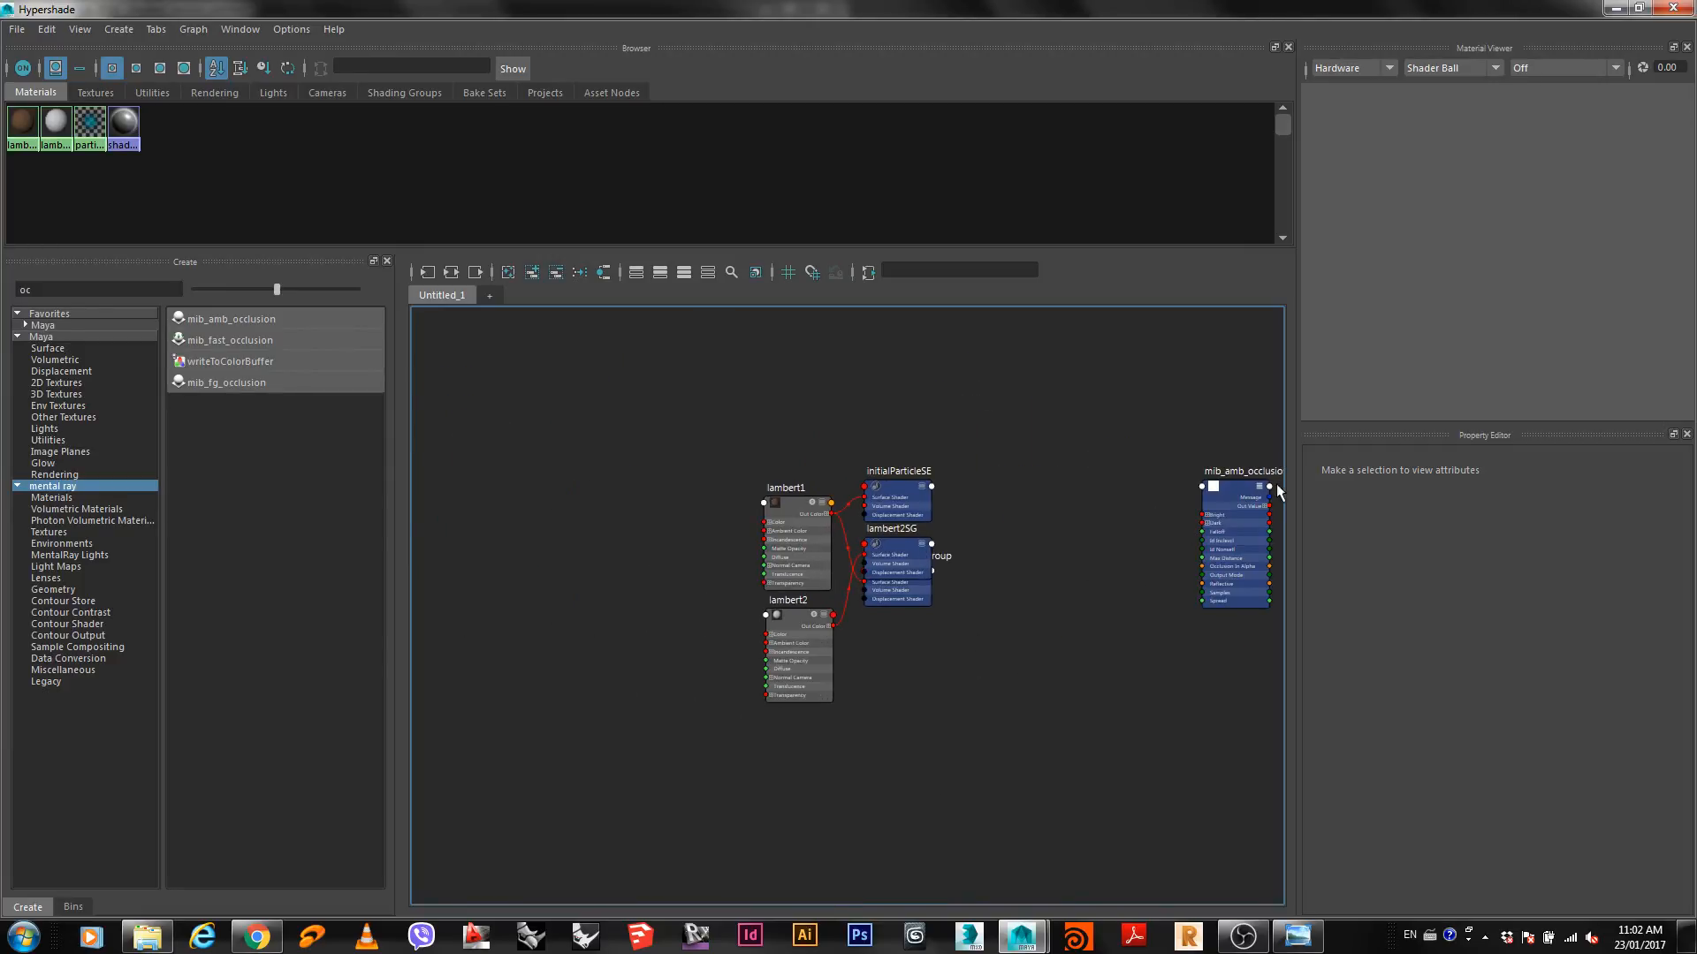
{"action": "left_click", "coordinate": [1243, 491]}
{"action": "left_click_drag", "start_coordinate": [1243, 492], "coordinate": [636, 426]}
{"action": "scroll", "coordinate": [629, 504], "scroll_direction": "up", "scroll_amount": 3}
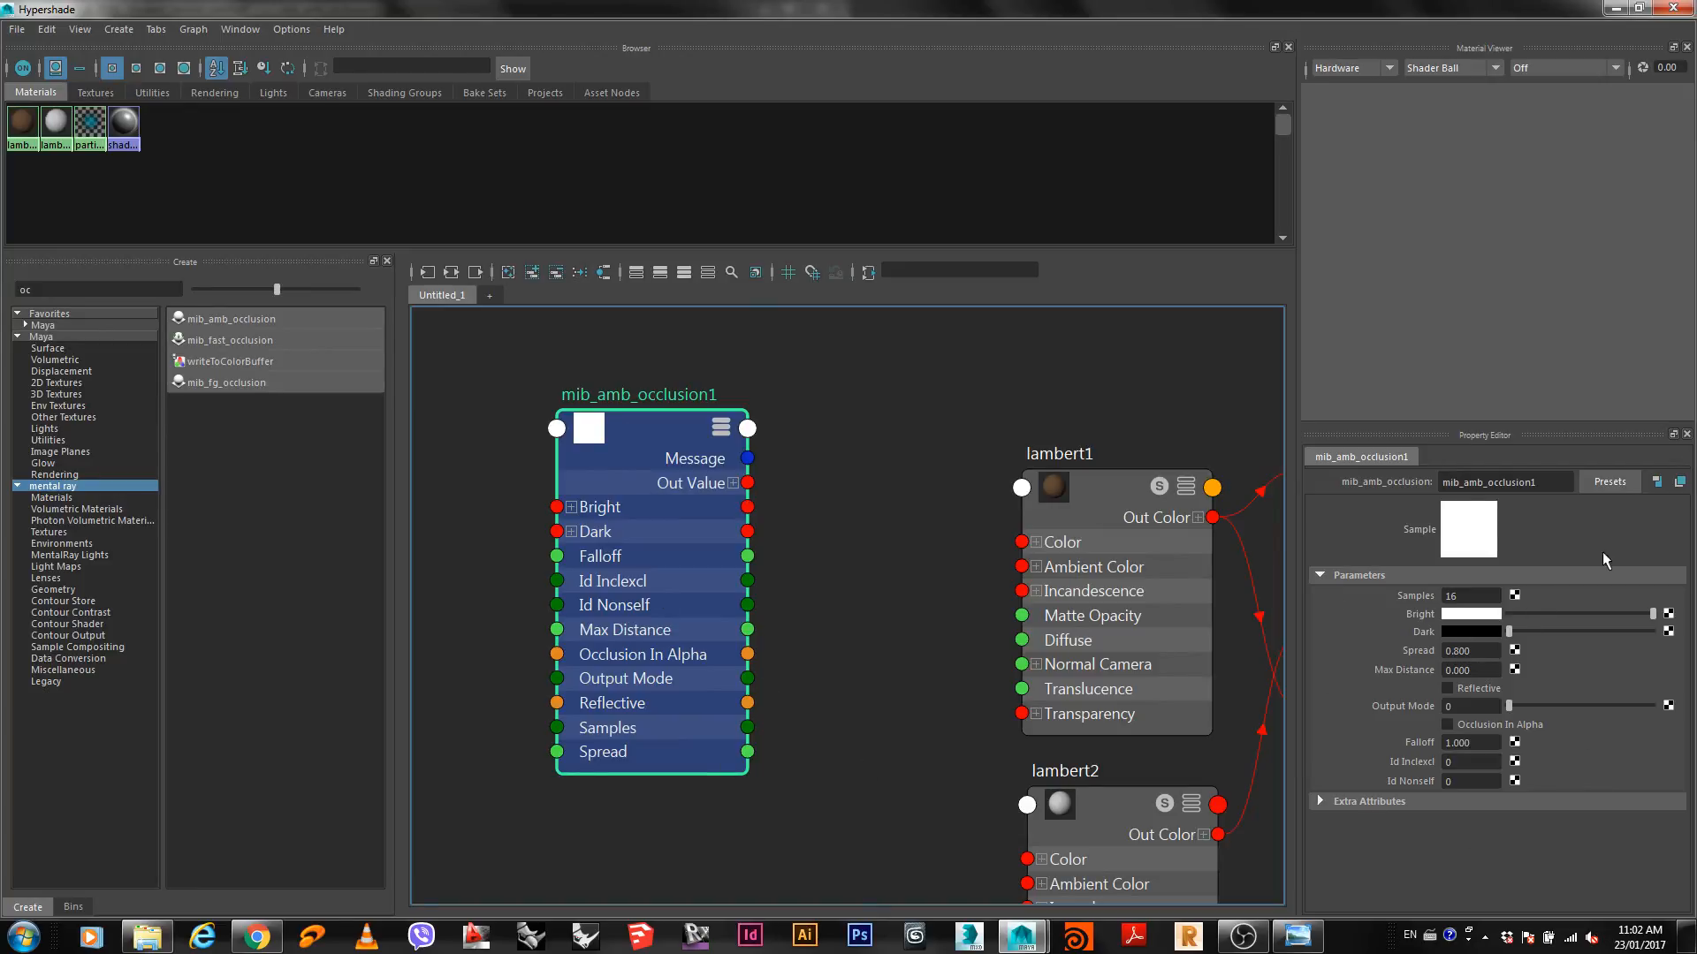
Check lambert1's color and set the Bright color of mib_amb_occlusion1 to the same light brown from the color history.
{"action": "left_click", "coordinate": [1081, 502]}
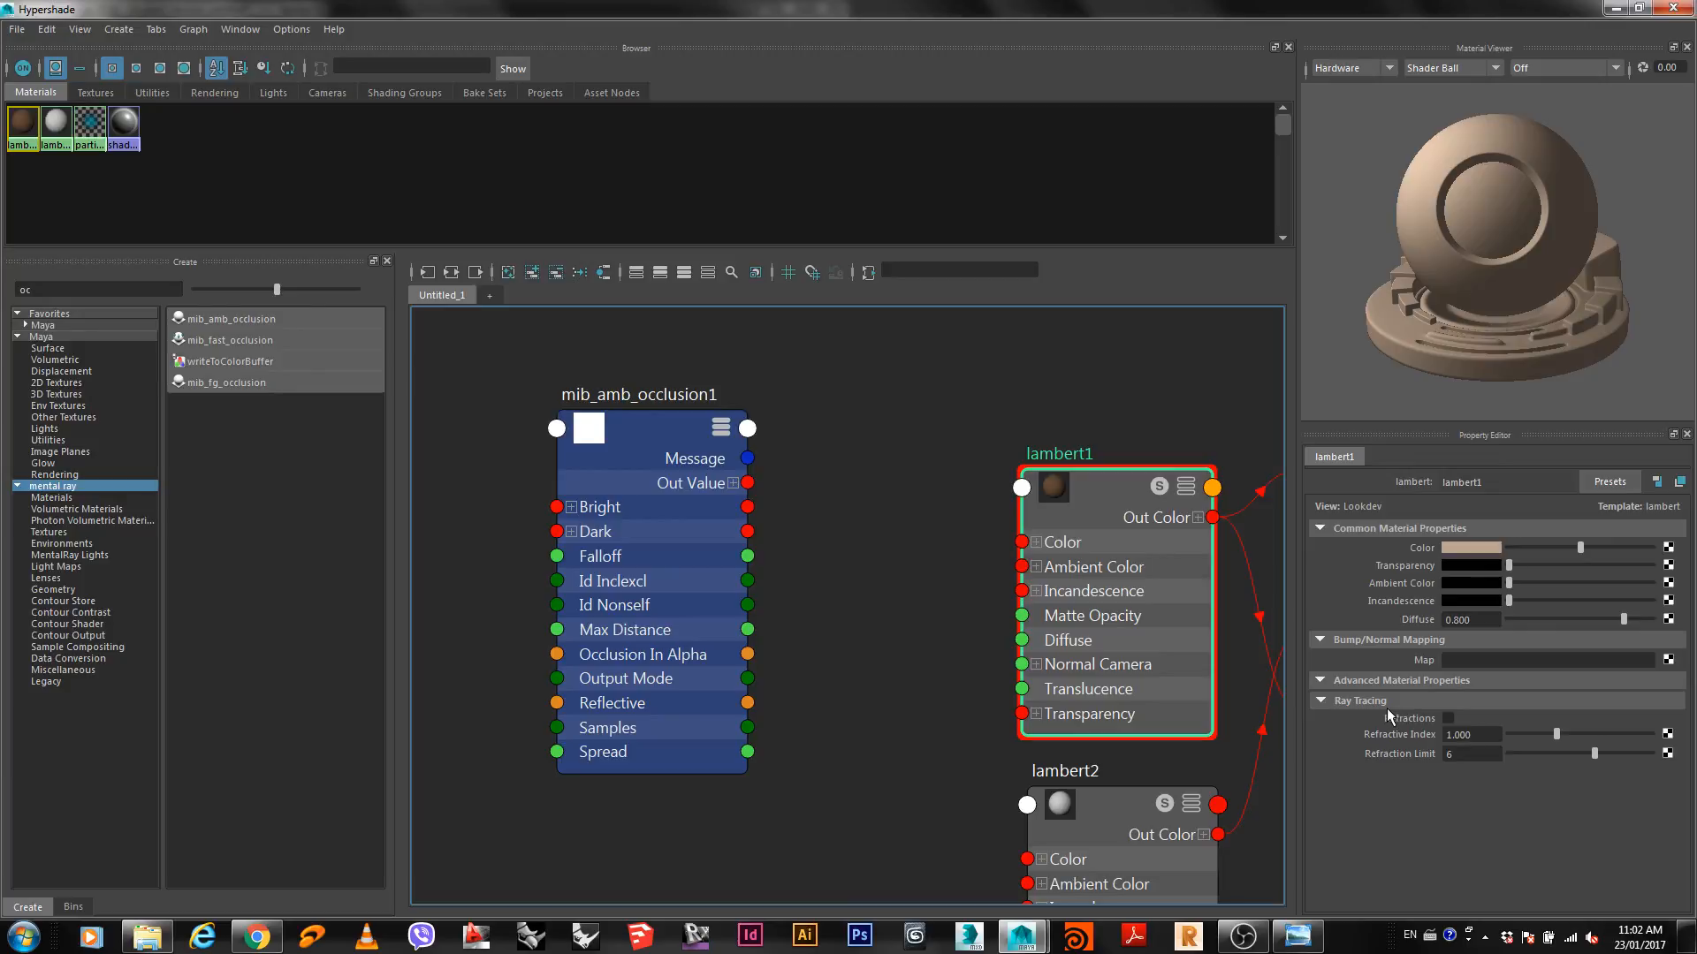
{"action": "left_click", "coordinate": [634, 443]}
{"action": "left_click_drag", "start_coordinate": [635, 443], "coordinate": [658, 438]}
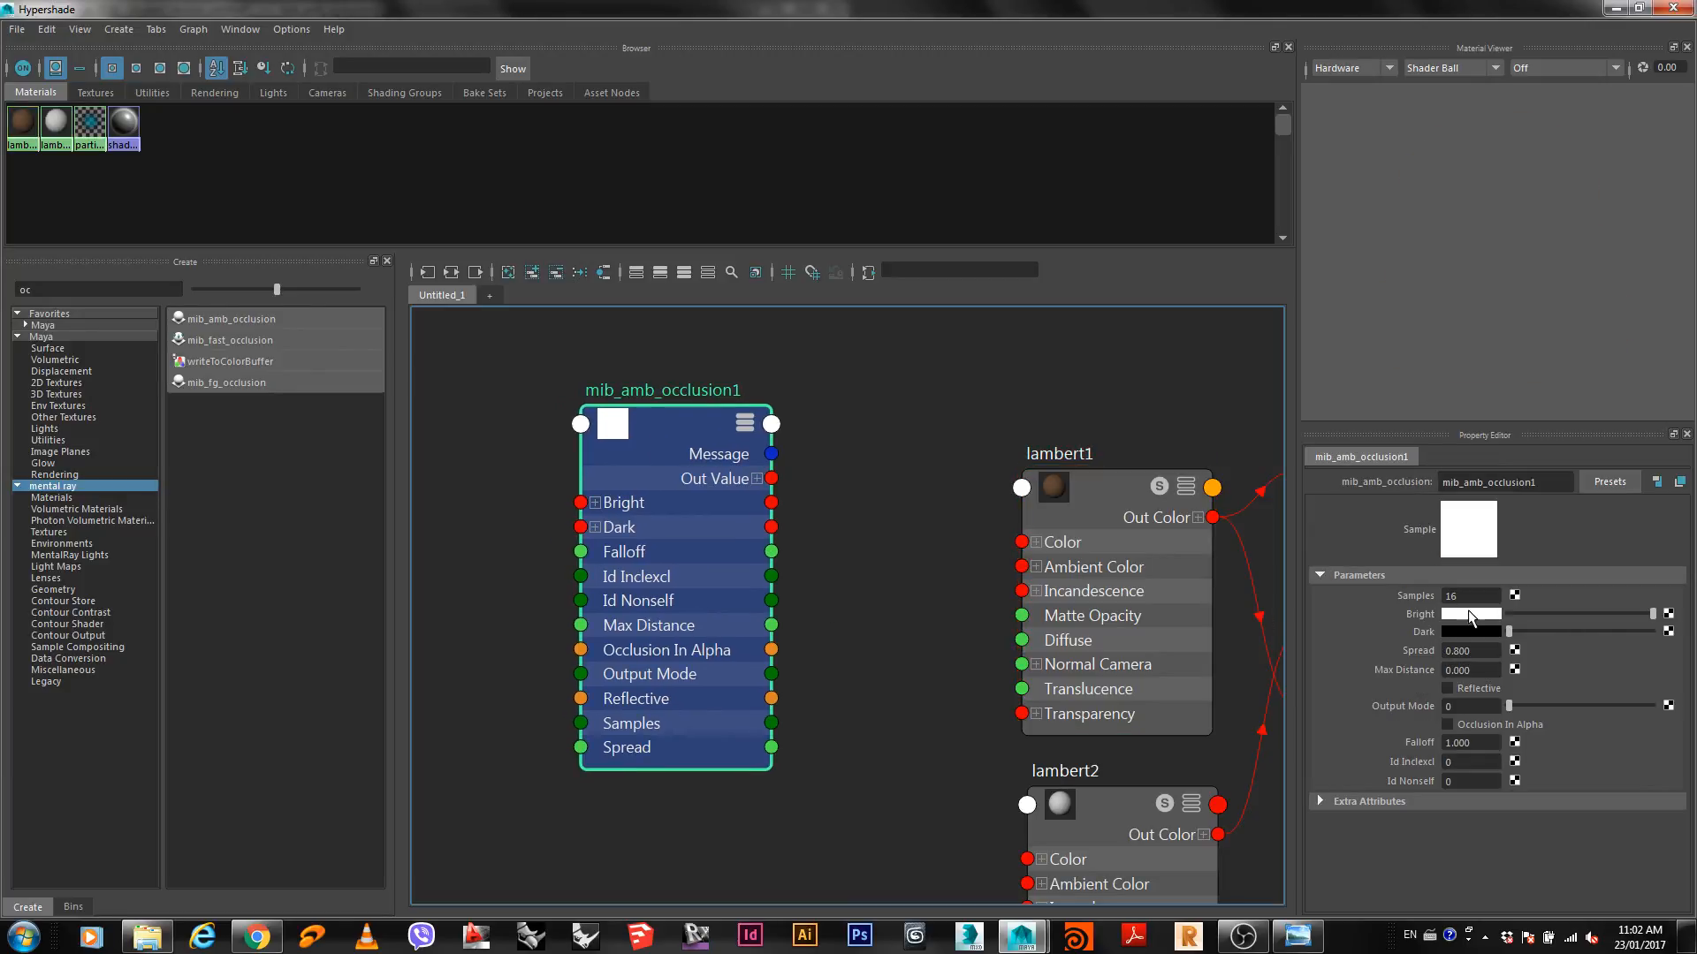
{"action": "left_click", "coordinate": [1091, 497]}
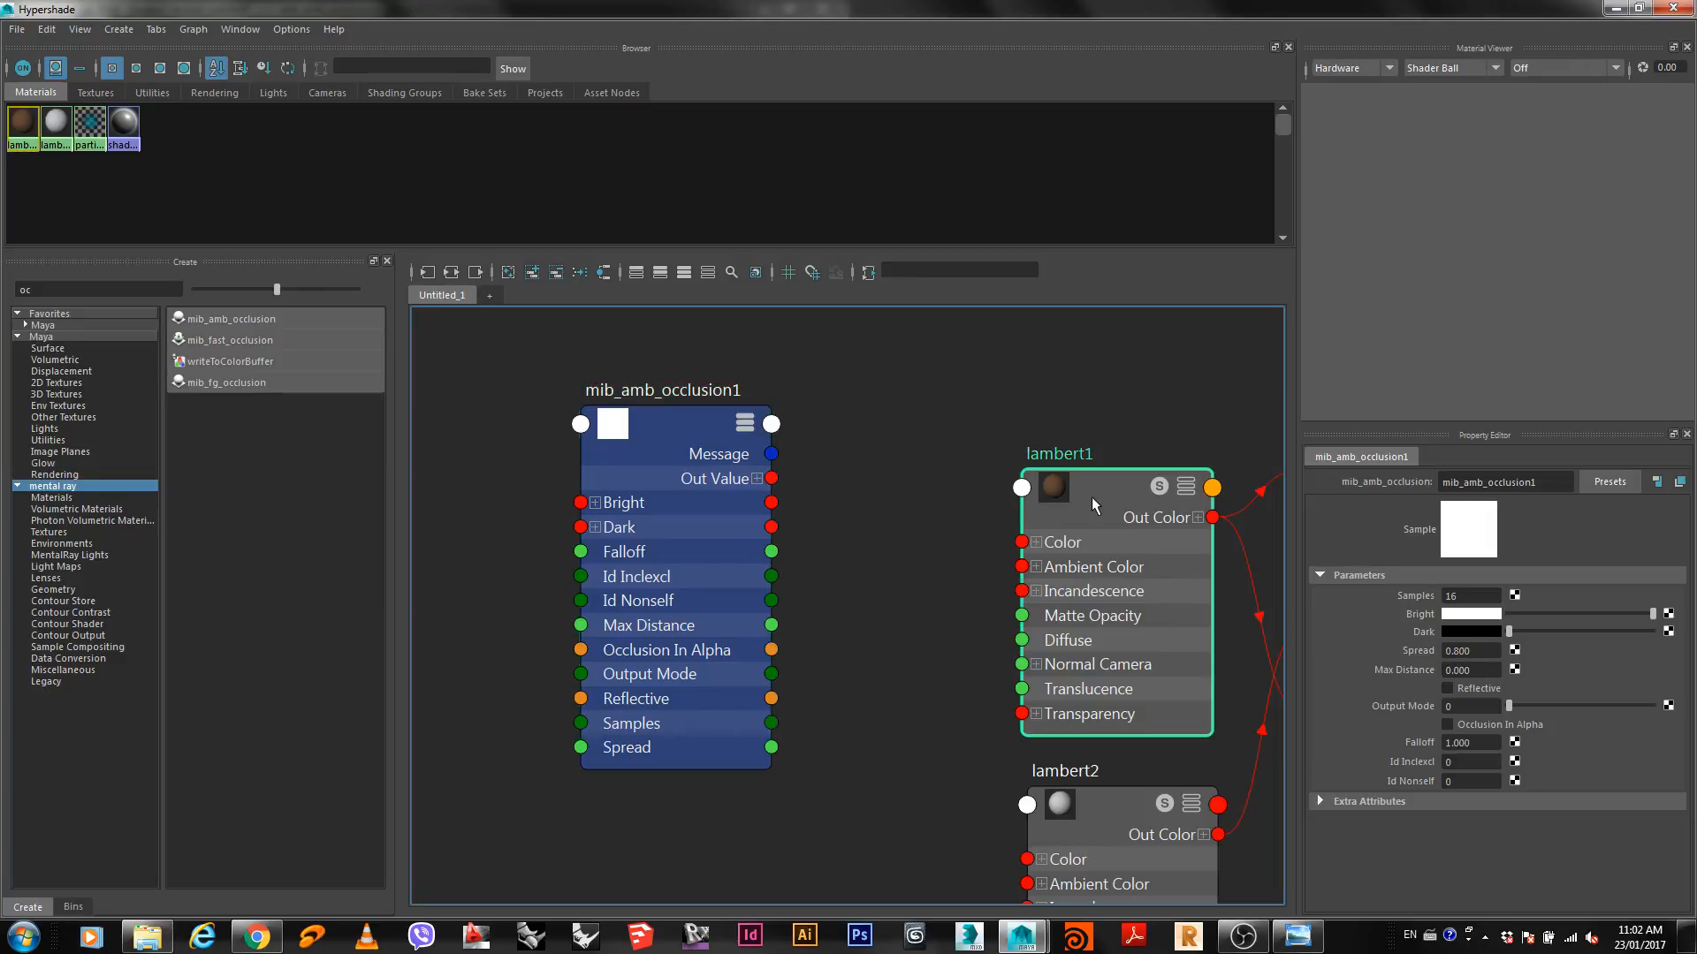
{"action": "left_click", "coordinate": [1448, 547]}
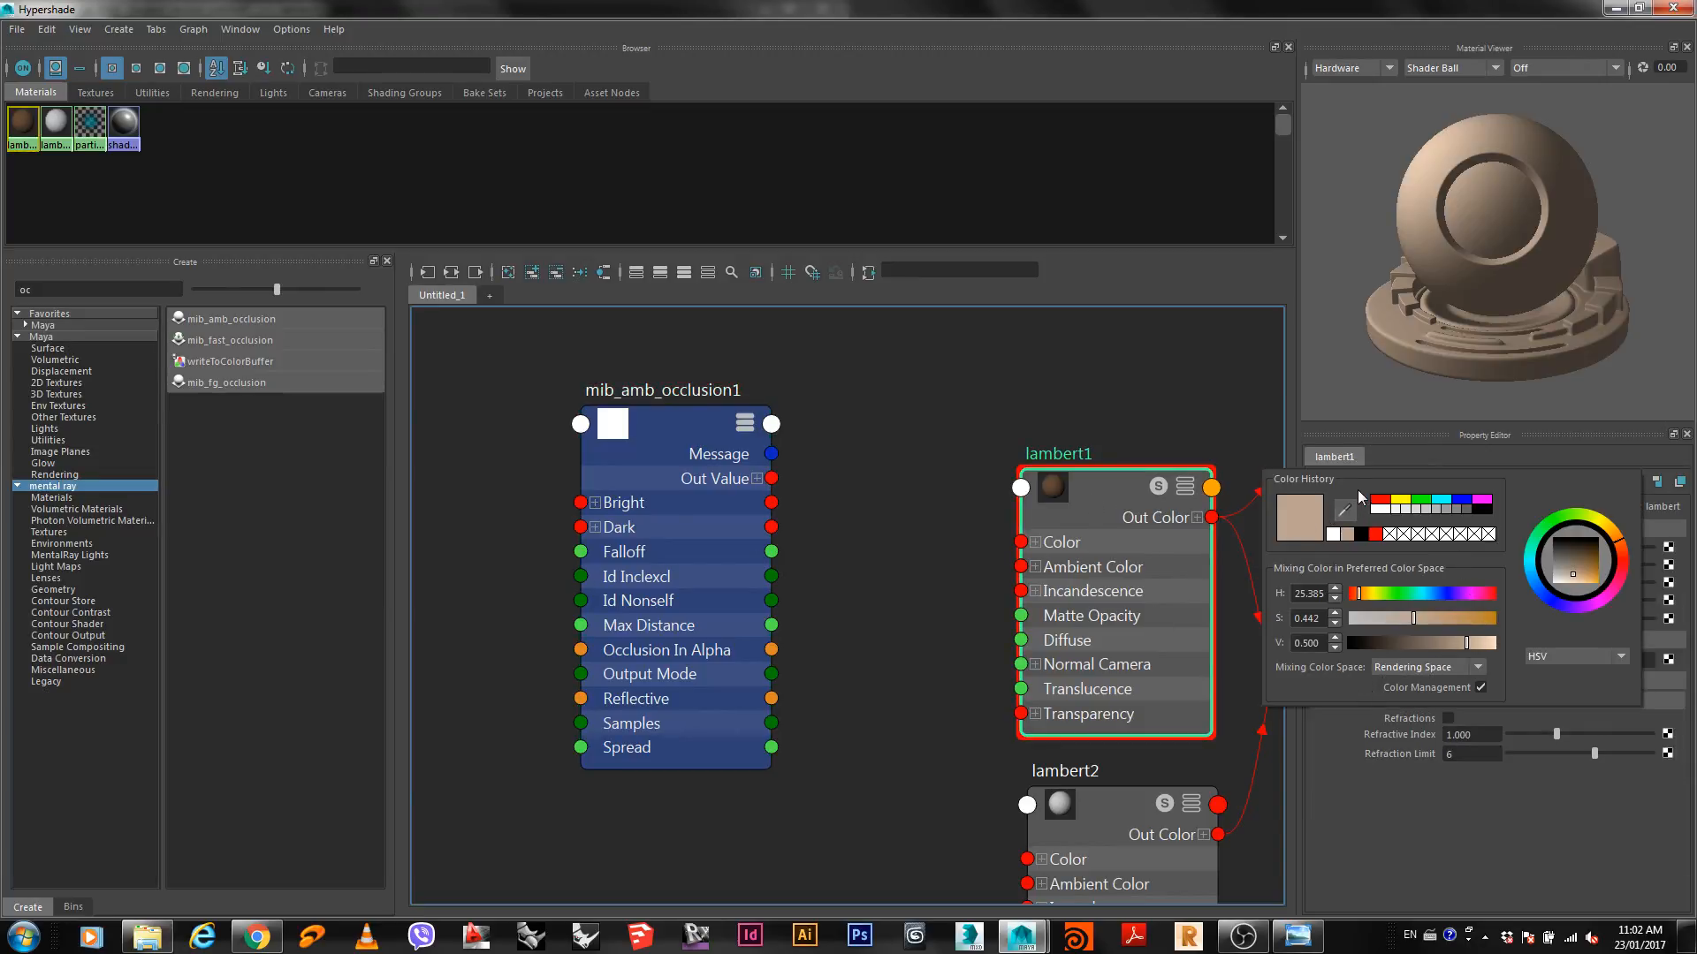
{"action": "left_click", "coordinate": [1176, 420]}
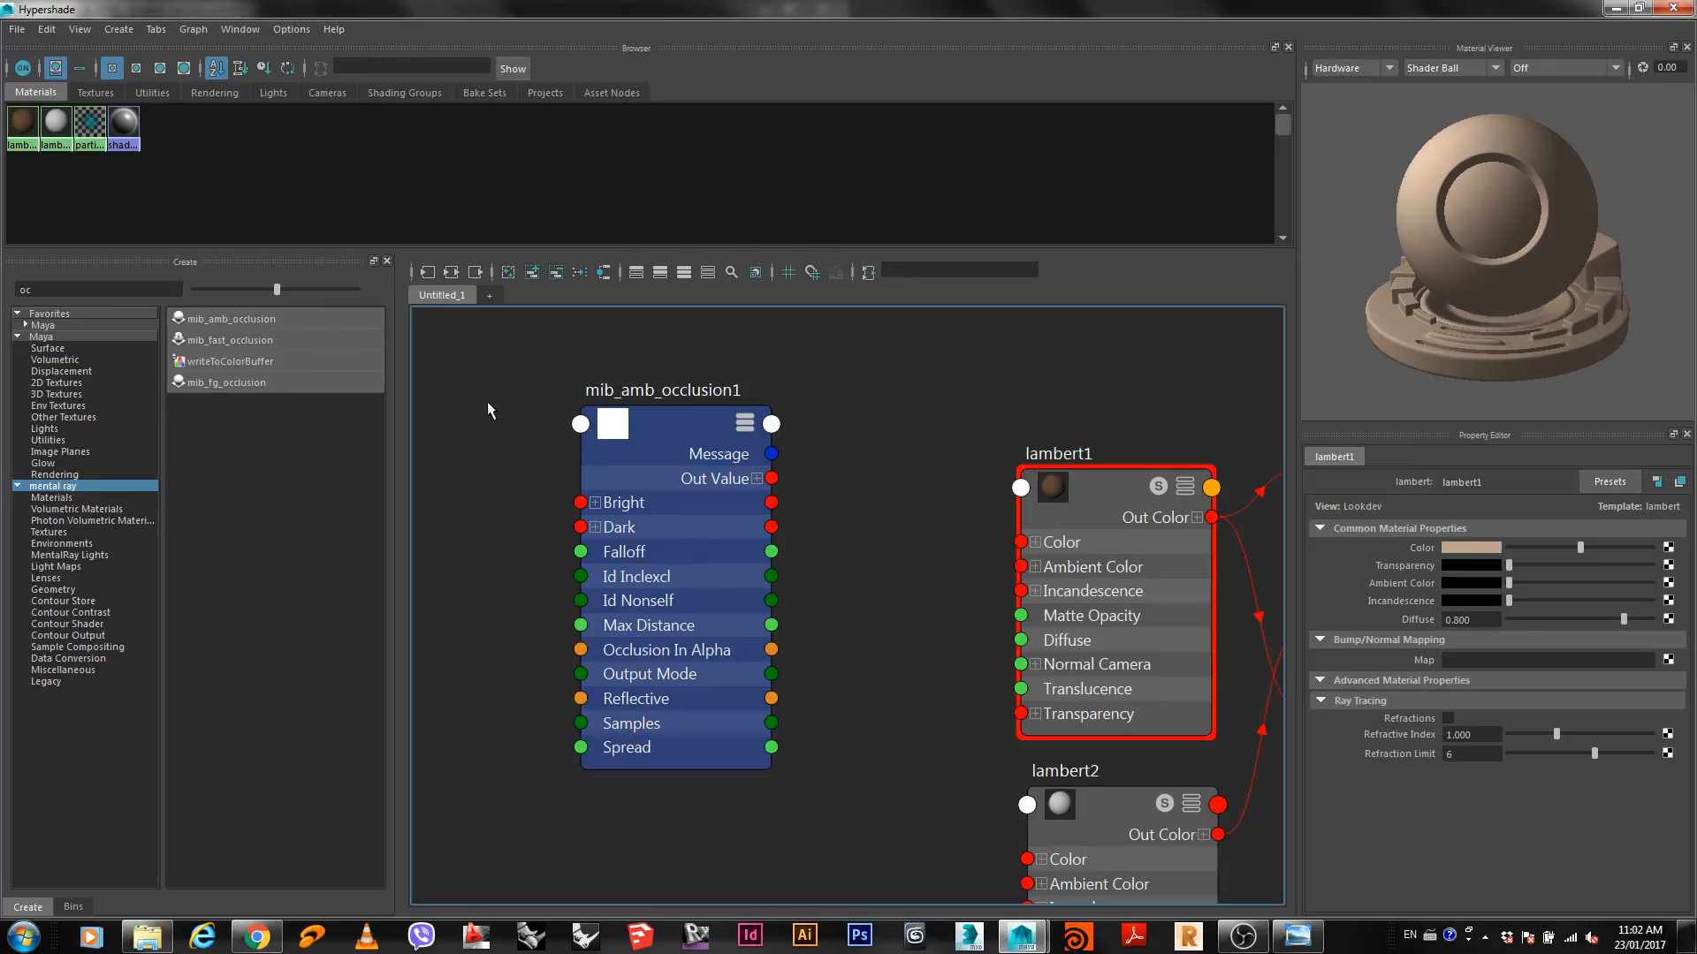
{"action": "left_click", "coordinate": [670, 428]}
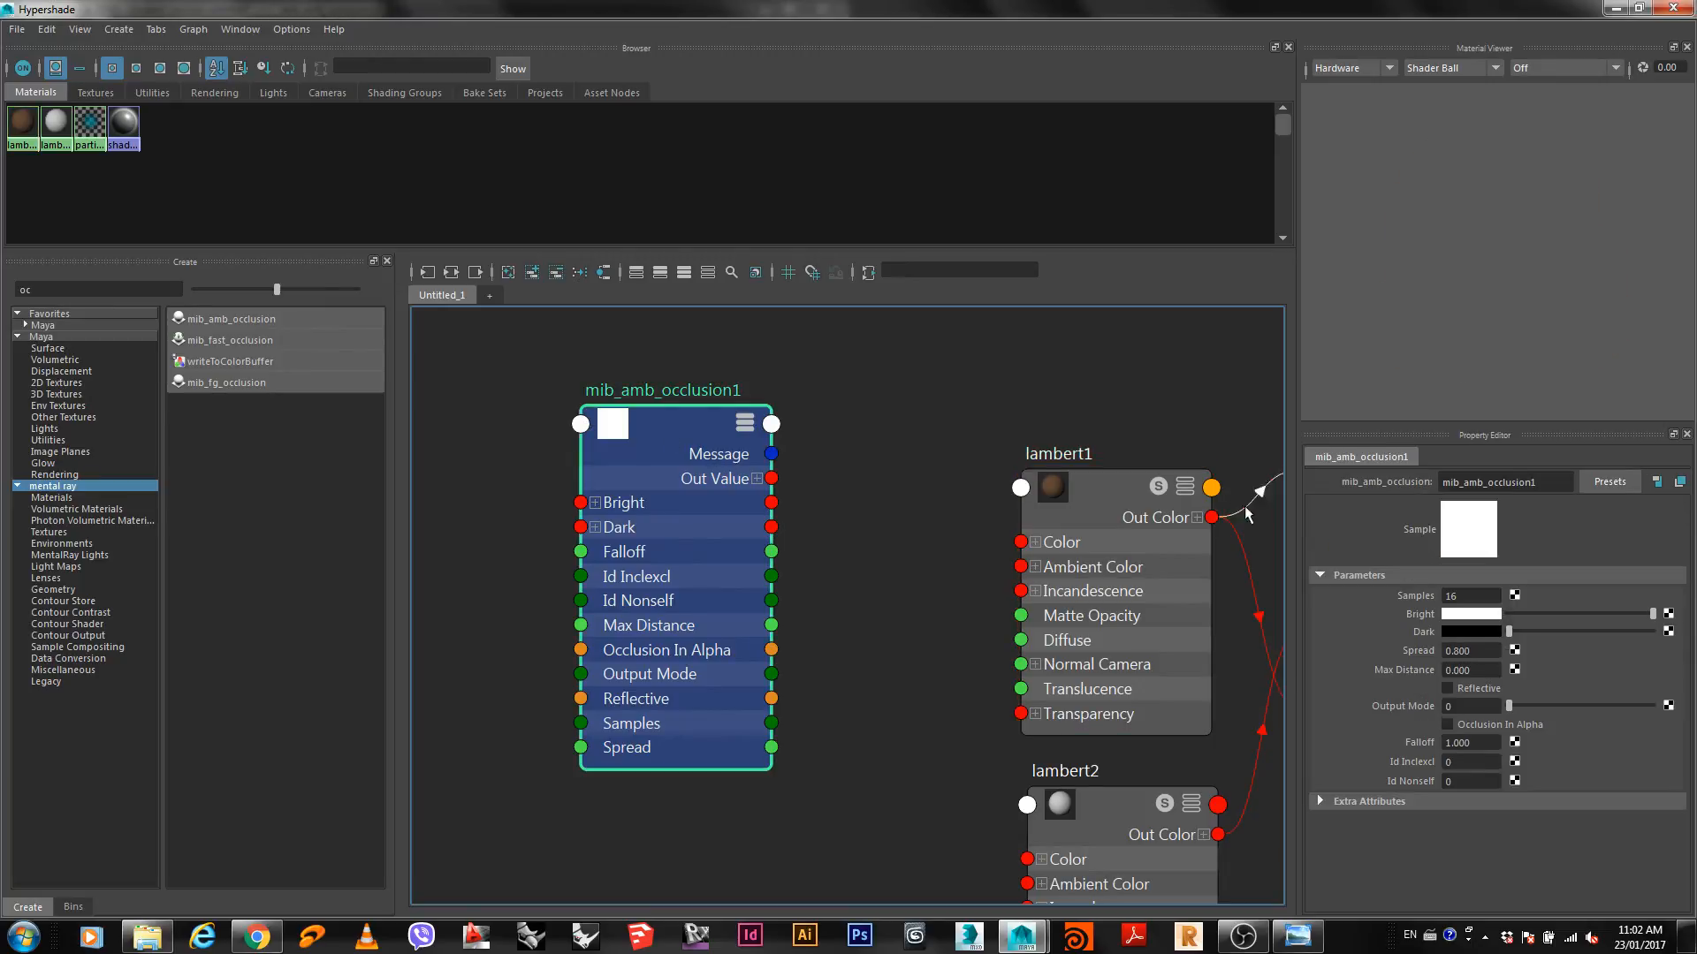
{"action": "left_click", "coordinate": [1480, 614]}
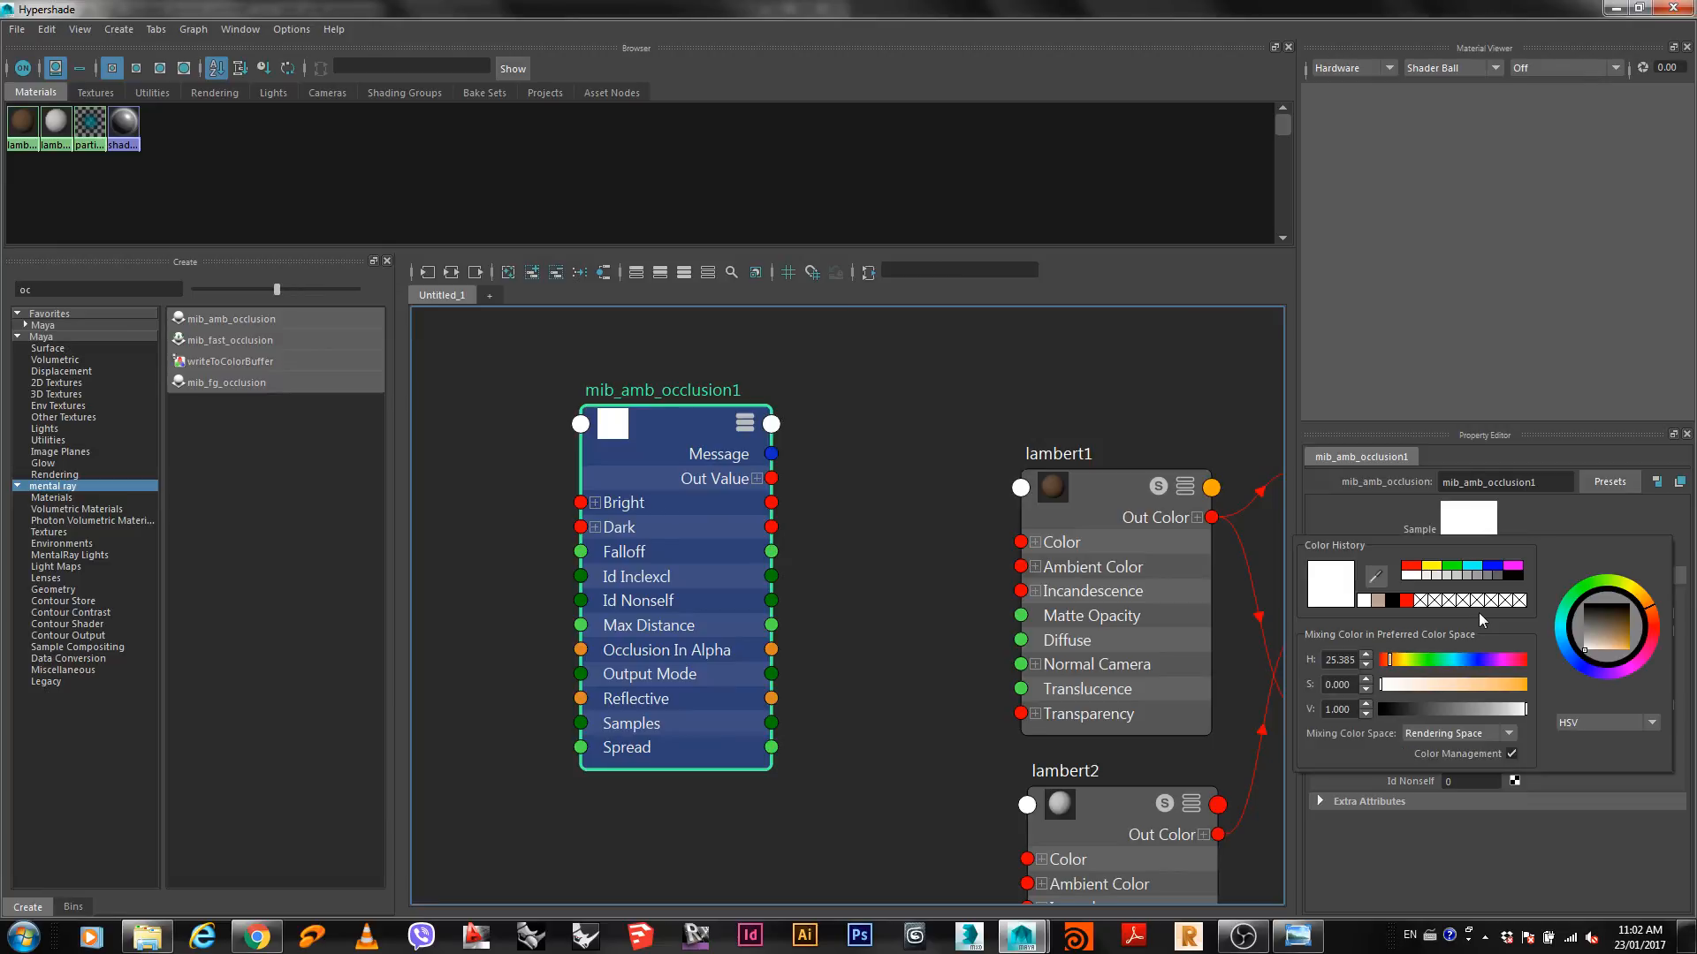
{"action": "left_click", "coordinate": [1378, 599]}
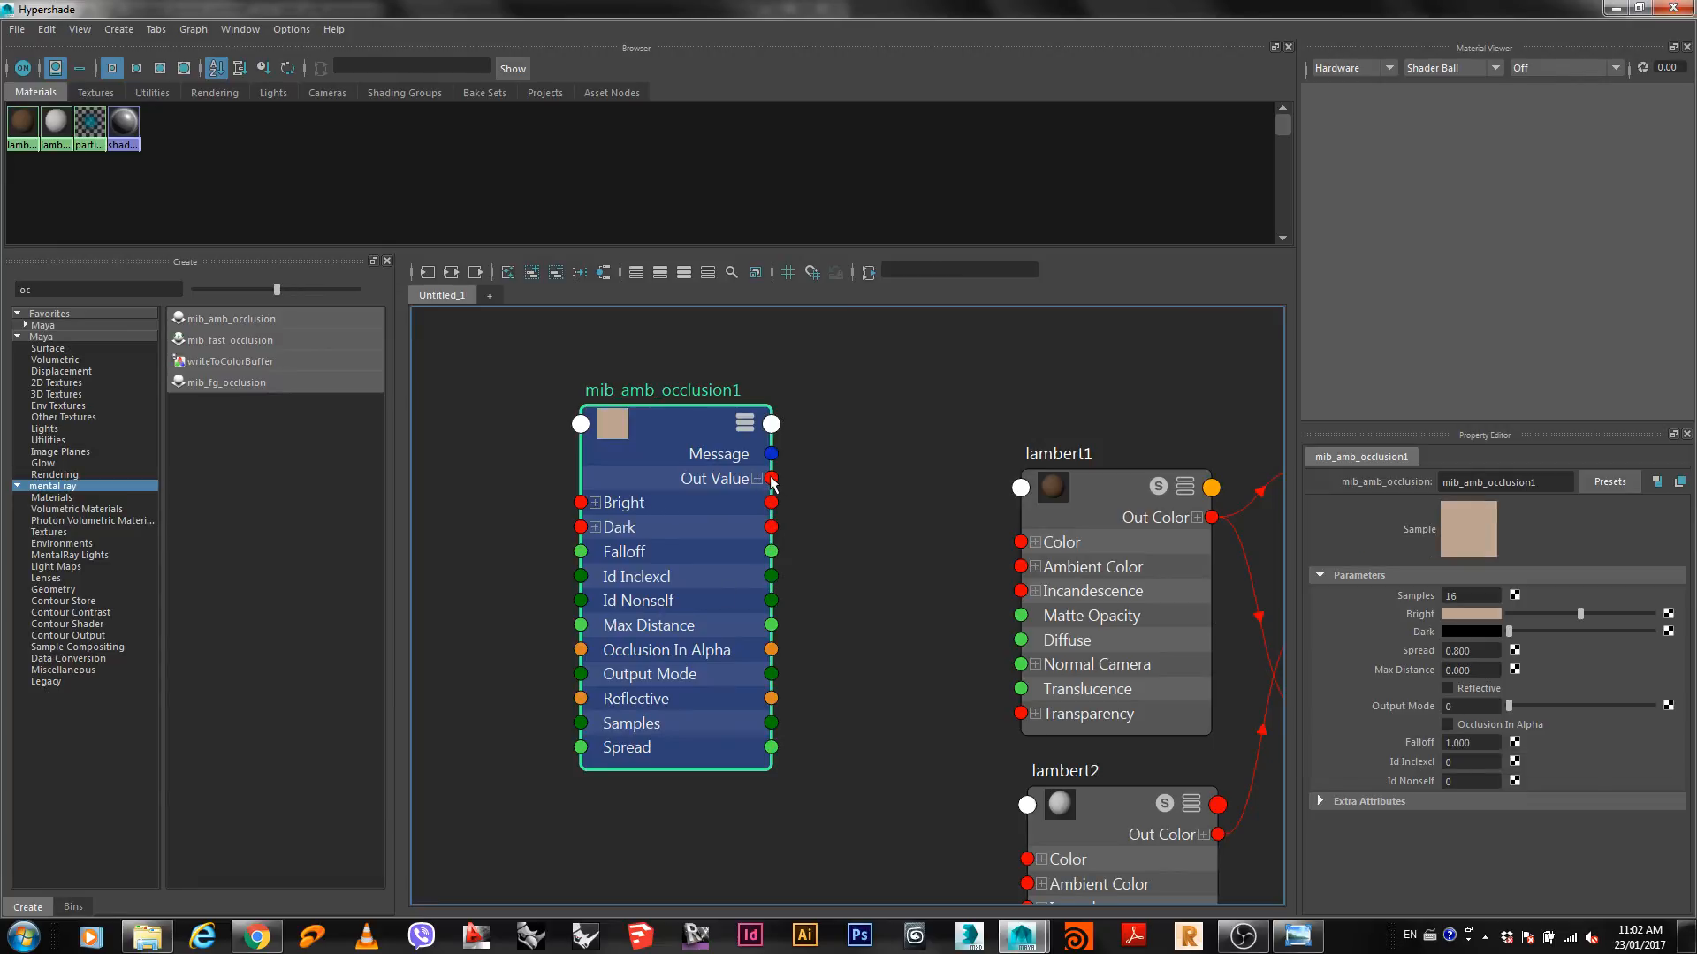
Connect mib_amb_occlusion1's Out Value to lambert1's Color and render the current frame.
{"action": "left_click_drag", "start_coordinate": [772, 478], "coordinate": [1017, 542]}
{"action": "left_click", "coordinate": [1106, 497]}
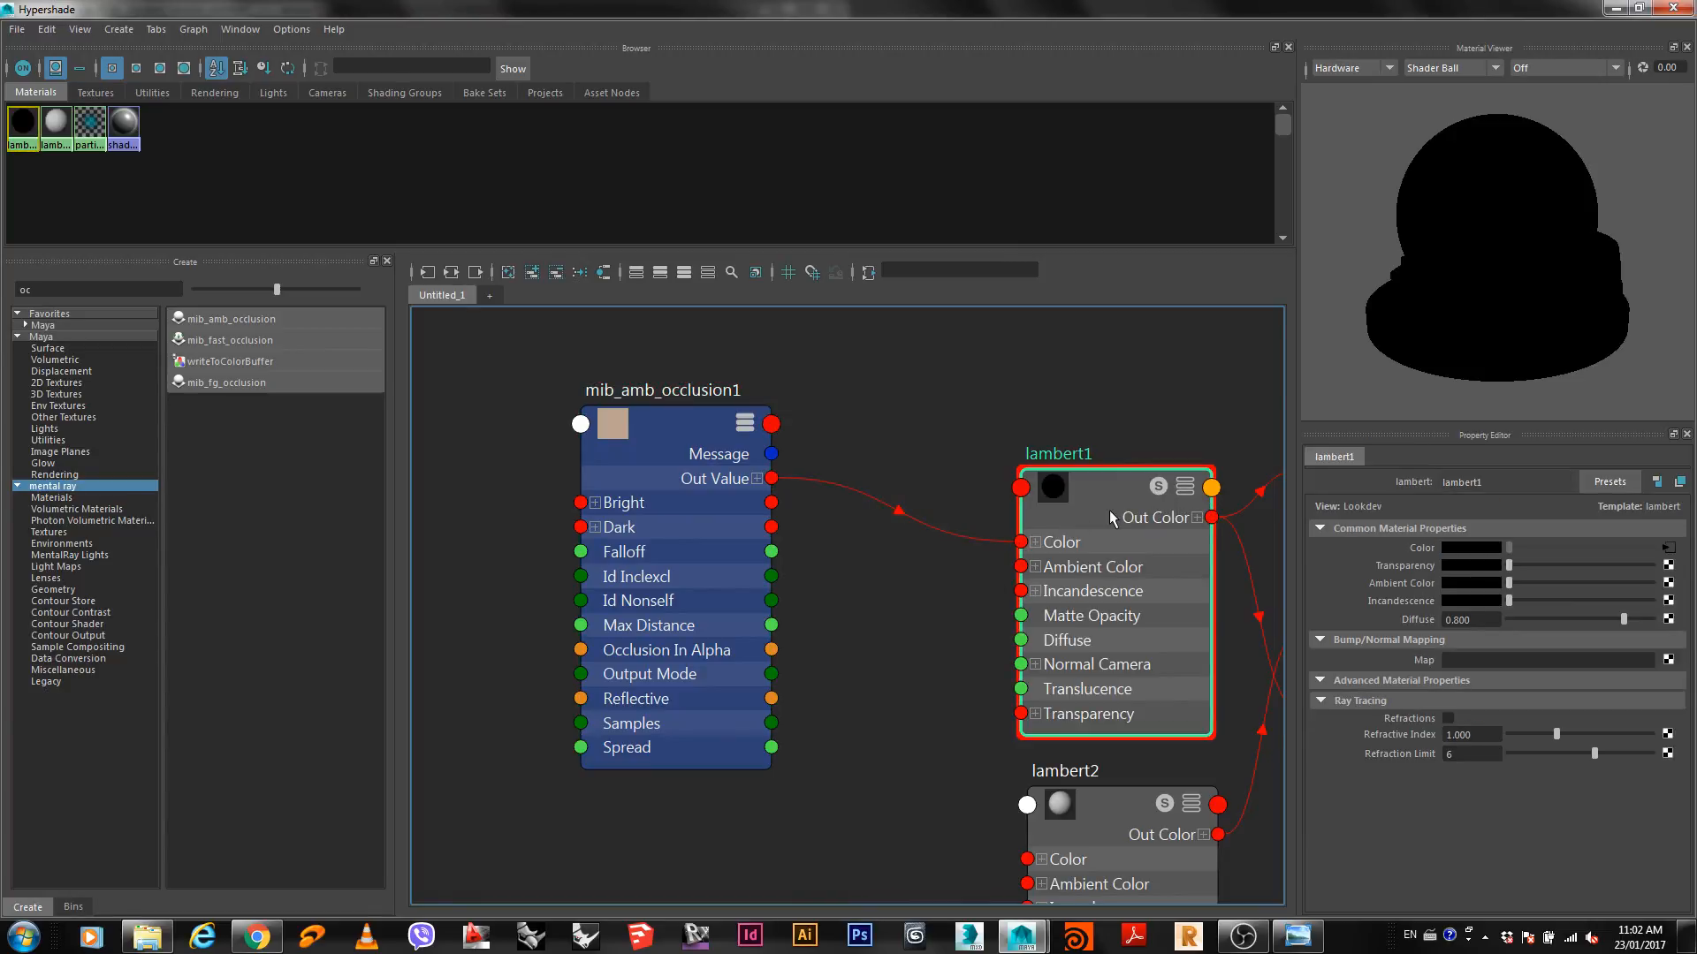
{"action": "left_click", "coordinate": [1617, 9]}
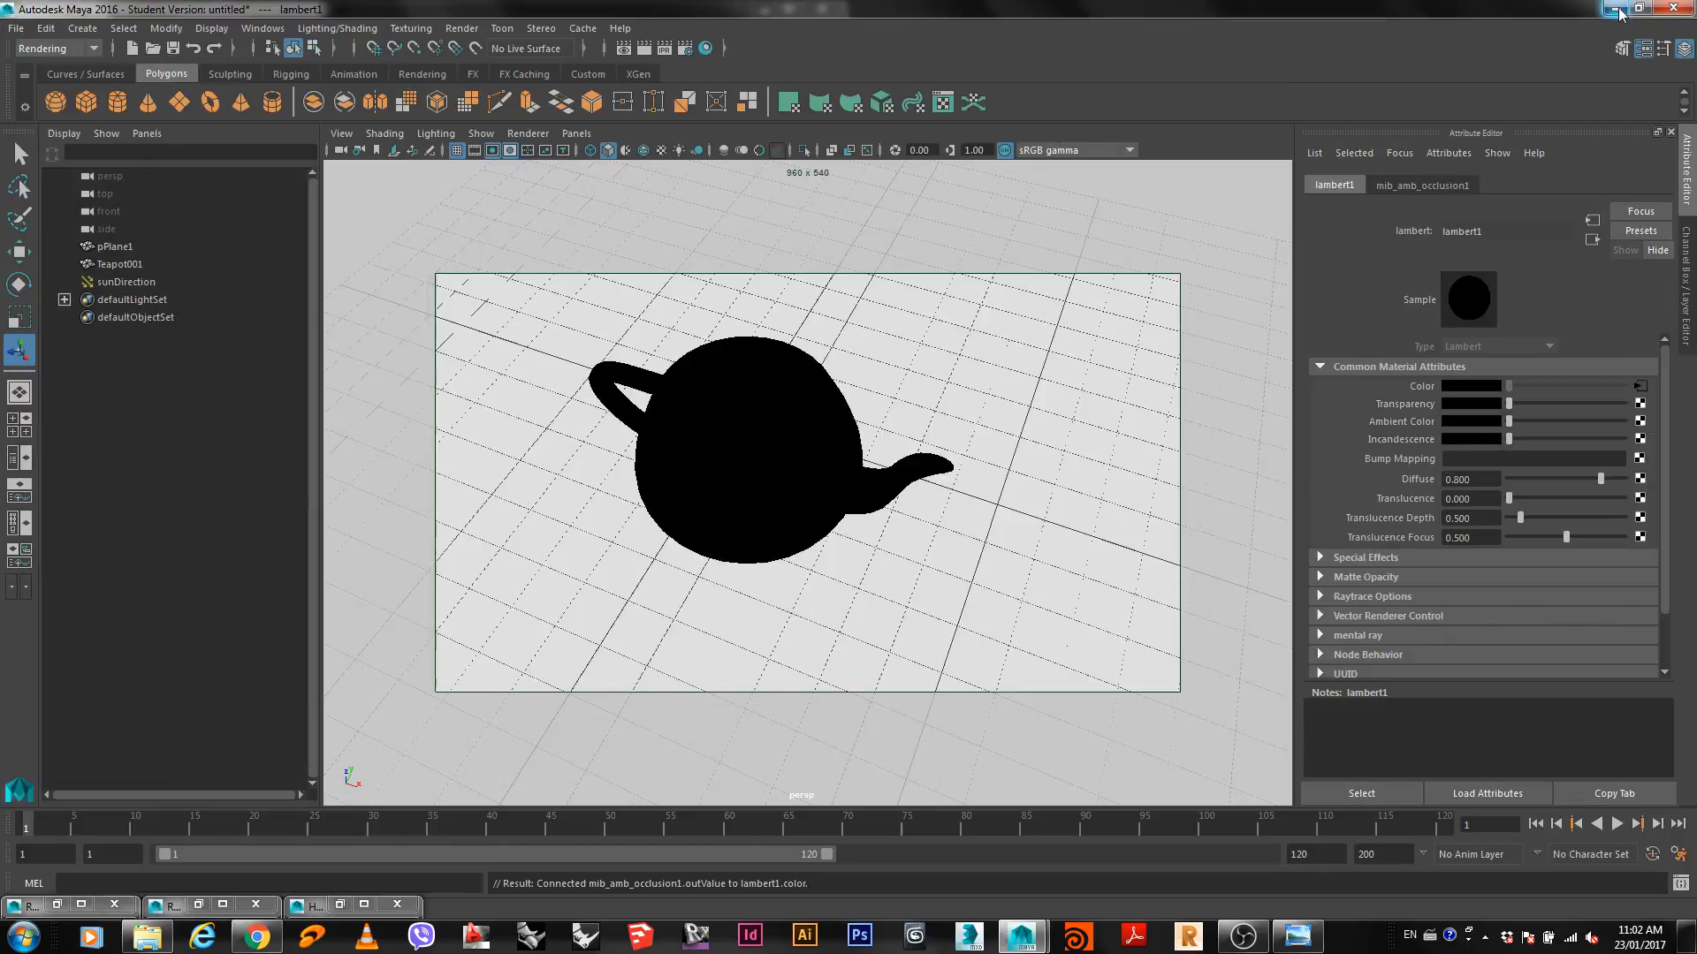
{"action": "left_click", "coordinate": [645, 51]}
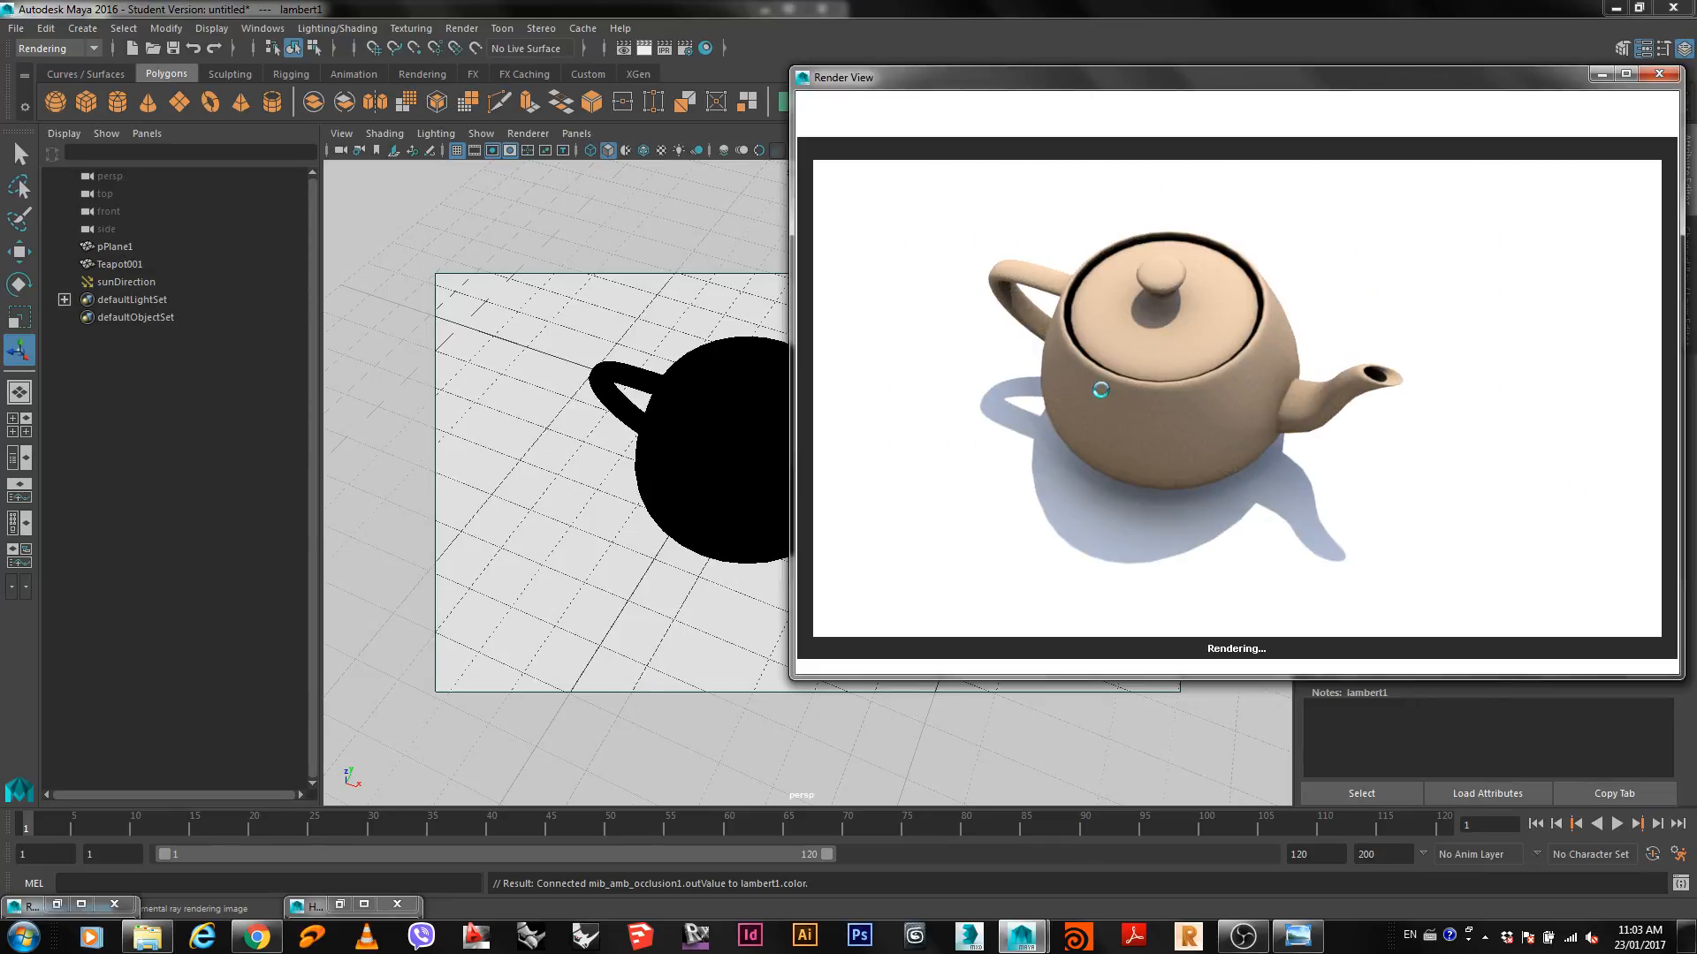
Set the Spread of mib_amb_occlusion1 to 0.4 and its Samples to 64.
{"action": "left_click", "coordinate": [706, 49]}
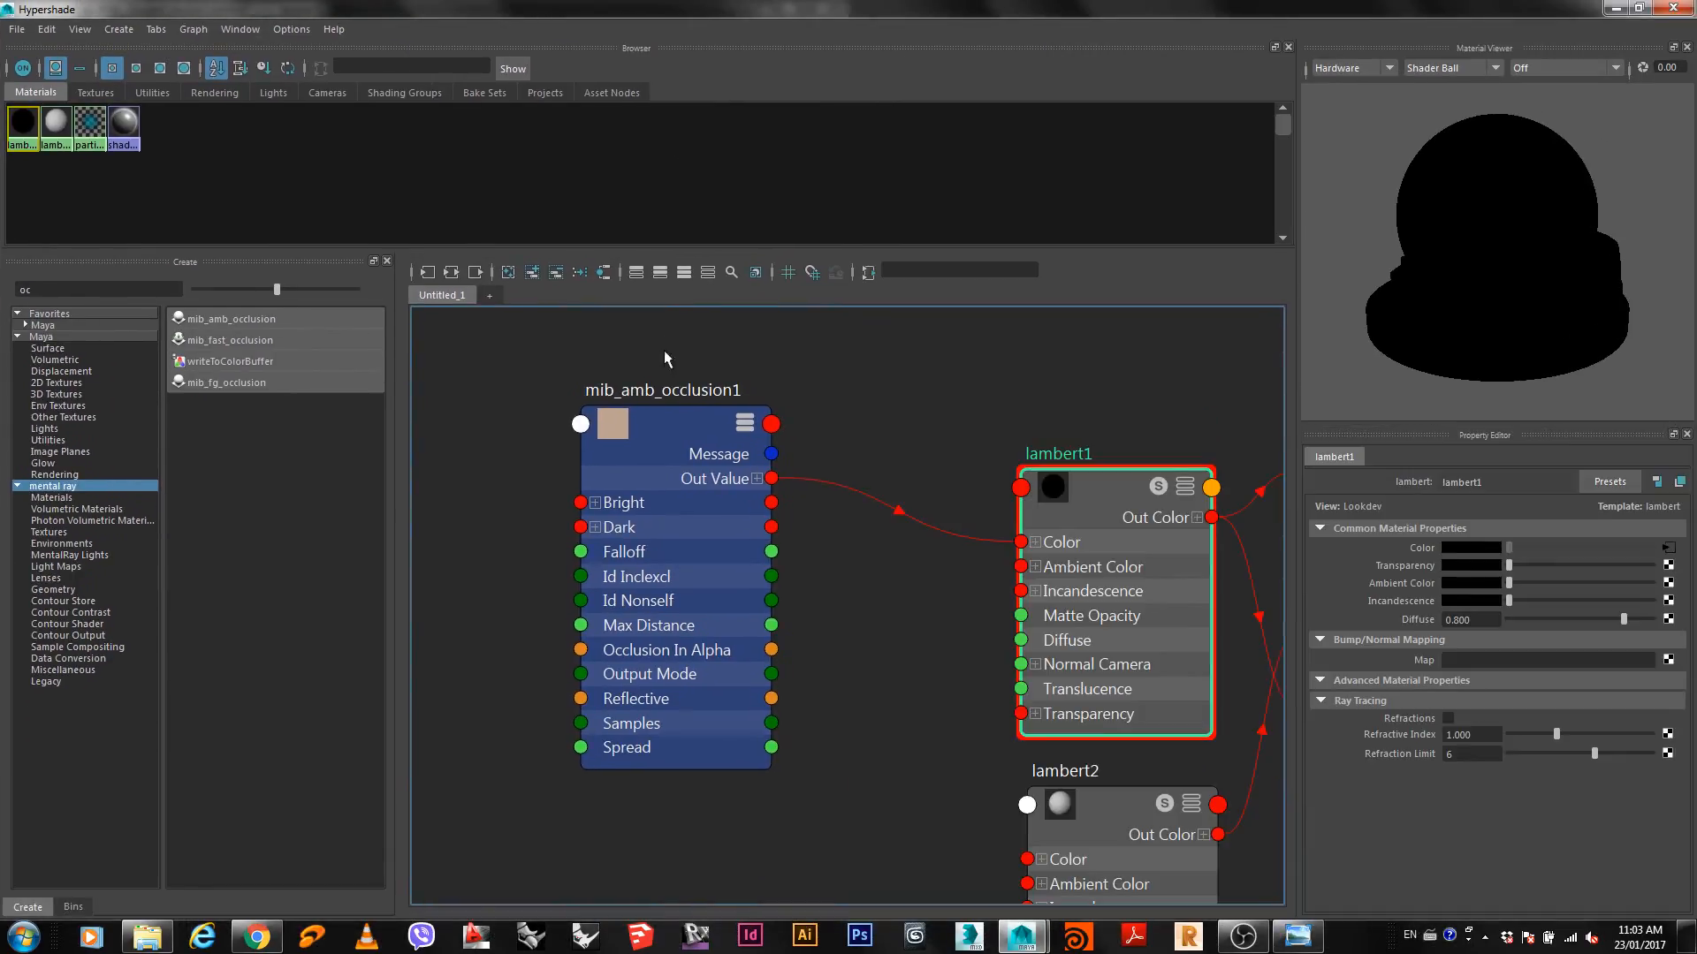
{"action": "left_click", "coordinate": [671, 423]}
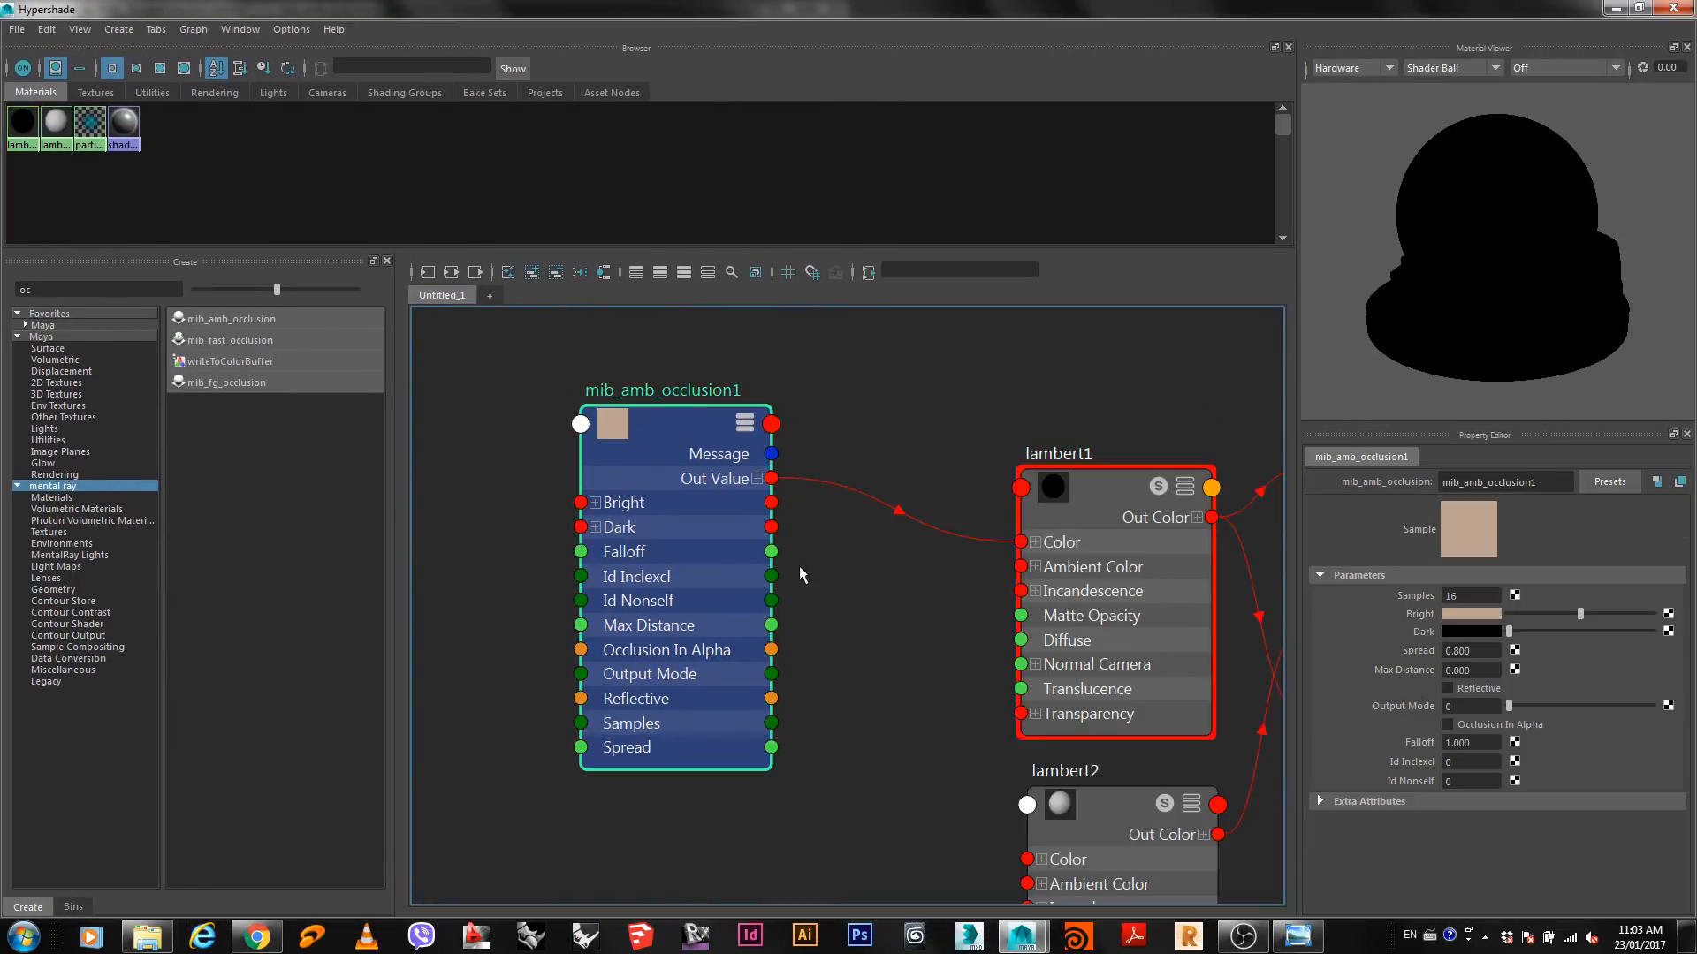
{"action": "left_click", "coordinate": [1493, 654]}
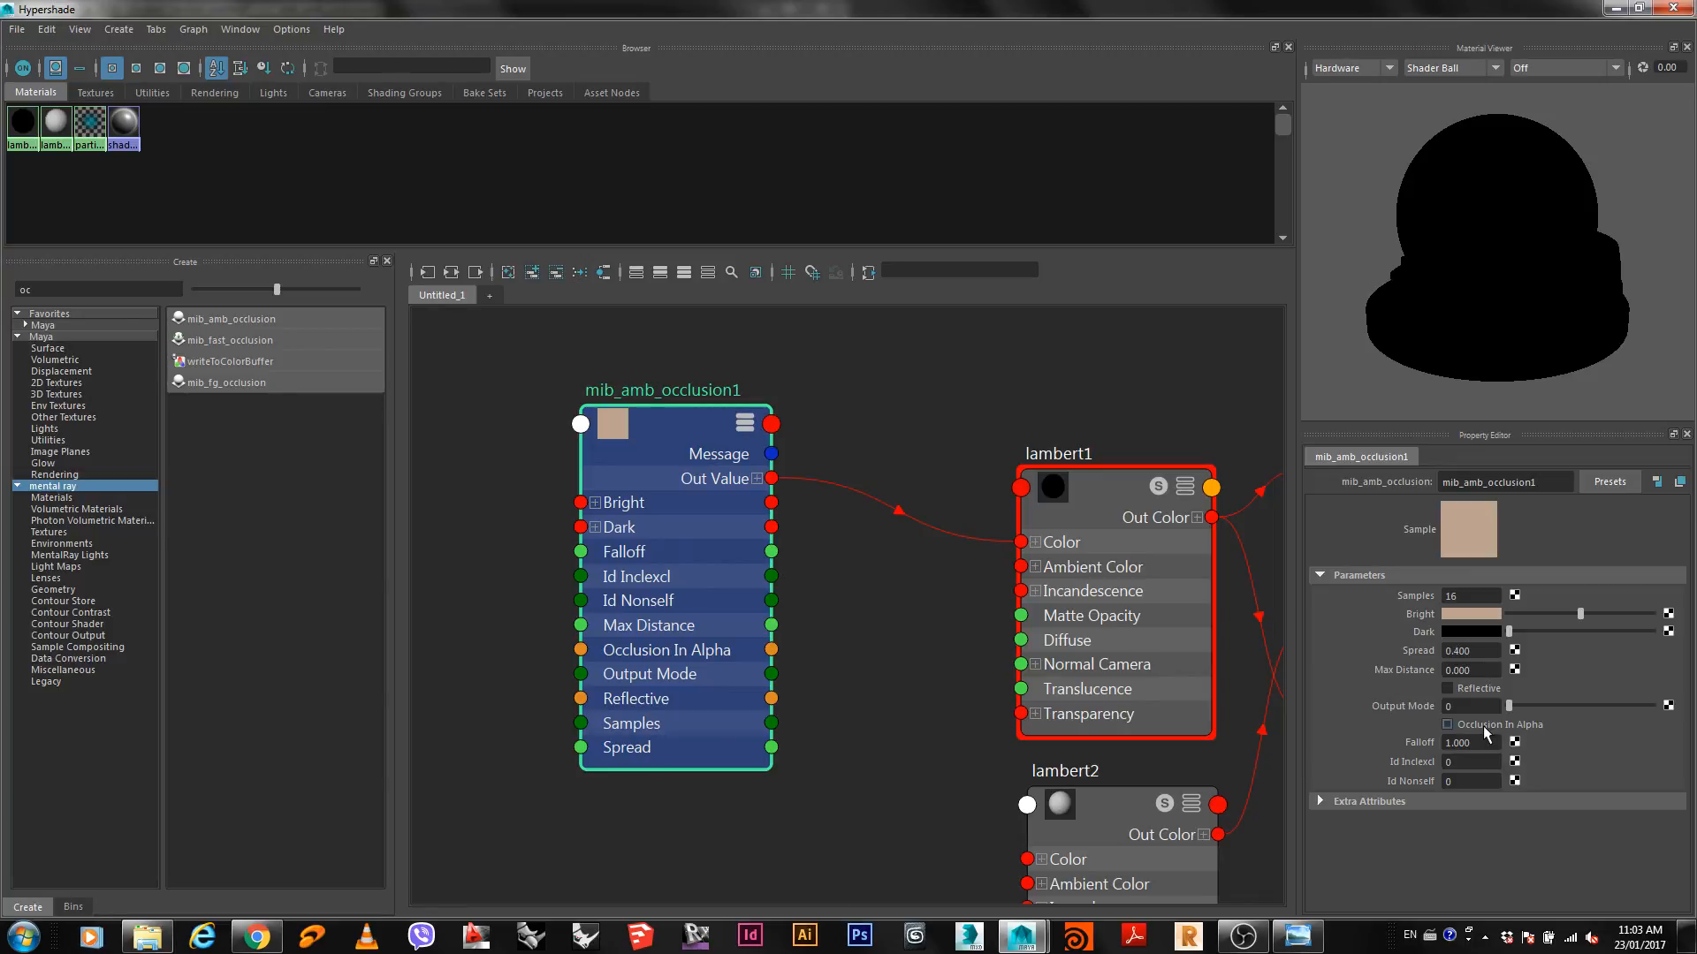
{"action": "left_click", "coordinate": [1482, 654]}
{"action": "left_click_drag", "start_coordinate": [1461, 604], "coordinate": [1396, 596]}
{"action": "type", "text": "64"}
{"action": "key", "text": "Return"}
Uncover the Render View and redo the previous render of the teapot with the updated occlusion settings.
{"action": "left_click_drag", "start_coordinate": [1185, 11], "coordinate": [951, 805]}
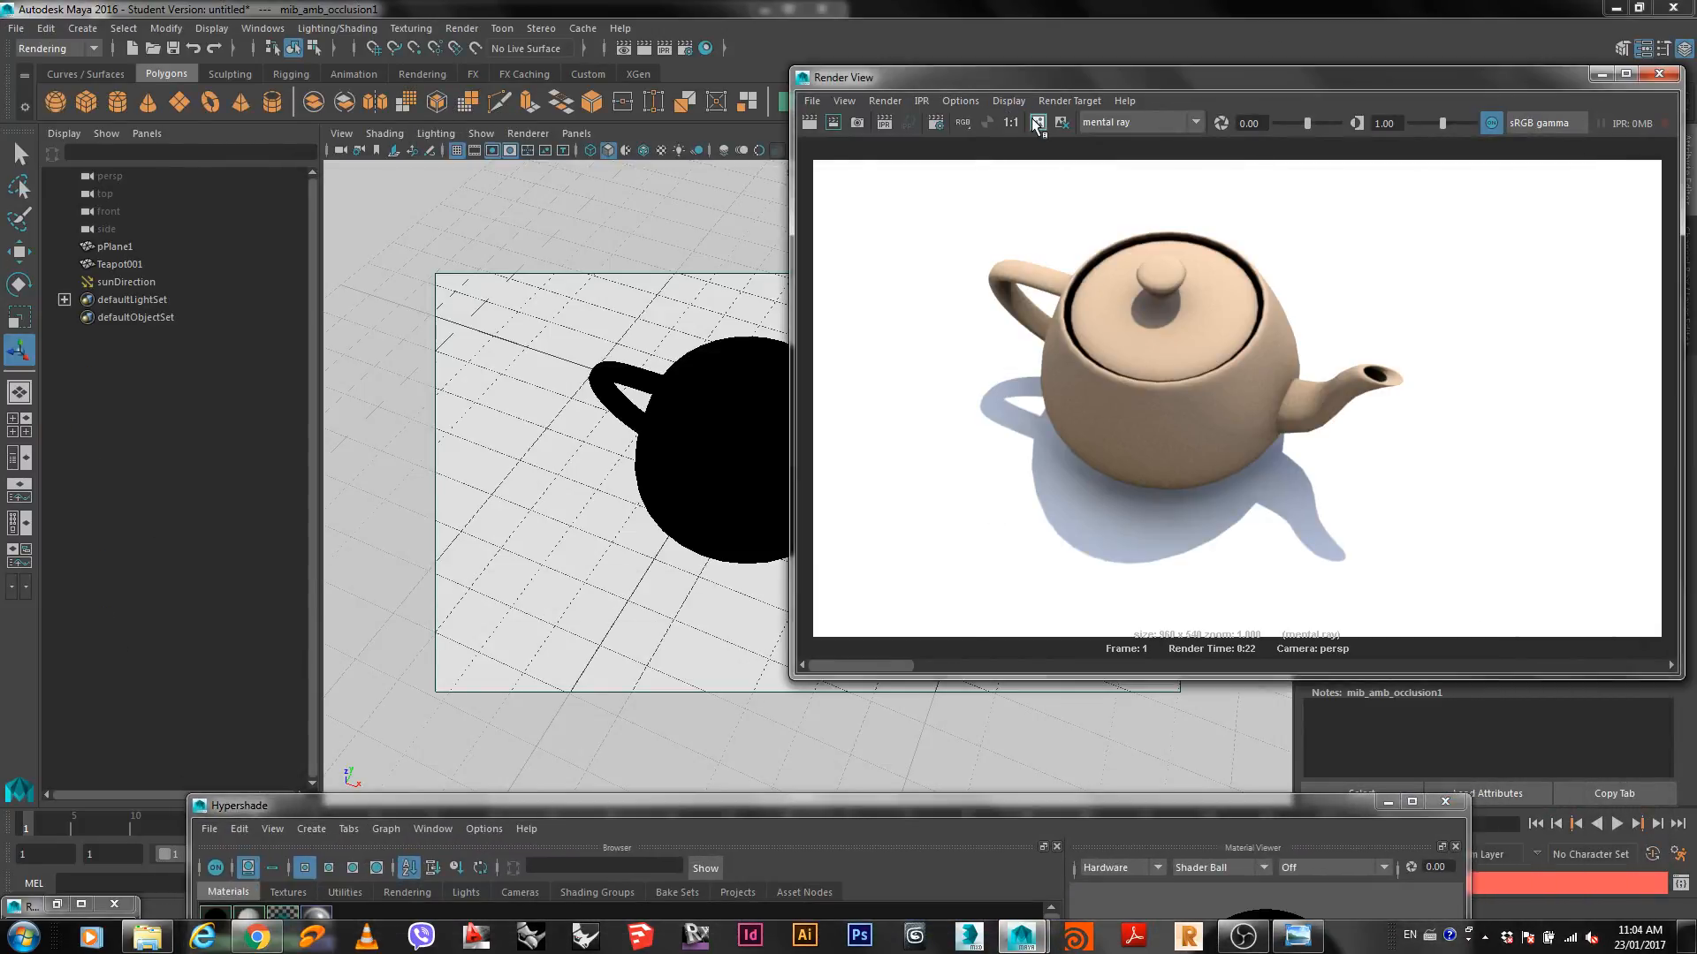
{"action": "right_click", "coordinate": [1089, 332]}
{"action": "mouse_move", "coordinate": [1152, 380]}
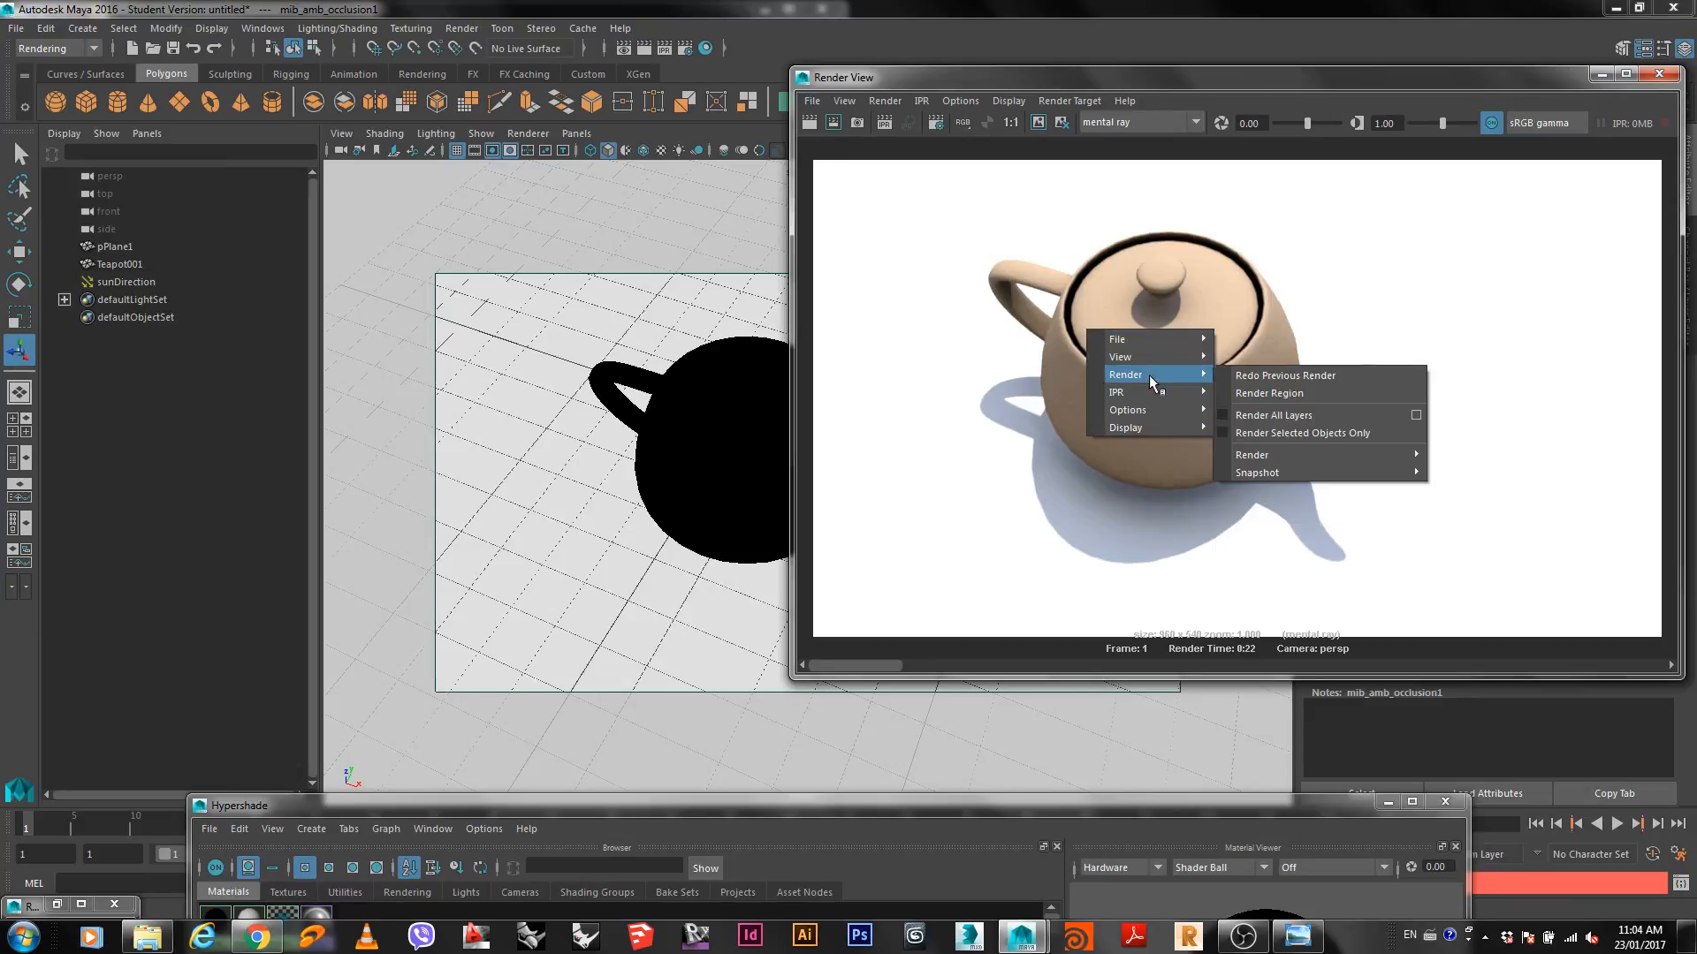
{"action": "left_click", "coordinate": [1259, 376]}
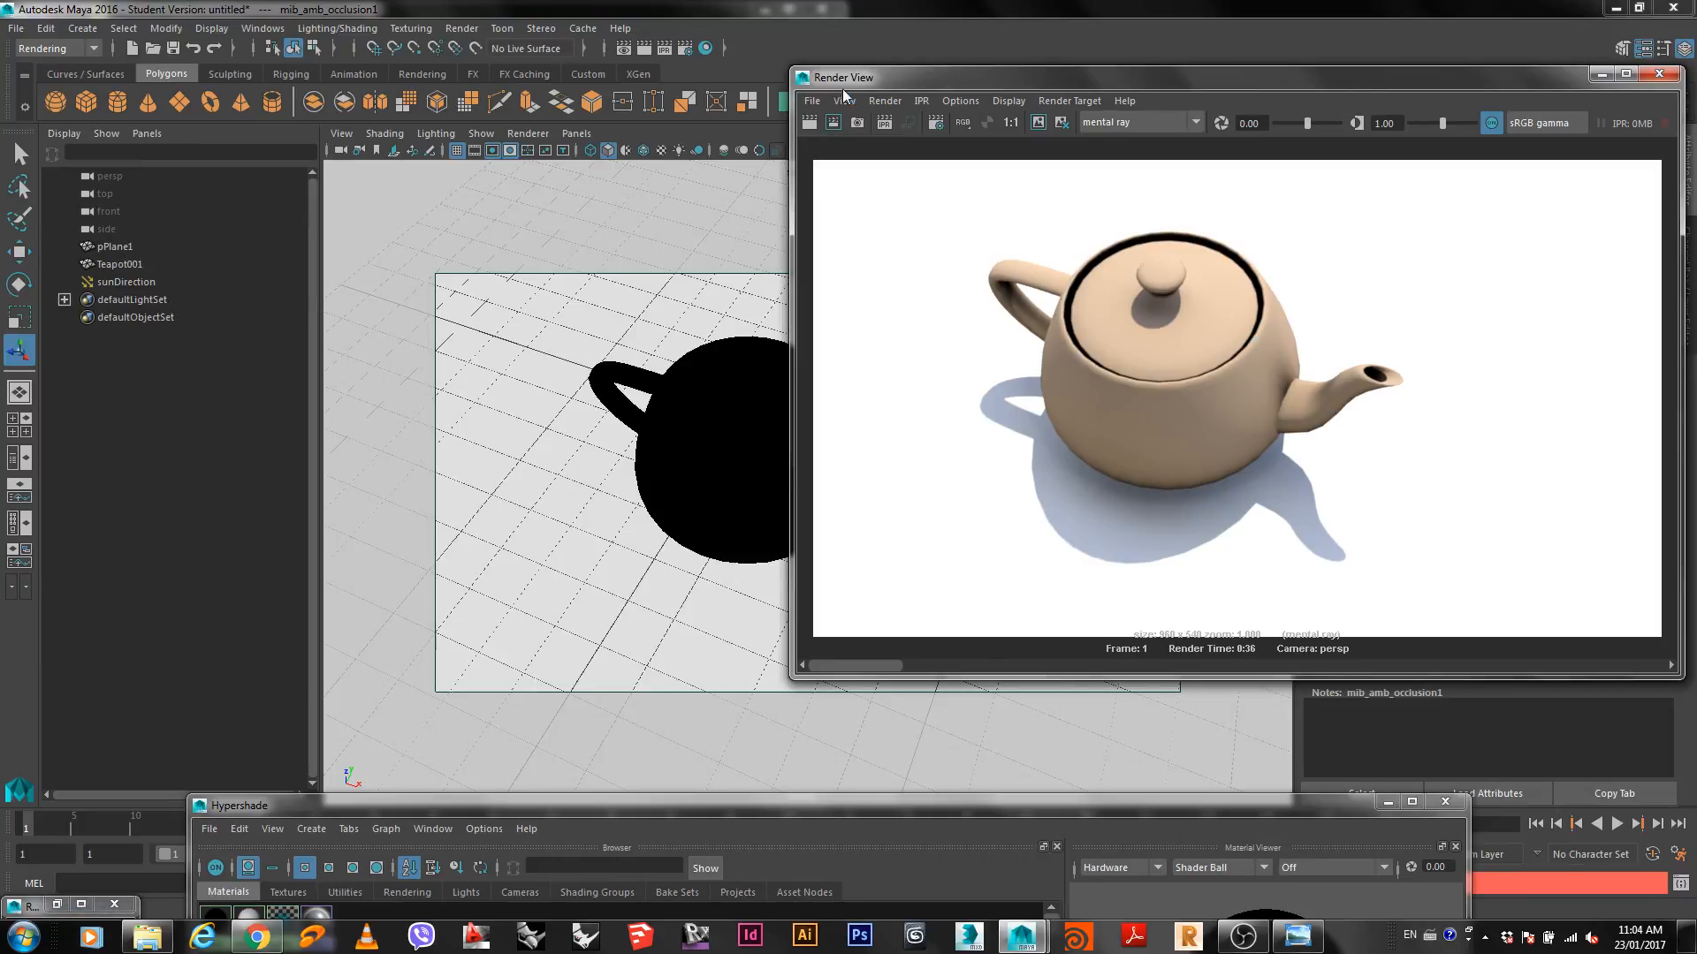
{"action": "left_click_drag", "start_coordinate": [912, 73], "coordinate": [850, 49]}
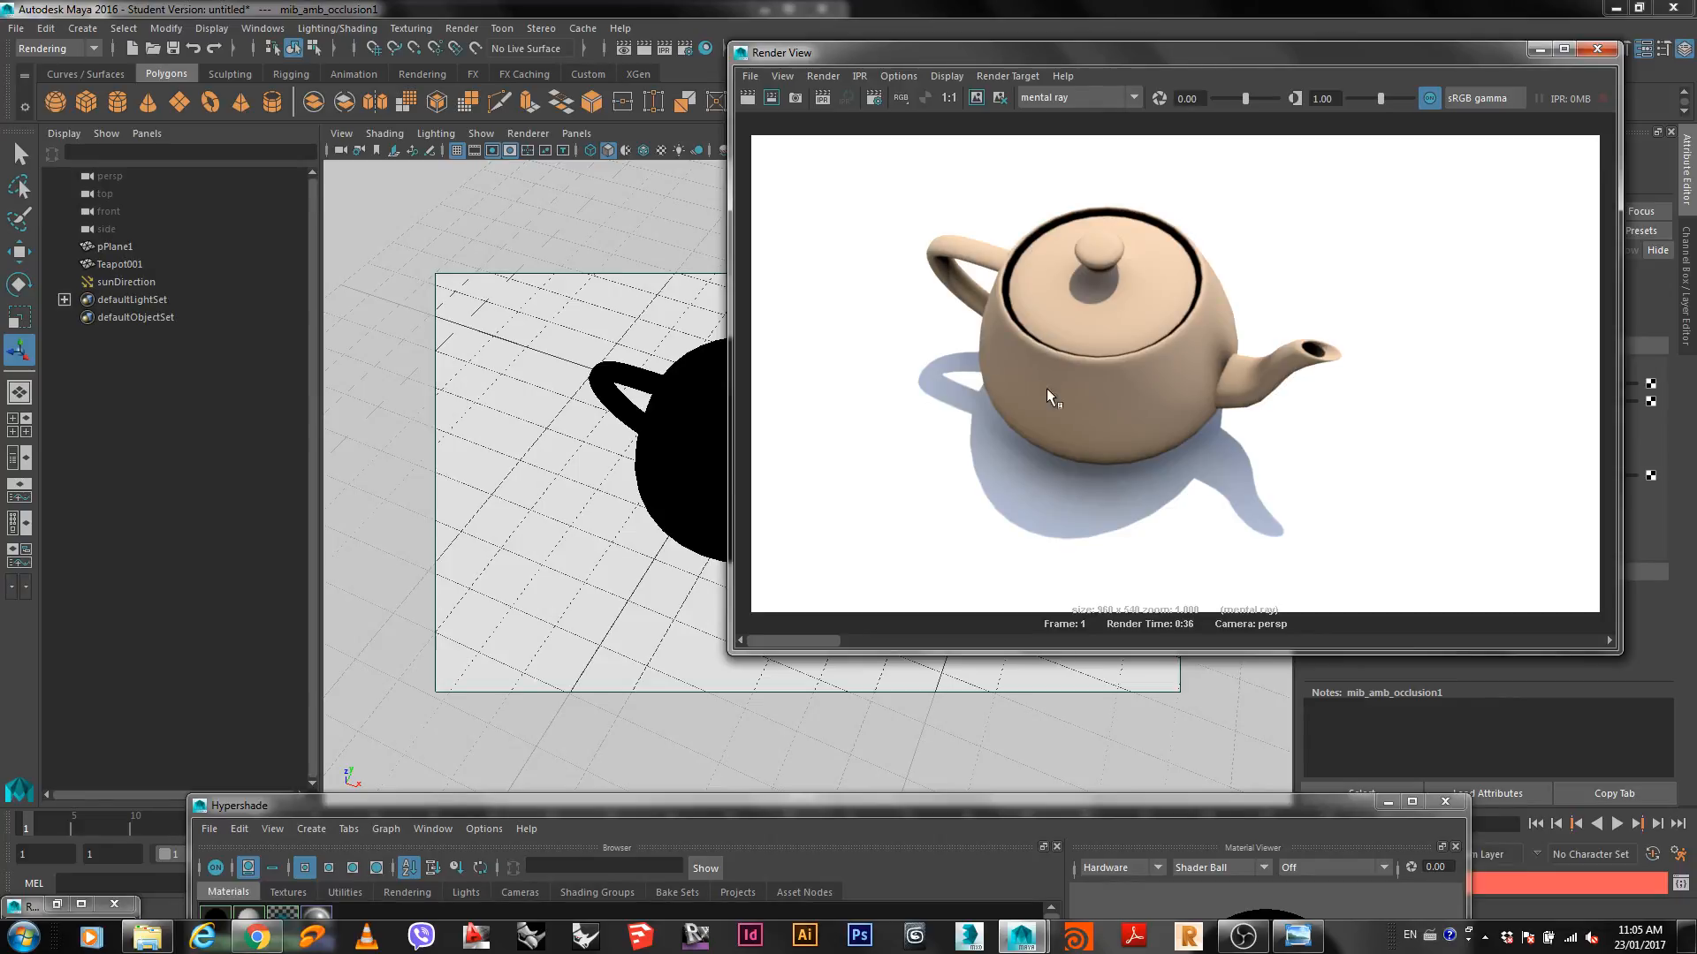
Open the UV Editor, select Teapot001 and examine the full layout of its UVs.
{"action": "left_click", "coordinate": [262, 29]}
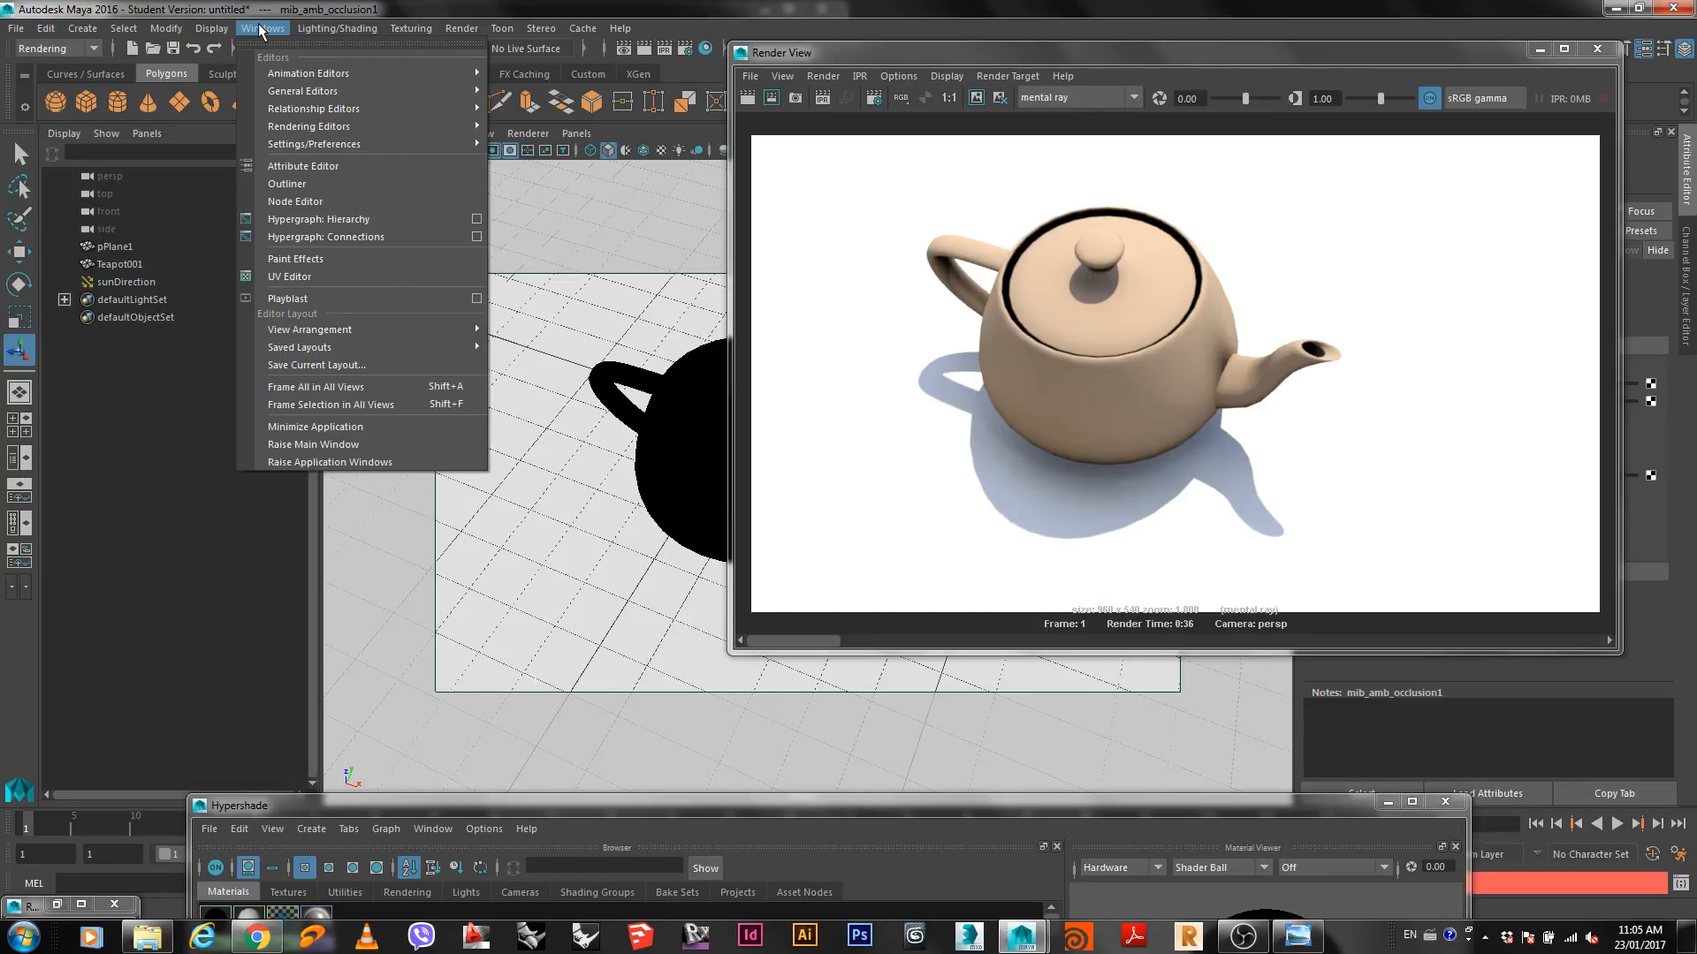
{"action": "mouse_move", "coordinate": [348, 129]}
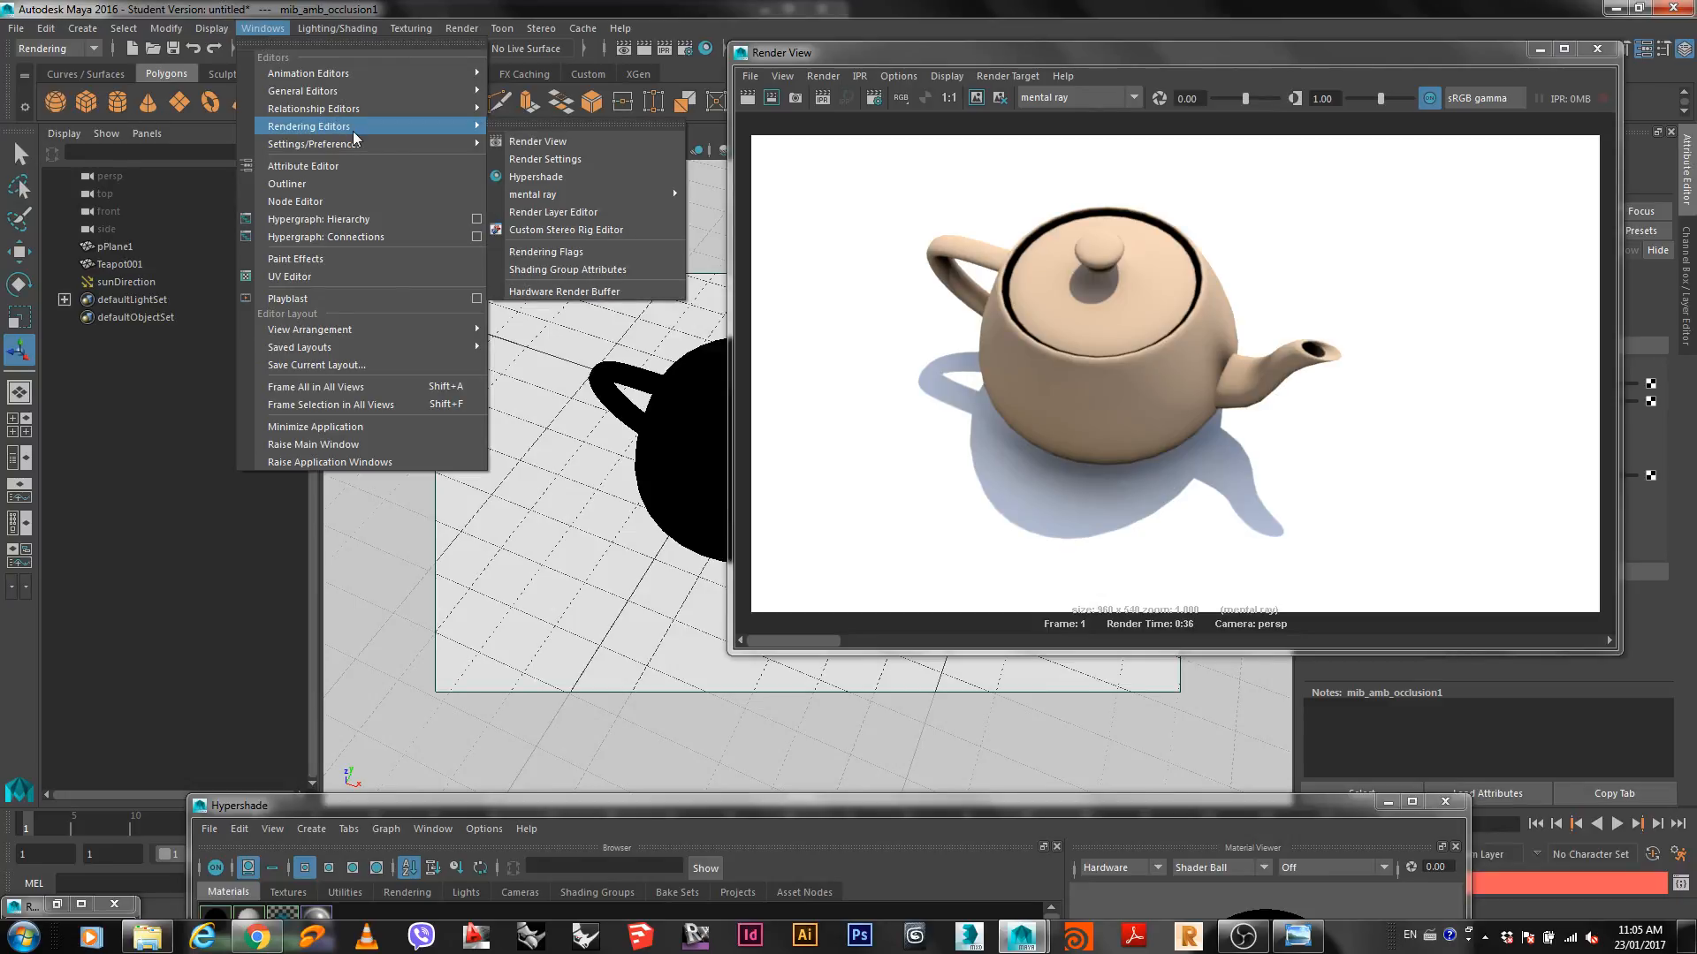
{"action": "left_click", "coordinate": [320, 276]}
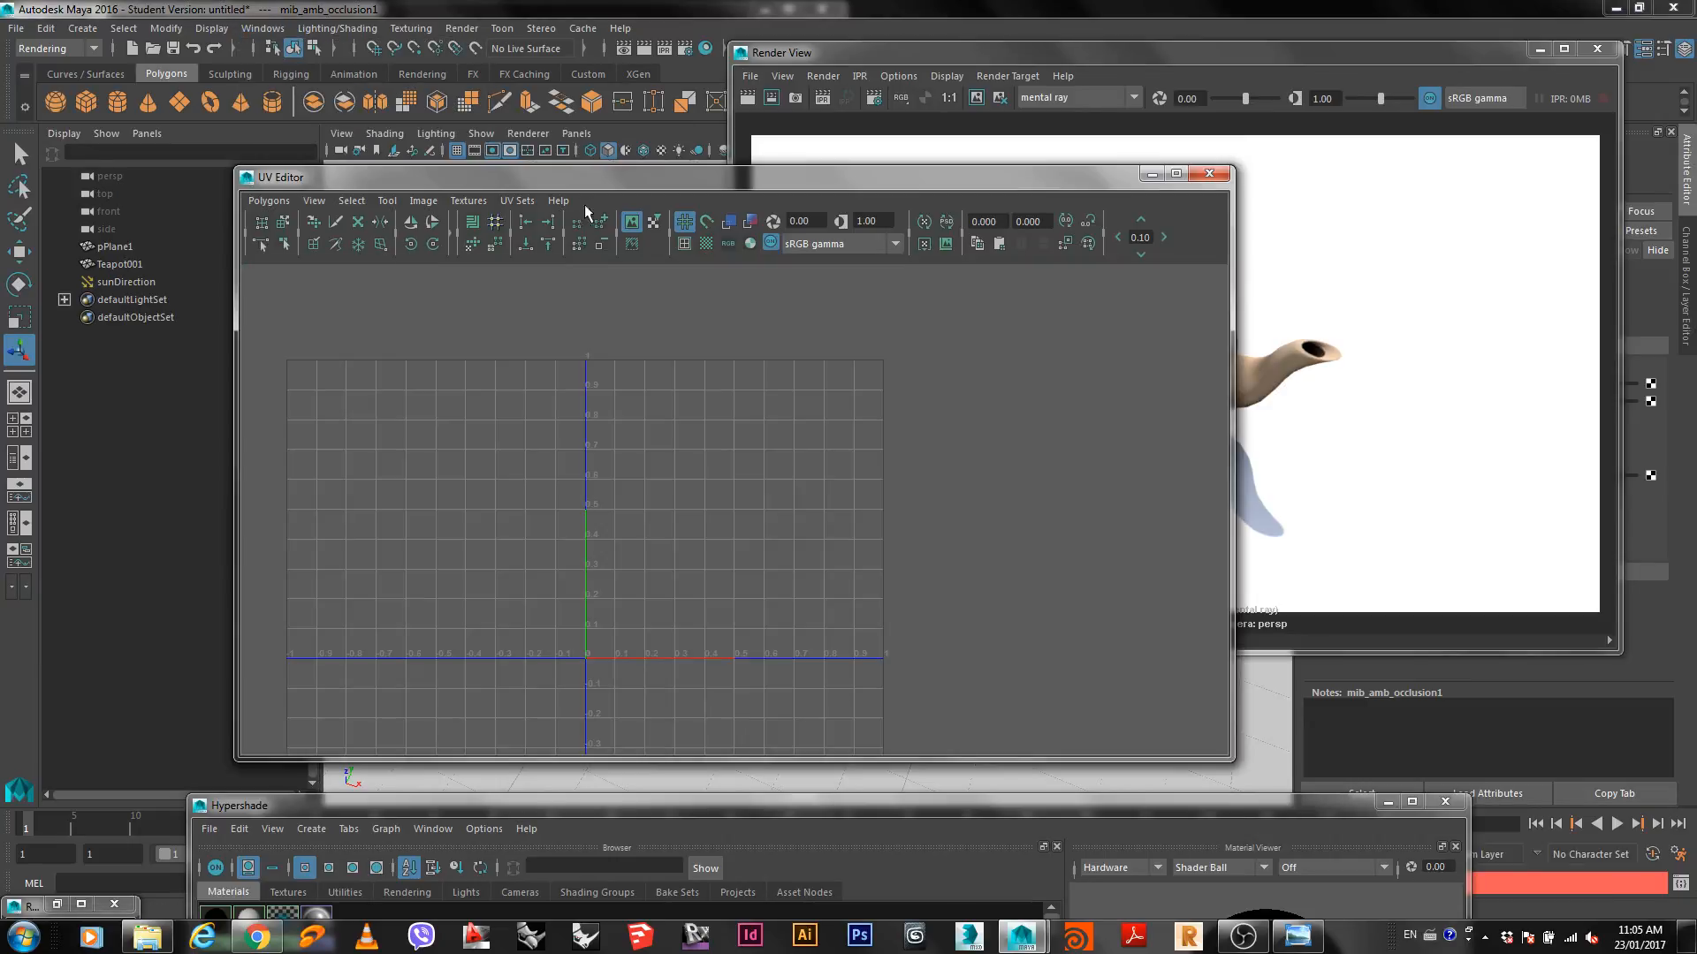
{"action": "left_click_drag", "start_coordinate": [616, 177], "coordinate": [514, 85]}
{"action": "left_click", "coordinate": [675, 413]}
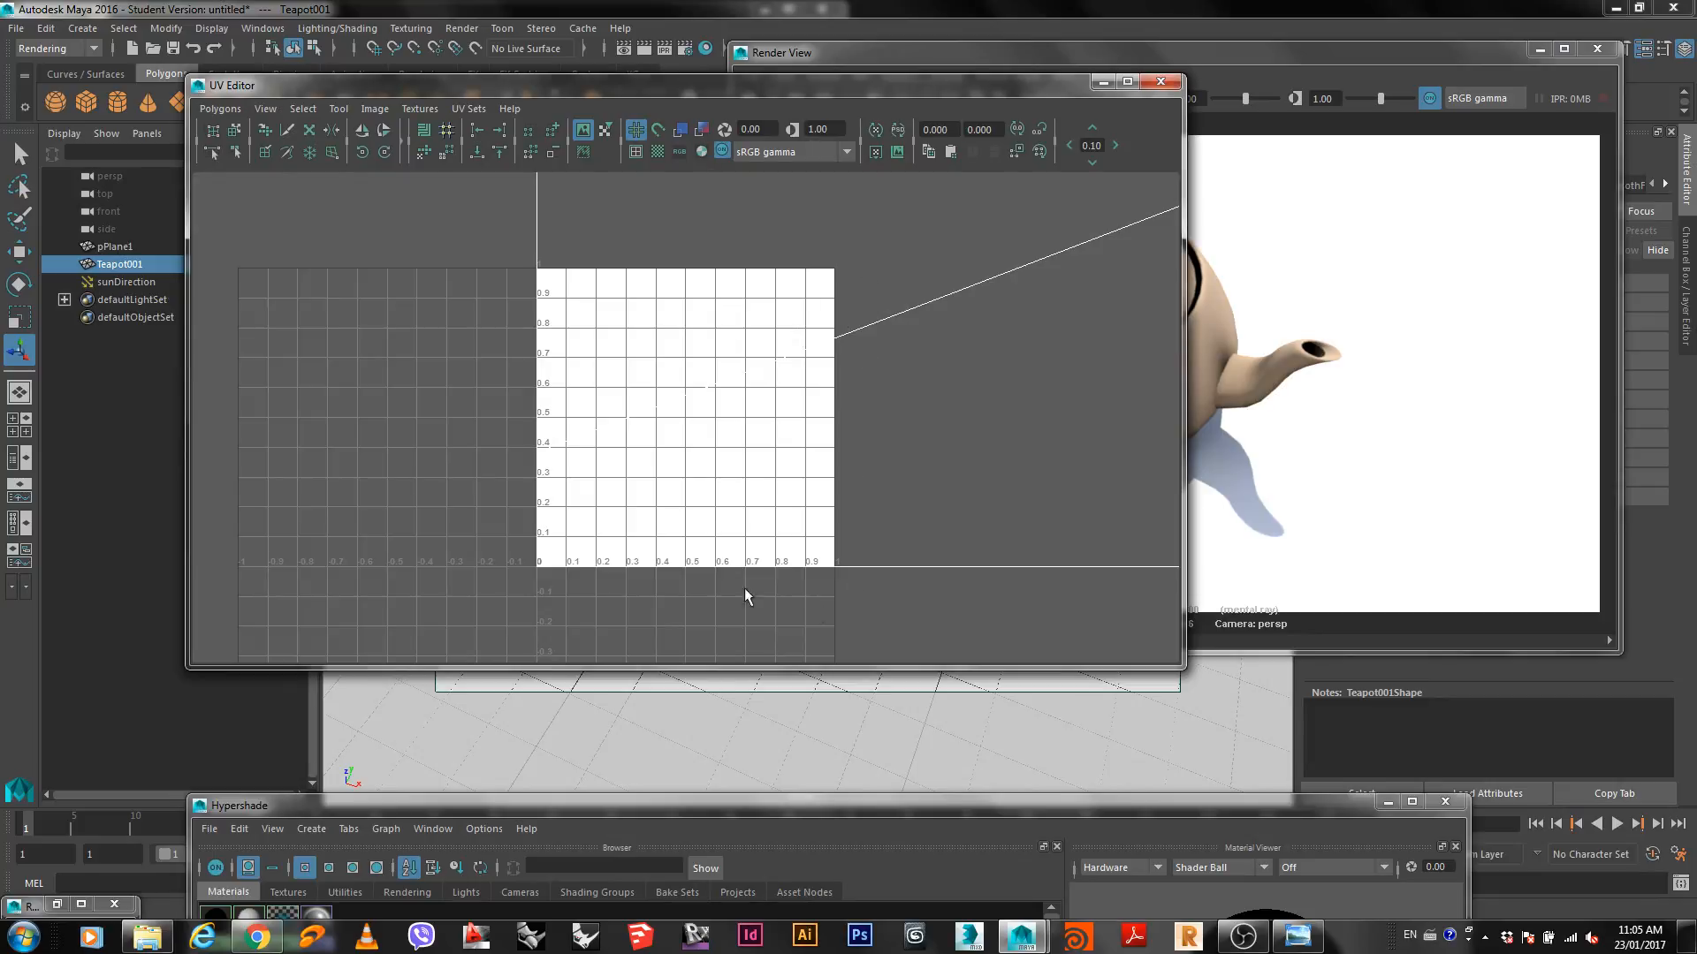
{"action": "scroll", "coordinate": [795, 308], "scroll_direction": "down", "scroll_amount": 3}
{"action": "scroll", "coordinate": [803, 317], "scroll_direction": "down", "scroll_amount": 15}
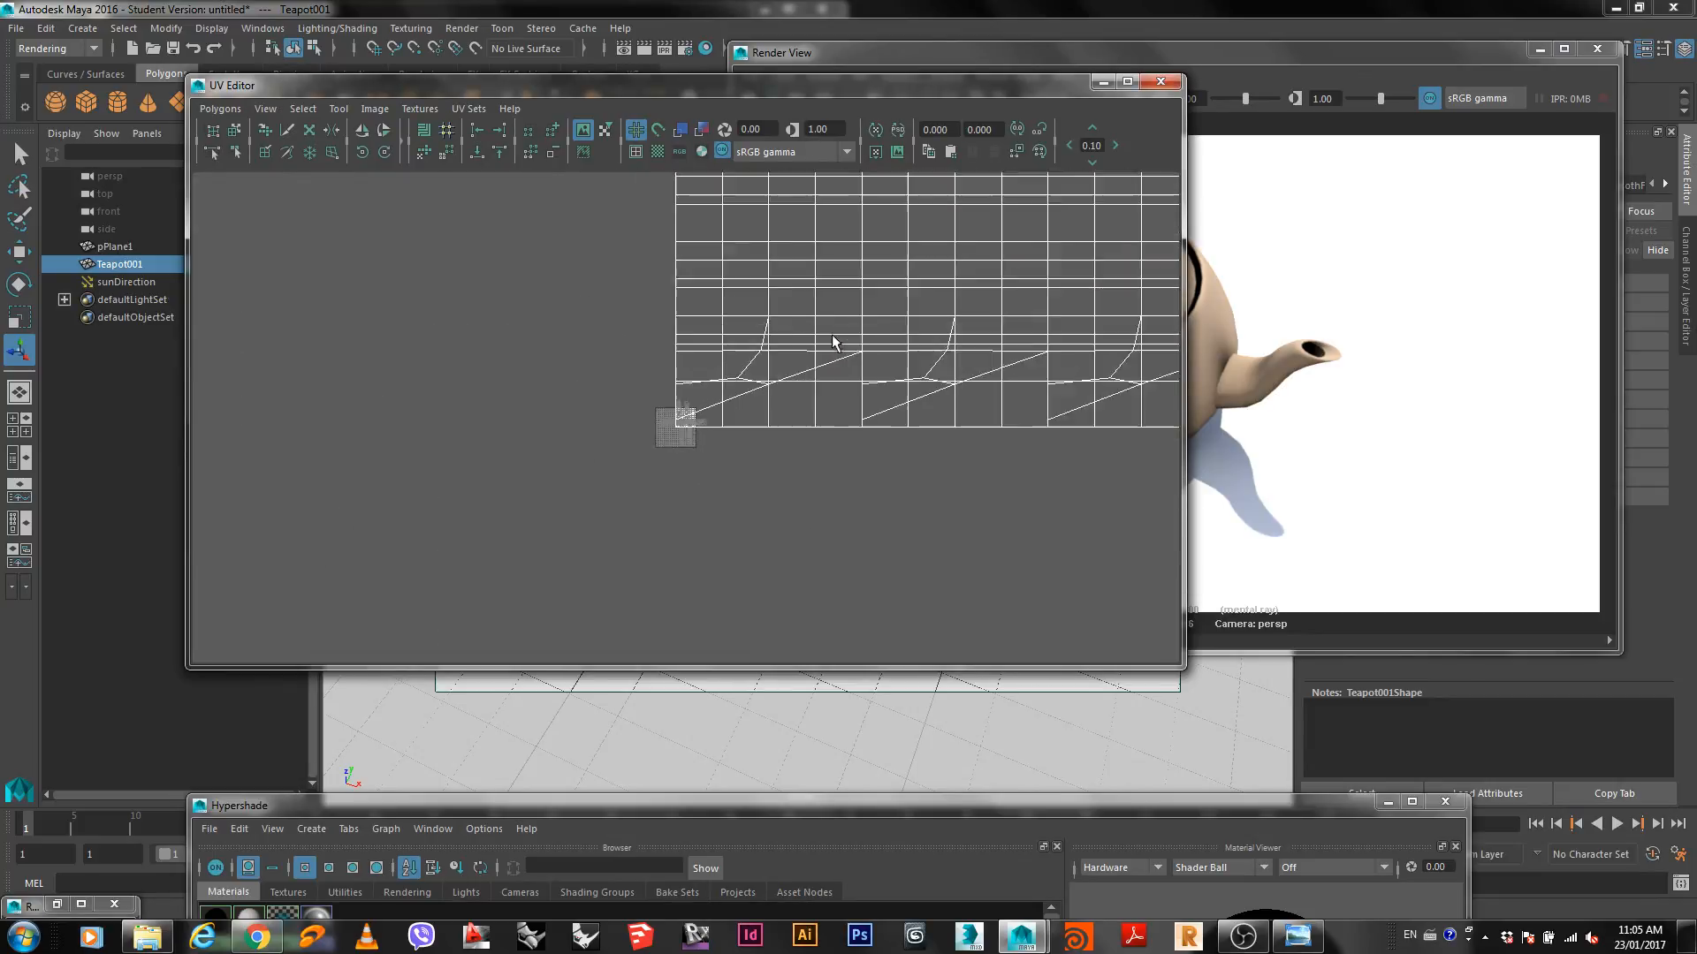
{"action": "scroll", "coordinate": [847, 340], "scroll_direction": "down", "scroll_amount": 3}
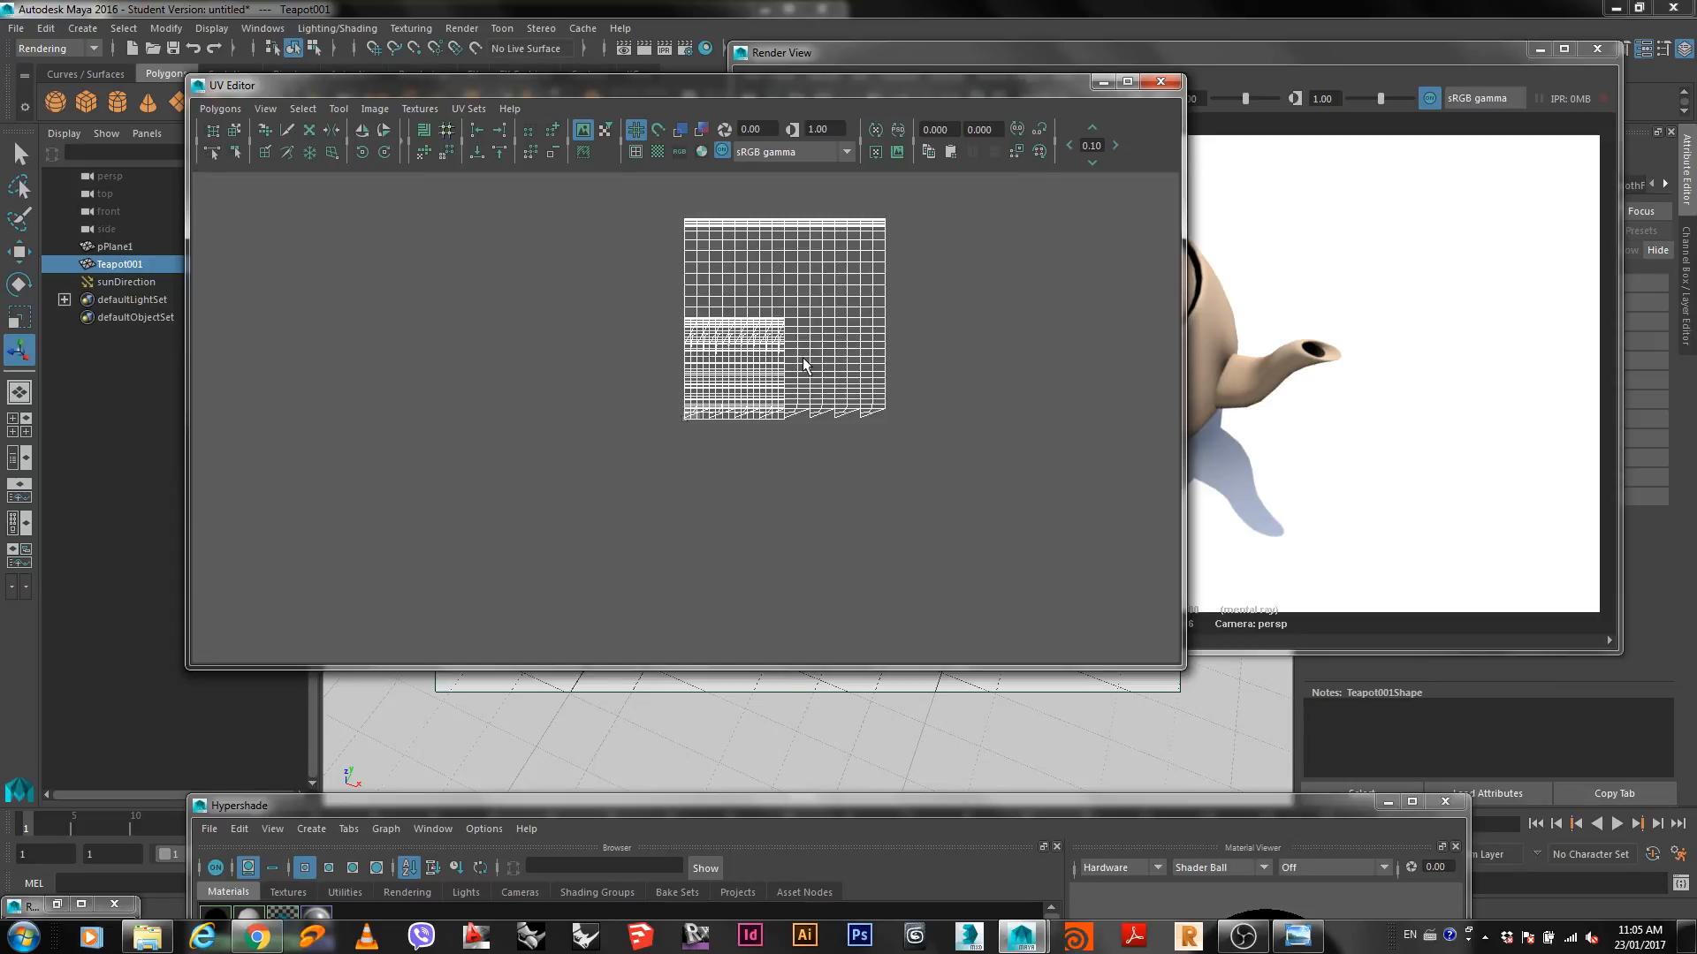
{"action": "left_click", "coordinate": [278, 29]}
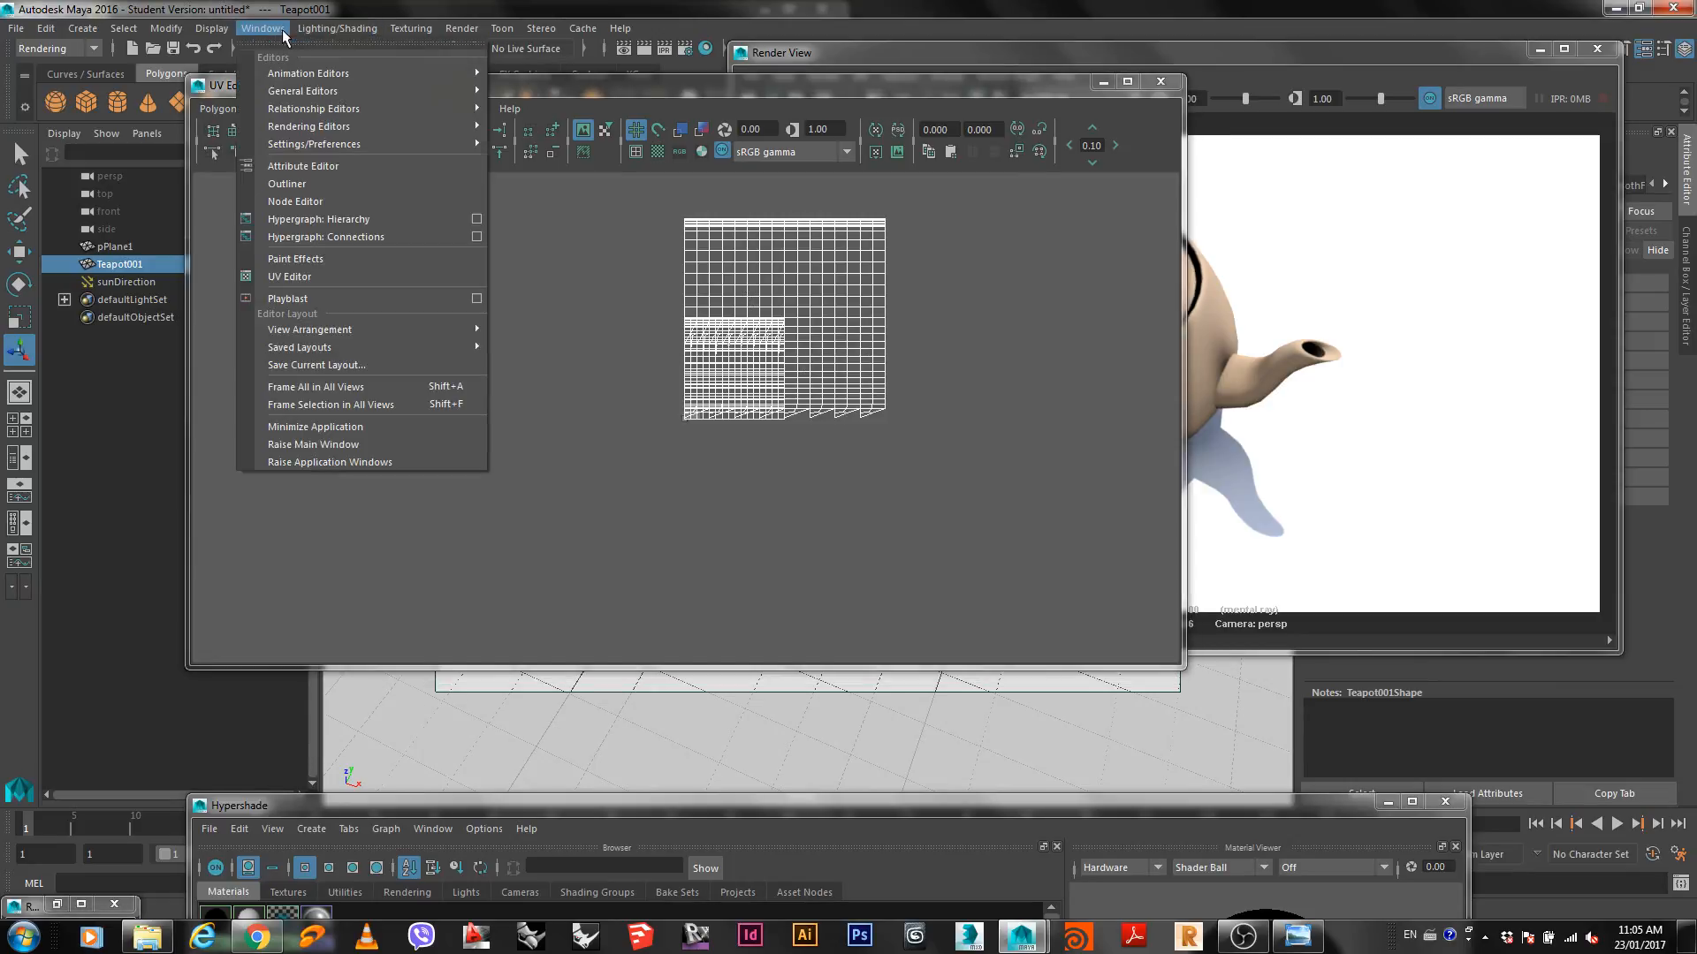
{"action": "left_click", "coordinate": [582, 285]}
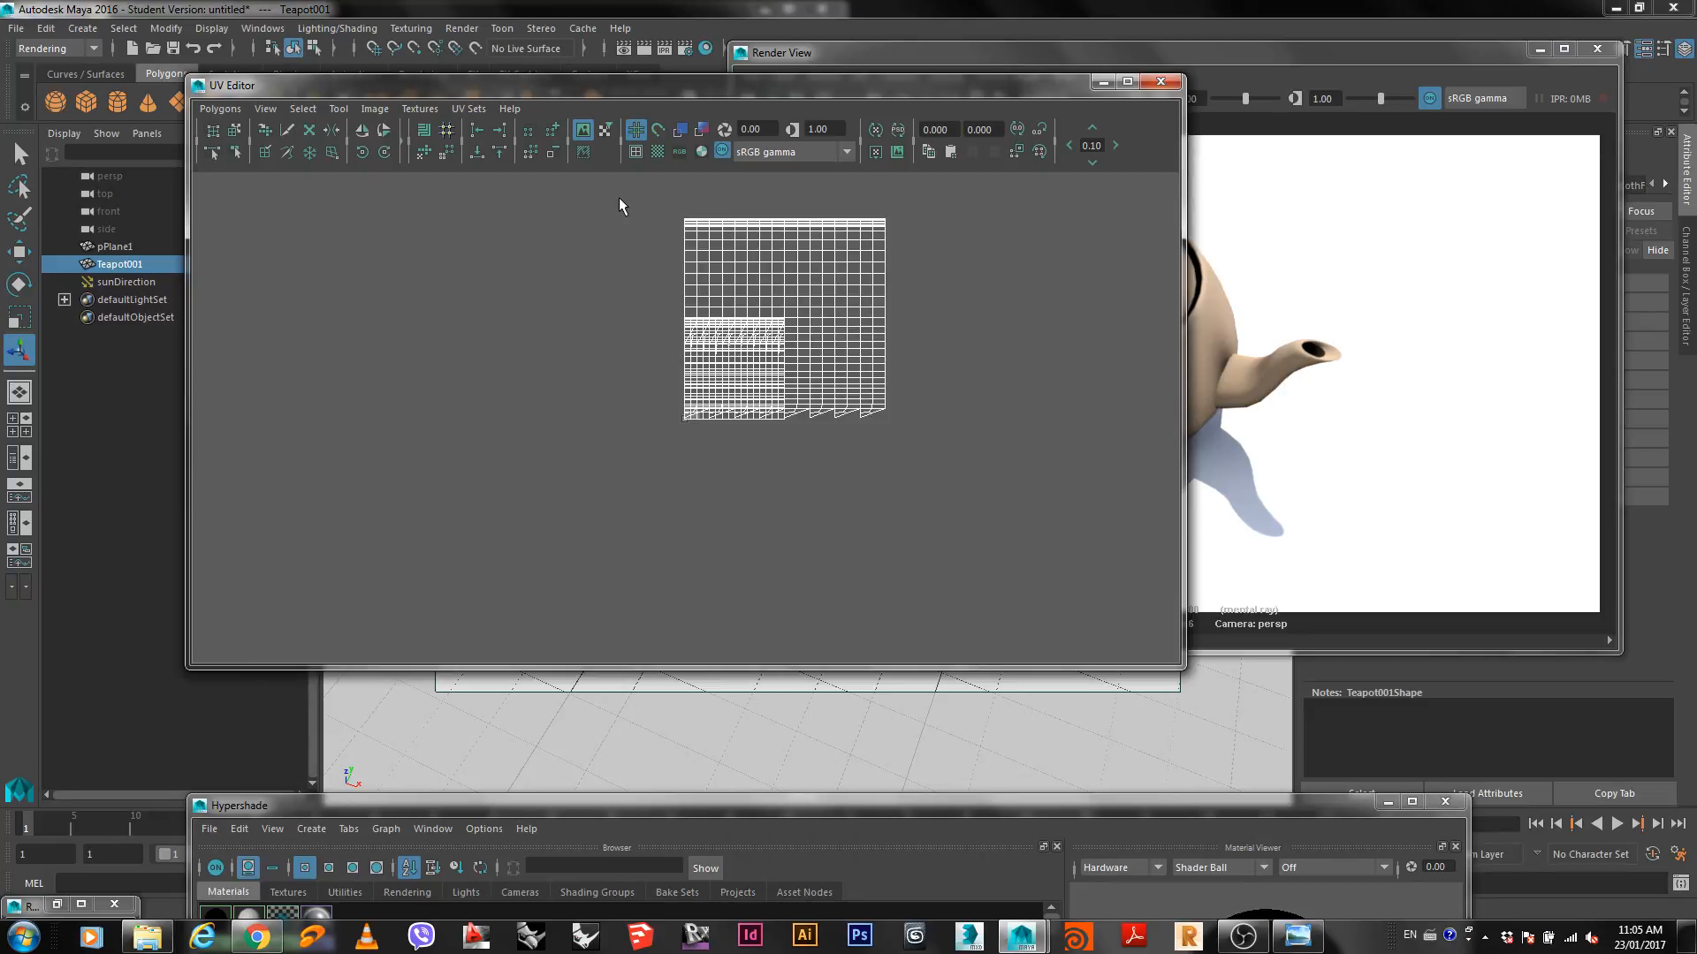
{"action": "left_click_drag", "start_coordinate": [644, 88], "coordinate": [508, 87]}
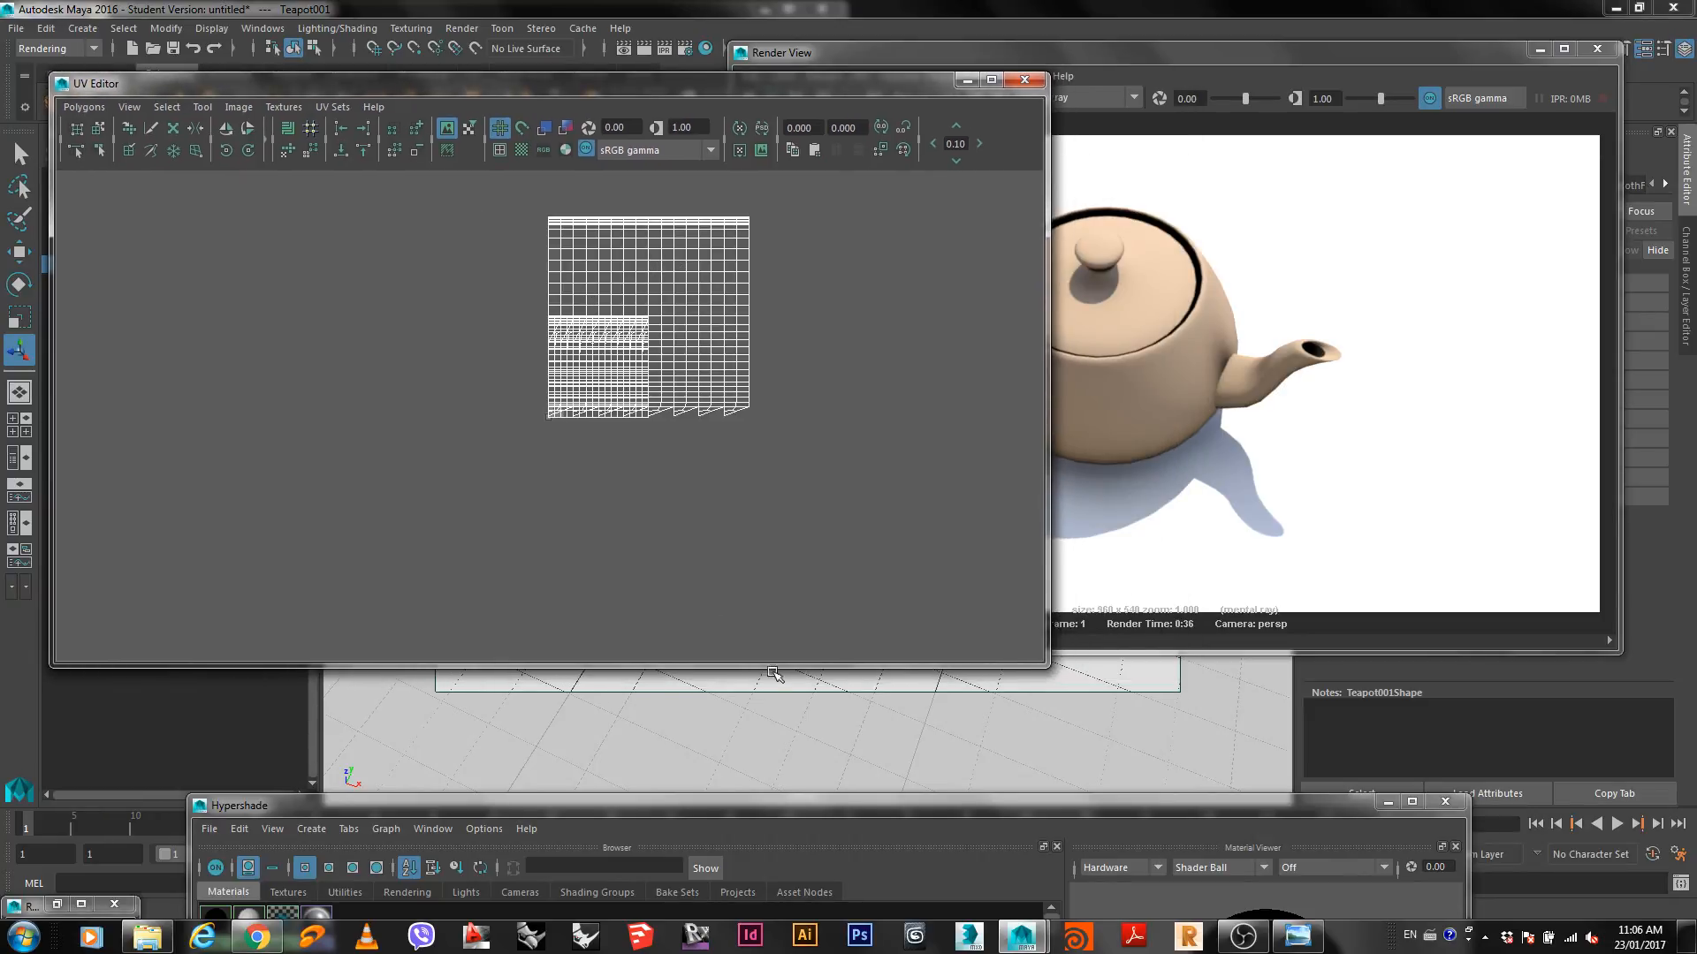
{"action": "left_click", "coordinate": [1237, 848]}
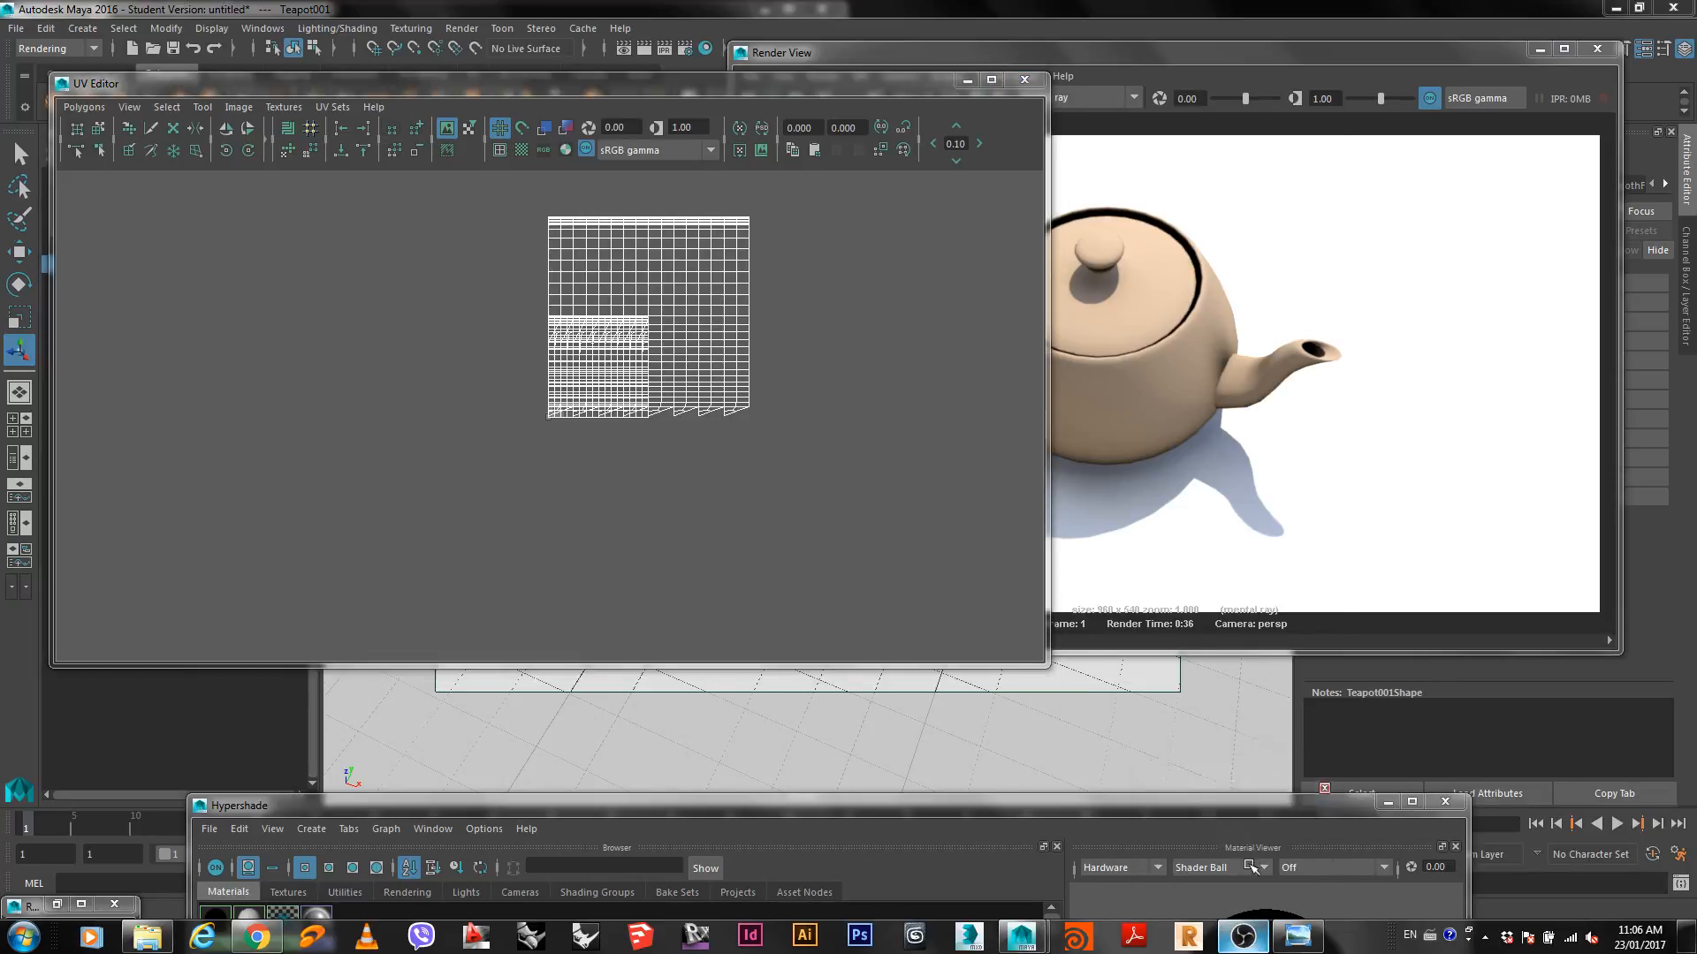